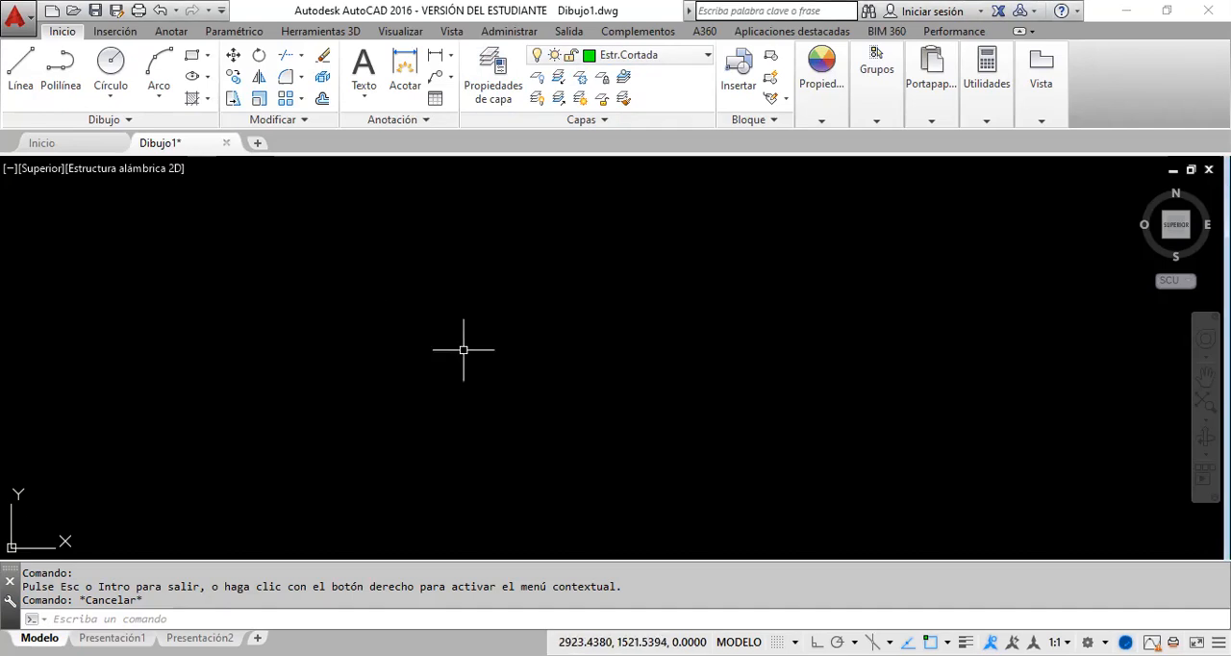
# Step: Load the ACAD_ISO03W100 linetype from acadiso.lin through the linetype setting of the Estr.Proy layer
pyautogui.click(486, 104)
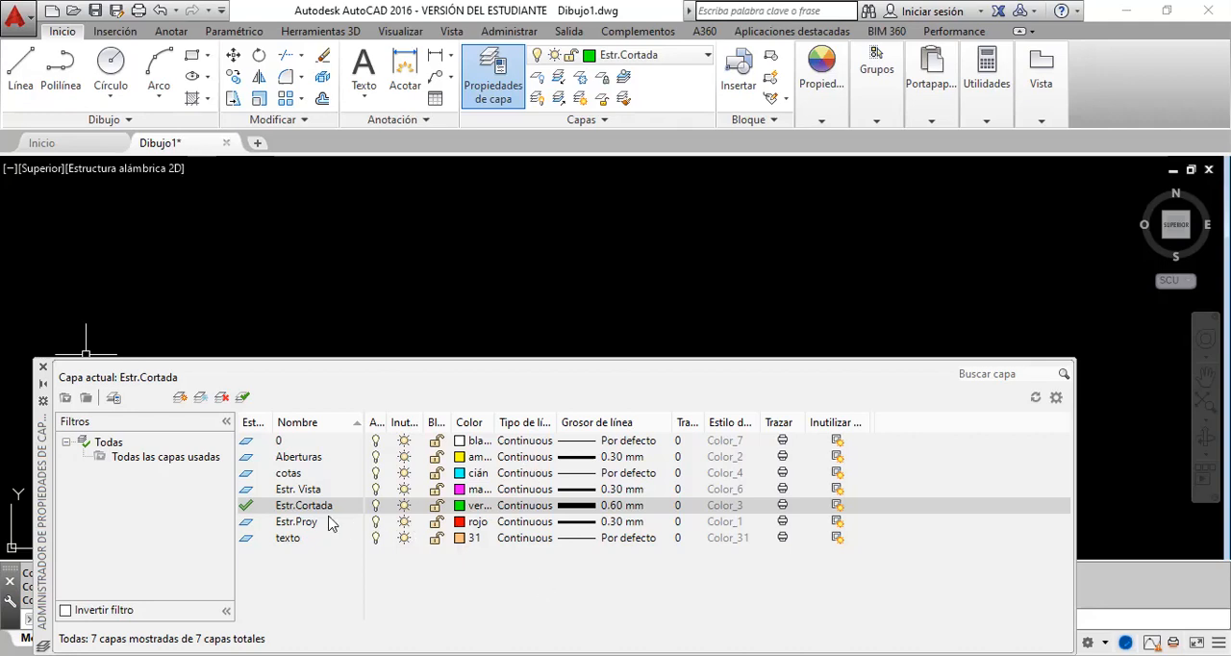
pyautogui.click(539, 521)
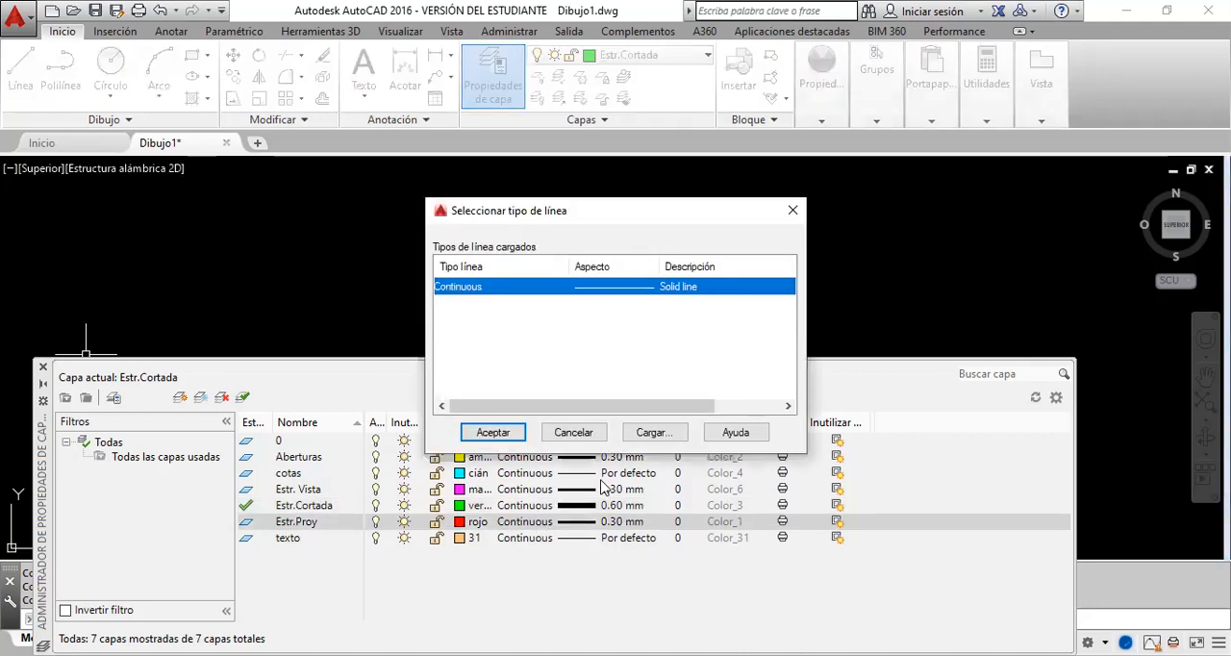
pyautogui.click(663, 441)
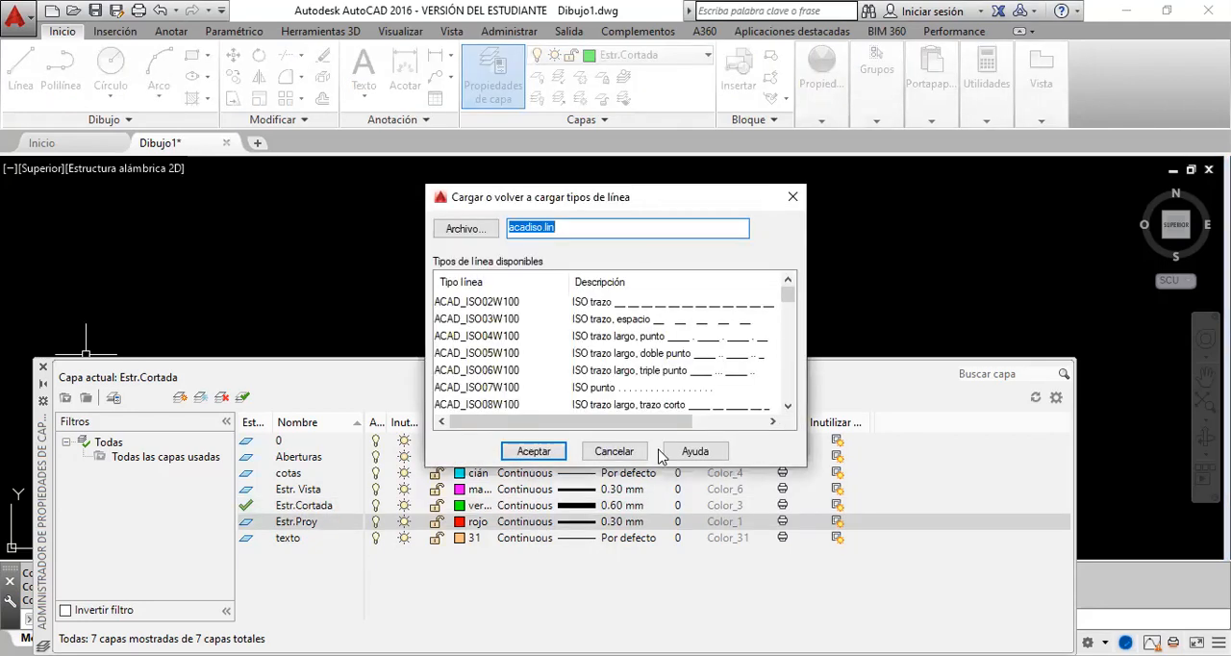
pyautogui.click(716, 321)
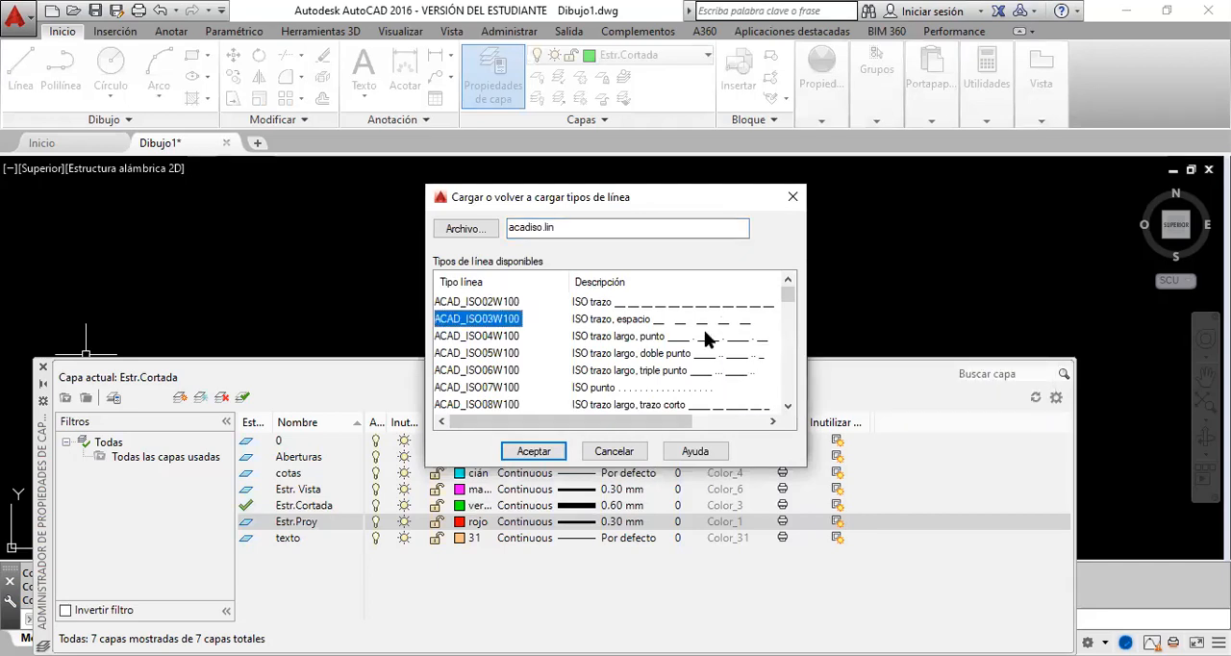
pyautogui.click(541, 456)
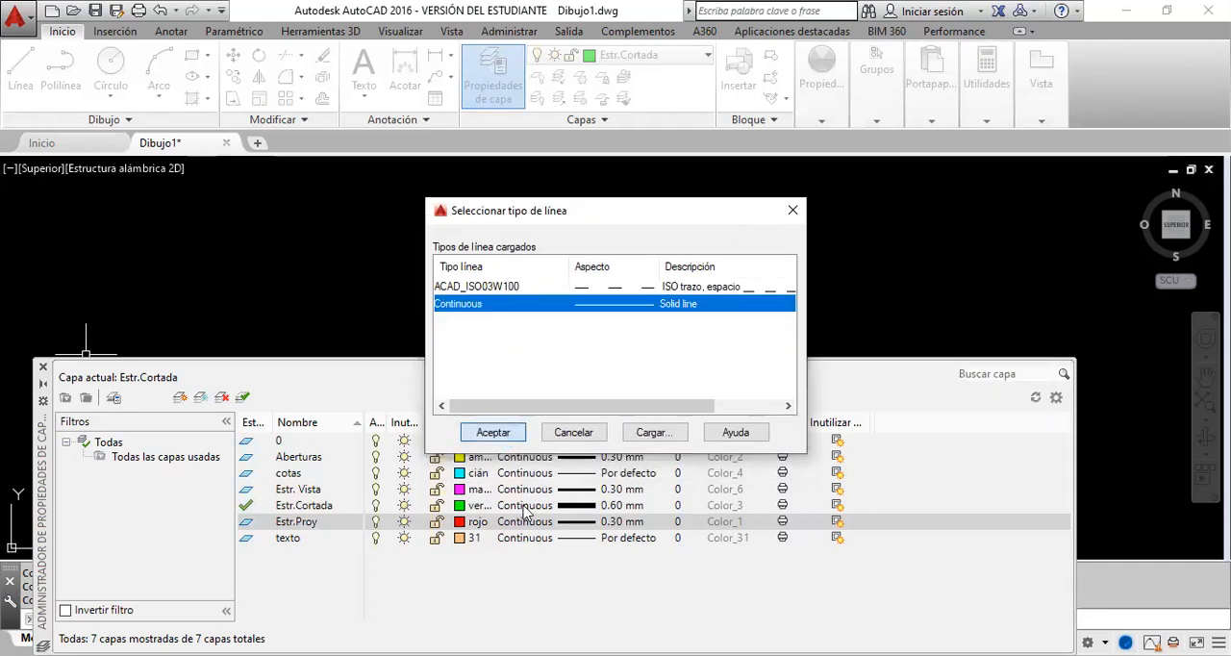
pyautogui.click(493, 433)
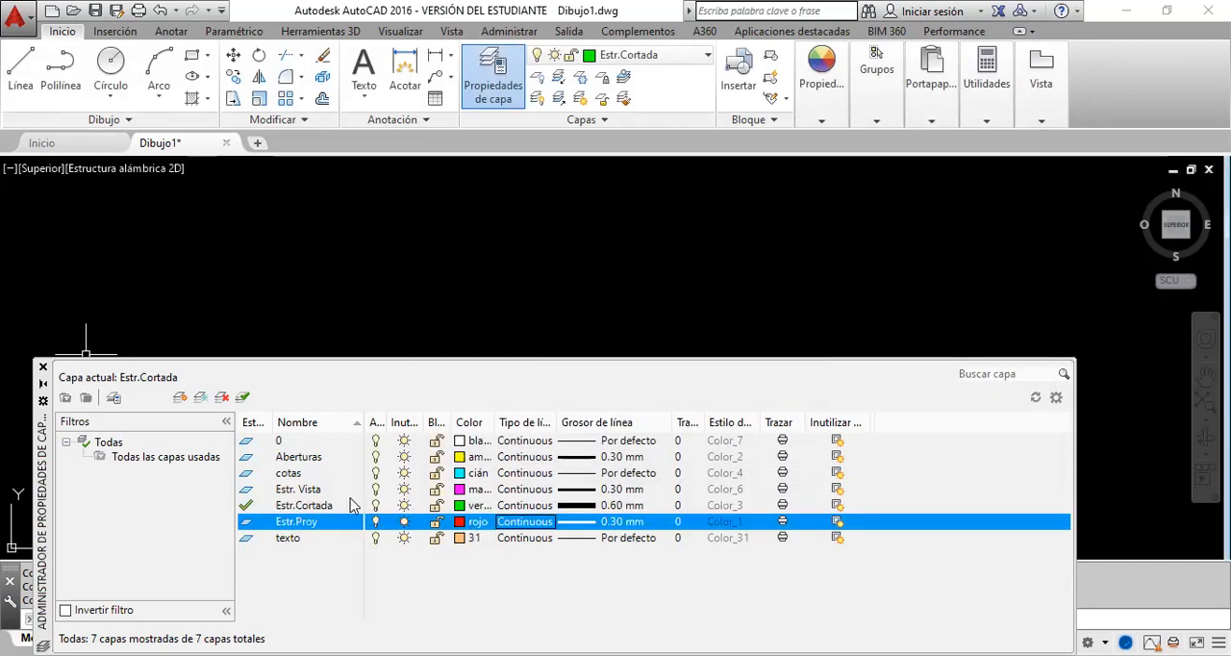
# Step: Assign the ACAD_ISO03W100 linetype to the Estr.Proy layer and close the layer properties manager
pyautogui.click(537, 520)
pyautogui.click(638, 286)
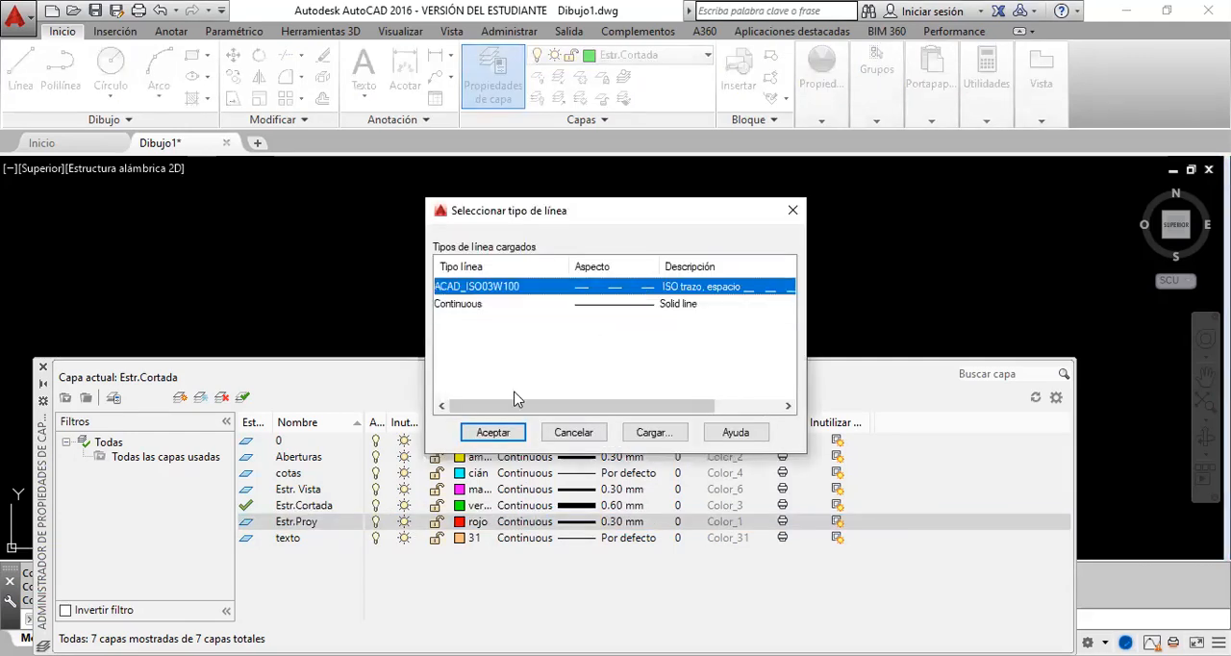
pyautogui.click(492, 433)
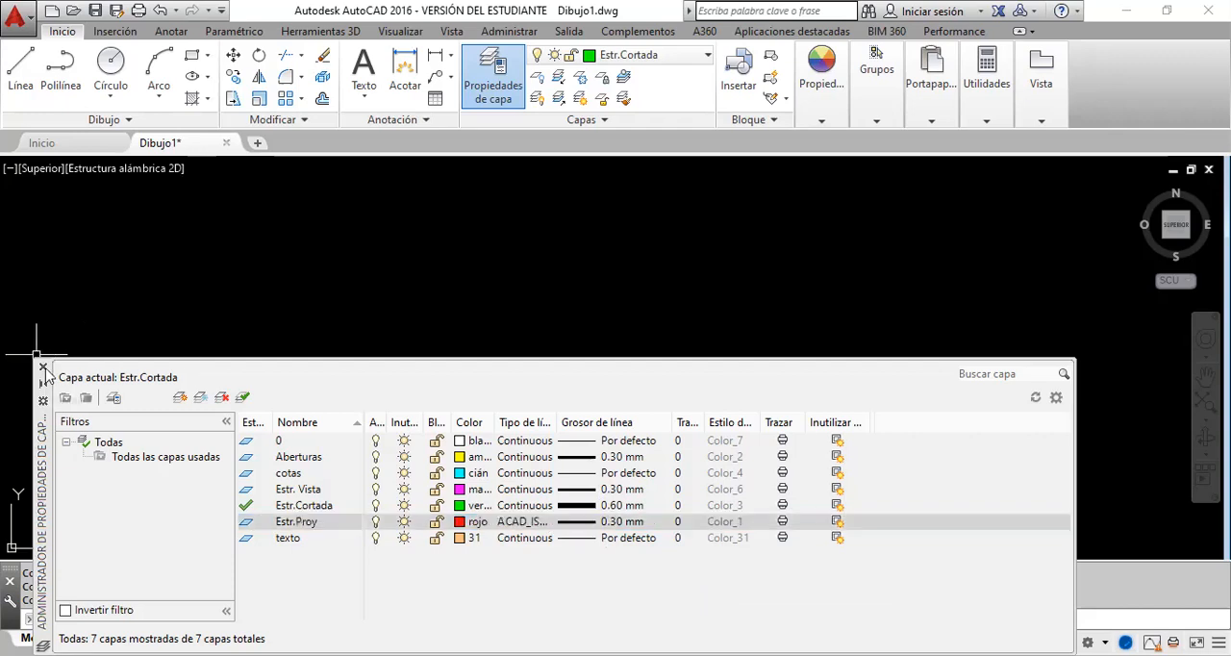
pyautogui.click(44, 368)
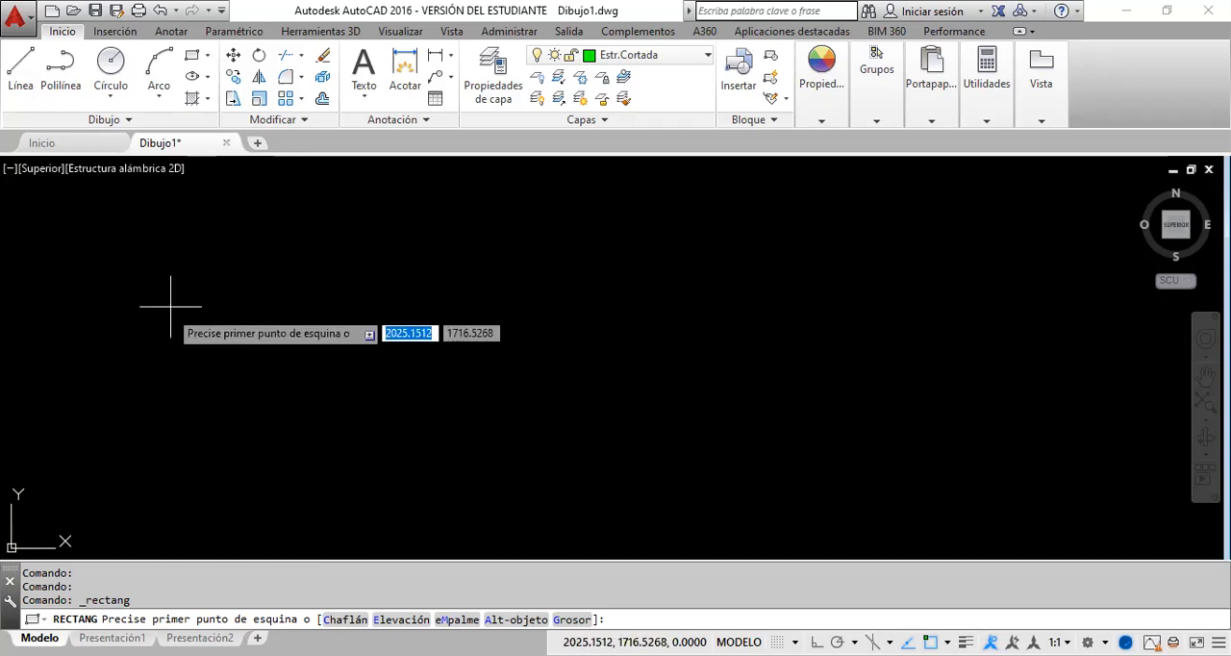
pyautogui.click(432, 444)
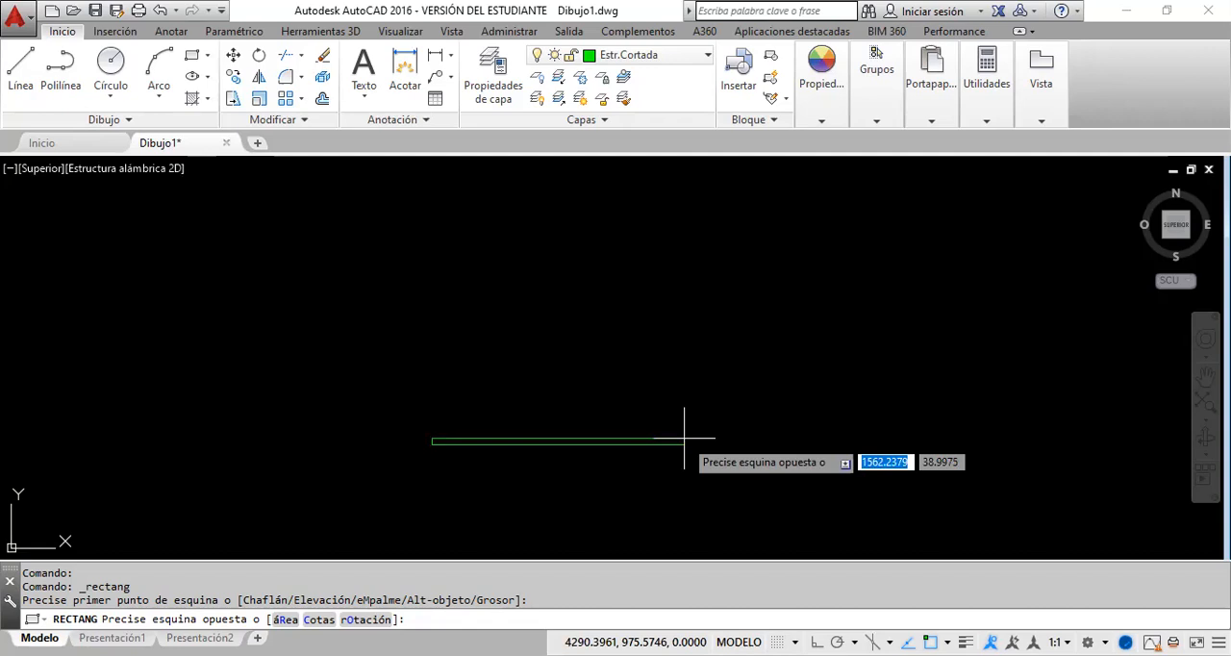
pyautogui.write('@')
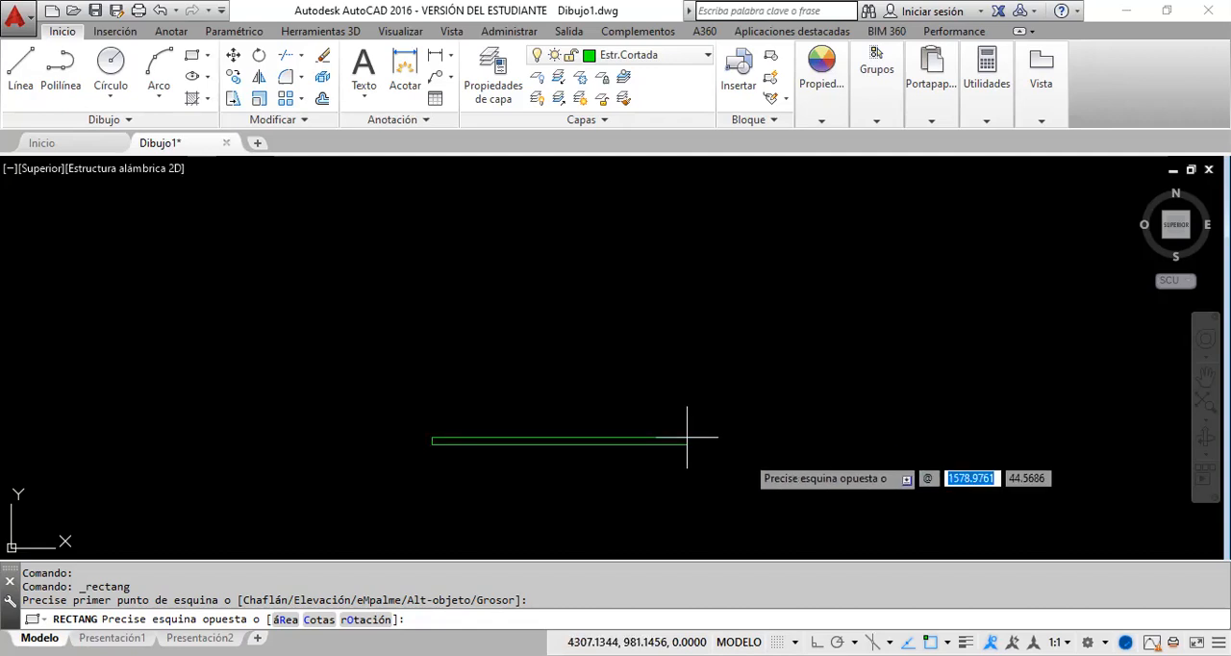
pyautogui.write('@')
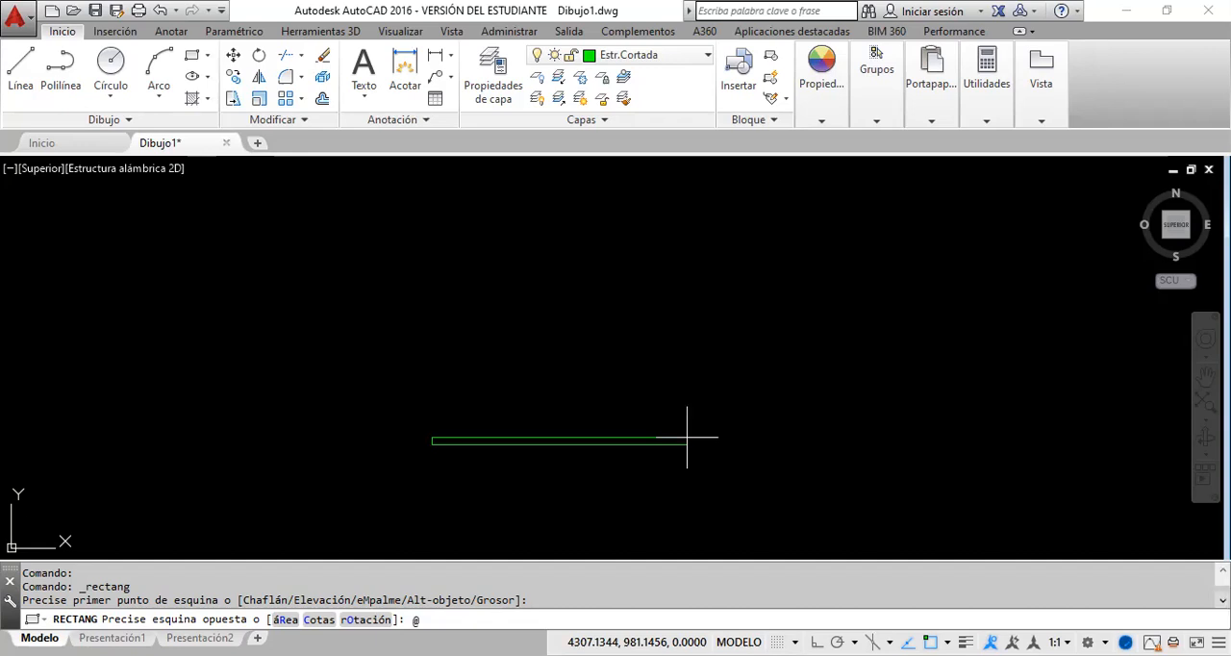
pyautogui.write('15,5')
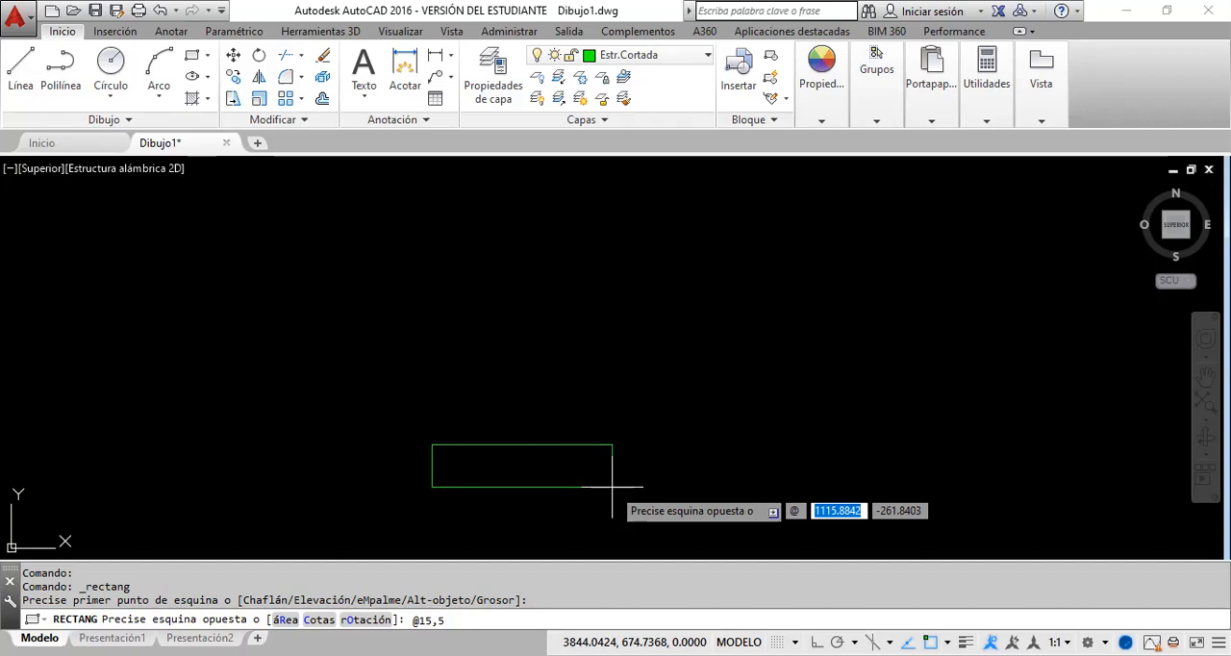
pyautogui.press('Return')
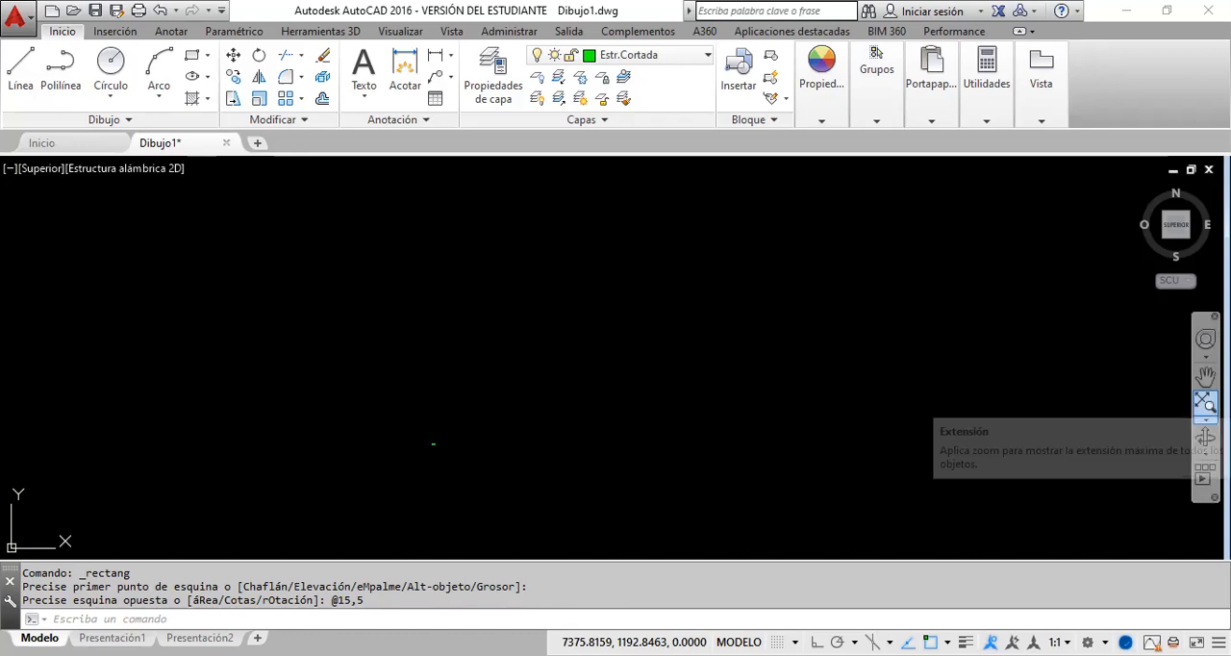
# Step: Try framing the new rectangle by zooming to the drawing's extents and zooming out, and undo the zoom
pyautogui.click(1205, 404)
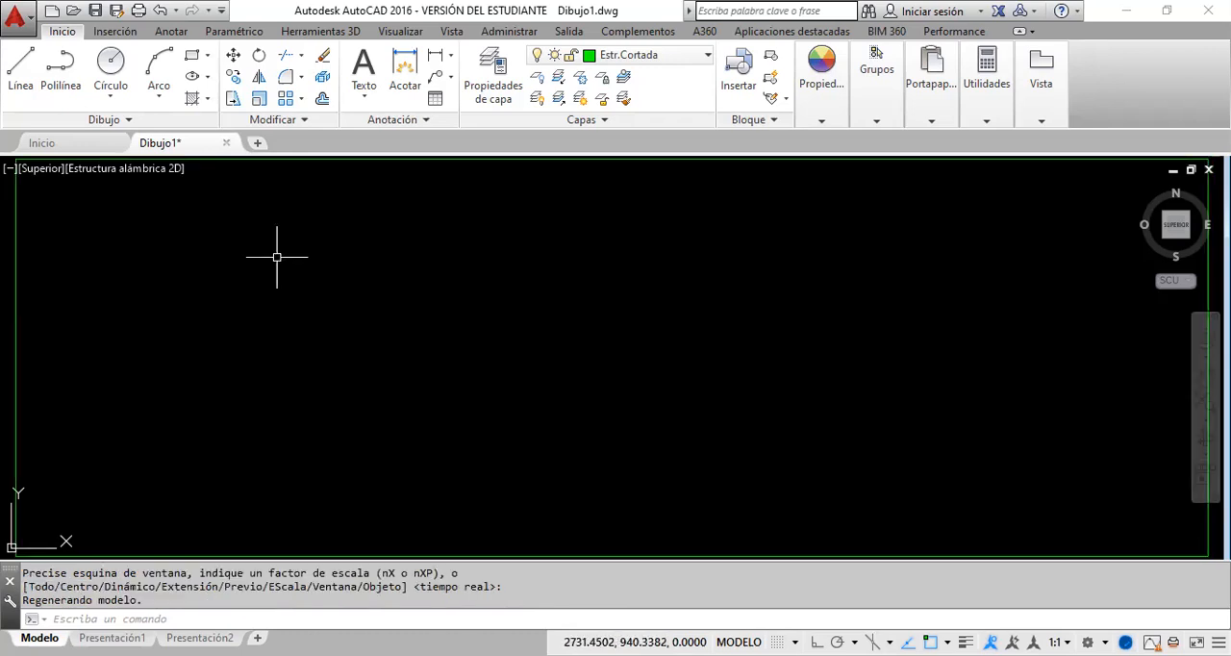
pyautogui.scroll(-2, 366, 325)
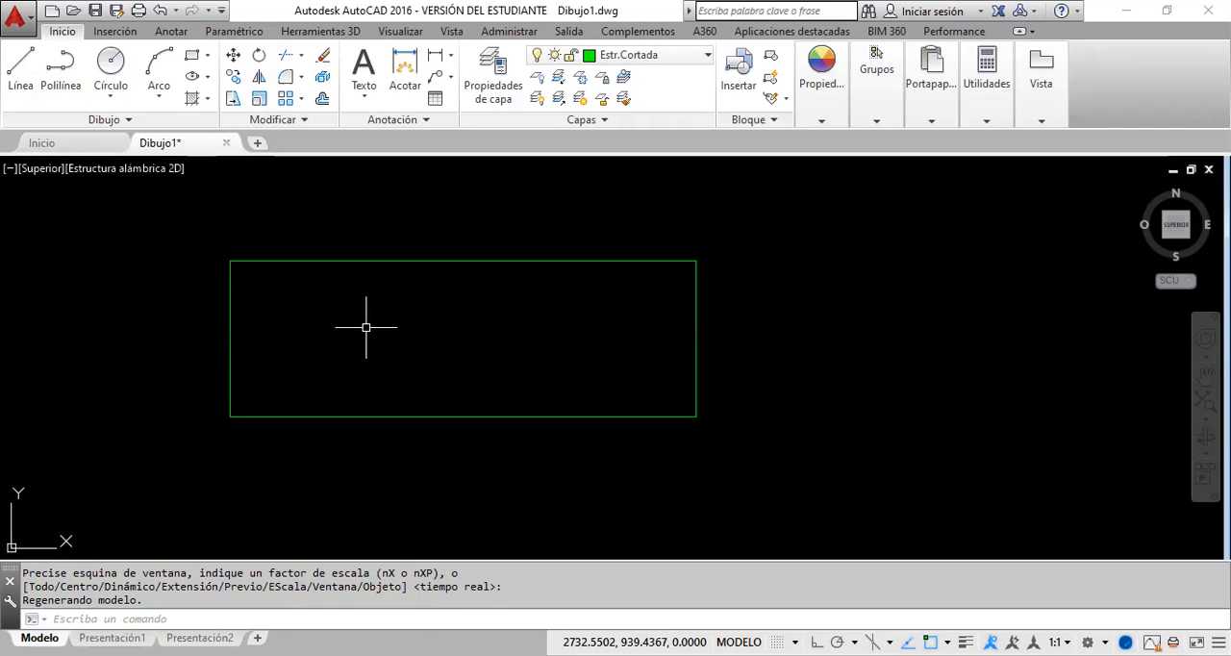
pyautogui.click(161, 11)
pyautogui.click(162, 11)
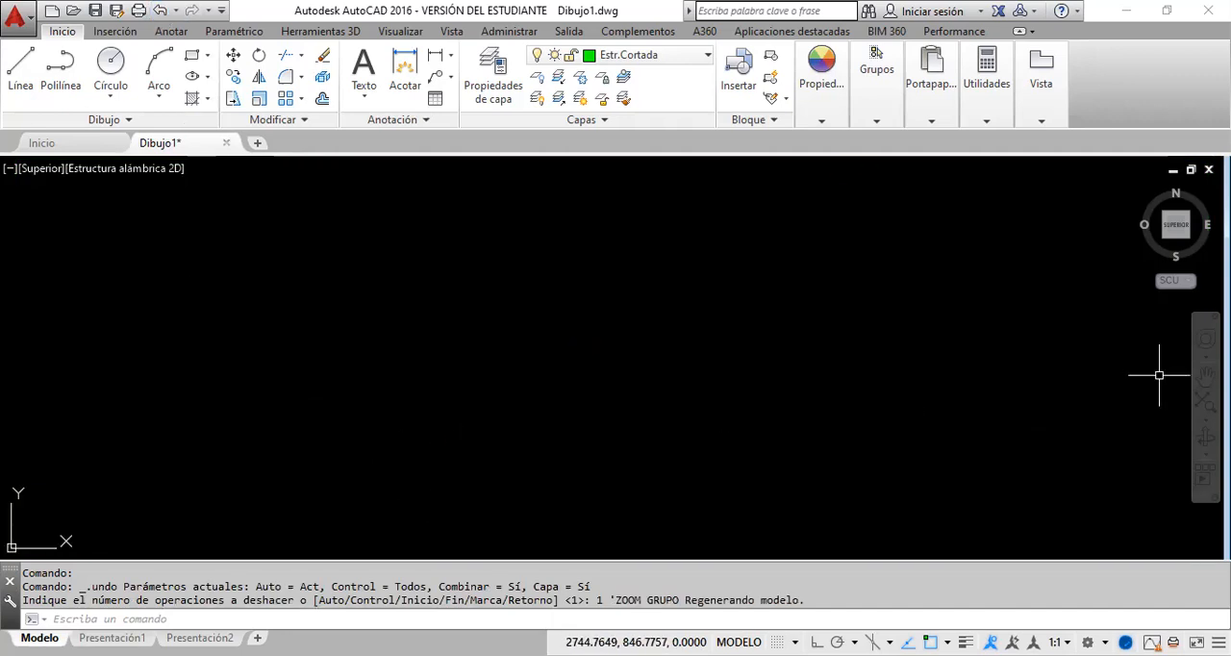
# Step: Pan and zoom in on the tiny rectangle until it can be examined whole in the drawing area
pyautogui.click(1205, 377)
pyautogui.moveTo(758, 308); pyautogui.dragTo(698, 404)
pyautogui.moveTo(838, 304); pyautogui.dragTo(620, 420)
pyautogui.scroll(4, 619, 419)
pyautogui.moveTo(689, 357); pyautogui.dragTo(574, 431)
pyautogui.scroll(2, 577, 426)
pyautogui.scroll(3, 591, 408)
pyautogui.moveTo(614, 361)
pyautogui.mouseDown()
pyautogui.moveTo(538, 459)
pyautogui.moveTo(494, 472)
pyautogui.moveTo(503, 461)
pyautogui.mouseUp()
pyautogui.rightClick(564, 414)
pyautogui.click(567, 408)
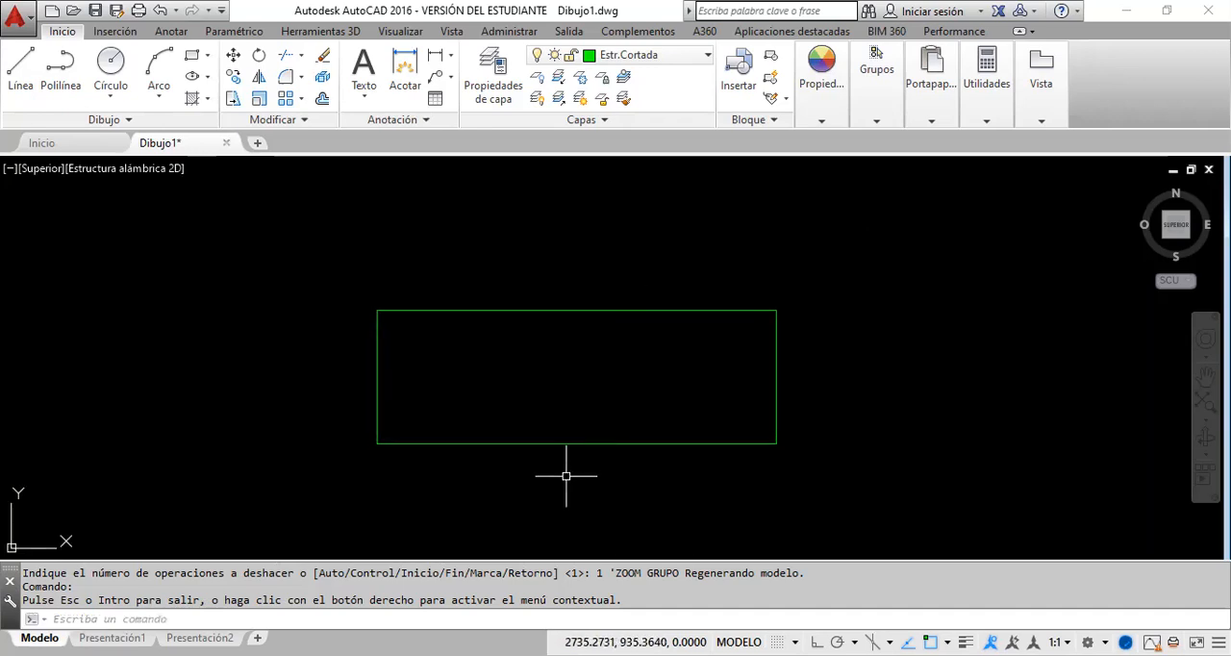
pyautogui.click(1205, 376)
pyautogui.moveTo(654, 414); pyautogui.dragTo(701, 400)
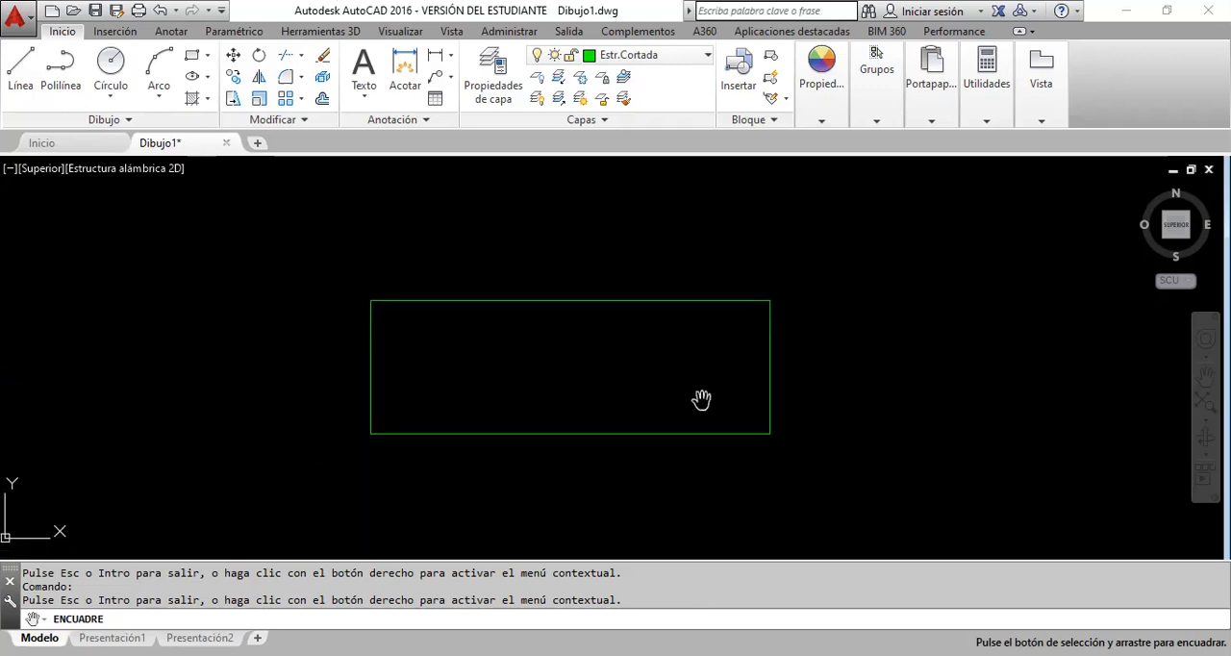
pyautogui.rightClick(314, 468)
pyautogui.click(350, 479)
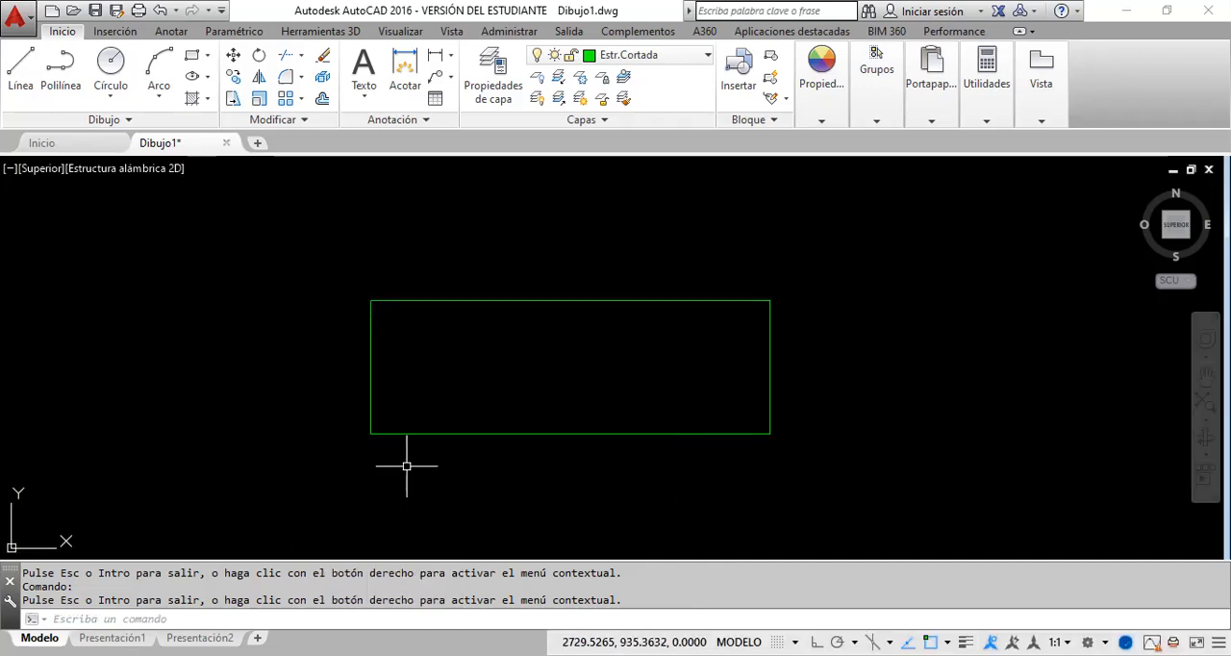
pyautogui.scroll(3, 371, 440)
pyautogui.scroll(-5, 372, 444)
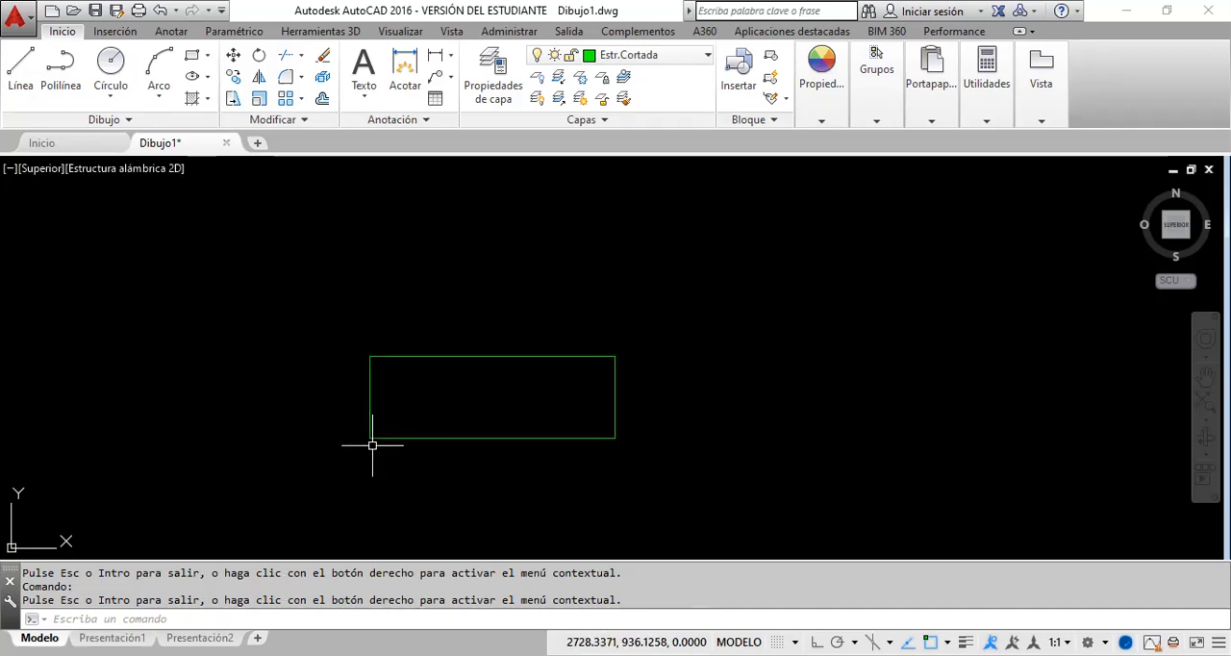
pyautogui.scroll(2, 372, 445)
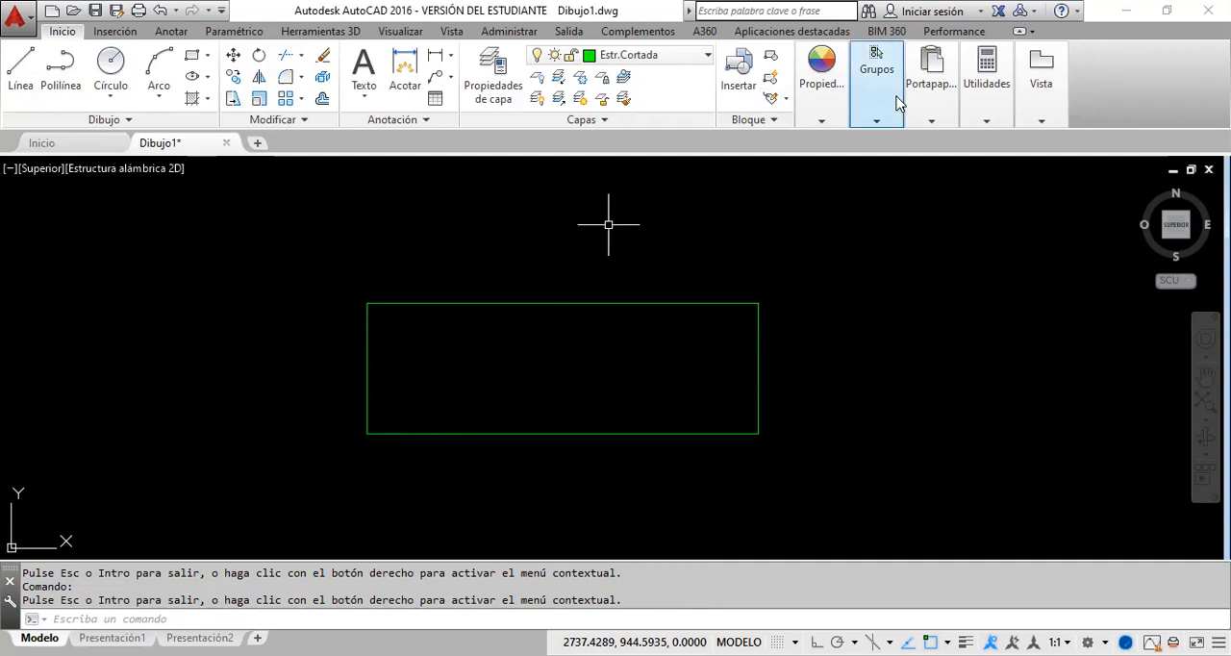
# Step: Measure the distance between the rectangle's lower-left and upper-right corners, and end the measuring command
pyautogui.moveTo(992, 125)
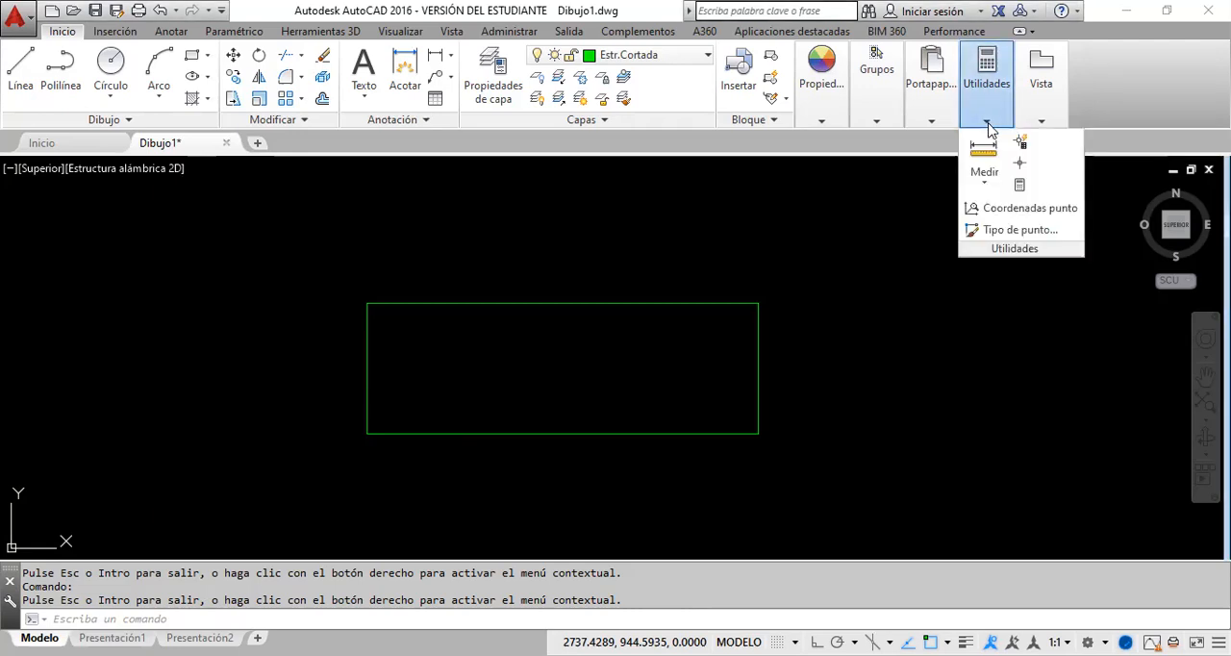
pyautogui.click(988, 183)
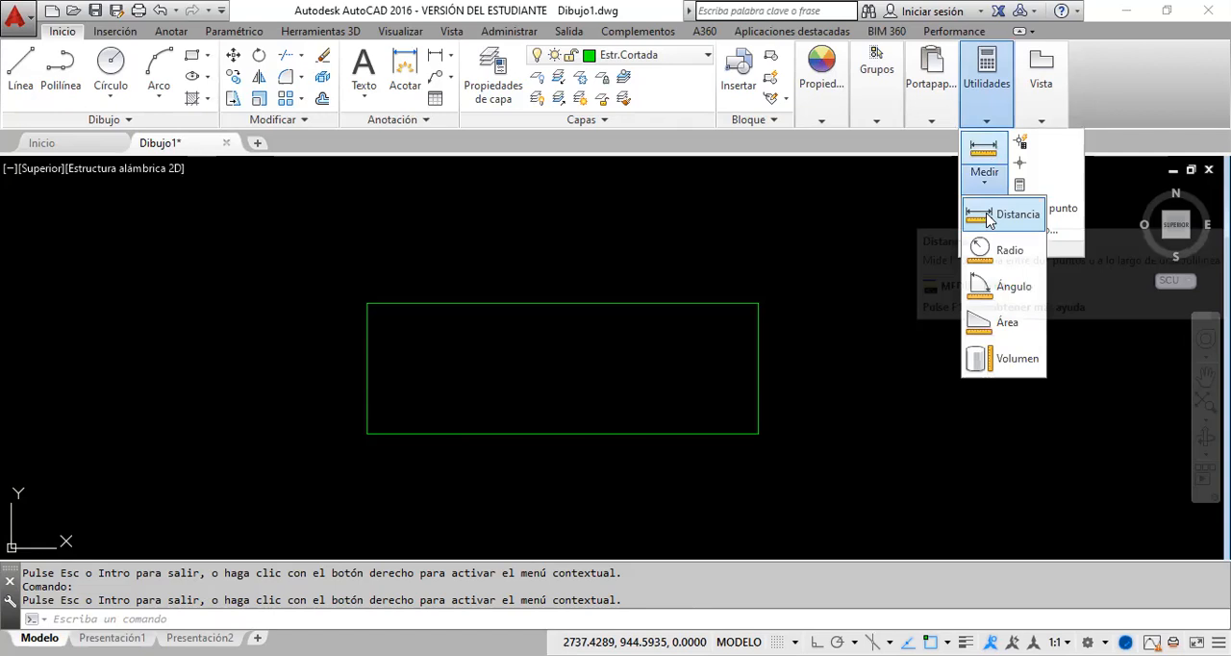
pyautogui.click(1010, 213)
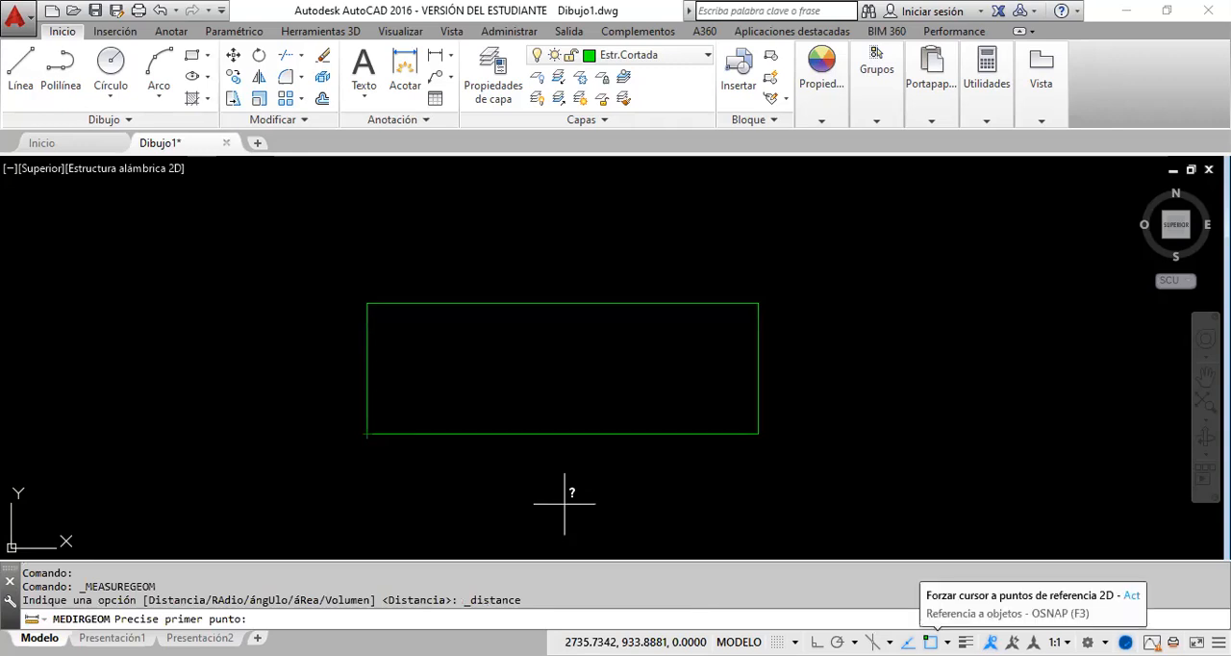
pyautogui.click(366, 434)
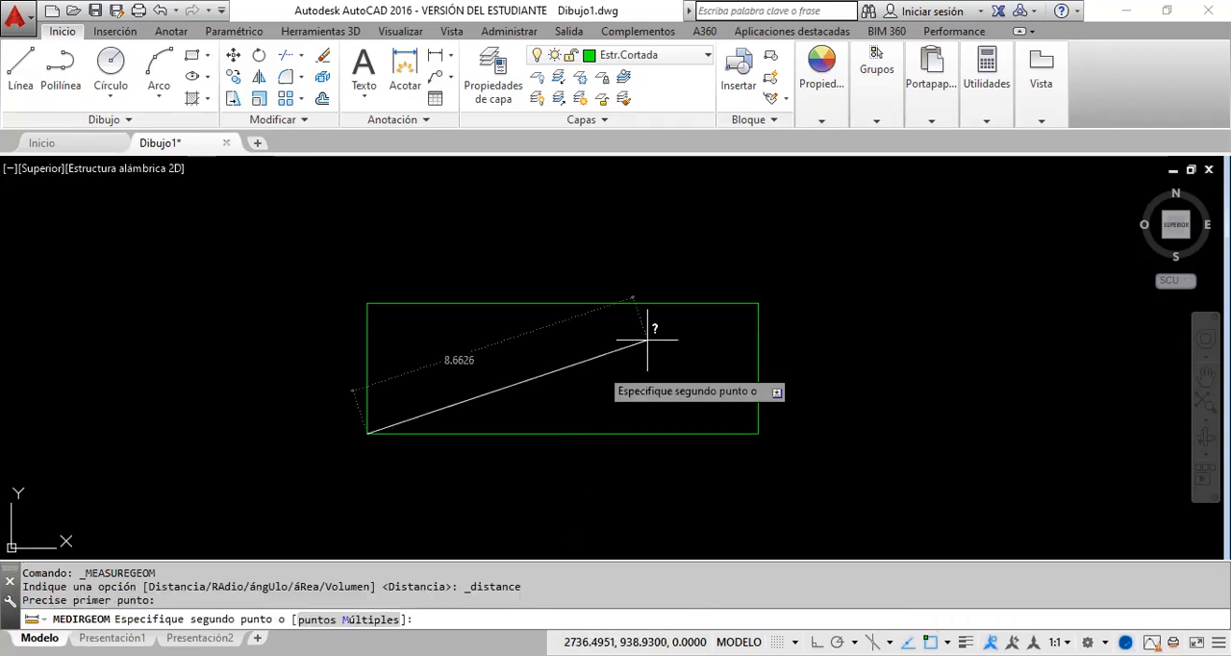
pyautogui.click(757, 307)
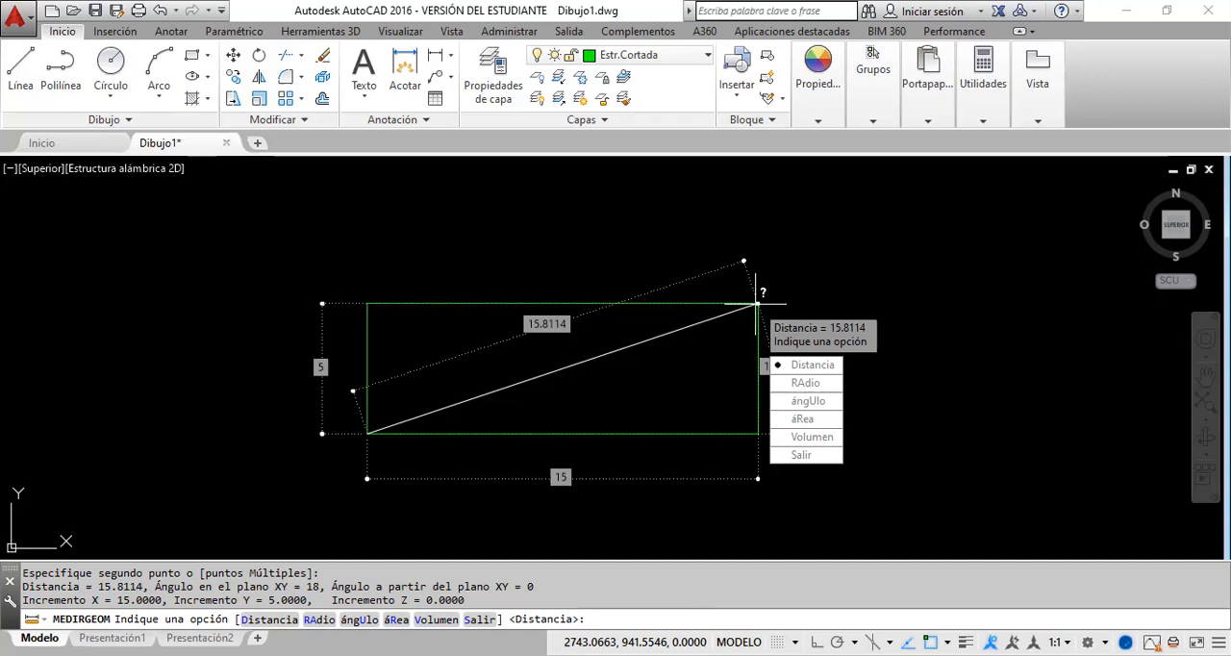
pyautogui.press('Escape')
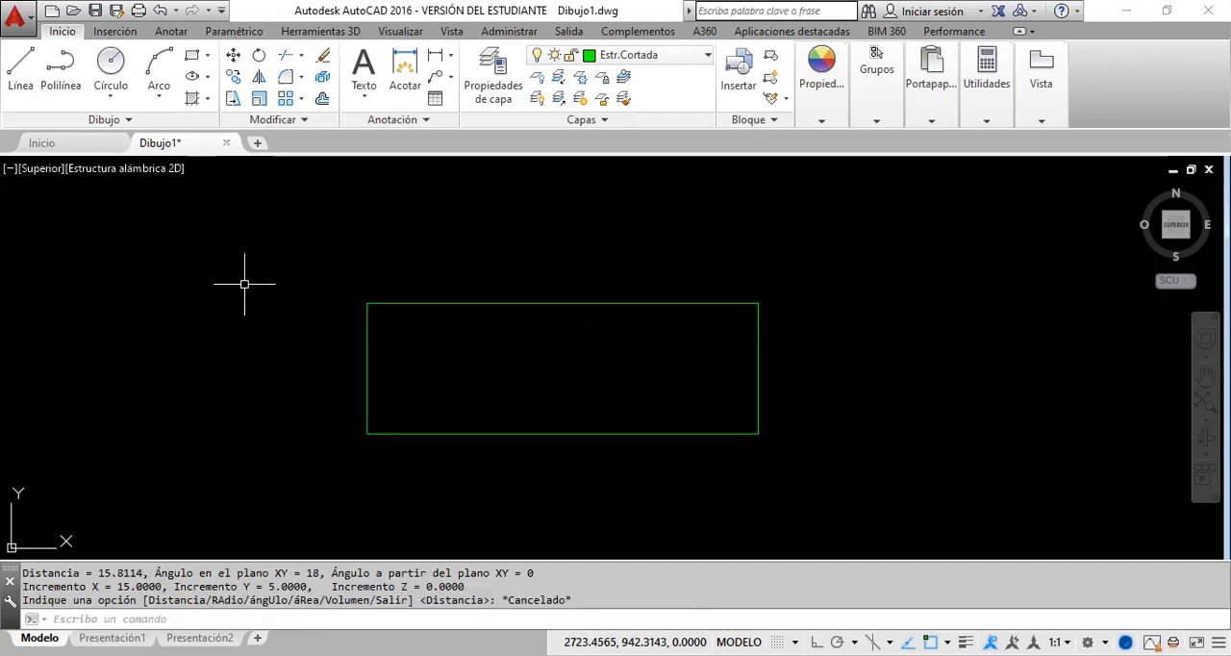
# Step: Select the rectangle to check which layer it is on, and clear the selection
pyautogui.click(566, 324)
pyautogui.click(486, 231)
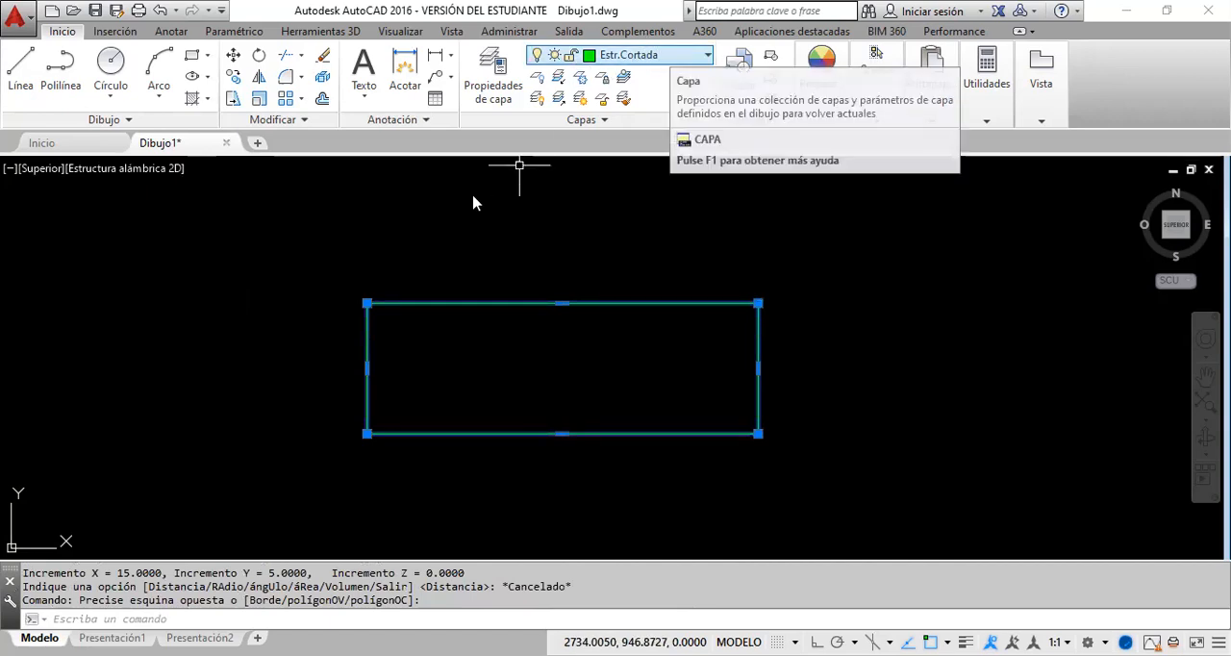
pyautogui.press('Escape')
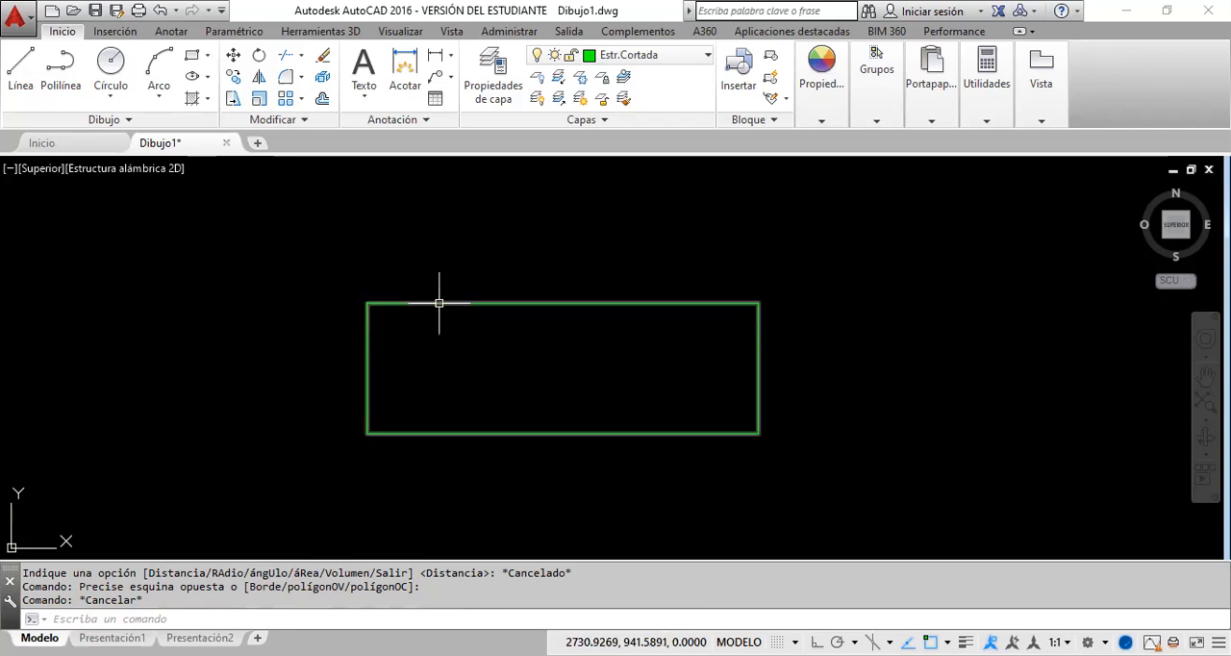
# Step: Offset the rectangle outward by 0.3 to form the outer outline of the walls
pyautogui.click(322, 100)
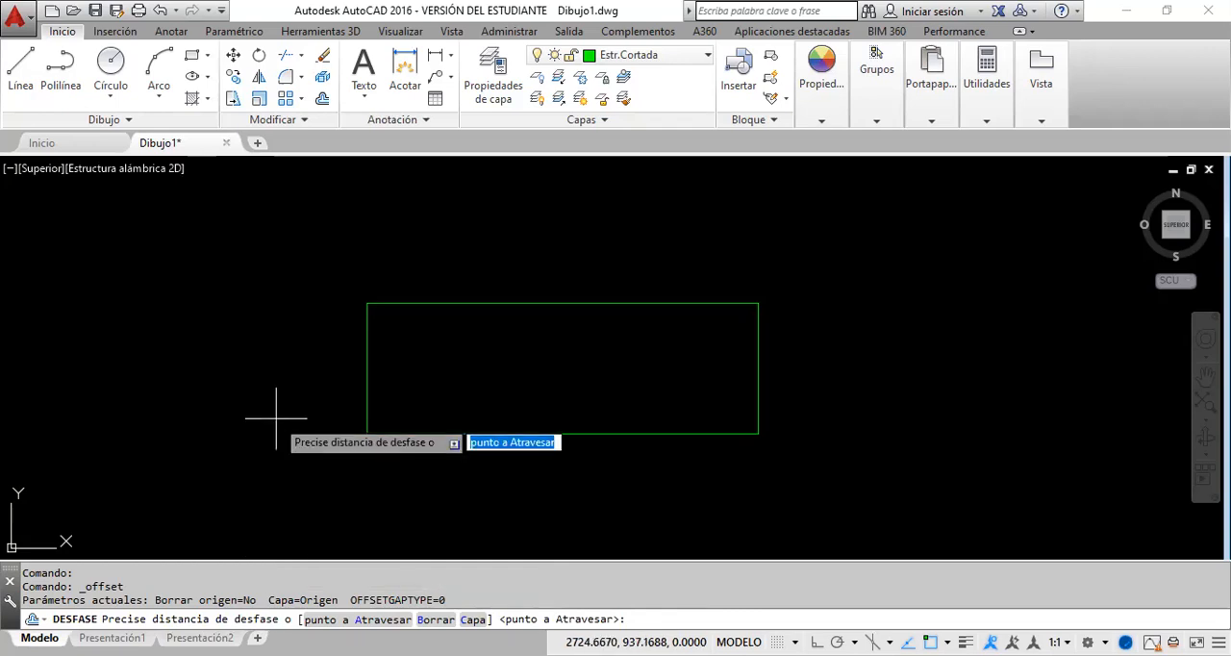
pyautogui.write('.3')
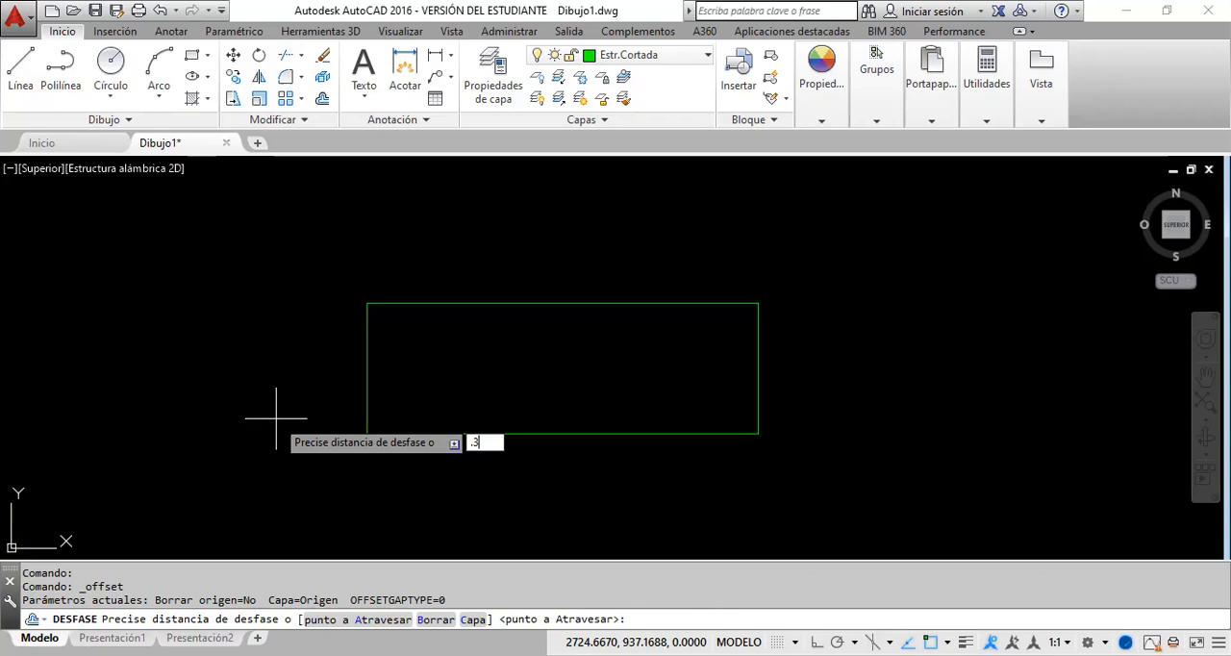
pyautogui.press('Return')
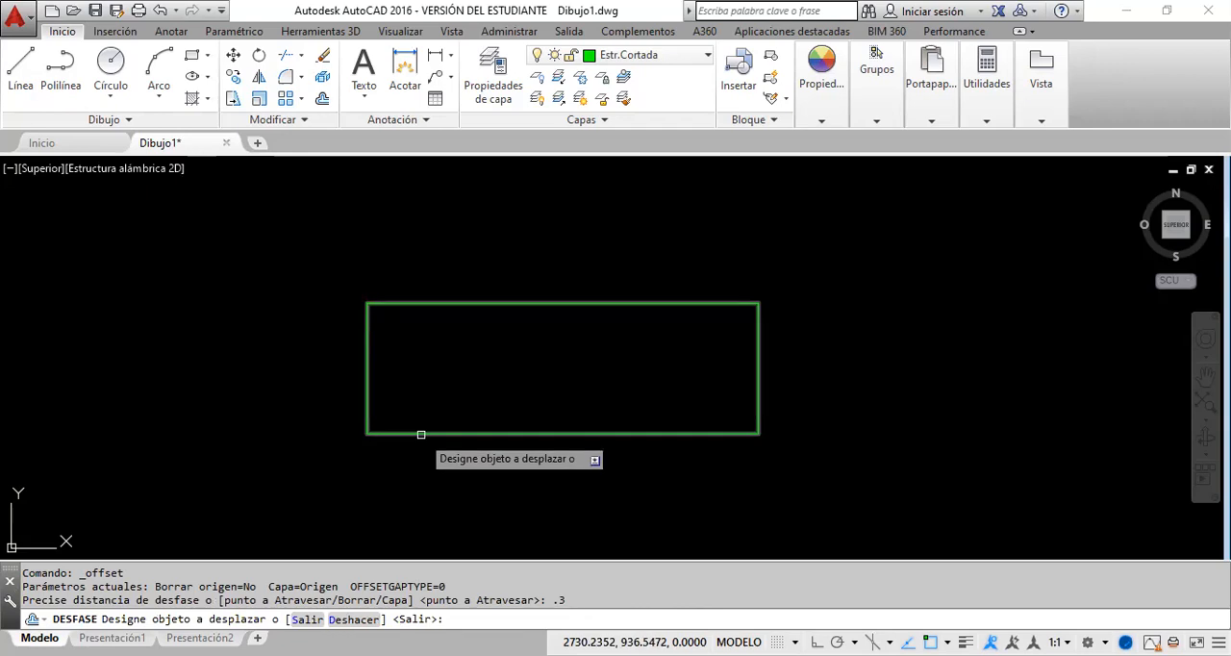
pyautogui.click(420, 435)
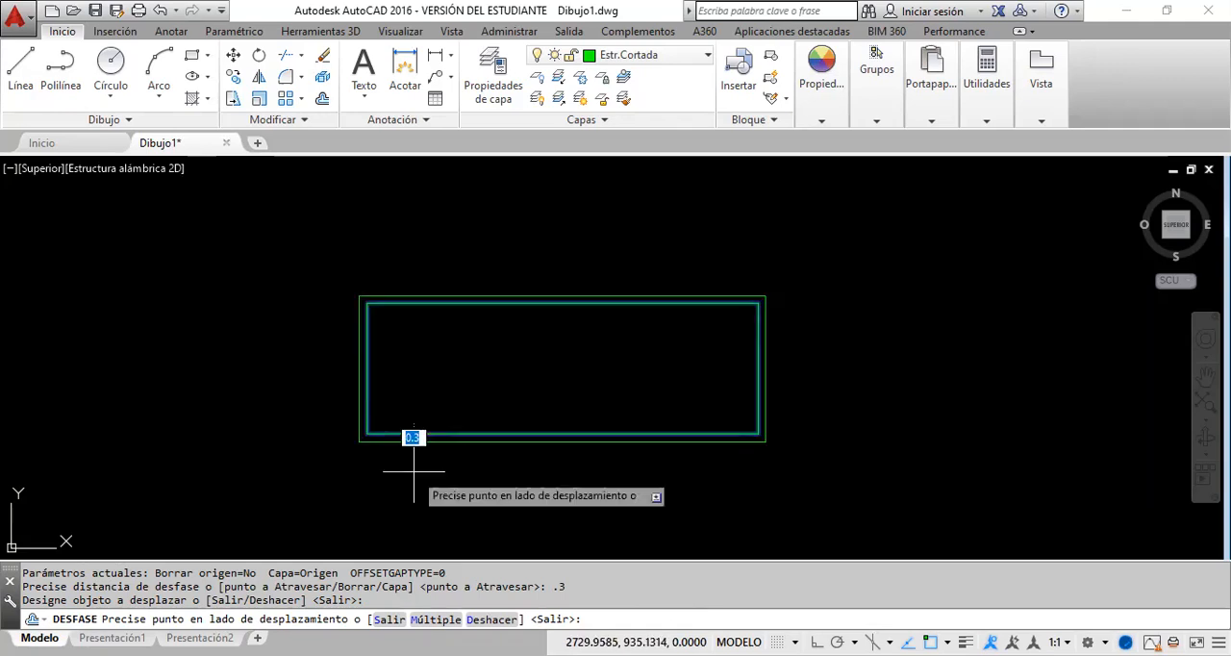
pyautogui.click(318, 420)
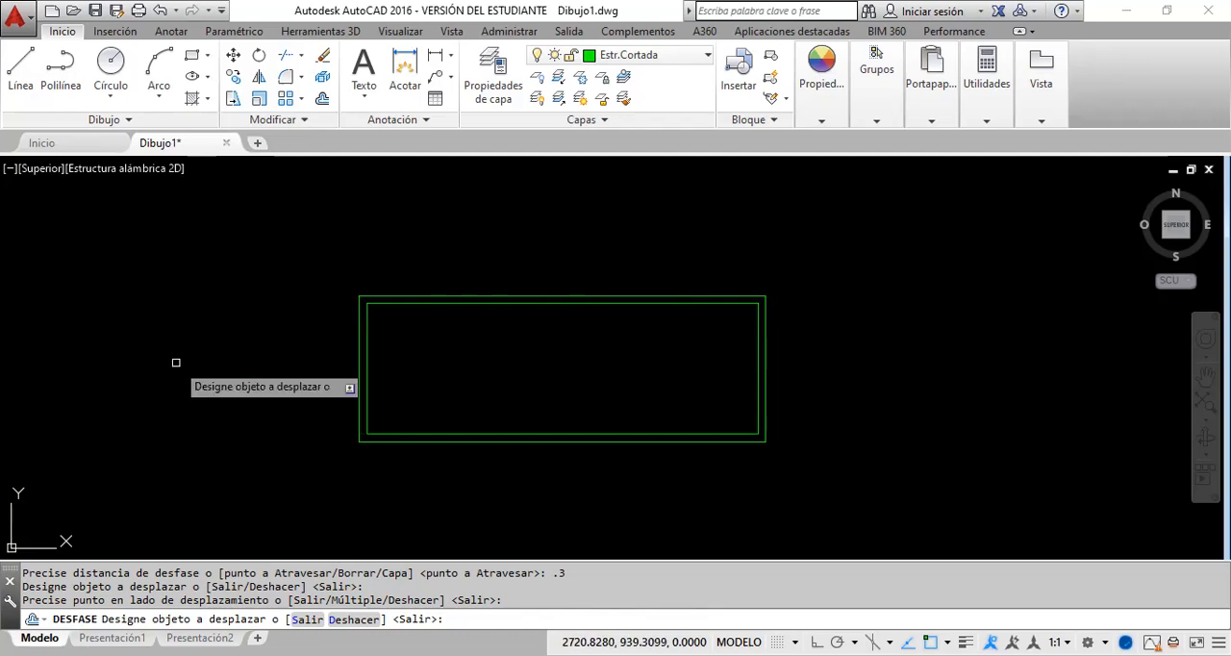
# Step: Measure the distance between the inner and outer rectangles' upper-right corners to check the wall thickness, and end the measuring command
pyautogui.press('Escape')
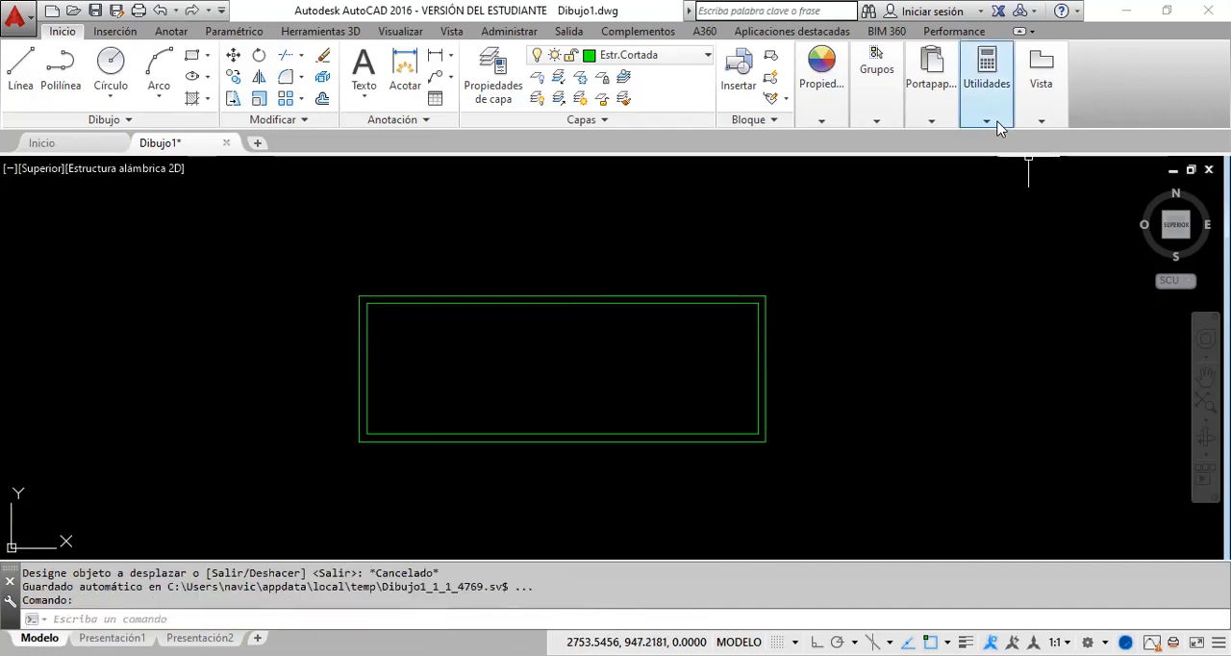
pyautogui.moveTo(981, 168)
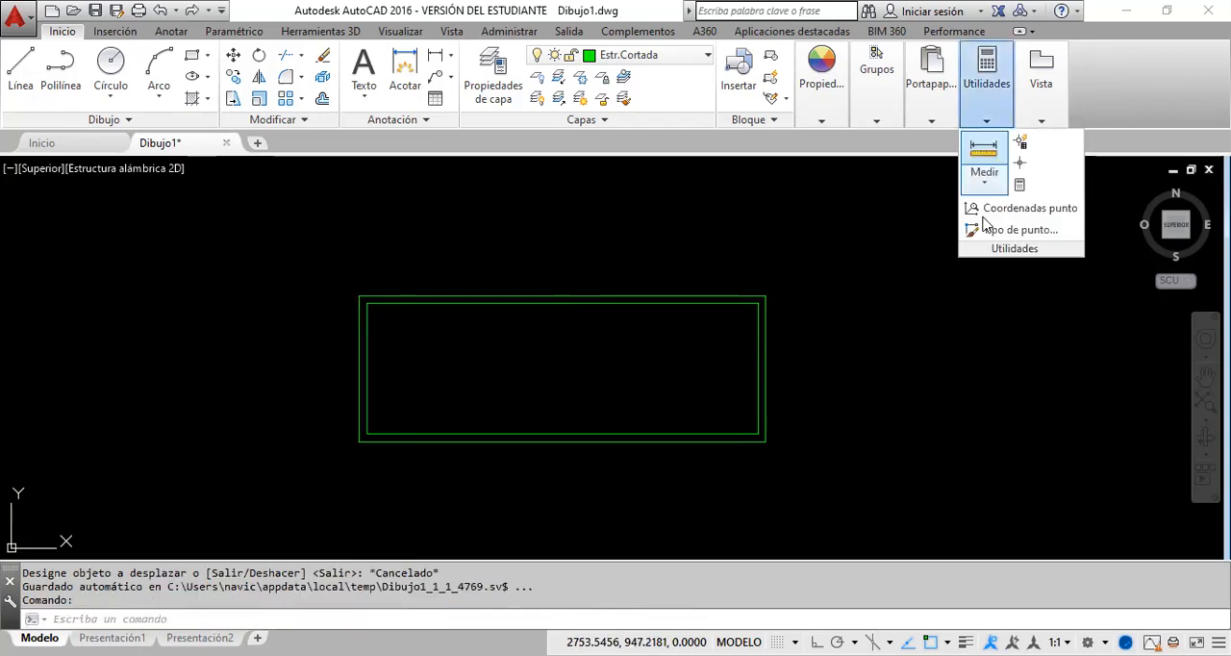
pyautogui.click(983, 149)
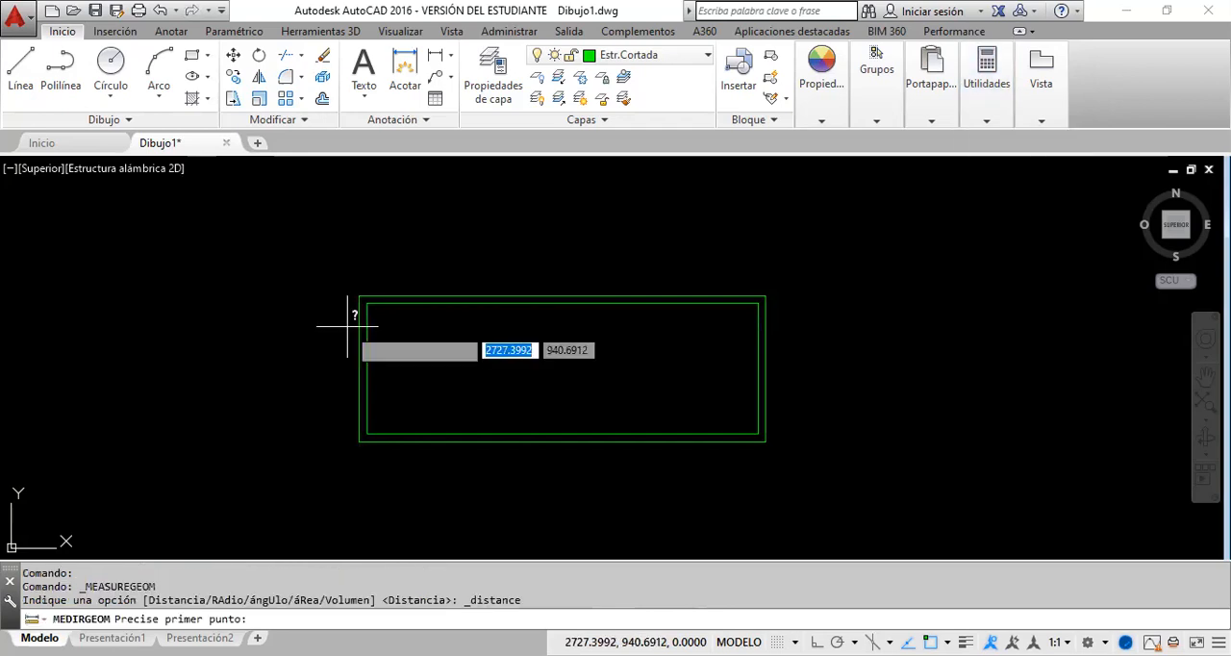
pyautogui.scroll(8, 756, 297)
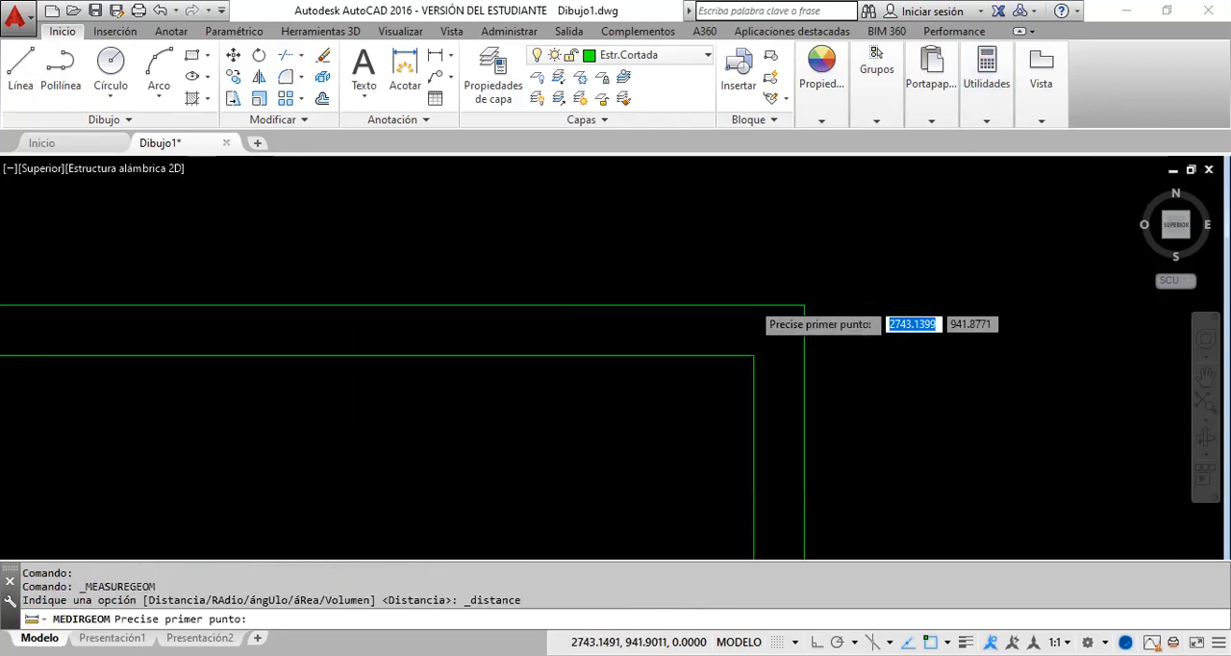
pyautogui.scroll(2, 754, 301)
pyautogui.click(754, 385)
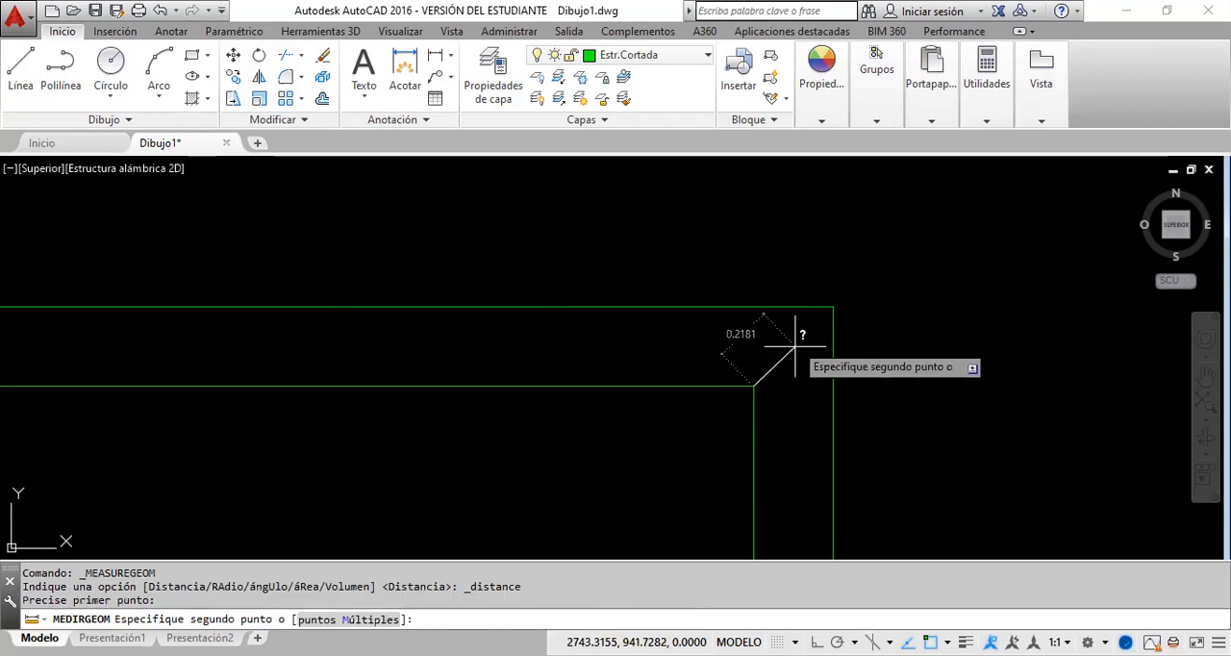
pyautogui.click(832, 307)
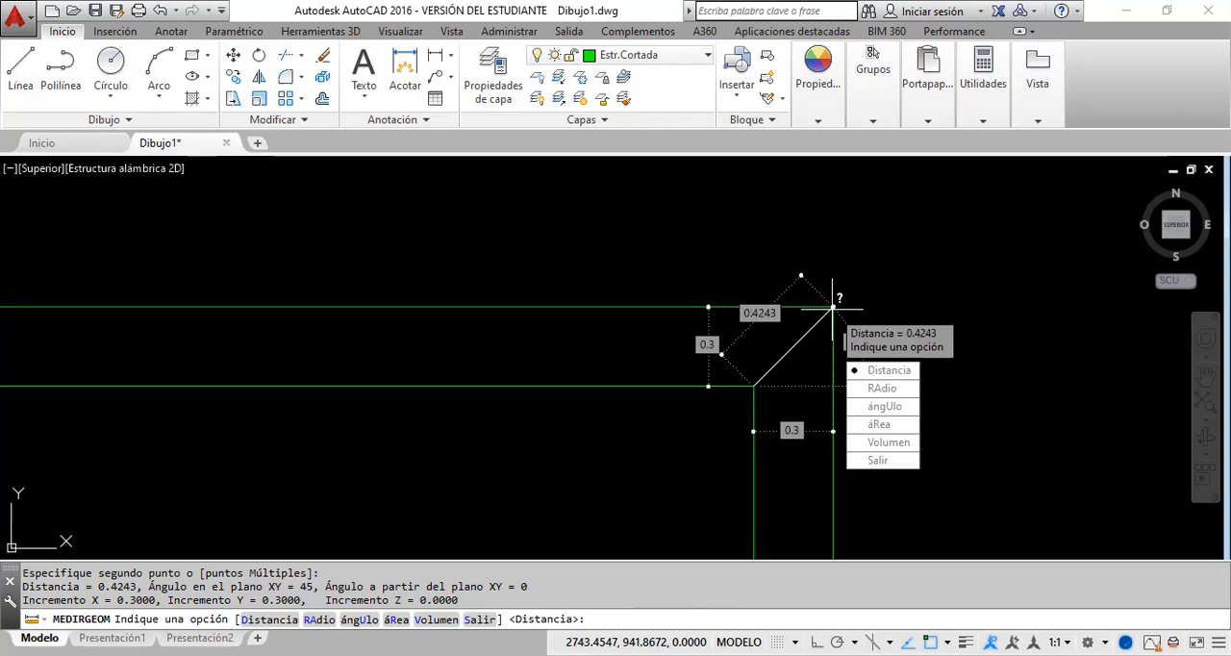
pyautogui.press('Escape')
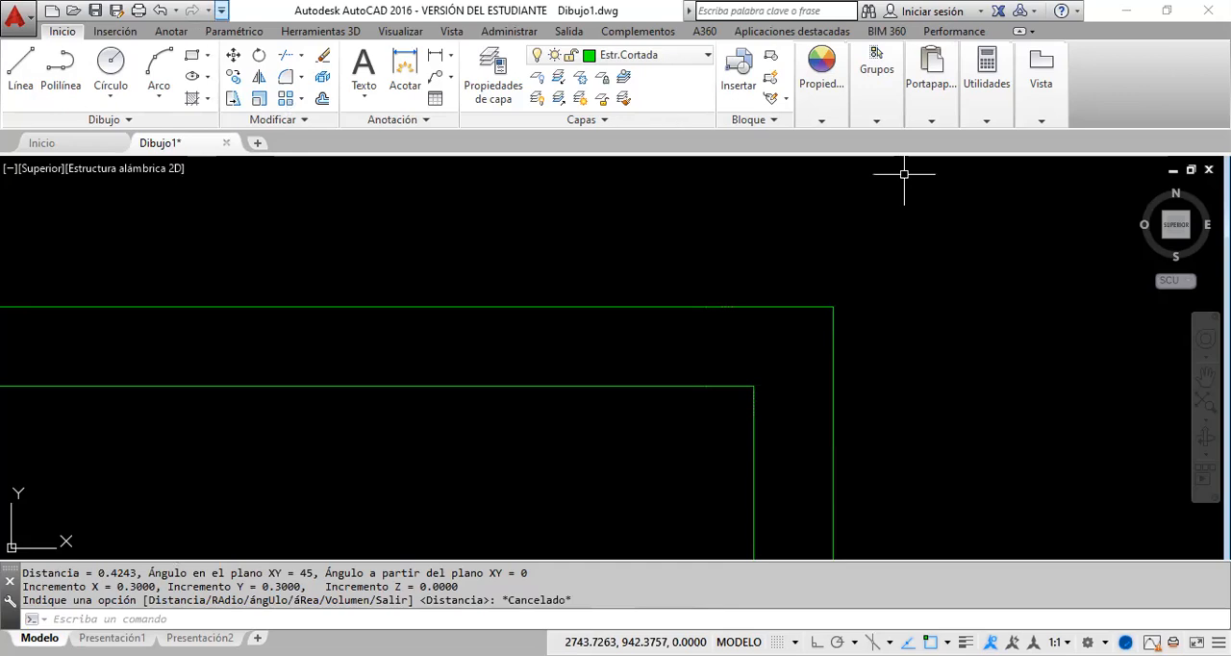
# Step: Select the inner and outer rectangles to examine each as a whole outline, and clear the selection
pyautogui.scroll(-5, 722, 301)
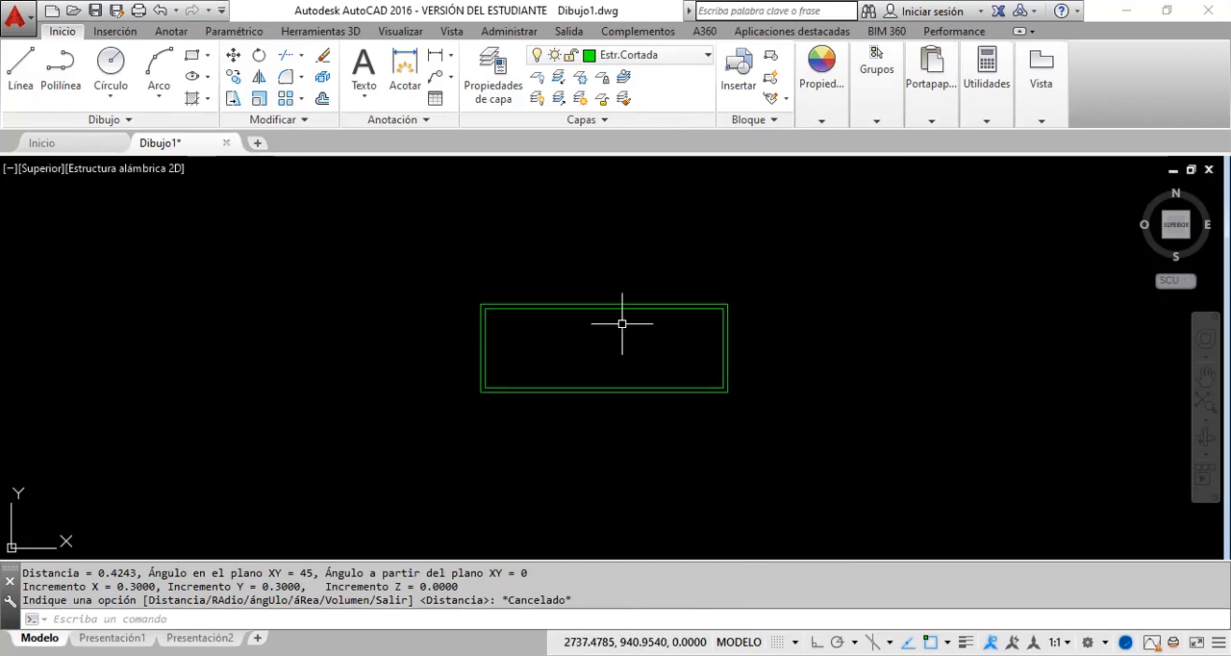
pyautogui.scroll(2, 610, 337)
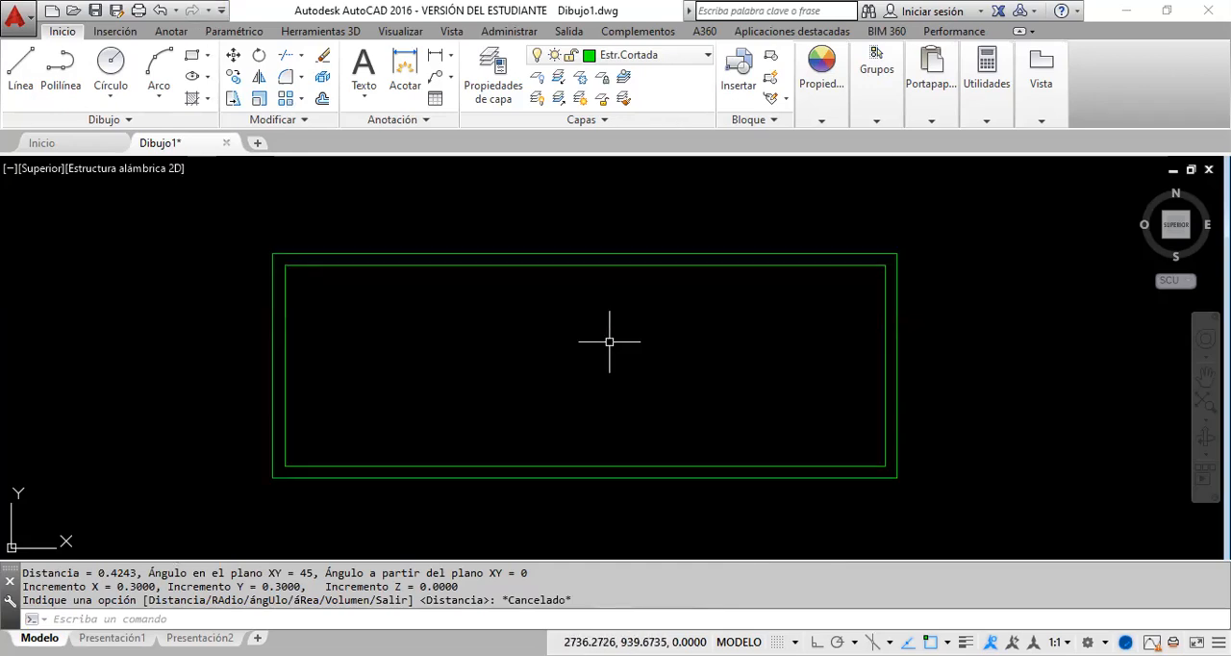
pyautogui.click(537, 266)
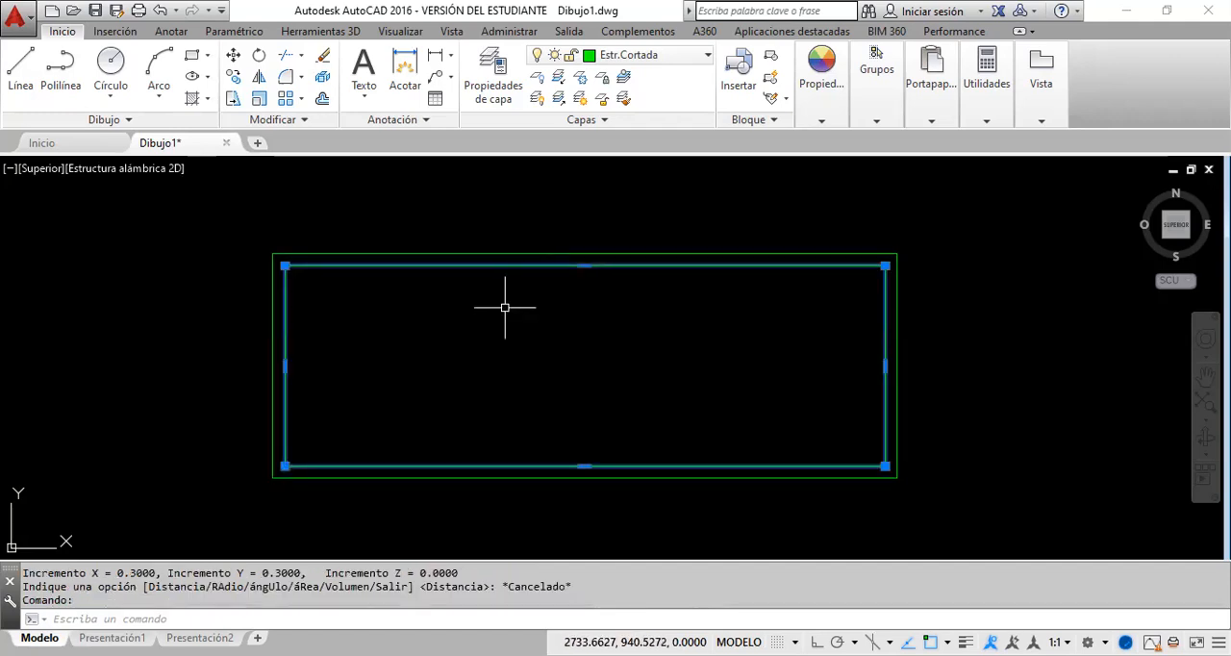
pyautogui.click(502, 255)
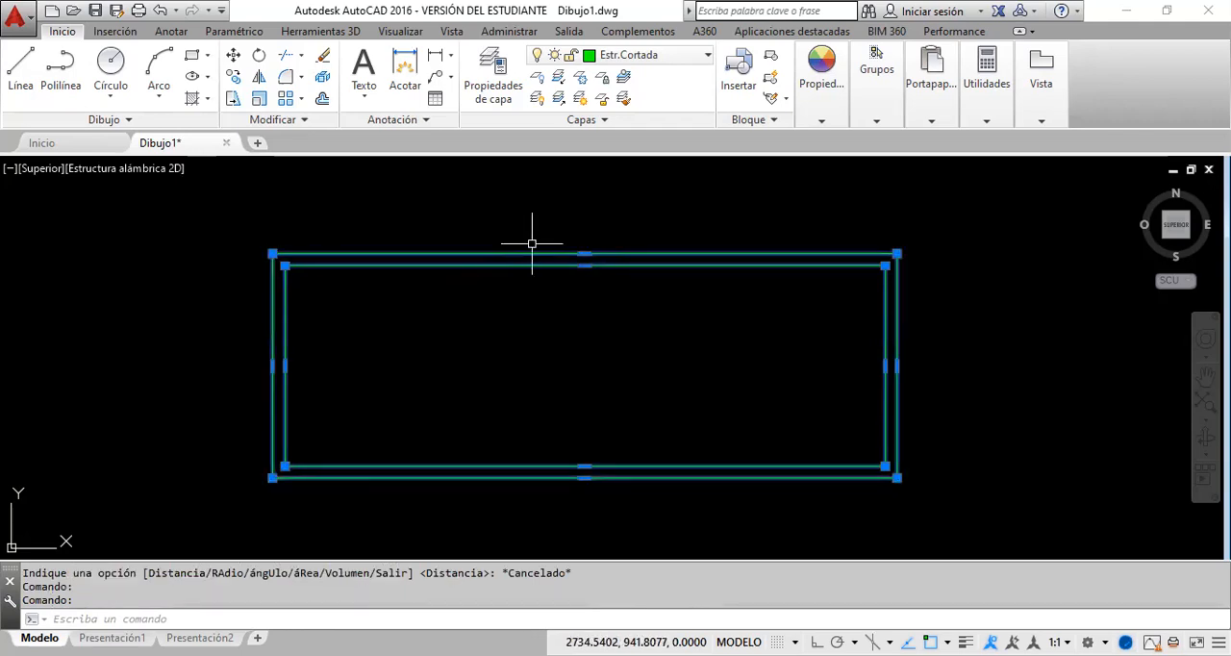
pyautogui.press('Escape')
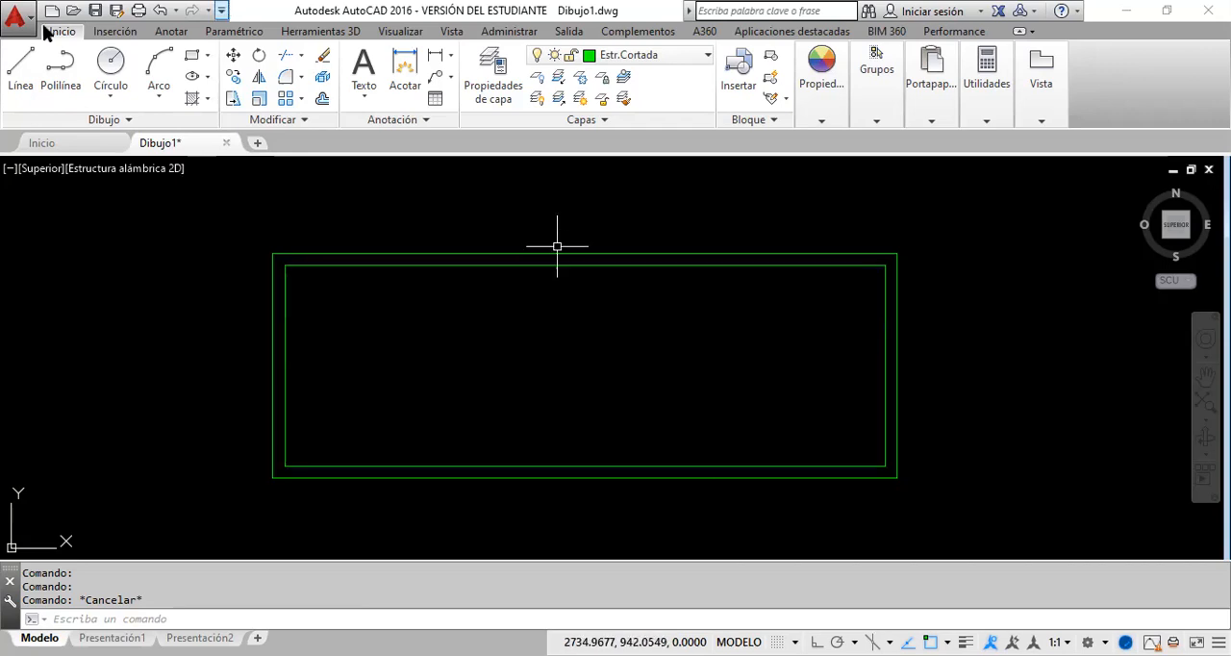
# Step: Draw a single slanted line in the empty area left of the floor plan outline
pyautogui.click(22, 67)
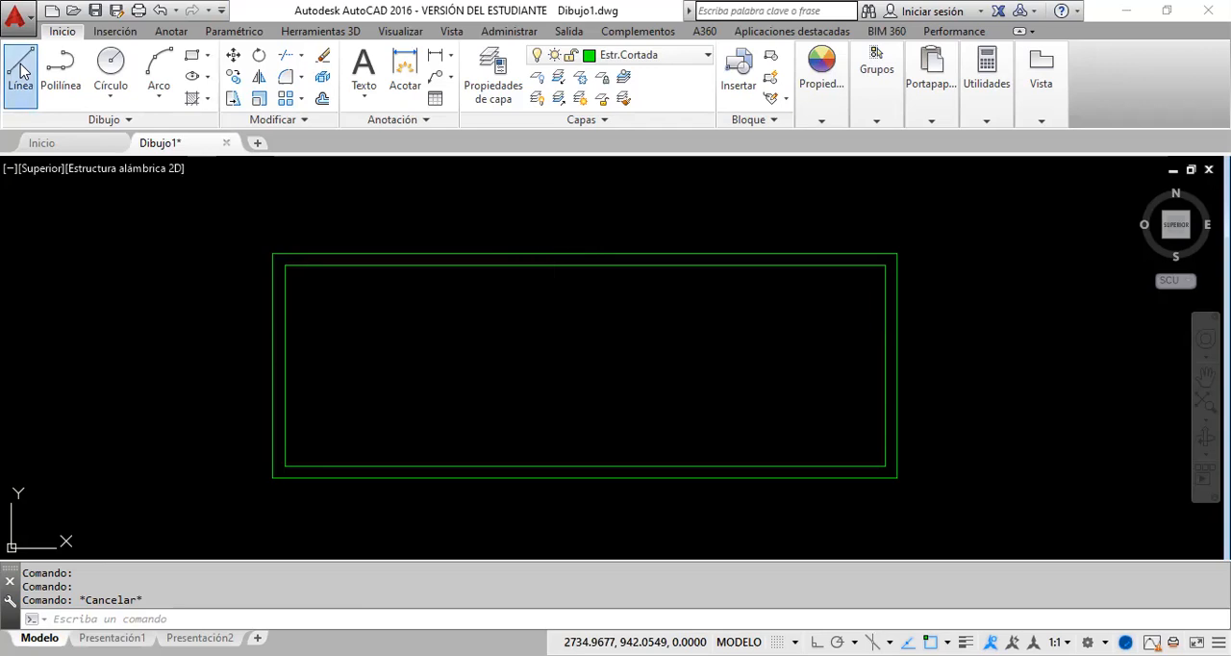
pyautogui.click(73, 364)
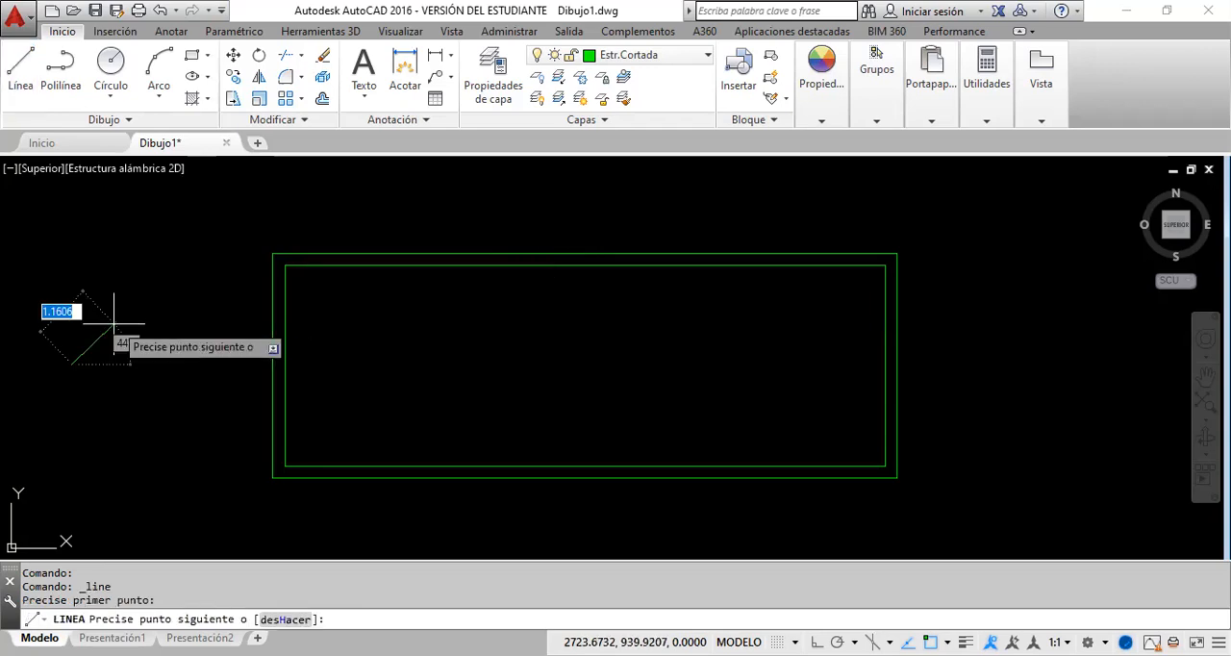
pyautogui.click(168, 308)
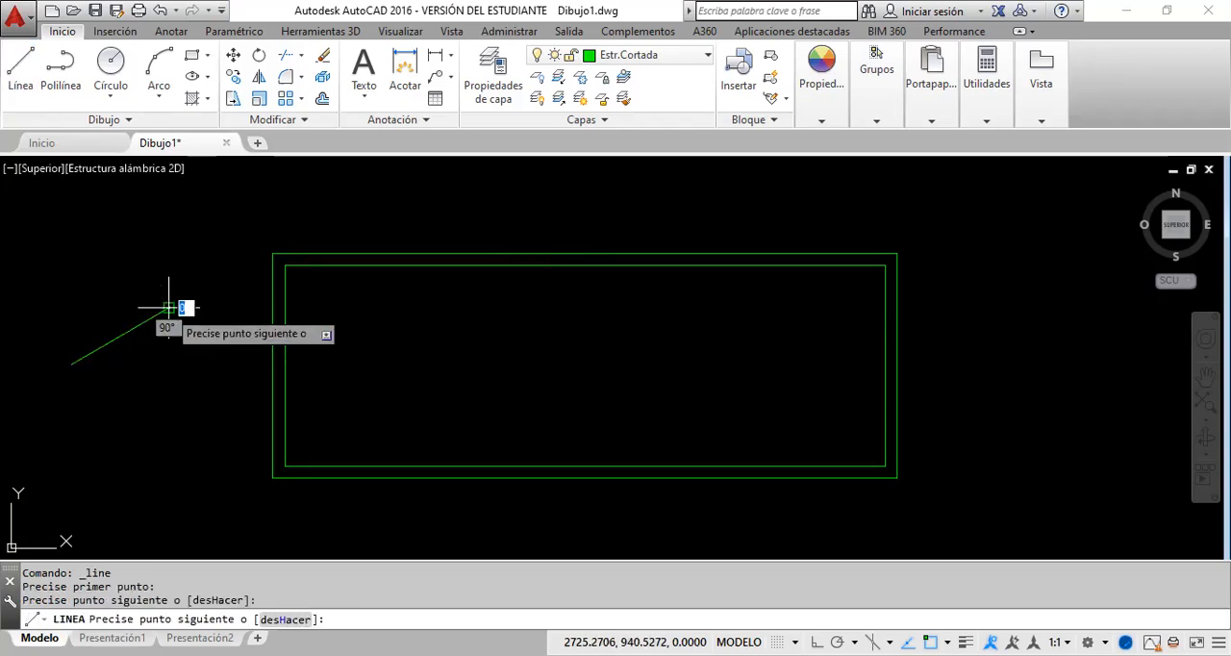
pyautogui.press('Escape')
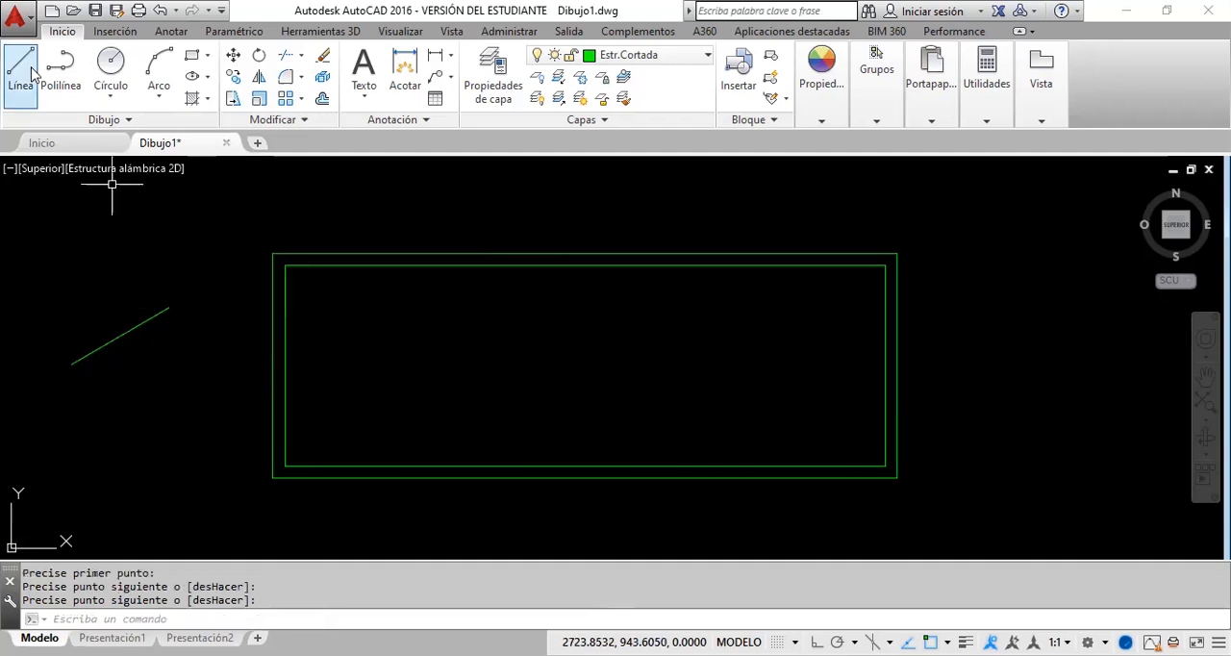
# Step: Draw a short horizontal line below the slanted line with ortho mode on, and turn ortho mode off
pyautogui.click(31, 69)
pyautogui.click(88, 433)
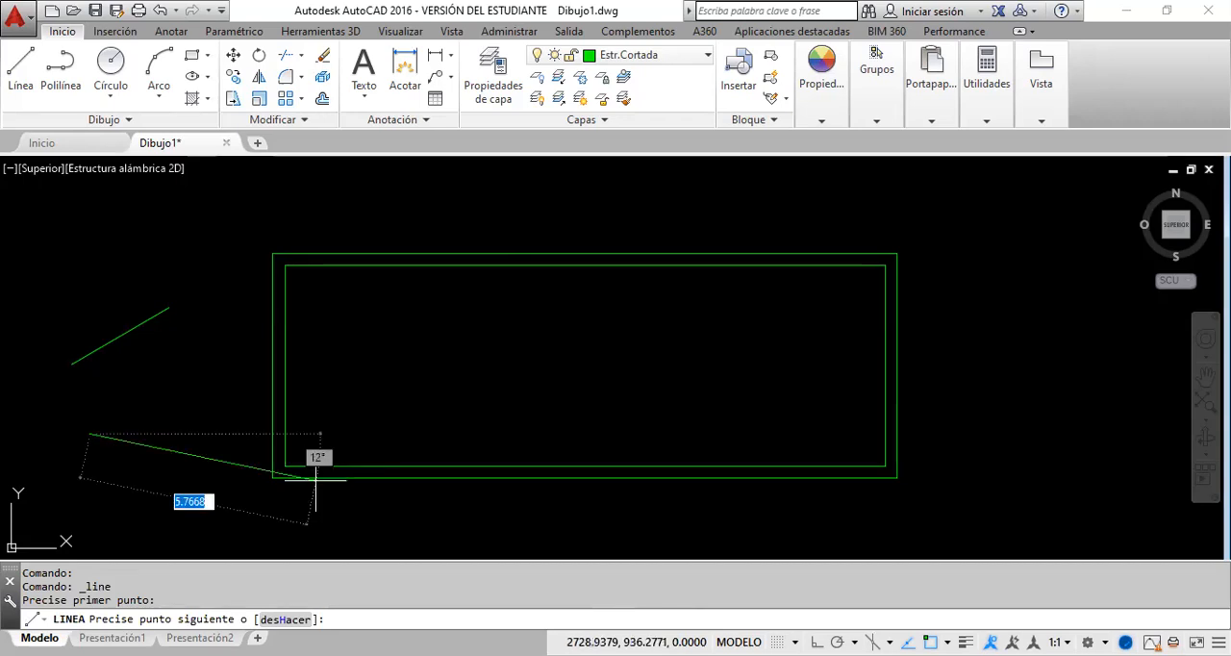
pyautogui.press('F8')
pyautogui.click(174, 434)
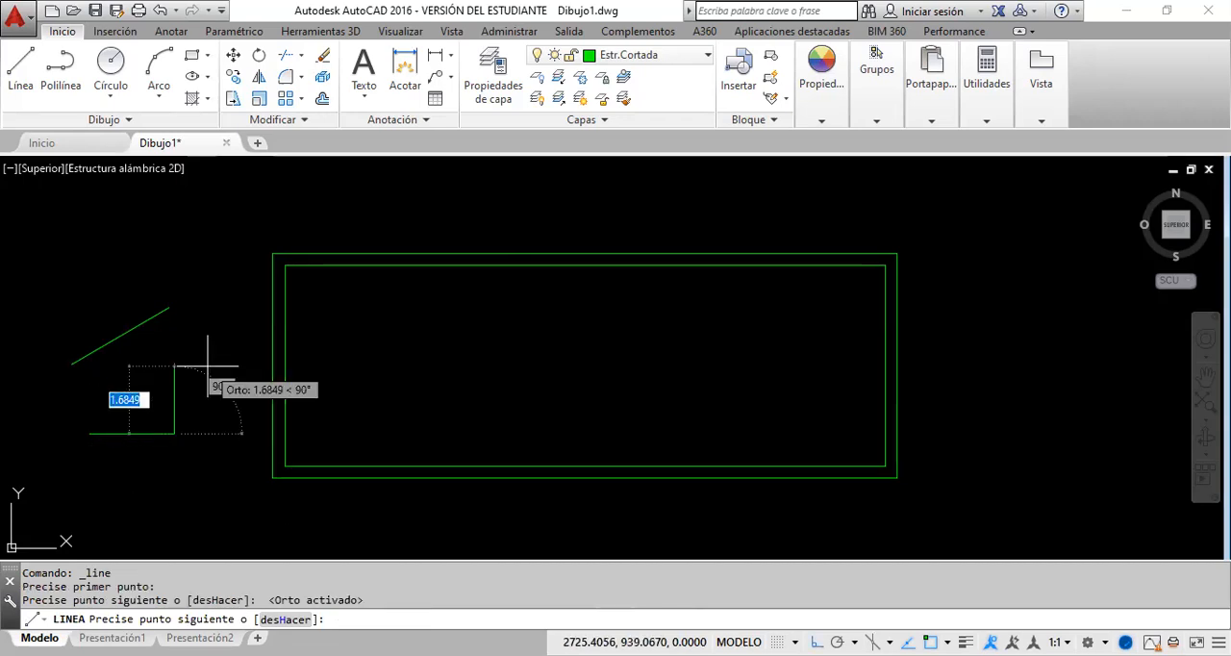
pyautogui.press('Return')
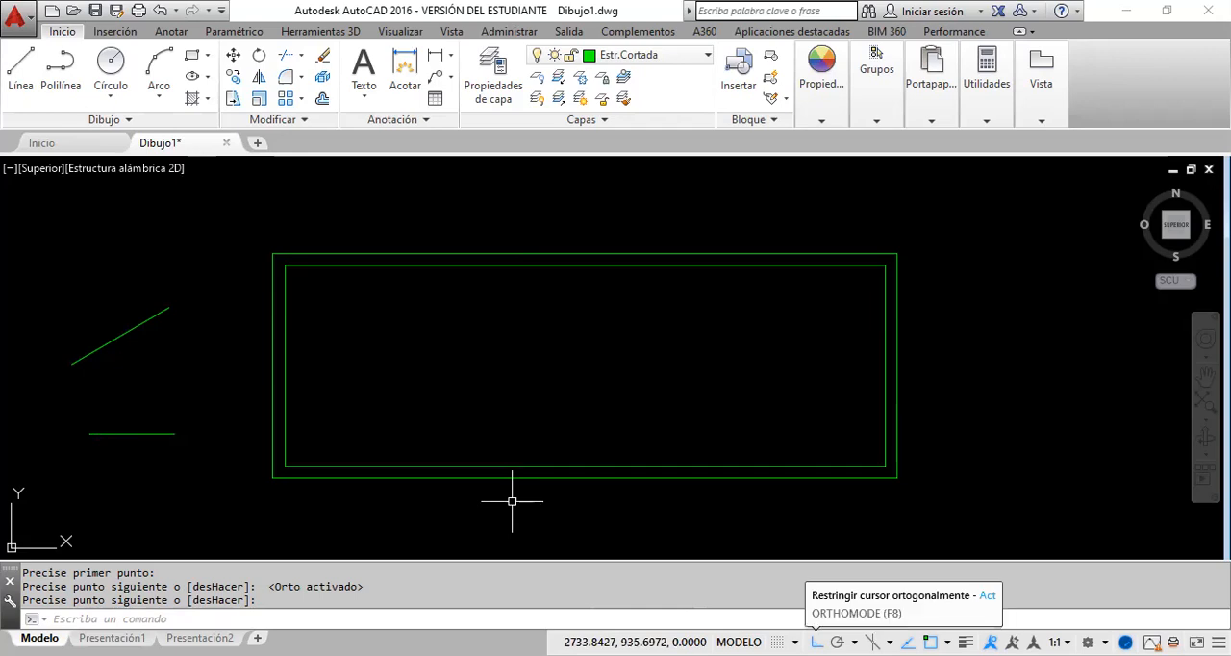
pyautogui.press('Return')
pyautogui.click(815, 641)
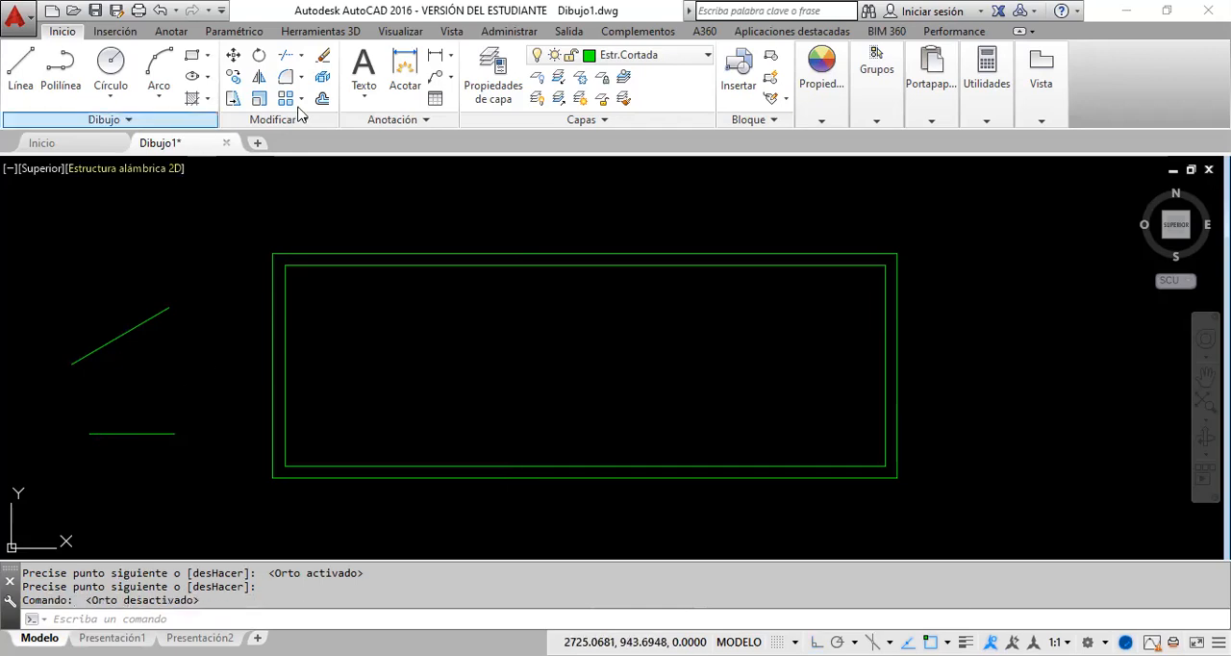
# Step: Offset the slanted line by 2 toward its upper-left side
pyautogui.click(322, 98)
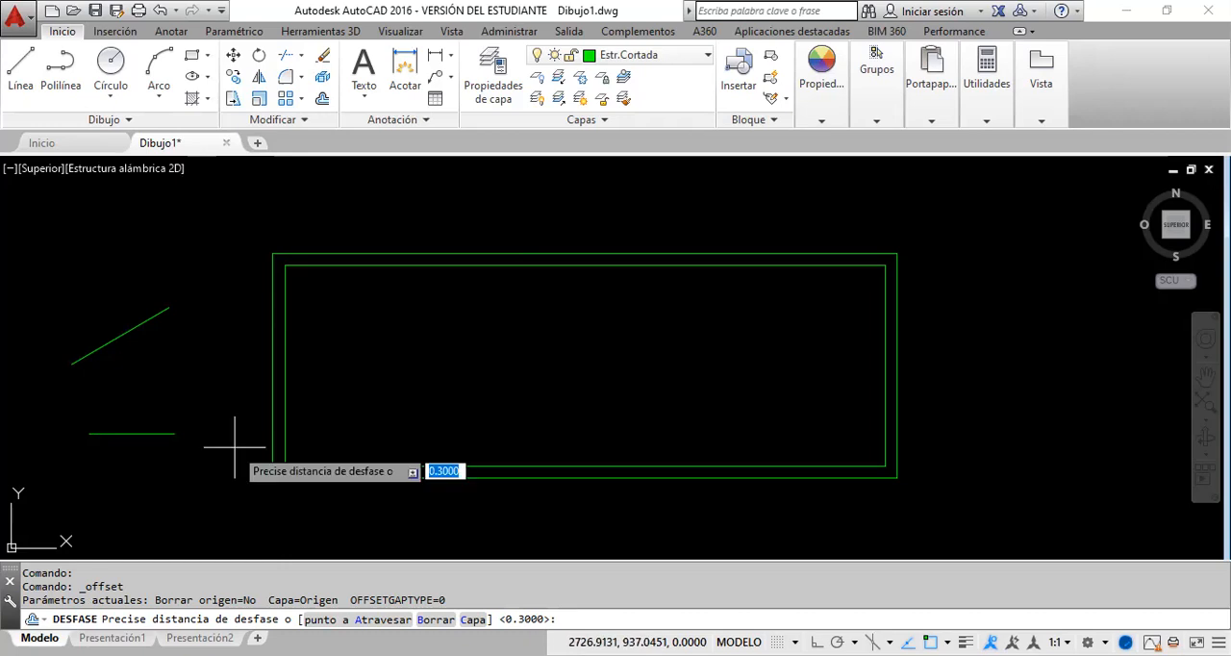
pyautogui.write('2')
pyautogui.press('Return')
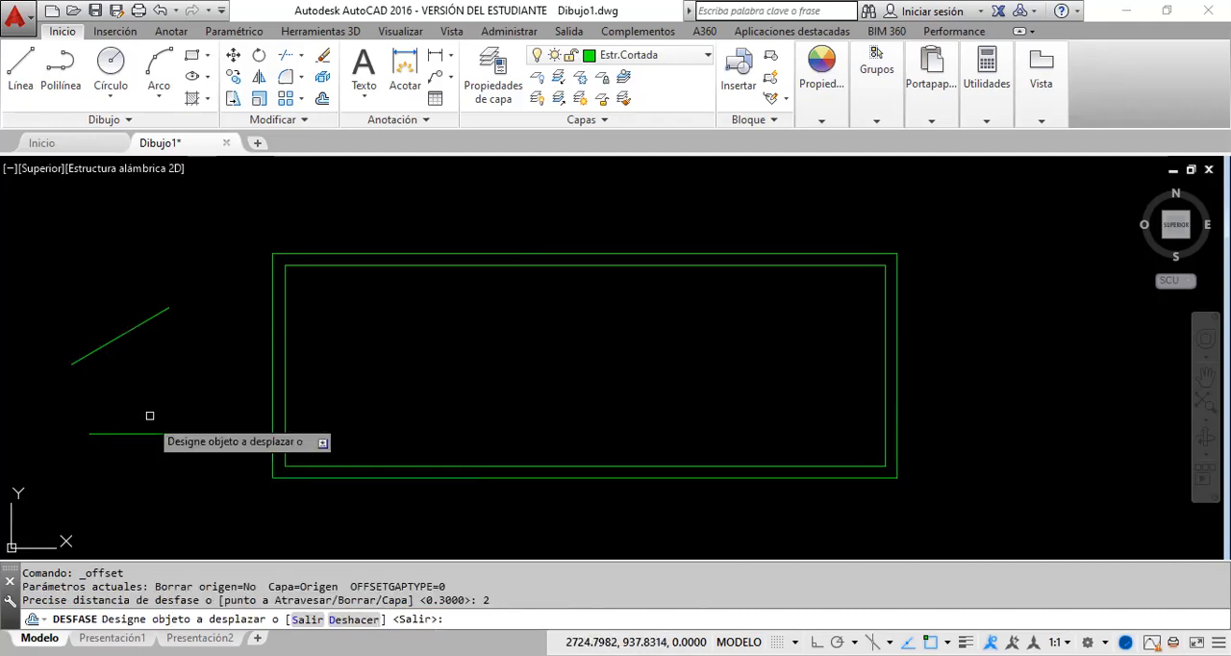
pyautogui.click(107, 337)
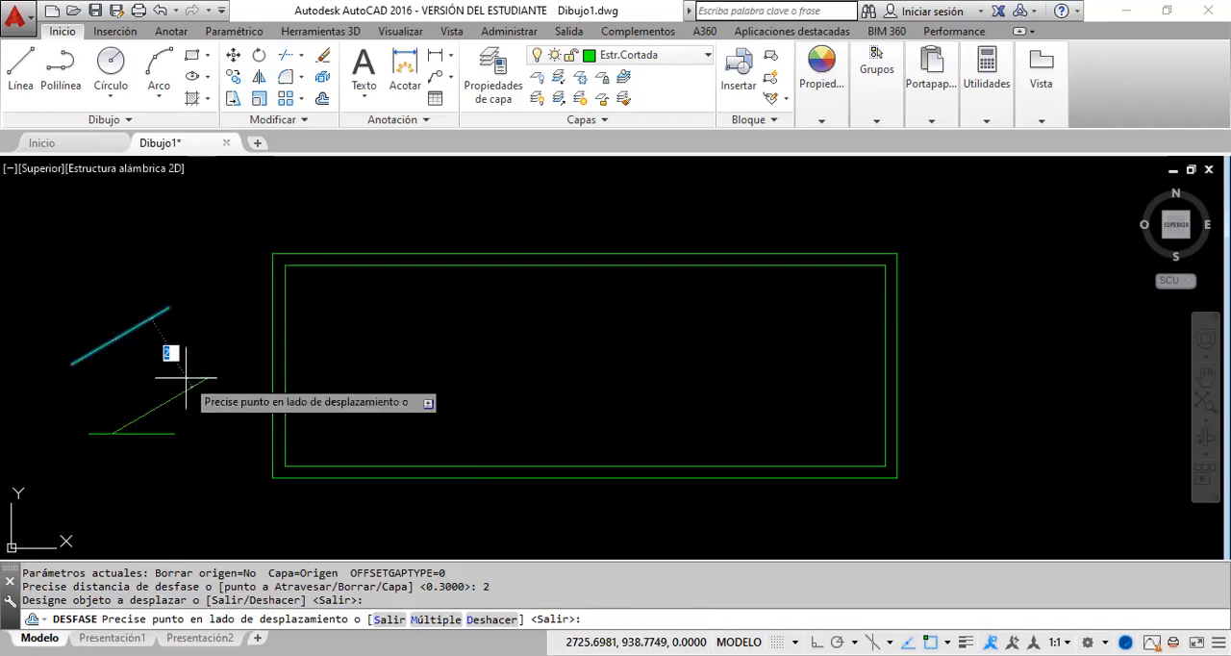
pyautogui.click(67, 256)
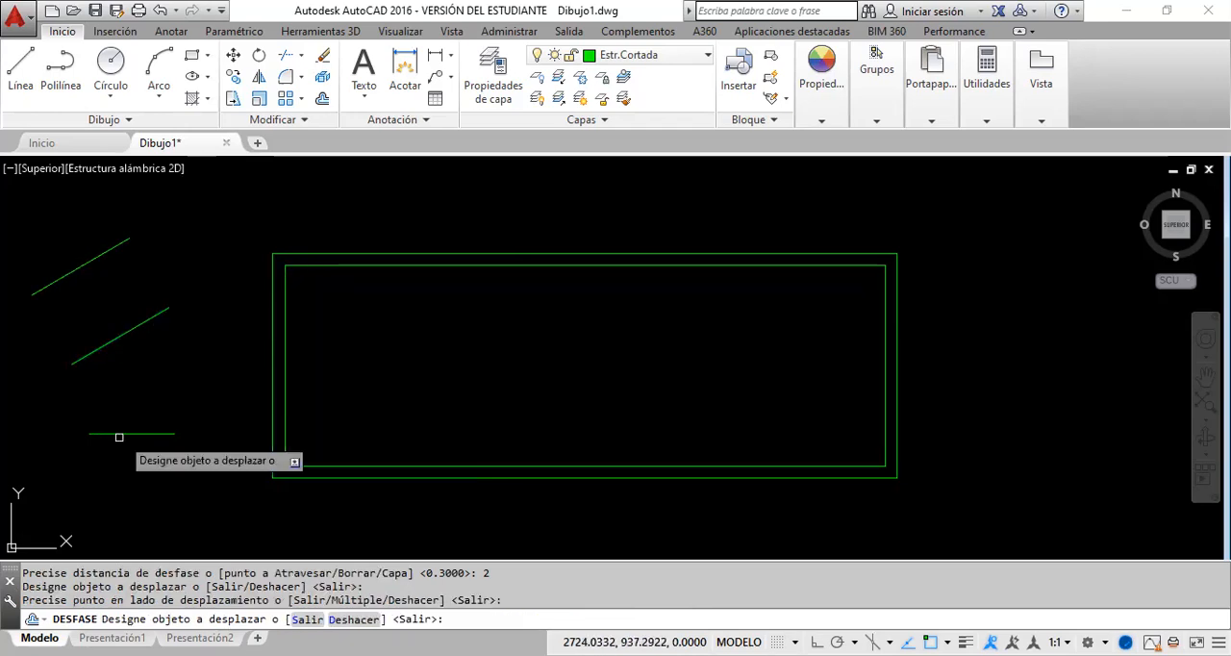
# Step: Offset the horizontal line downward by the same distance of 2, and end the offset command
pyautogui.click(119, 435)
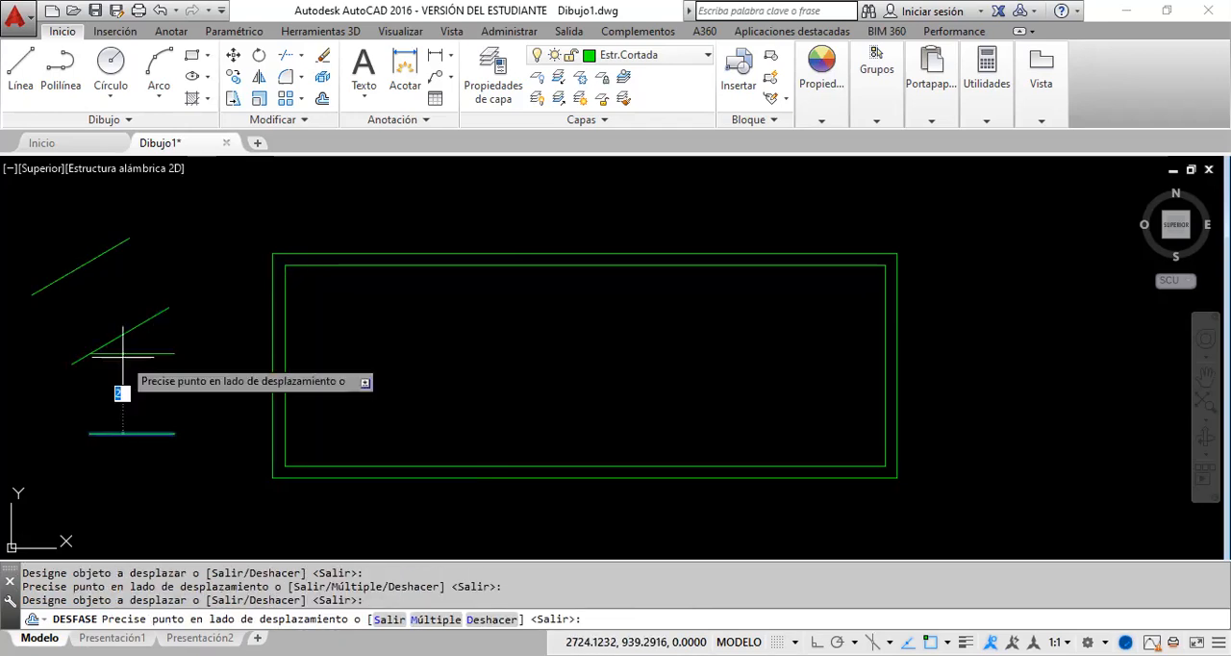
pyautogui.click(151, 483)
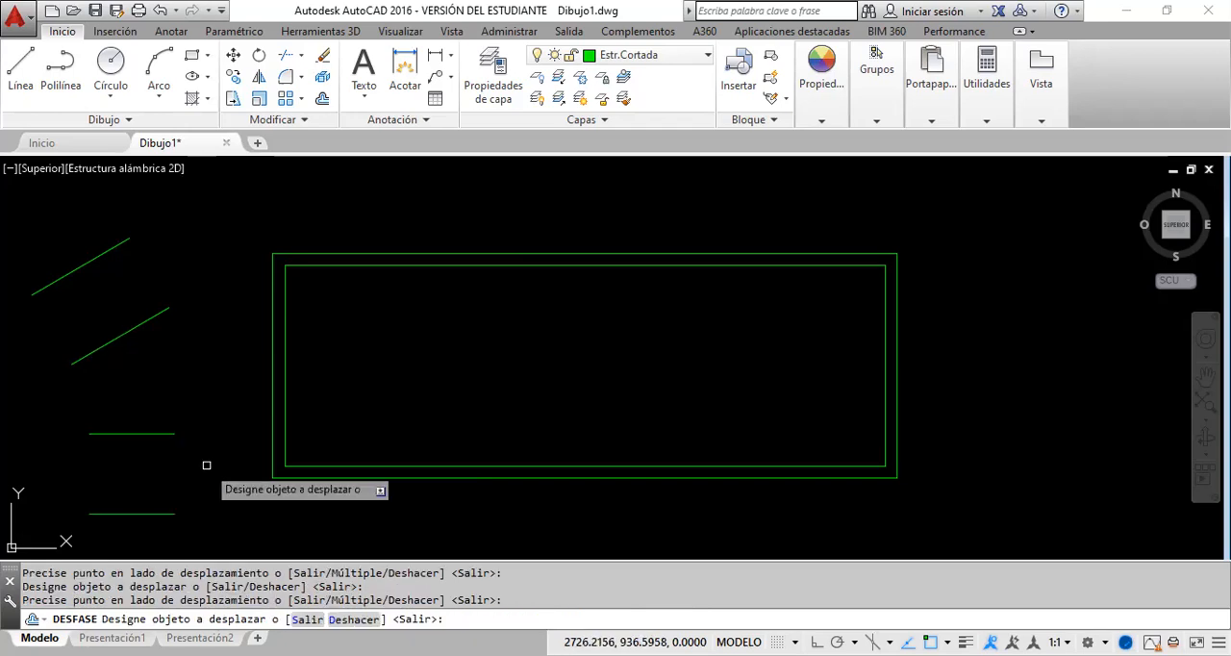
pyautogui.press('Escape')
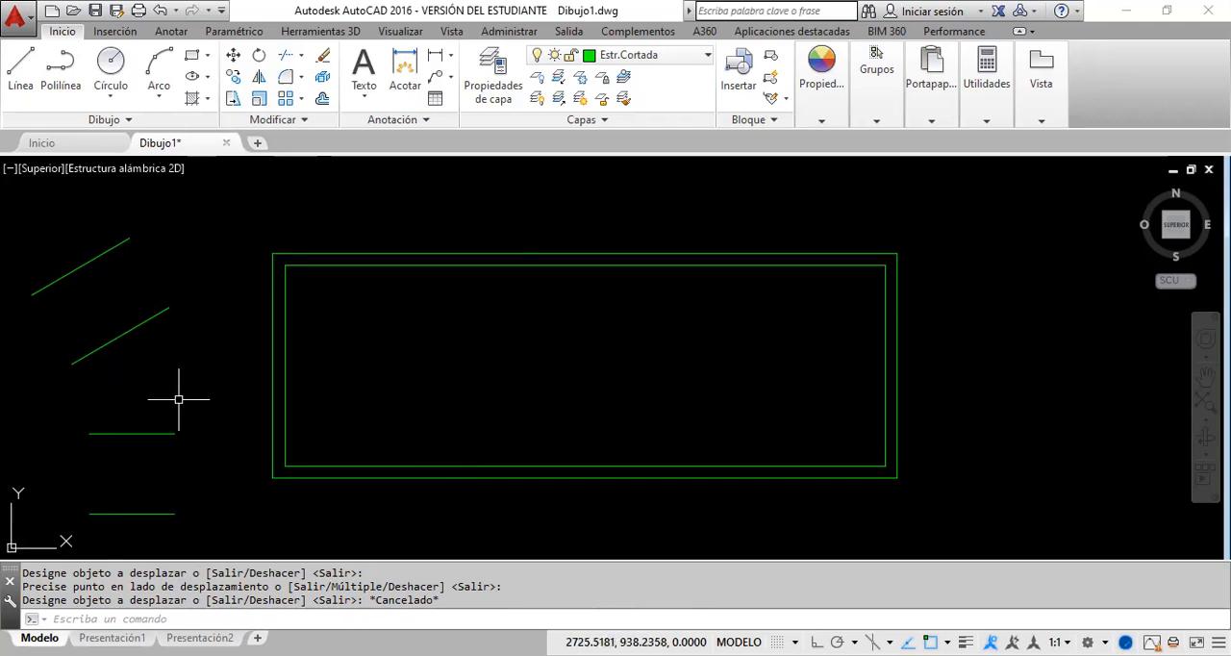
# Step: Select the inner rectangle and the original slanted line to compare polyline and line objects, and clear the selection
pyautogui.click(443, 262)
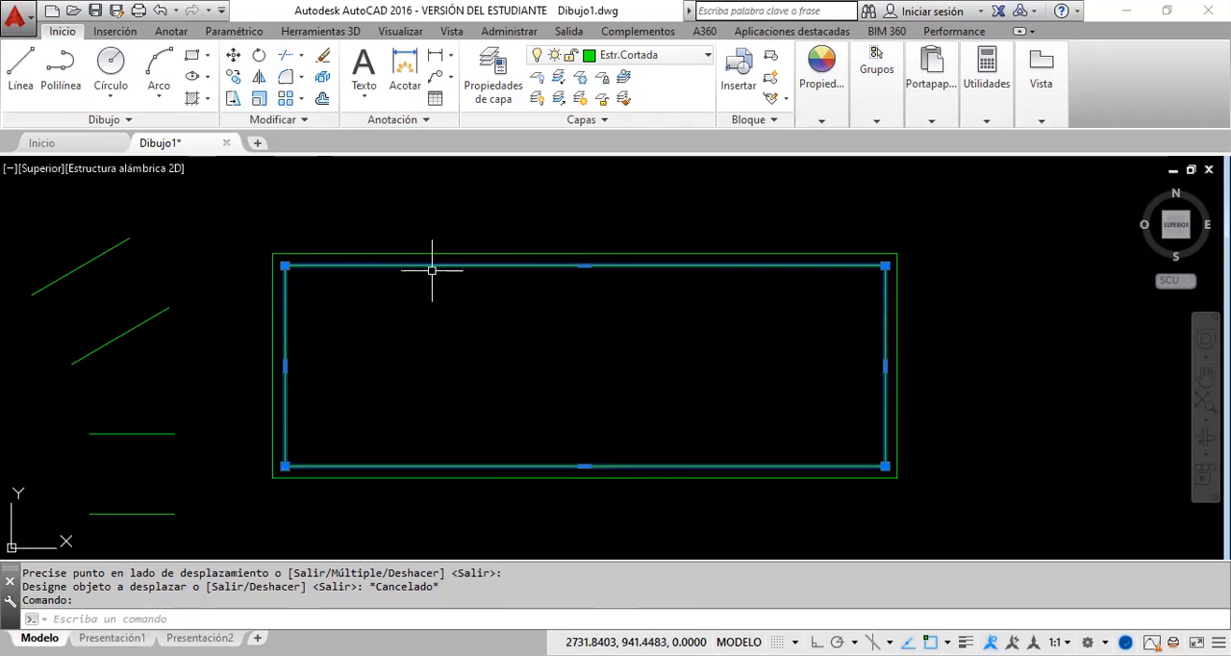
pyautogui.click(128, 336)
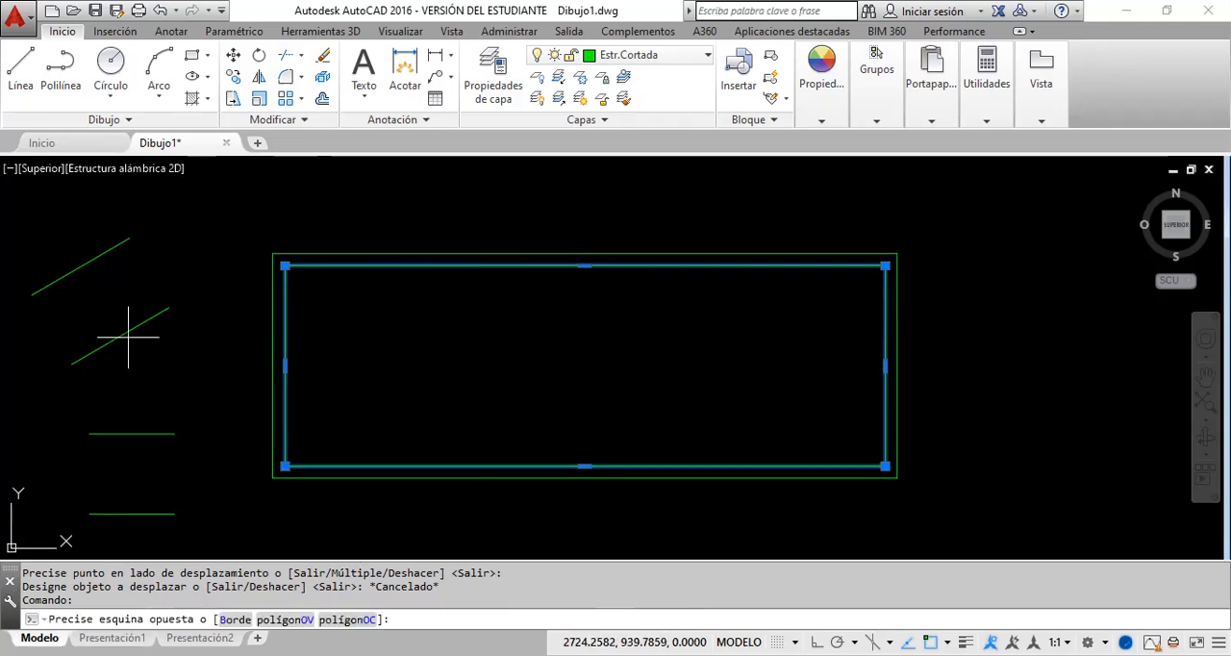
pyautogui.click(64, 370)
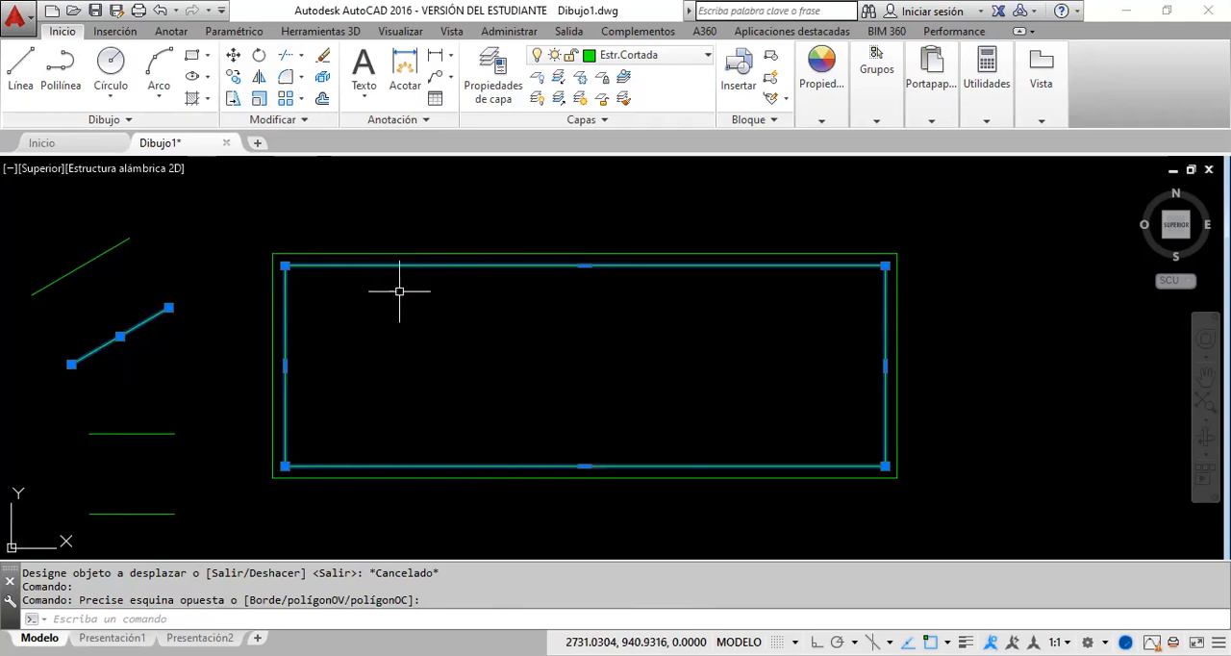
pyautogui.press('Escape')
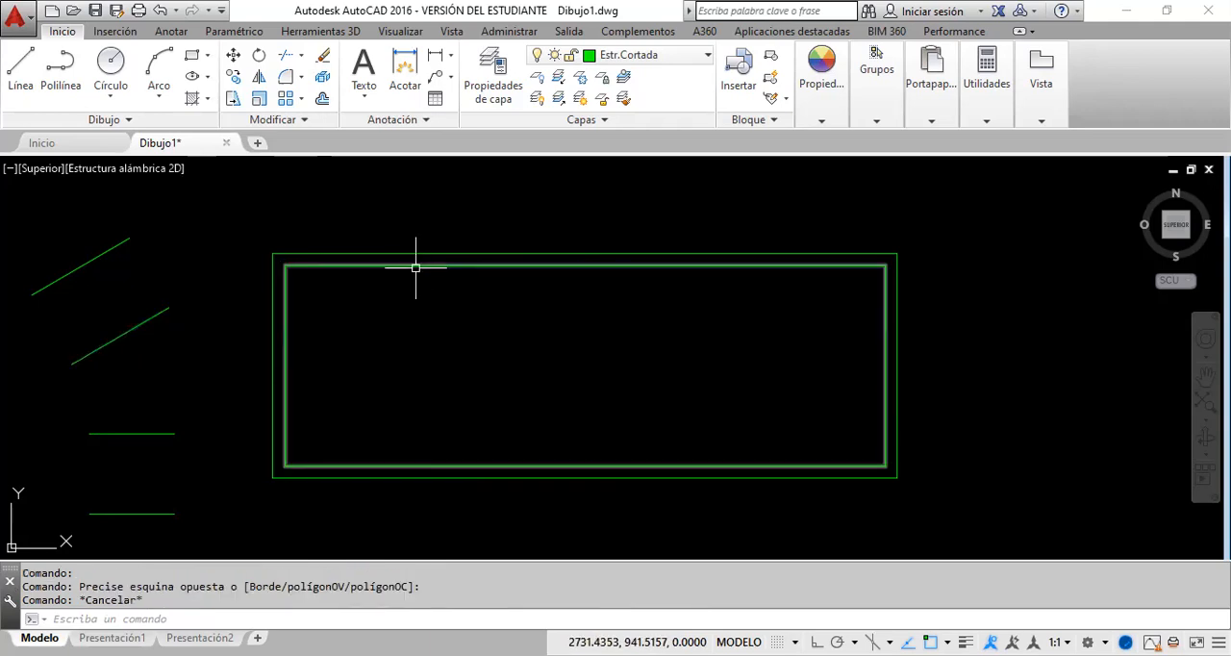
# Step: Erase the inner rectangle of the floor plan, and undo the erasure
pyautogui.click(415, 267)
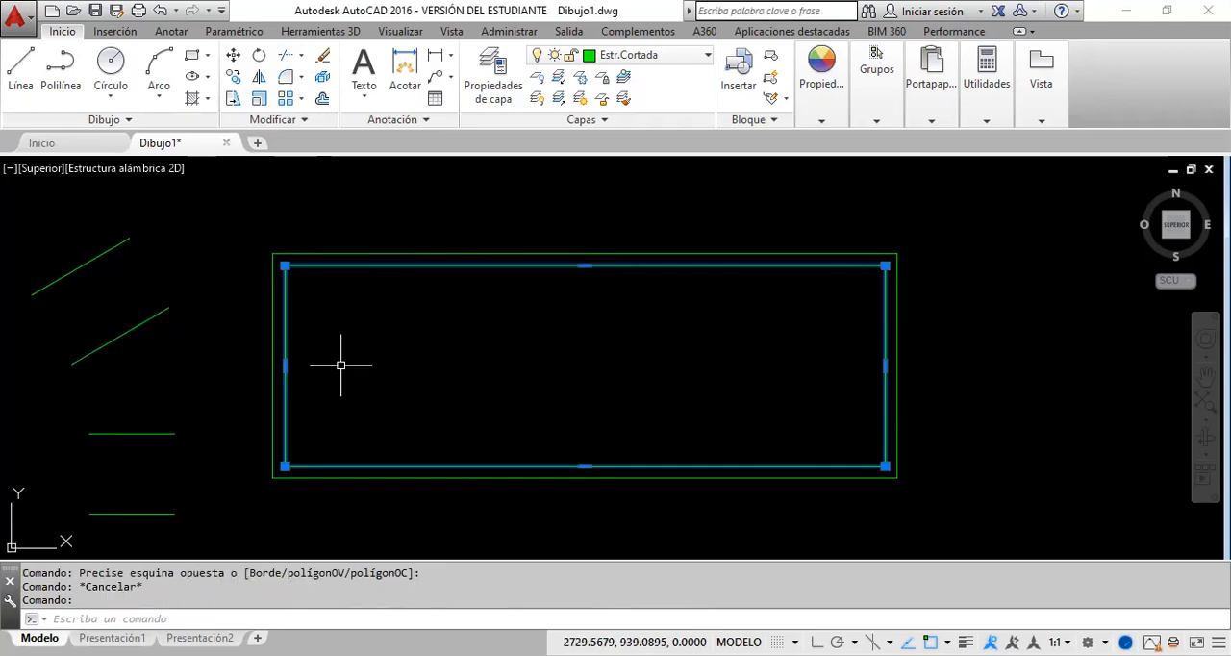
pyautogui.click(324, 58)
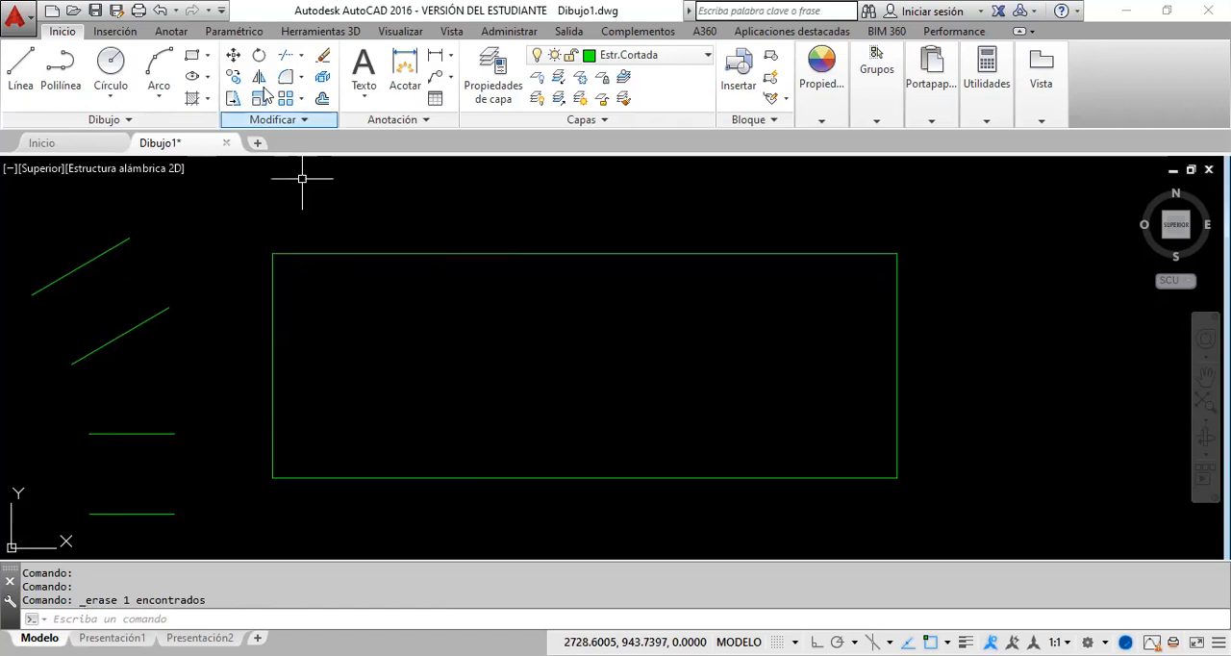
pyautogui.click(159, 11)
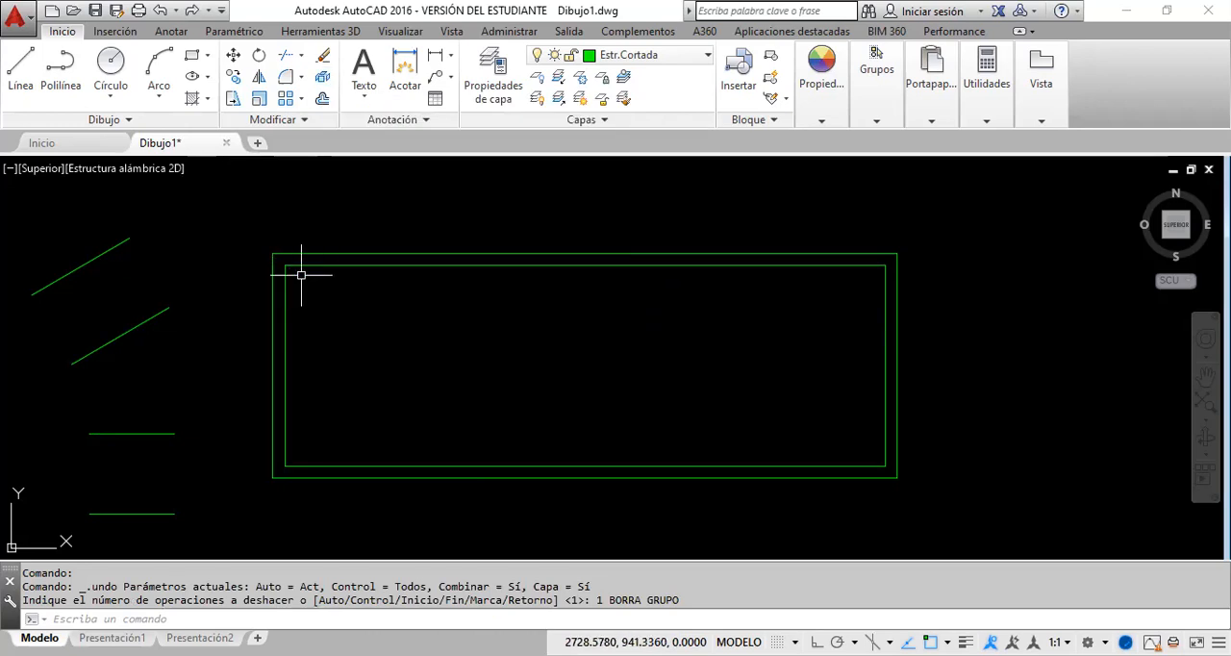
# Step: Draw an open six-segment zigzag polyline inside the inner rectangle, and select it to check that it is a single object
pyautogui.click(60, 70)
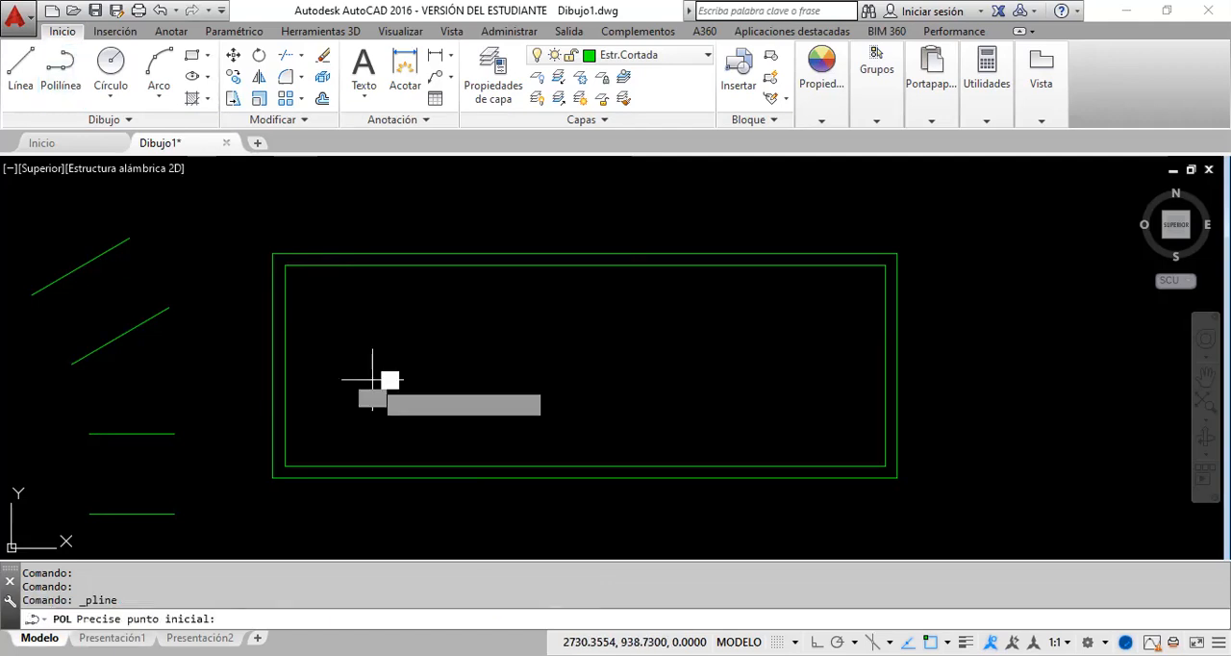
pyautogui.click(372, 379)
pyautogui.click(447, 375)
pyautogui.click(532, 319)
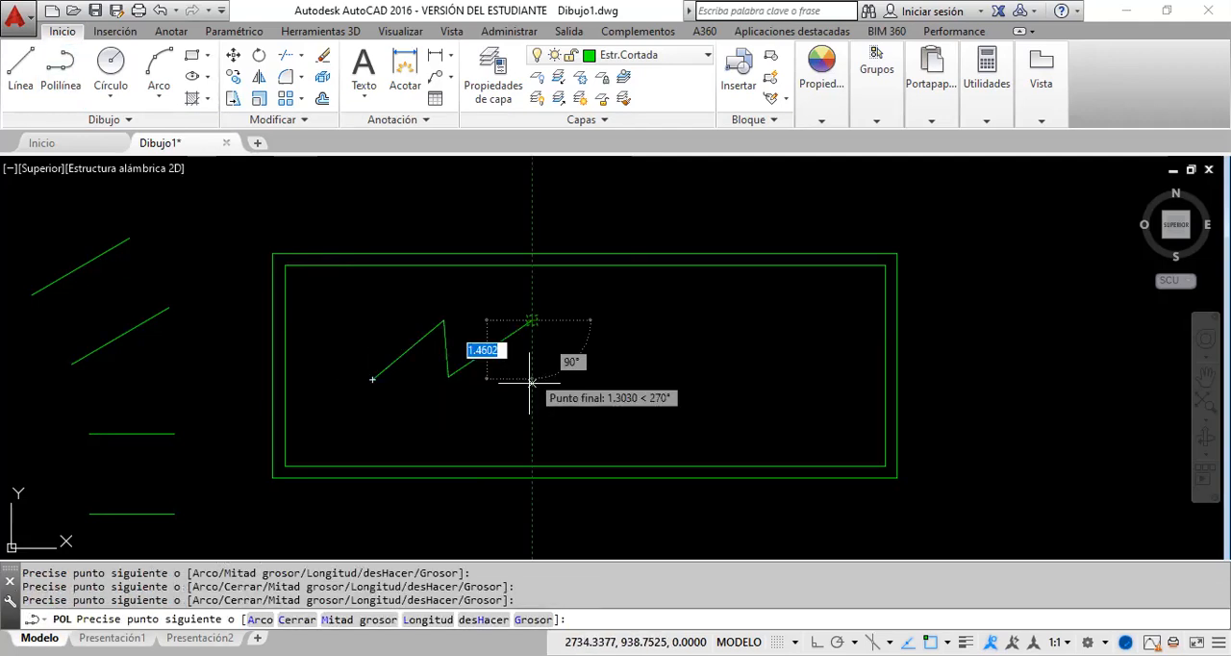
pyautogui.click(531, 383)
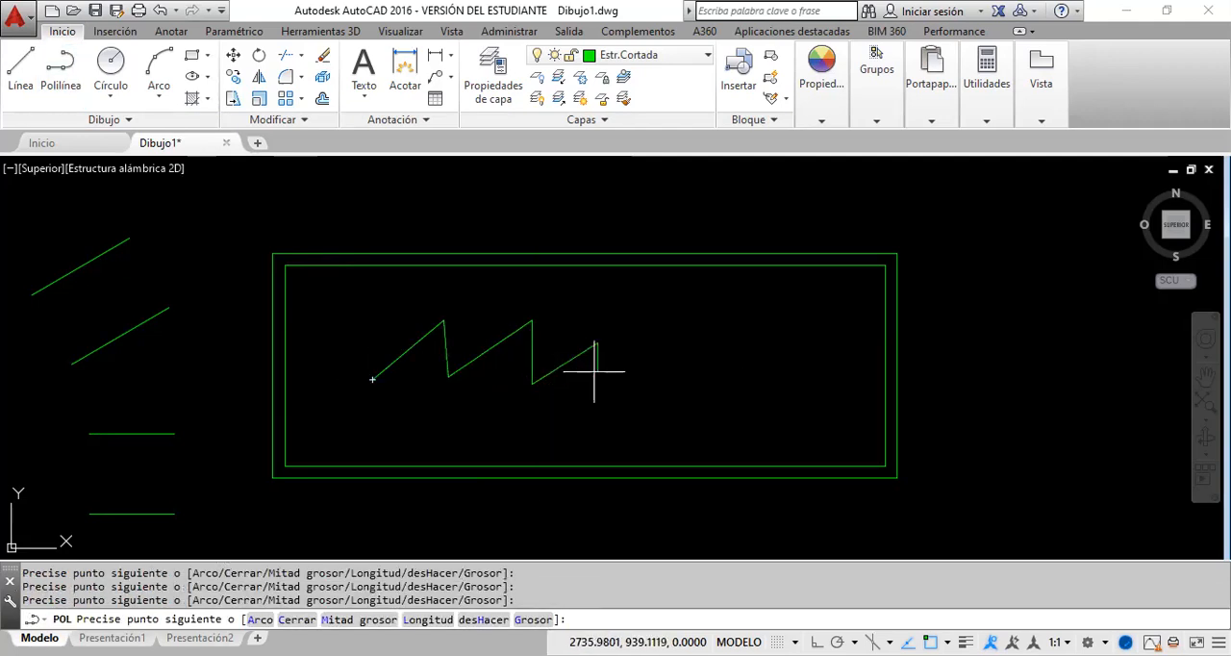
pyautogui.click(596, 371)
pyautogui.press('Return')
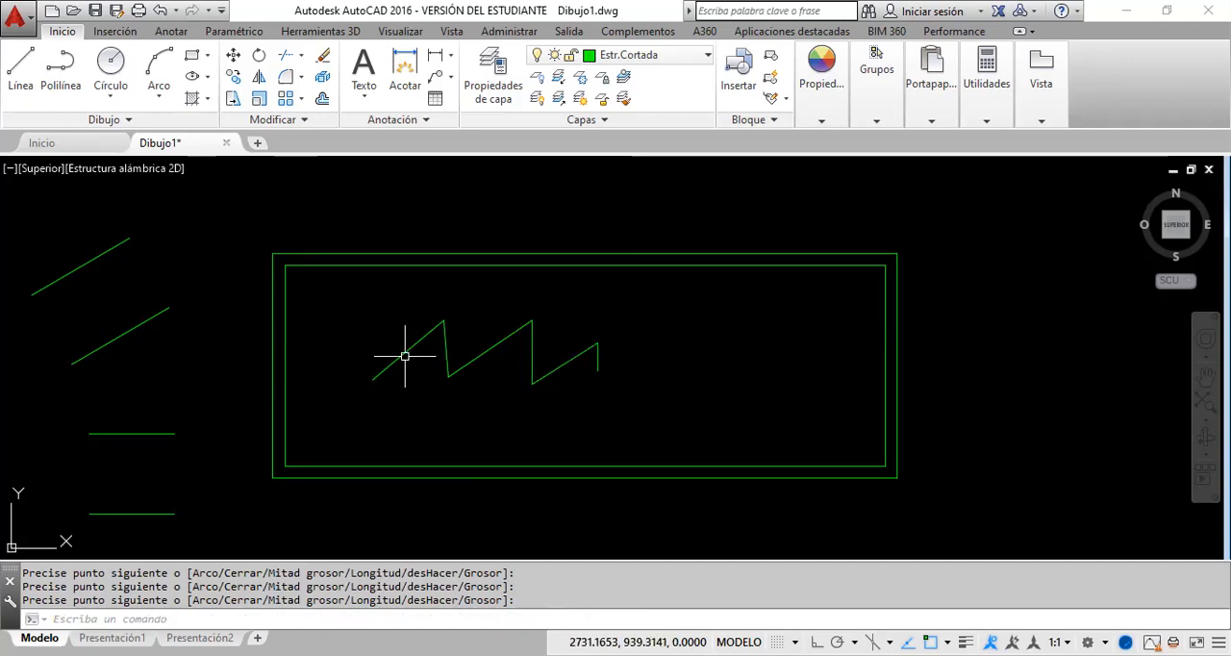
pyautogui.click(409, 355)
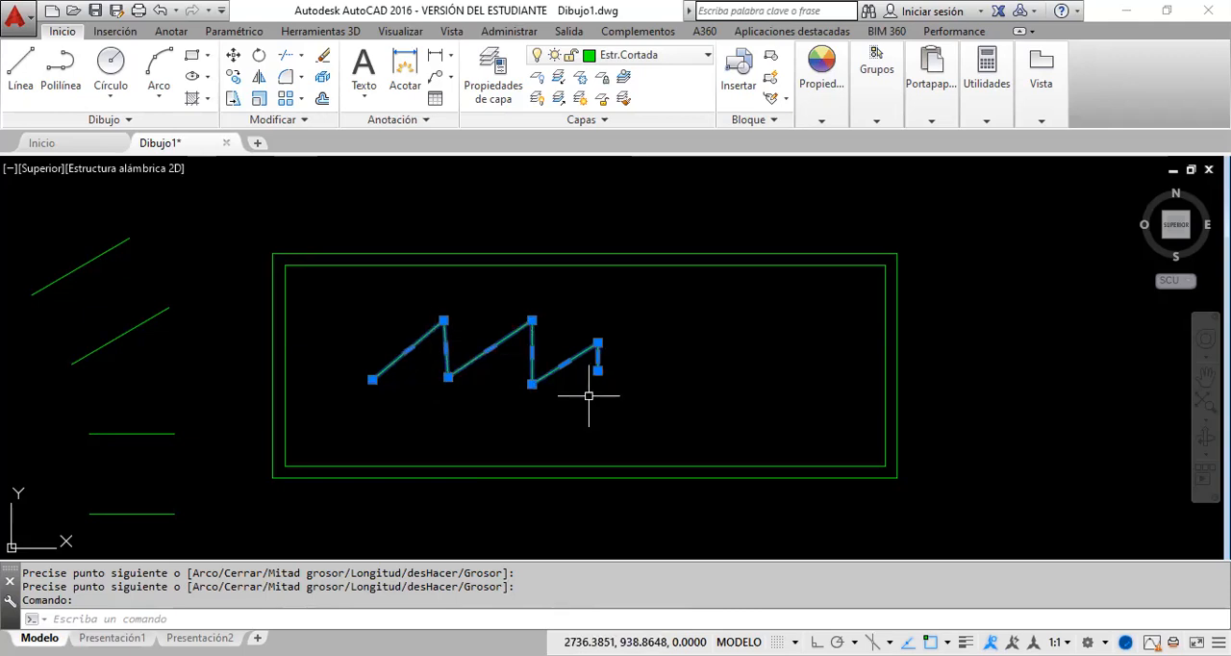
pyautogui.press('Escape')
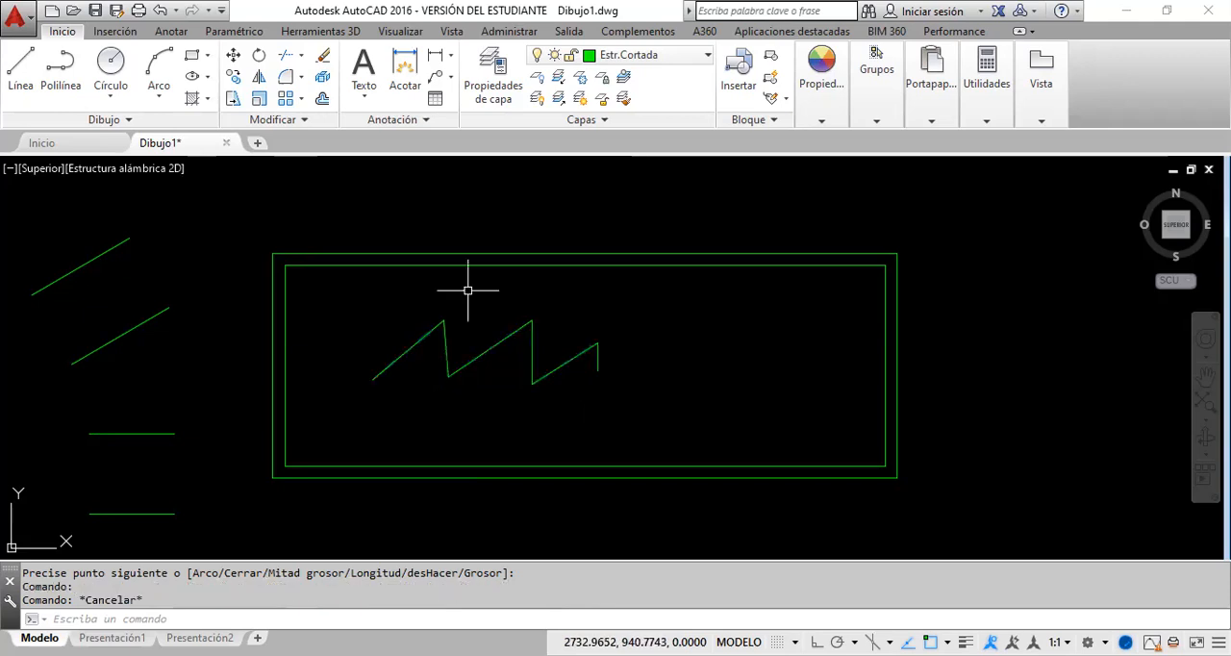
# Step: Explode the inner rectangle, the outer rectangle and the zigzag polyline into separate lines
pyautogui.click(324, 78)
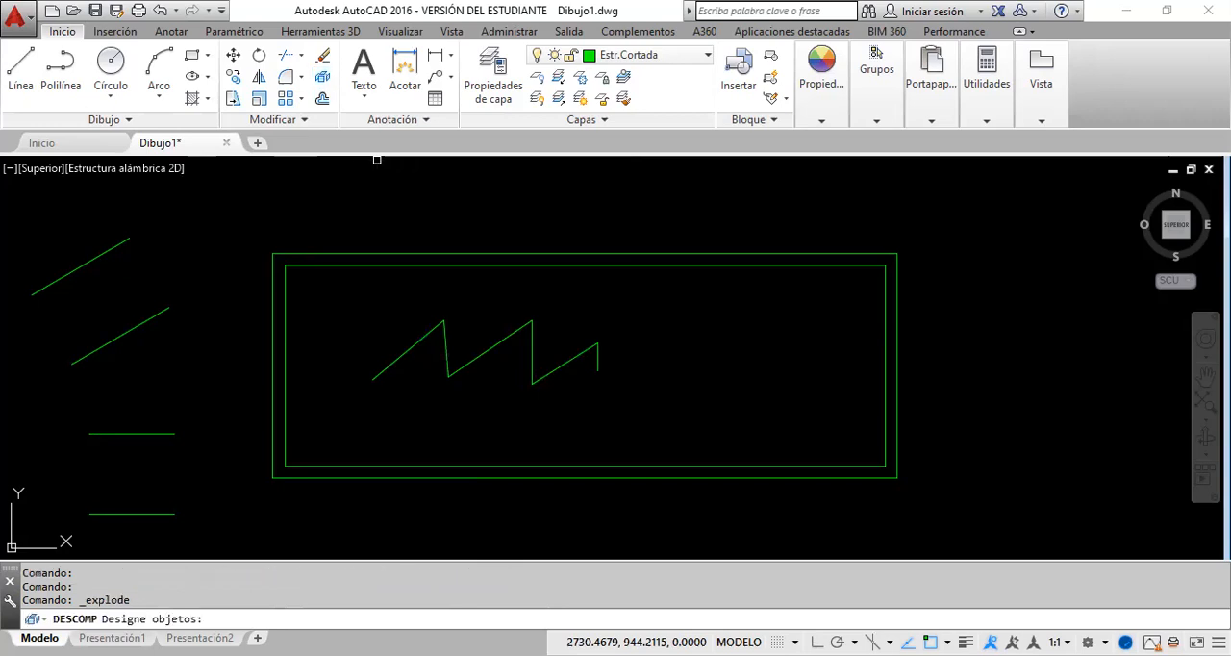
pyautogui.click(355, 264)
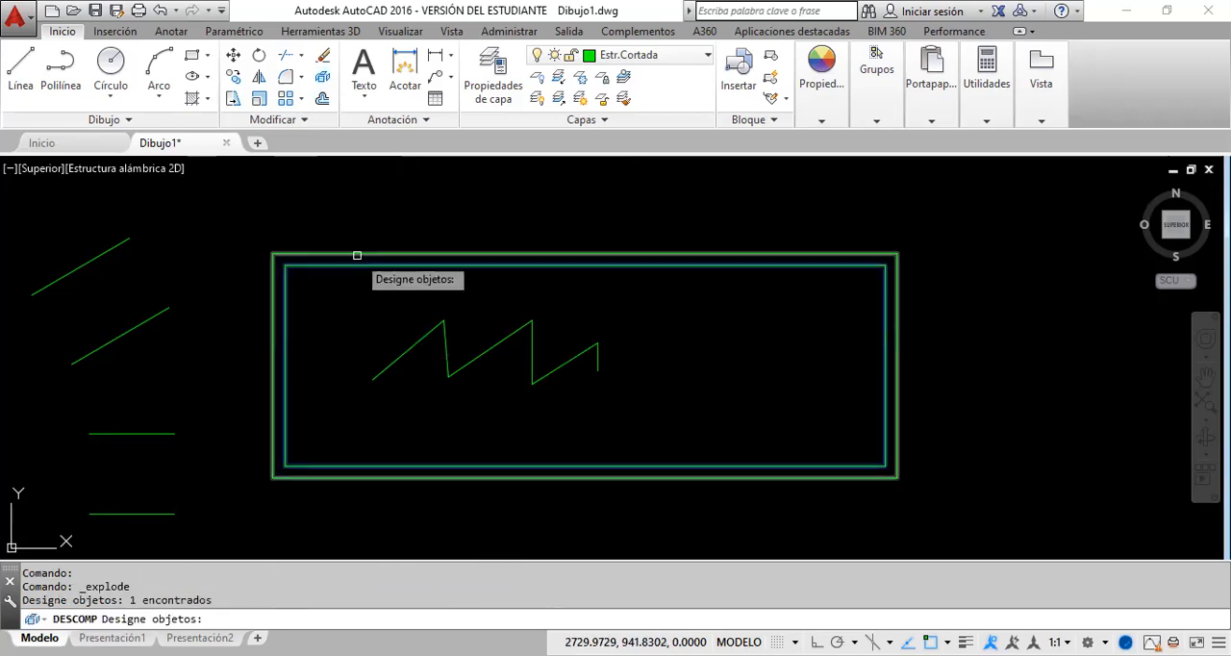
pyautogui.click(357, 255)
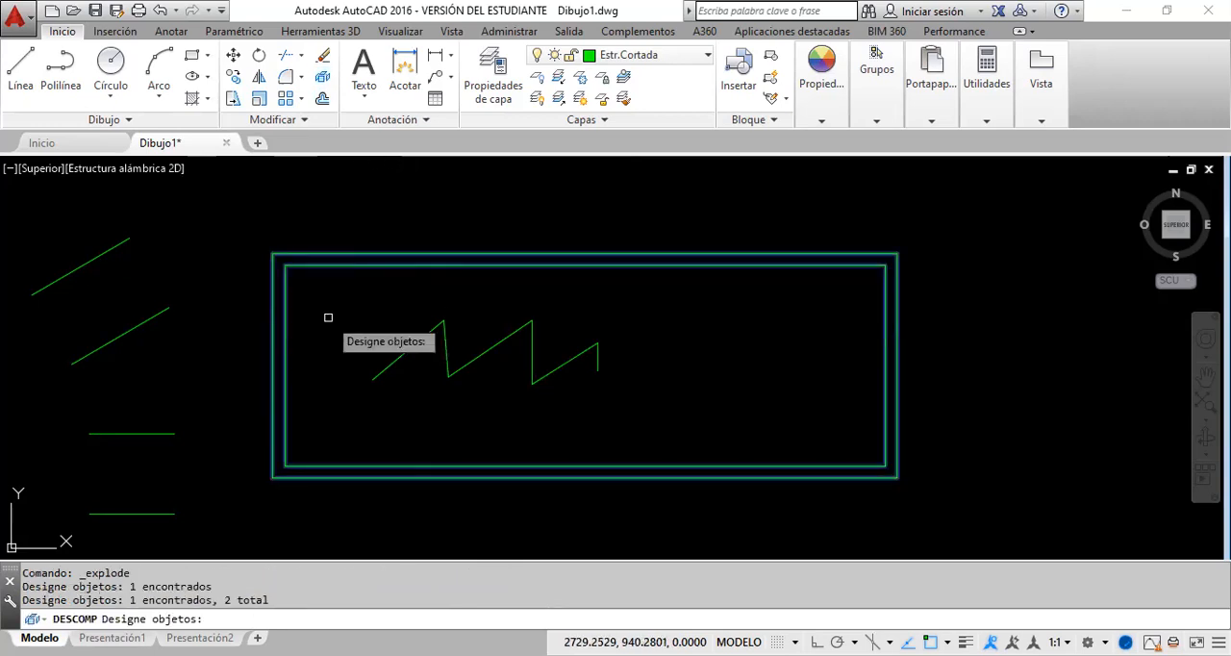
pyautogui.click(393, 362)
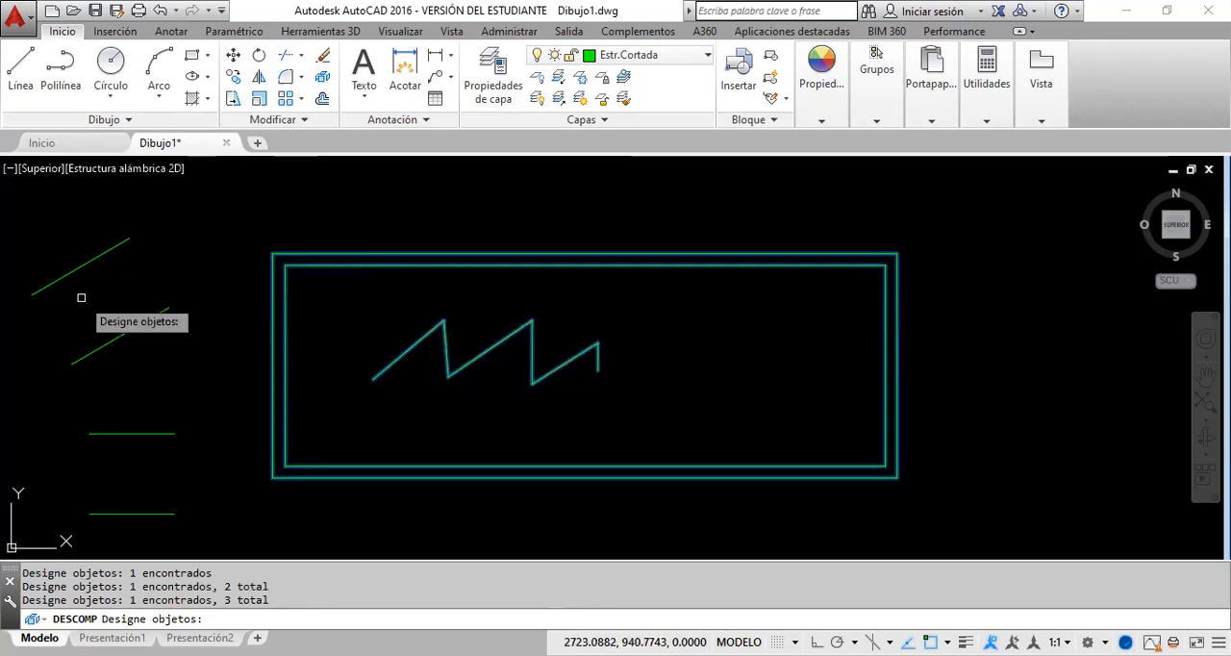
pyautogui.press('Return')
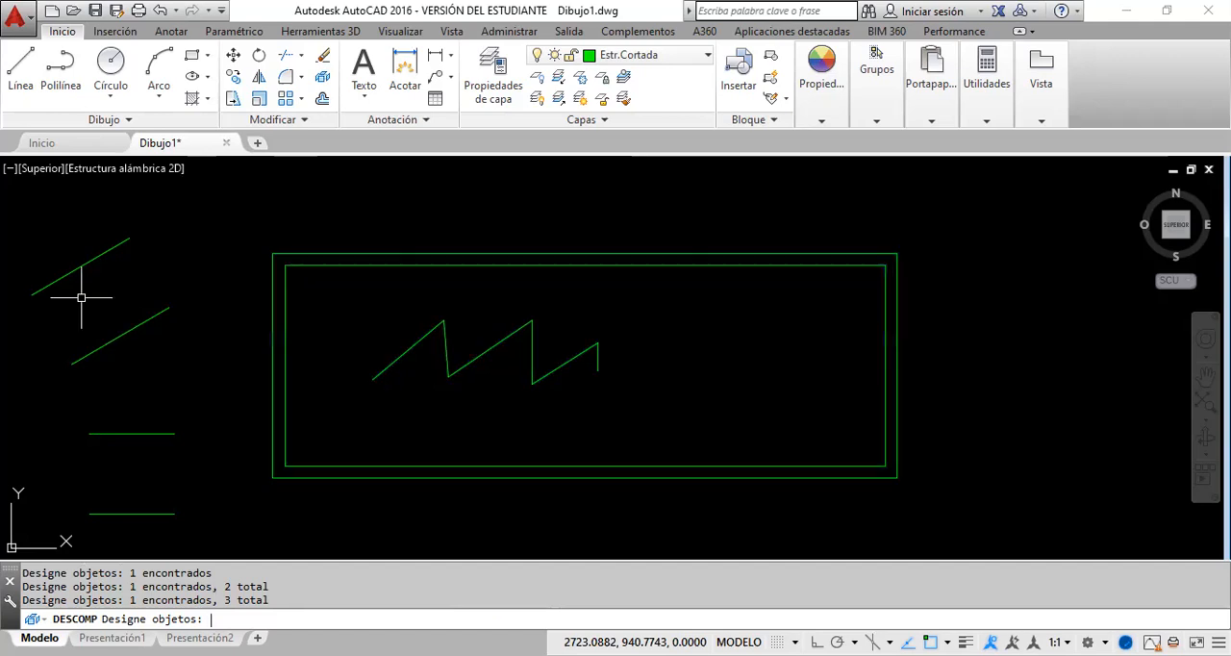
# Step: Select individual sides of both rectangles and individual zigzag segments to check that they are separate objects, and clear the selection
pyautogui.click(549, 262)
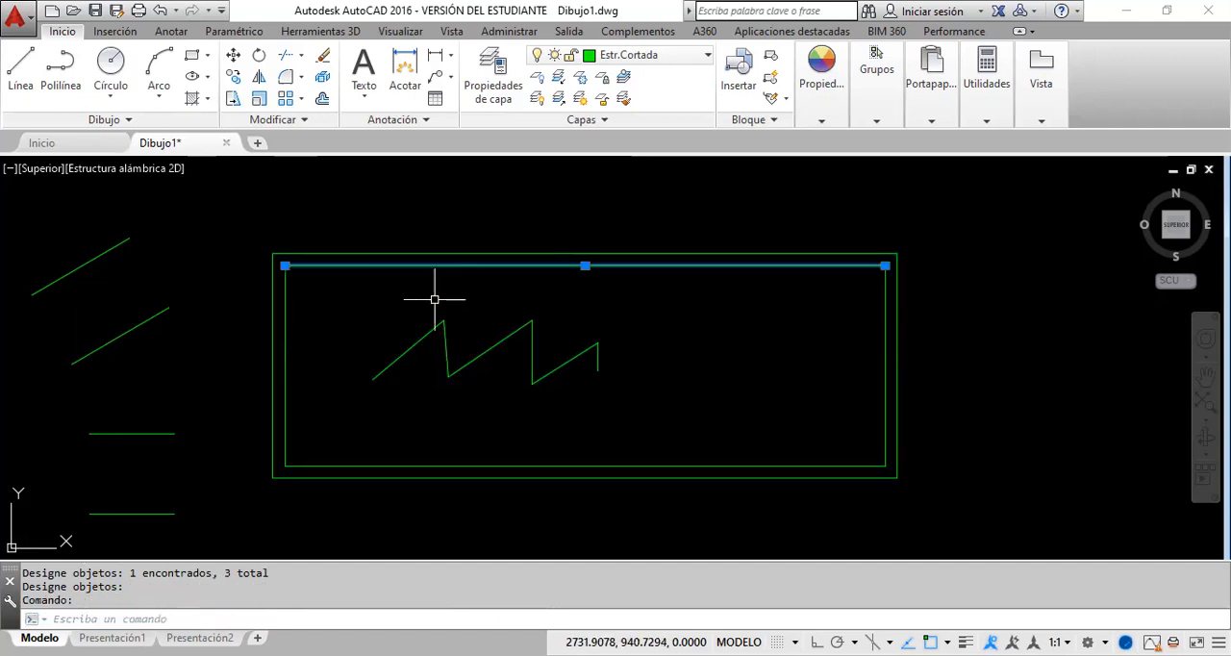
pyautogui.click(272, 365)
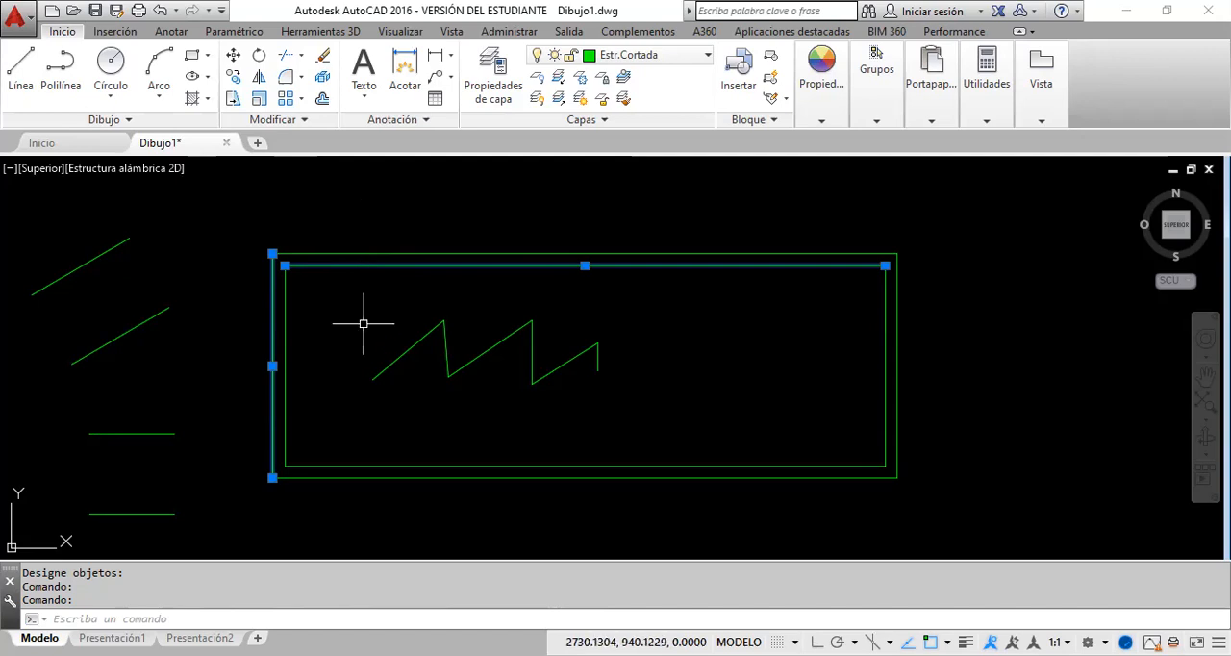
pyautogui.press('Escape')
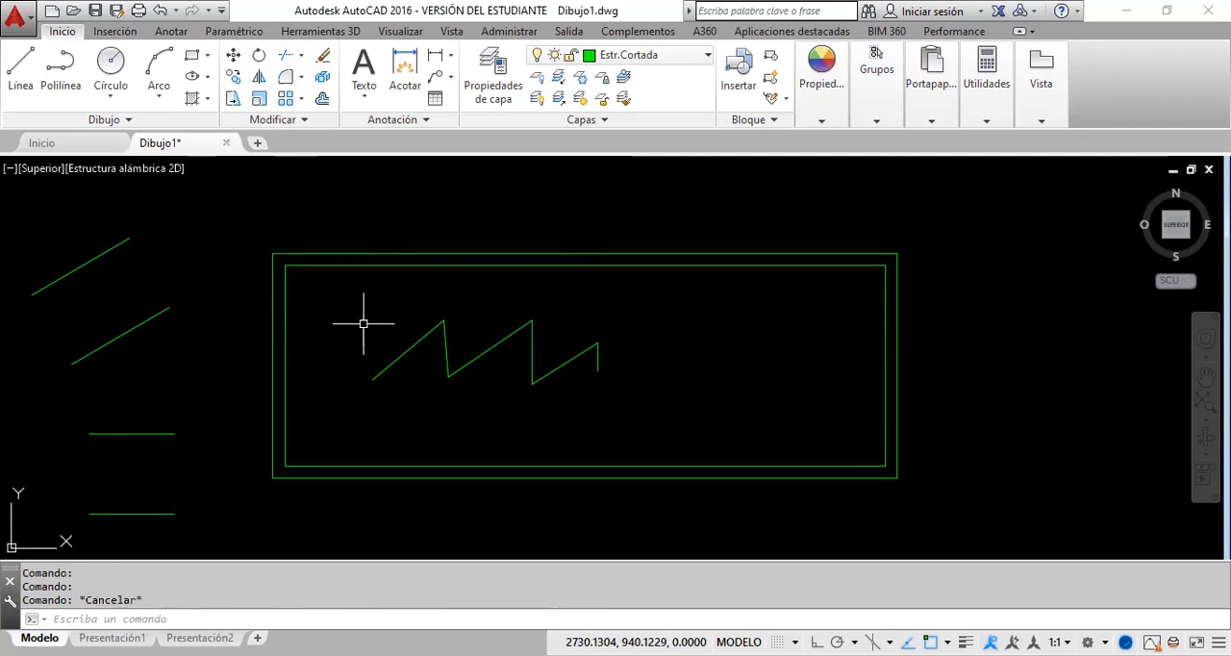
pyautogui.click(389, 365)
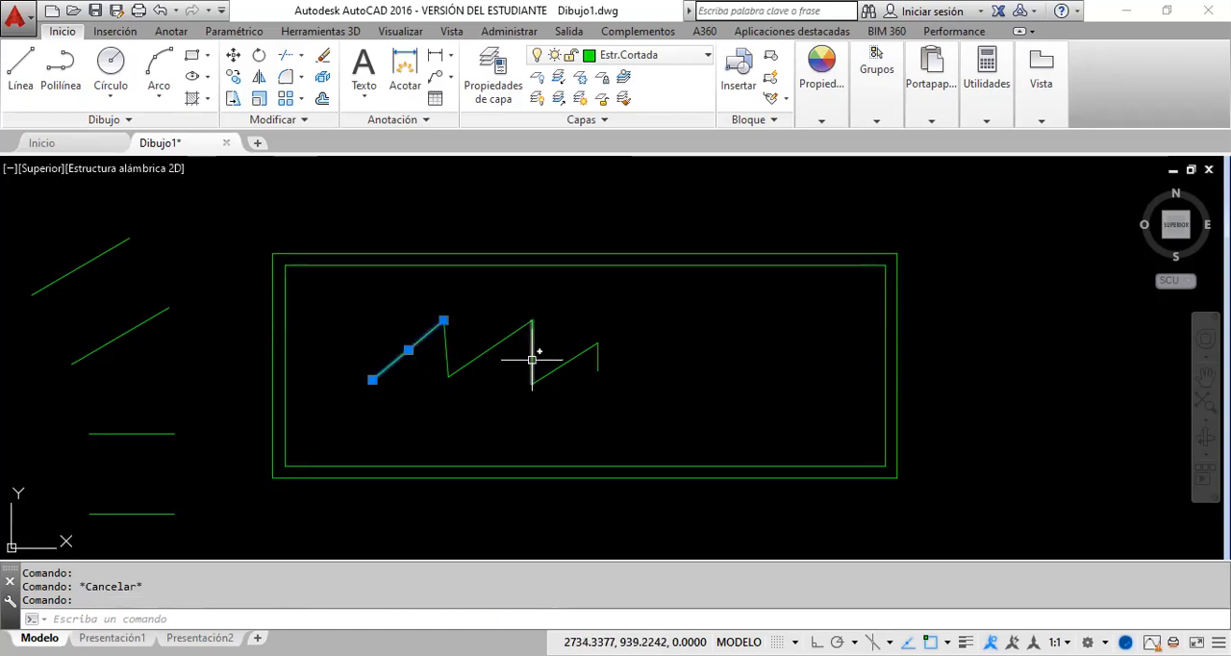
pyautogui.click(532, 360)
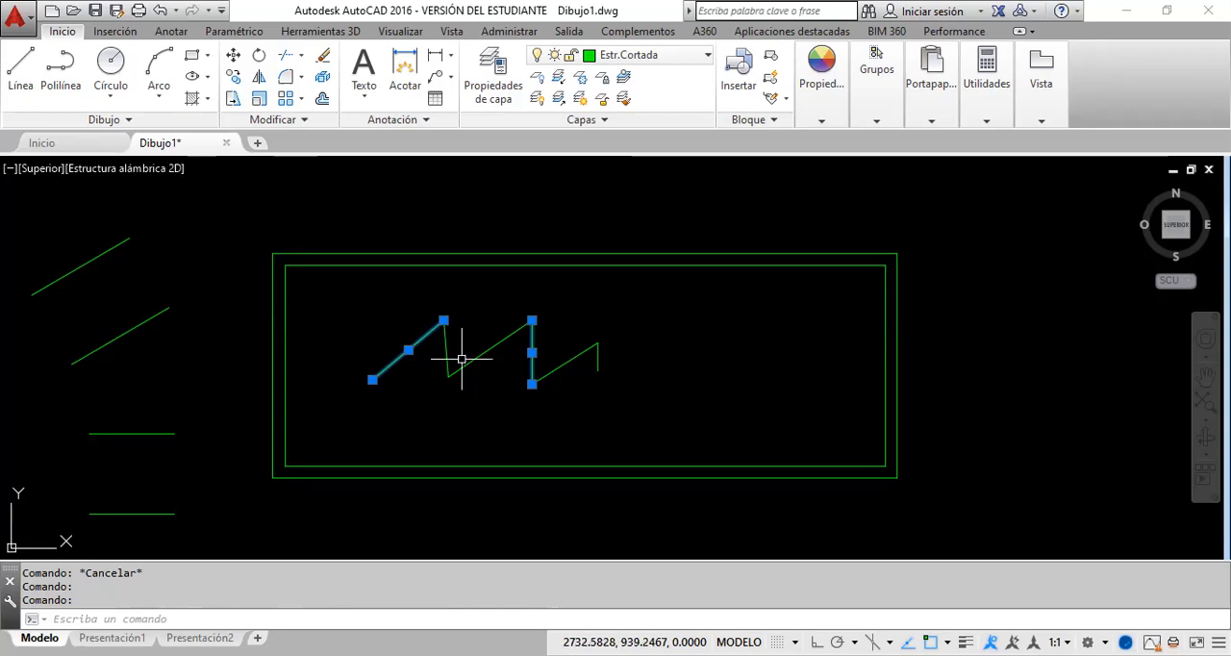
pyautogui.press('Escape')
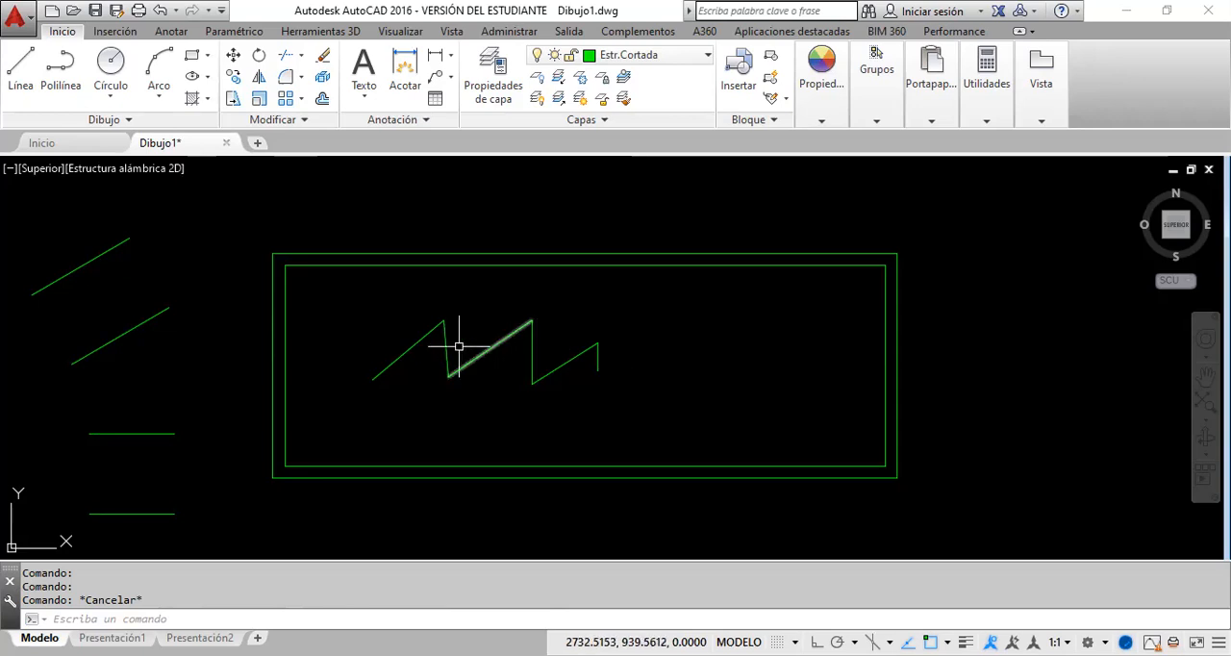
# Step: Try to explode the lower slanted line beside the floor plan
pyautogui.click(321, 79)
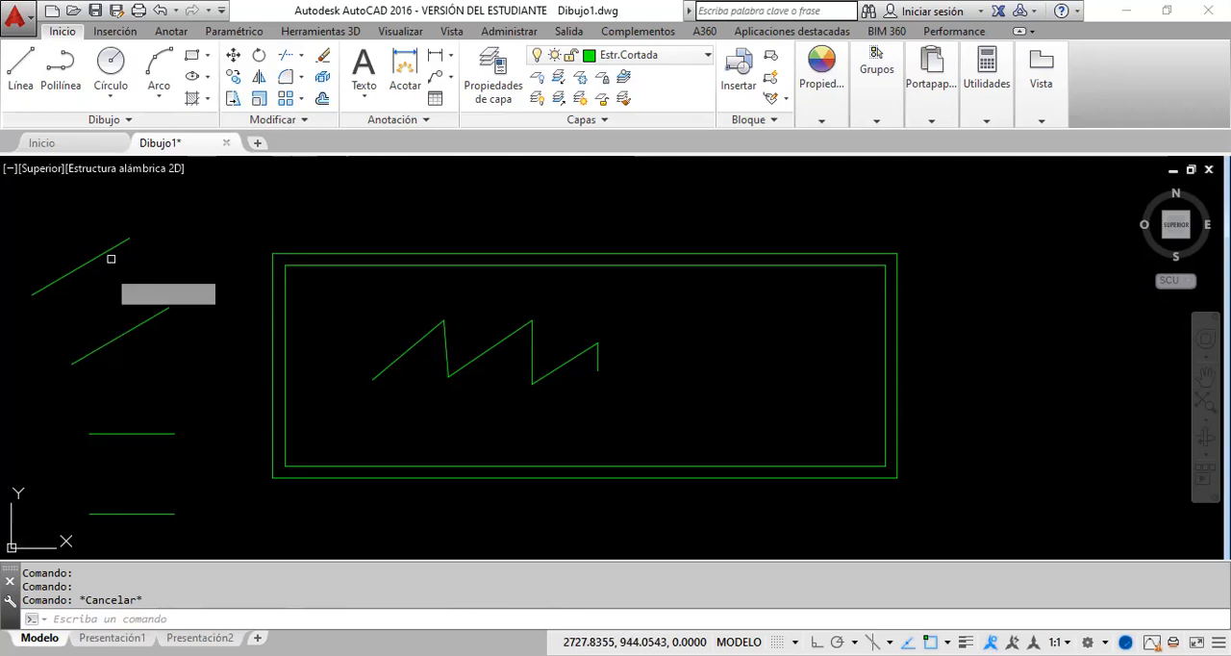
pyautogui.click(125, 334)
pyautogui.press('Return')
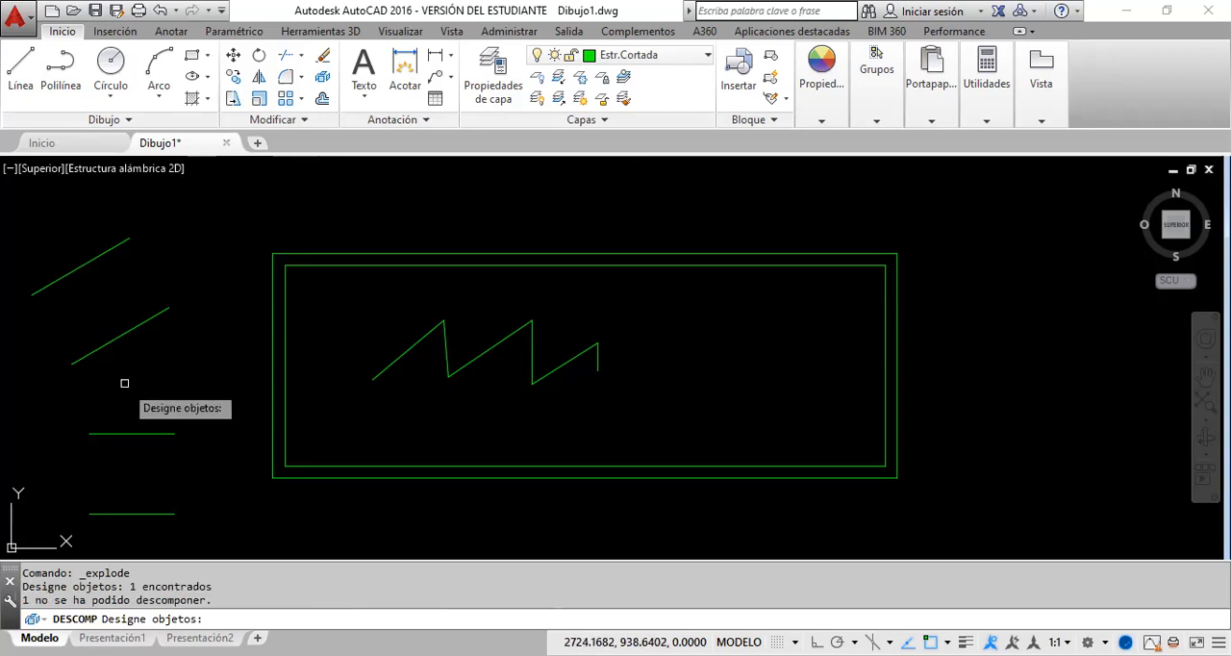
# Step: Select the lower slanted line with a selection window to examine its endpoints and midpoint, and clear the selection
pyautogui.click(150, 330)
pyautogui.click(129, 314)
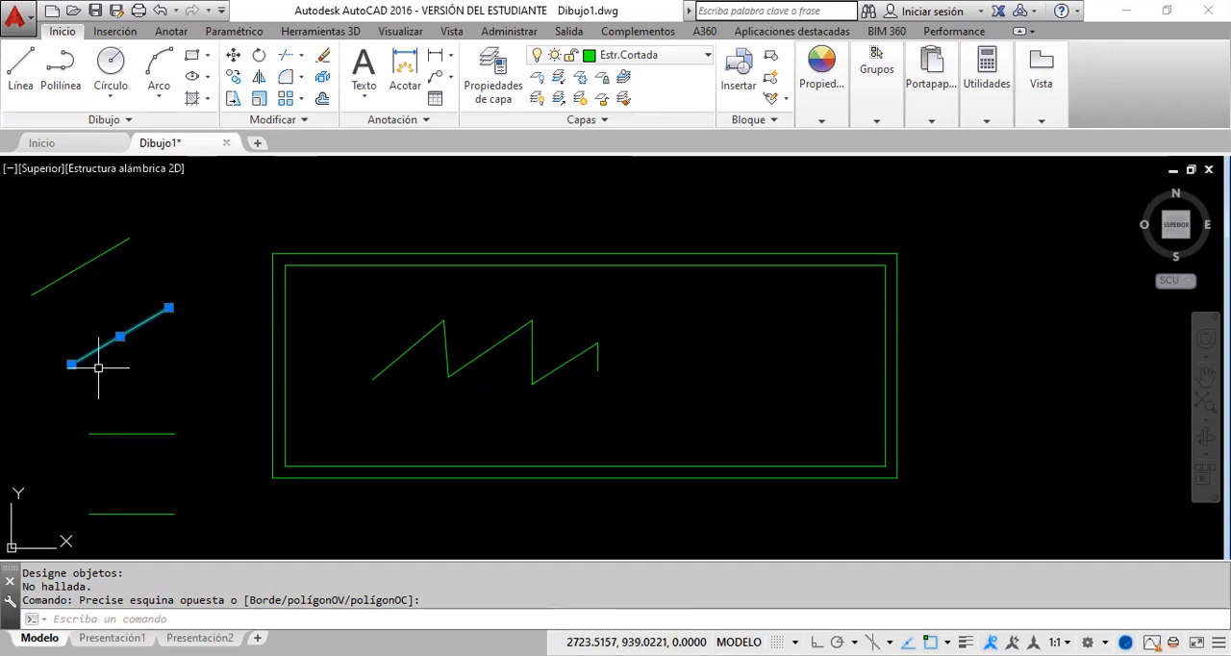
pyautogui.moveTo(168, 308)
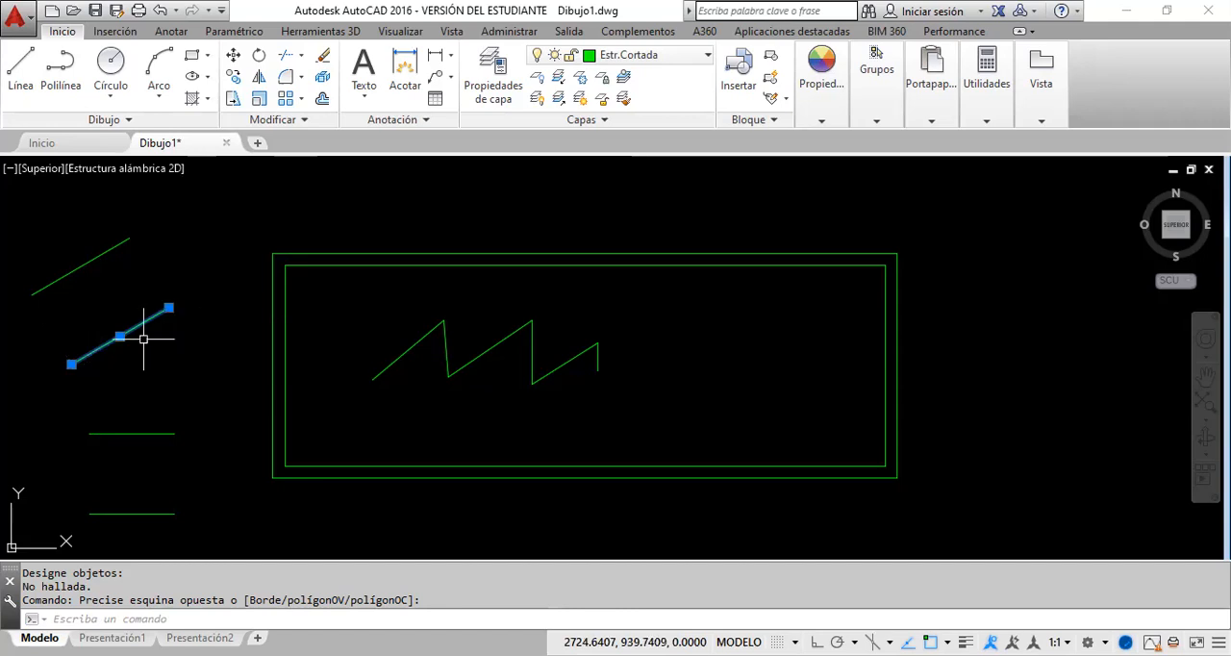
pyautogui.press('Escape')
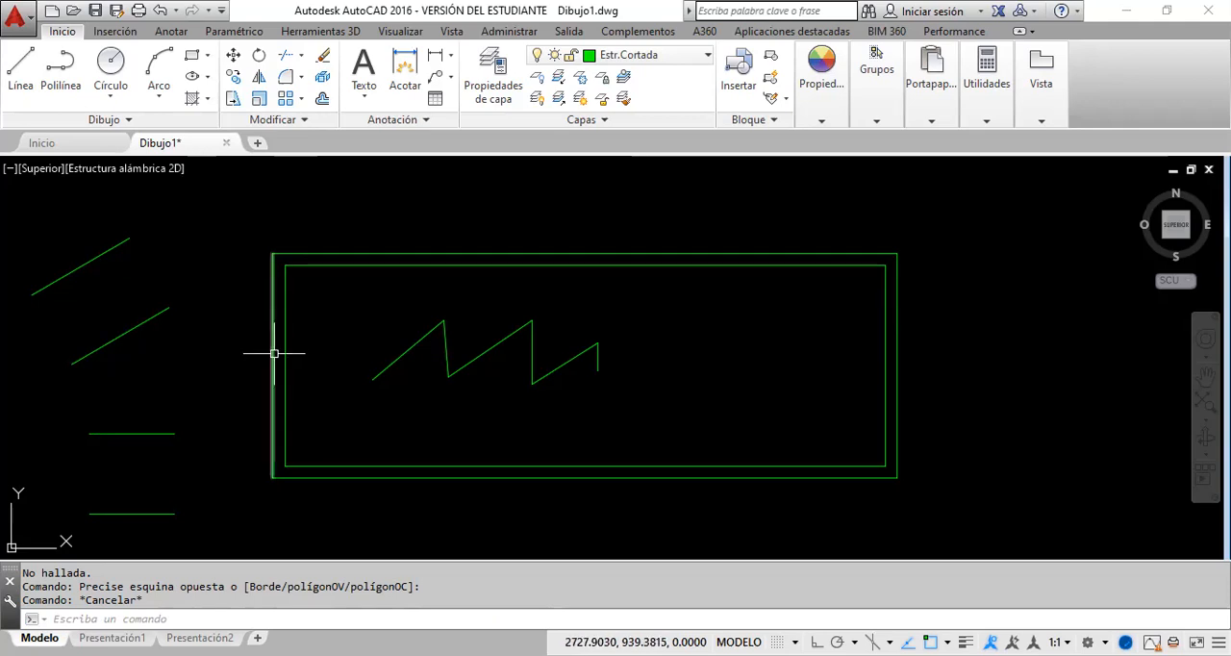
pyautogui.moveTo(274, 354)
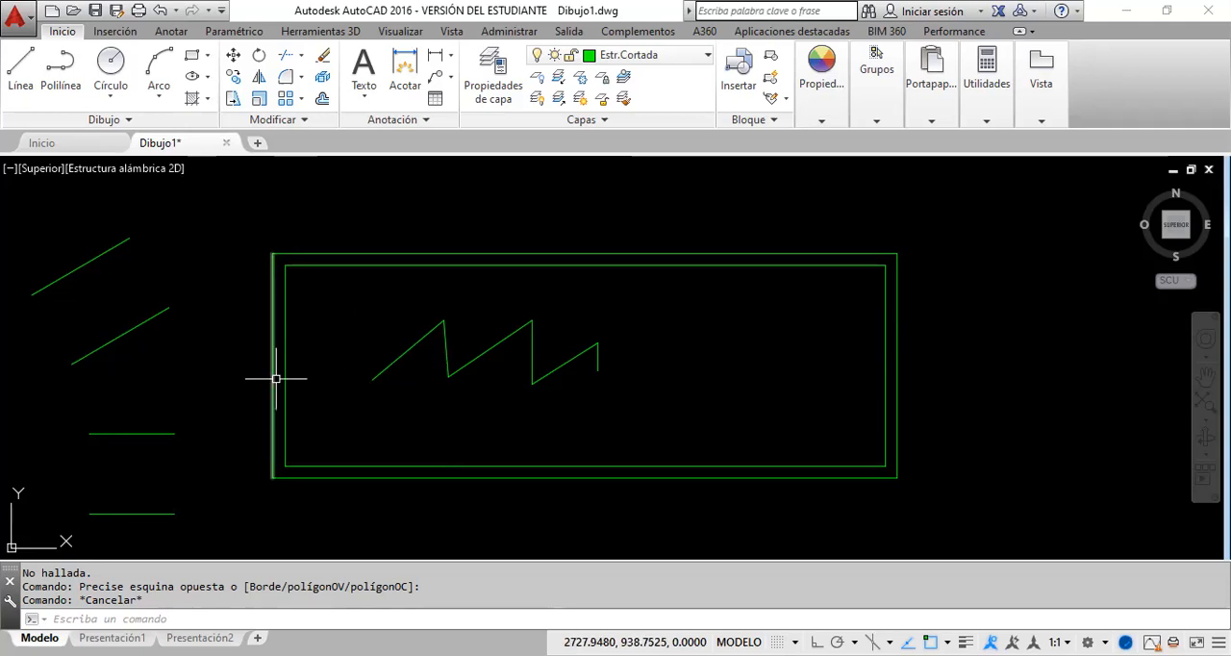
pyautogui.press('Escape')
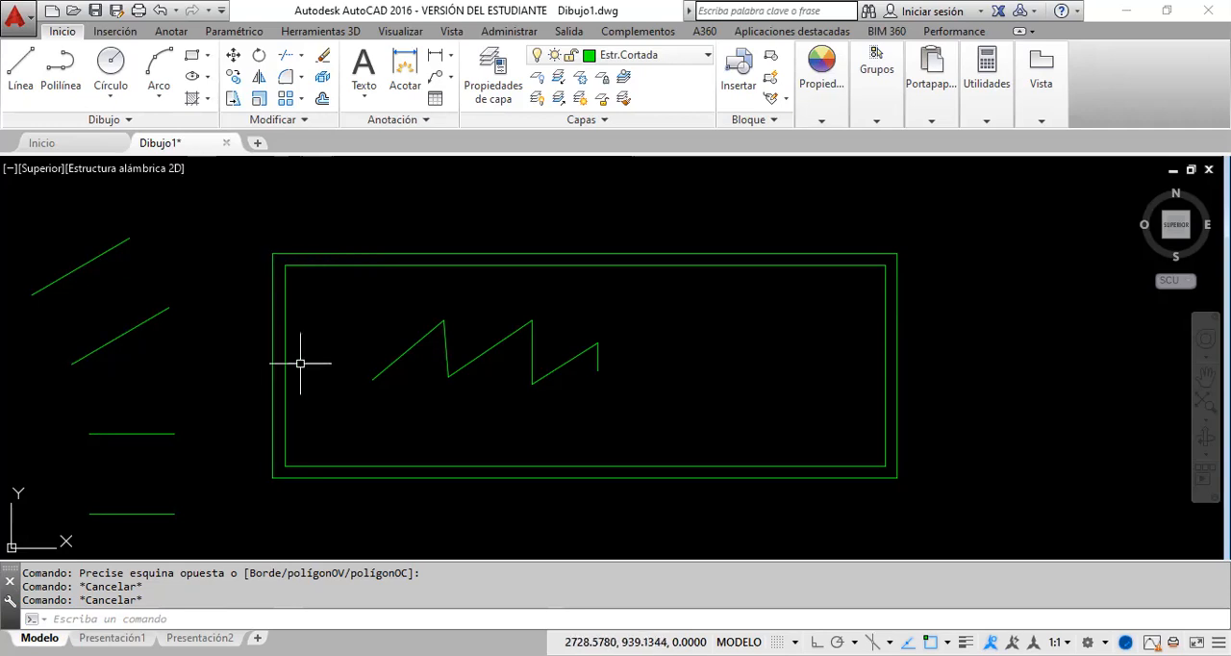
pyautogui.click(390, 256)
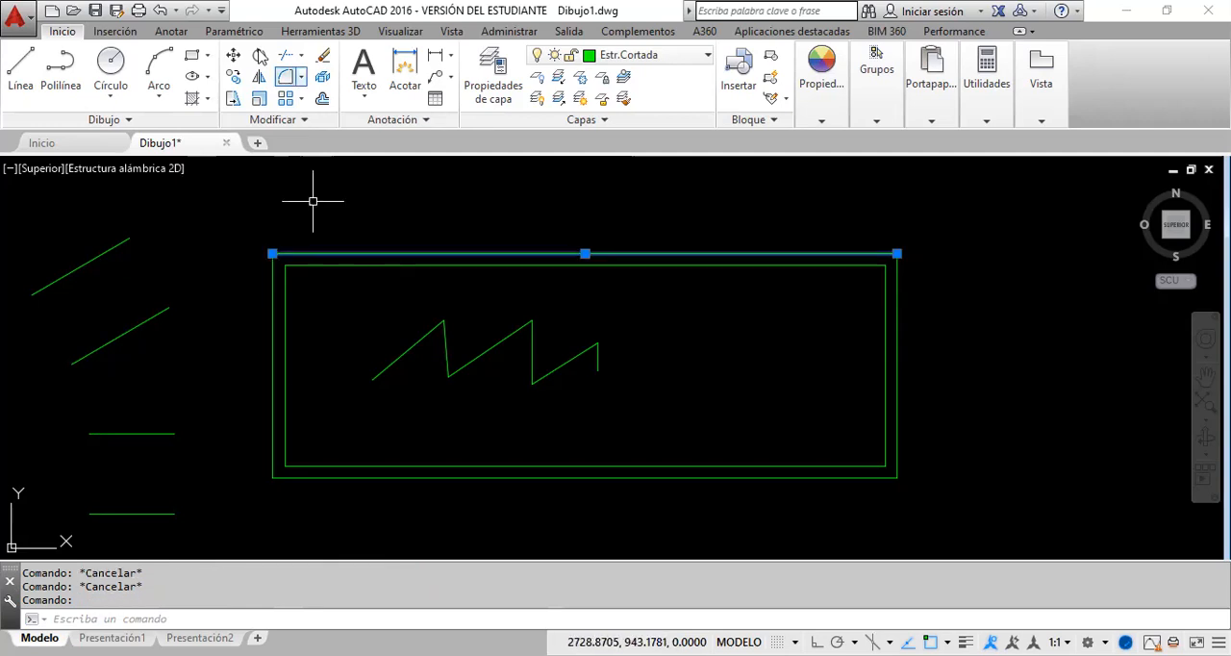
pyautogui.click(233, 57)
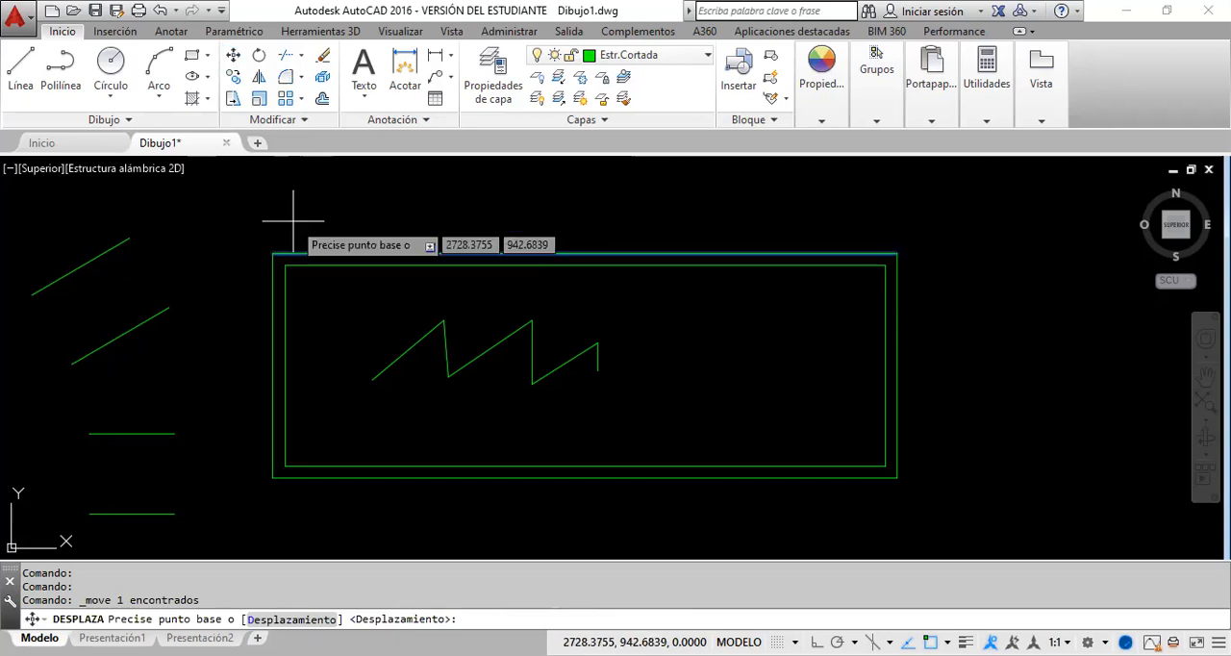
pyautogui.press('Escape')
# Step: Move the top line of the outer rectangle from its midpoint by the relative displacement @0,.2
pyautogui.click(237, 57)
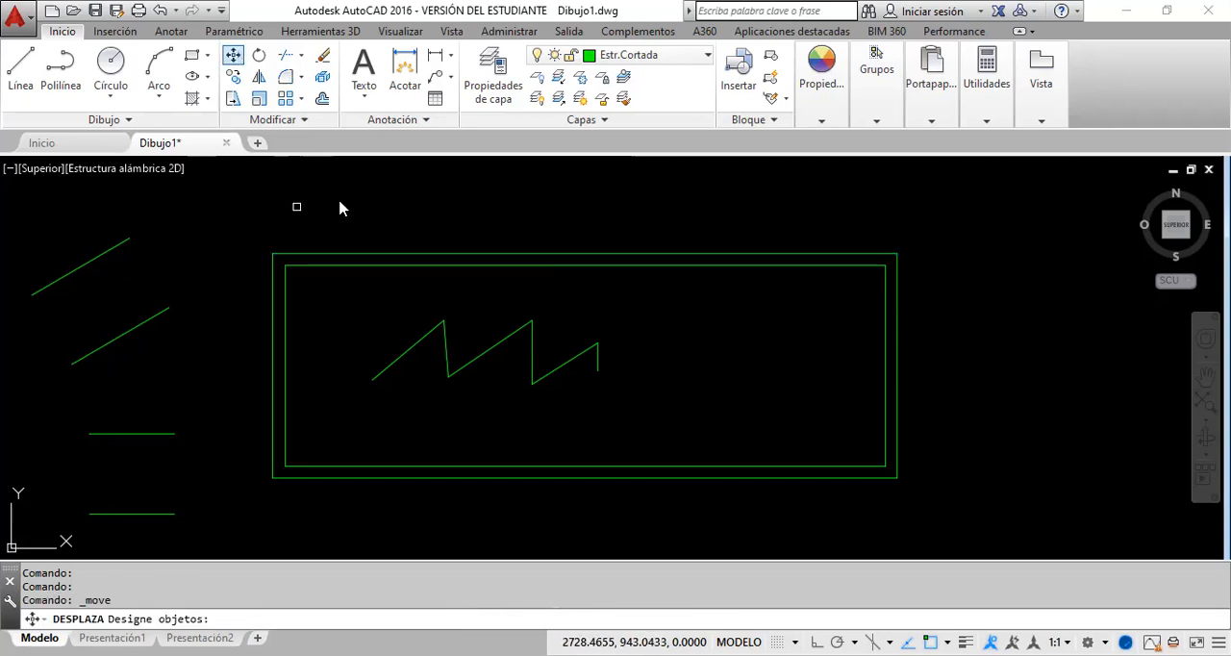
pyautogui.click(355, 255)
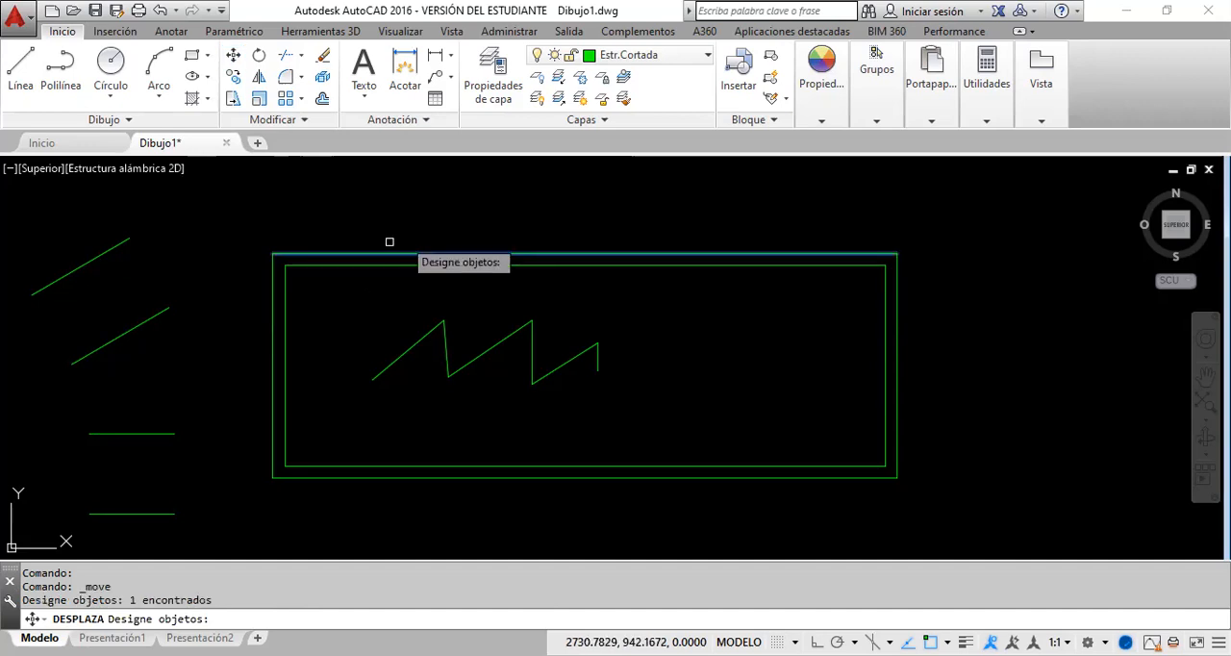
pyautogui.press('Return')
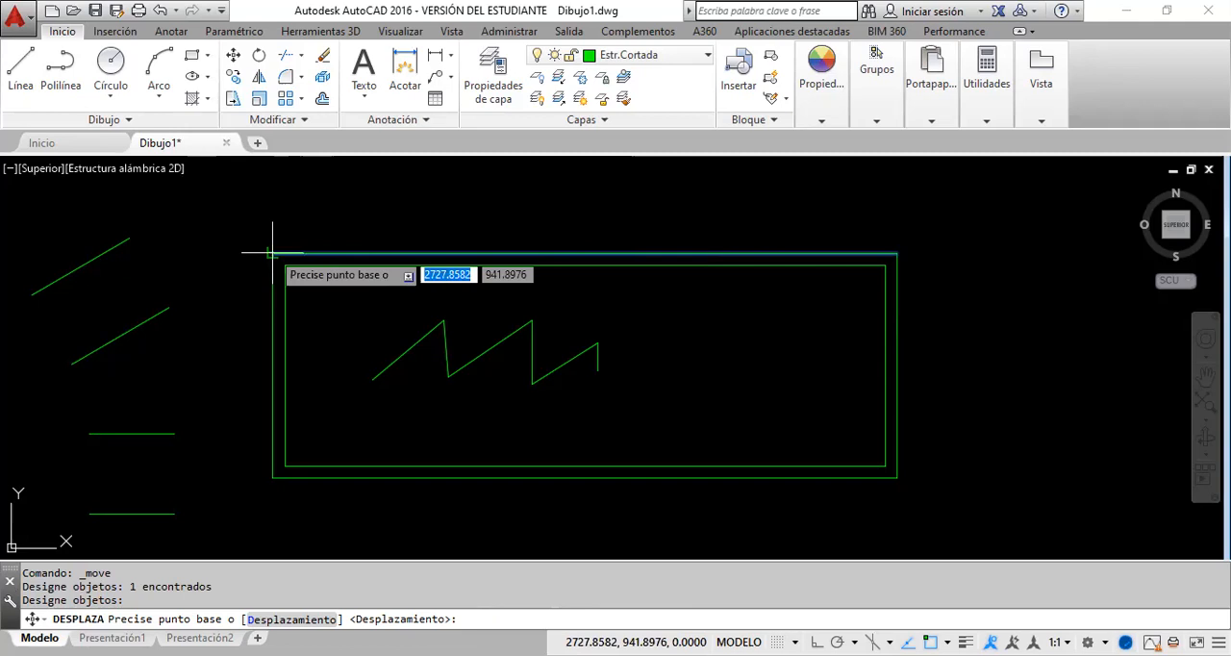
pyautogui.click(585, 255)
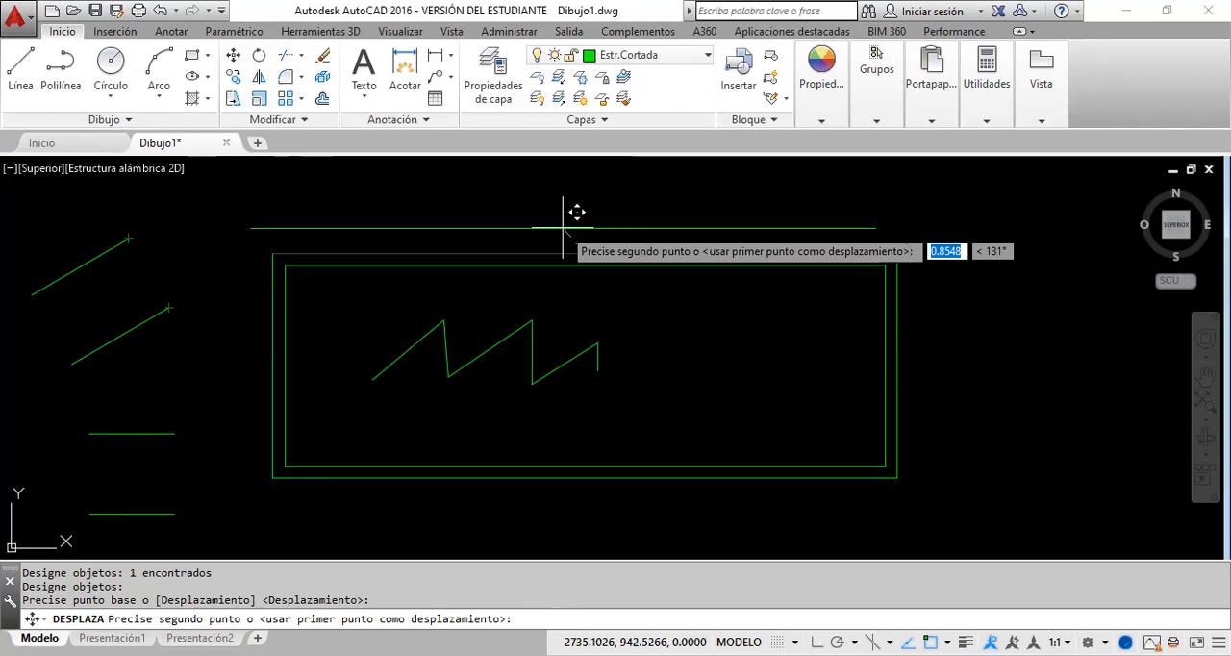
pyautogui.write('@0')
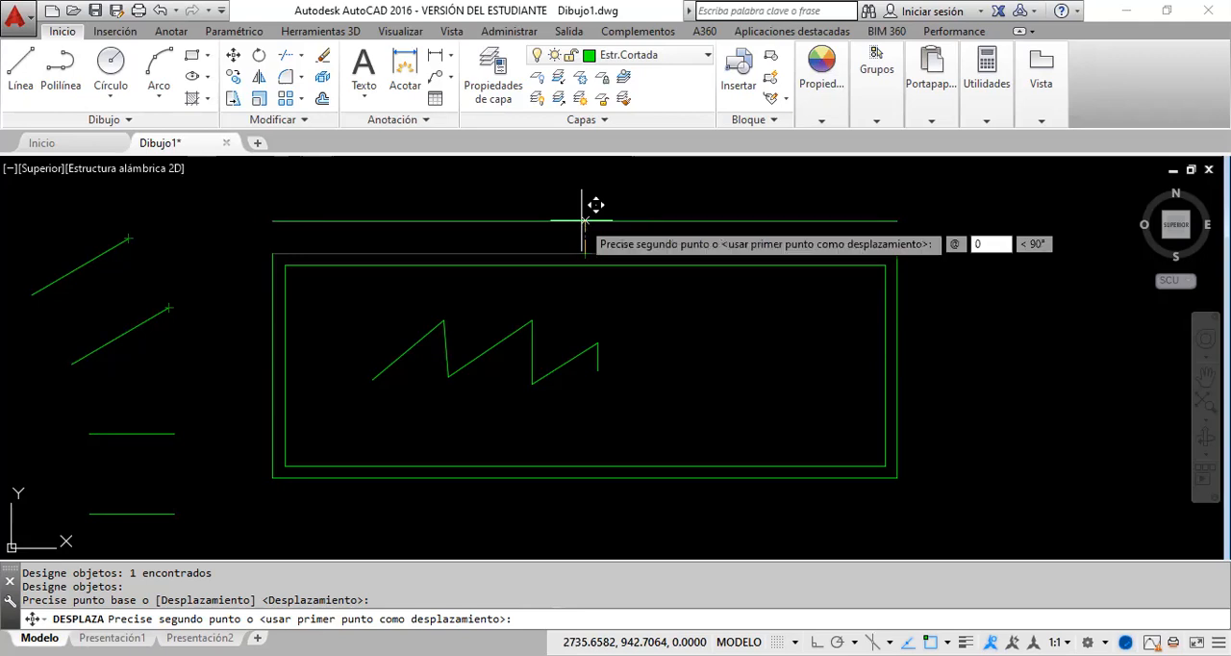
pyautogui.press('Tab')
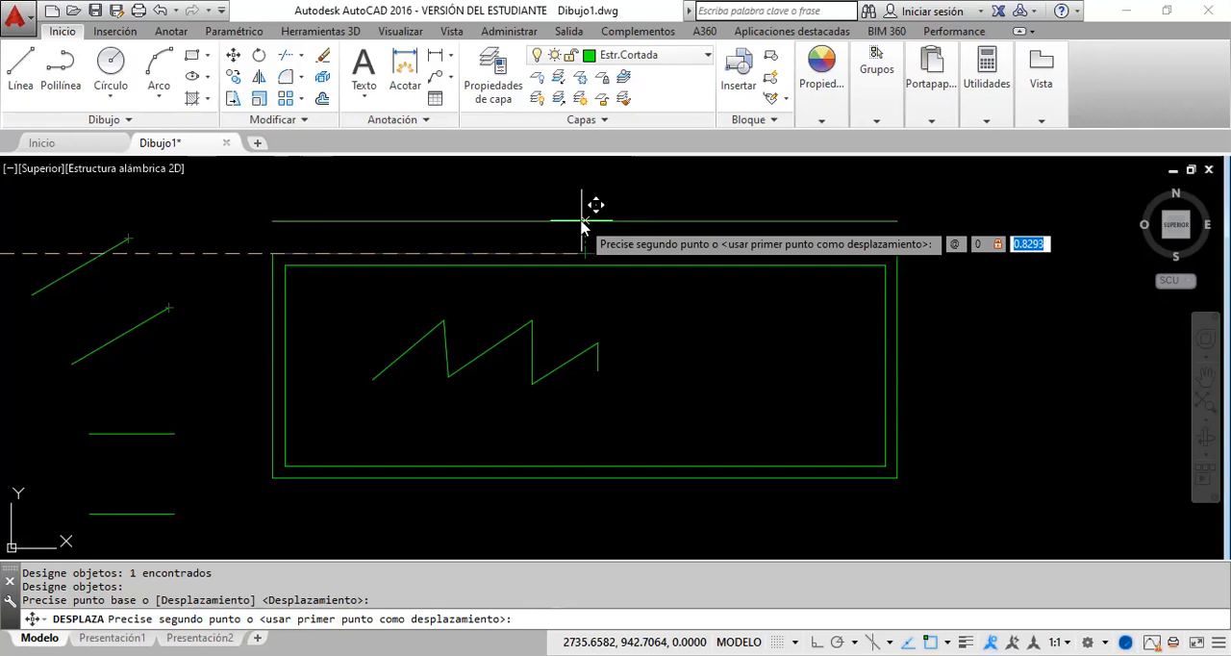
pyautogui.write('.2')
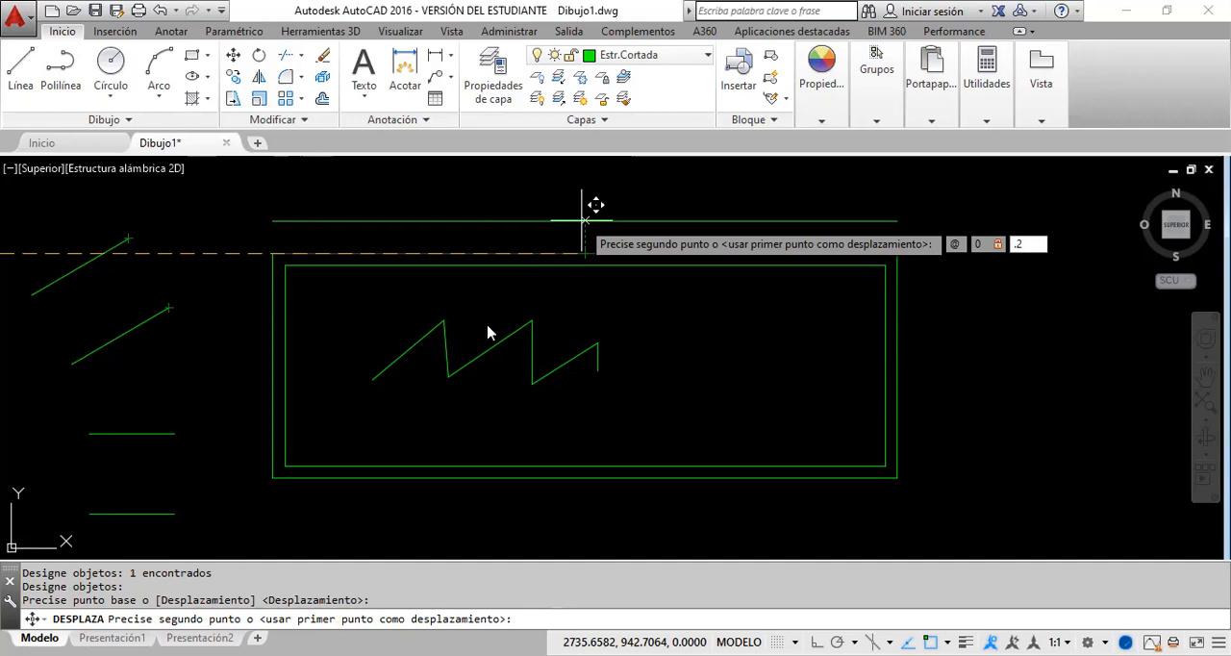
pyautogui.press('Return')
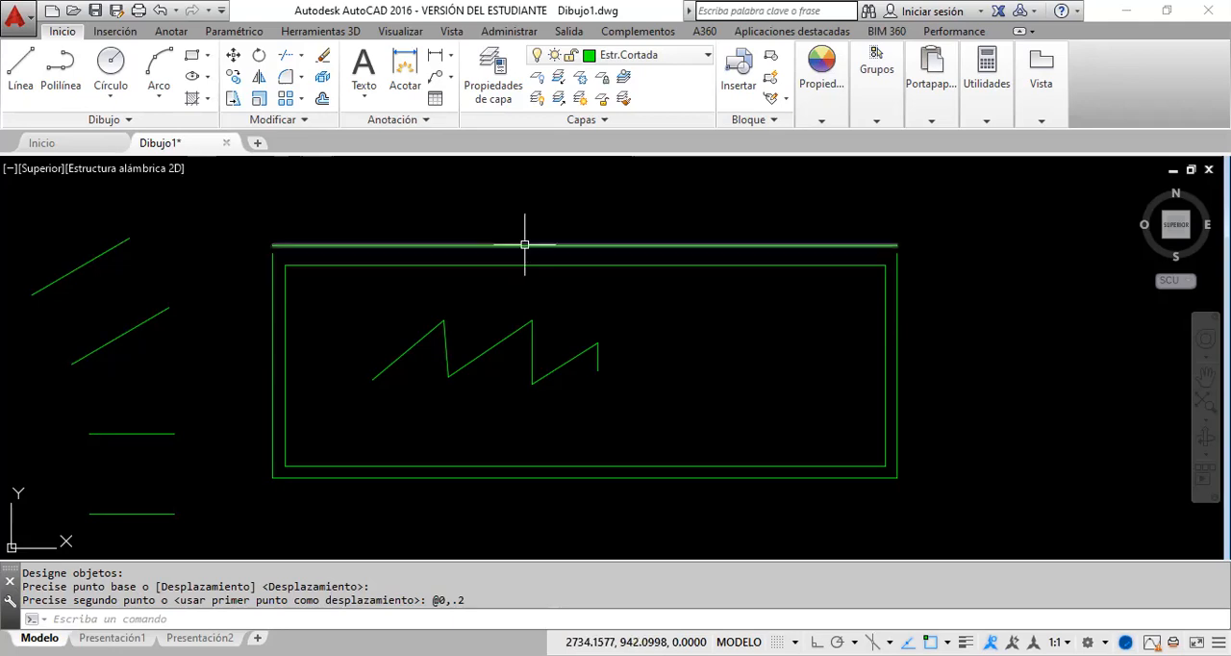
# Step: Measure the distance between the inner rectangle's top line and the moved outer top line, and end the measurement
pyautogui.click(987, 123)
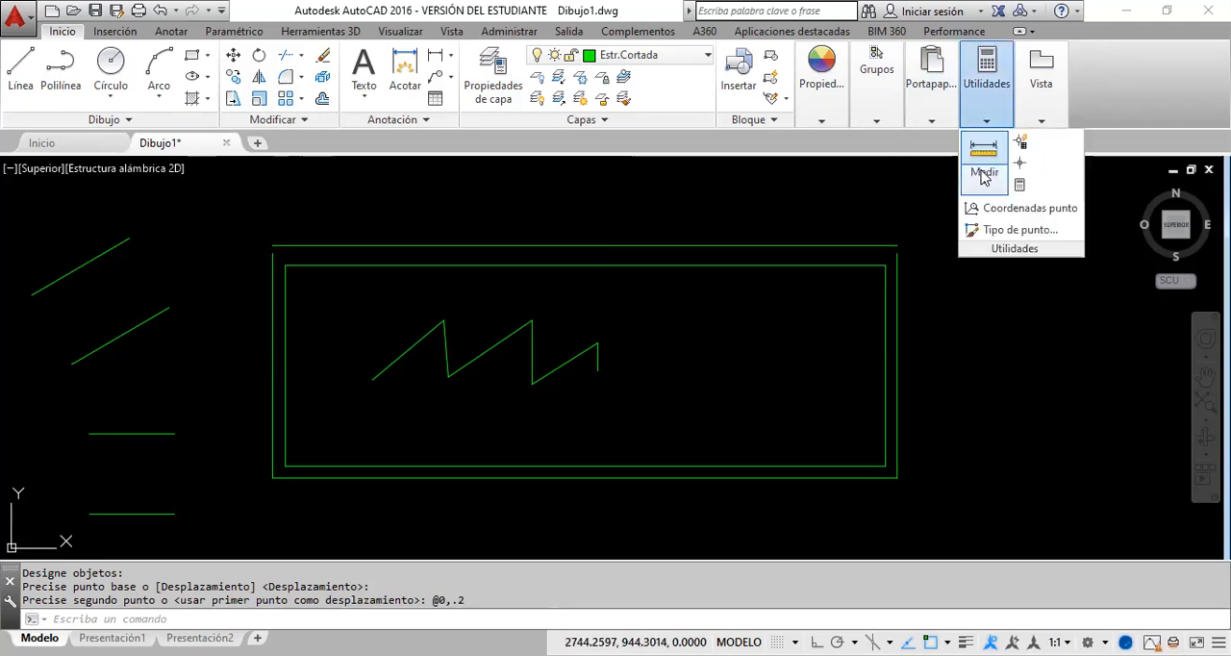
pyautogui.click(983, 176)
pyautogui.click(1005, 214)
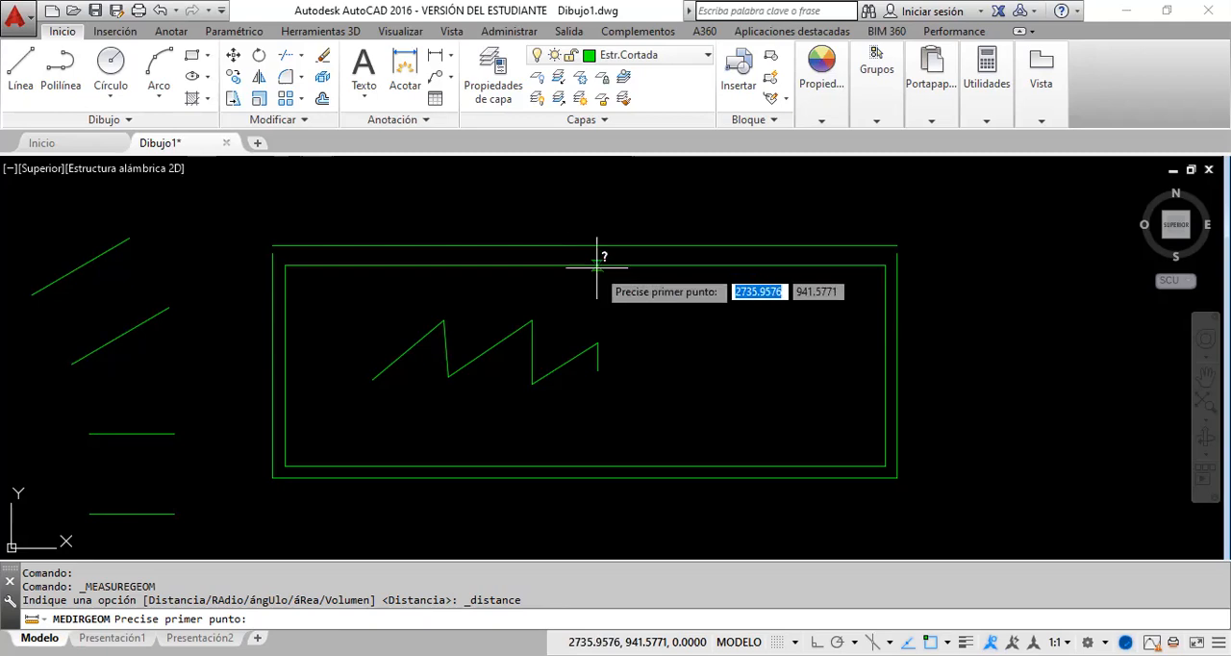
pyautogui.click(592, 265)
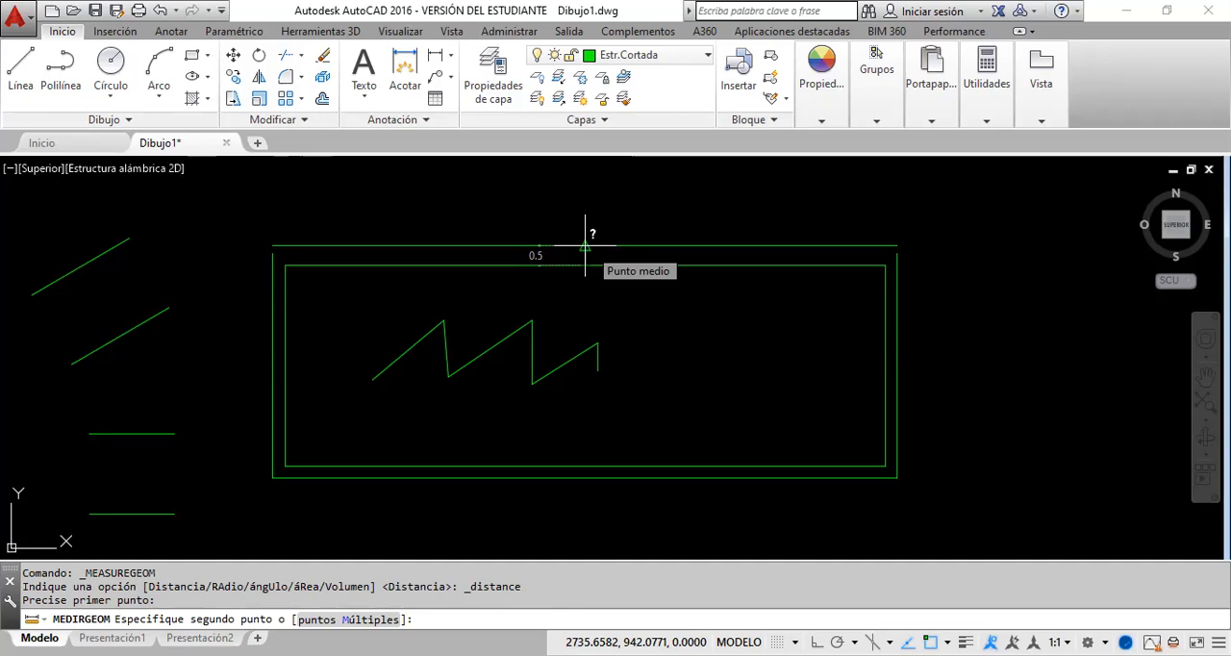
pyautogui.press('Escape')
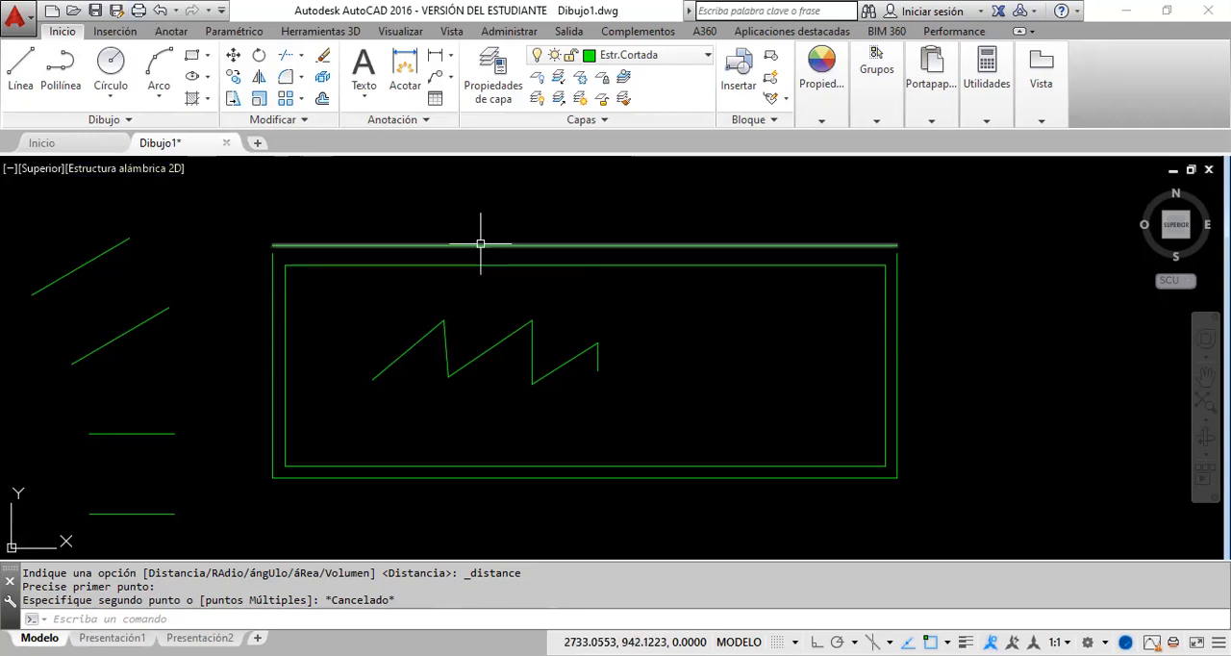
# Step: Undo the distance measurement and the last move of the outer rectangle's top line
pyautogui.click(160, 10)
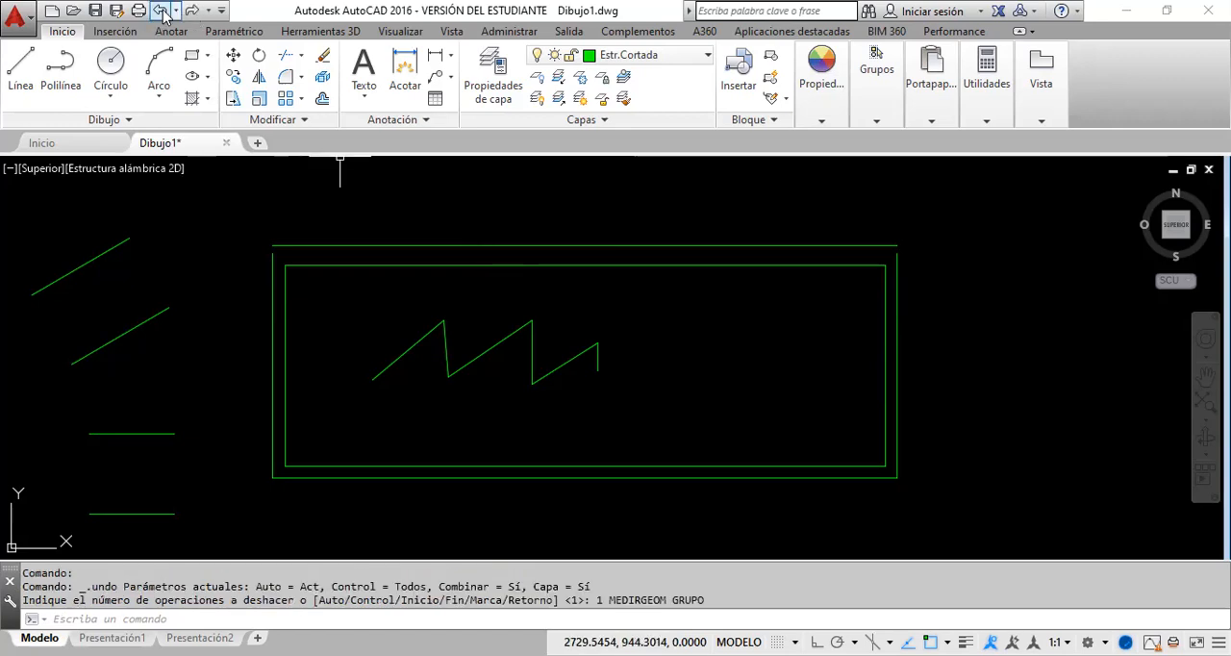
pyautogui.click(161, 10)
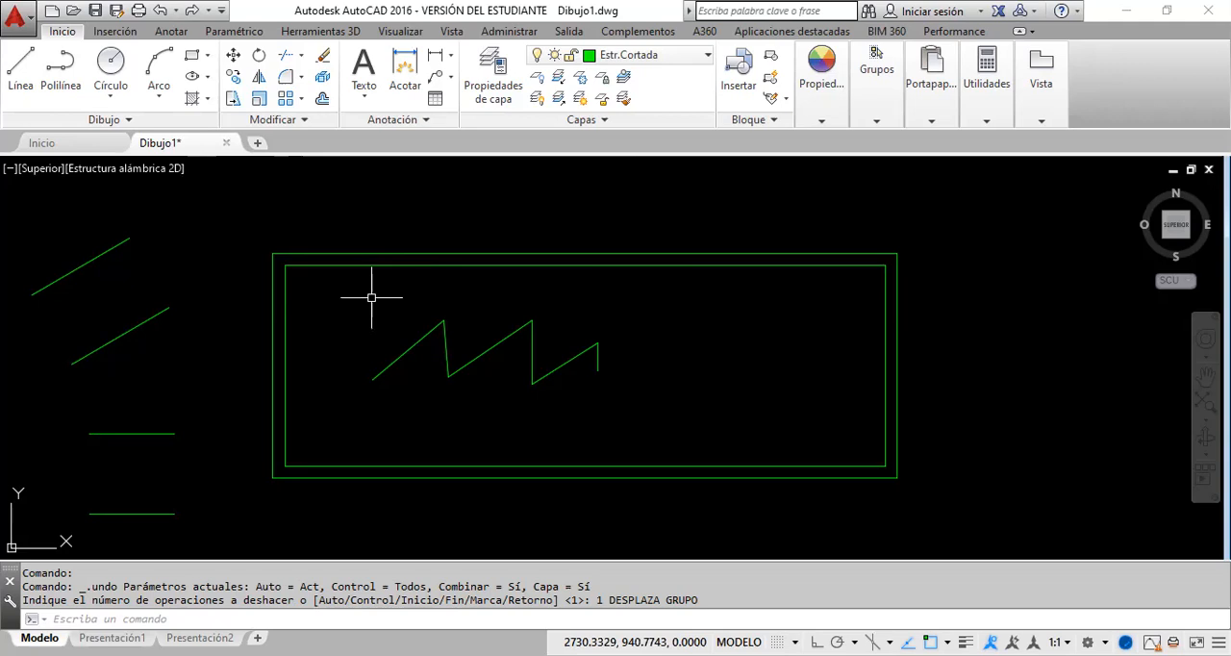
# Step: Offset the outer rectangle's top line upward by .2 and delete the original line
pyautogui.click(322, 100)
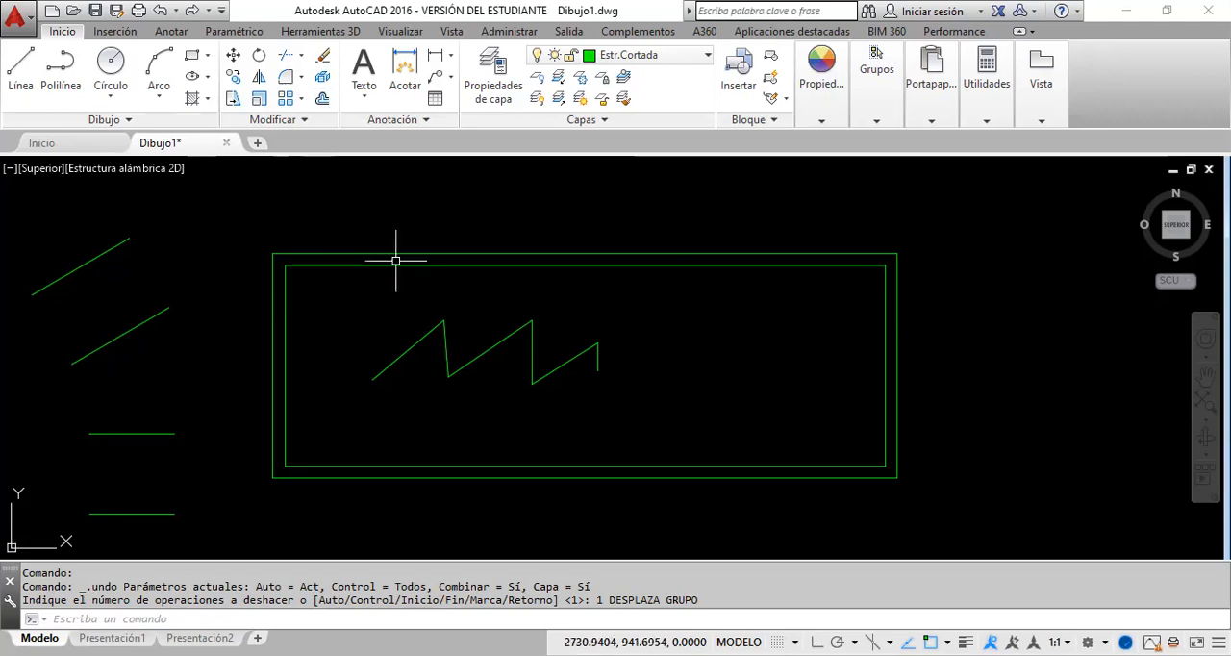
pyautogui.click(322, 77)
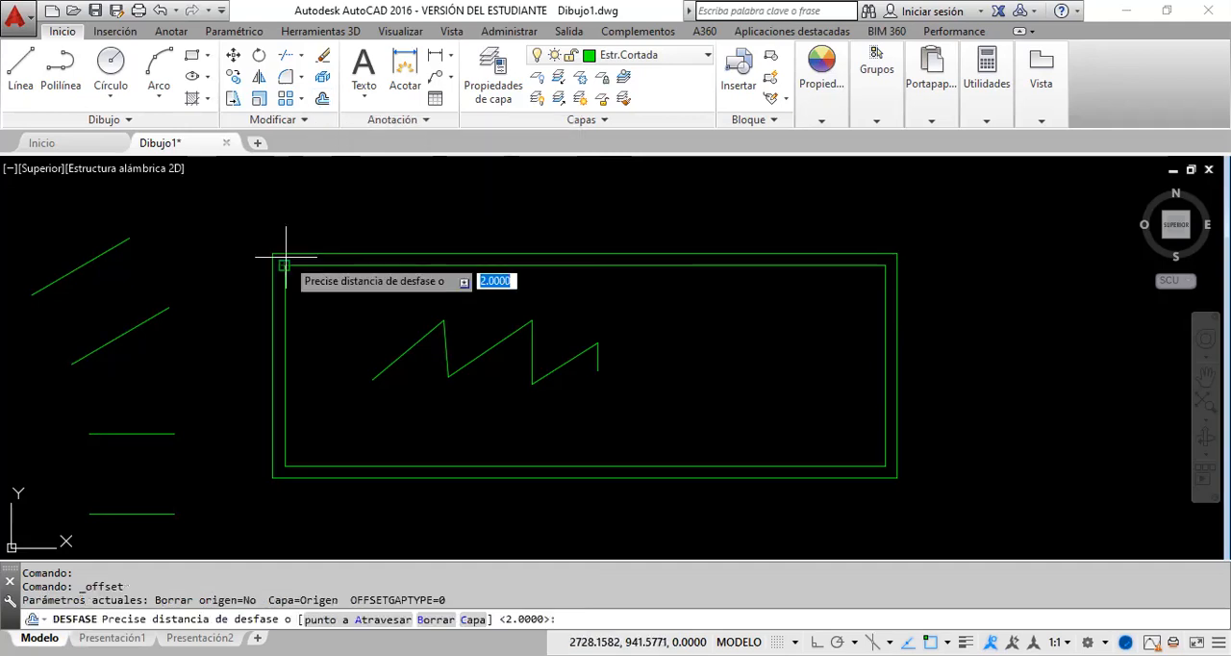
pyautogui.write('.2')
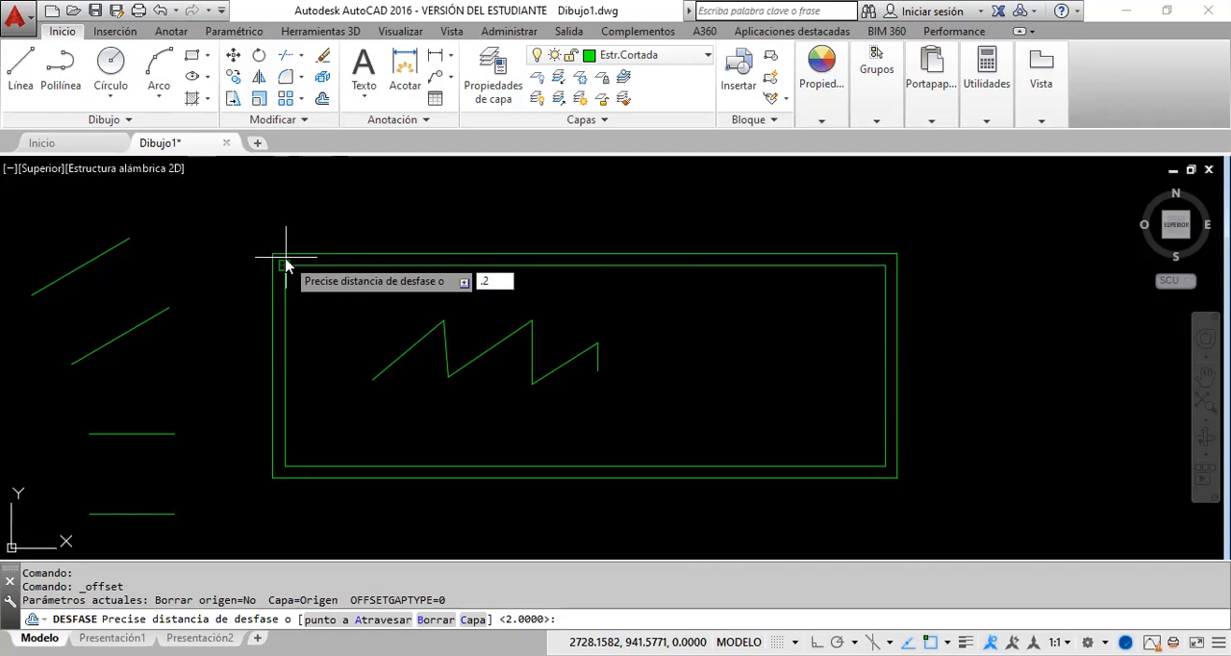
pyautogui.press('Return')
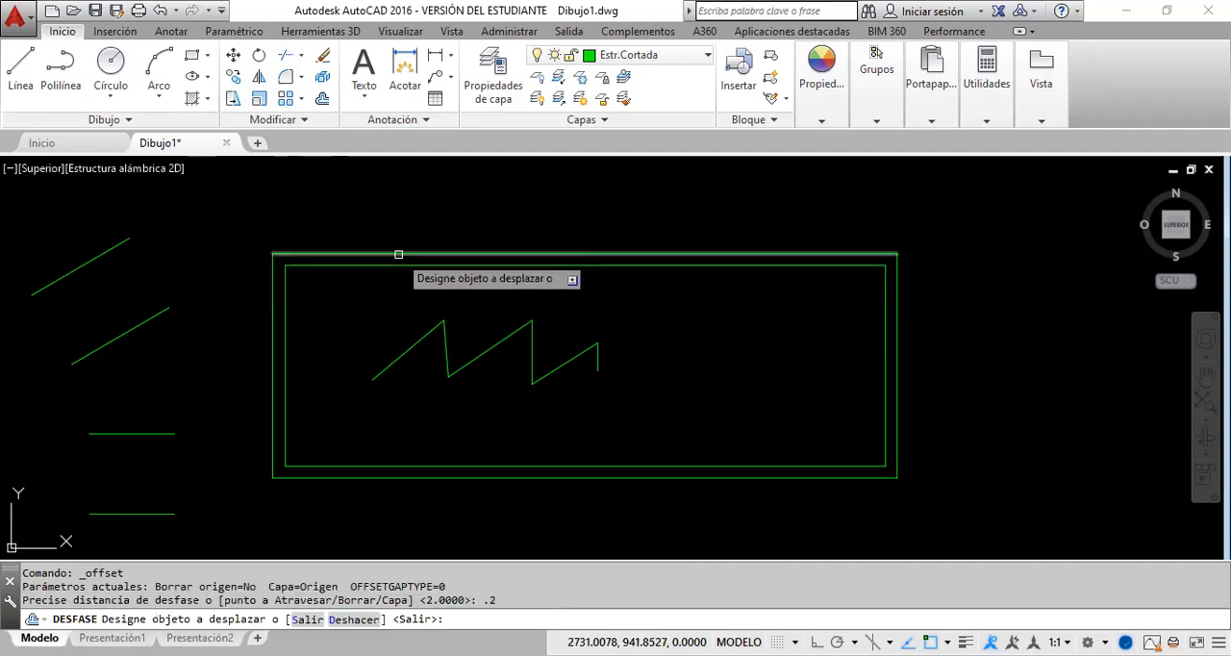
pyautogui.click(398, 254)
pyautogui.click(377, 204)
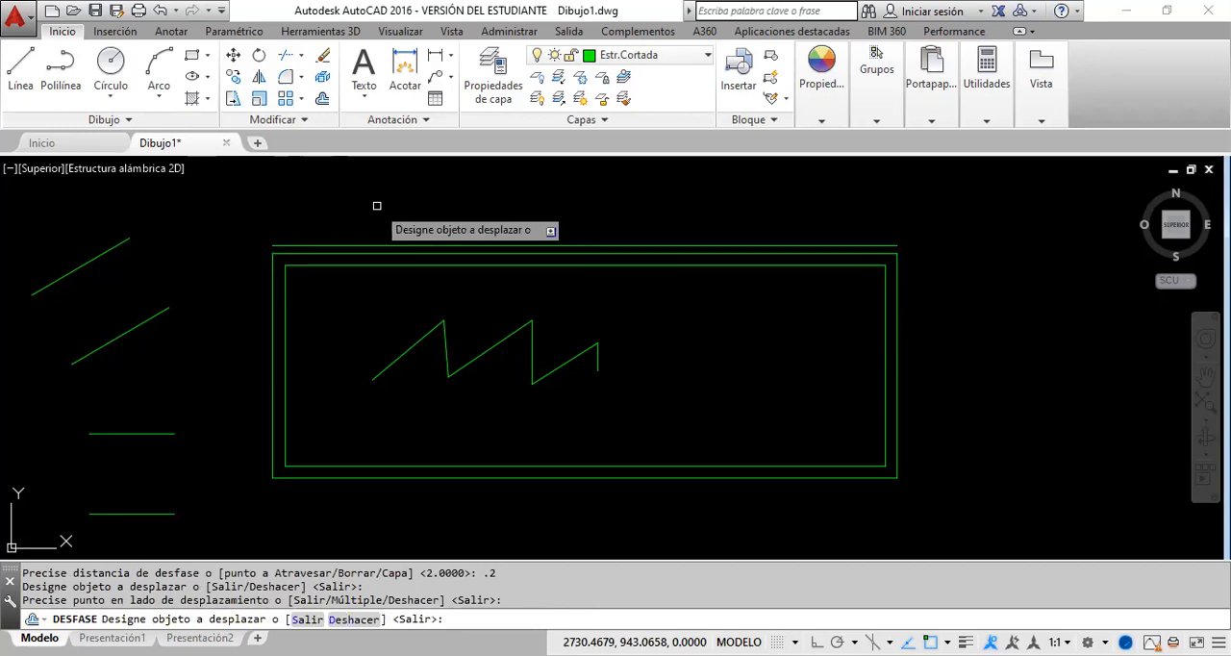
pyautogui.press('Escape')
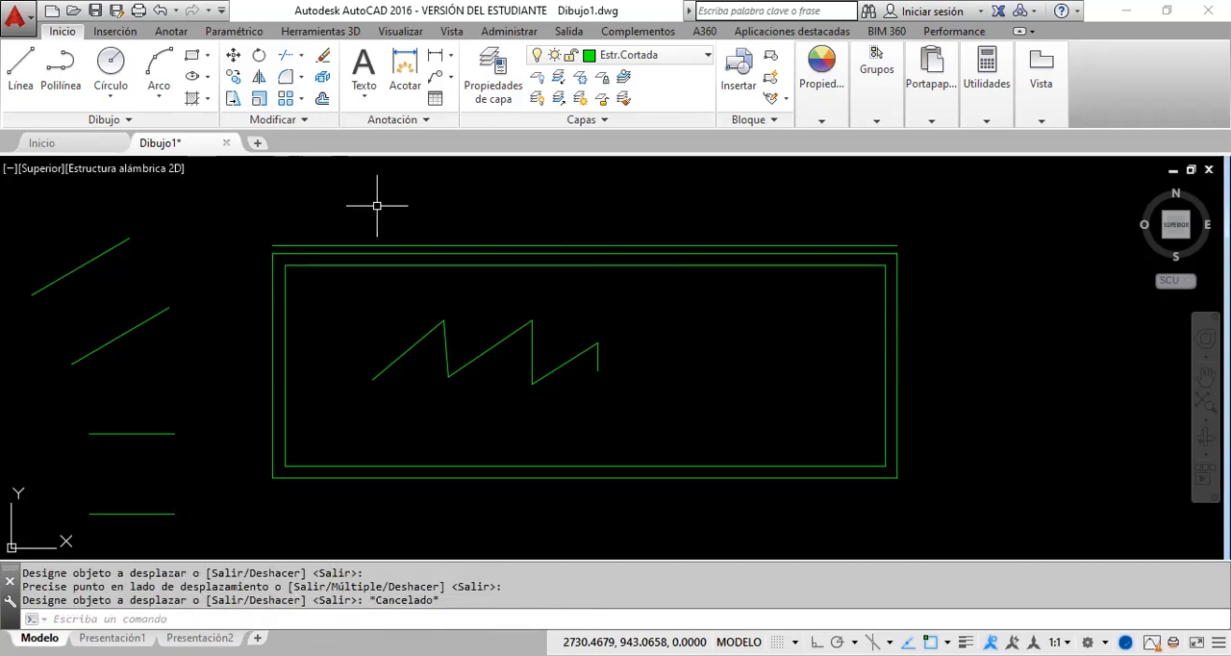
pyautogui.click(357, 252)
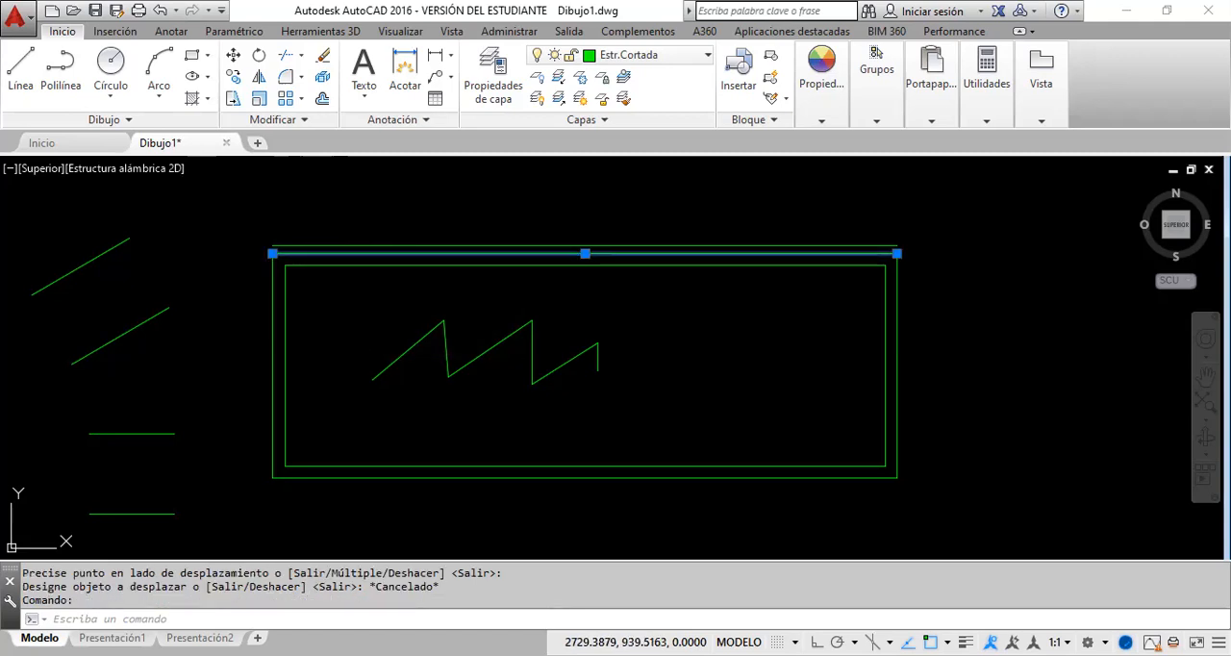
pyautogui.press('Delete')
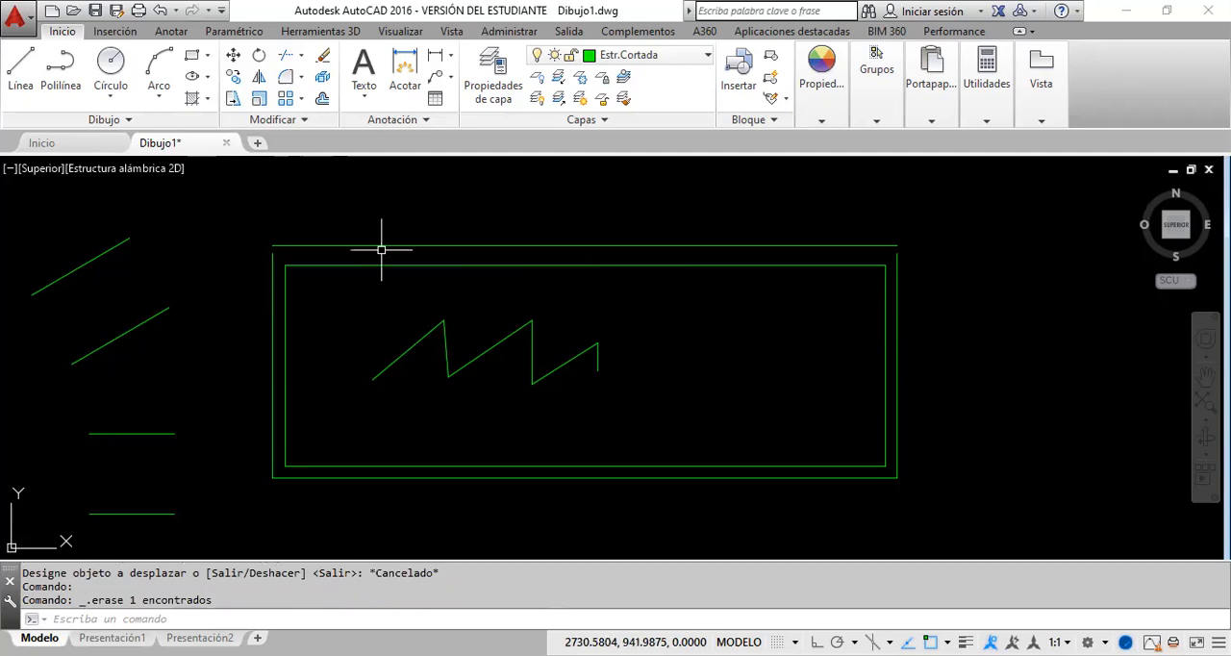
# Step: Stretch the upper end of the outer rectangle's left line about 0.29 vertically past the top line, with Ortho mode on only for the stretch
pyautogui.moveTo(376, 244)
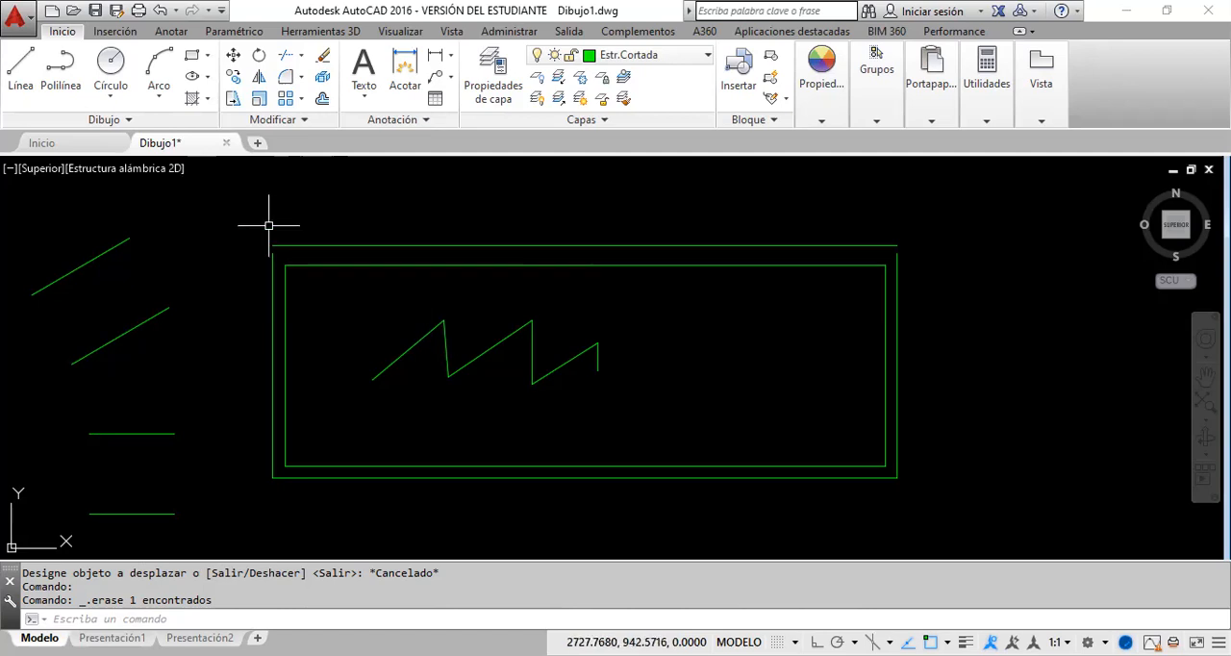
pyautogui.scroll(3, 268, 225)
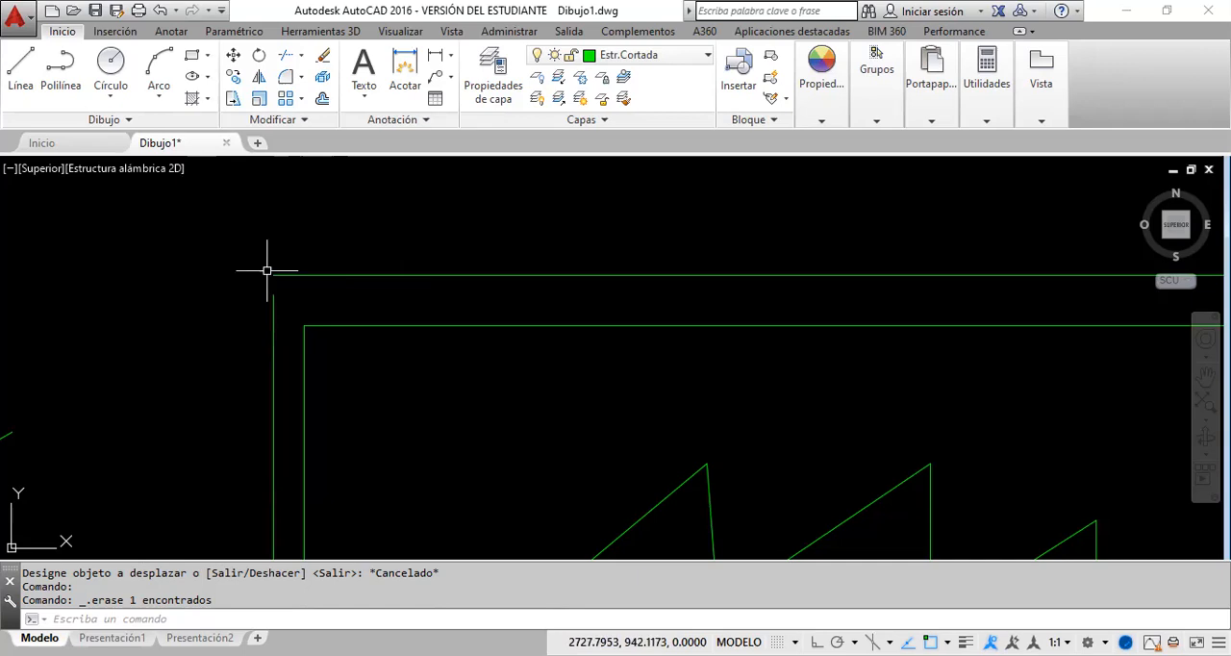
pyautogui.scroll(3, 251, 255)
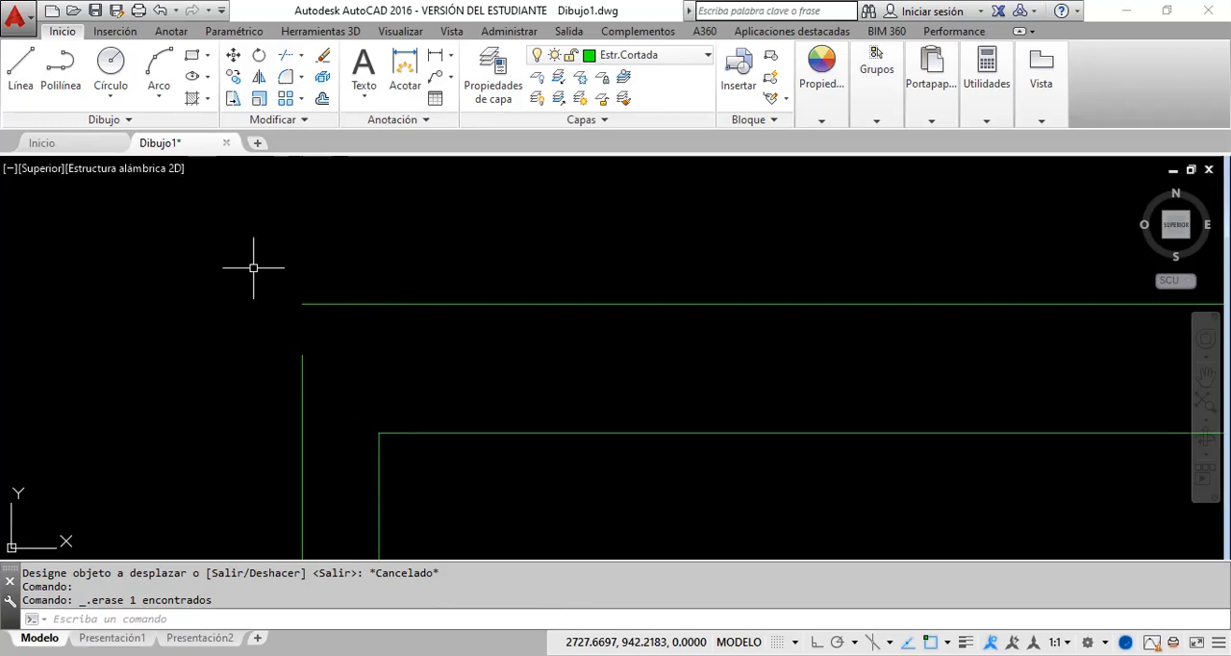
pyautogui.click(311, 444)
pyautogui.click(221, 411)
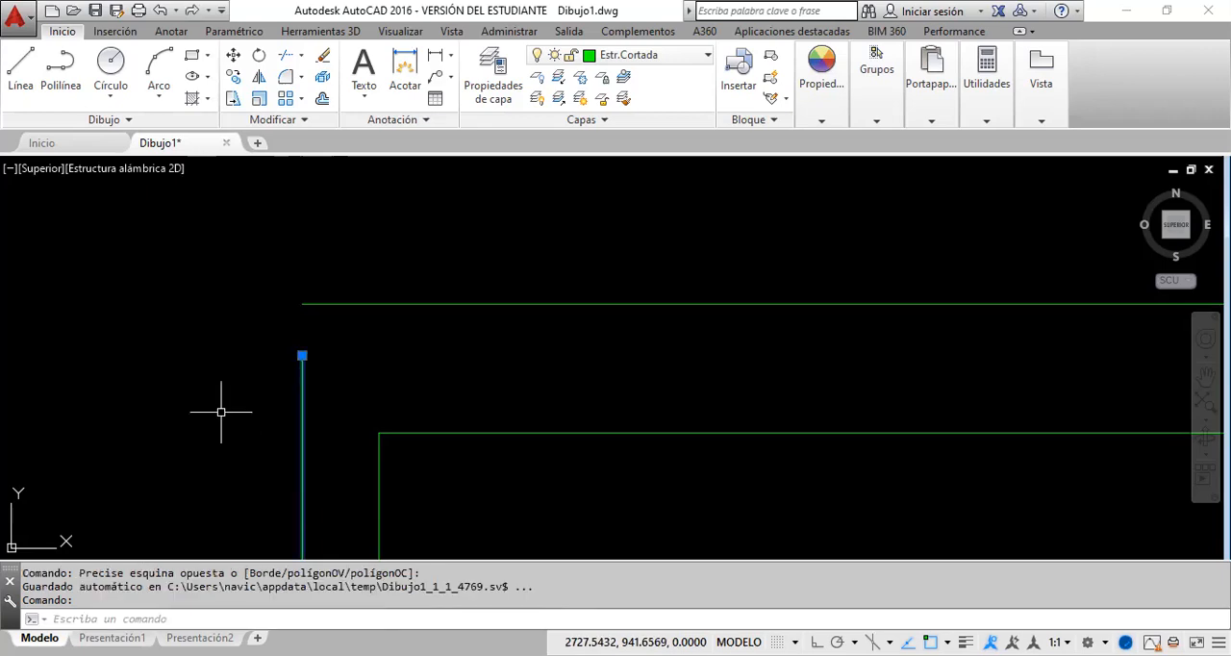
pyautogui.click(302, 356)
pyautogui.scroll(-5, 302, 356)
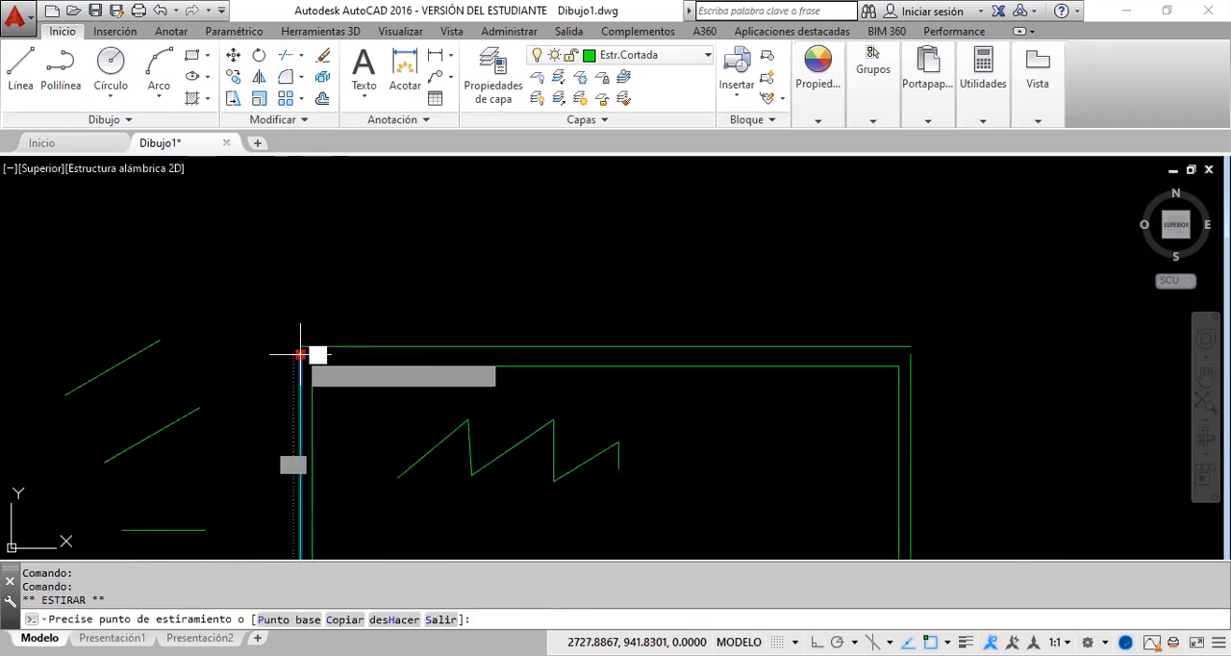
pyautogui.scroll(-3, 300, 355)
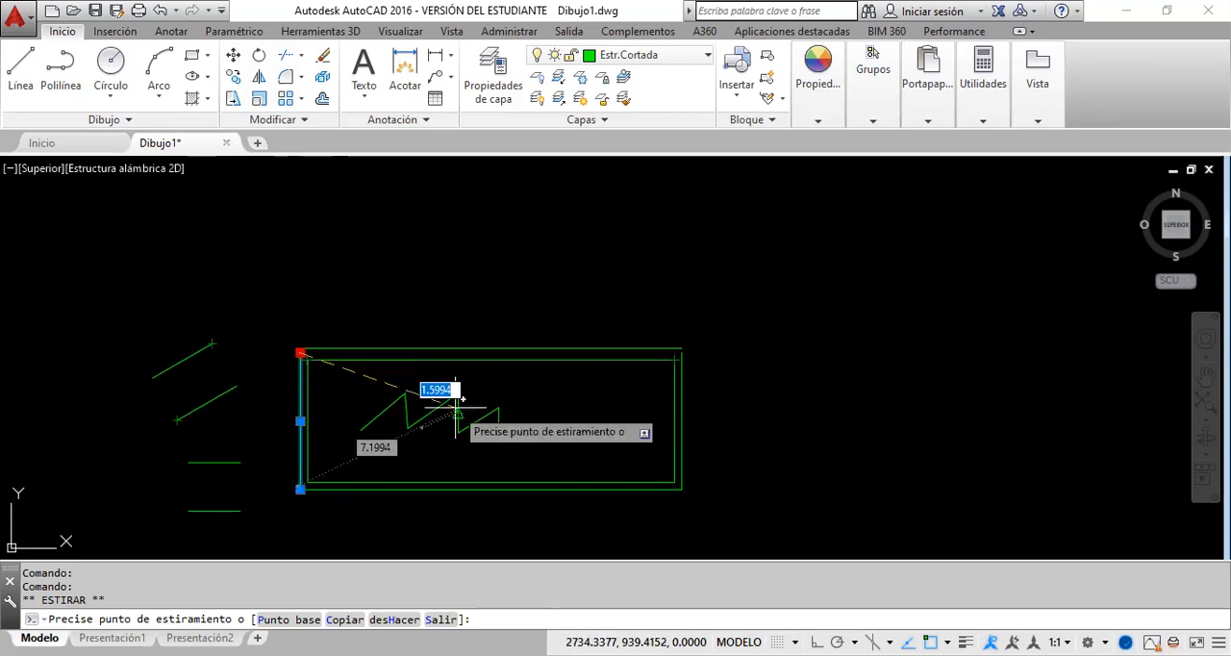
pyautogui.scroll(8, 289, 355)
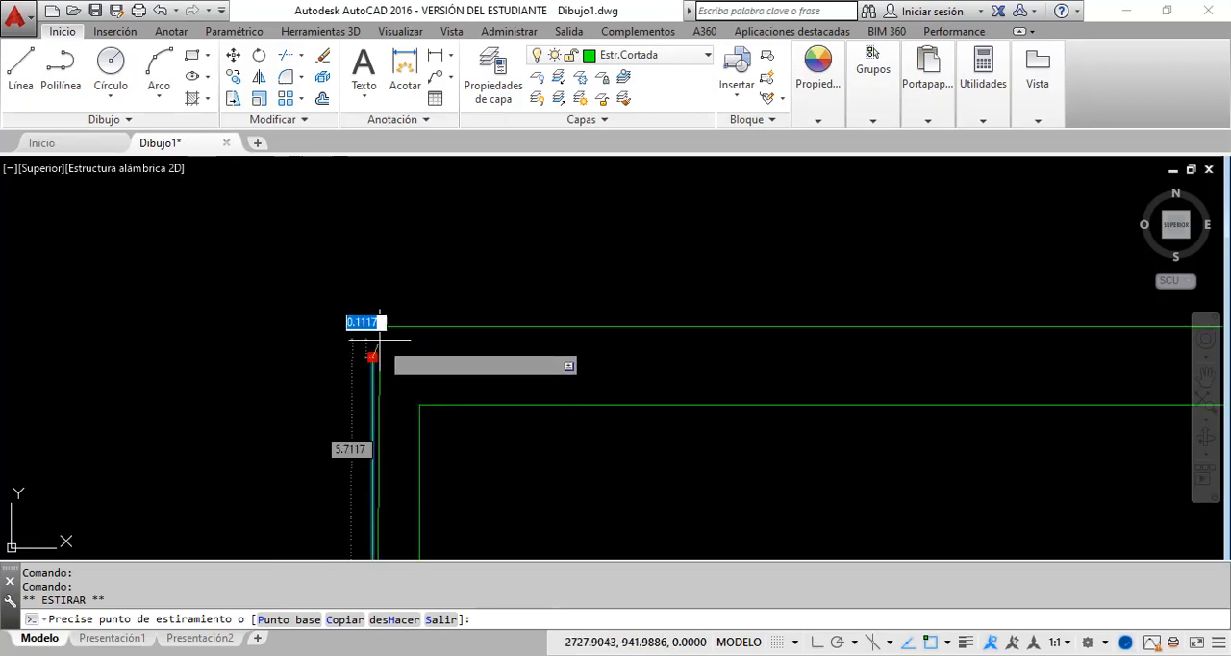
pyautogui.scroll(3, 373, 327)
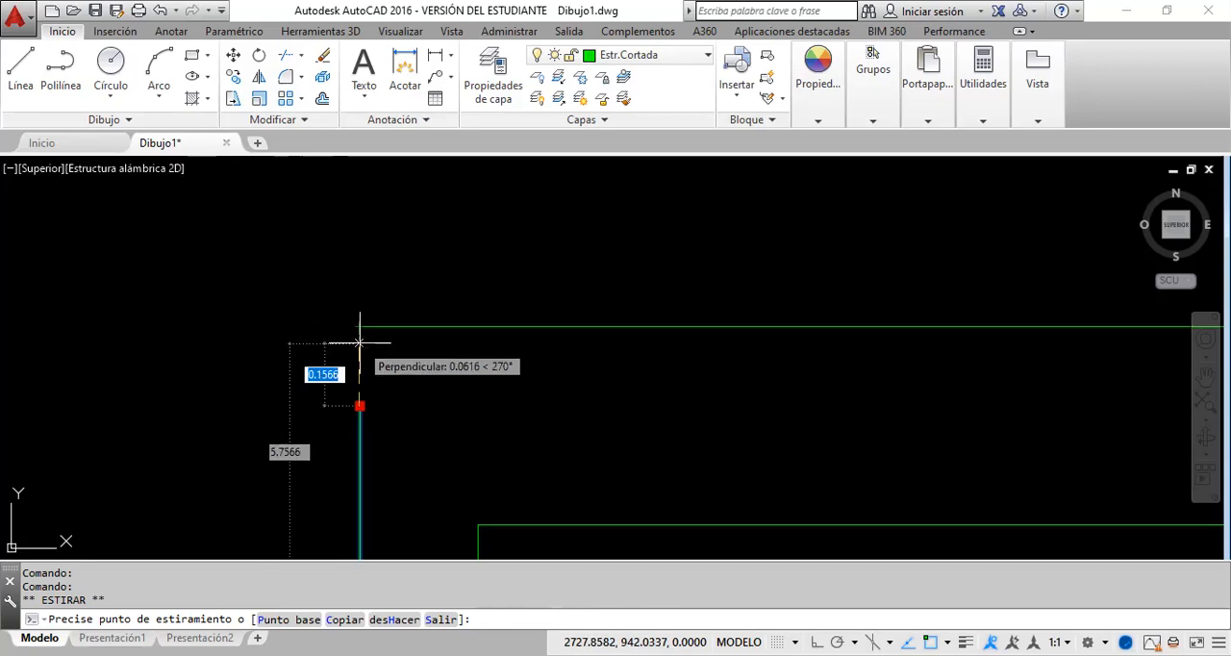
pyautogui.scroll(5, 354, 327)
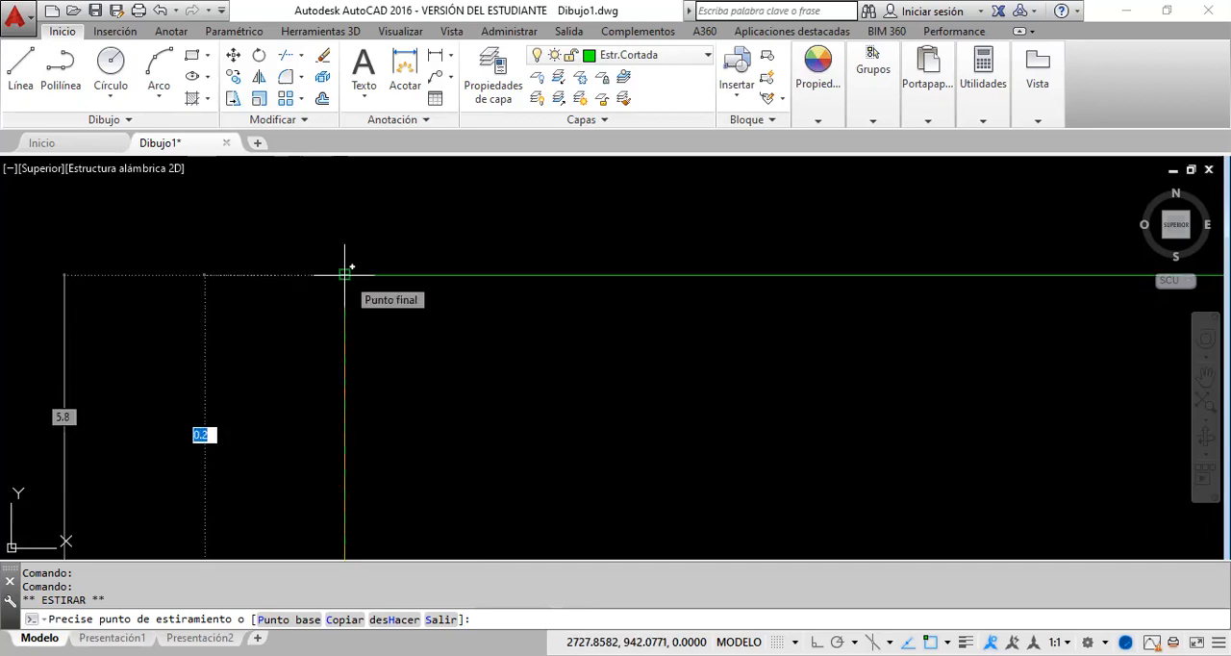
pyautogui.scroll(-3, 354, 278)
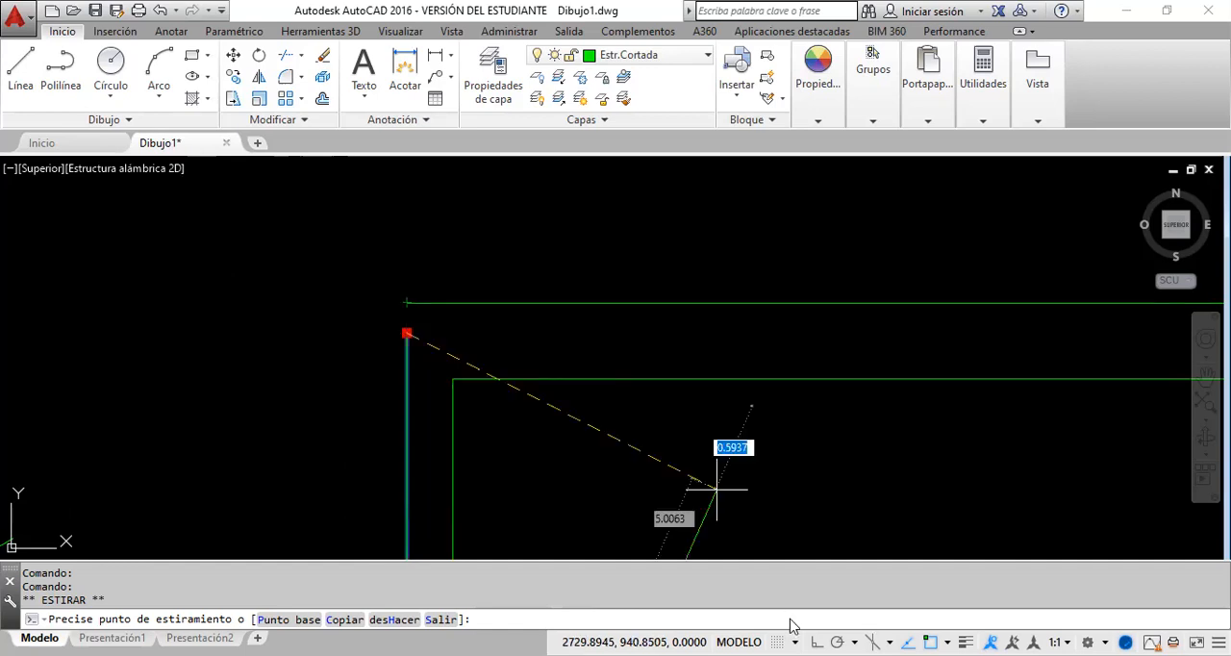
pyautogui.press('F8')
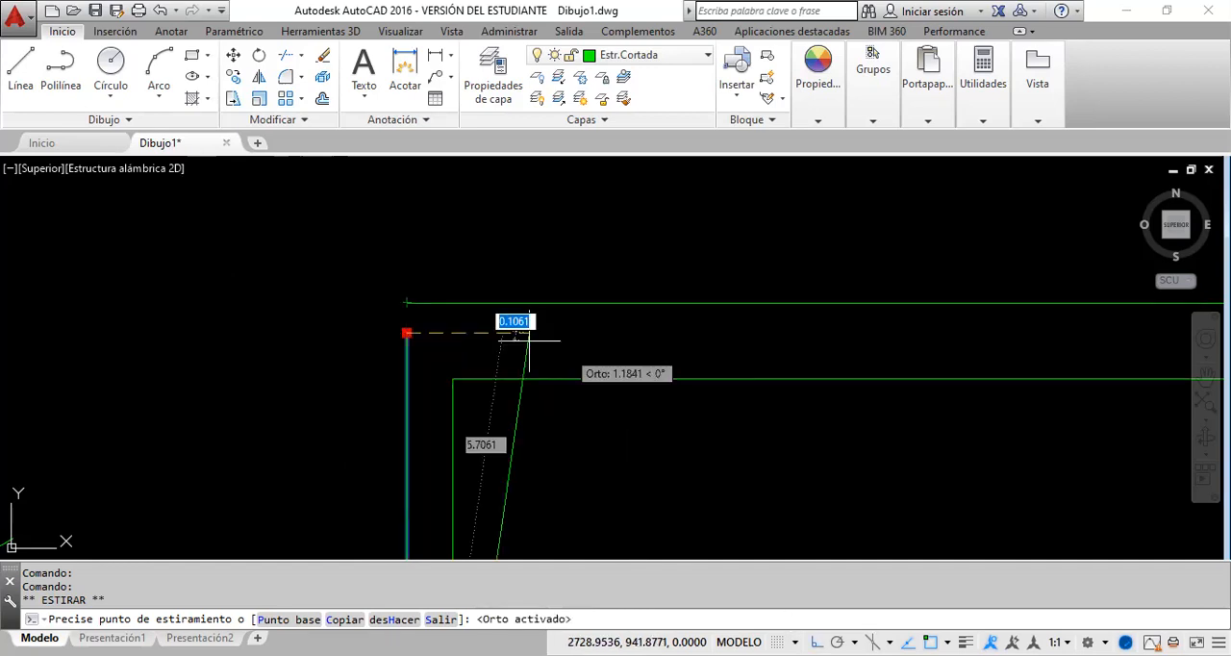
pyautogui.scroll(4, 411, 316)
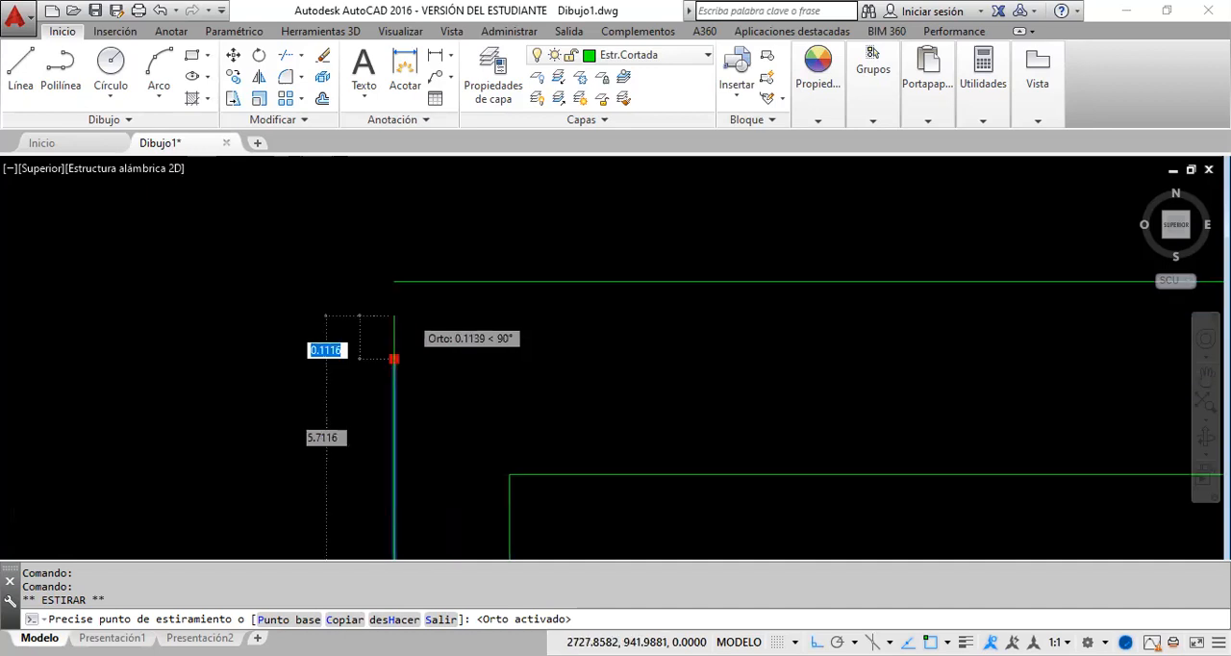
pyautogui.scroll(2, 413, 317)
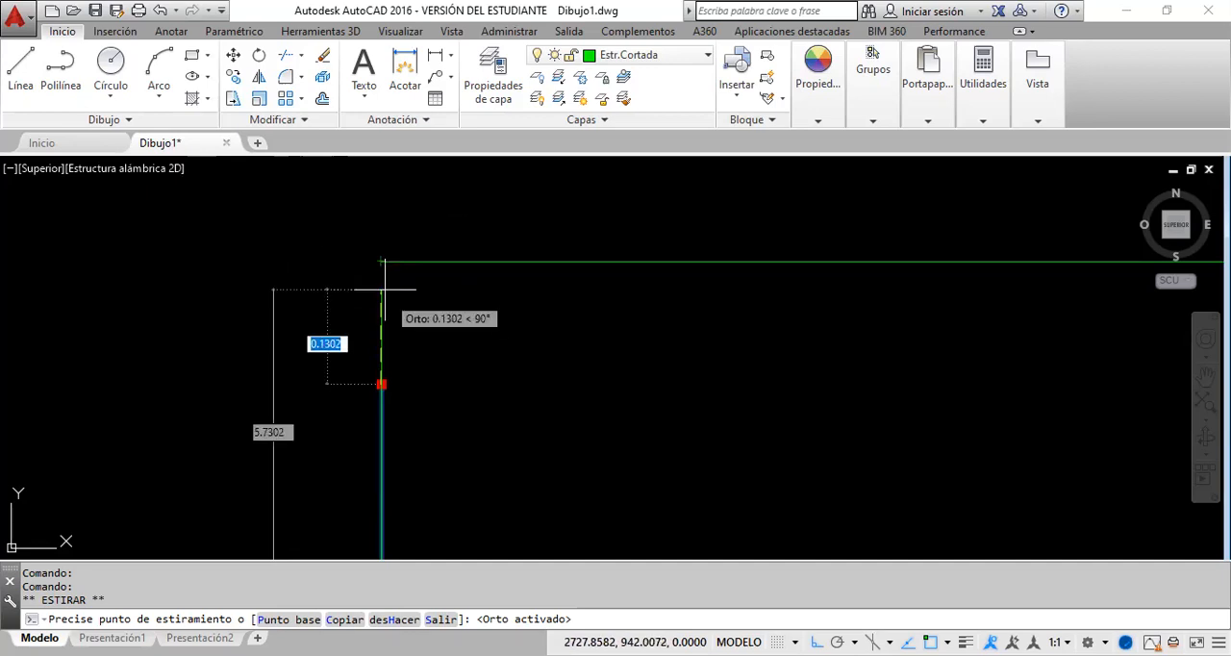
pyautogui.click(376, 207)
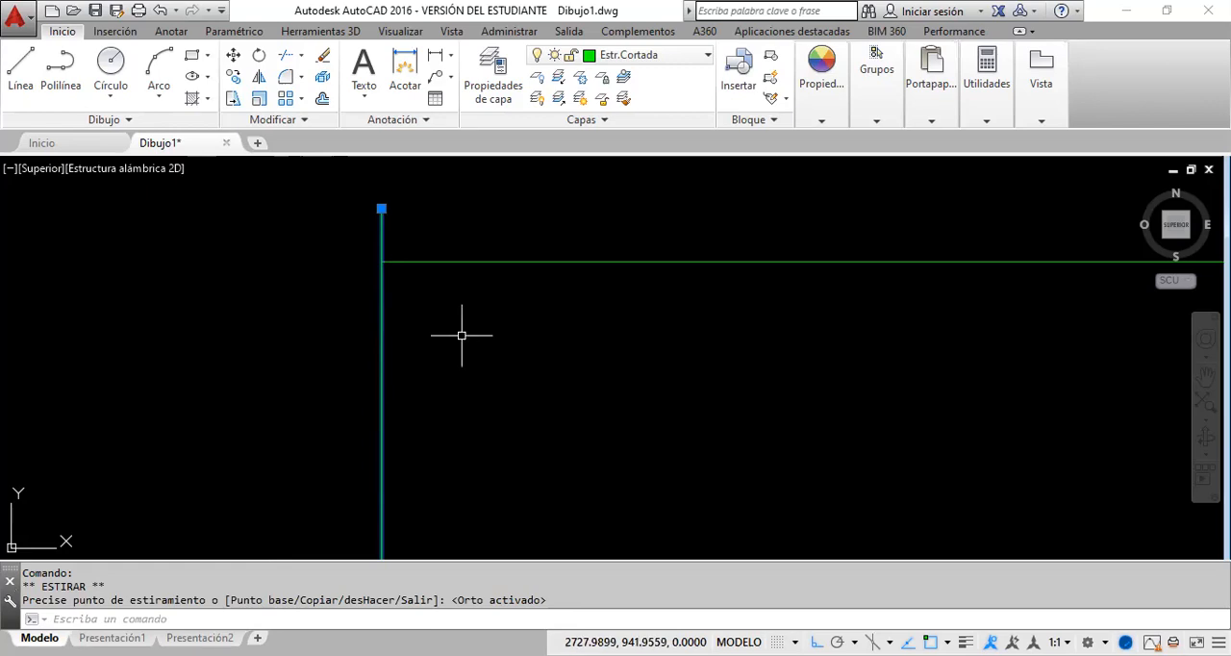
pyautogui.press('Escape')
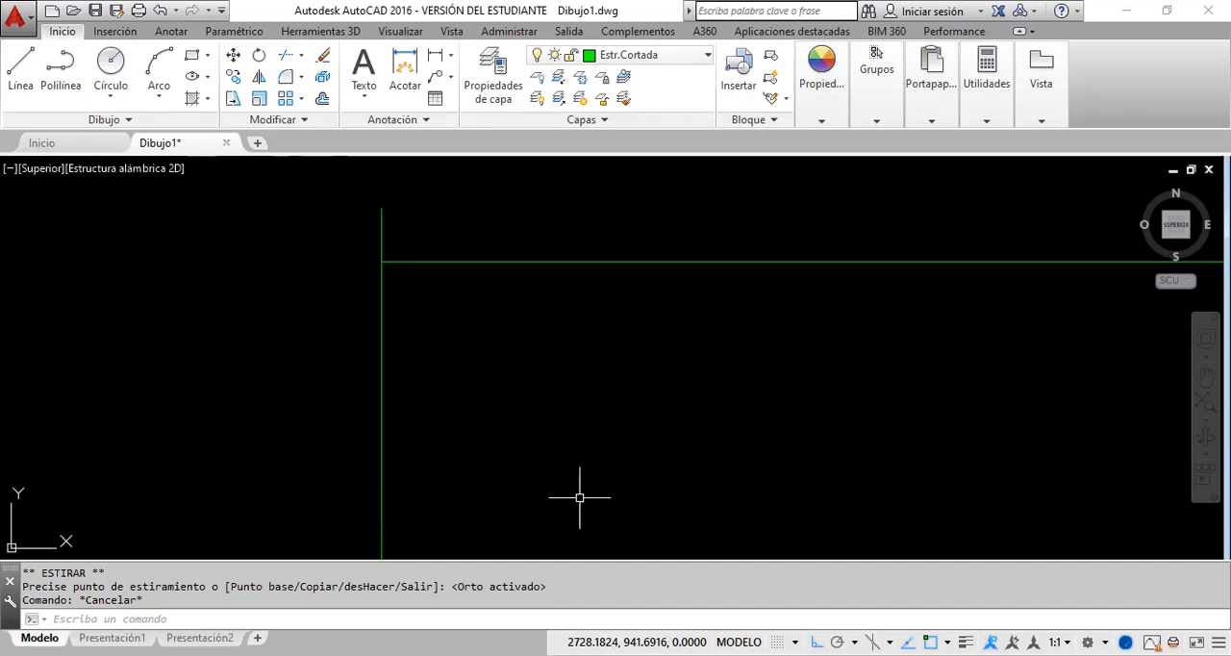
pyautogui.press('F8')
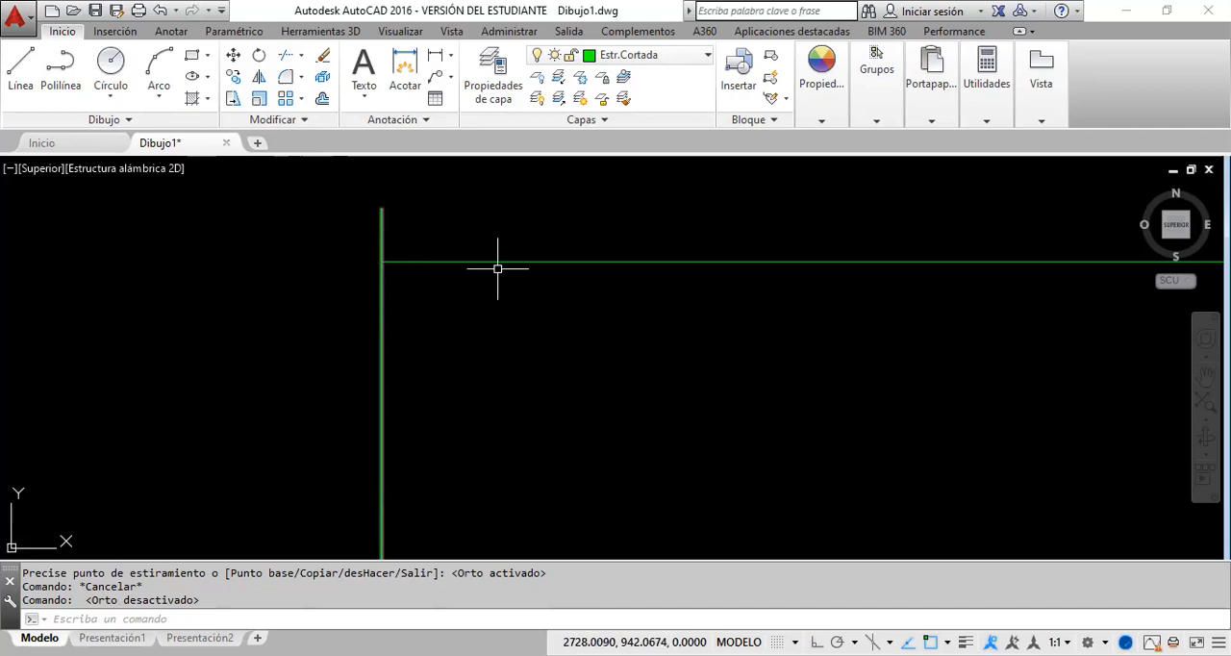
# Step: Stretch the upper end of the outer rectangle's right line to the top line's right endpoint, and undo the stretch
pyautogui.scroll(-2, 462, 266)
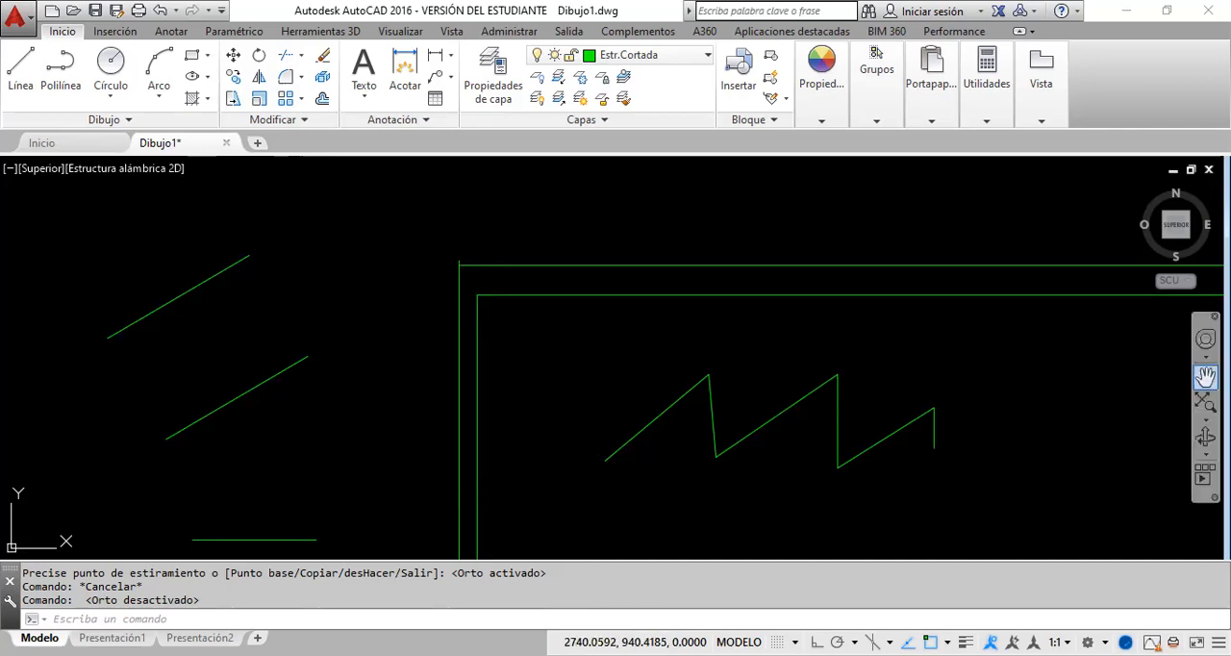
pyautogui.click(1205, 376)
pyautogui.moveTo(1105, 350)
pyautogui.mouseDown()
pyautogui.moveTo(616, 362)
pyautogui.moveTo(542, 340)
pyautogui.mouseUp()
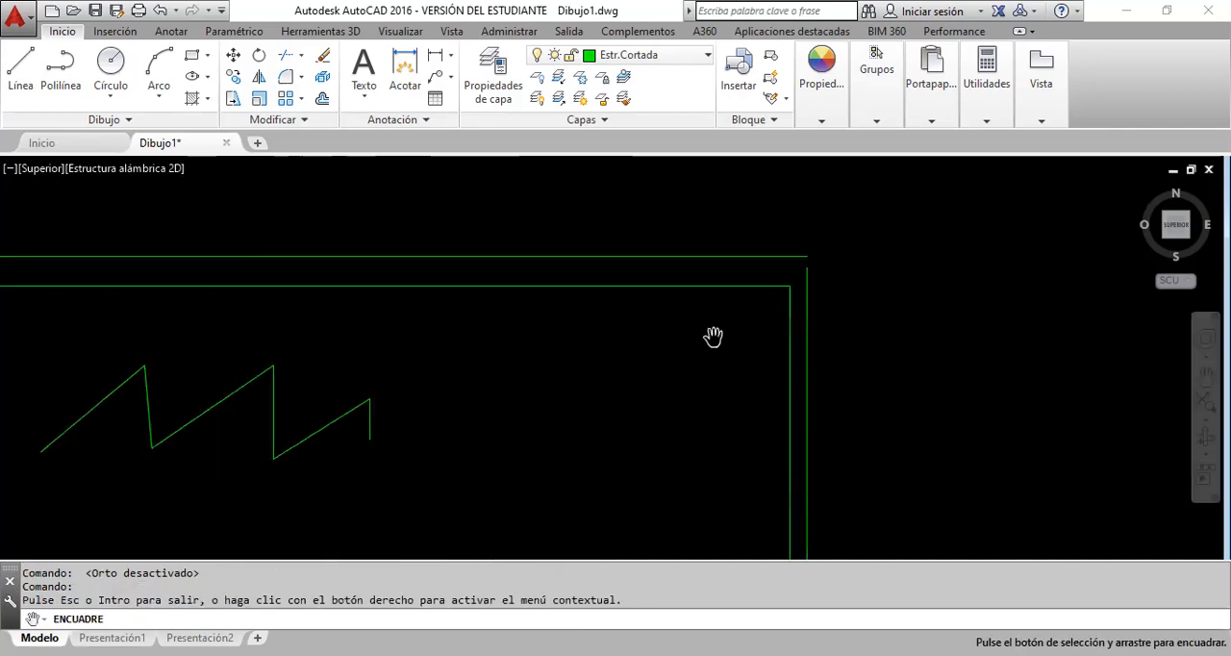
pyautogui.moveTo(805, 289); pyautogui.dragTo(655, 345)
pyautogui.scroll(2, 655, 345)
pyautogui.scroll(4, 655, 343)
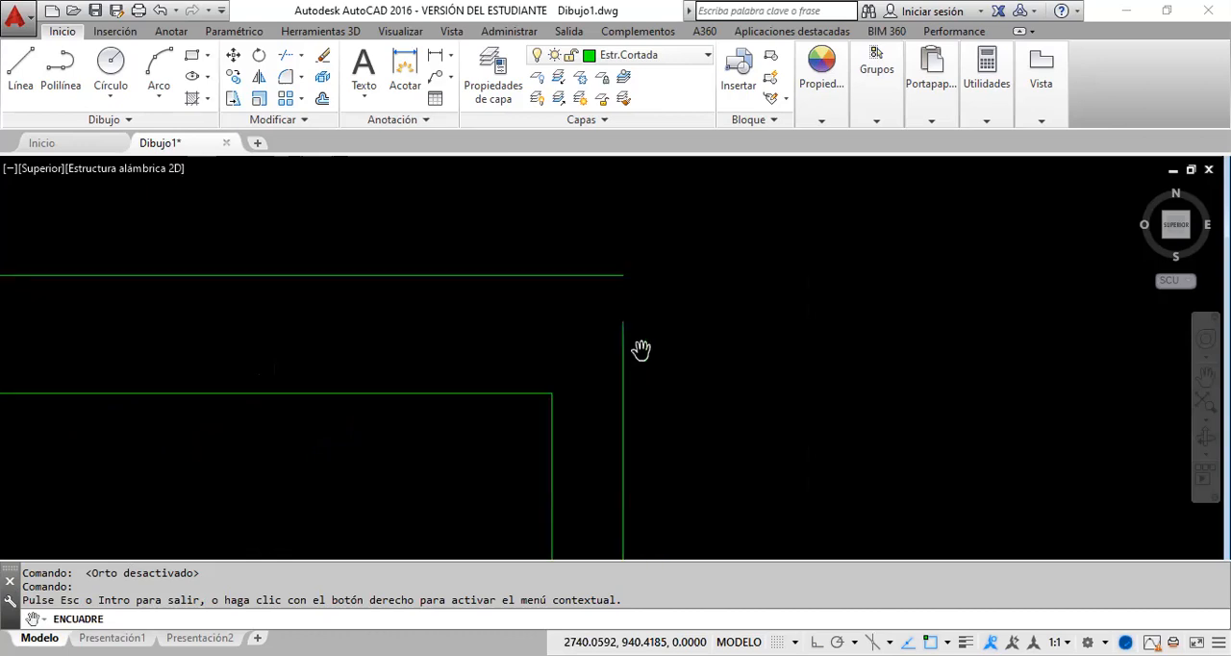
pyautogui.scroll(2, 675, 305)
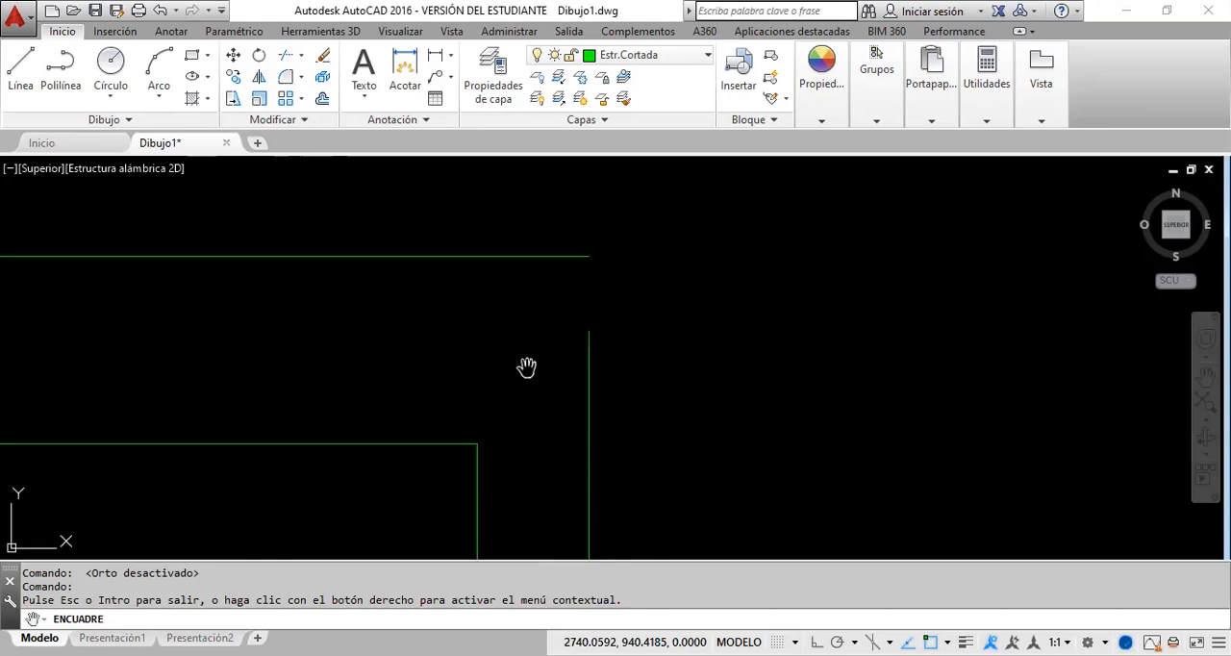
pyautogui.rightClick(468, 348)
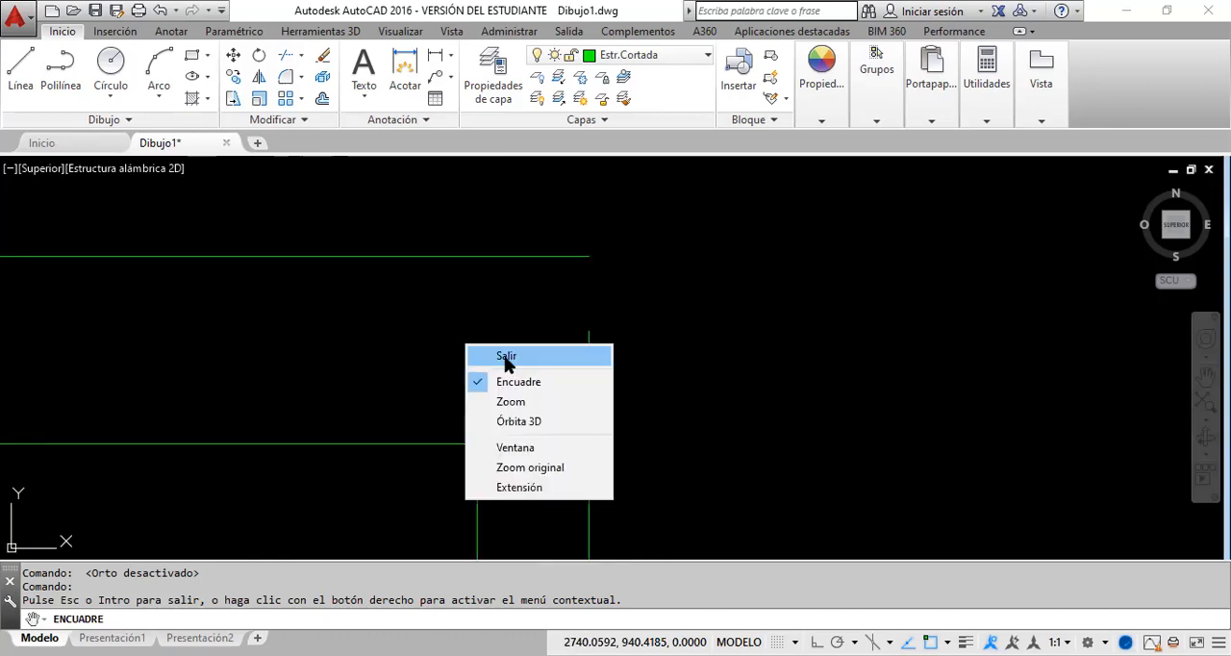
pyautogui.click(505, 356)
pyautogui.click(598, 364)
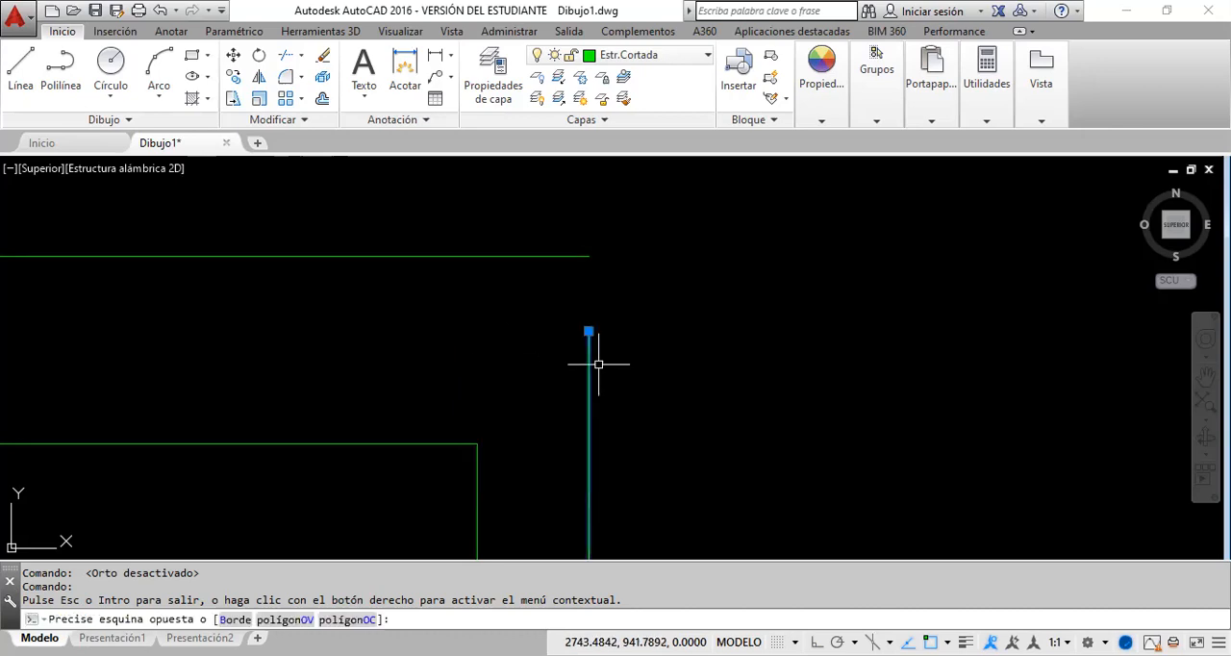
pyautogui.click(582, 330)
pyautogui.click(588, 330)
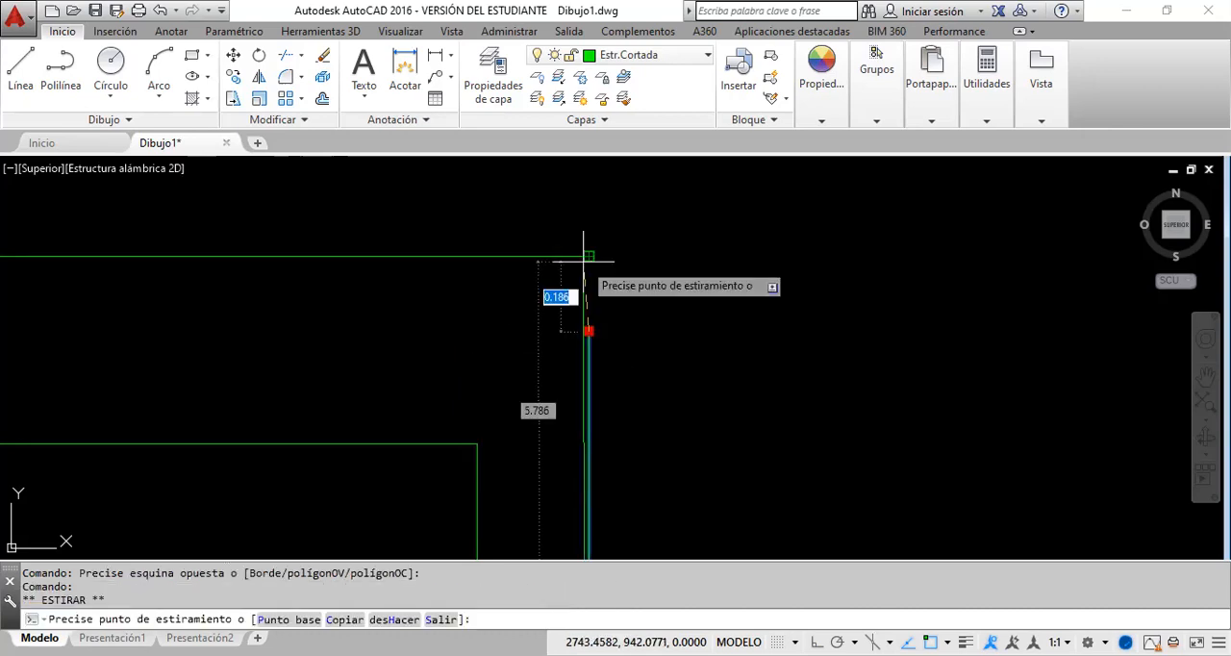
pyautogui.click(584, 258)
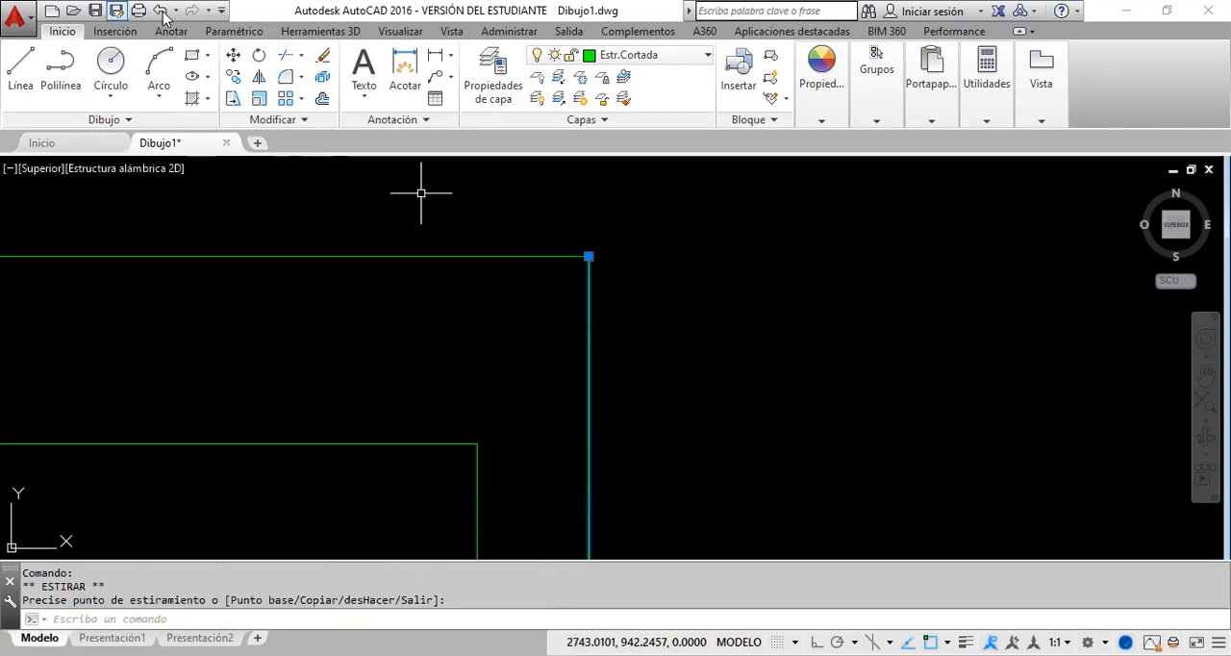
pyautogui.click(161, 11)
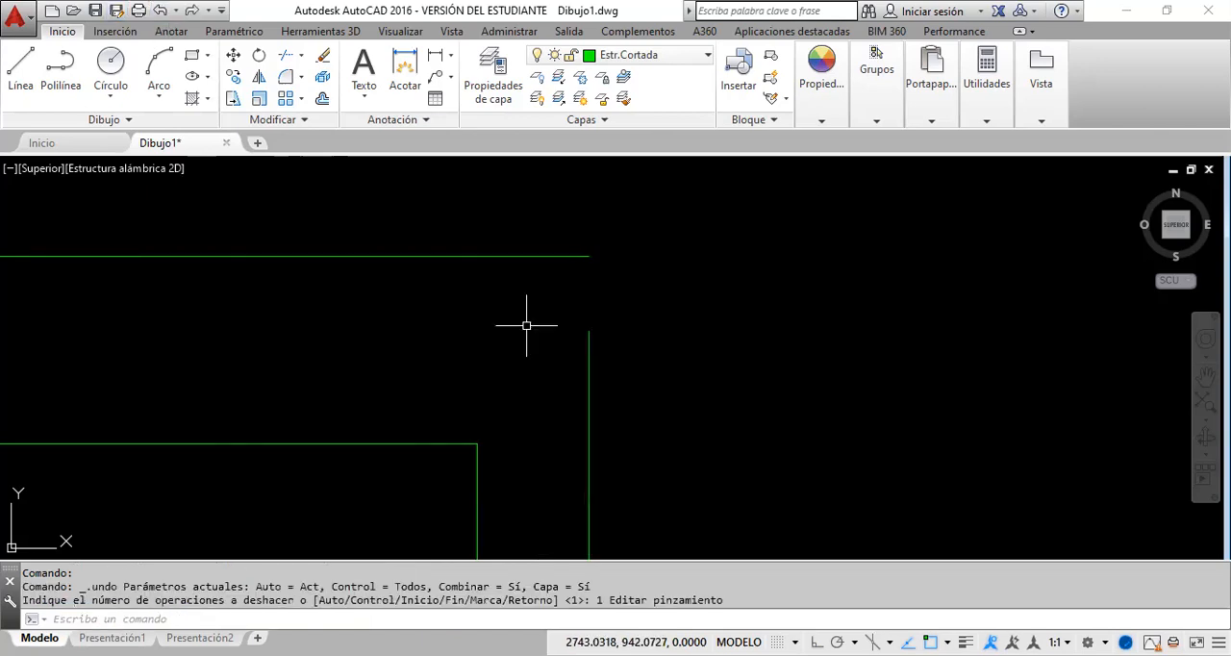
# Step: Stretch the upper end of the outer rectangle's right line by the relative offset @0,.2 and clear the selection
pyautogui.click(505, 354)
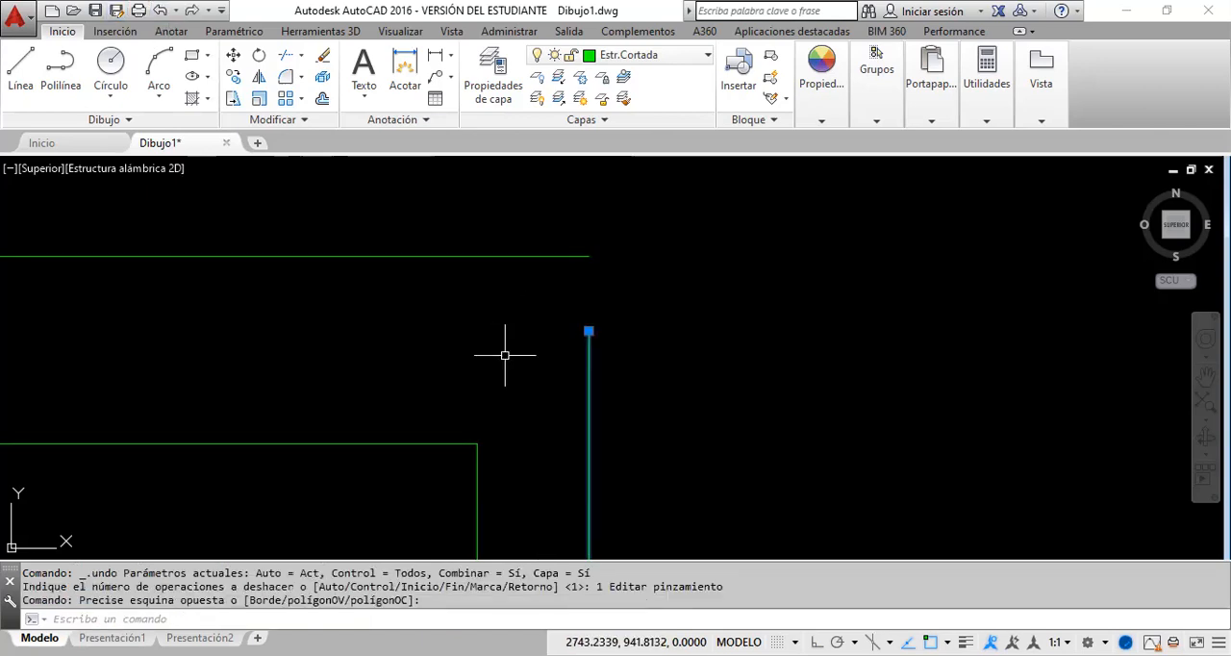
pyautogui.click(589, 331)
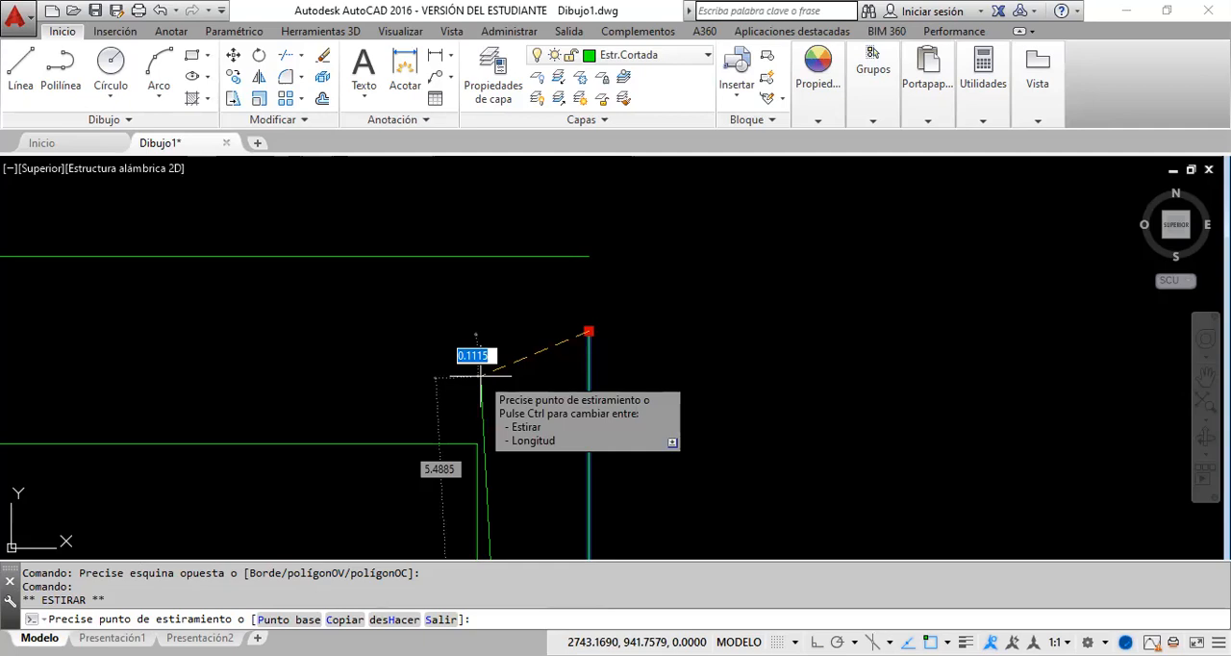
pyautogui.press('Escape')
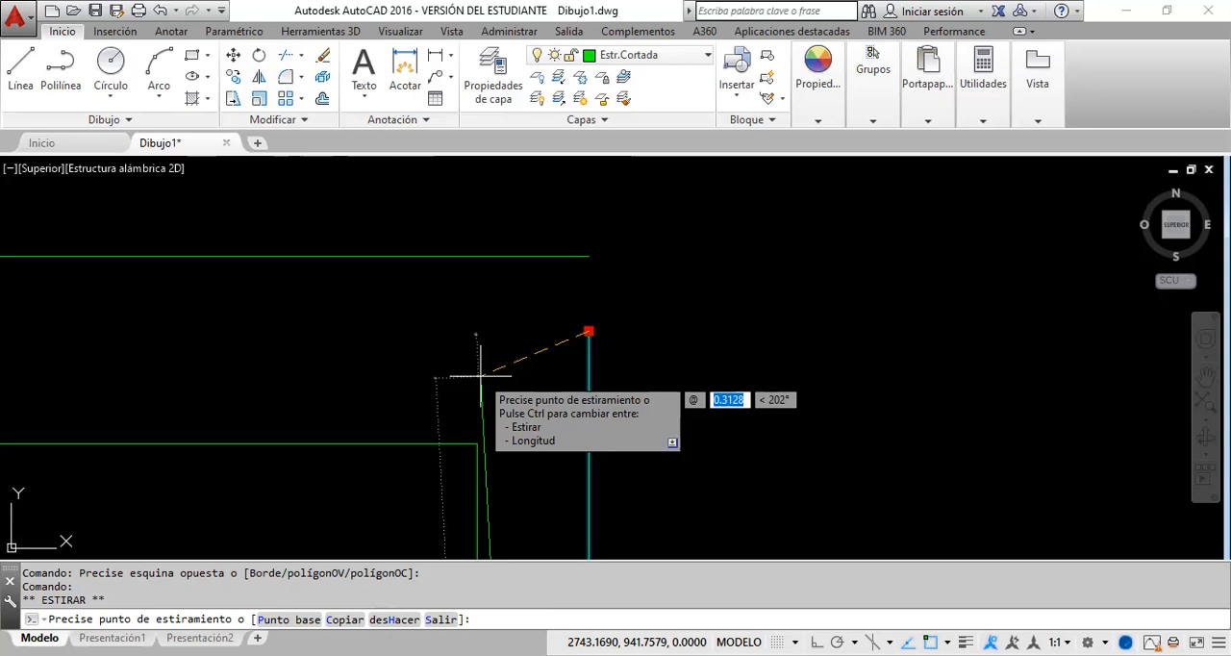
pyautogui.write('0')
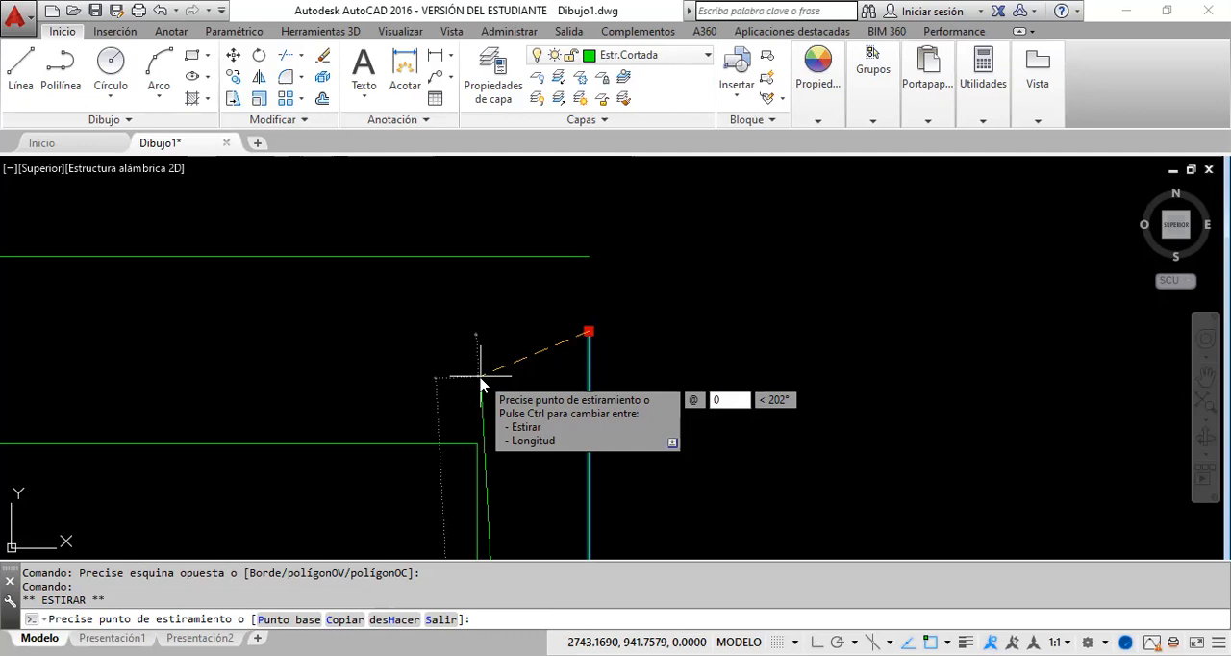
pyautogui.press('Tab')
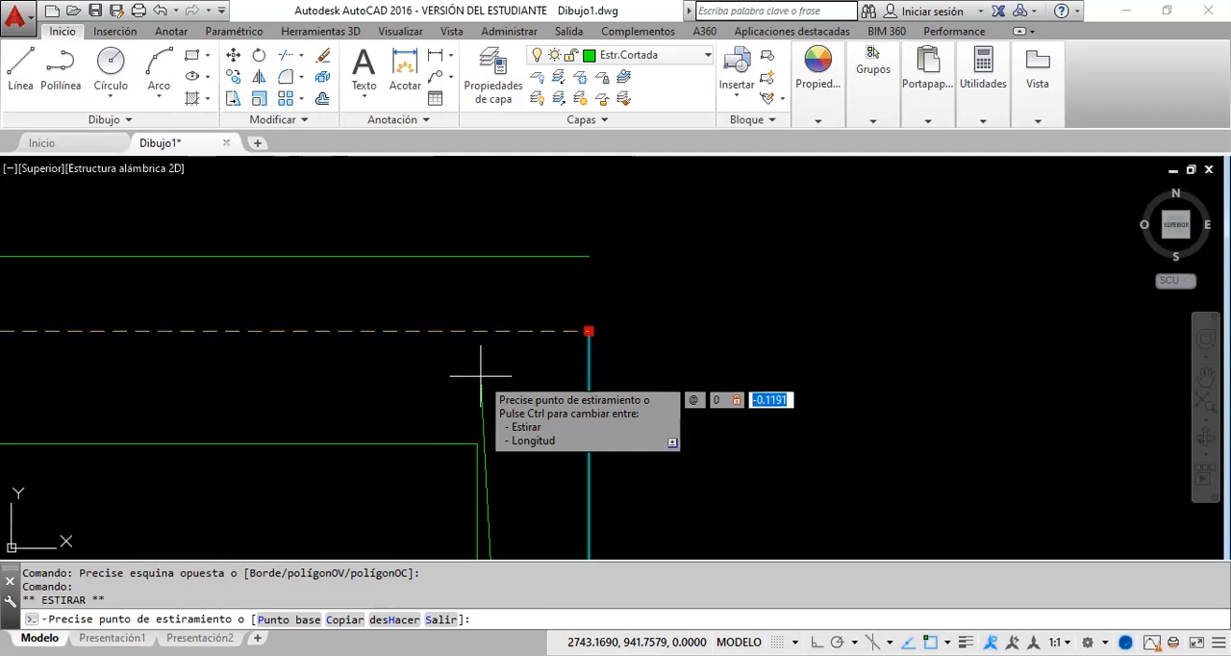
pyautogui.write('.2')
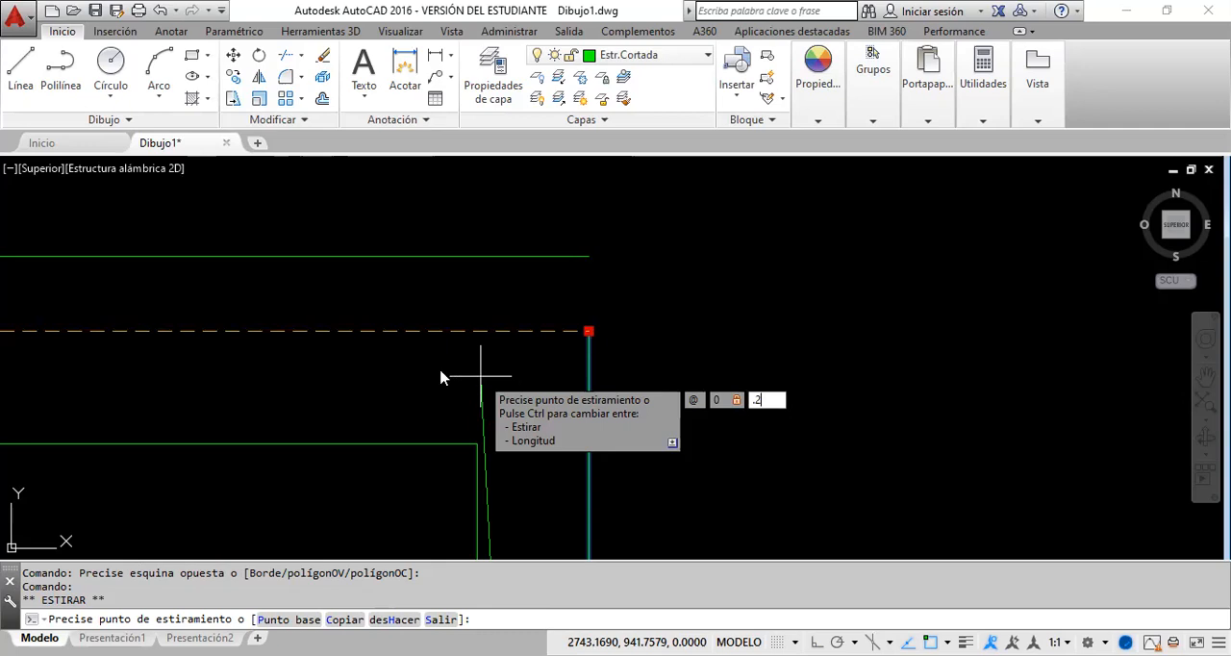
pyautogui.press('Return')
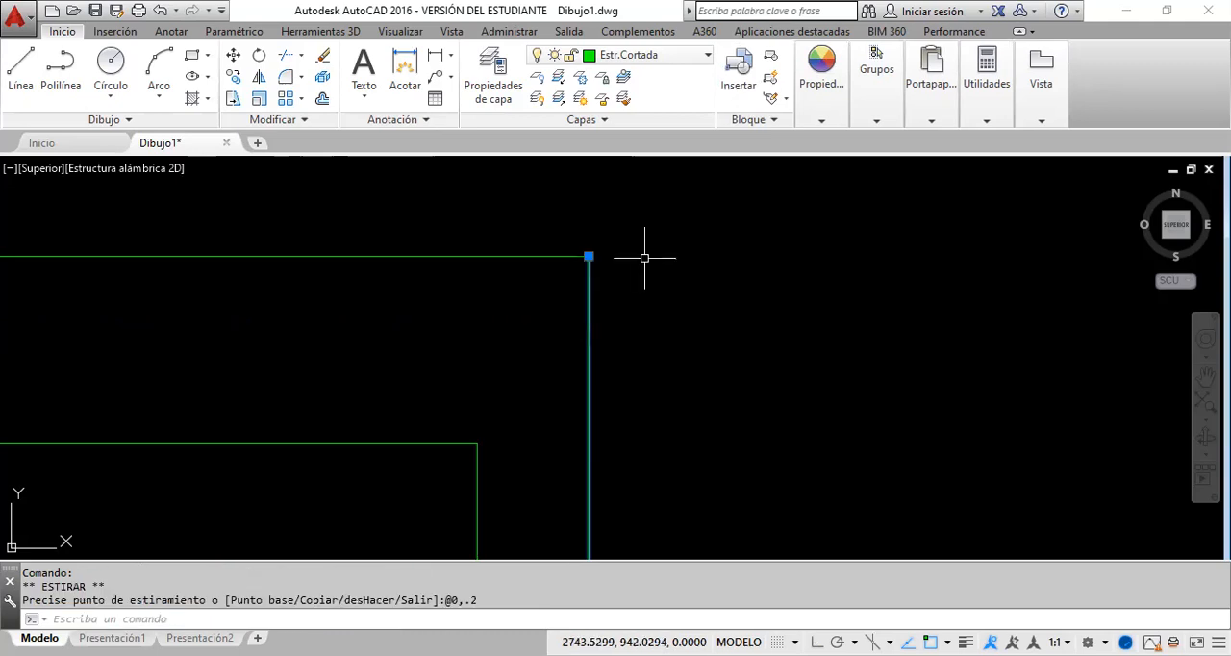
pyautogui.scroll(4, 573, 230)
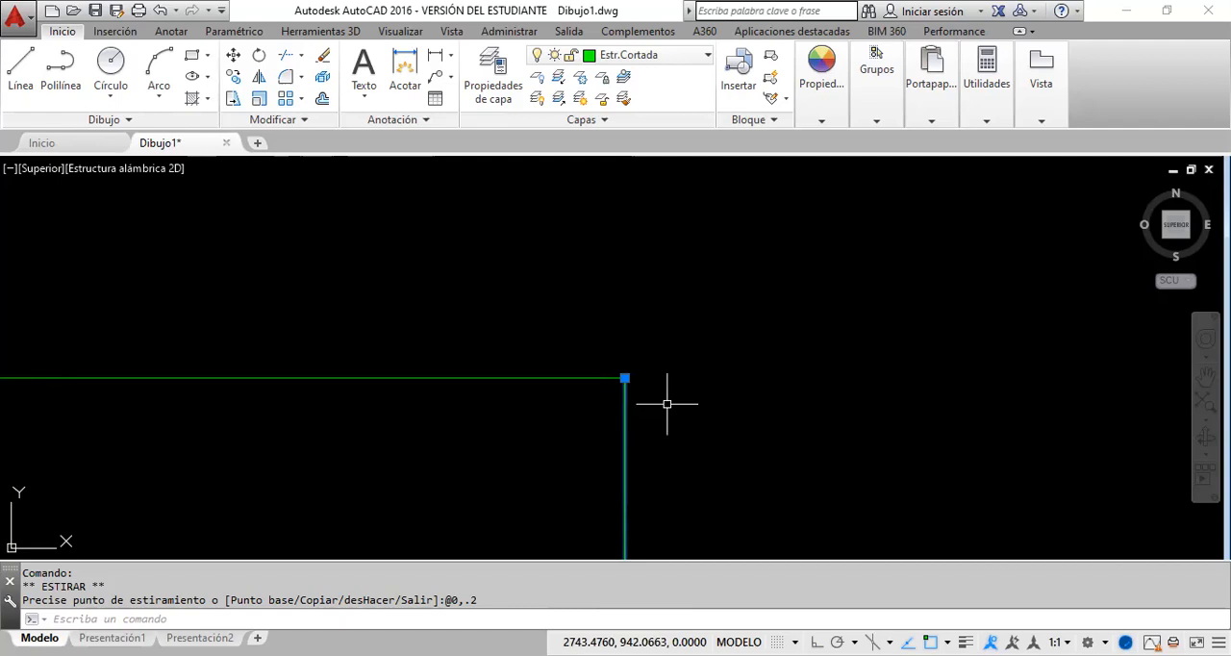
pyautogui.press('Escape')
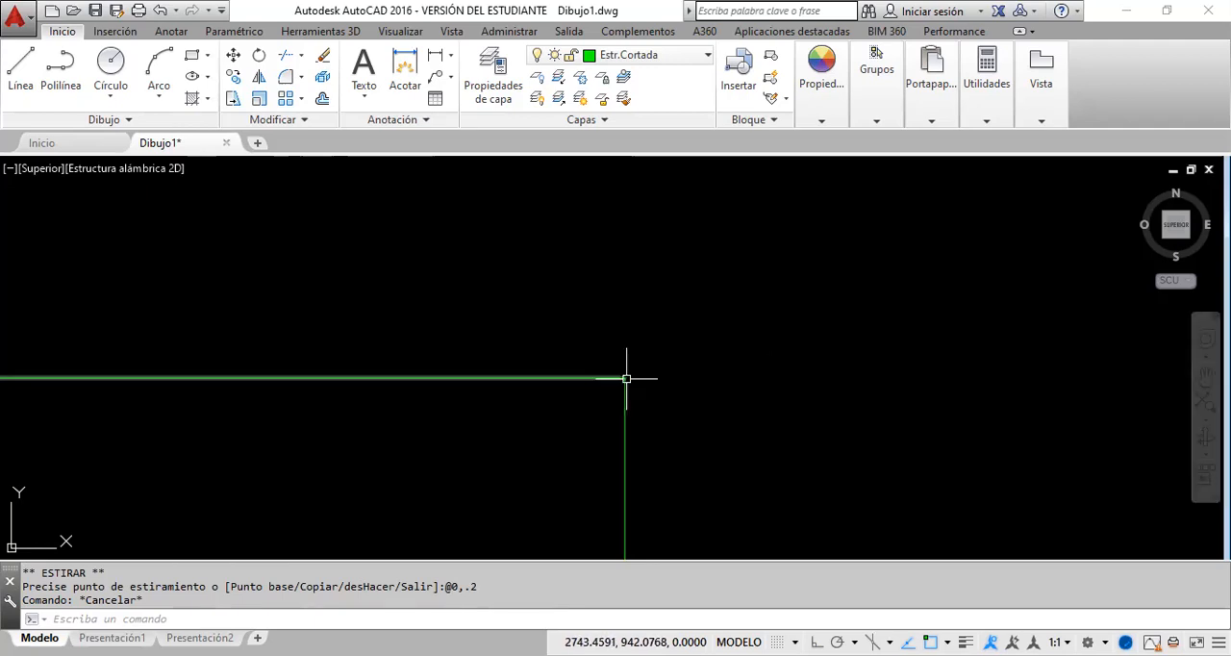
# Step: Examine the outer rectangle's upper right corner and the double-line floor plan as a whole
pyautogui.click(1205, 376)
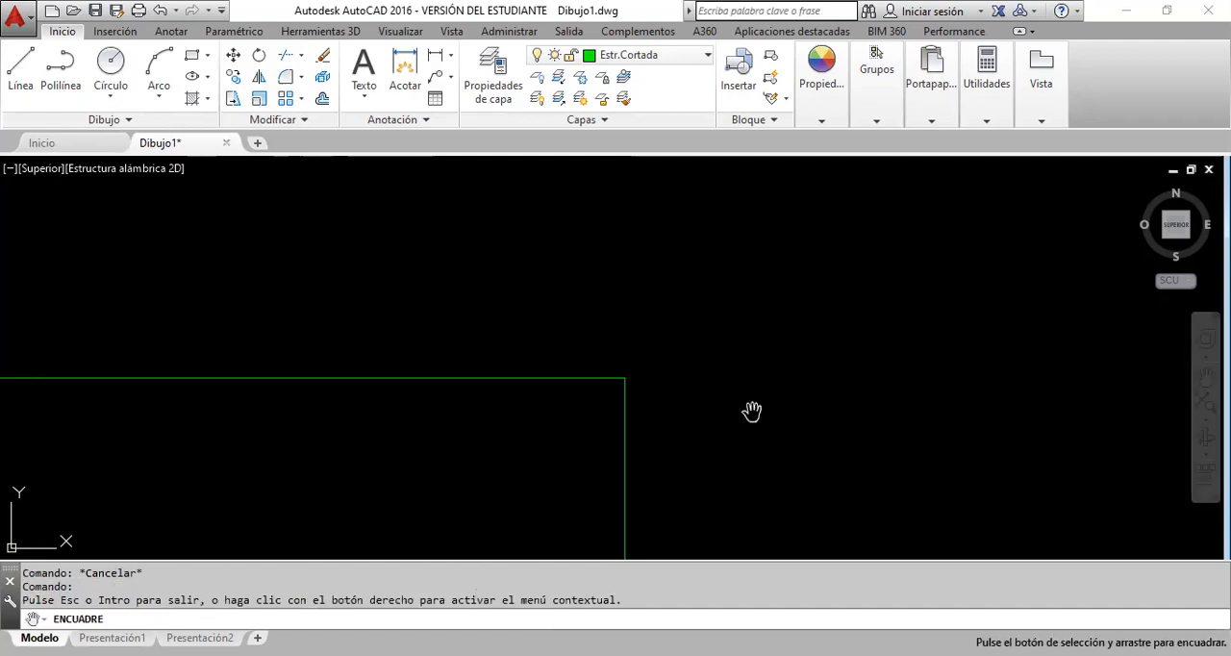
pyautogui.moveTo(632, 402); pyautogui.dragTo(678, 352)
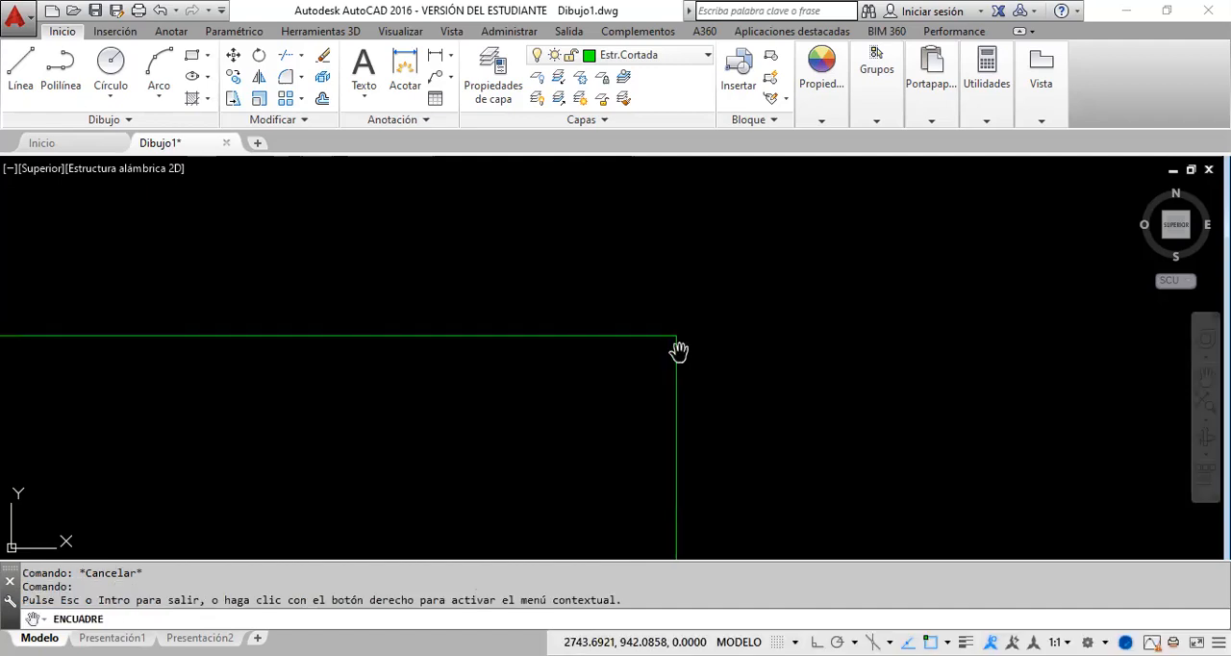
pyautogui.moveTo(561, 352)
pyautogui.mouseDown()
pyautogui.moveTo(563, 417)
pyautogui.moveTo(852, 366)
pyautogui.mouseUp()
pyautogui.scroll(-3, 564, 415)
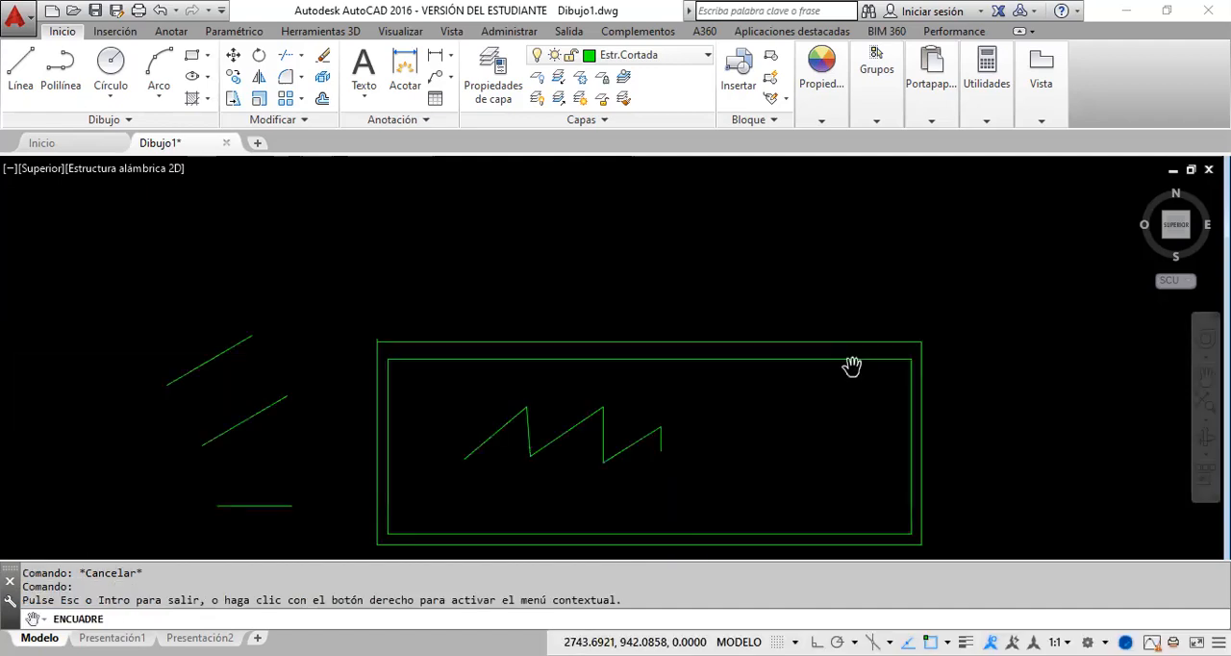
pyautogui.moveTo(719, 381); pyautogui.dragTo(660, 397)
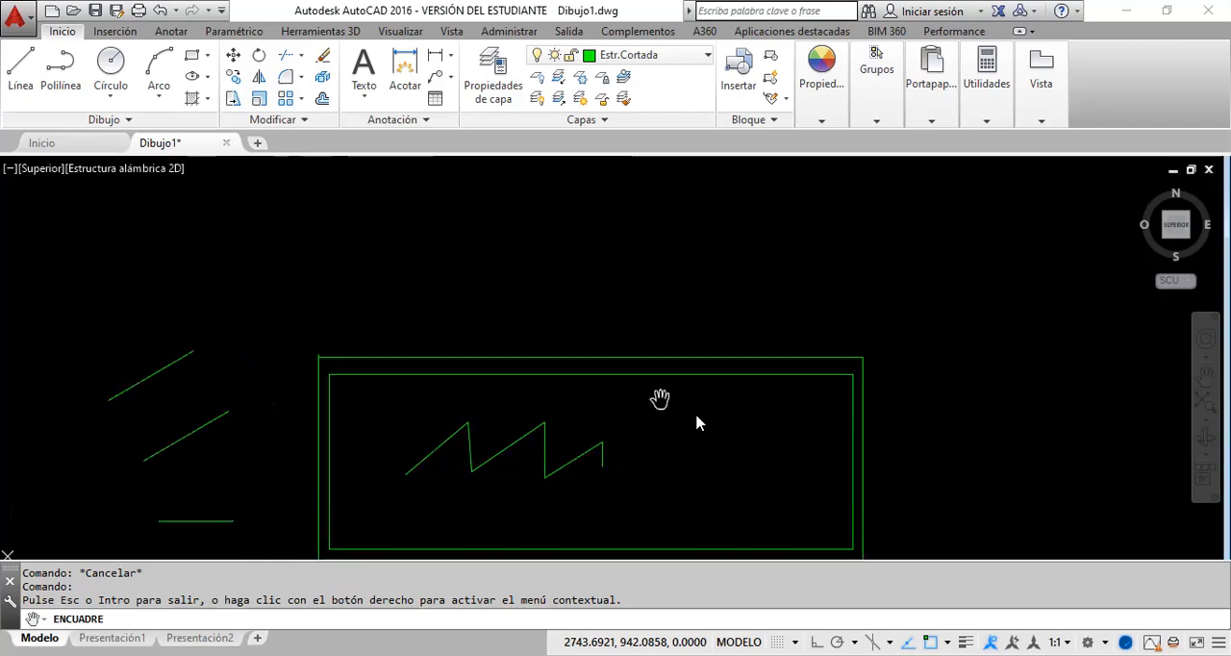
pyautogui.press('Escape')
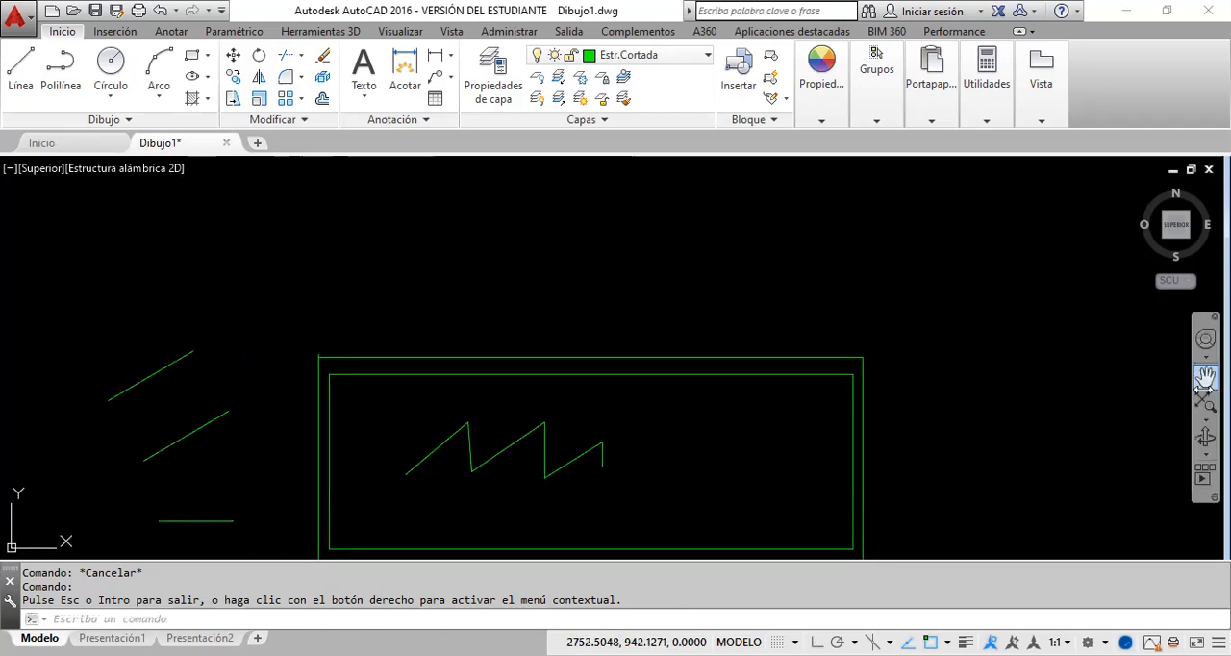
pyautogui.moveTo(920, 395); pyautogui.dragTo(916, 396, button='middle')
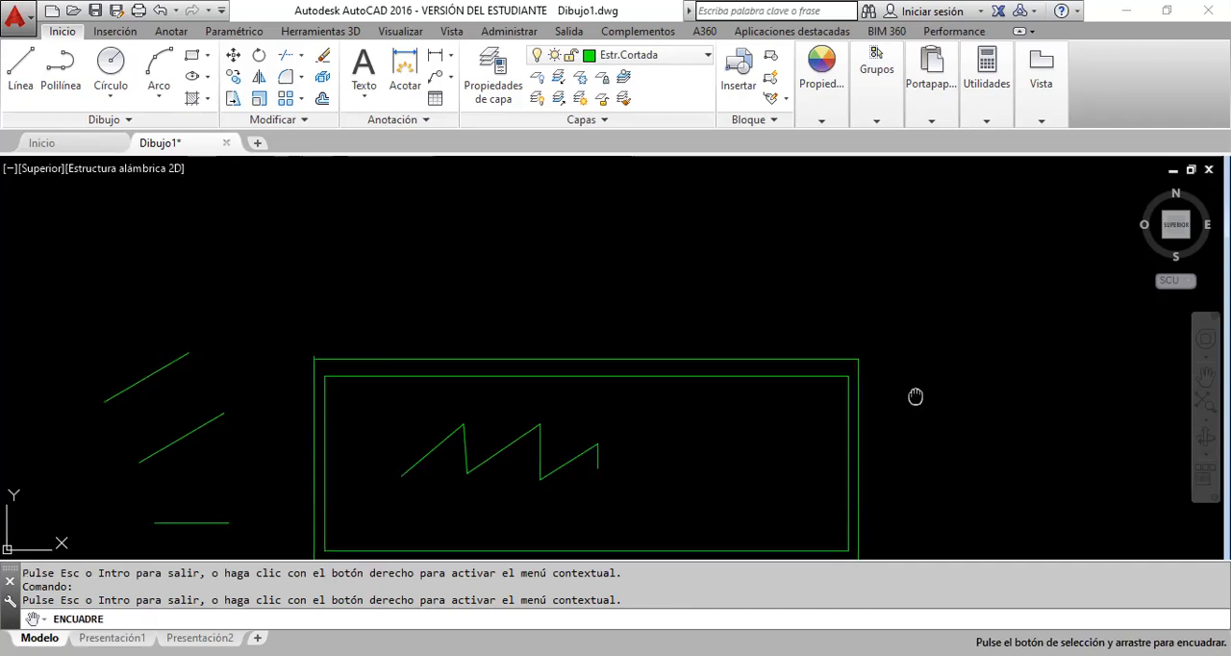
pyautogui.moveTo(916, 396); pyautogui.dragTo(633, 364)
pyautogui.scroll(5, 633, 365)
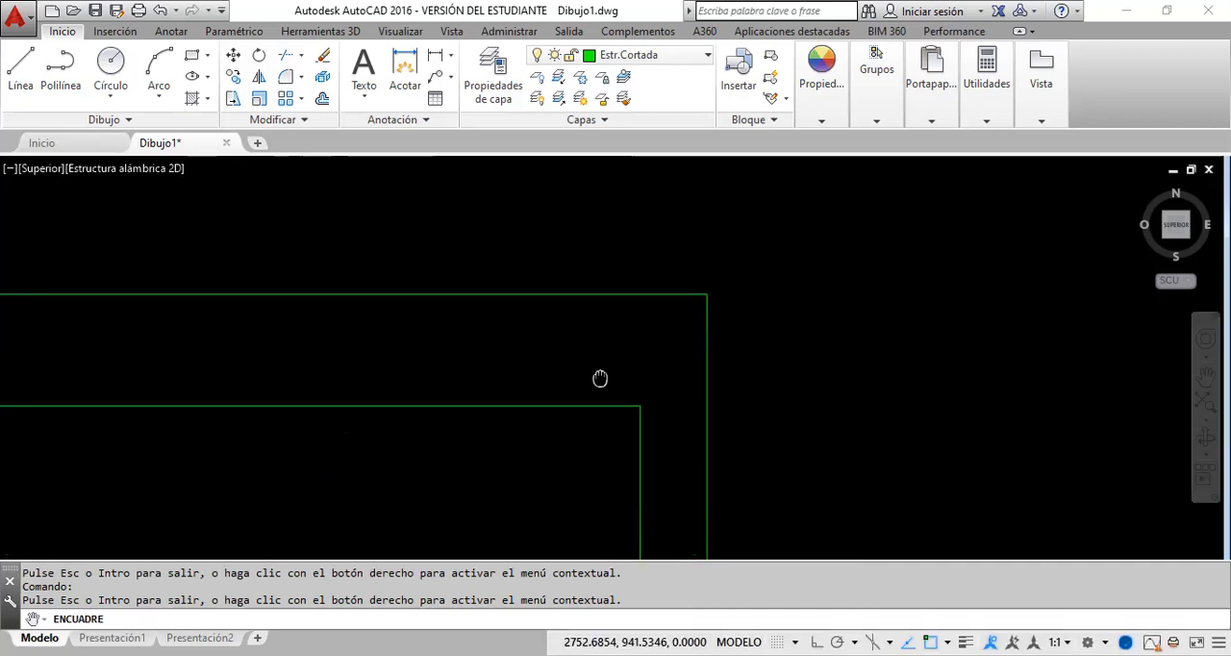
pyautogui.rightClick(799, 373)
pyautogui.press('Escape')
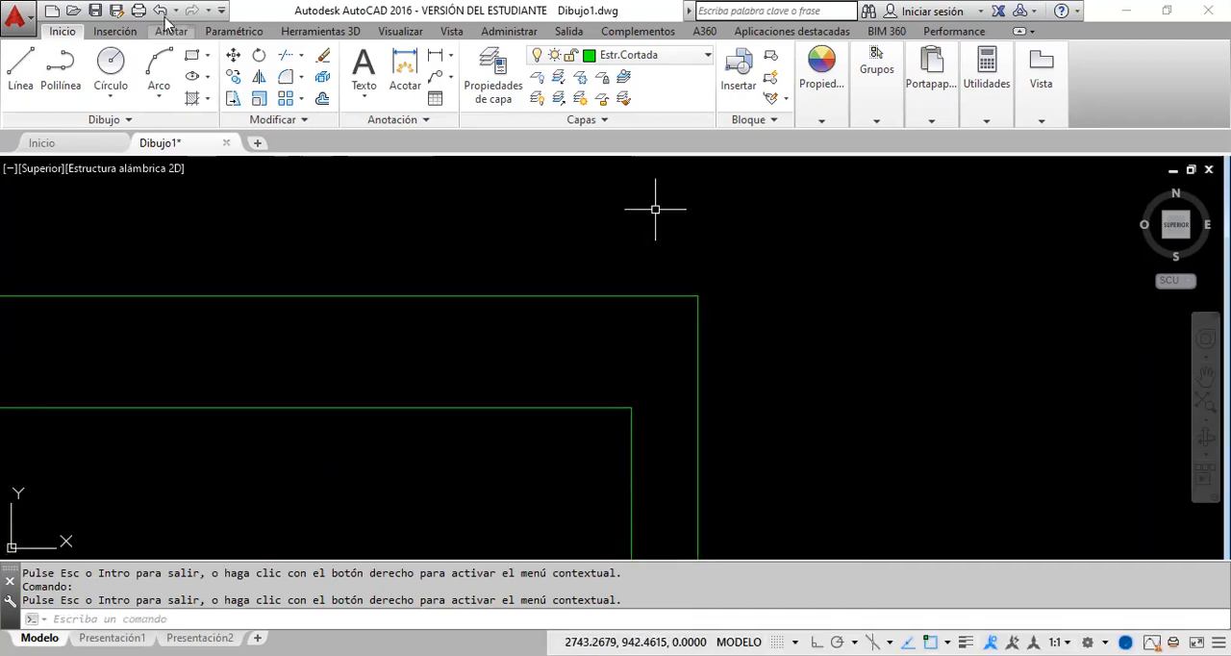
# Step: Undo the recent view changes and the stretch of the outer rectangle's right line
pyautogui.click(161, 14)
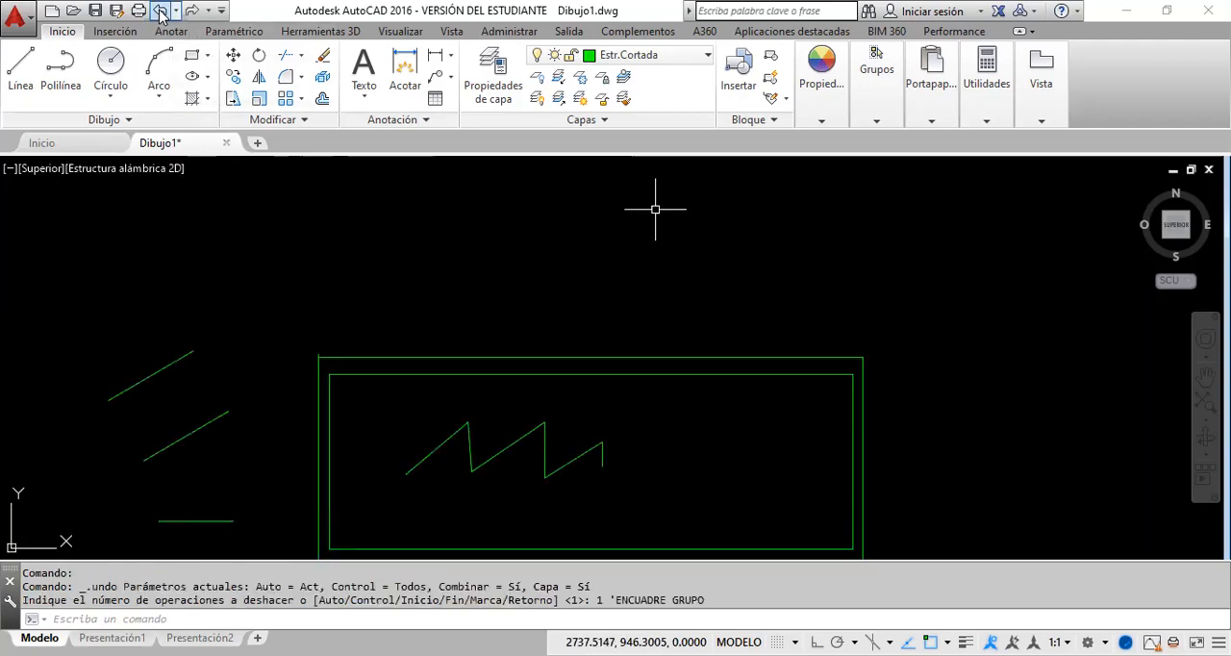
pyautogui.click(160, 13)
pyautogui.click(161, 13)
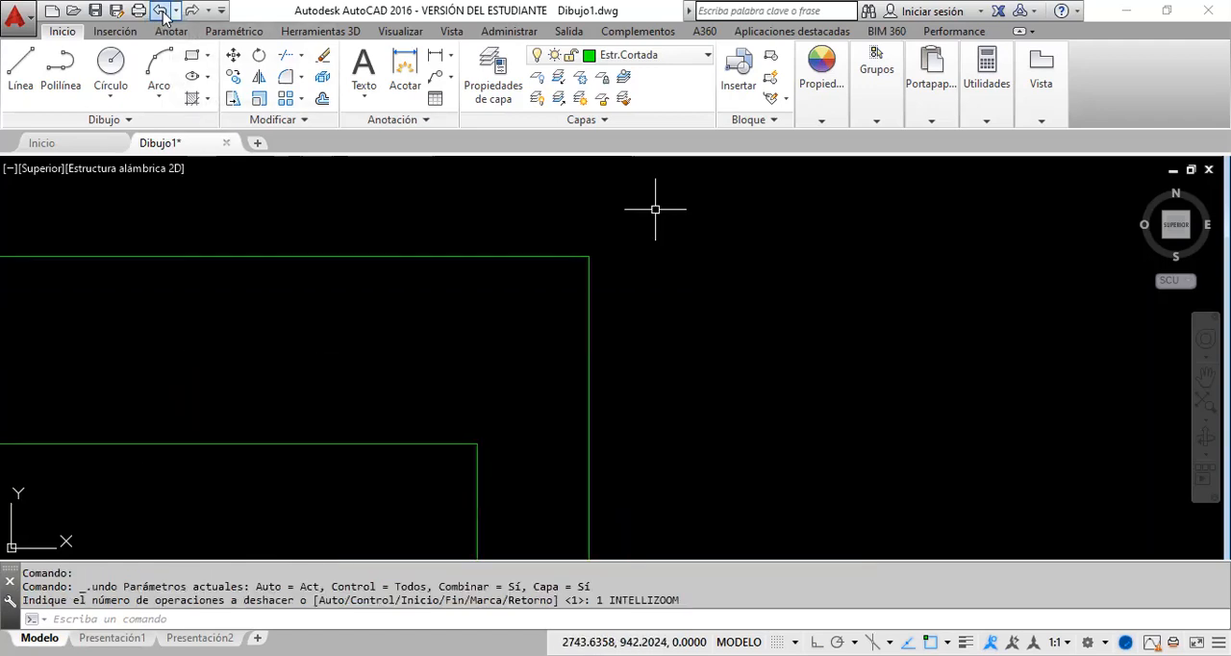
pyautogui.click(161, 13)
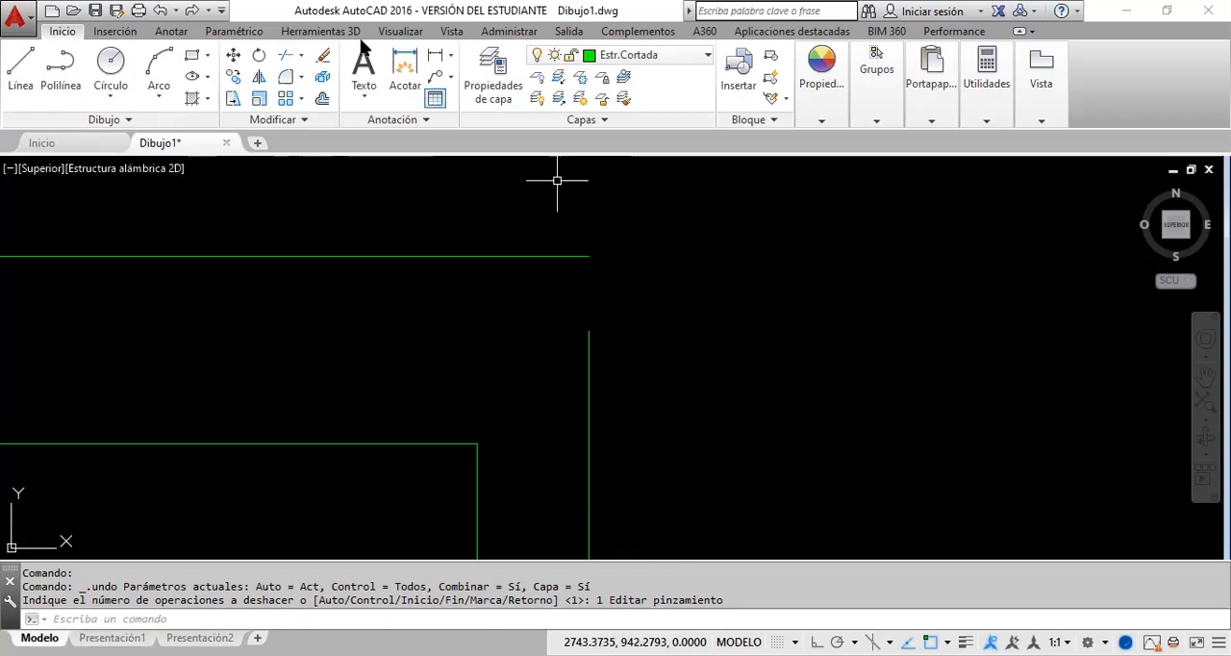
pyautogui.click(302, 57)
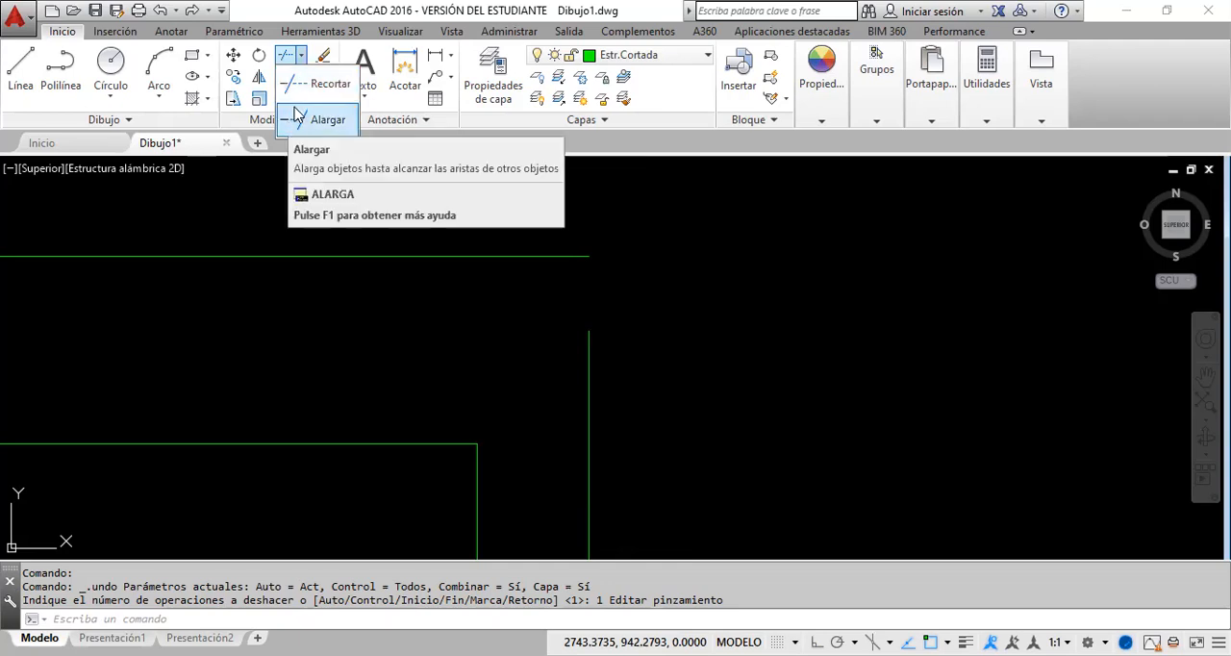
pyautogui.click(292, 61)
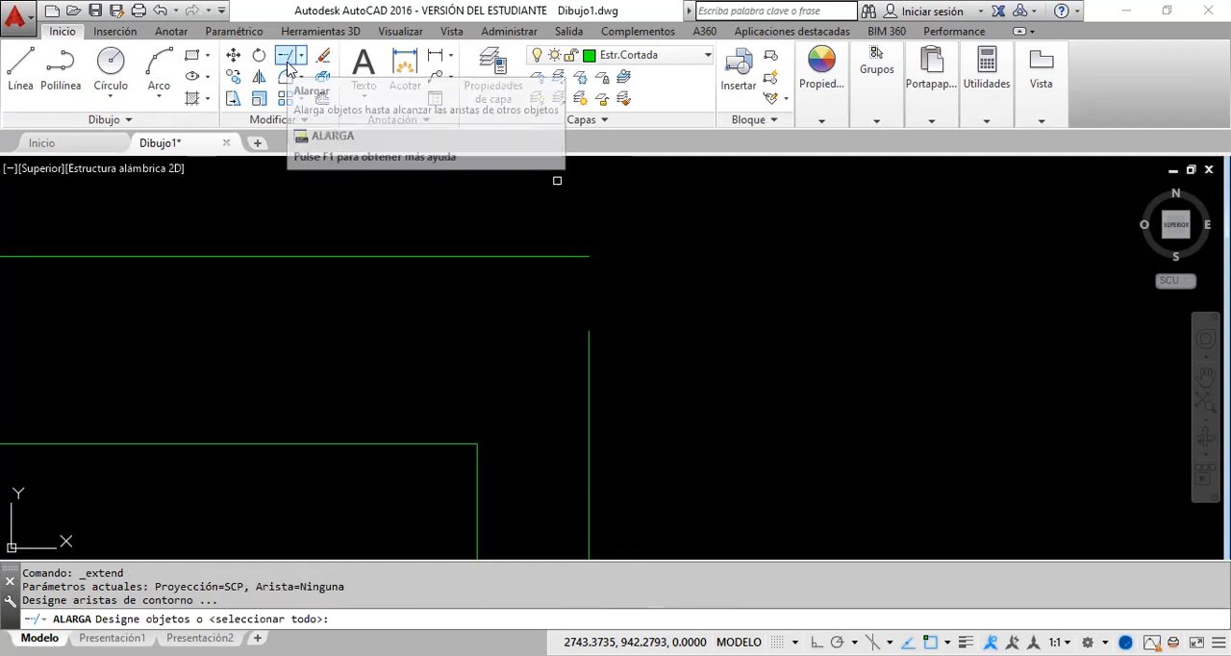
pyautogui.press('Escape')
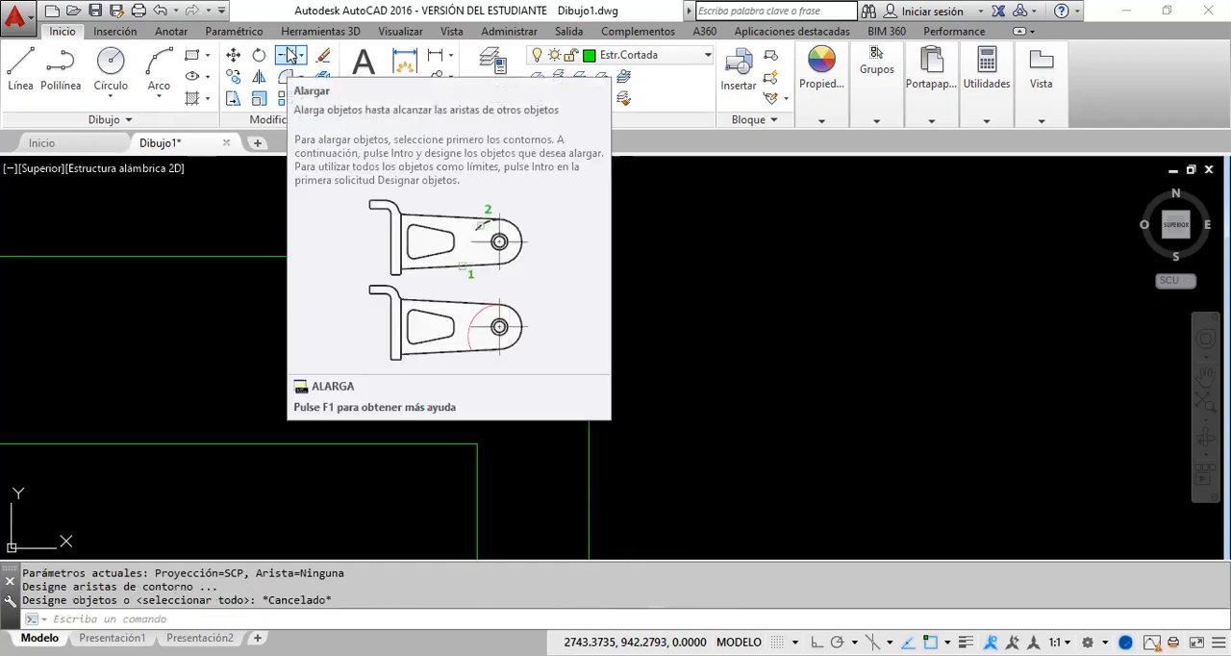
# Step: Extend the right lines of the outer and inner rectangles up to the outer rectangle's top line
pyautogui.click(286, 60)
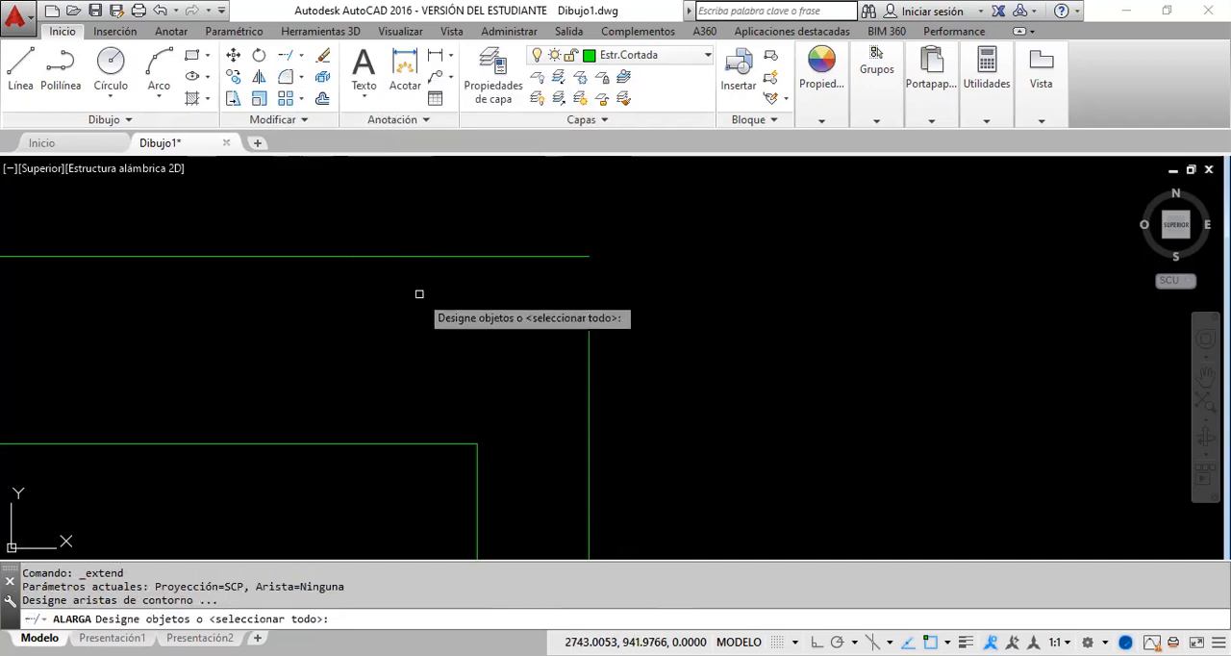
pyautogui.click(418, 294)
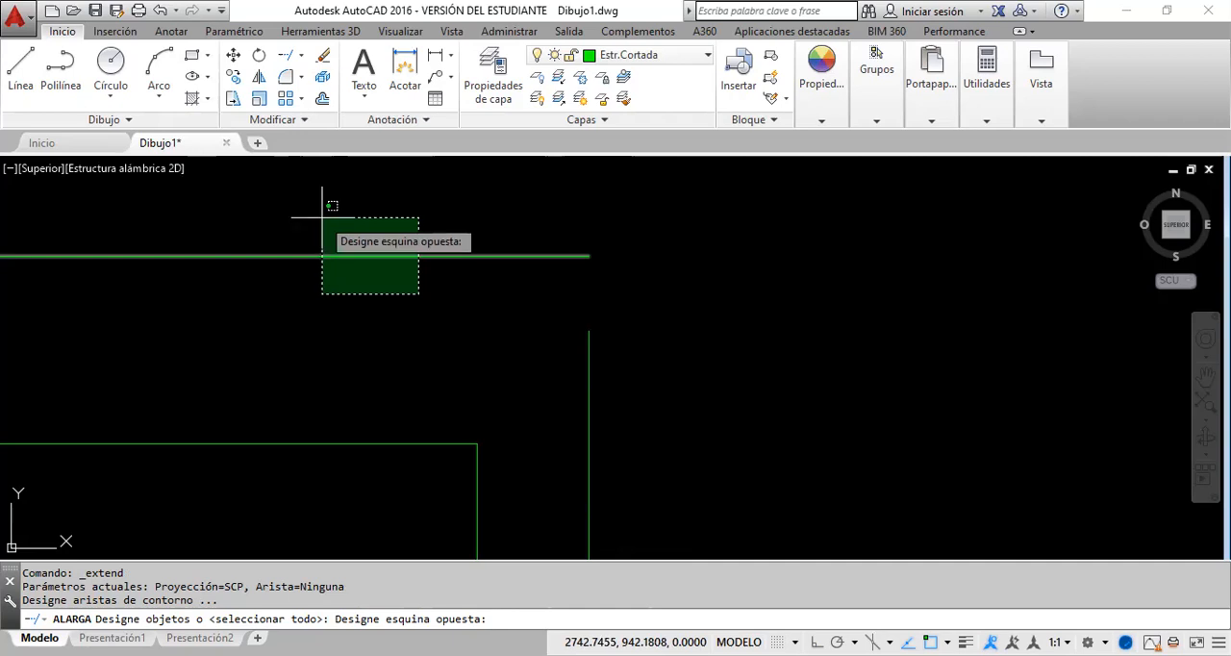
pyautogui.click(322, 217)
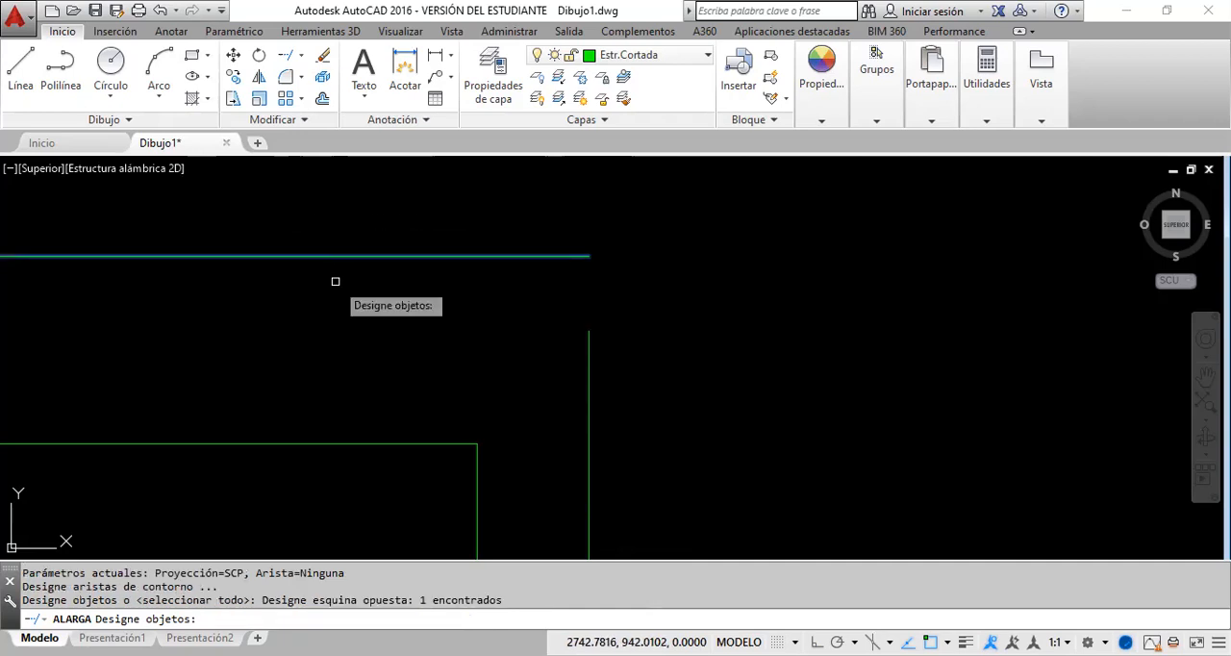
pyautogui.press('Return')
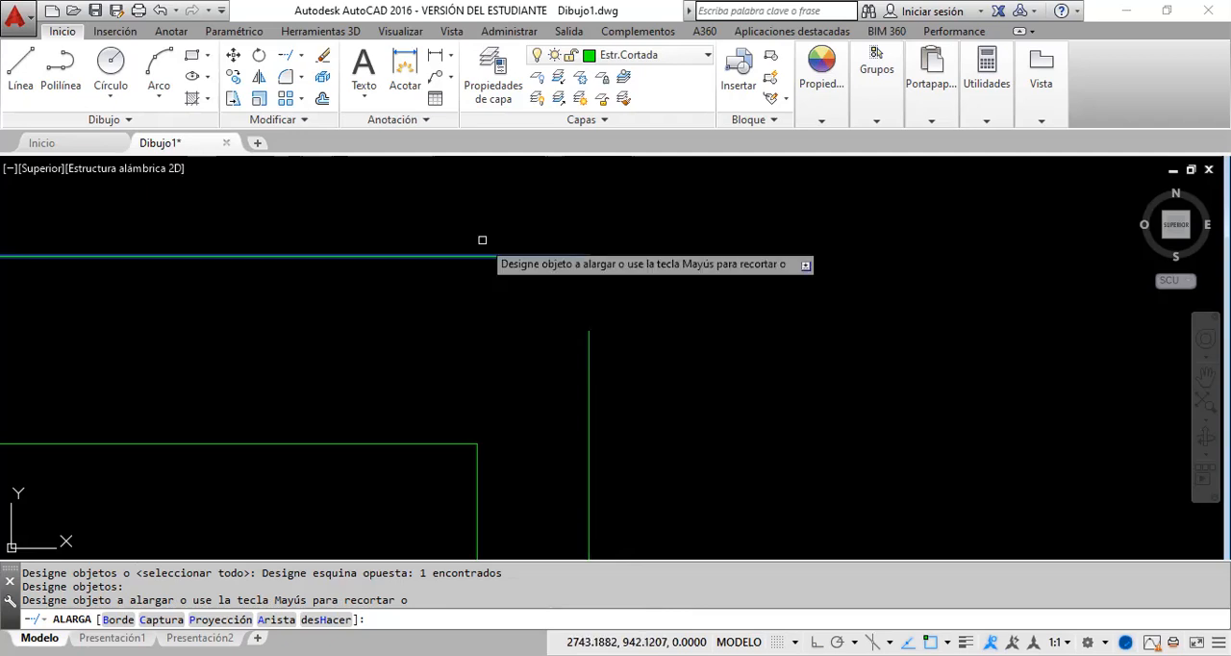
pyautogui.scroll(-2, 539, 333)
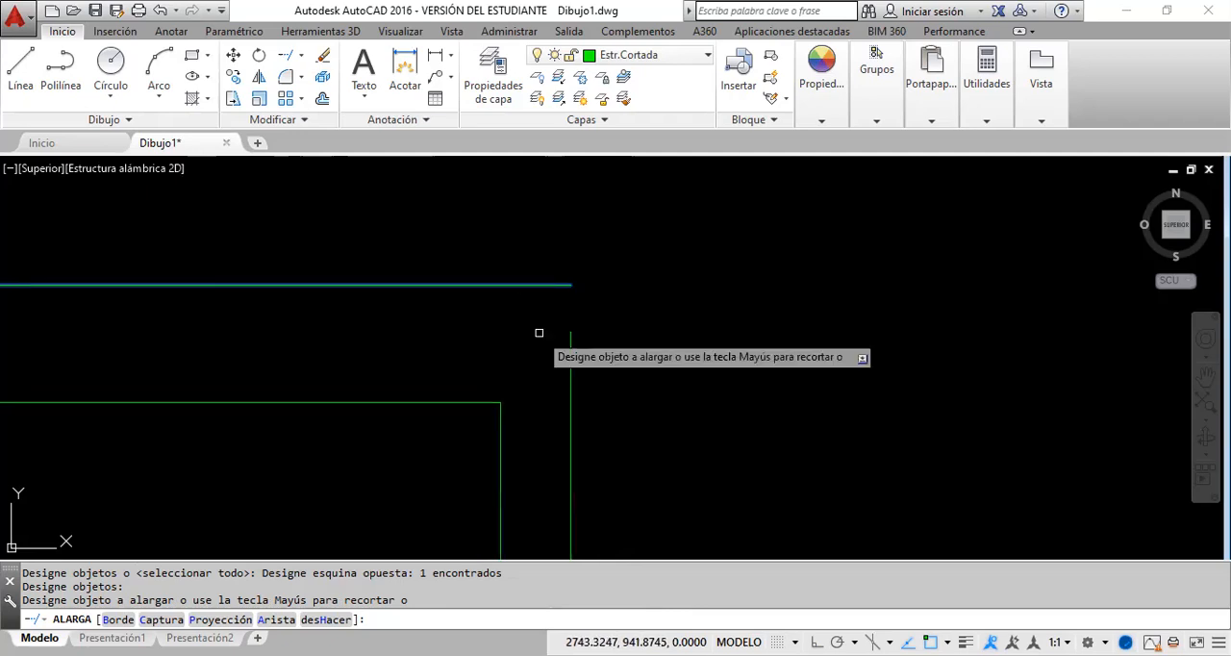
pyautogui.scroll(-1, 540, 334)
pyautogui.click(601, 483)
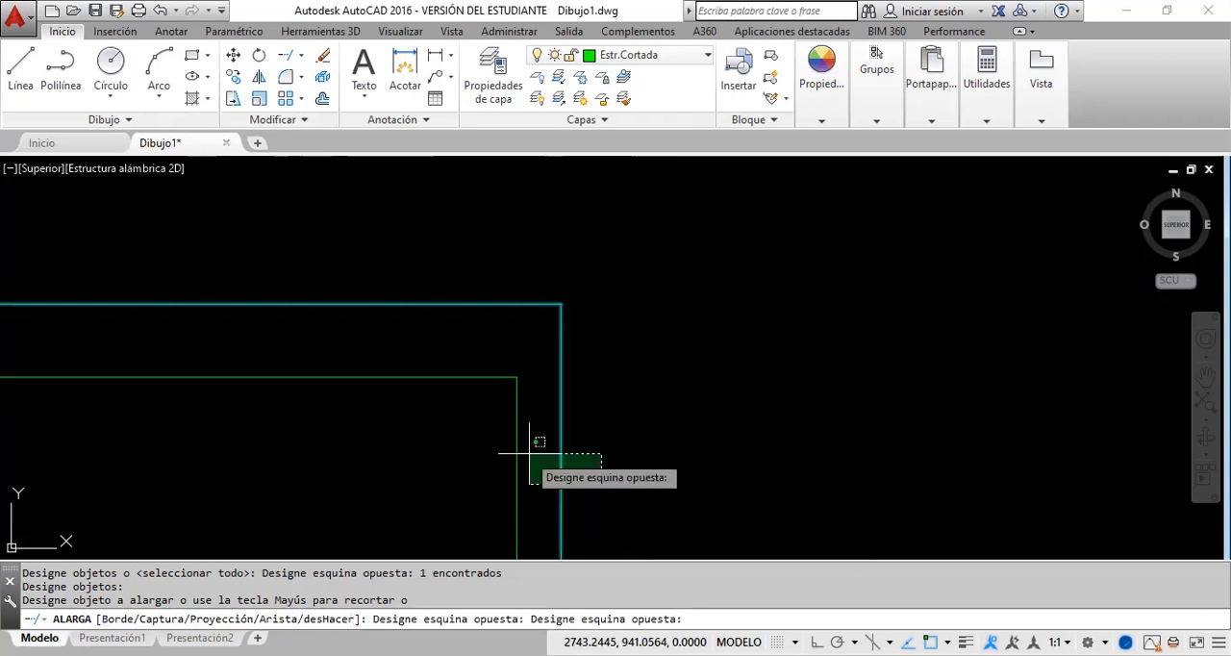
pyautogui.click(474, 448)
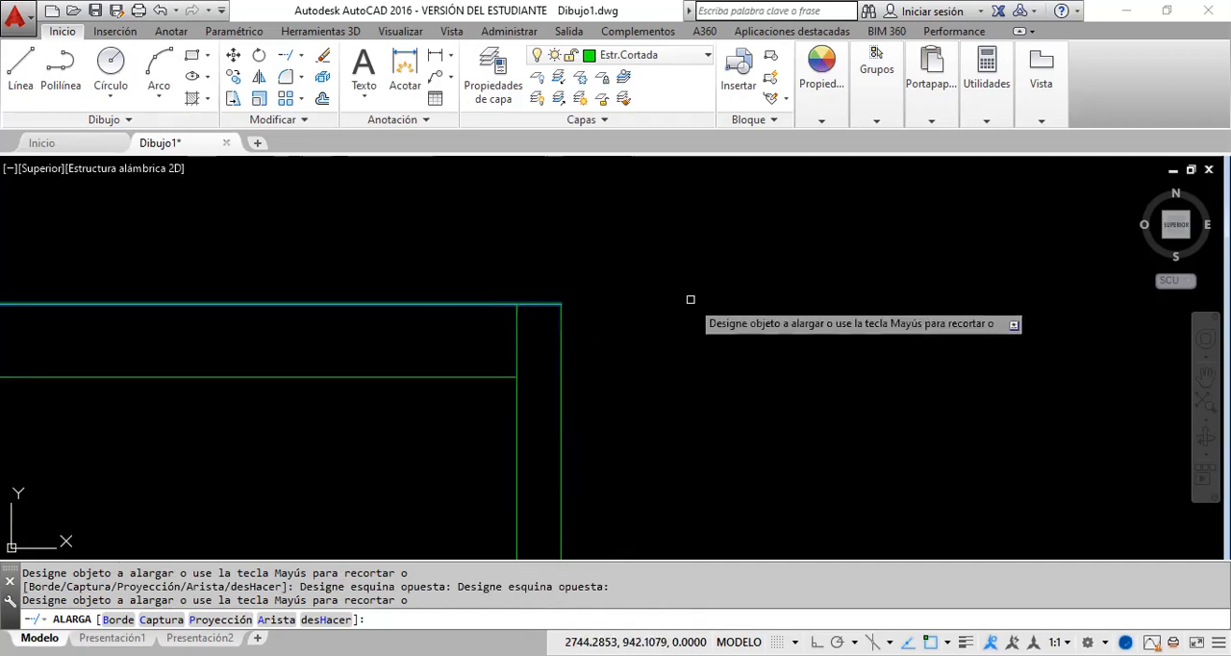
pyautogui.press('Escape')
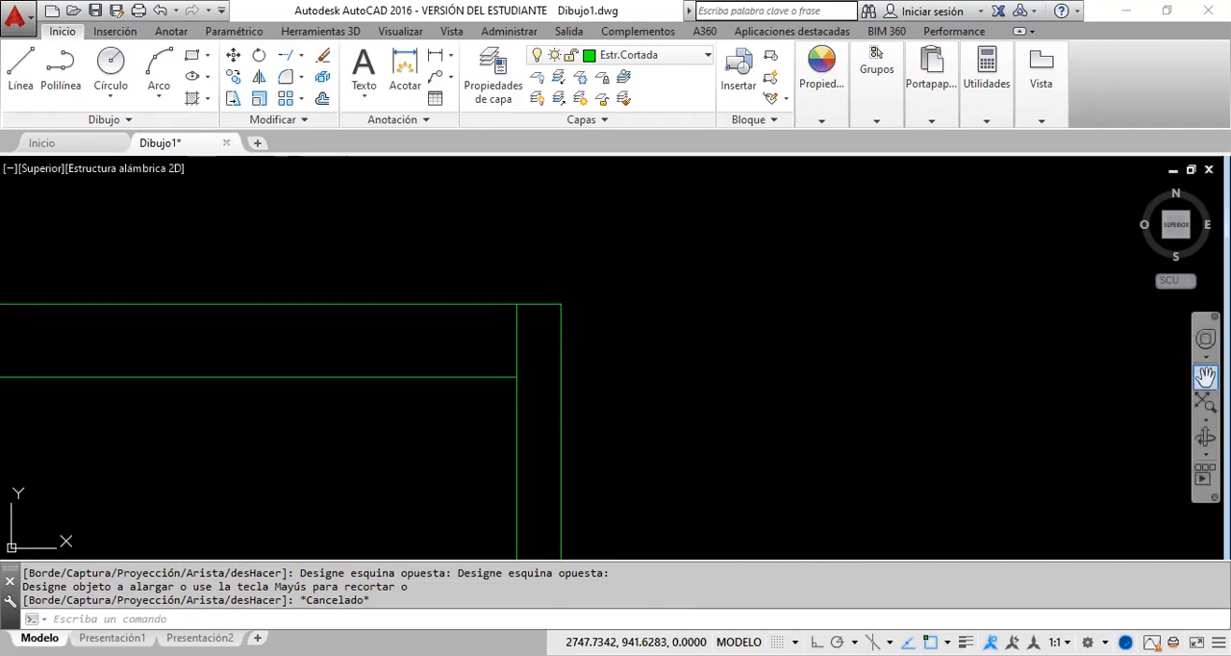
# Step: Examine the whole floor plan and the upper right corner where the extended lines meet the top line
pyautogui.click(1205, 376)
pyautogui.scroll(-5, 507, 423)
pyautogui.moveTo(507, 423)
pyautogui.mouseDown()
pyautogui.moveTo(746, 378)
pyautogui.moveTo(765, 343)
pyautogui.mouseUp()
pyautogui.scroll(-2, 746, 378)
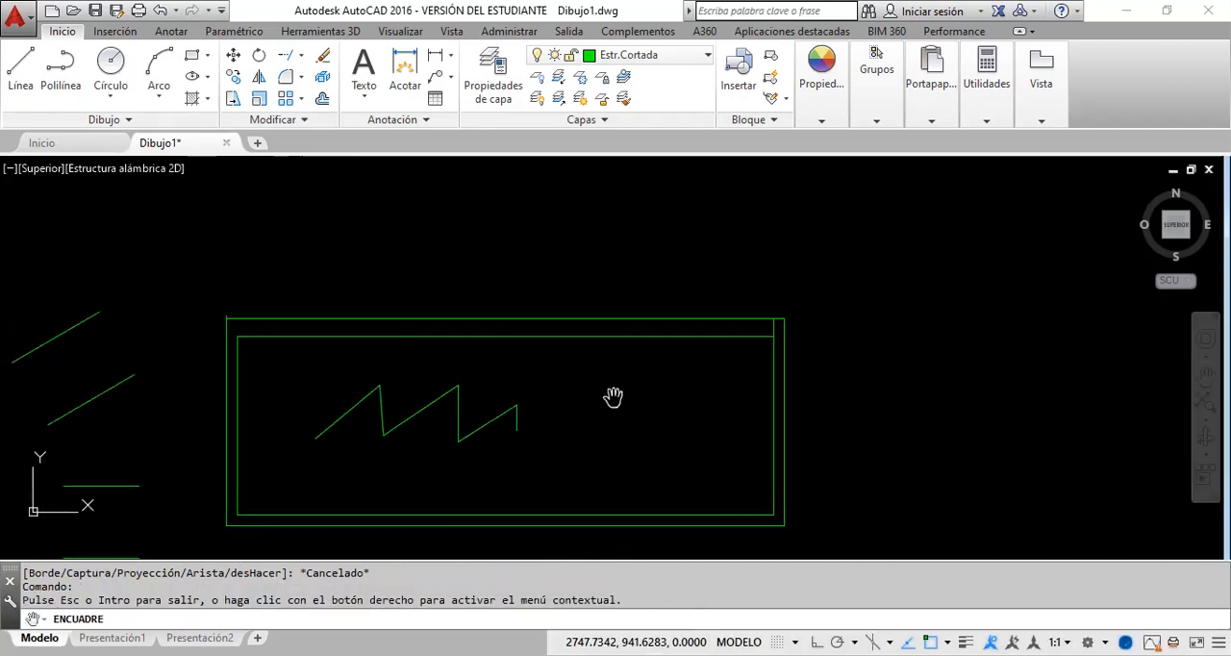
pyautogui.rightClick(620, 390)
pyautogui.click(653, 397)
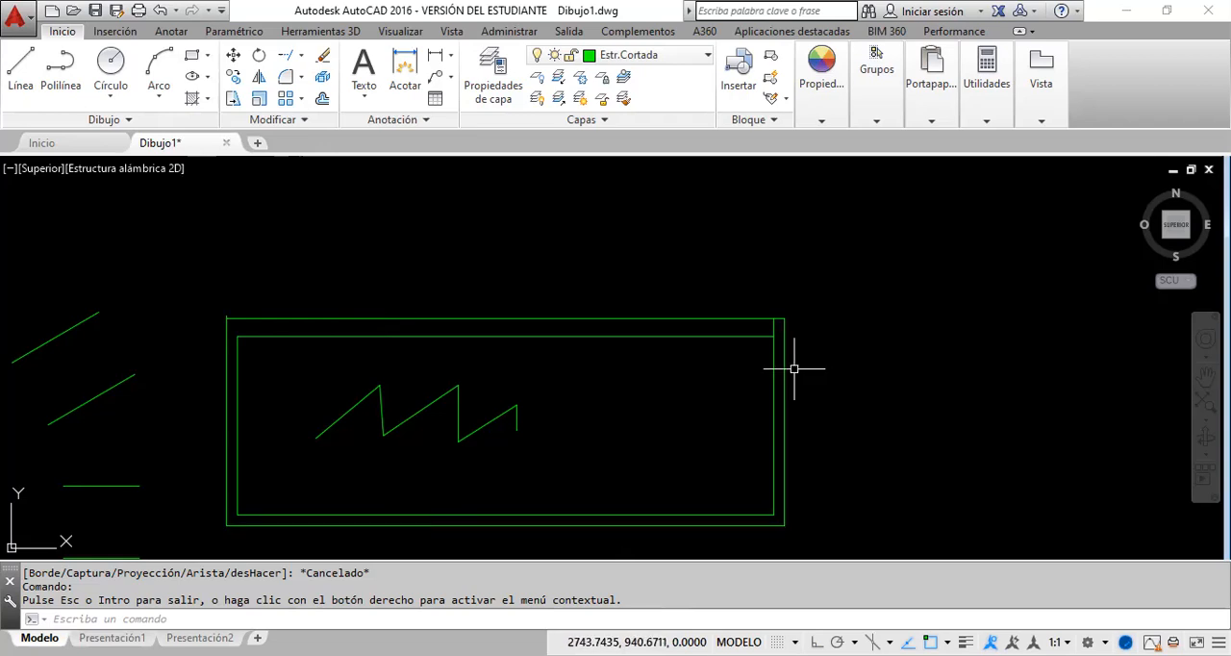
pyautogui.scroll(2, 794, 368)
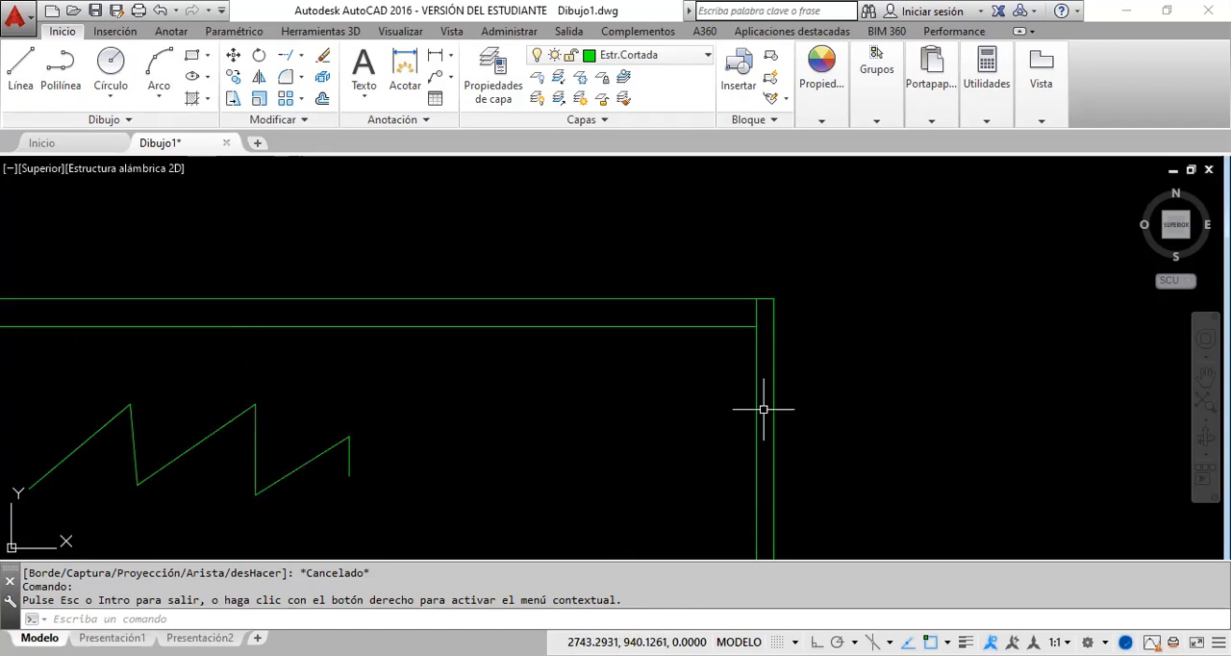
pyautogui.scroll(4, 761, 408)
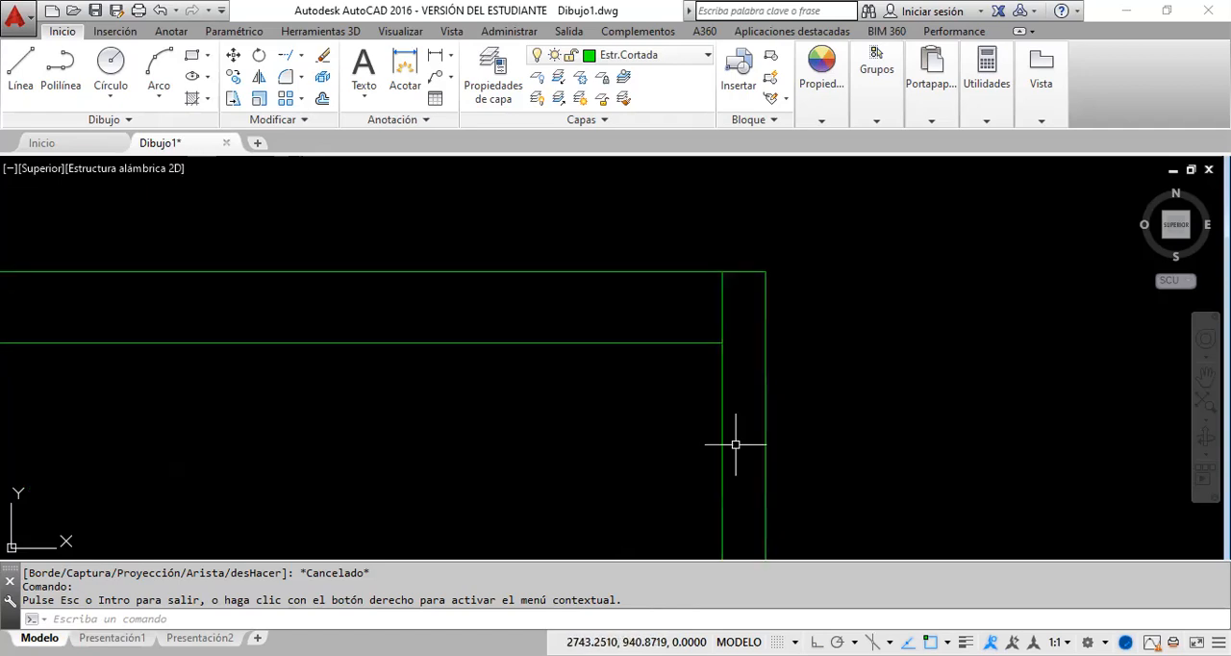
# Step: Erase the inner rectangle's right line and undo the erasure
pyautogui.click(736, 444)
pyautogui.scroll(-5, 738, 364)
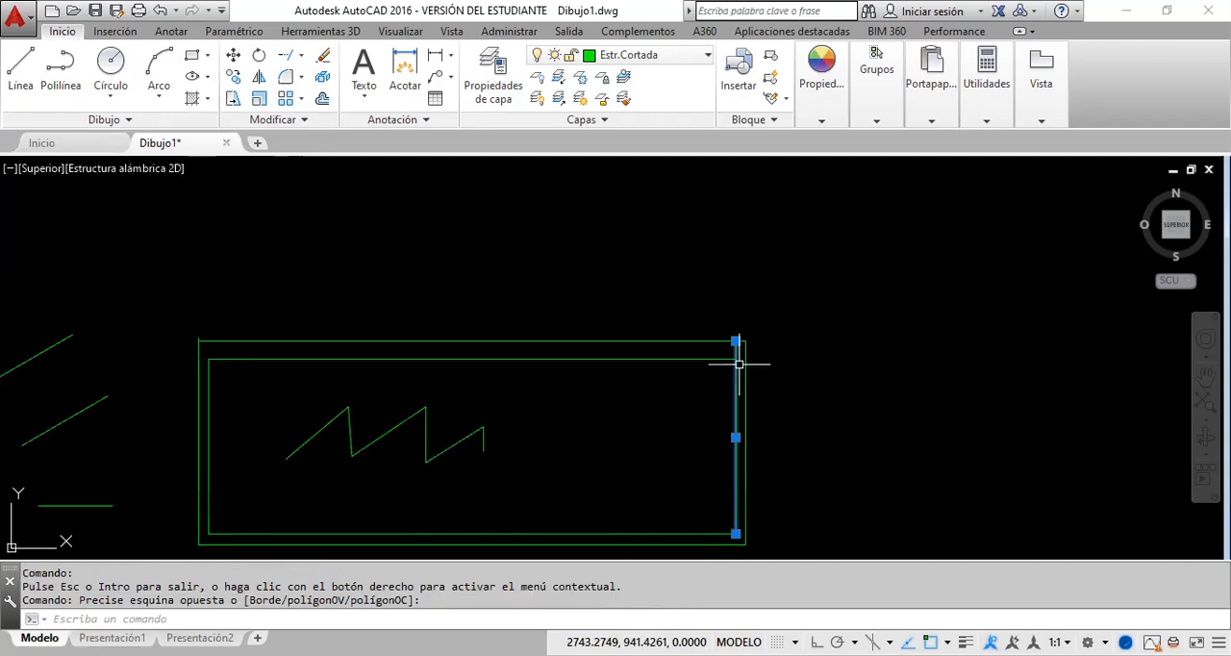
pyautogui.scroll(-3, 738, 364)
pyautogui.scroll(2, 747, 420)
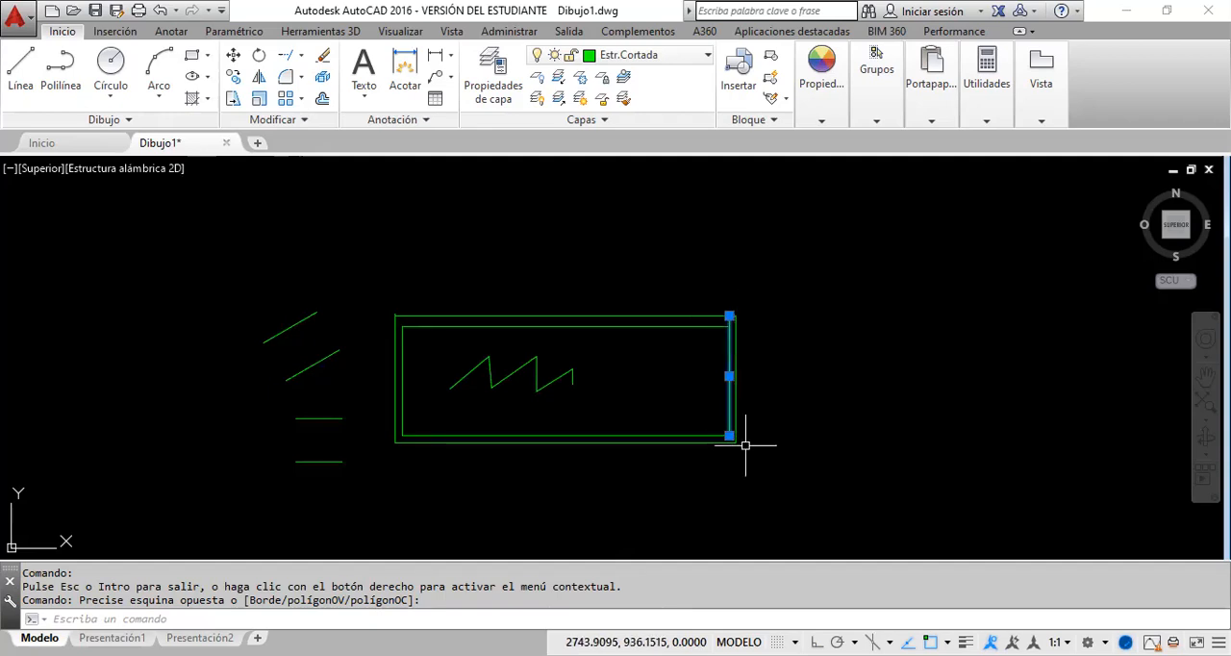
pyautogui.scroll(2, 718, 333)
pyautogui.scroll(2, 718, 332)
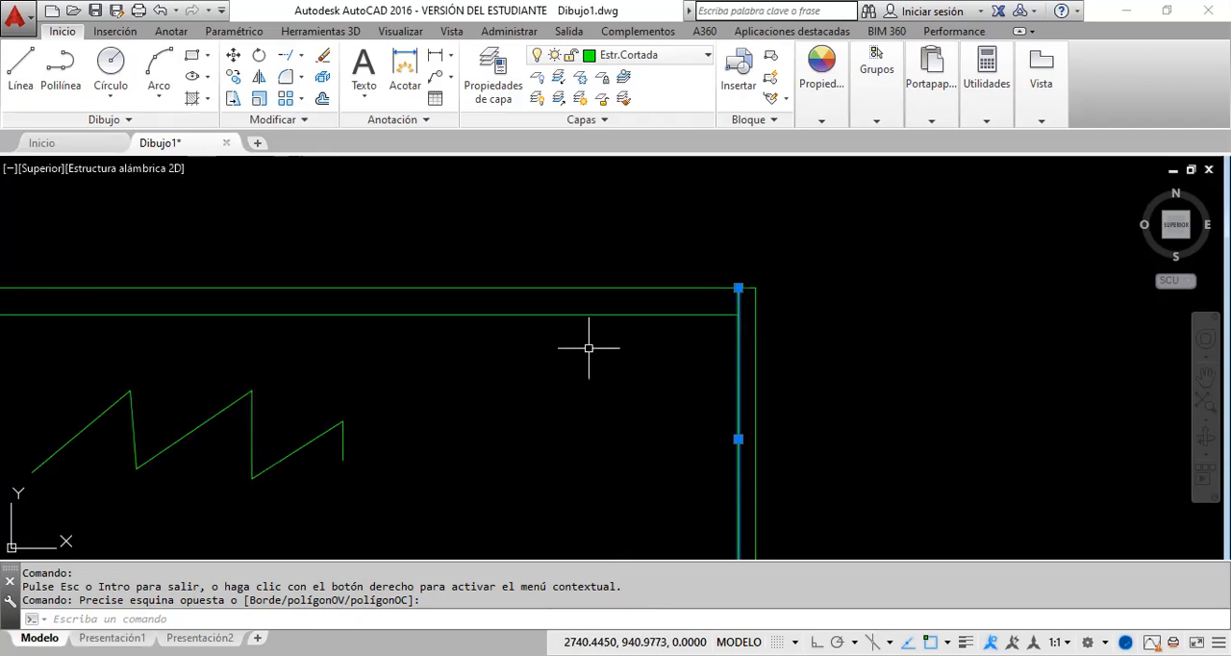
pyautogui.press('Delete')
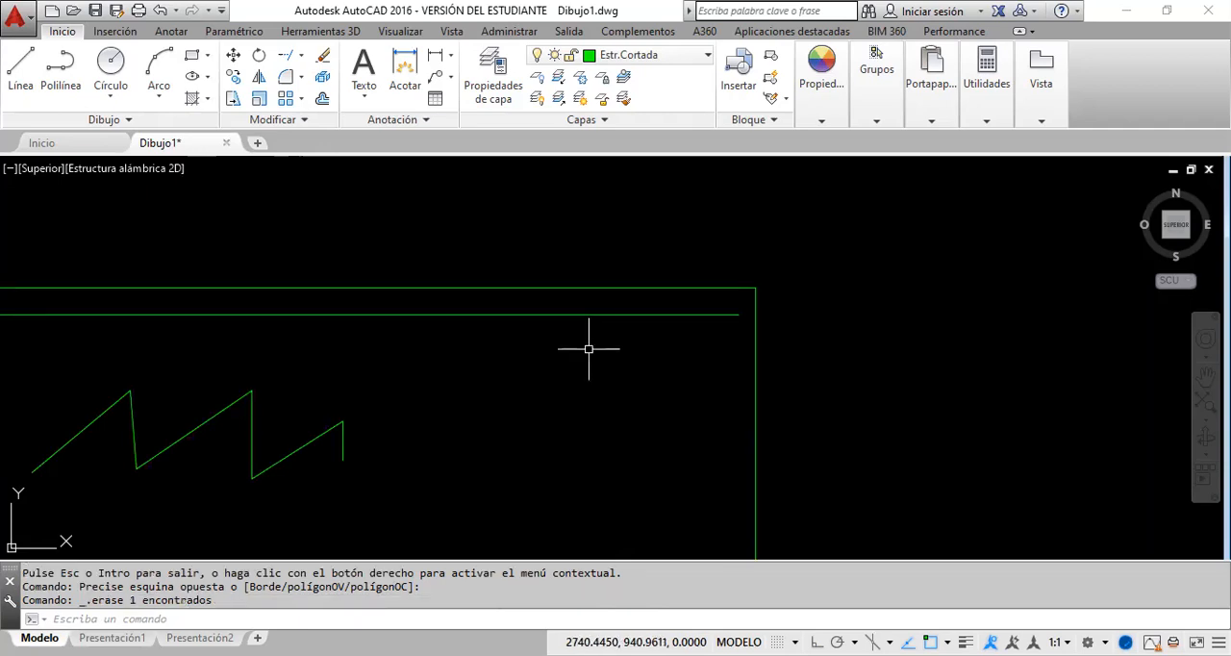
pyautogui.click(161, 12)
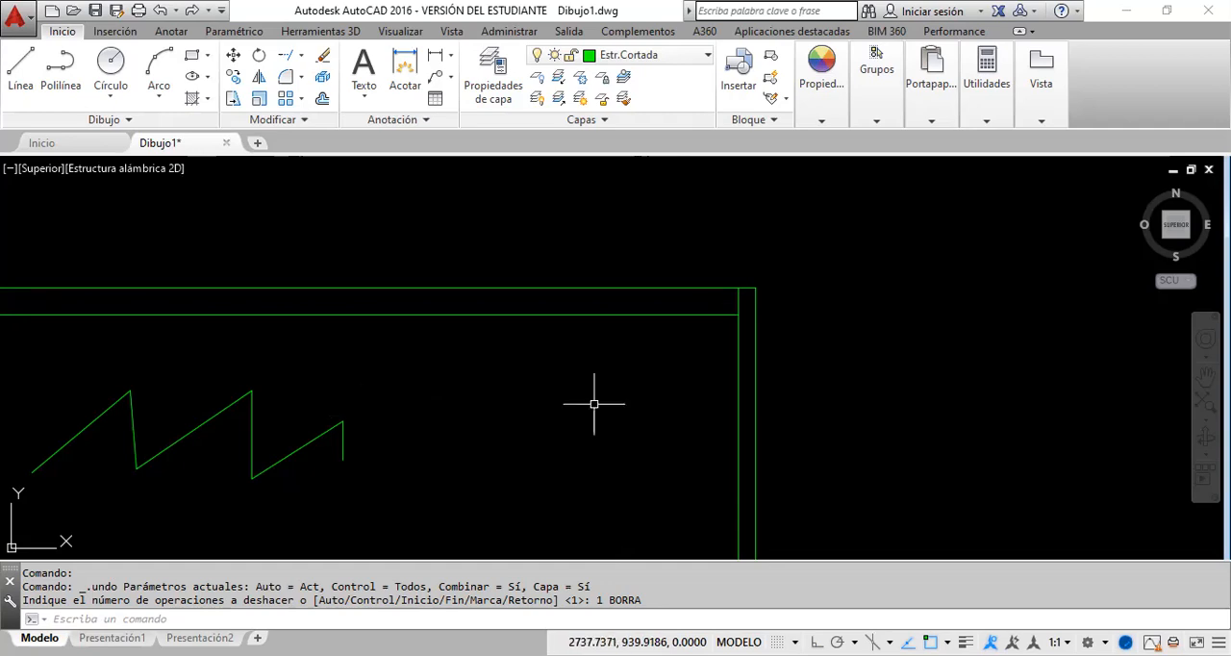
# Step: Stretch the upper end of the inner rectangle's right line to the inner top line's right endpoint, and undo the stretch
pyautogui.scroll(3, 770, 317)
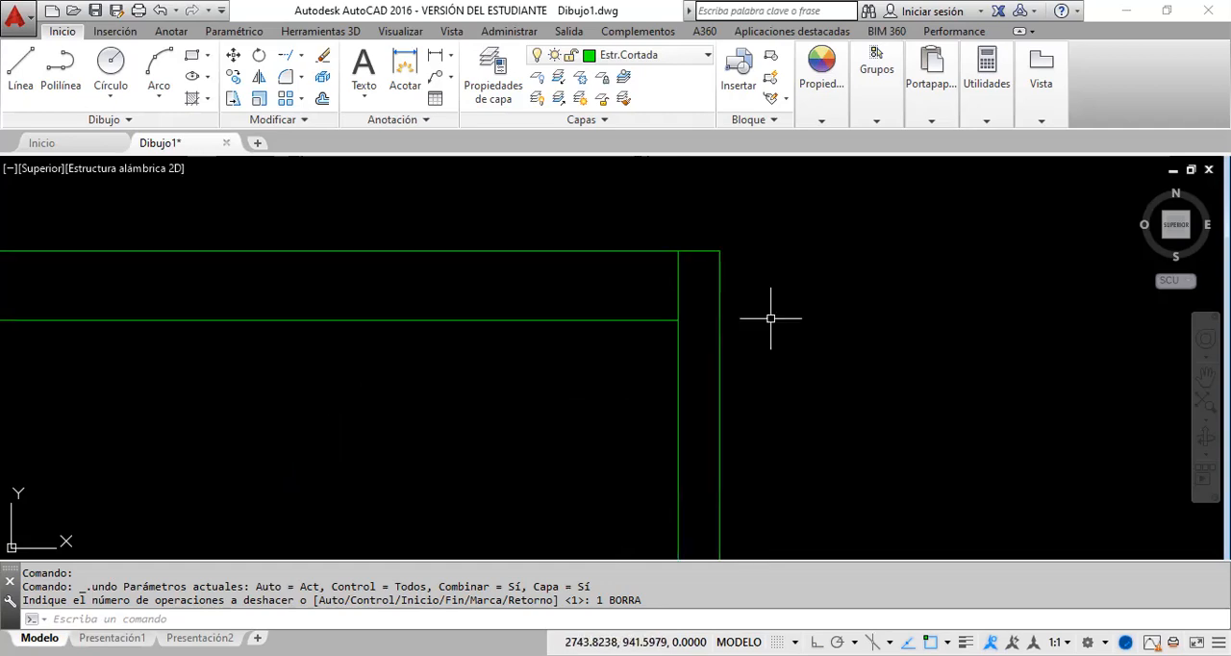
pyautogui.click(616, 434)
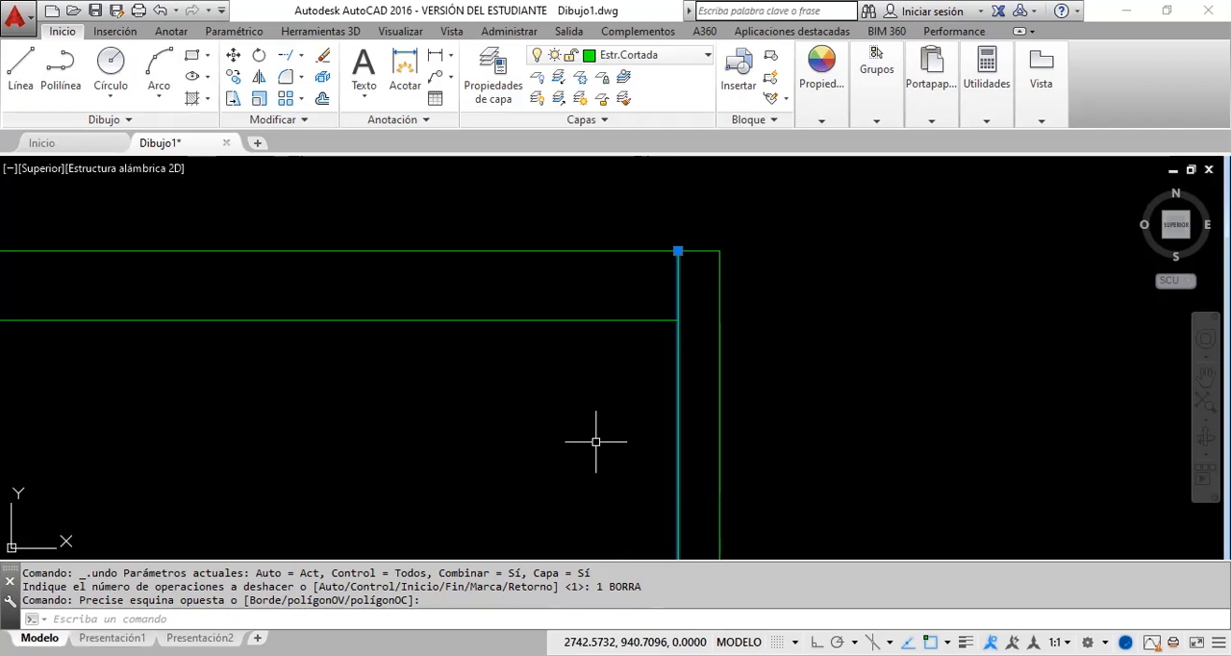
pyautogui.click(678, 251)
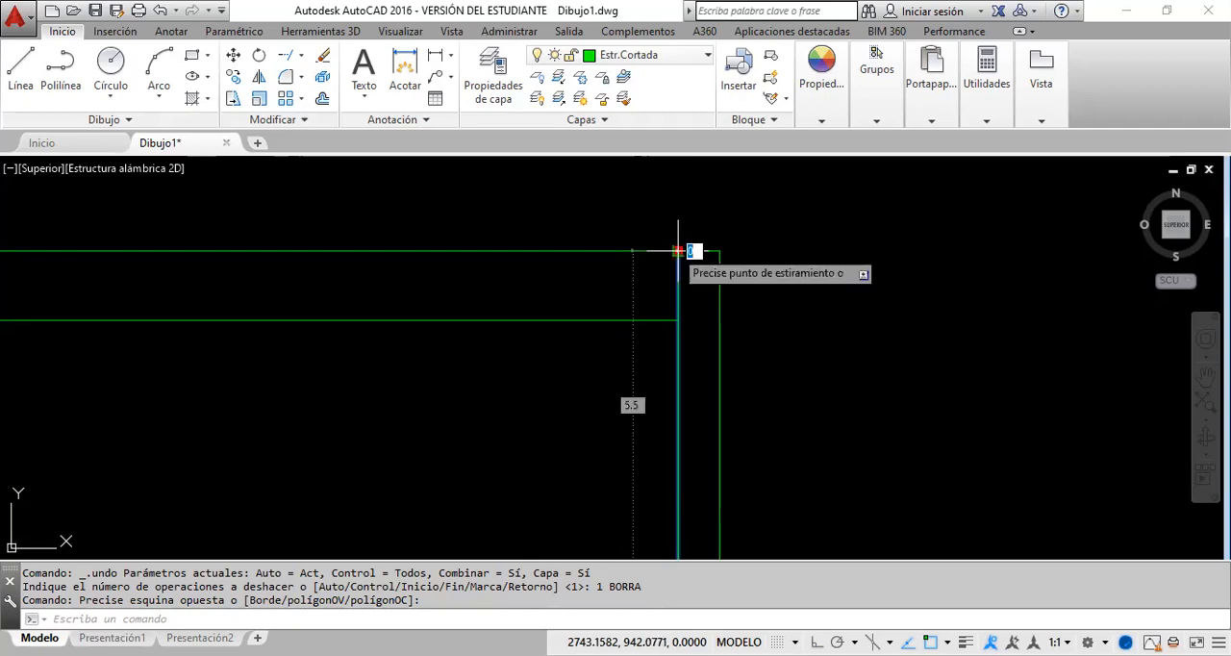
pyautogui.click(678, 319)
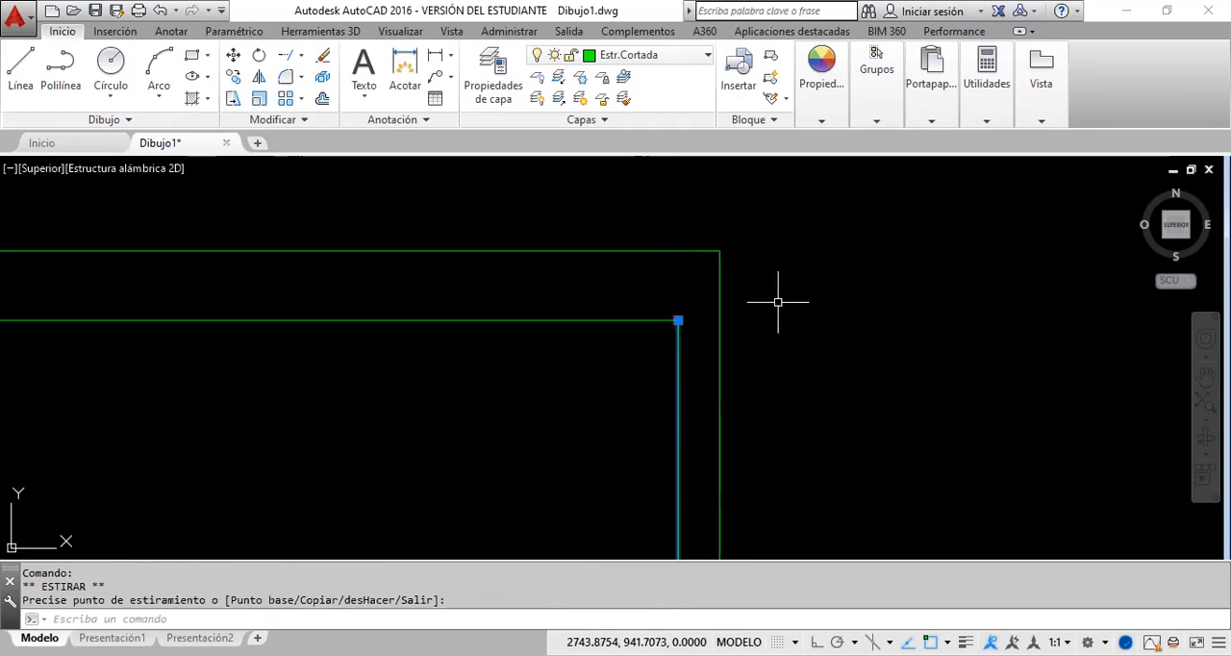
pyautogui.press('Escape')
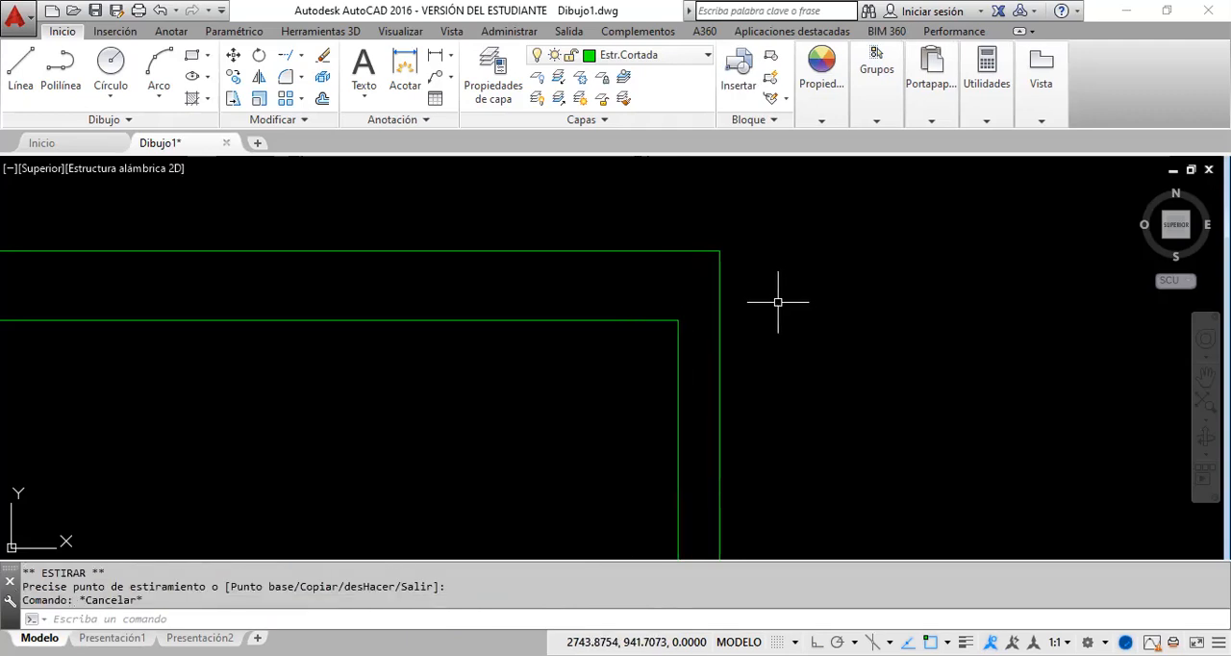
pyautogui.click(159, 13)
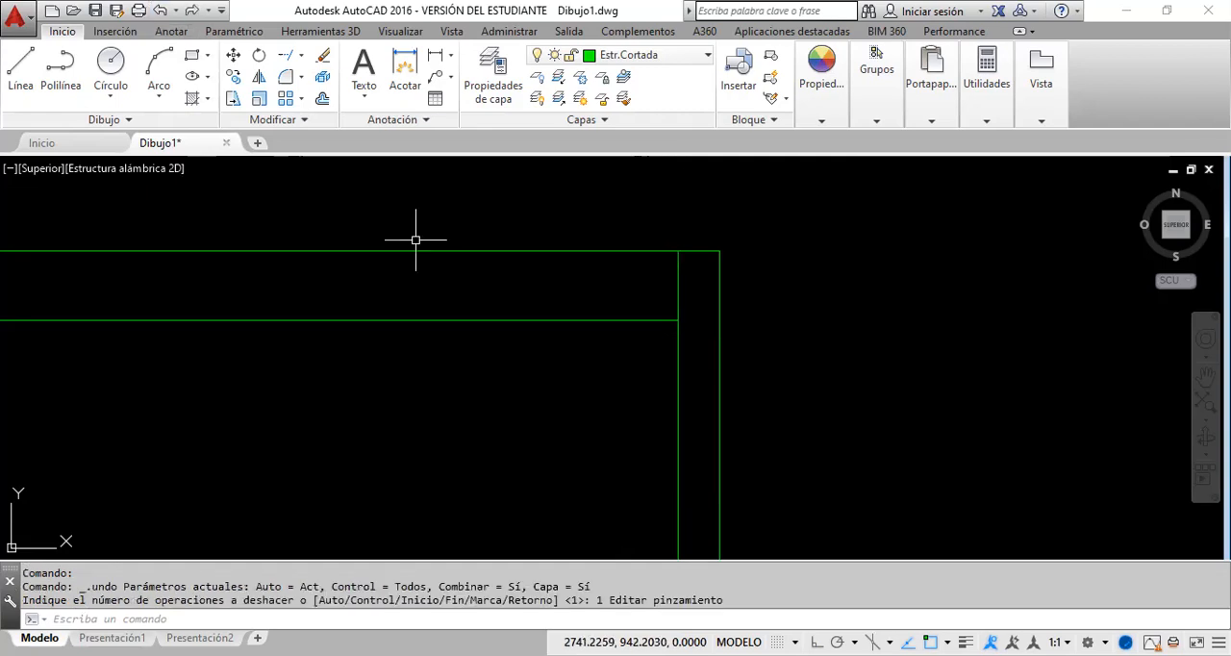
# Step: Stretch the upper end of the inner rectangle's right line by the relative offset @0,-.2, and undo the stretch
pyautogui.click(682, 426)
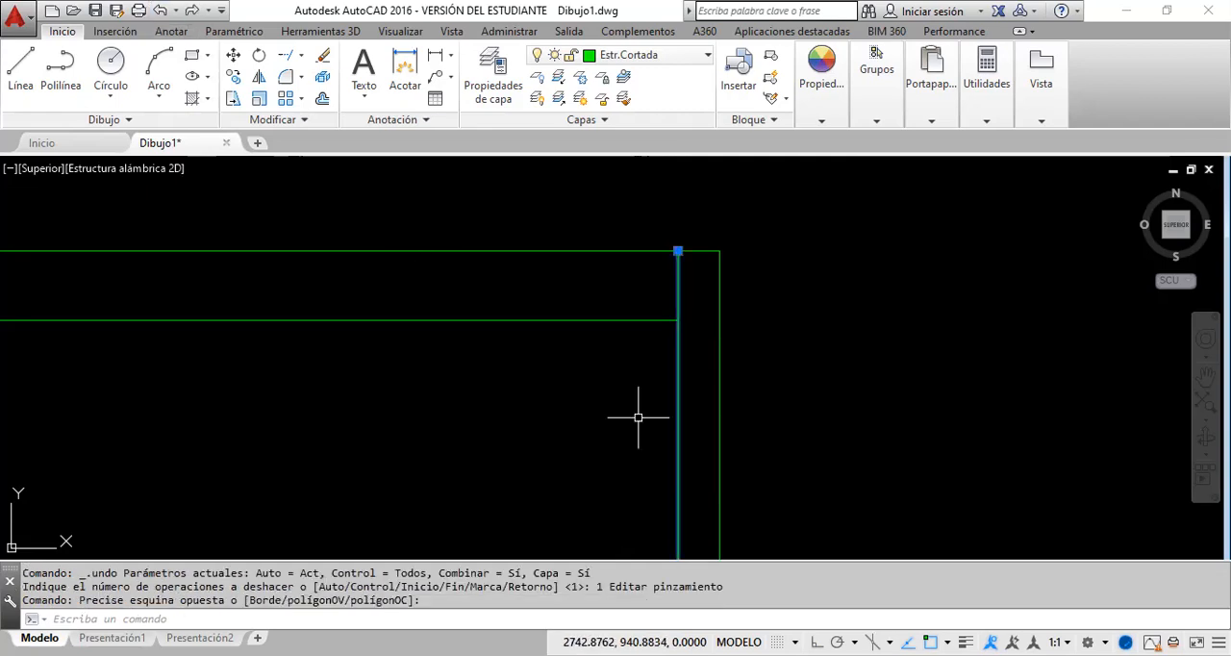
pyautogui.click(678, 253)
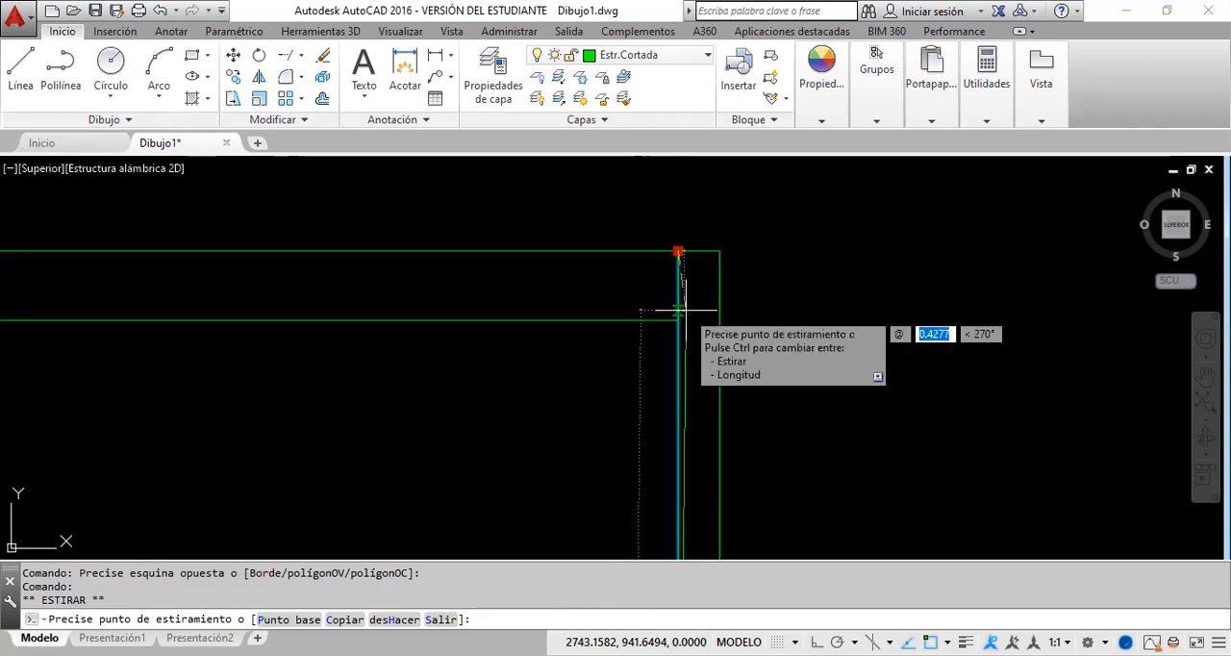
pyautogui.write('0,')
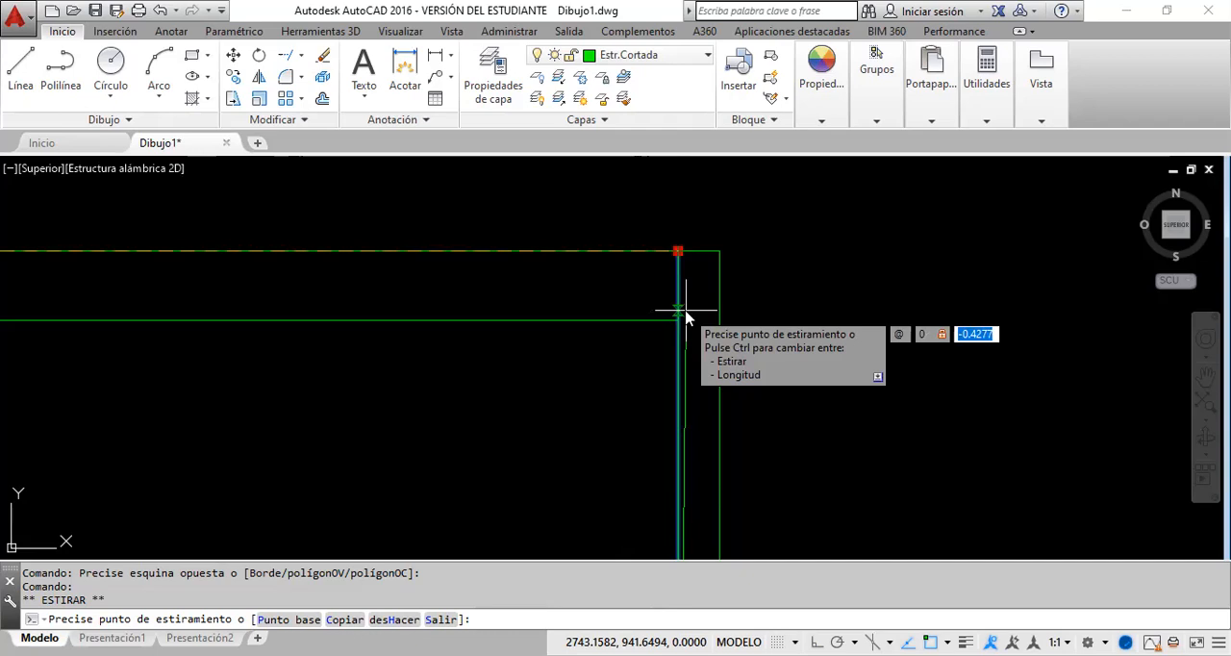
pyautogui.write('-')
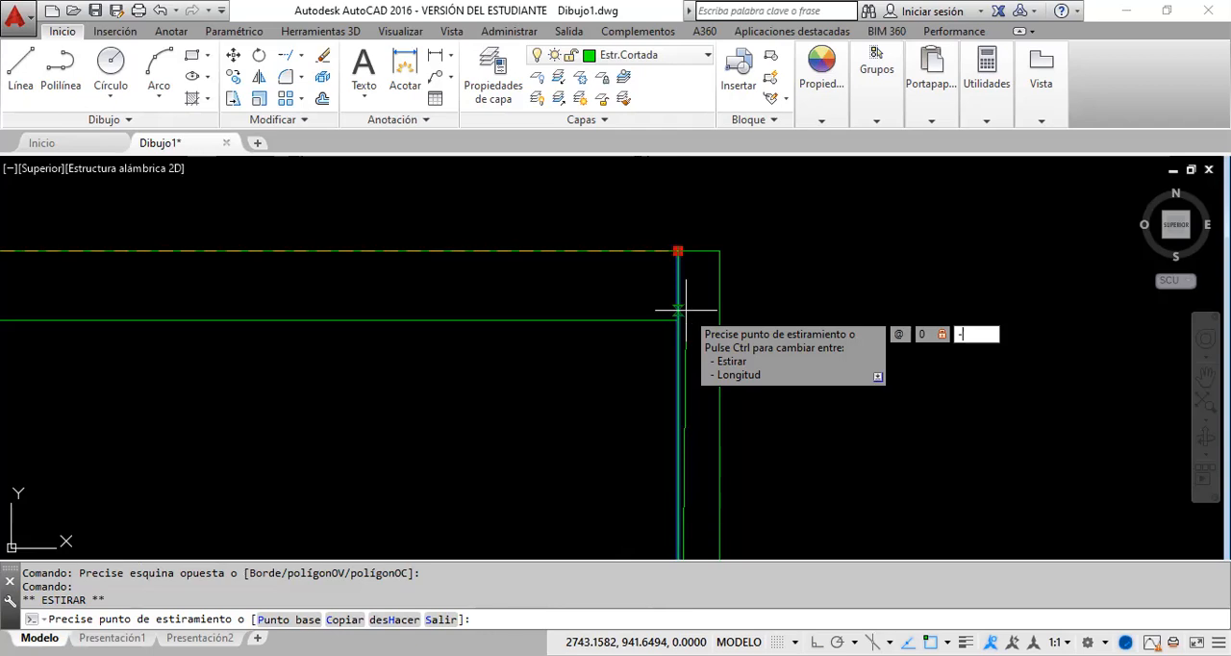
pyautogui.write('.2')
pyautogui.press('Return')
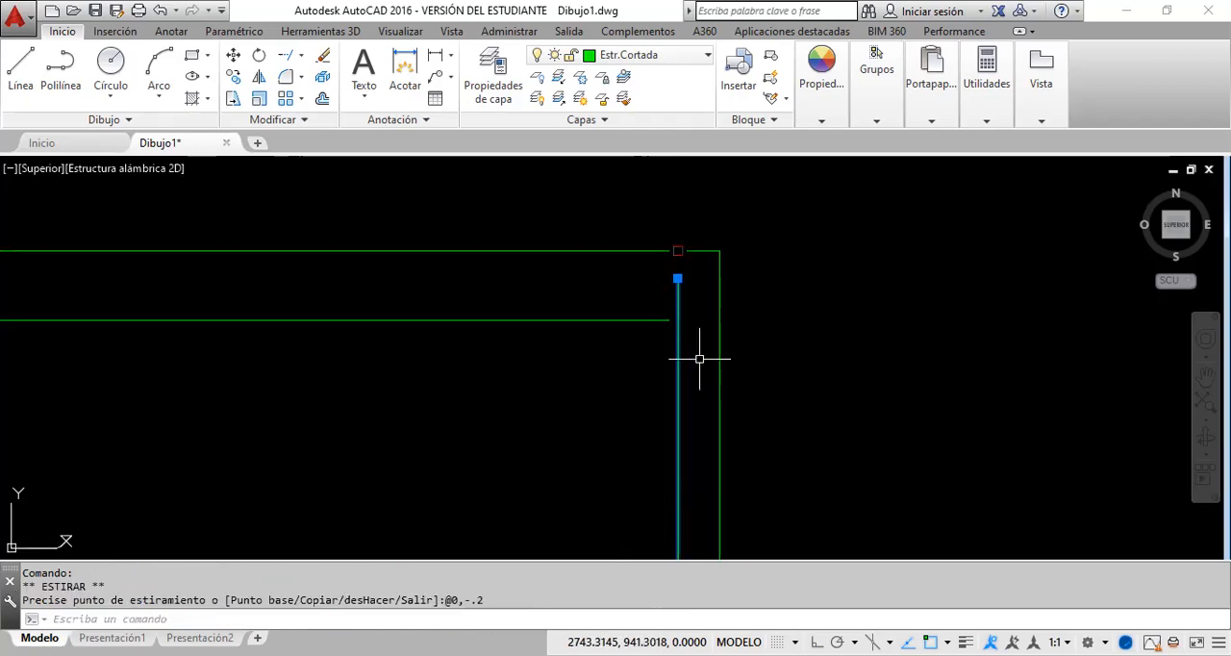
pyautogui.press('Escape')
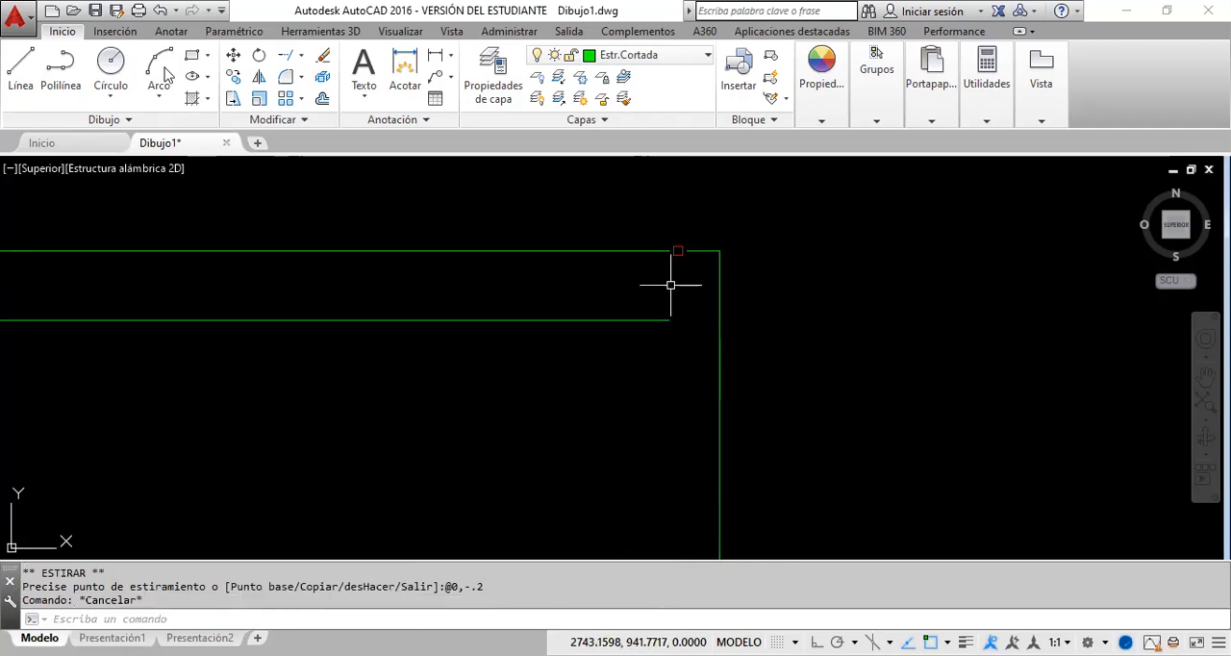
pyautogui.click(162, 11)
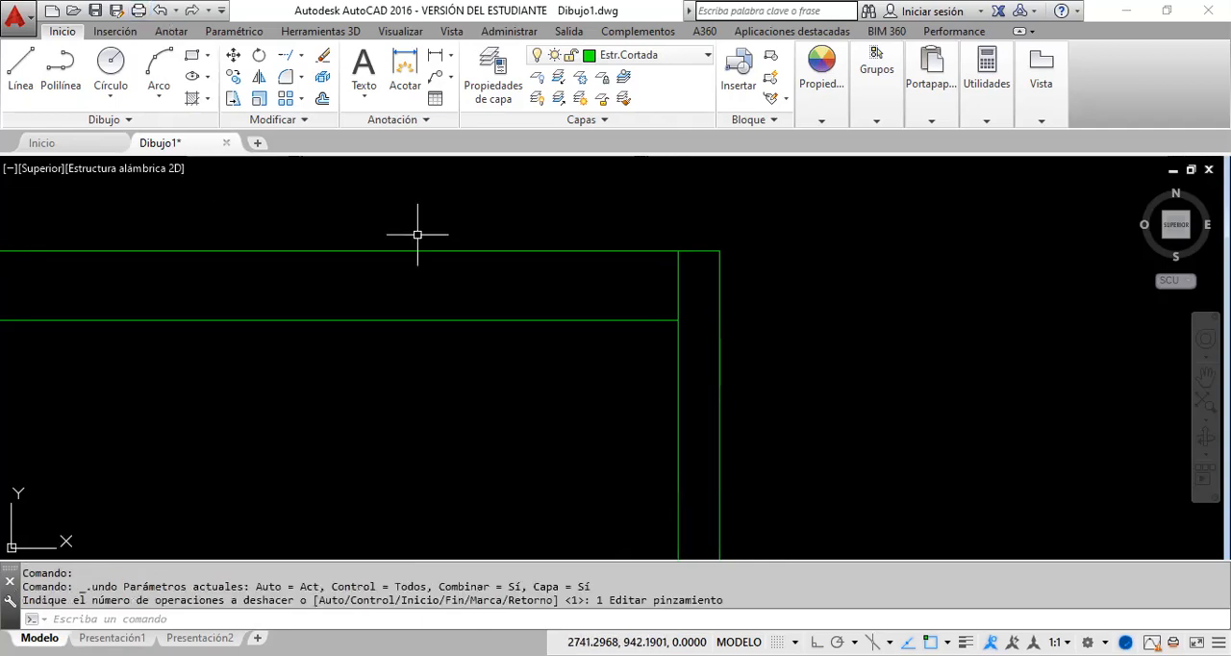
# Step: Repeat the @0,-.2 relative stretch on the upper end of the inner rectangle's right line, and undo it
pyautogui.click(688, 415)
pyautogui.click(640, 403)
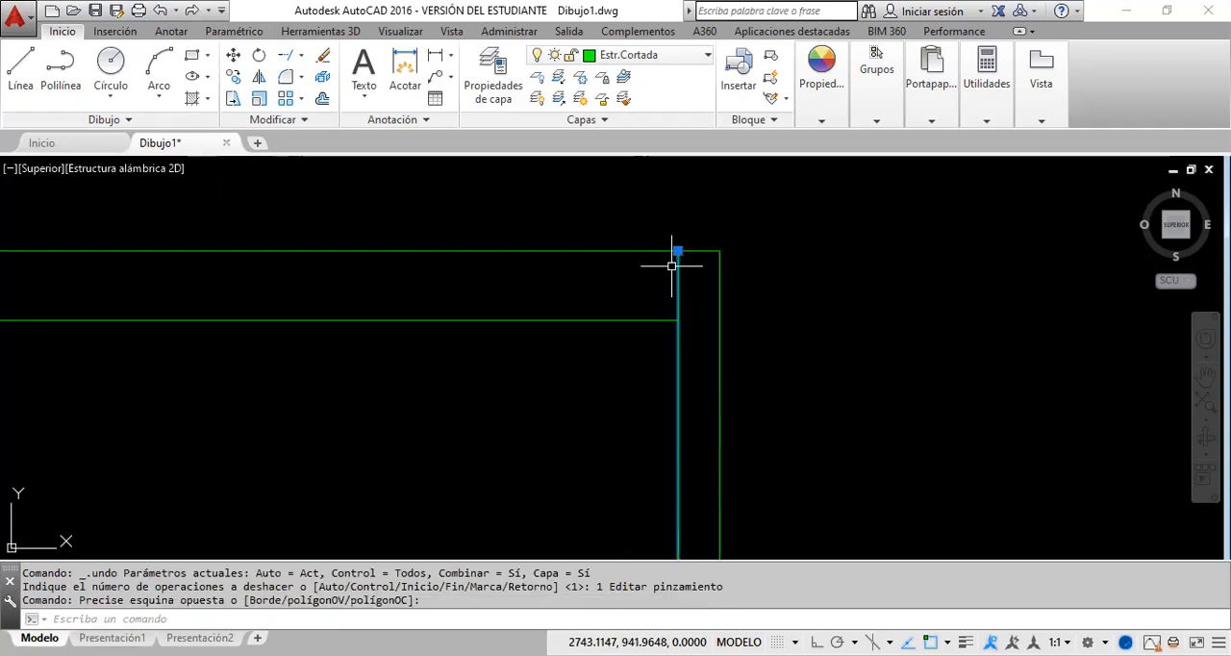
pyautogui.click(678, 251)
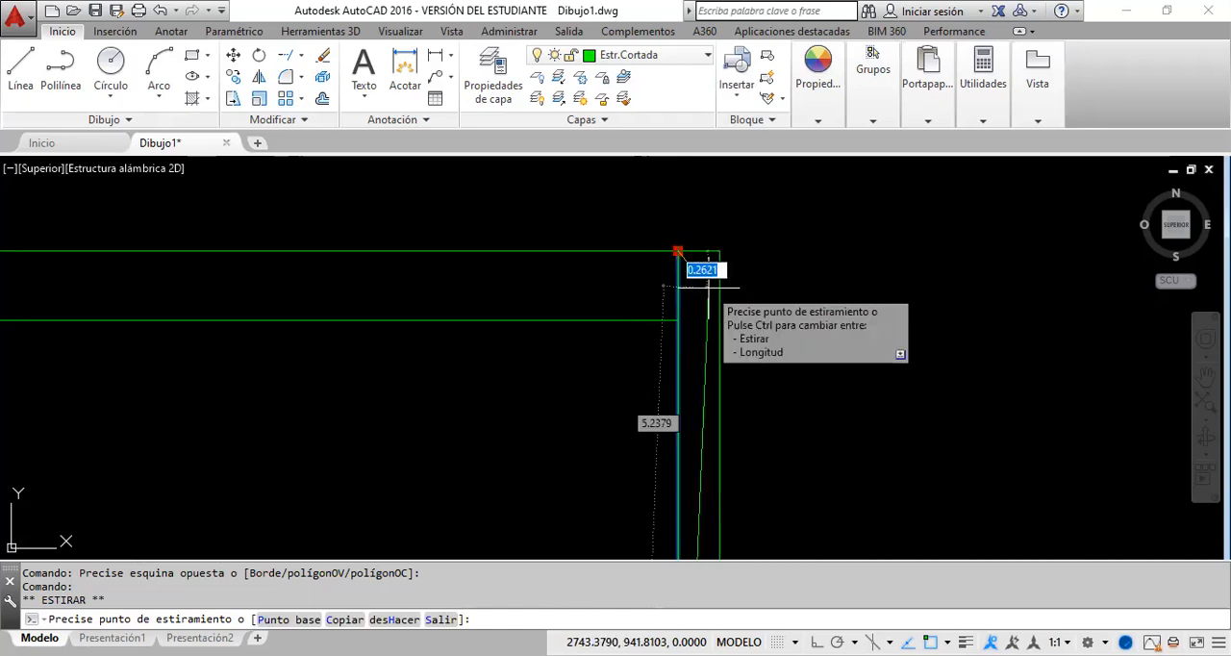
pyautogui.press('Tab')
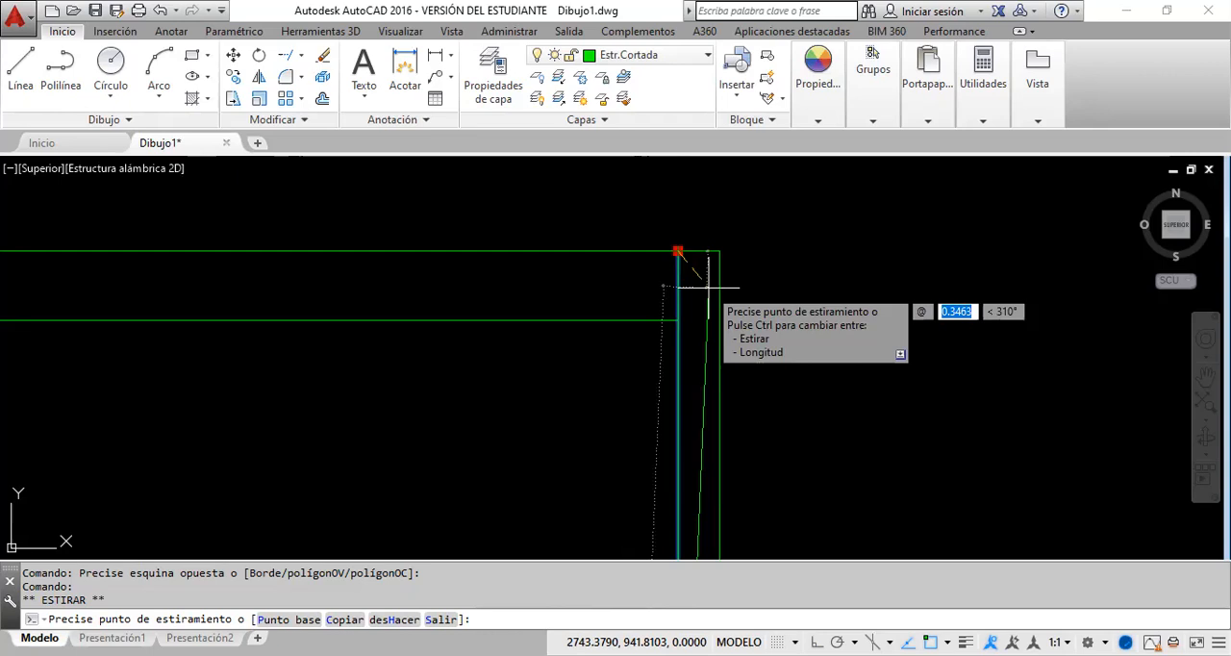
pyautogui.write('@0,-.2')
pyautogui.press('Return')
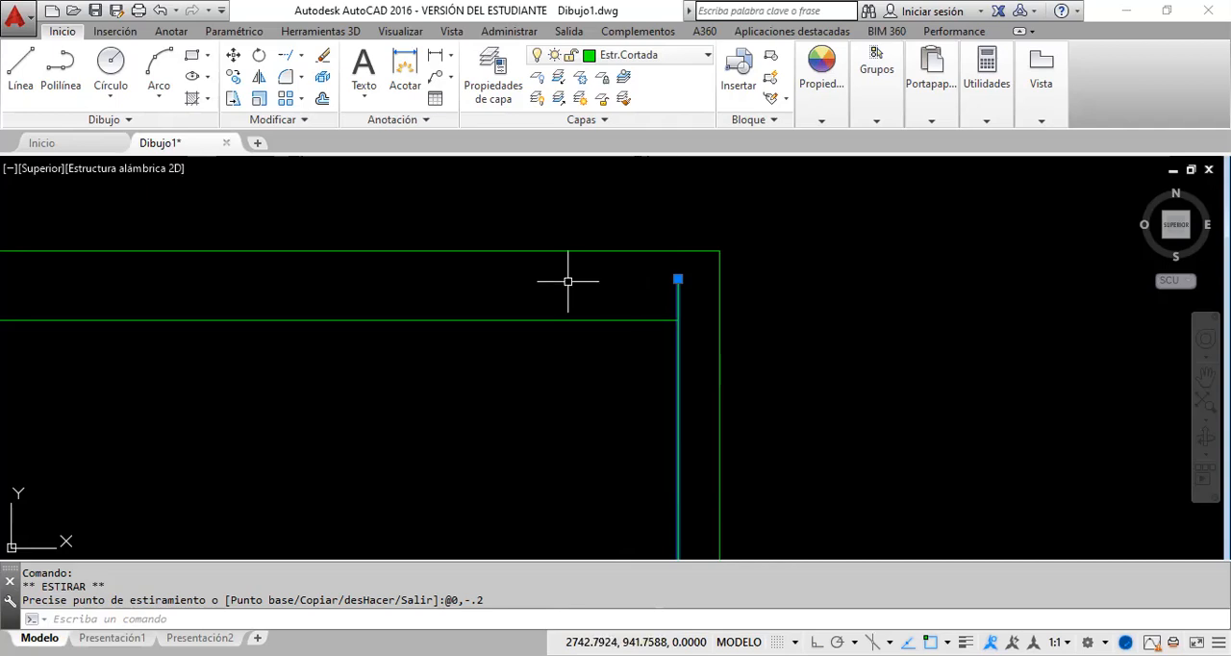
pyautogui.click(160, 10)
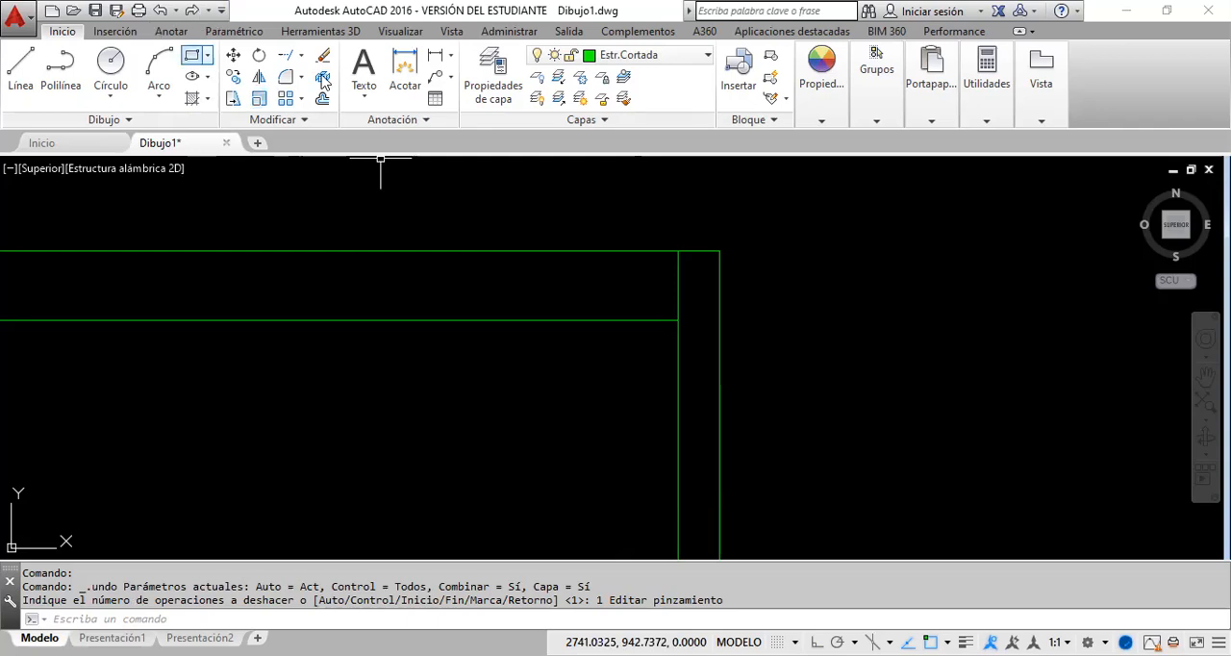
# Step: Stretch the upper end of the inner rectangle's right line by the relative offset @0,-.5, and undo the stretch
pyautogui.click(686, 424)
pyautogui.click(634, 420)
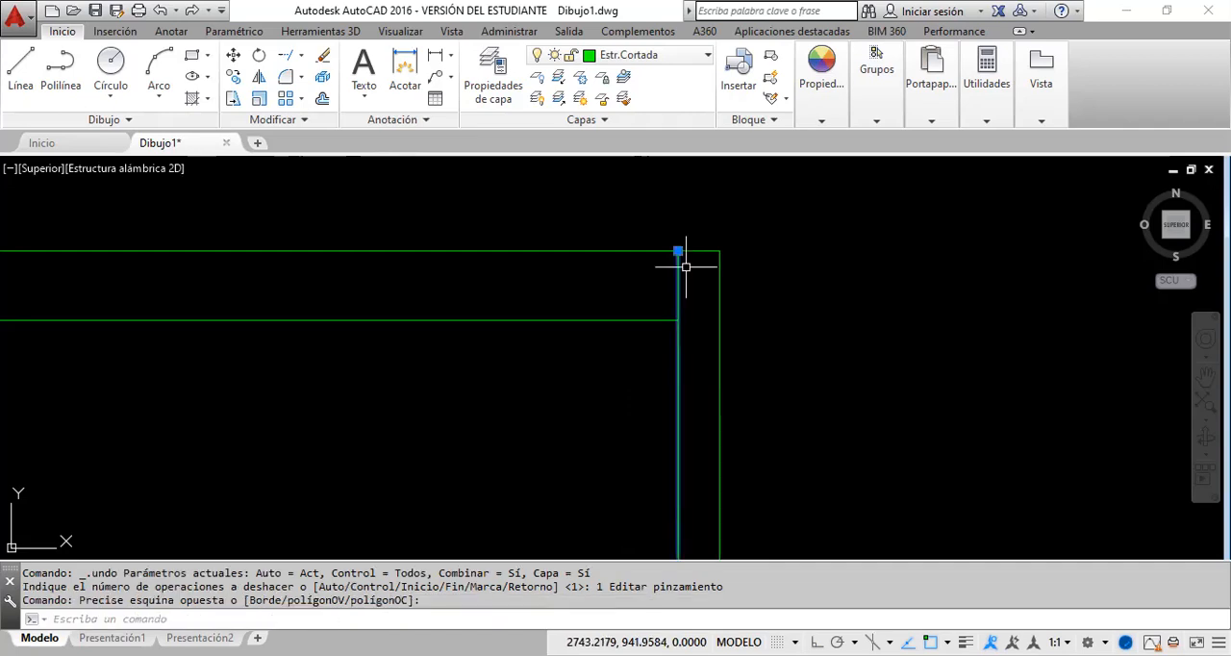
pyautogui.click(678, 251)
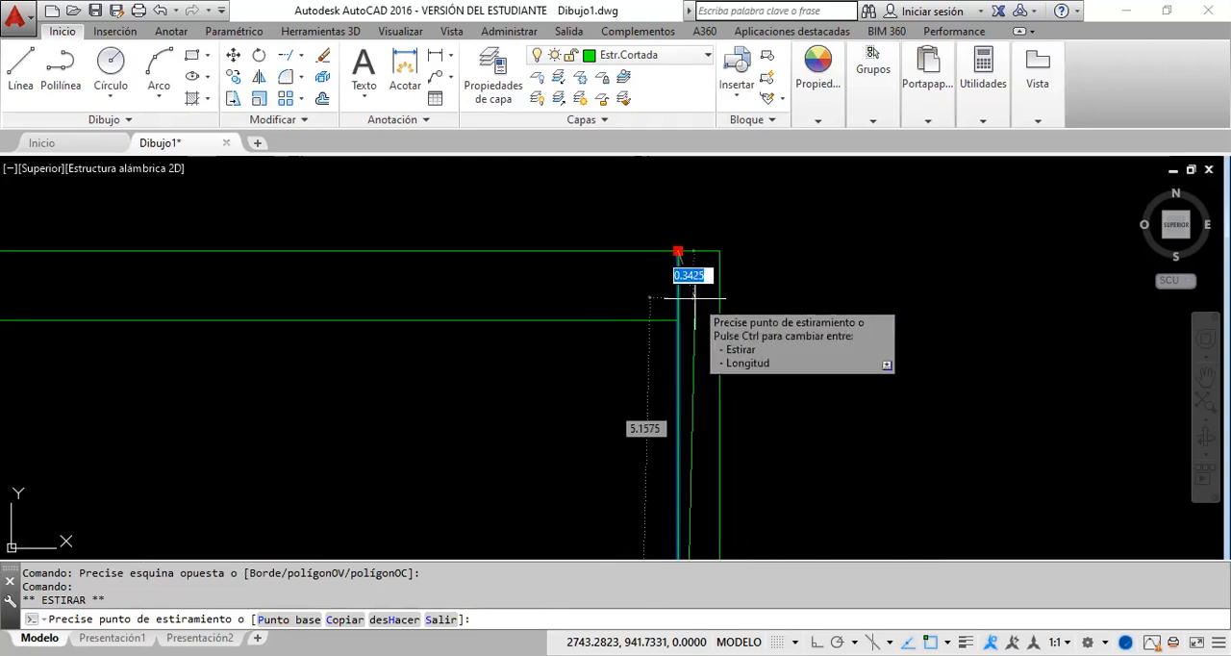
pyautogui.write('@')
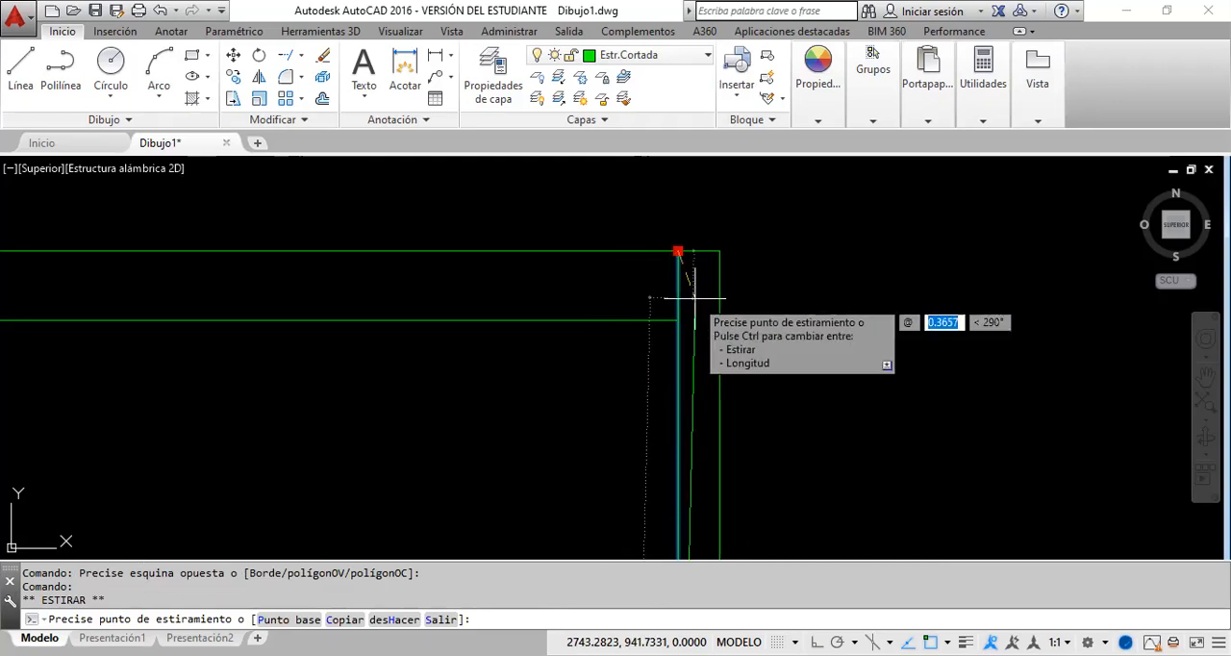
pyautogui.write('0,-.5')
pyautogui.press('Return')
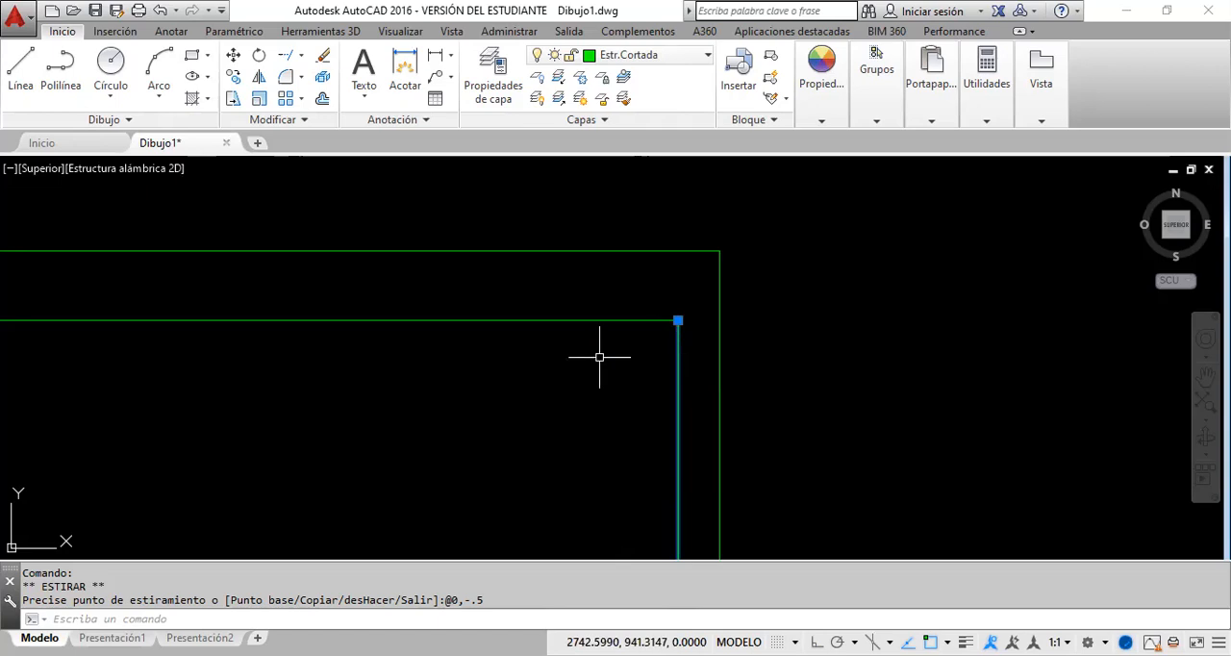
pyautogui.press('Escape')
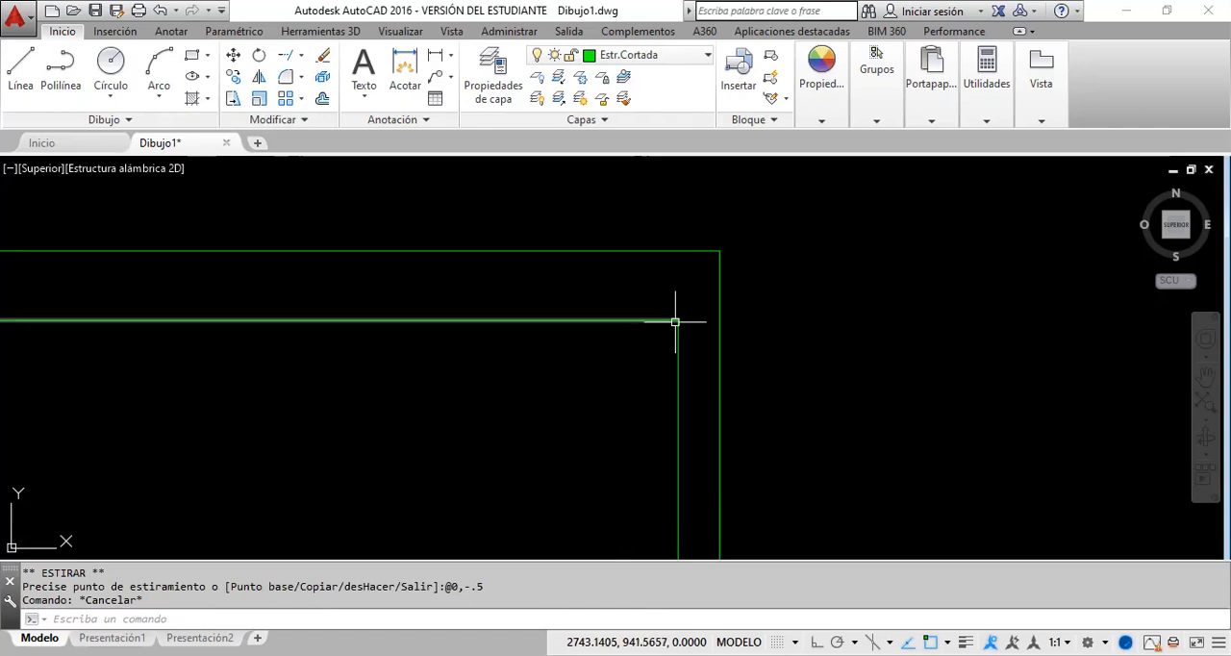
pyautogui.click(160, 11)
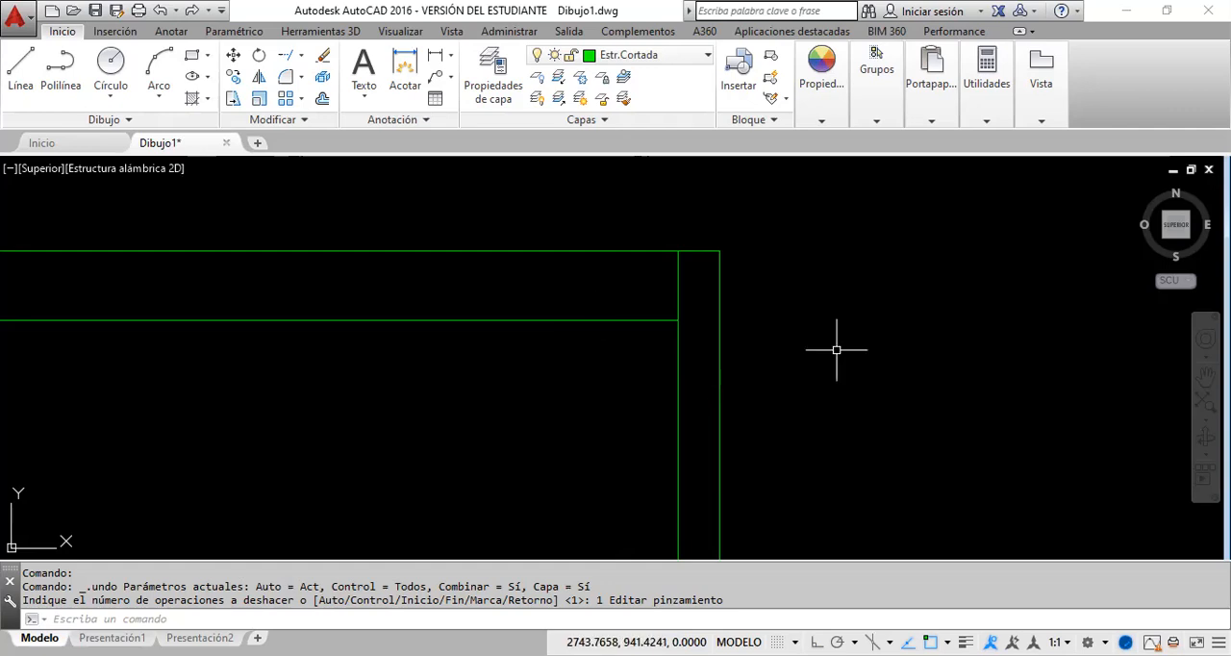
# Step: Examine the floor plan's upper left corner and the whole plan, ending with a close view of the upper right corner
pyautogui.click(1202, 377)
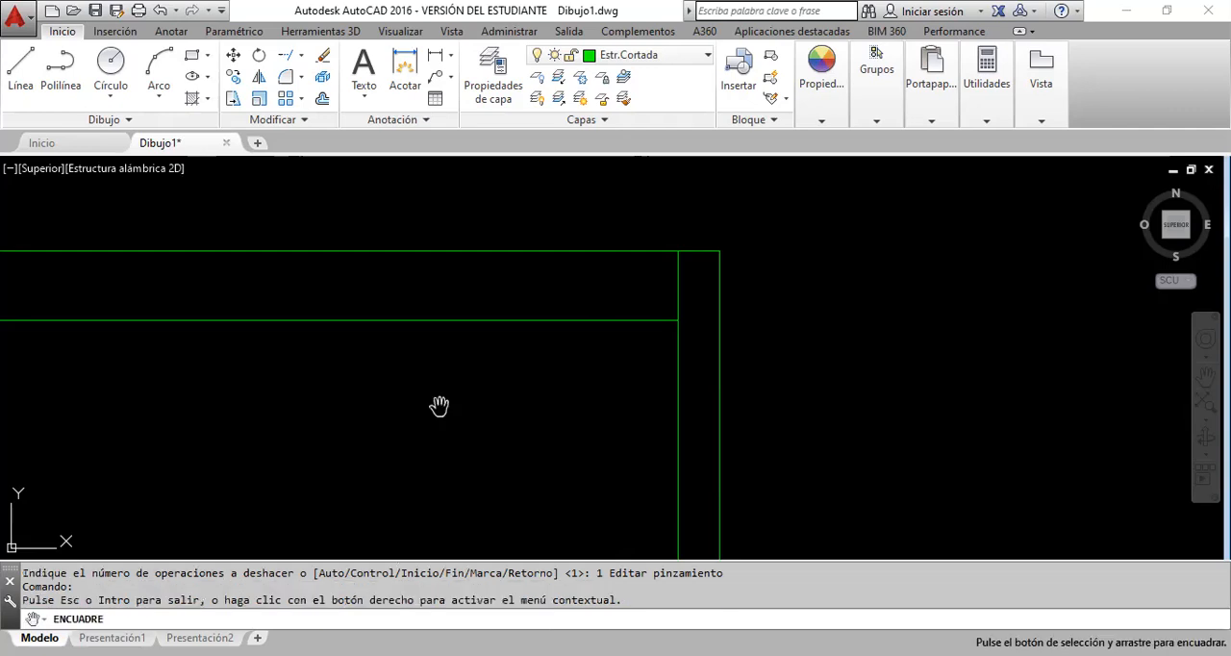
pyautogui.moveTo(439, 406)
pyautogui.mouseDown()
pyautogui.moveTo(608, 423)
pyautogui.moveTo(1221, 438)
pyautogui.mouseUp()
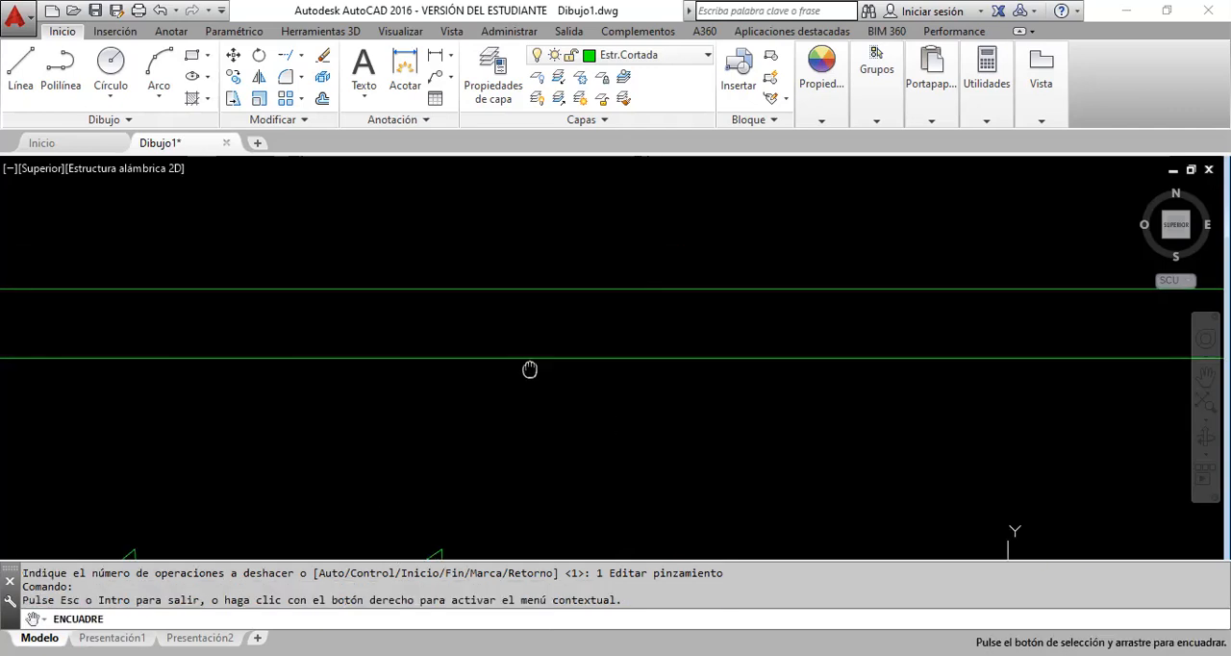
pyautogui.scroll(-5, 530, 370)
pyautogui.scroll(5, 248, 357)
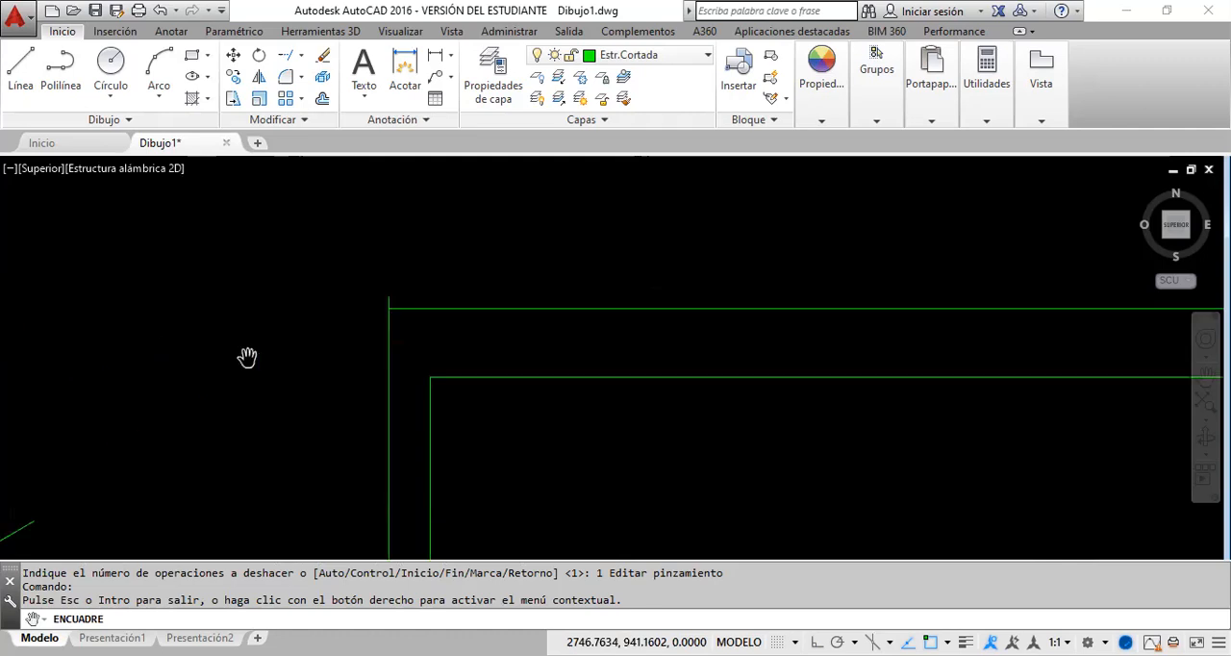
pyautogui.scroll(2, 247, 357)
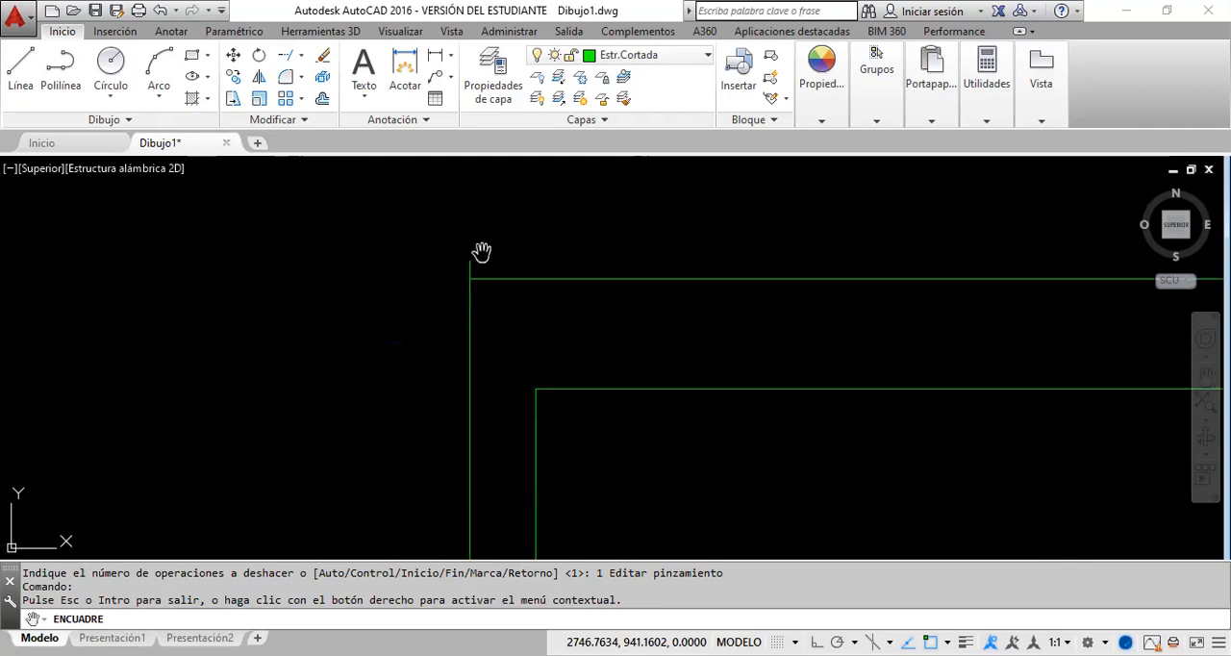
pyautogui.scroll(-10, 481, 252)
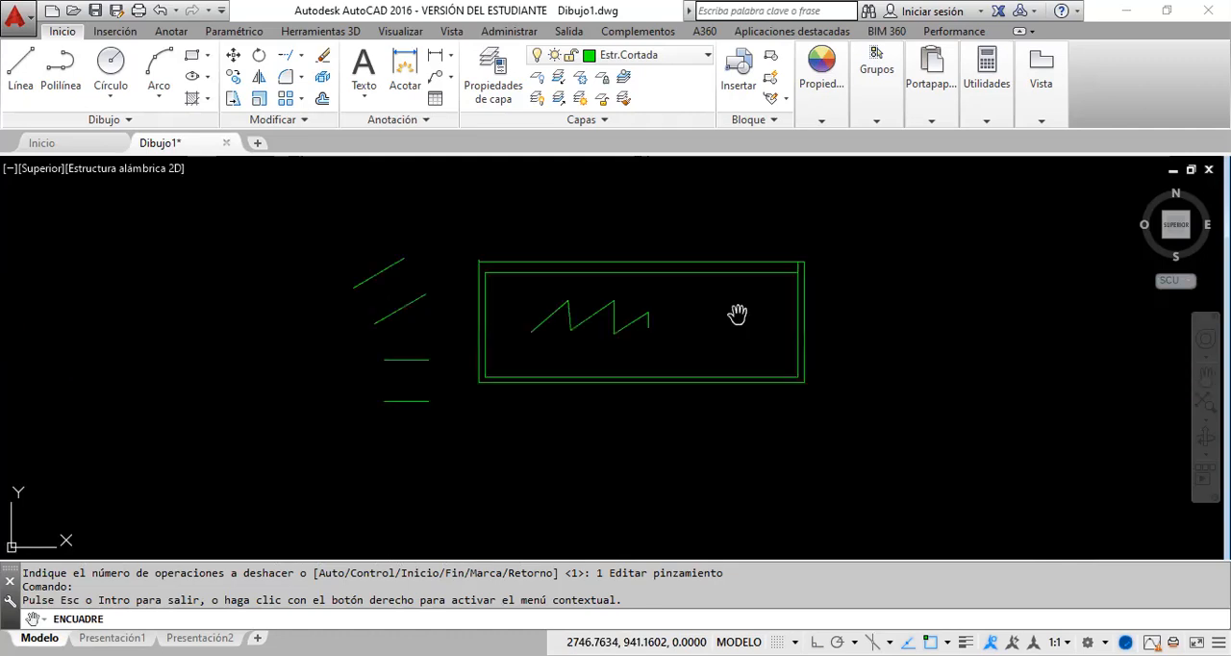
pyautogui.moveTo(778, 300); pyautogui.dragTo(760, 309)
pyautogui.scroll(6, 760, 310)
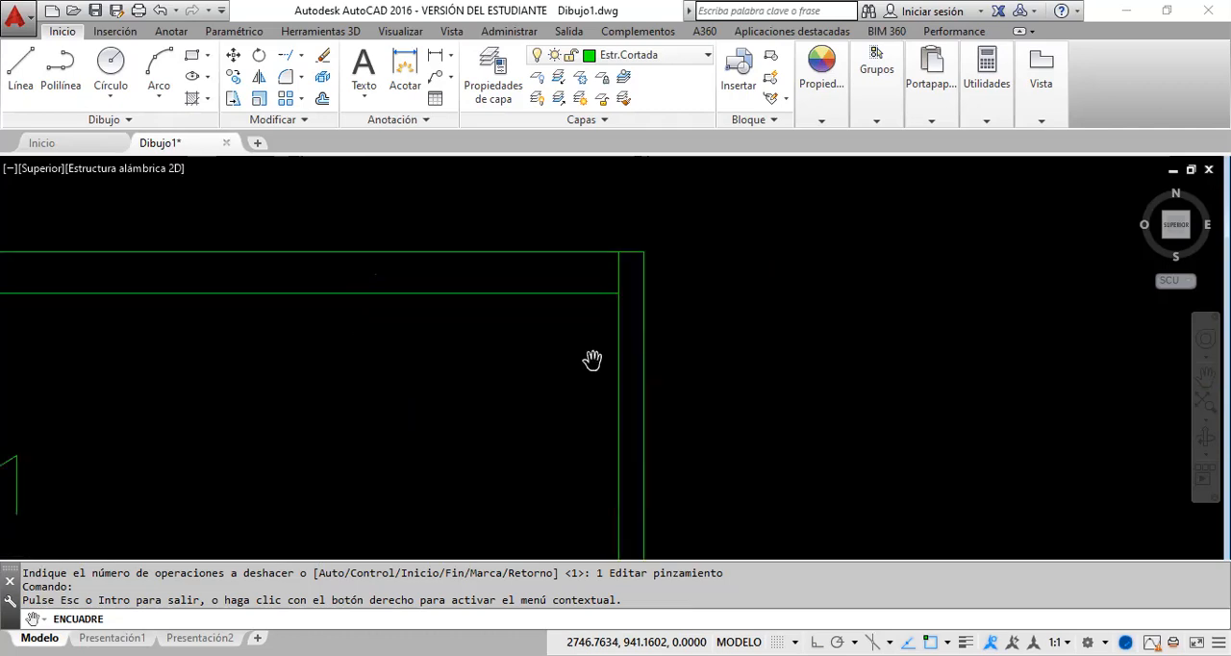
pyautogui.scroll(2, 592, 359)
pyautogui.moveTo(600, 287); pyautogui.dragTo(539, 413)
pyautogui.rightClick(643, 368)
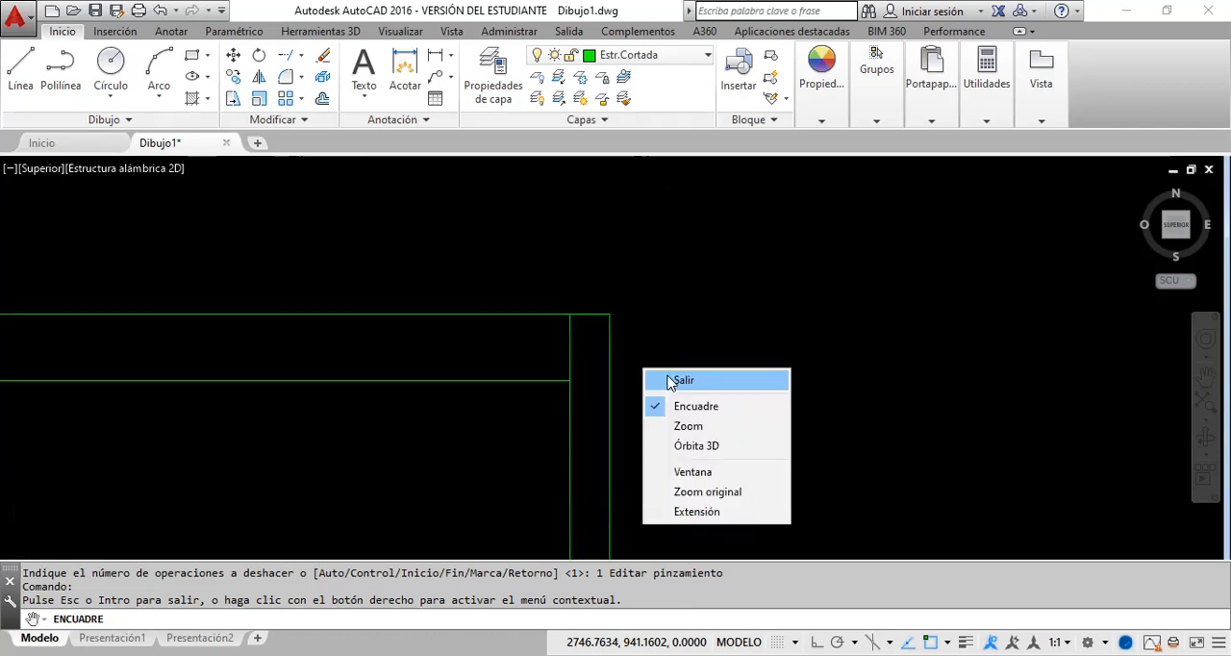
pyautogui.click(673, 381)
# Step: With ortho mode on, stretch the upper end of the outer rectangle's right line straight up past the top line
pyautogui.click(613, 319)
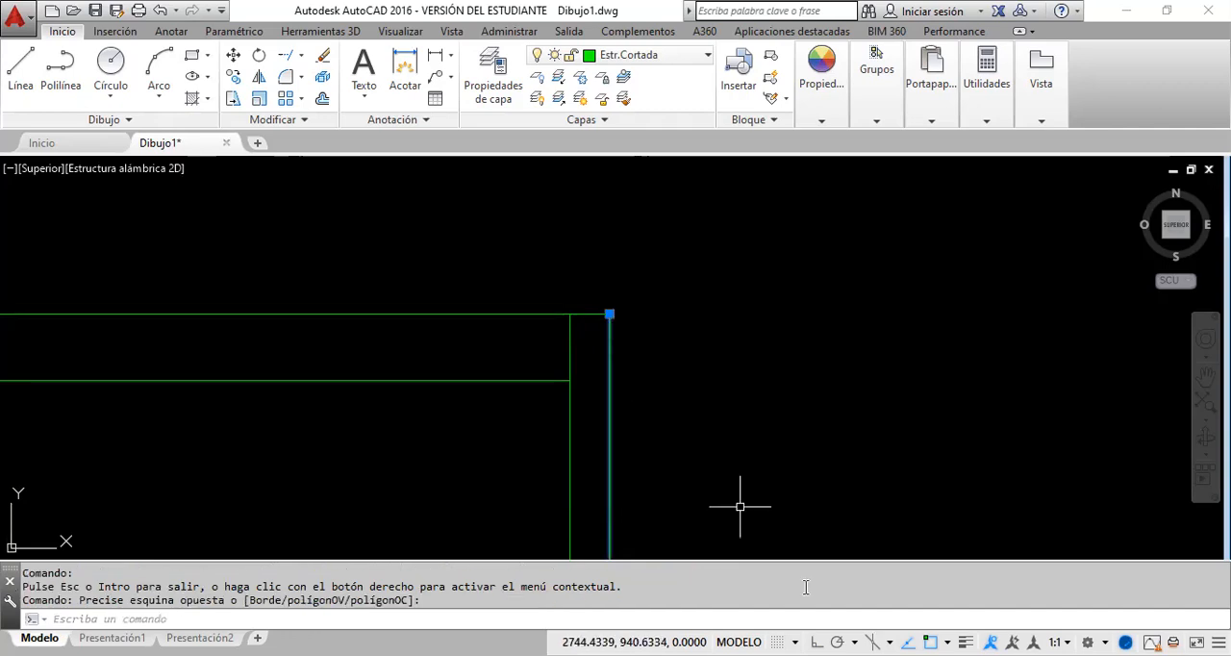
pyautogui.press('F8')
pyautogui.click(610, 313)
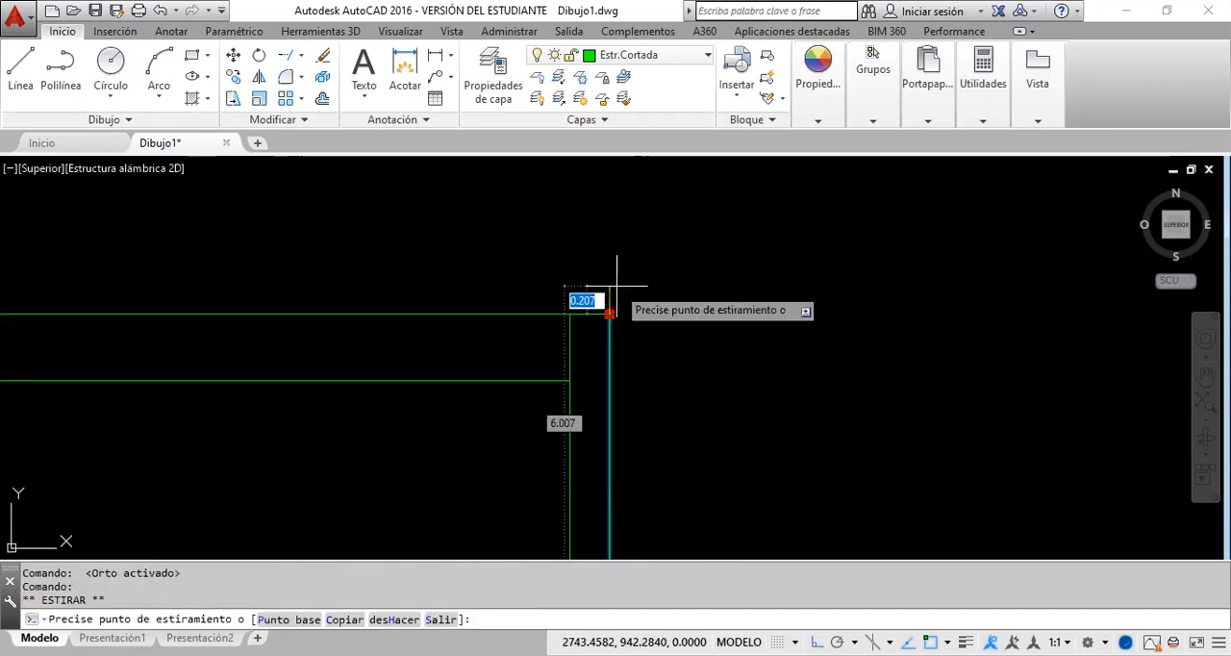
pyautogui.press('Escape')
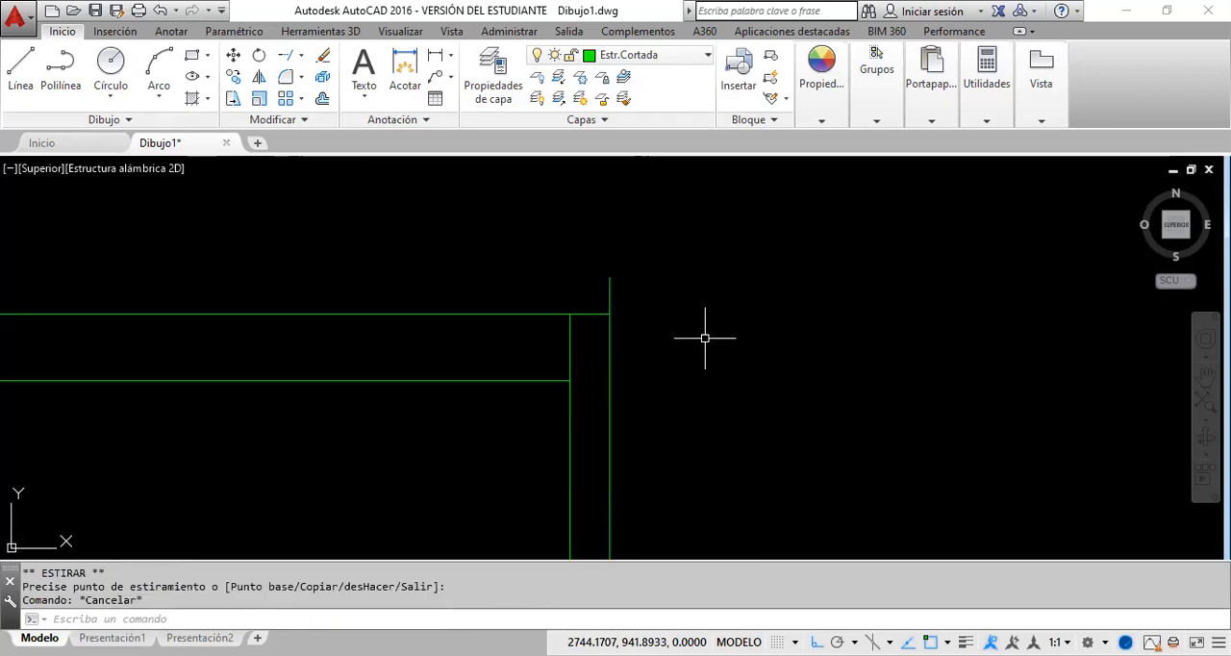
# Step: Start the Trim command with the four wall lines meeting at the upper right corner as cutting edges
pyautogui.scroll(2, 539, 375)
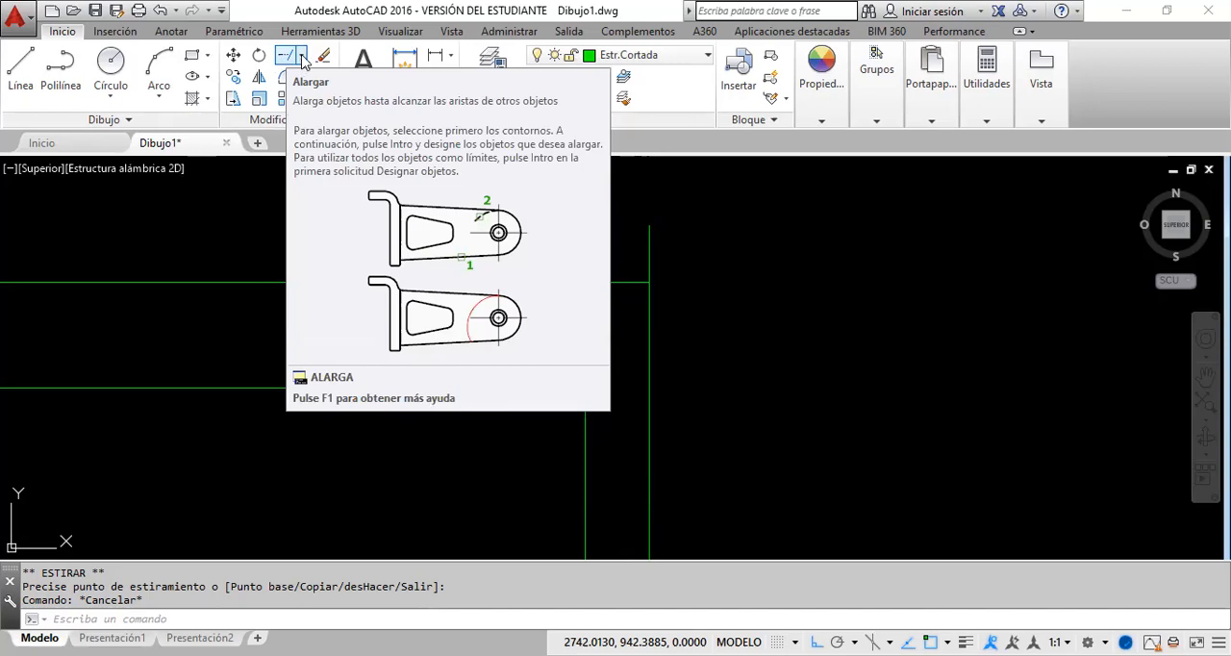
pyautogui.click(302, 57)
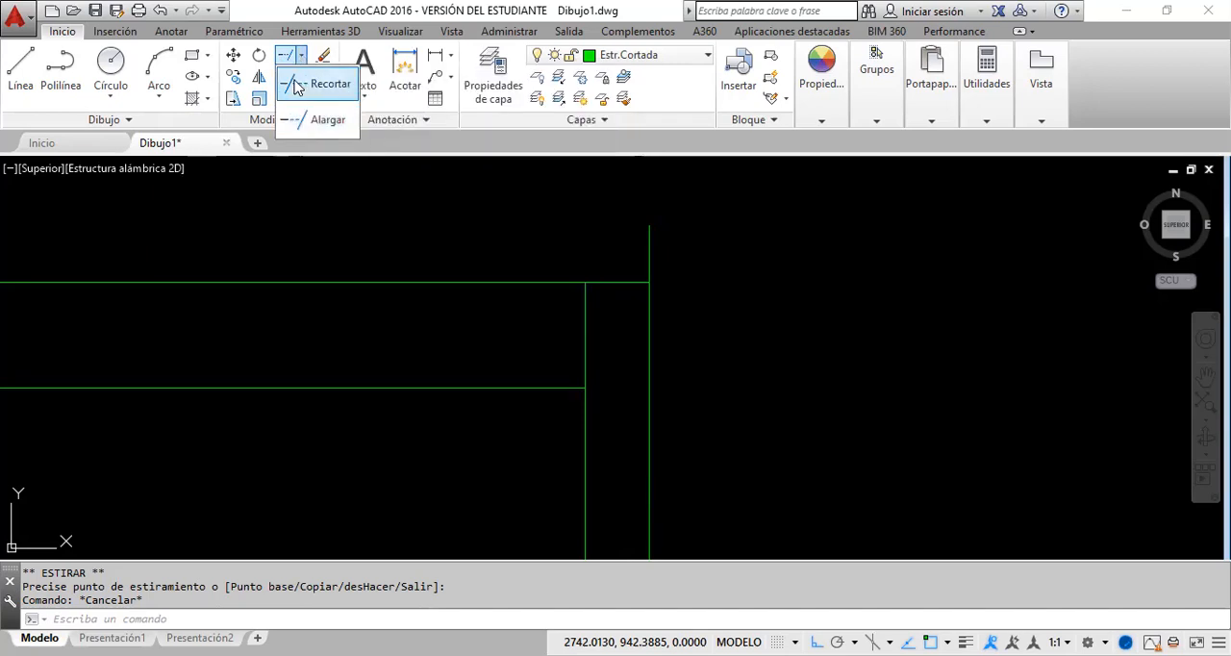
pyautogui.click(296, 87)
pyautogui.click(292, 83)
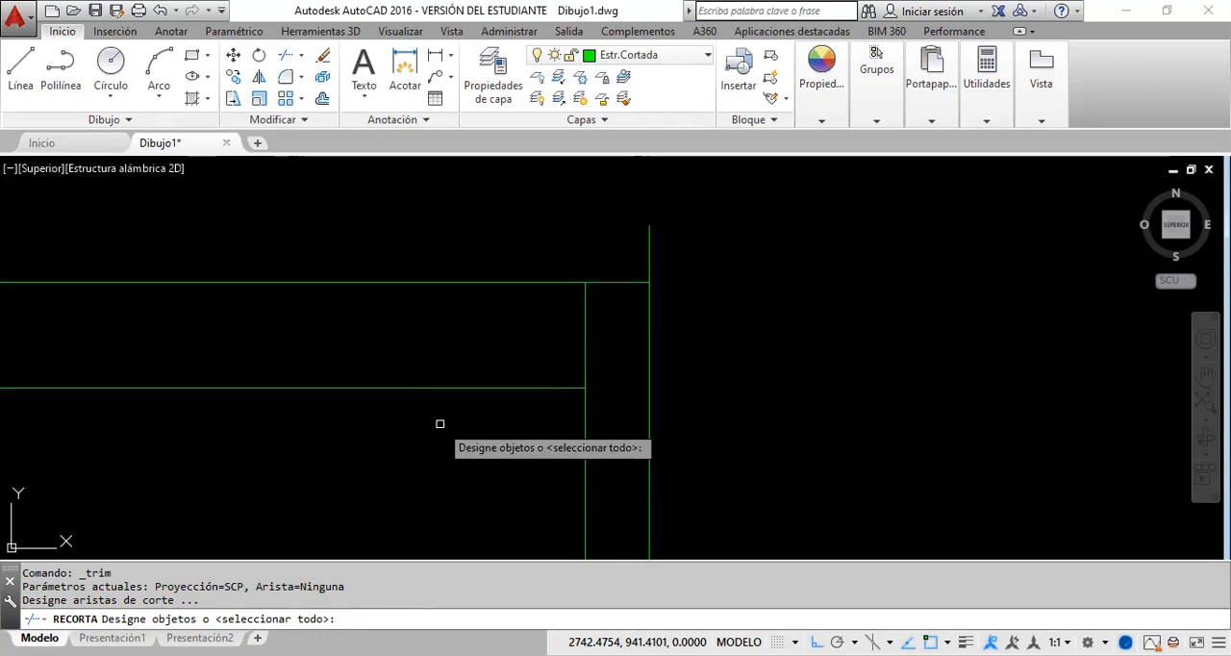
pyautogui.click(718, 449)
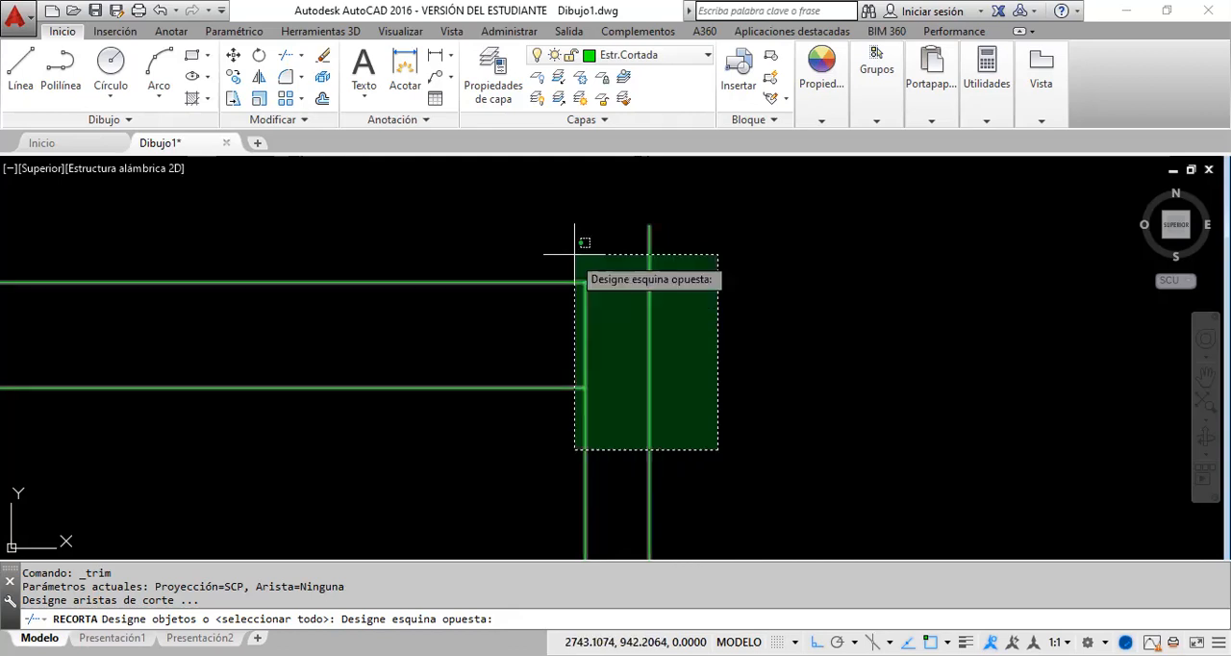
pyautogui.click(458, 252)
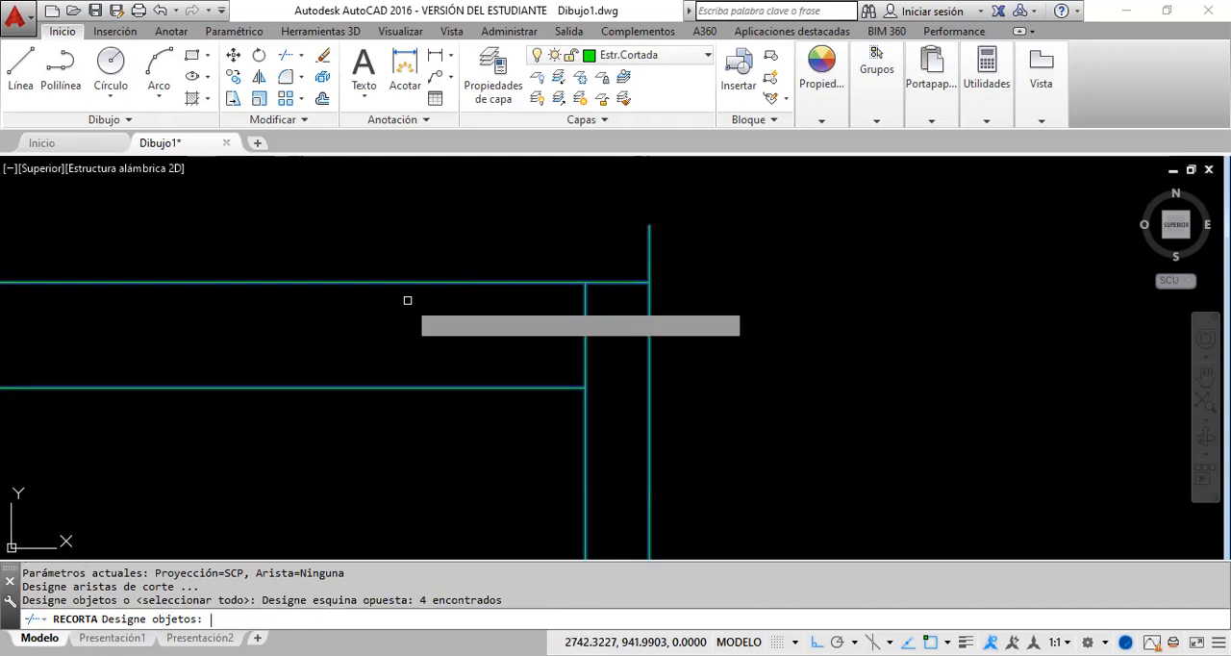
pyautogui.press('Return')
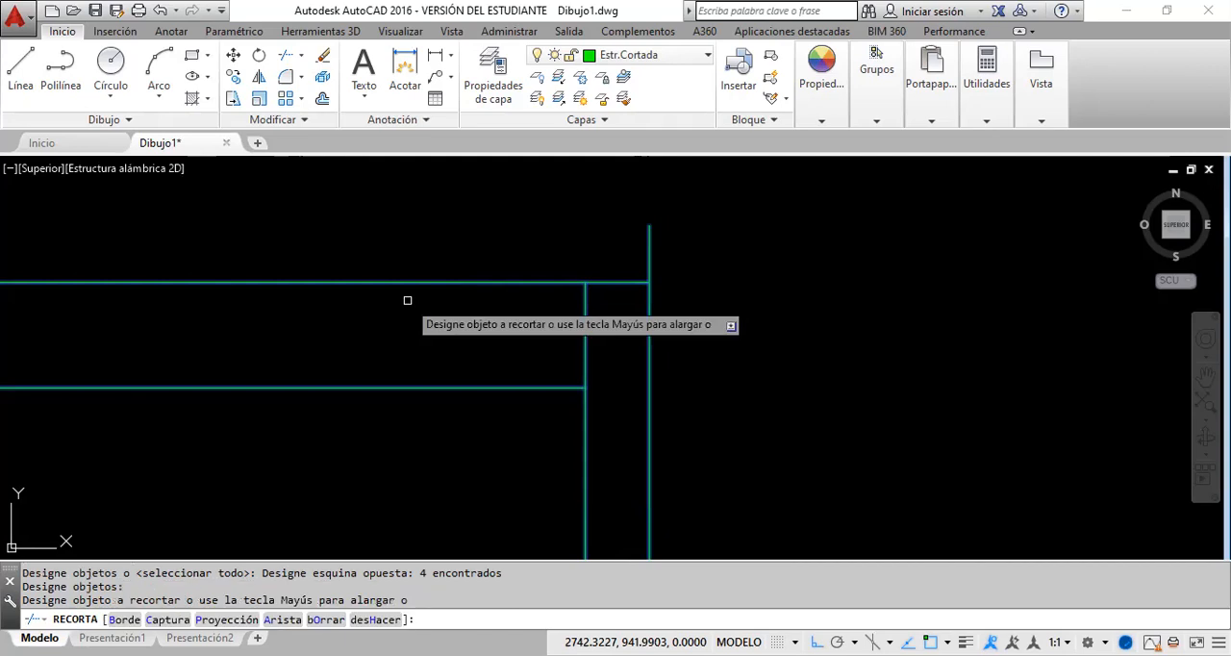
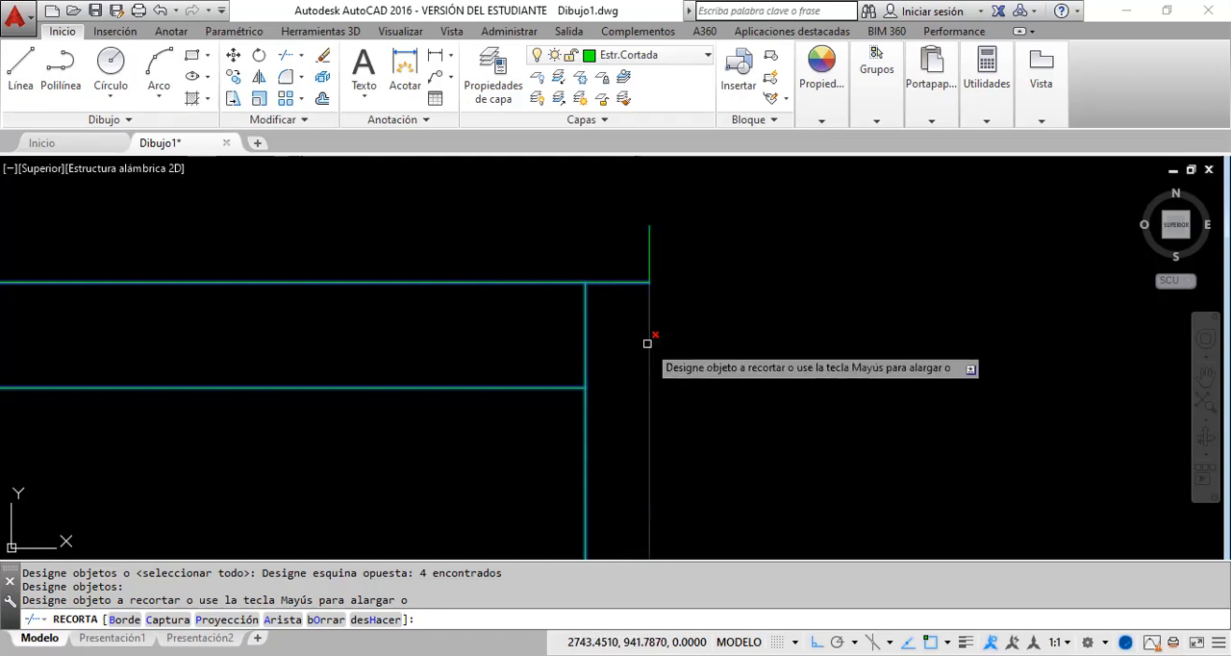
# Step: Trim the outer right line's overhang above the top line and the inner right line's excess between the walls at the upper right corner
pyautogui.click(662, 247)
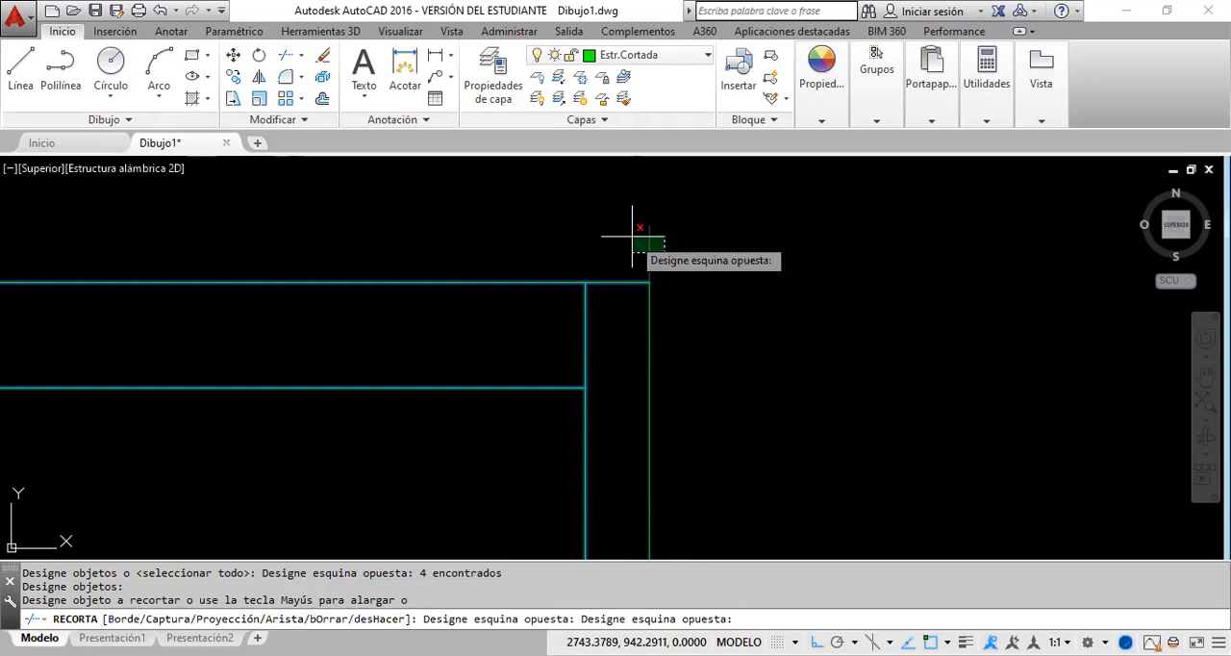
pyautogui.click(639, 233)
pyautogui.click(611, 351)
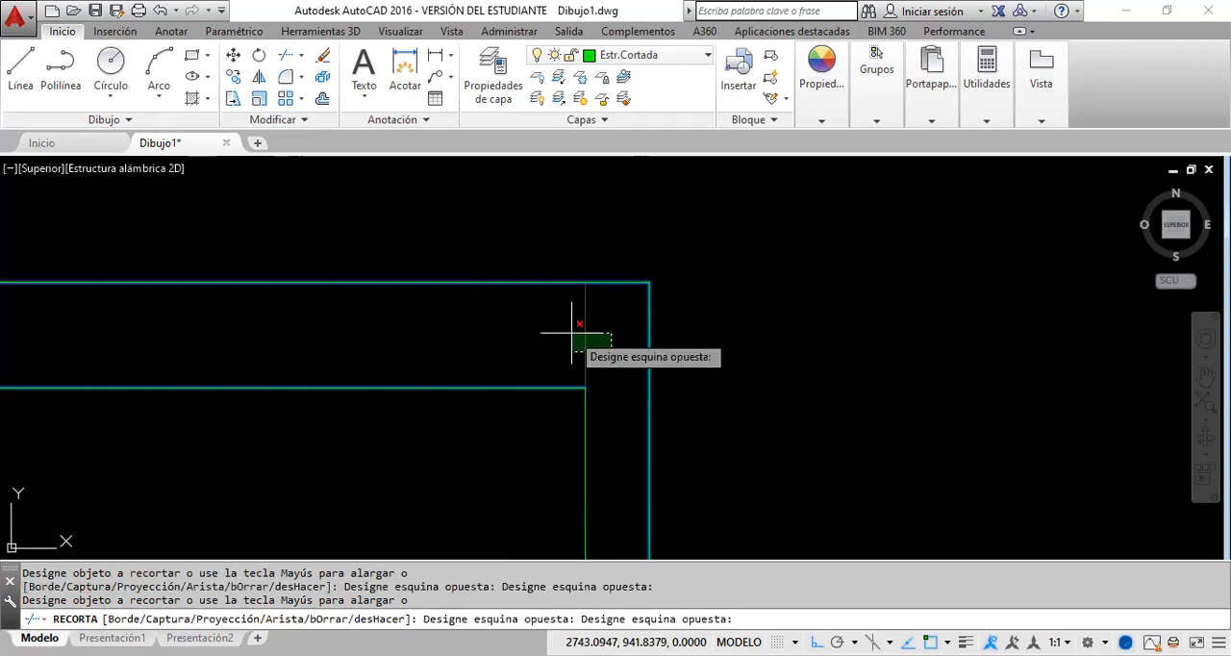
pyautogui.click(572, 332)
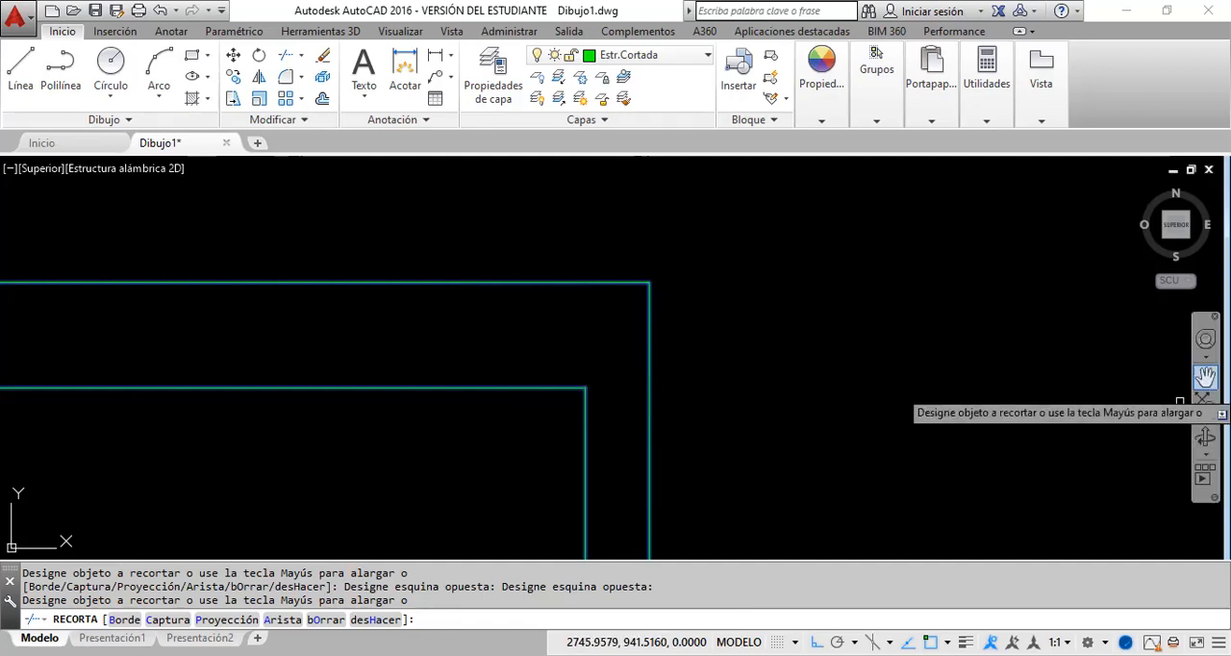
# Step: Trim the outer left line's overhang above the top line at the floor plan's upper left corner and finish trimming
pyautogui.click(1205, 376)
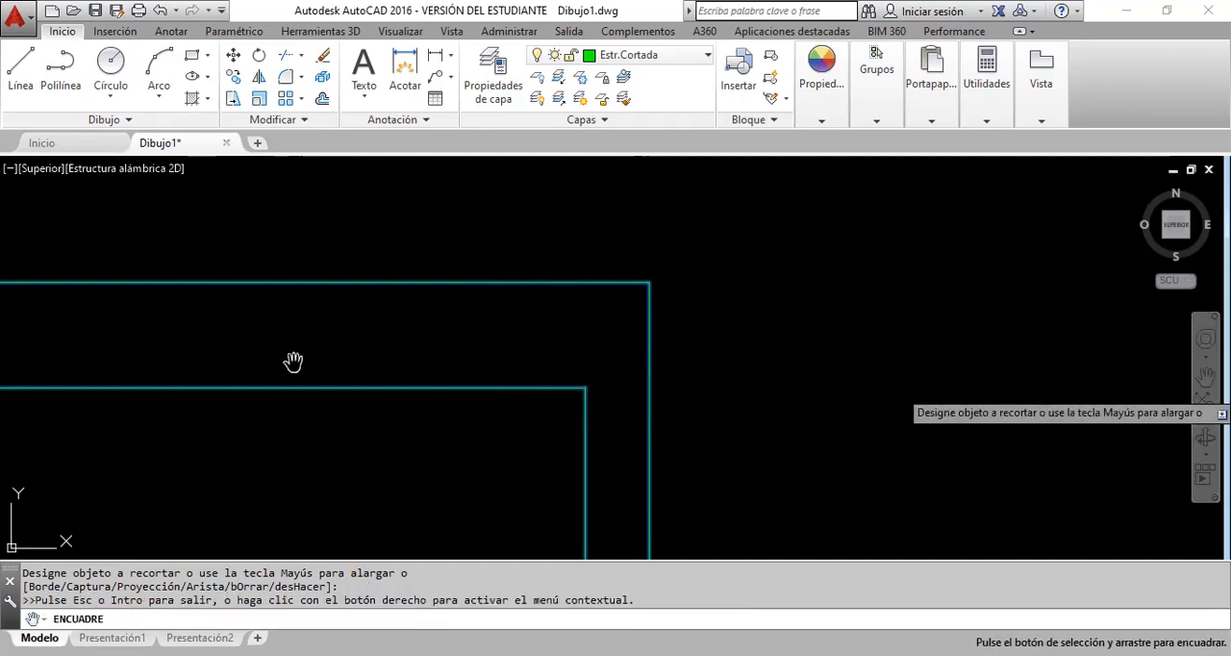
pyautogui.scroll(-5, 405, 340)
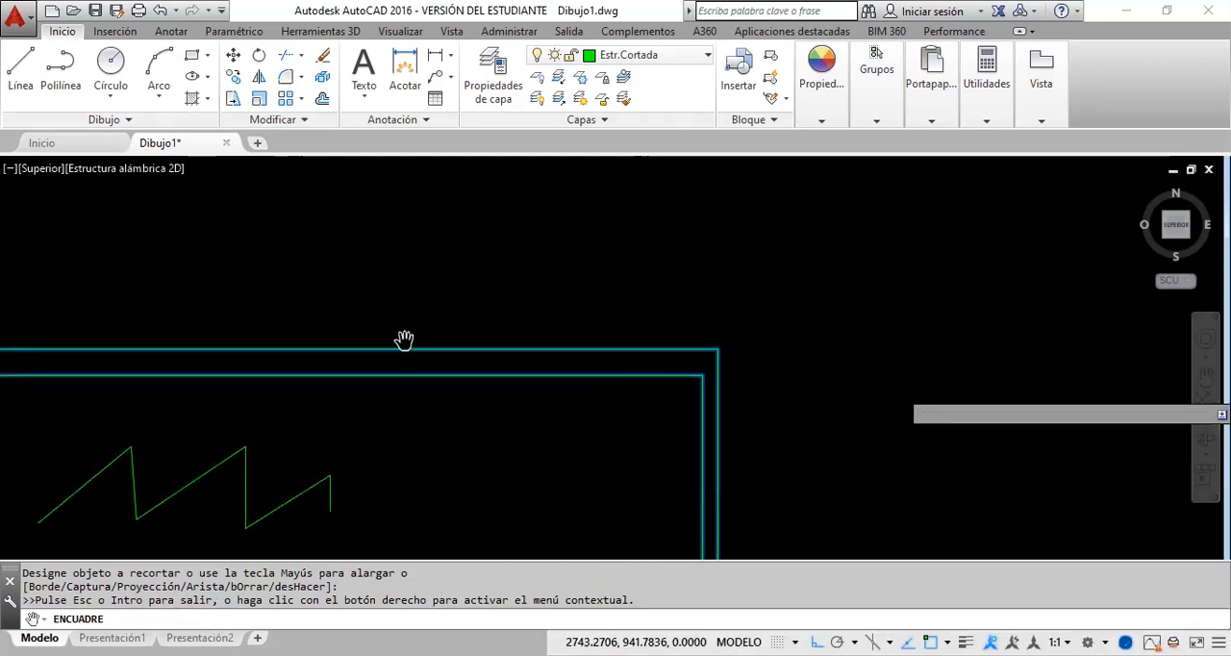
pyautogui.scroll(-2, 338, 342)
pyautogui.scroll(-1, 338, 342)
pyautogui.moveTo(188, 375)
pyautogui.mouseDown()
pyautogui.moveTo(420, 424)
pyautogui.moveTo(479, 406)
pyautogui.mouseUp()
pyautogui.scroll(8, 442, 375)
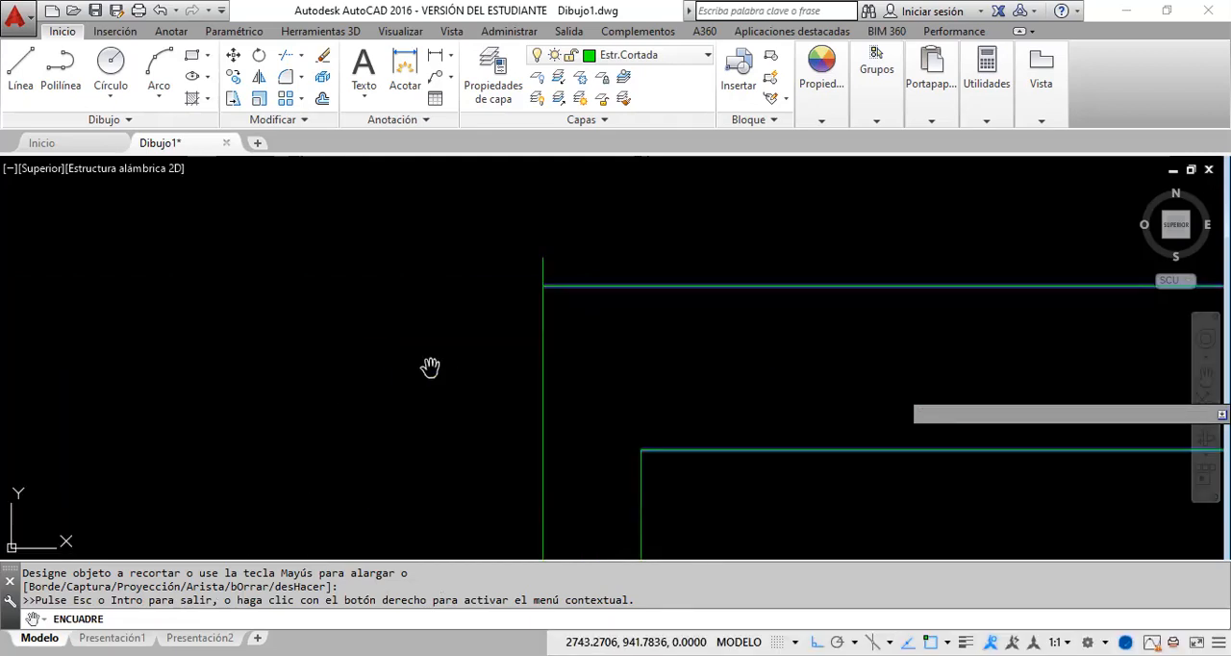
pyautogui.rightClick(434, 371)
pyautogui.click(475, 381)
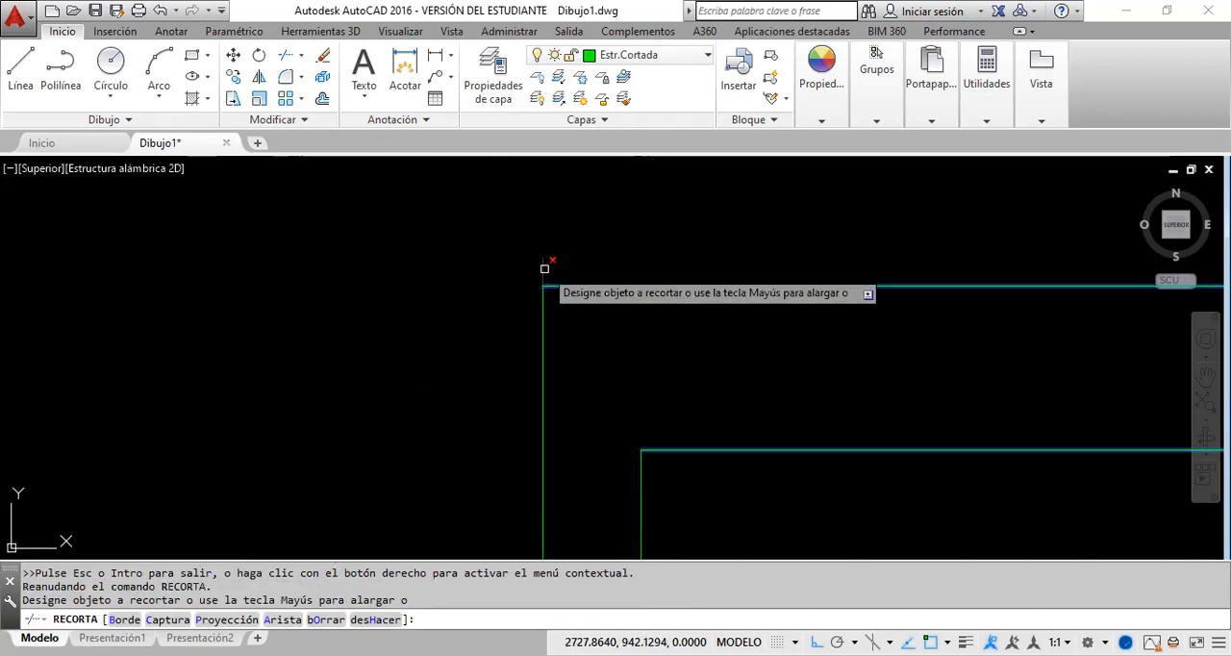
pyautogui.click(544, 269)
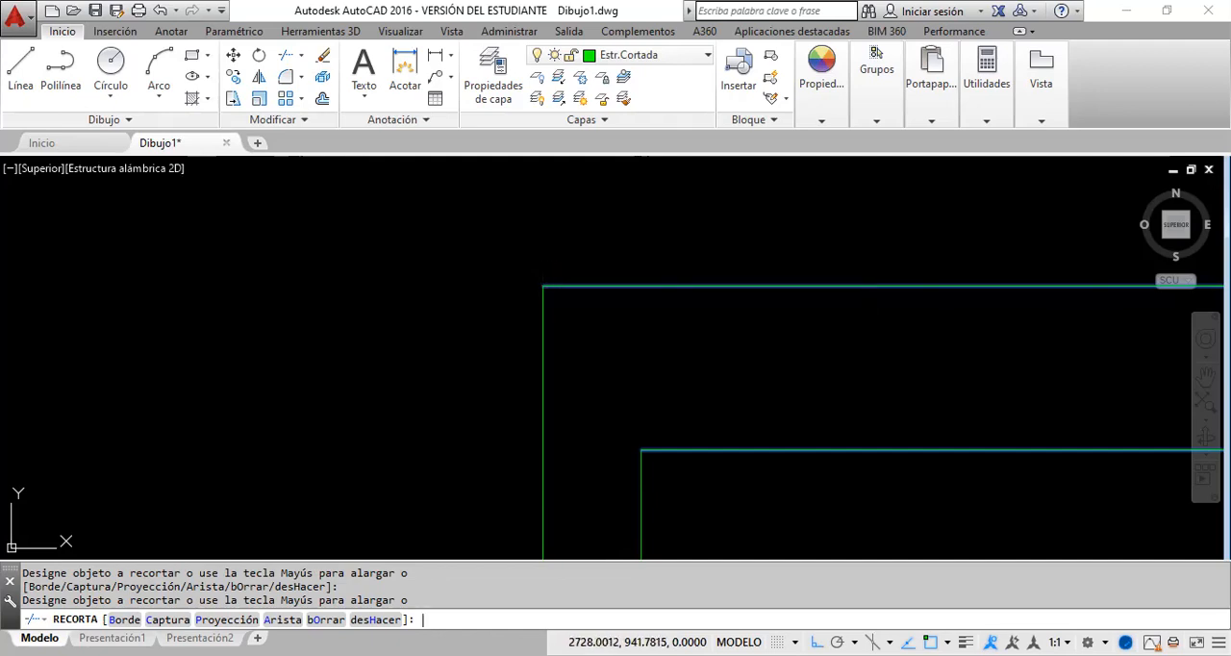
pyautogui.press('Return')
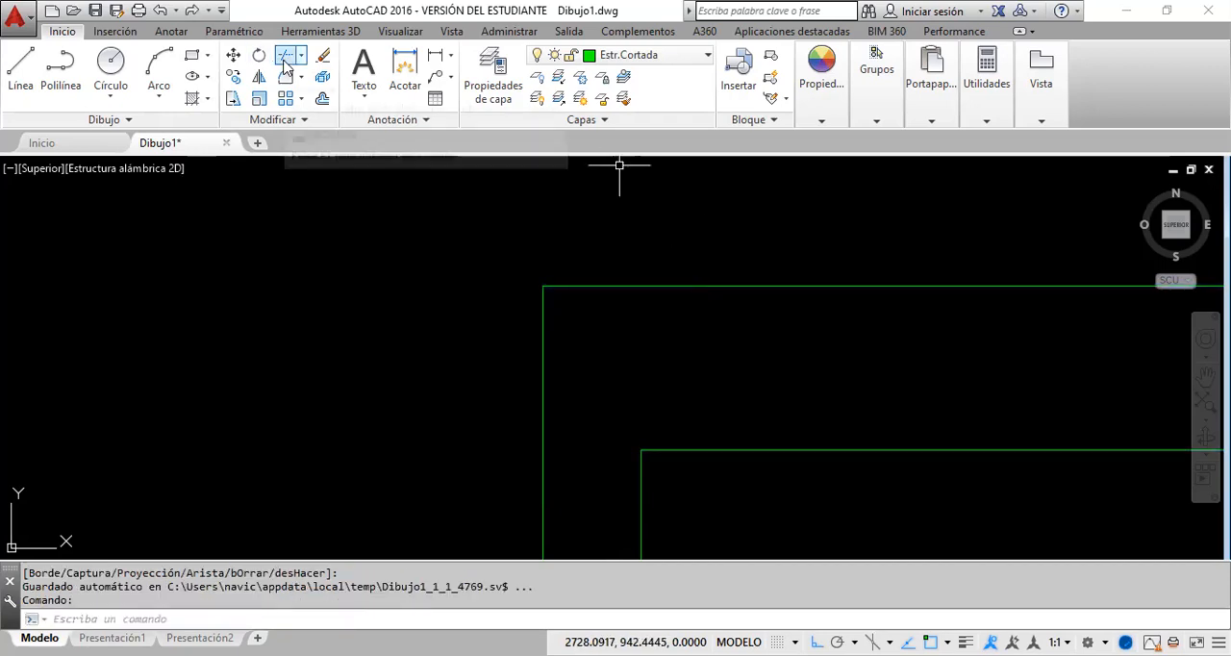
# Step: With ortho mode off, draw a three-segment zigzag line crossing the lower diagonal and the horizontal loose lines left of the floor plan
pyautogui.scroll(-2, 302, 281)
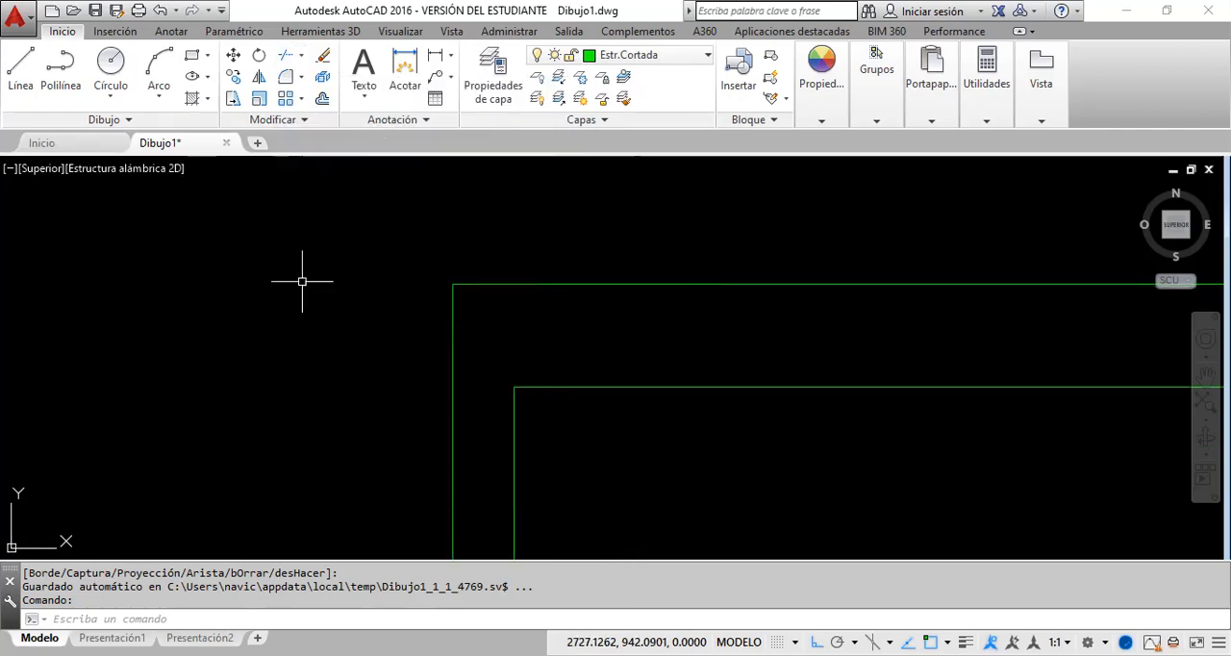
pyautogui.scroll(-5, 302, 281)
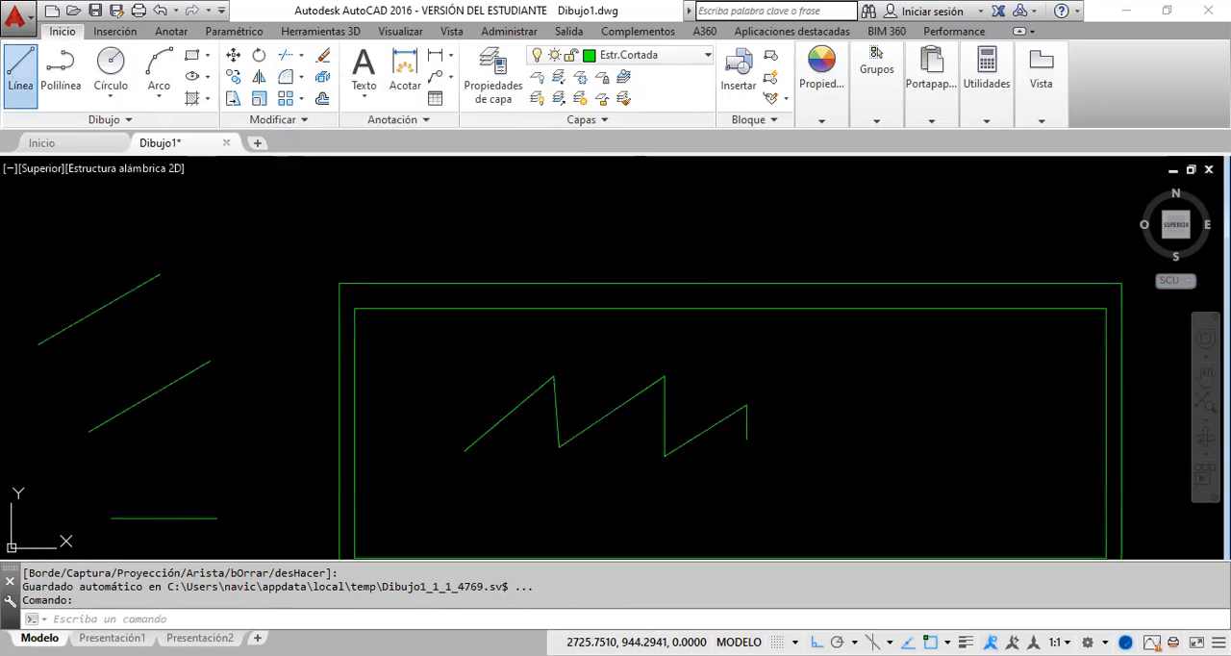
pyautogui.click(22, 72)
pyautogui.click(106, 359)
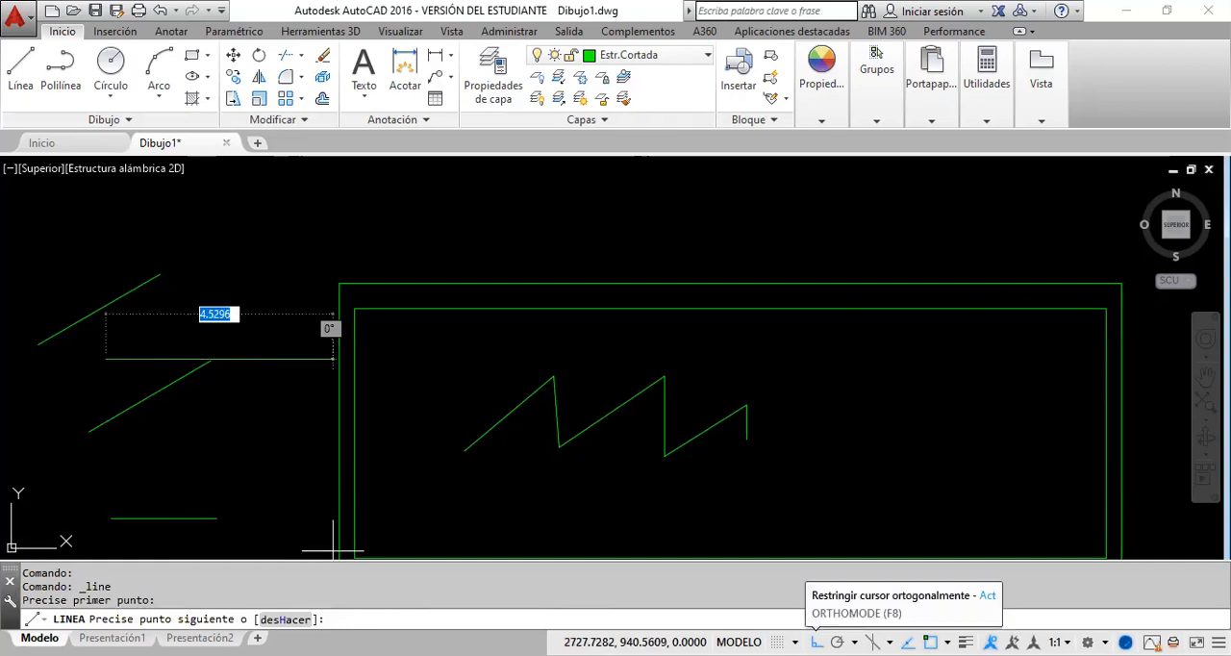
pyautogui.click(816, 642)
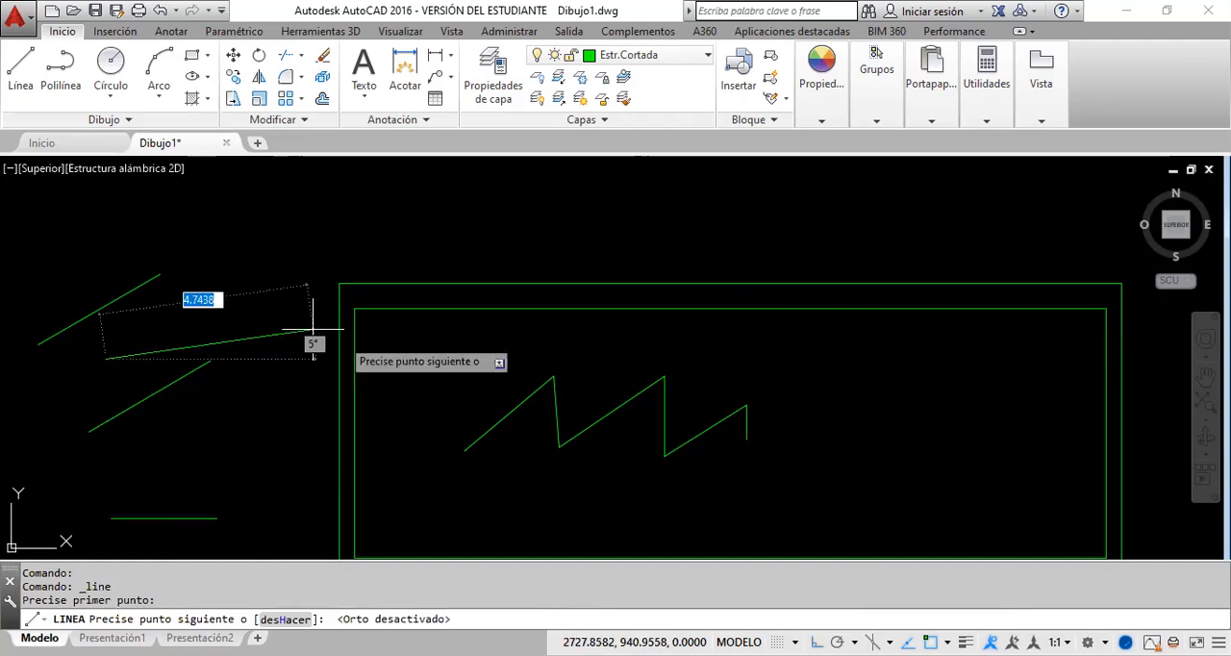
pyautogui.click(175, 532)
pyautogui.click(218, 402)
pyautogui.click(275, 421)
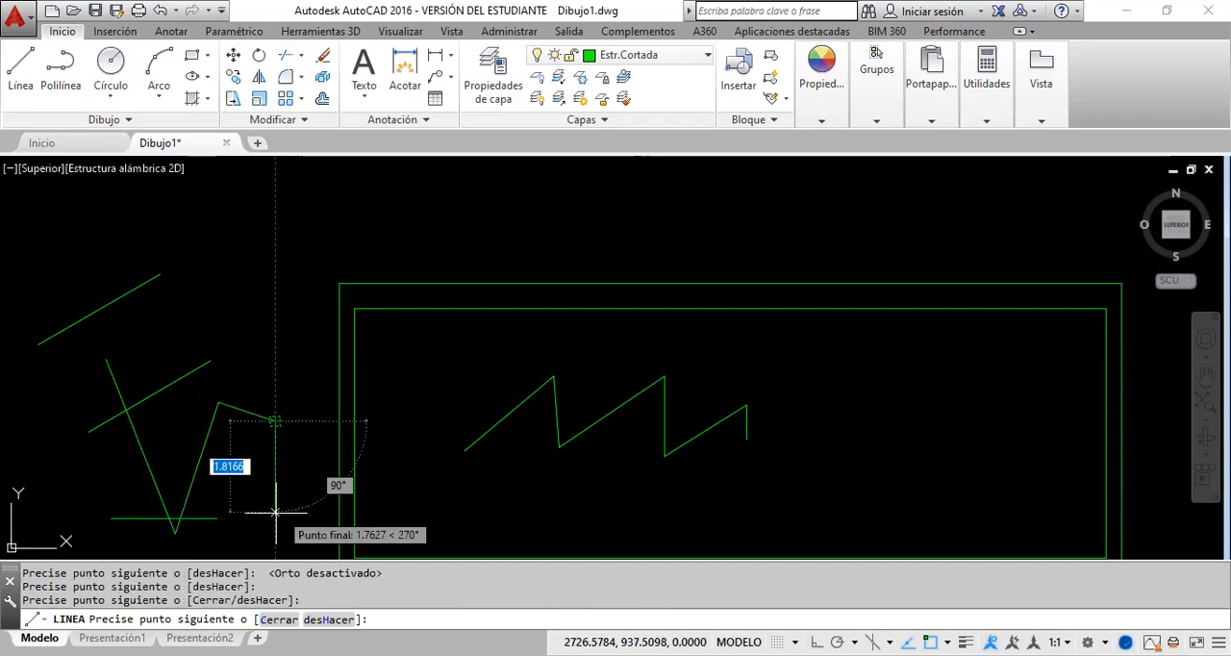
pyautogui.press('Return')
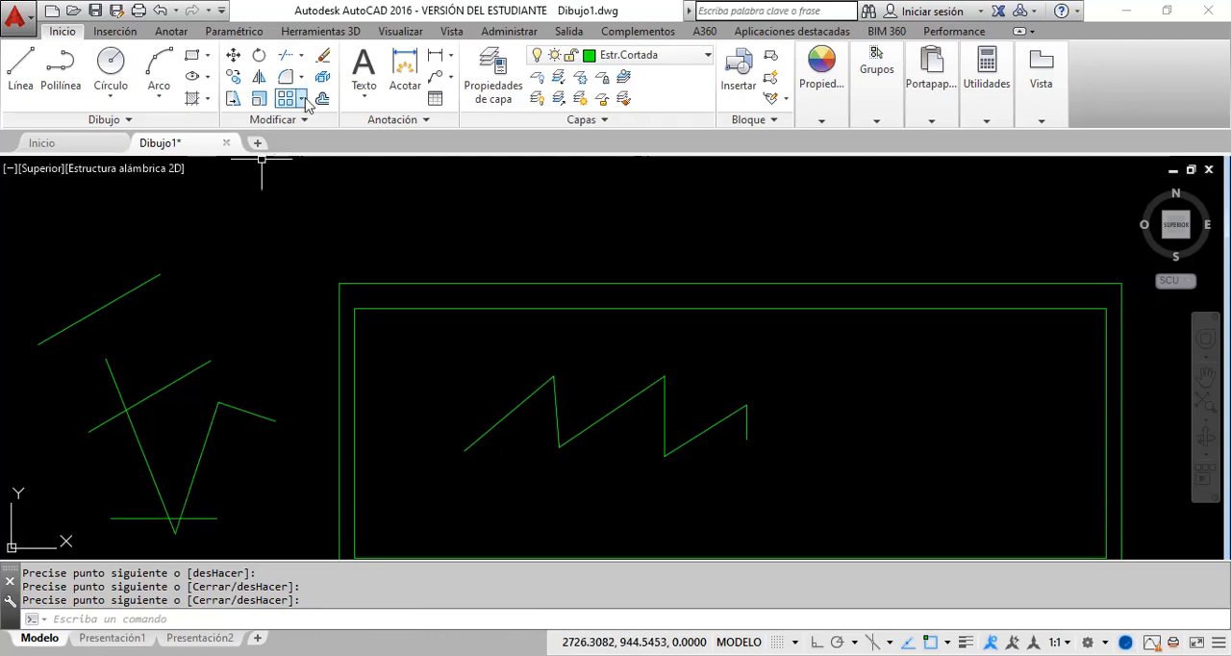
# Step: Using the zigzag and the two lines it crosses as cutting edges, trim the segments caught by a crossing window over the zigzag's lower part
pyautogui.click(285, 58)
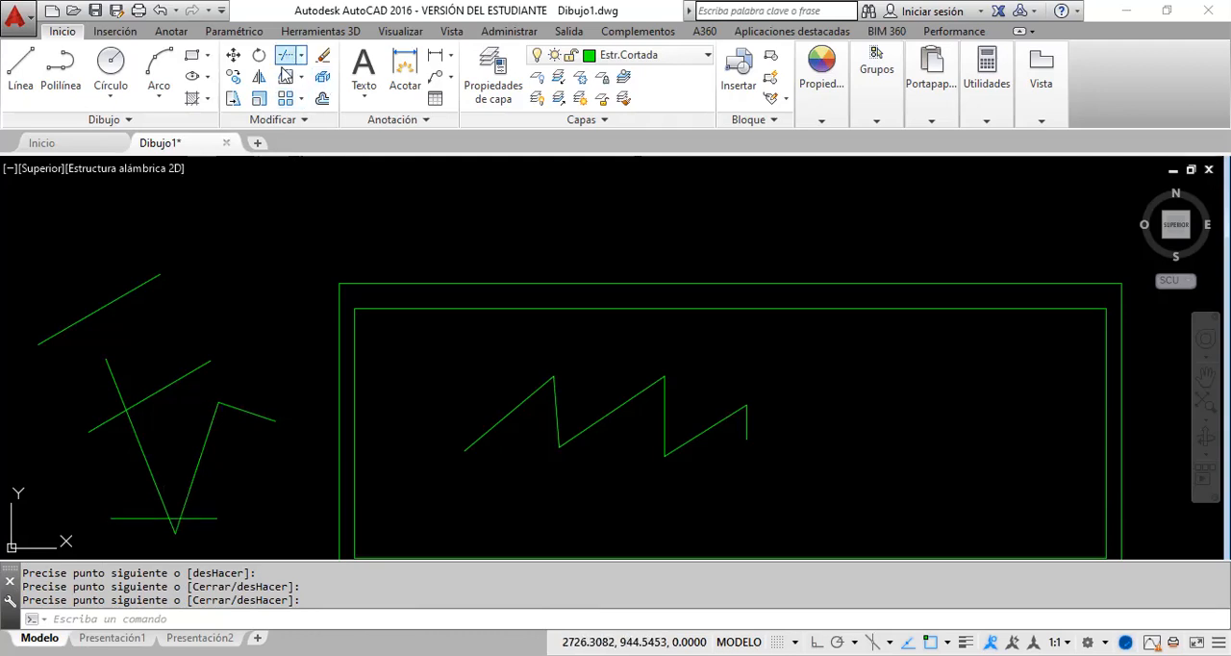
pyautogui.click(236, 531)
pyautogui.click(105, 395)
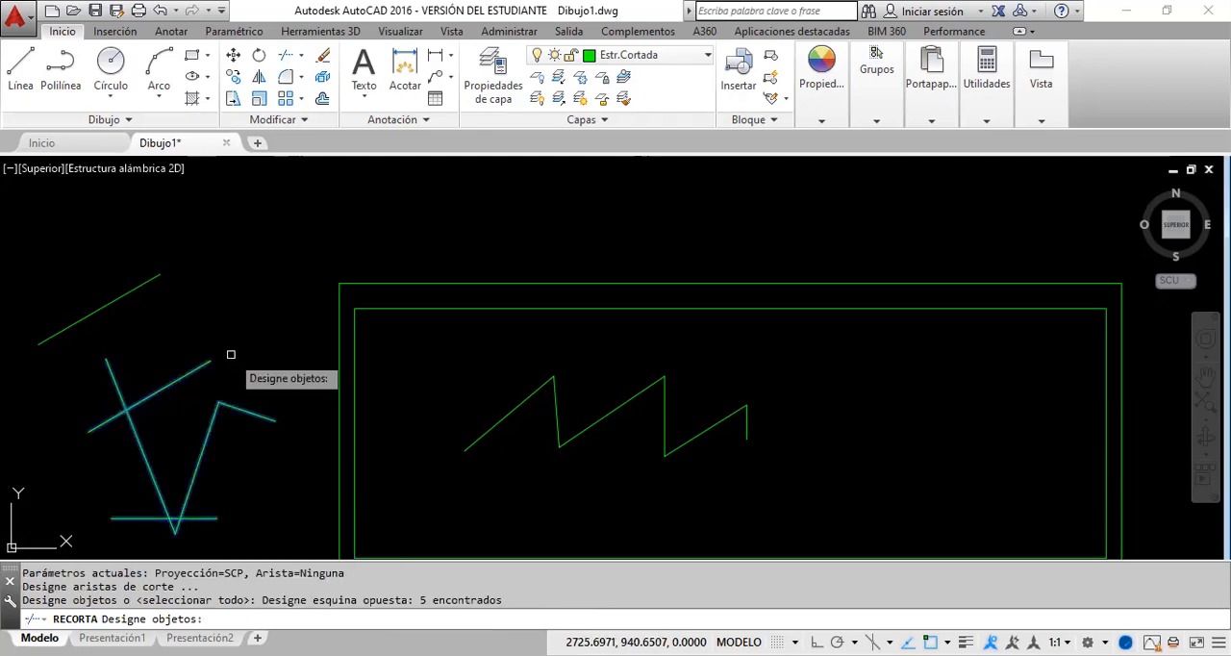
pyautogui.press('Return')
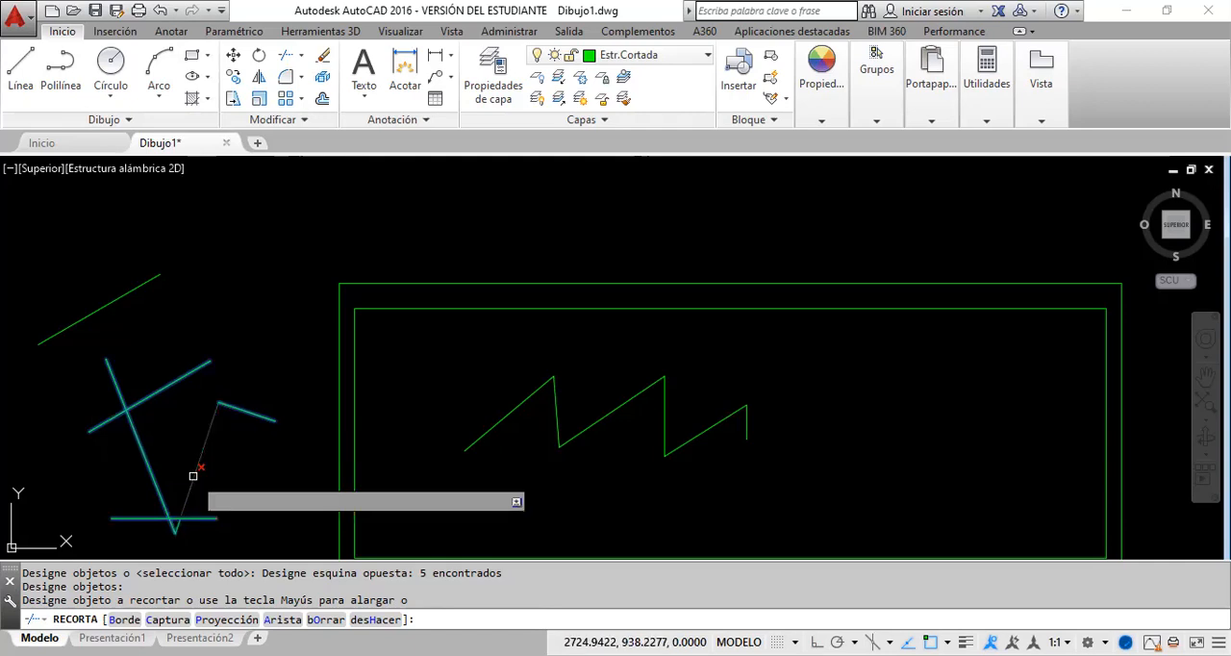
pyautogui.click(225, 535)
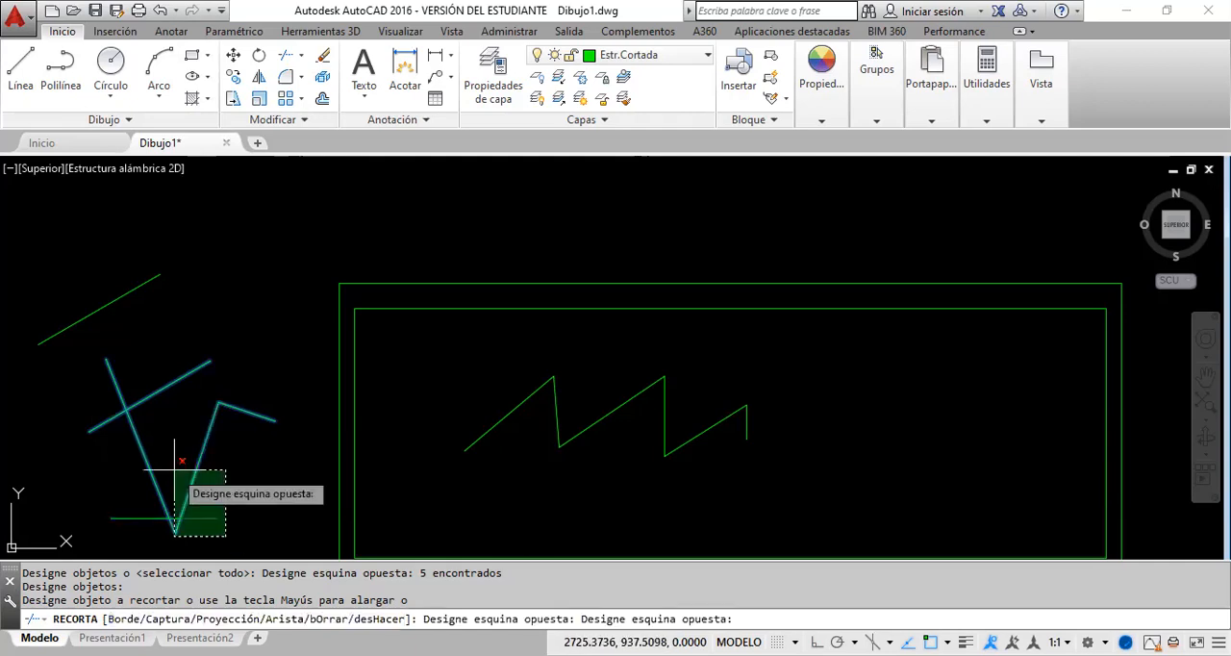
pyautogui.click(174, 469)
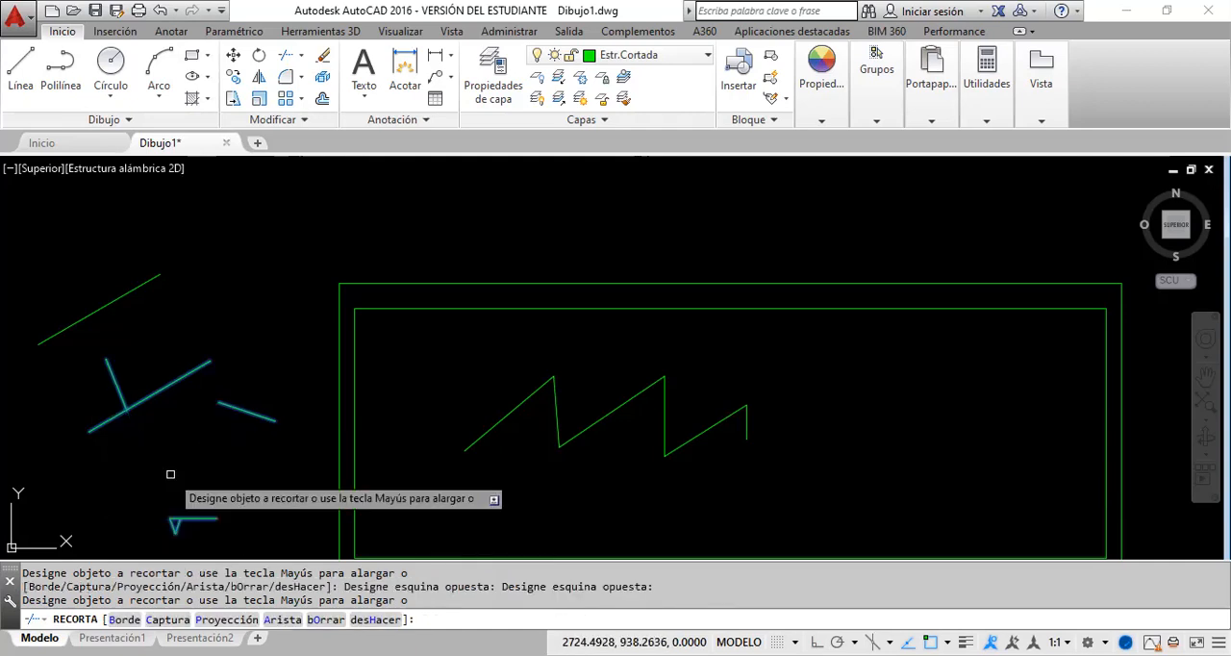
# Step: Trim the horizontal line's excess beyond the small triangle, try to trim the triangle's top side, and leave the Trim command
pyautogui.scroll(6, 174, 531)
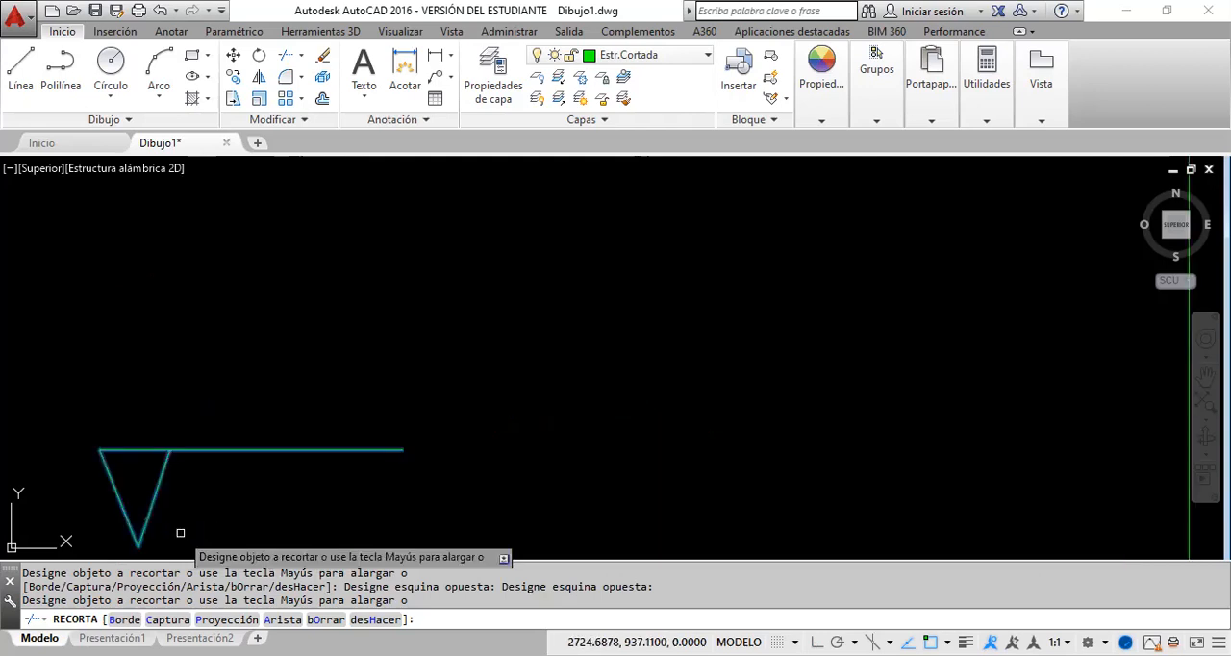
pyautogui.click(231, 449)
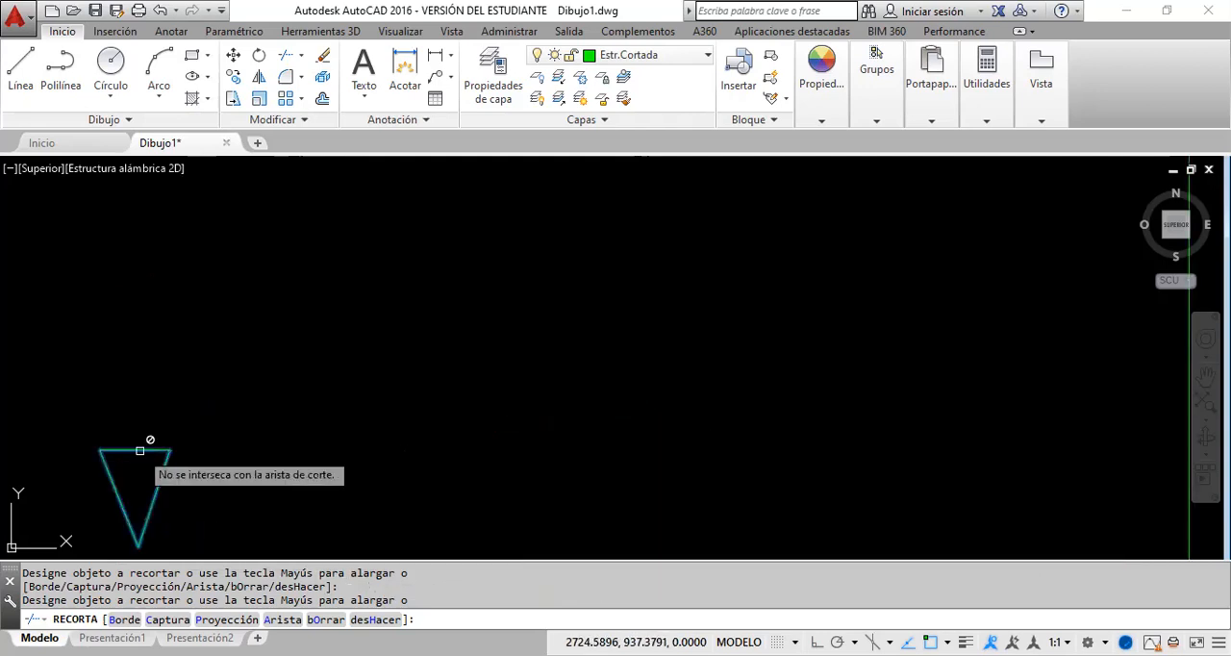
pyautogui.click(140, 450)
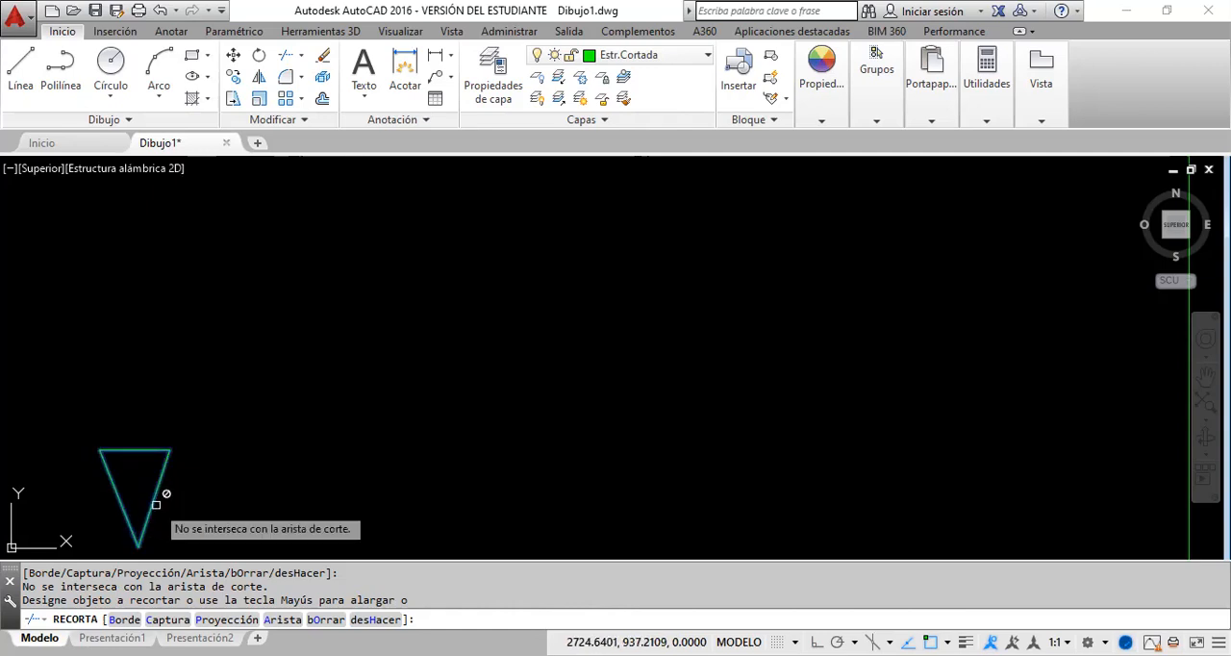
pyautogui.press('Escape')
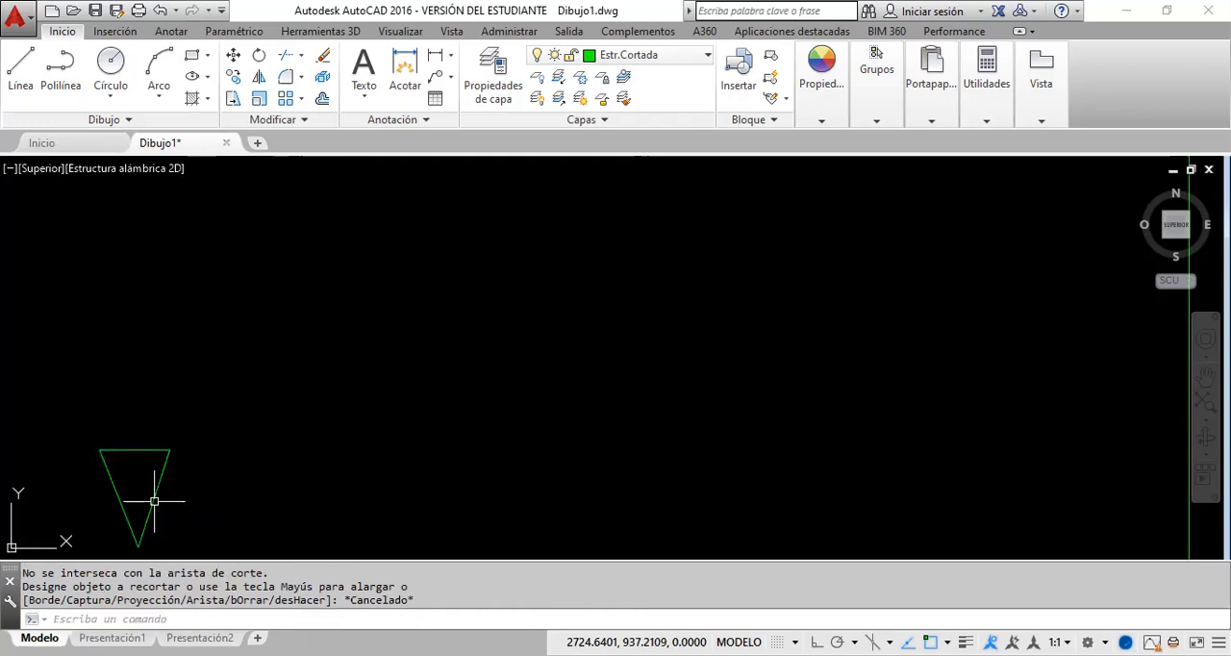
# Step: Examine the small triangle by selecting each of its three sides in turn and viewing its upper right corner up close
pyautogui.click(157, 497)
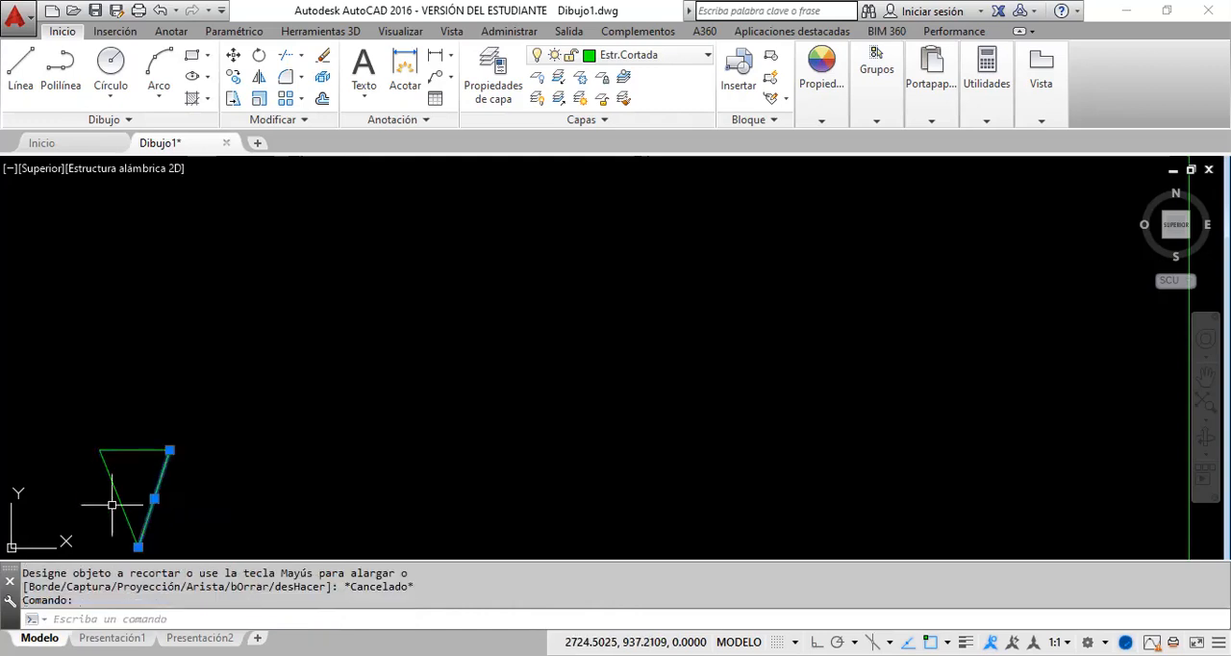
pyautogui.press('Escape')
pyautogui.click(119, 500)
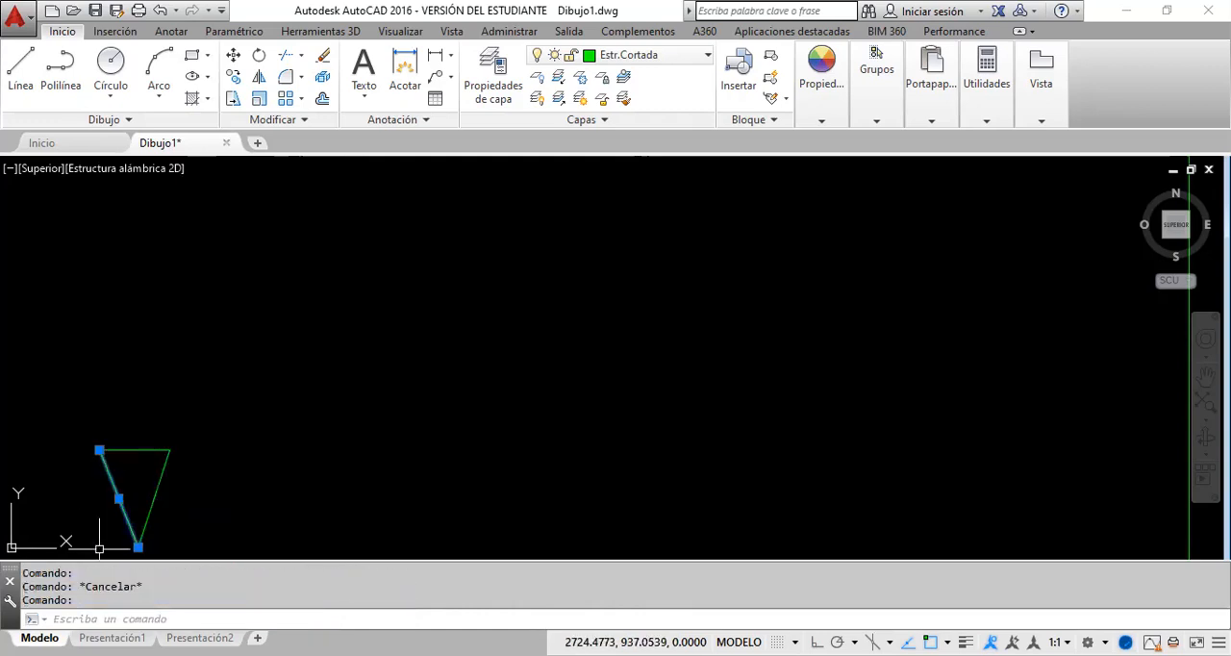
pyautogui.press('Escape')
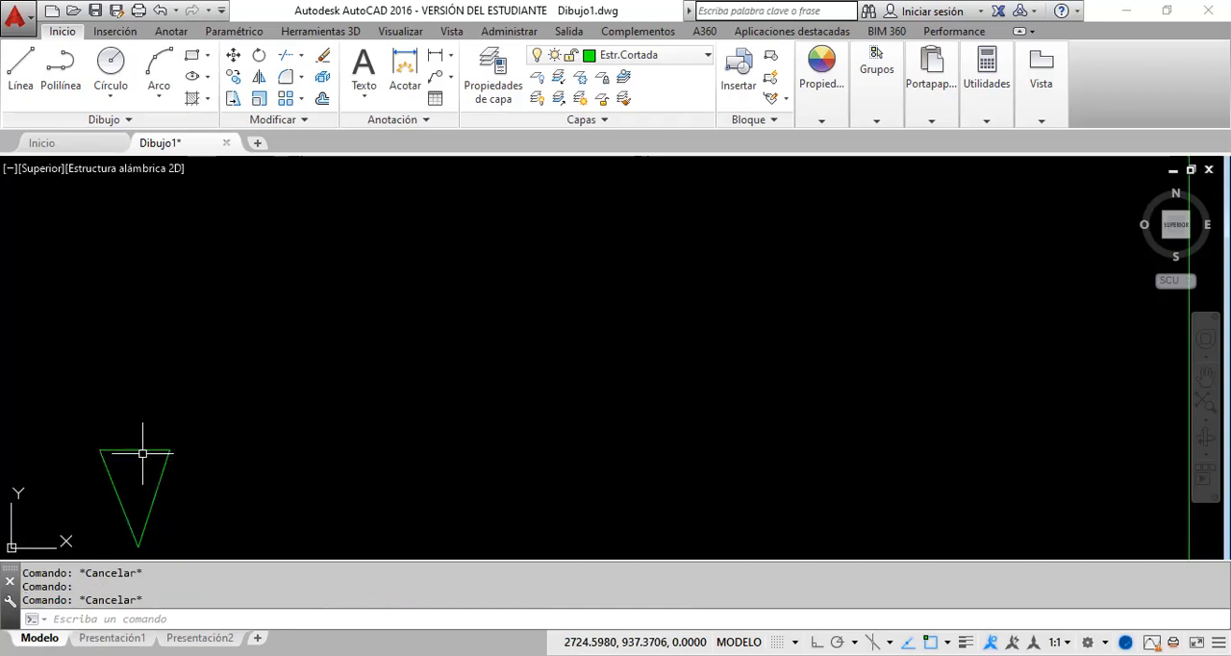
pyautogui.click(142, 451)
pyautogui.press('Escape')
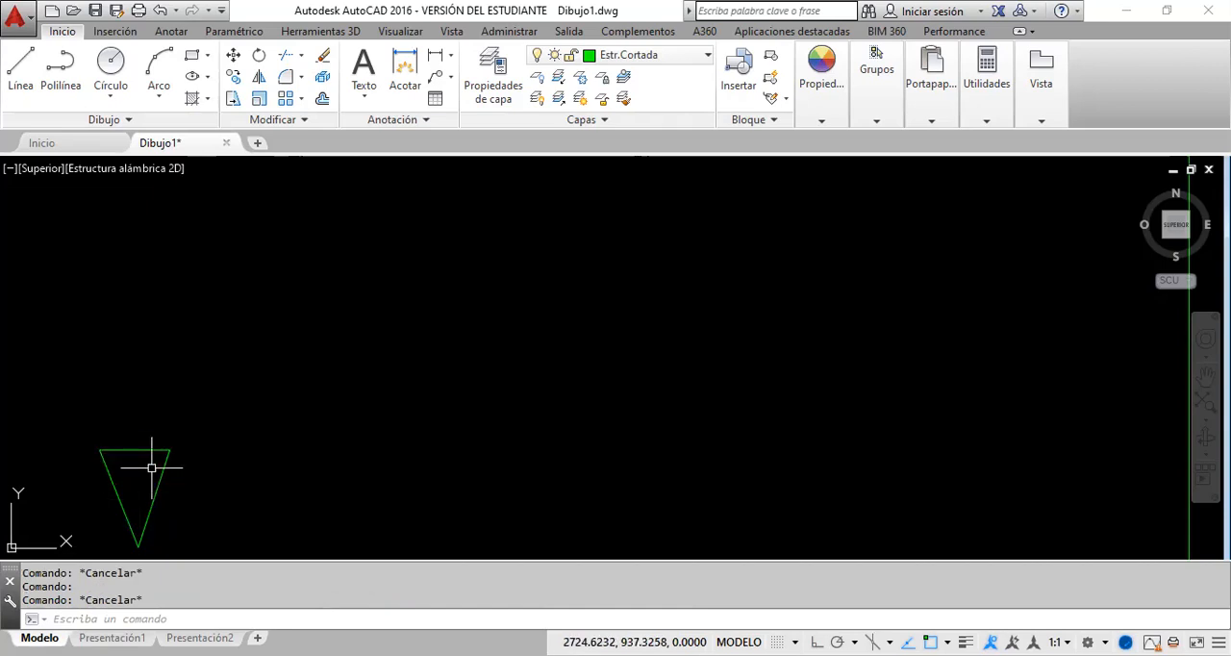
pyautogui.scroll(5, 151, 468)
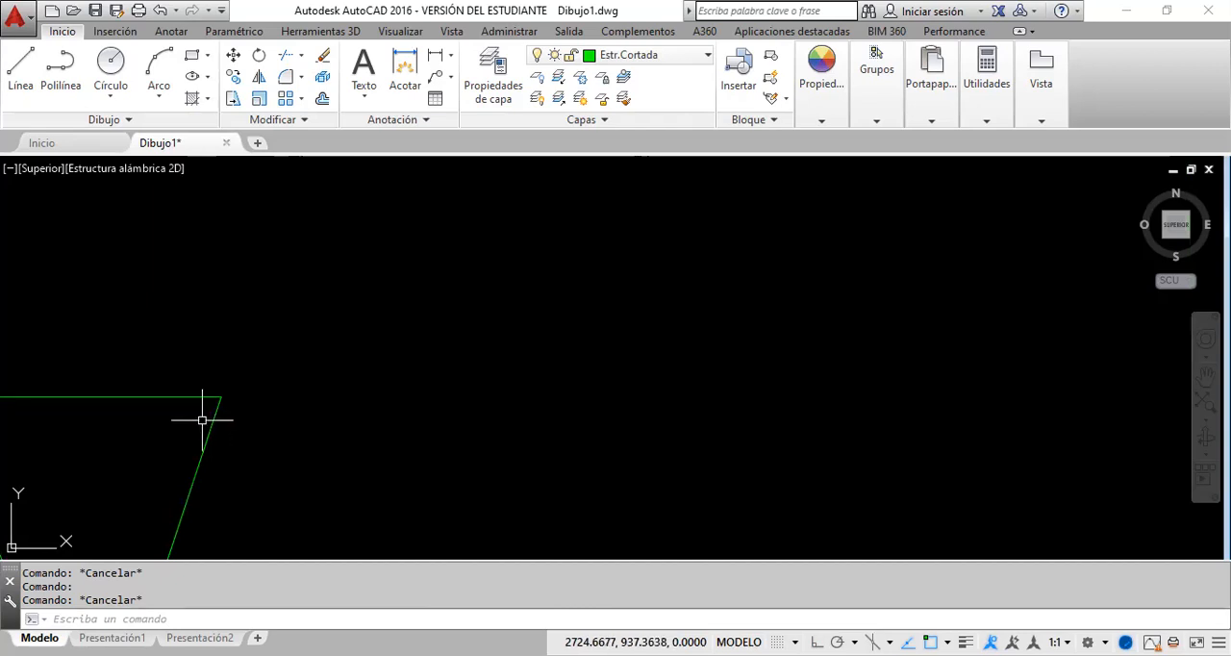
pyautogui.moveTo(202, 421); pyautogui.dragTo(282, 376, button='middle')
pyautogui.scroll(-5, 282, 376)
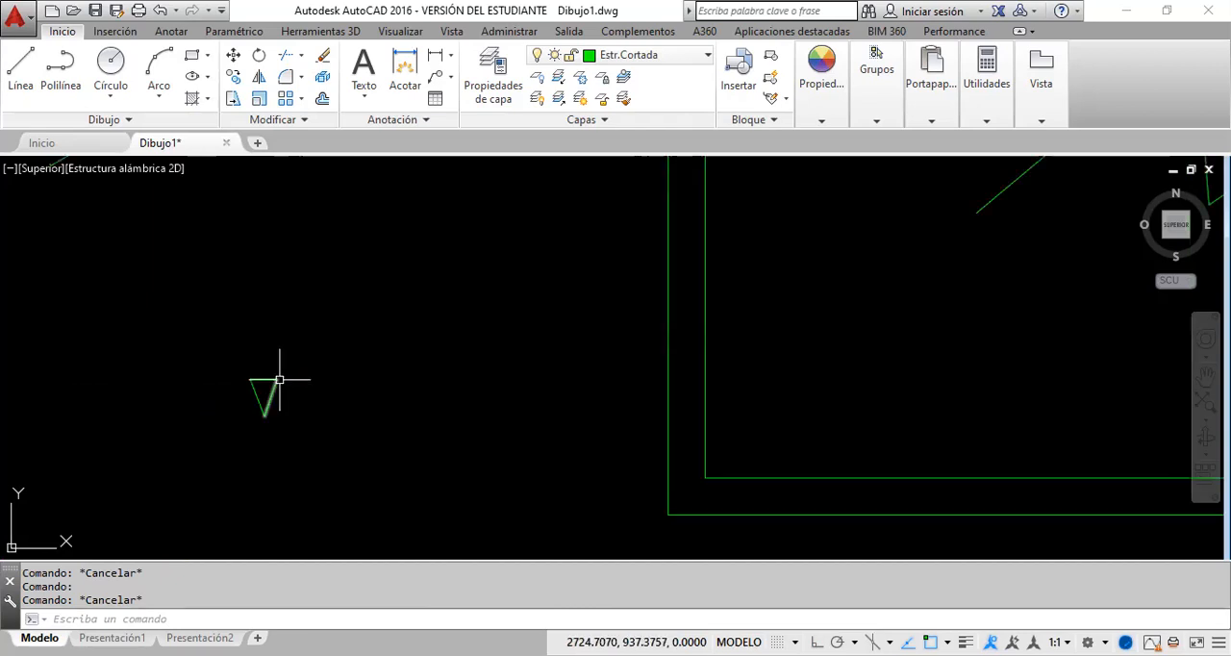
# Step: Examine the trimmed zigzag remnant ending on the lower diagonal line by selecting it and checking its end point, and clear the selection
pyautogui.scroll(-6, 280, 378)
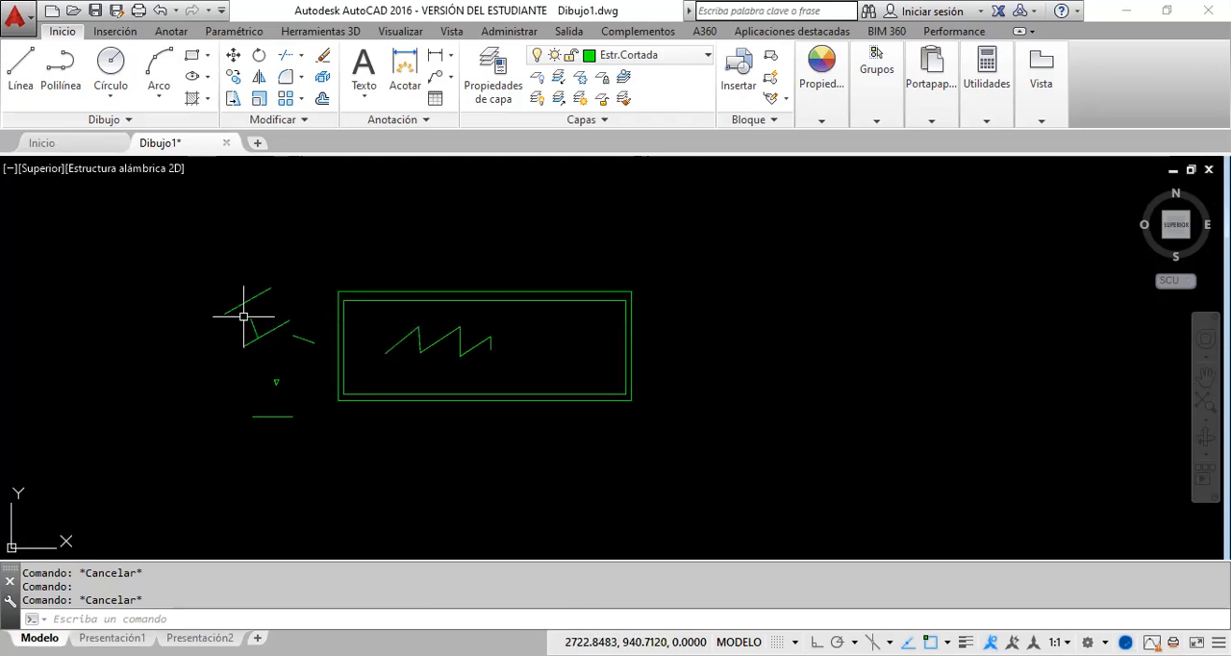
pyautogui.scroll(6, 244, 316)
pyautogui.click(279, 377)
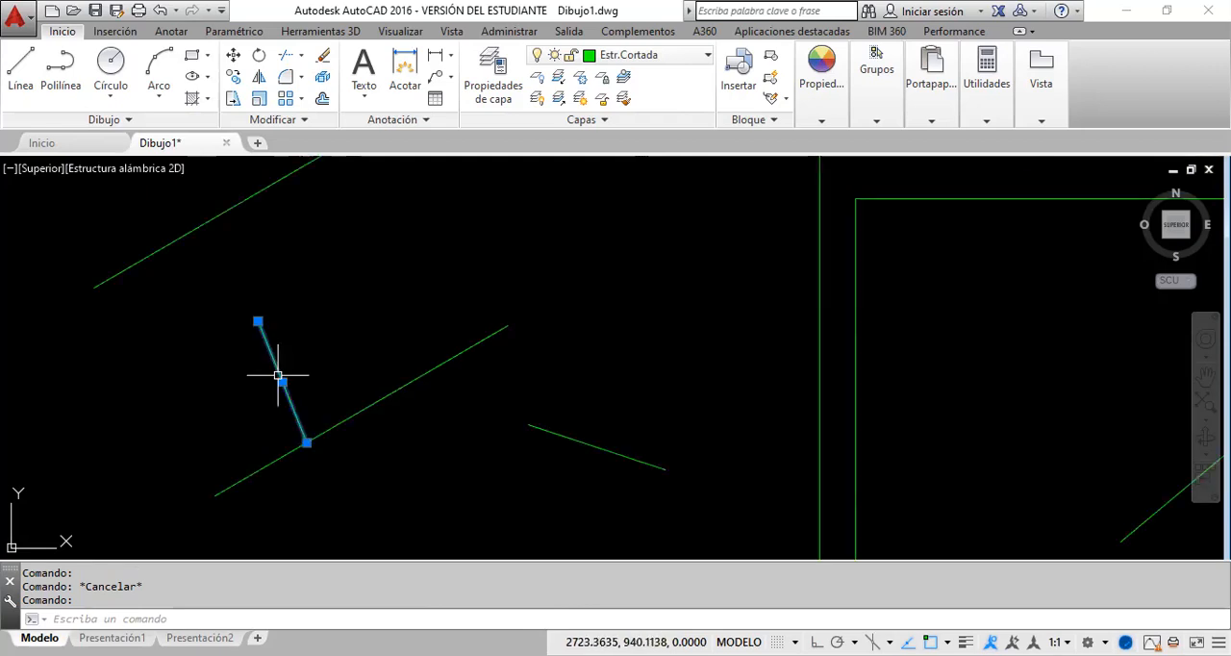
pyautogui.moveTo(278, 375)
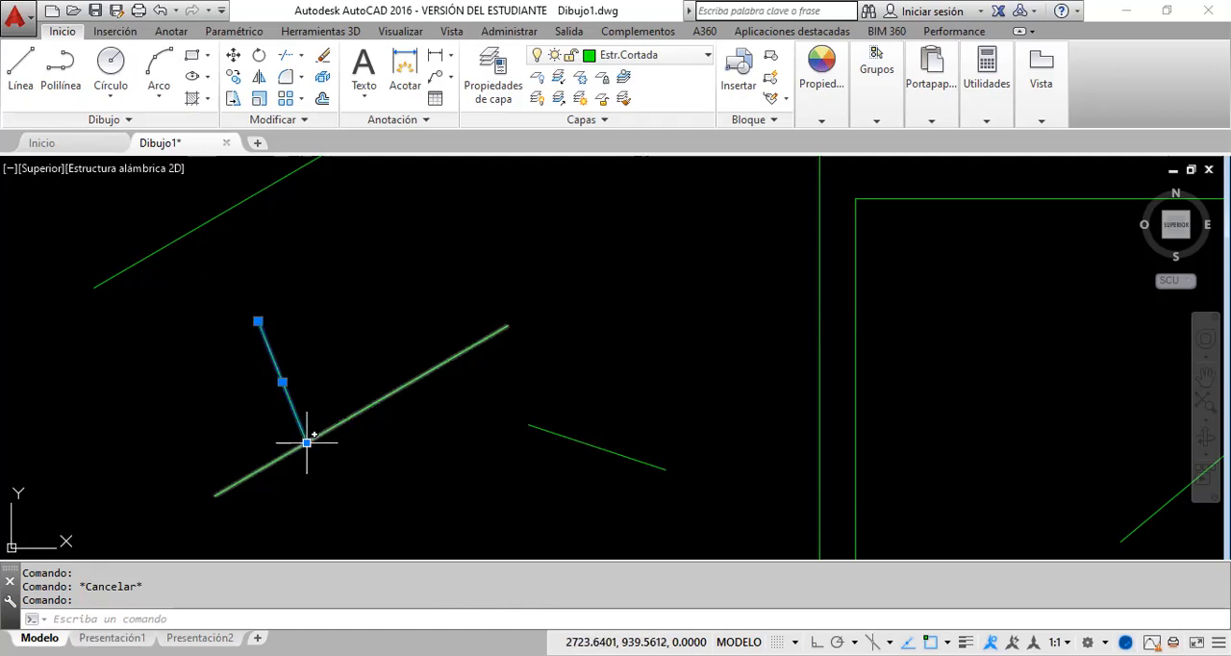
pyautogui.moveTo(306, 442)
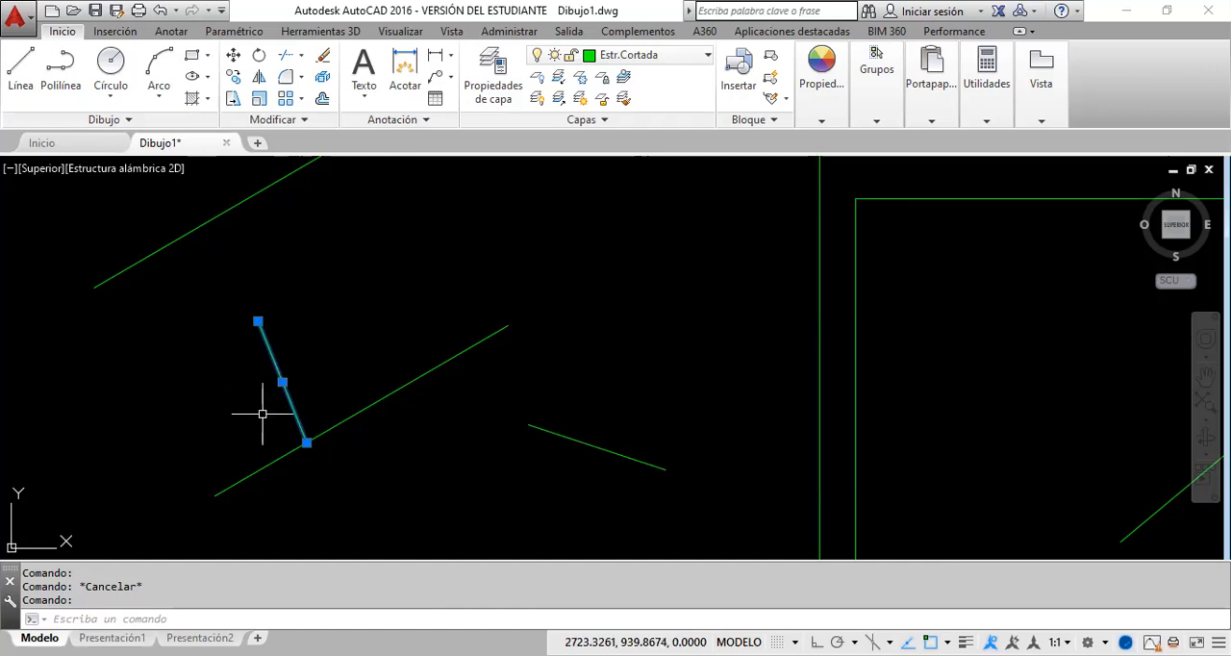
pyautogui.press('Escape')
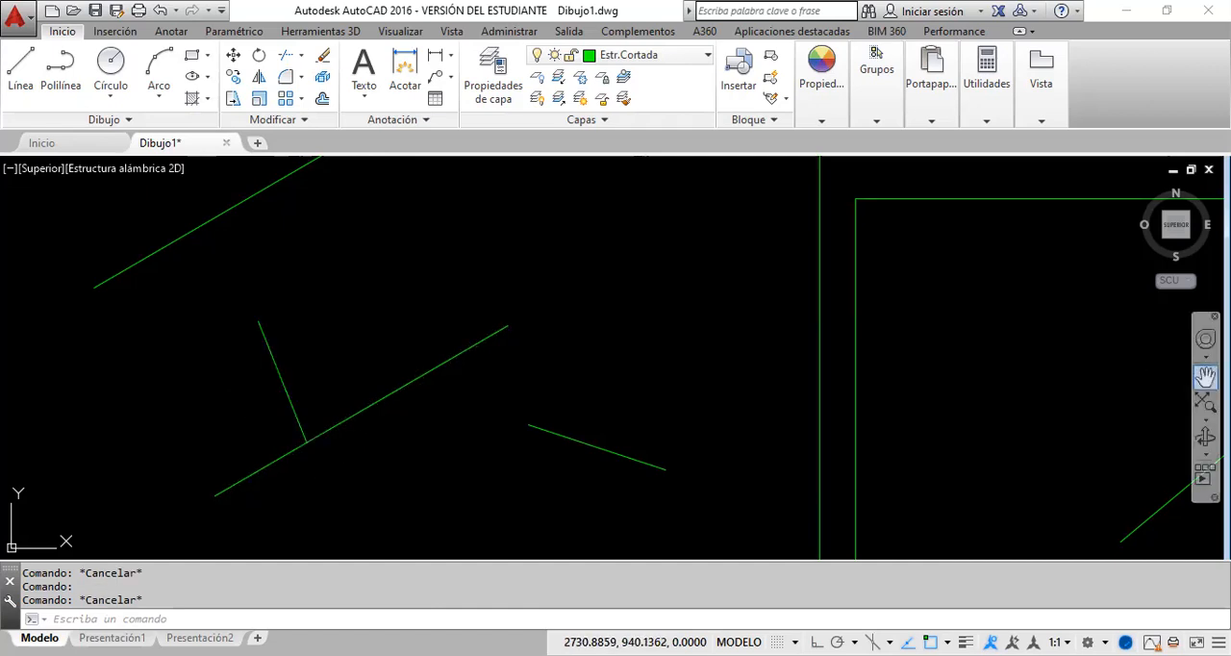
# Step: Erase the whole zigzag inside the inner rectangle of the floor plan
pyautogui.click(1206, 377)
pyautogui.scroll(-4, 537, 352)
pyautogui.scroll(-2, 536, 352)
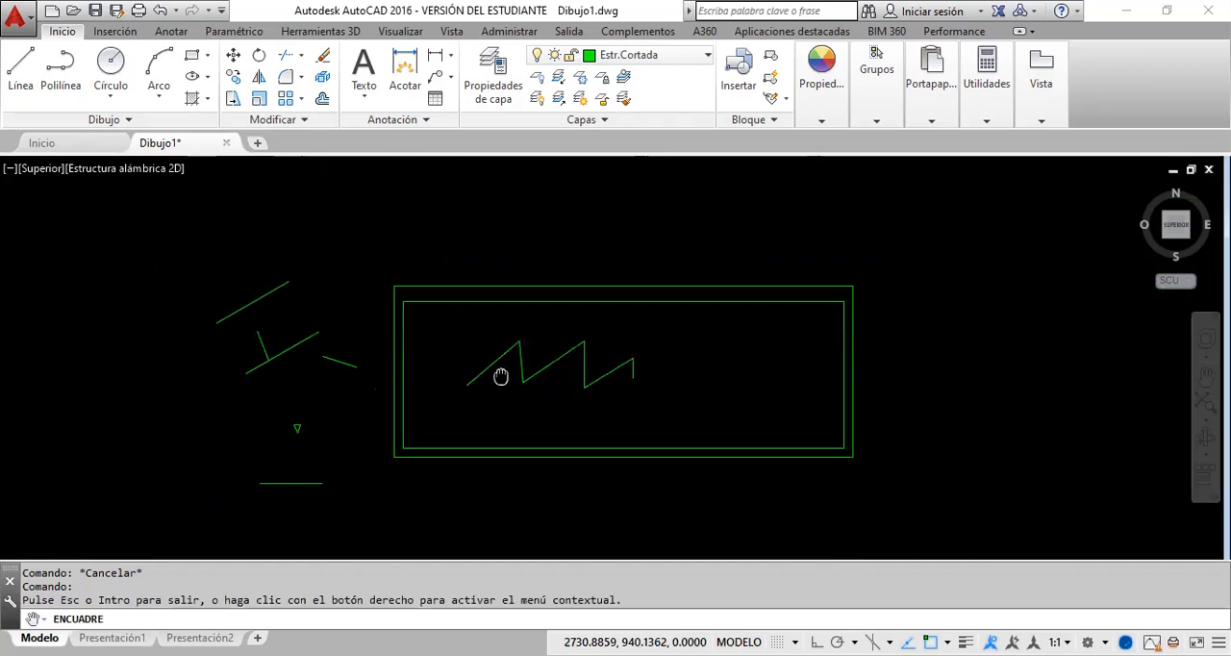
pyautogui.rightClick(549, 344)
pyautogui.click(589, 354)
pyautogui.click(639, 381)
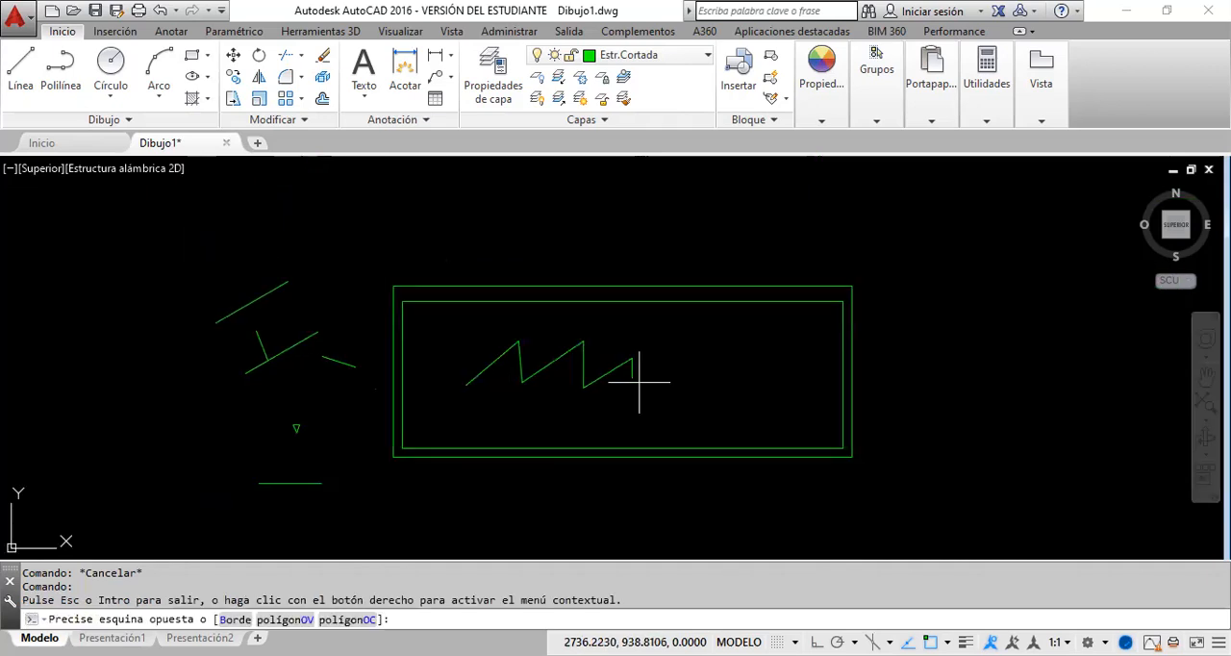
pyautogui.click(459, 345)
pyautogui.press('Delete')
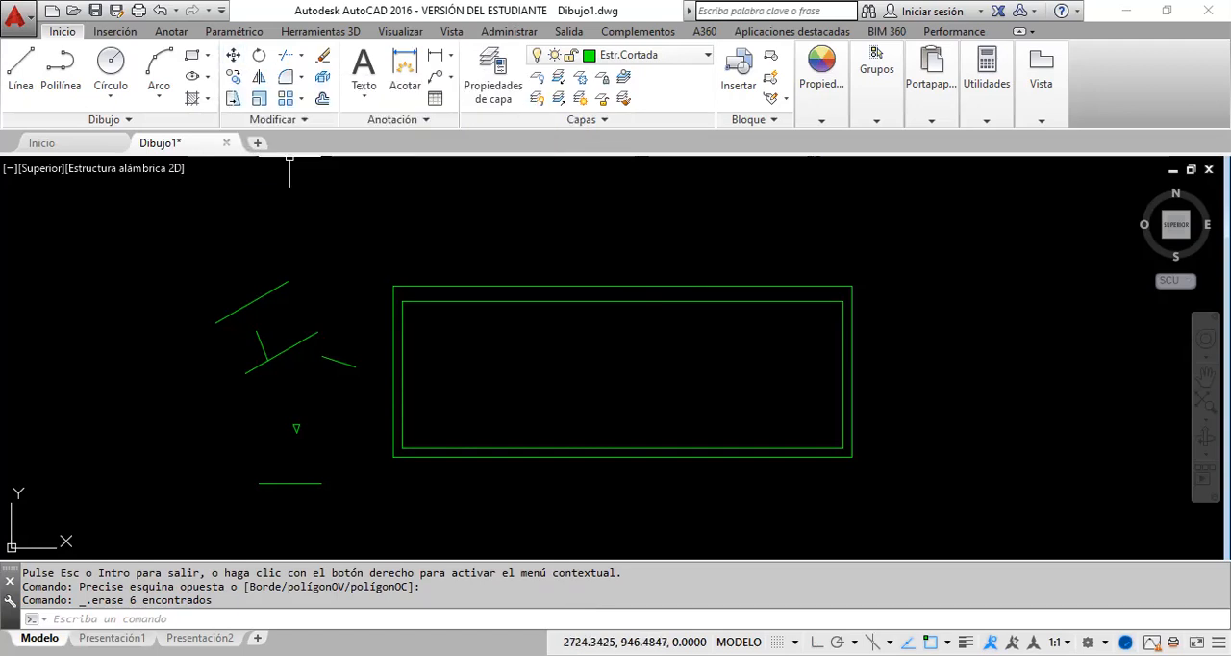
pyautogui.click(302, 56)
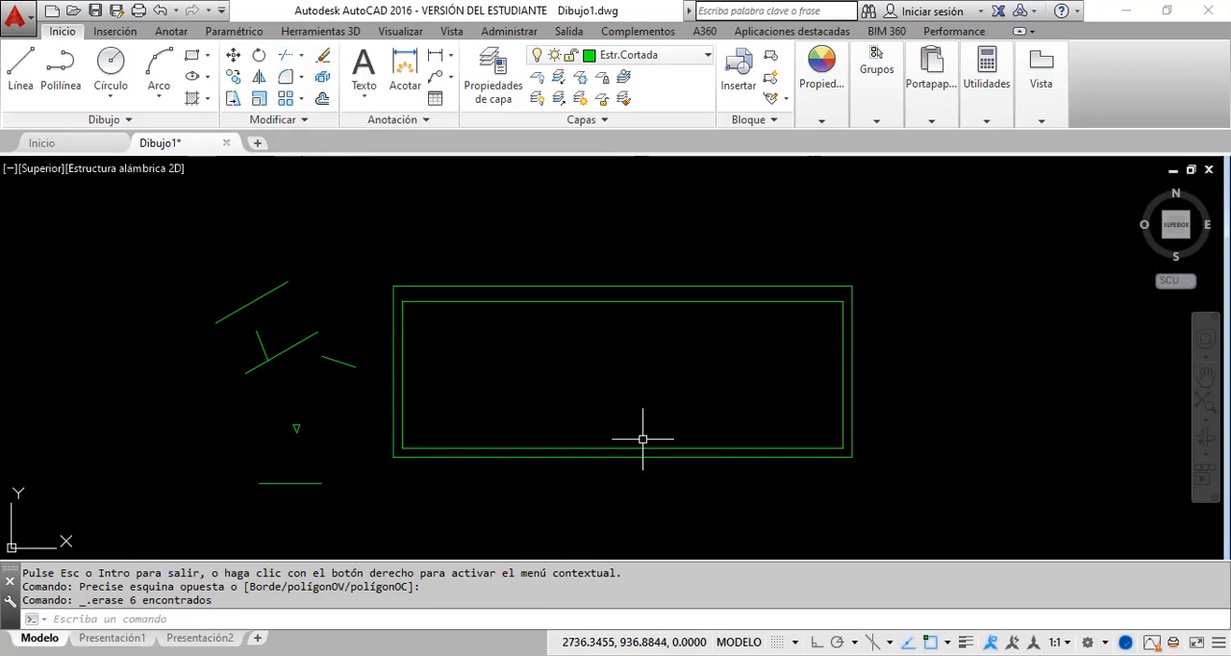
pyautogui.click(1205, 375)
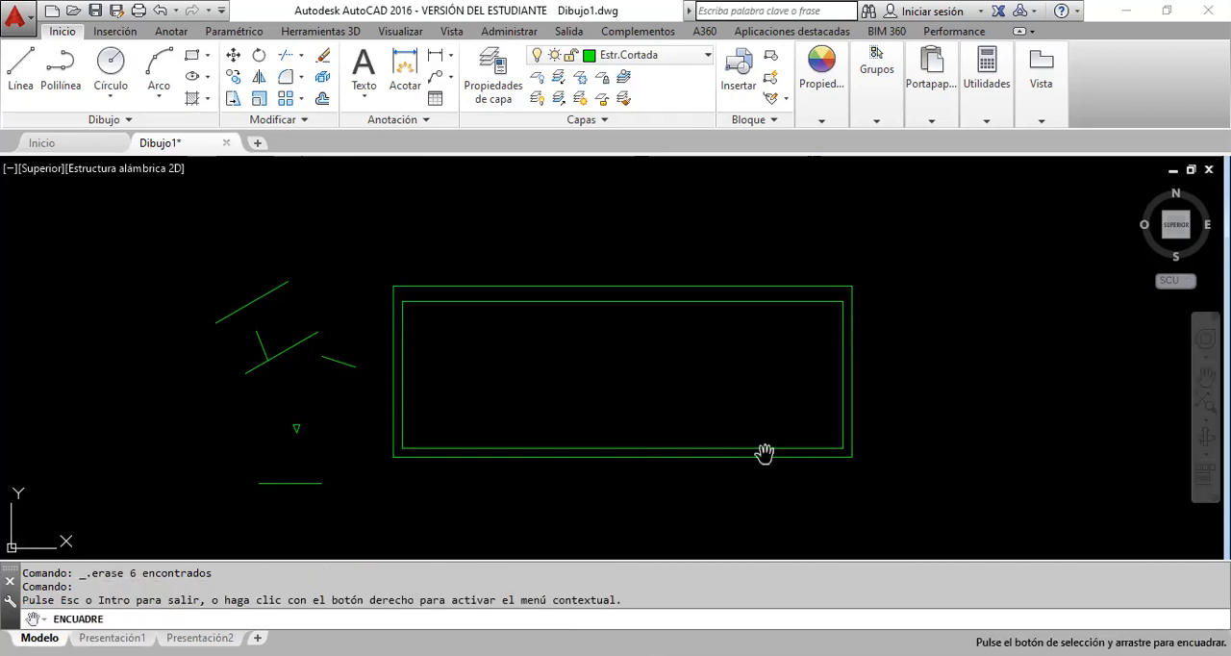
pyautogui.moveTo(764, 452); pyautogui.dragTo(599, 440)
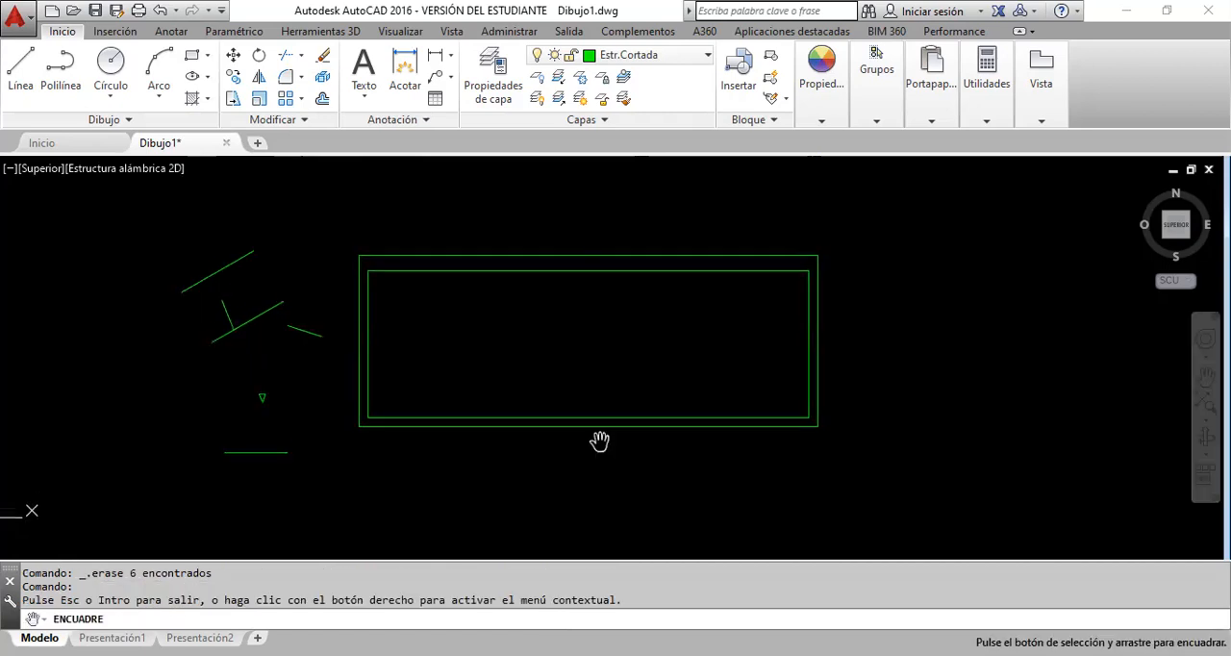
pyautogui.scroll(2, 606, 431)
pyautogui.scroll(-2, 607, 430)
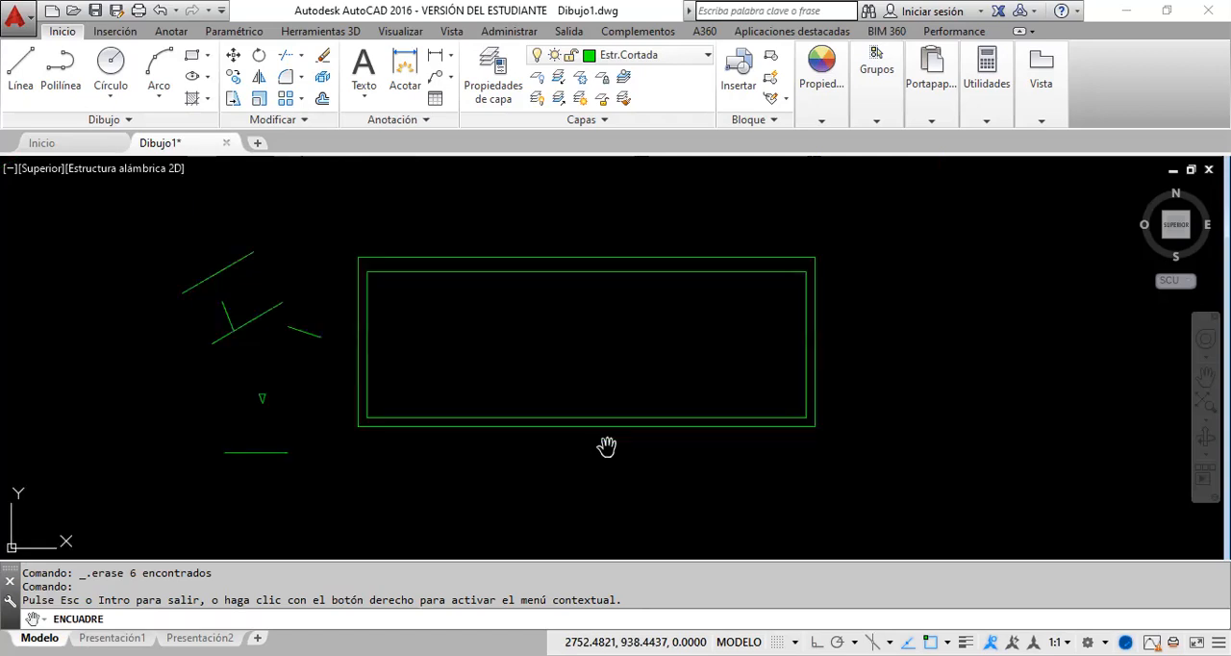
pyautogui.rightClick(564, 333)
pyautogui.click(605, 347)
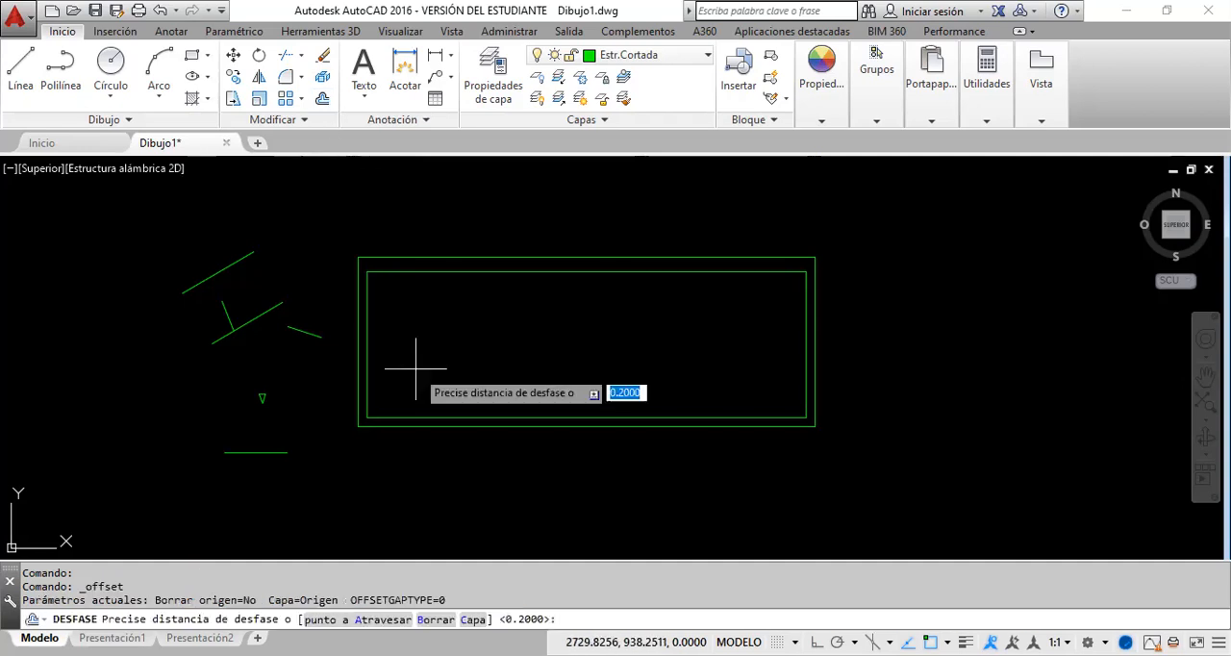
# Step: Offset the inner left wall line 3 units to the right, repeating from each new line until there are three vertical division lines
pyautogui.write('3')
pyautogui.press('Return')
pyautogui.click(365, 379)
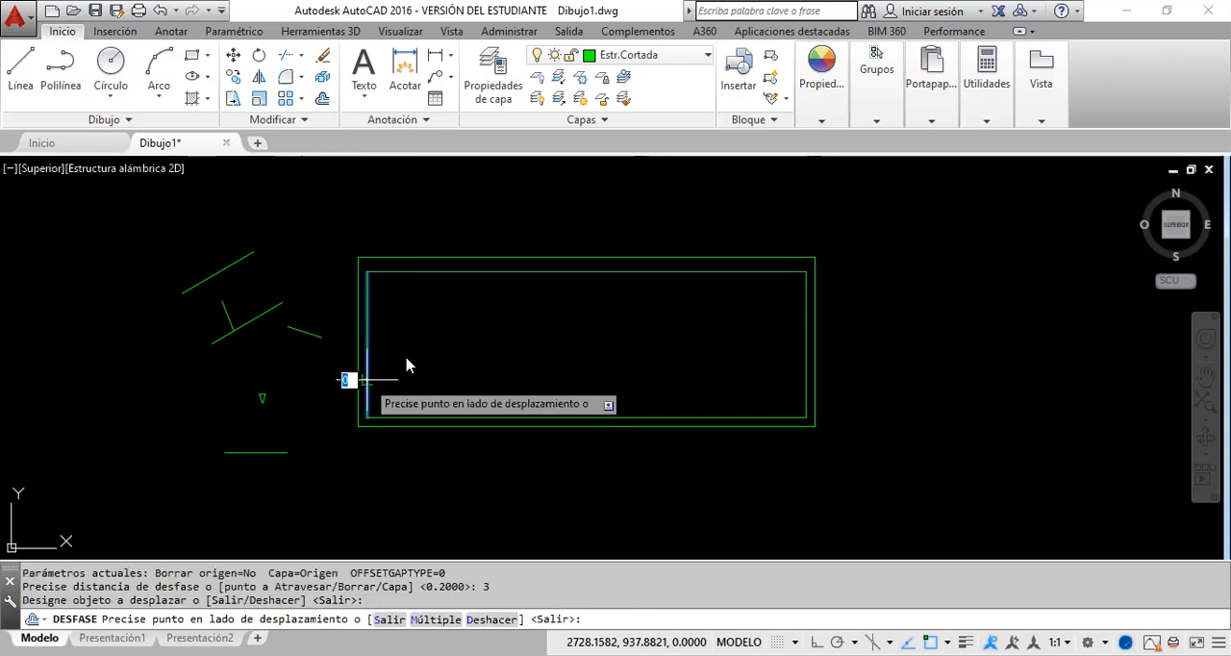
pyautogui.click(453, 355)
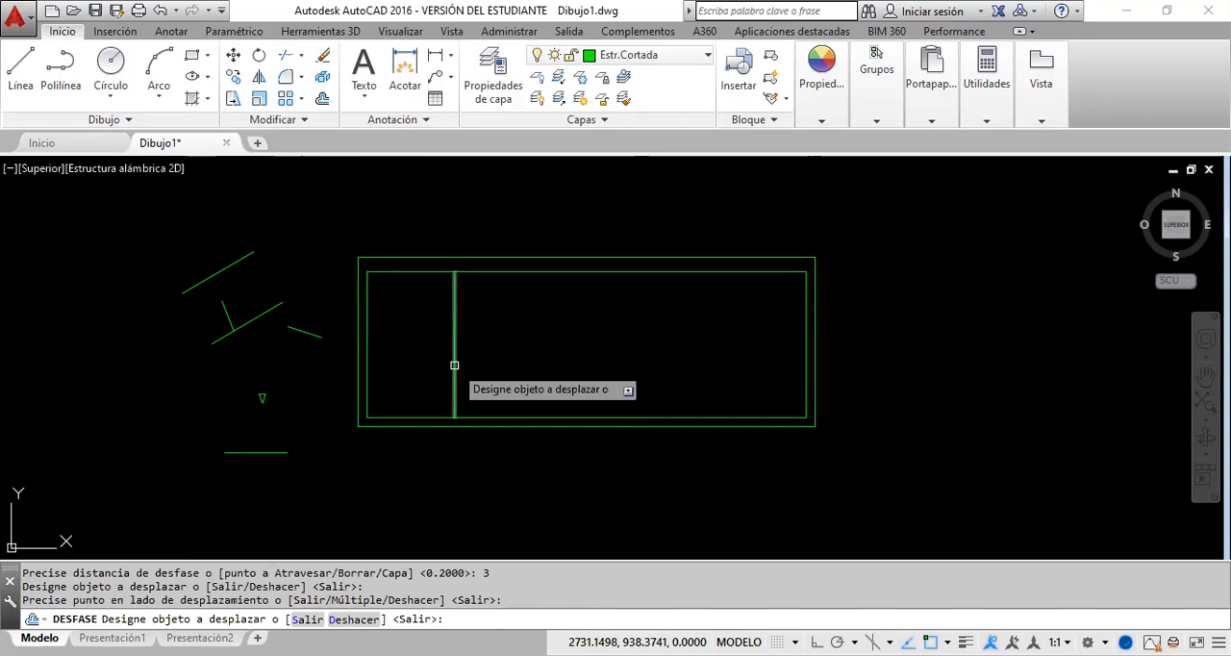
pyautogui.click(454, 366)
pyautogui.click(536, 377)
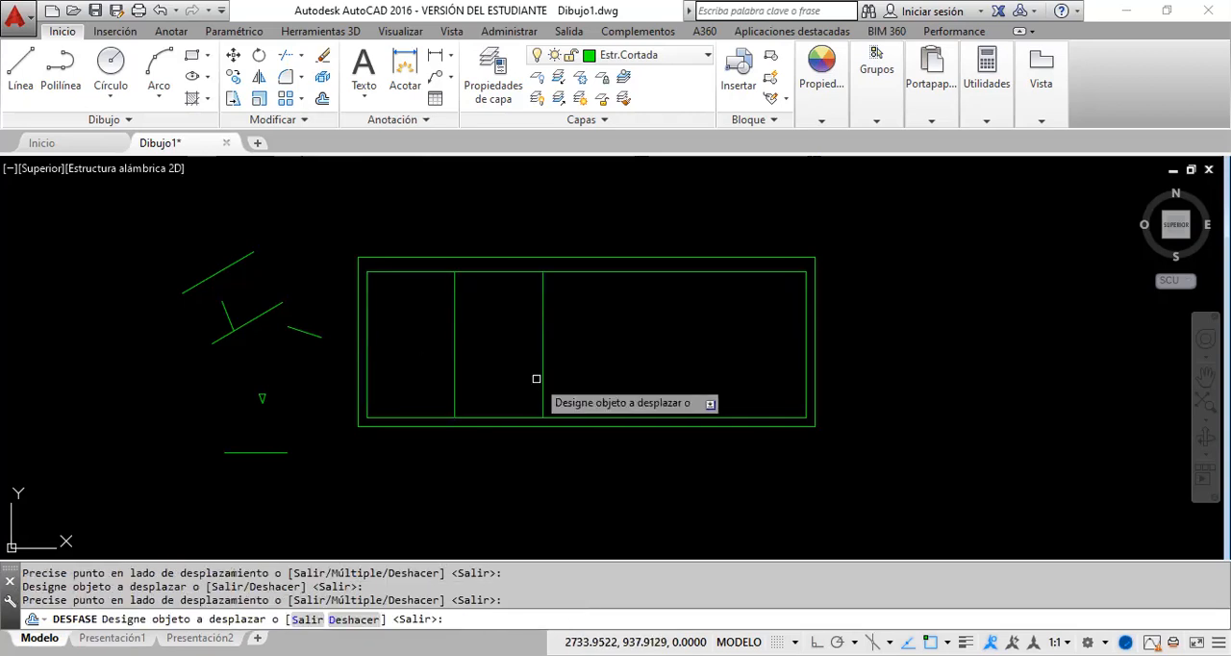
pyautogui.click(541, 379)
pyautogui.click(642, 372)
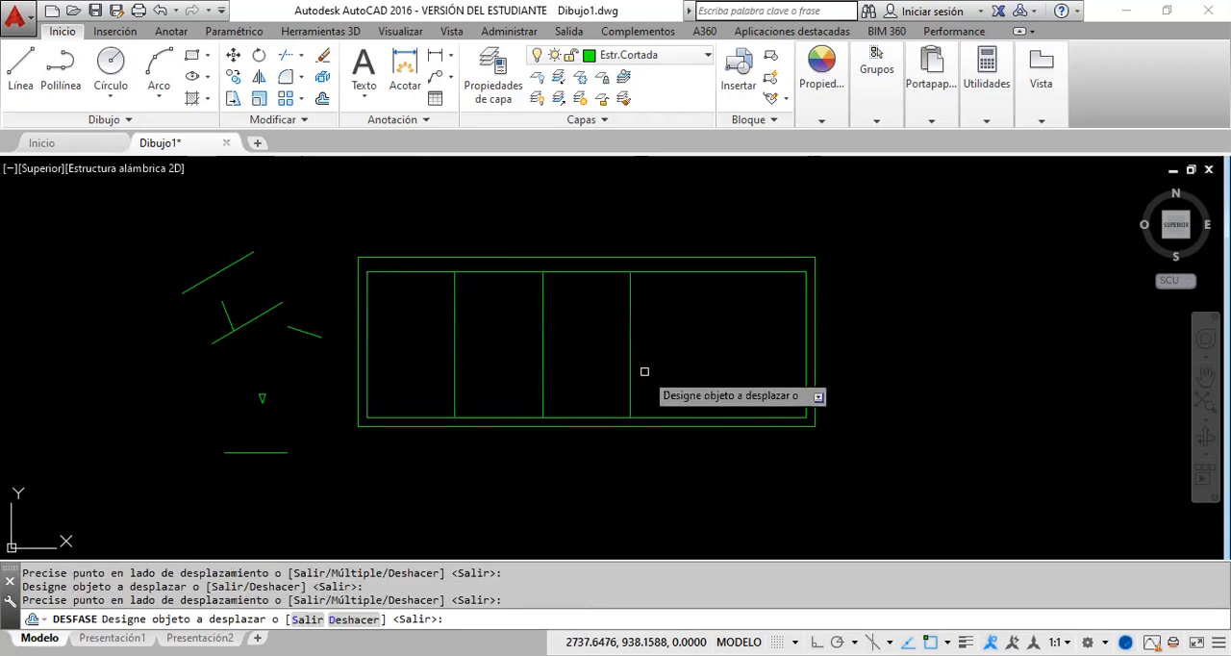
pyautogui.press('Escape')
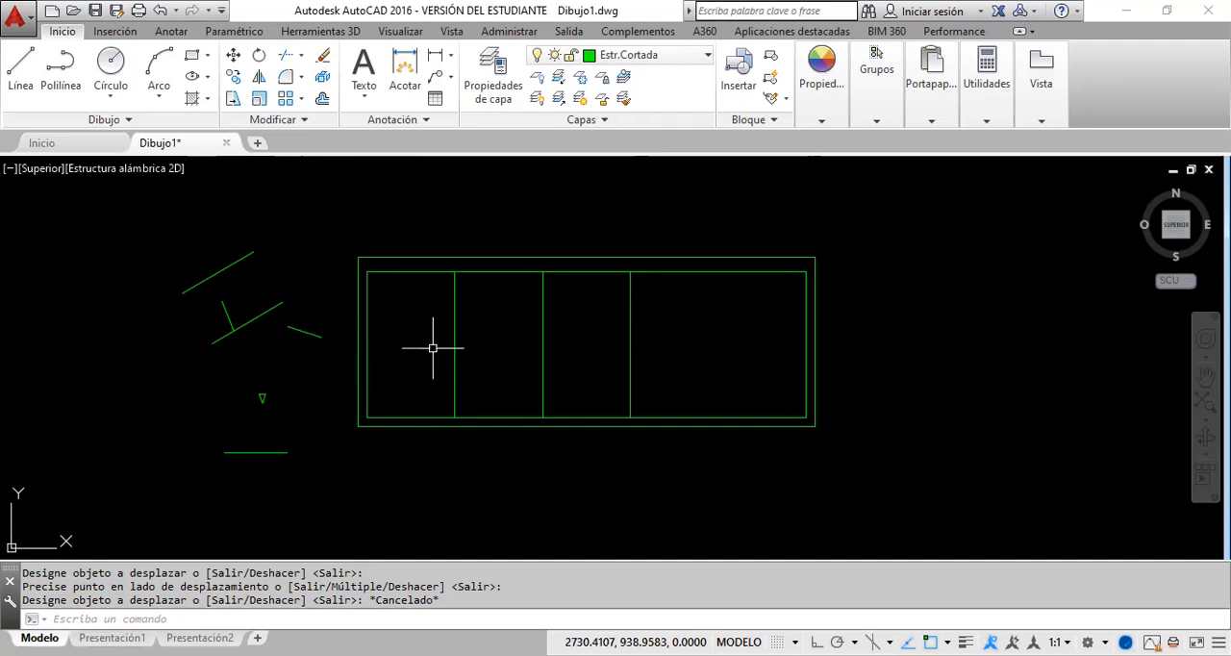
# Step: Offset the inner bottom wall line 2.5 units upward to create a horizontal line through the middle of the plan
pyautogui.click(321, 100)
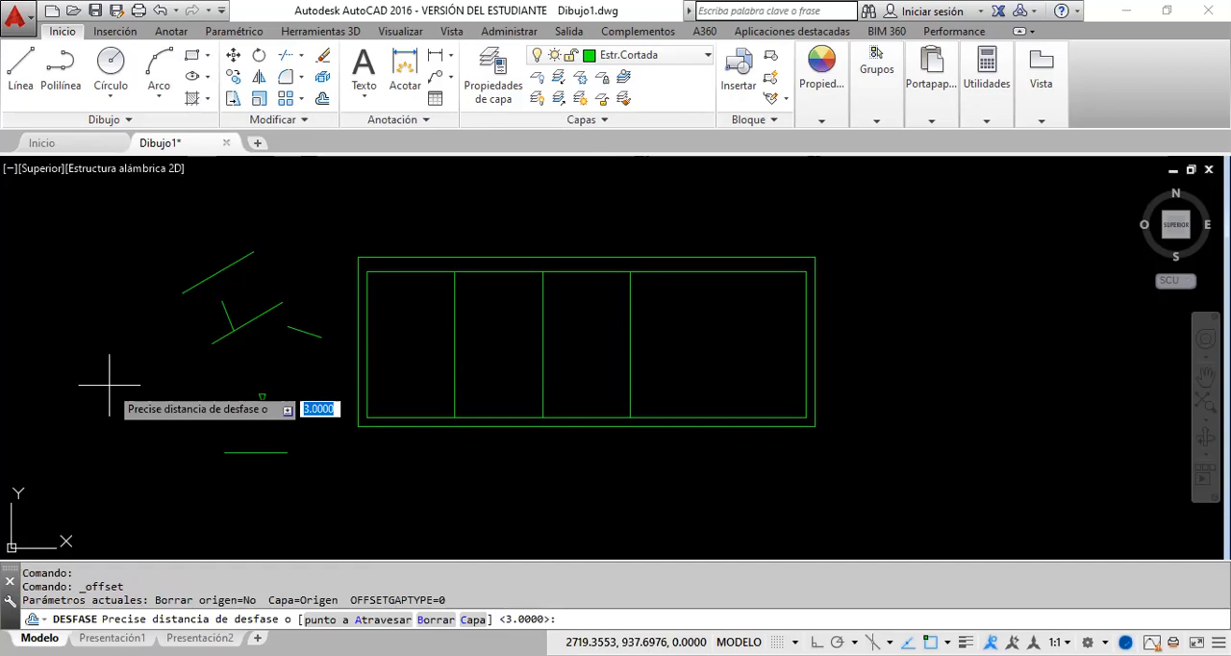
pyautogui.write('2.5')
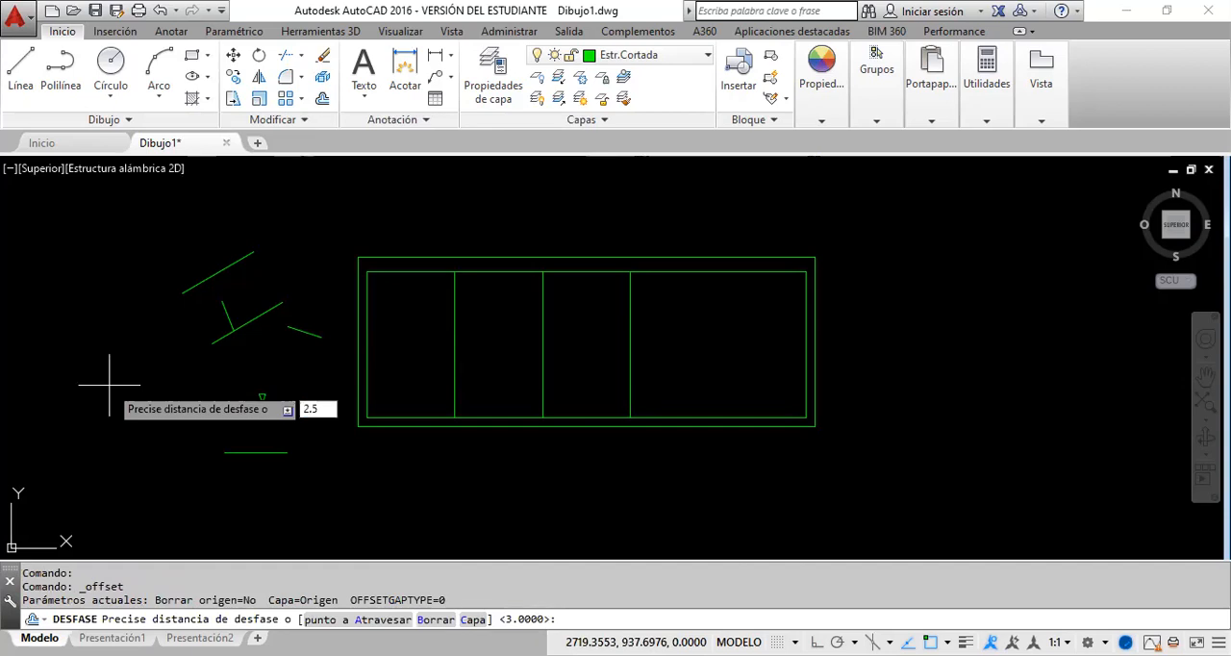
pyautogui.press('Return')
pyautogui.click(428, 418)
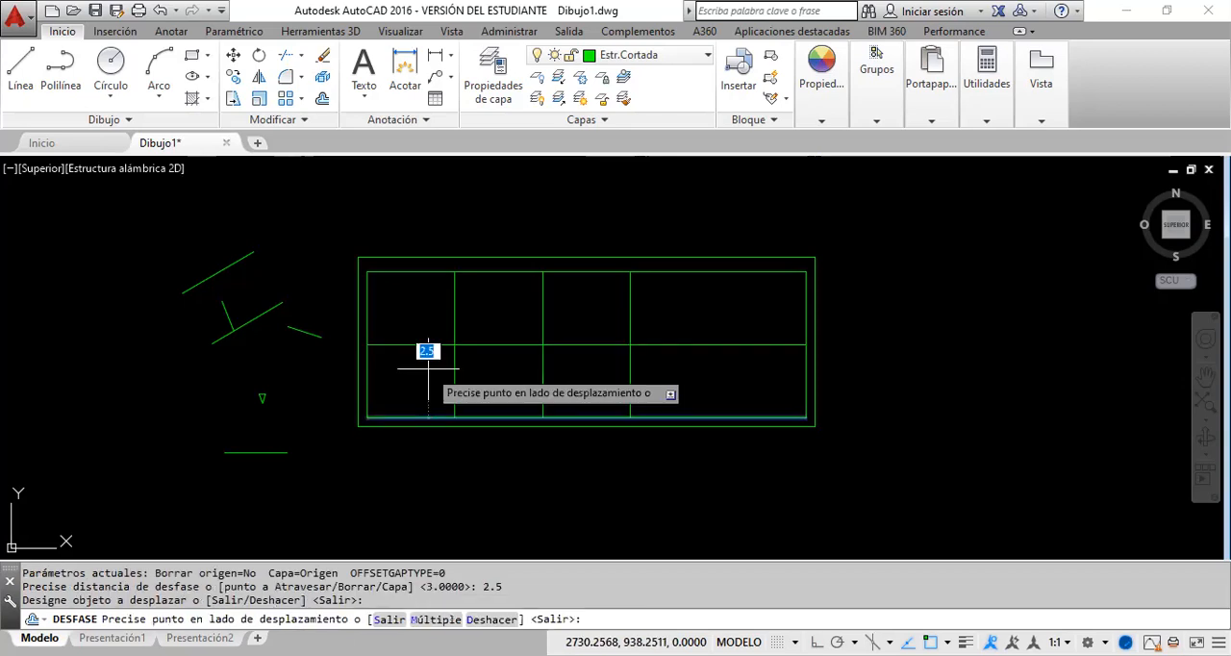
pyautogui.click(428, 369)
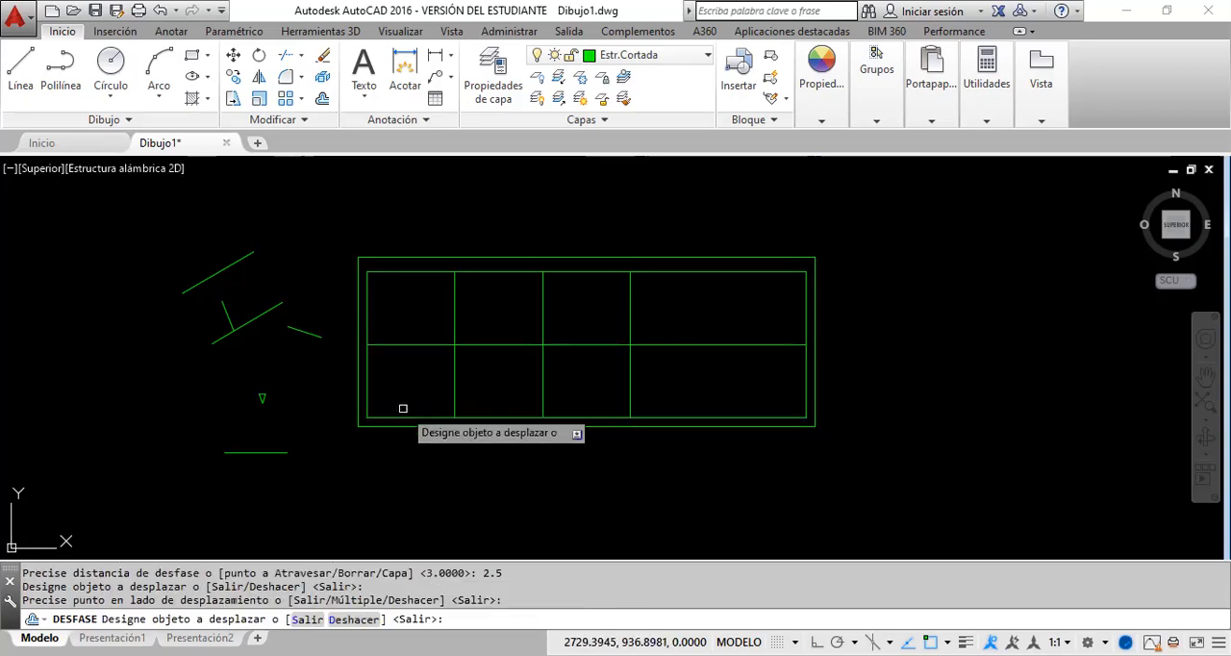
pyautogui.press('Return')
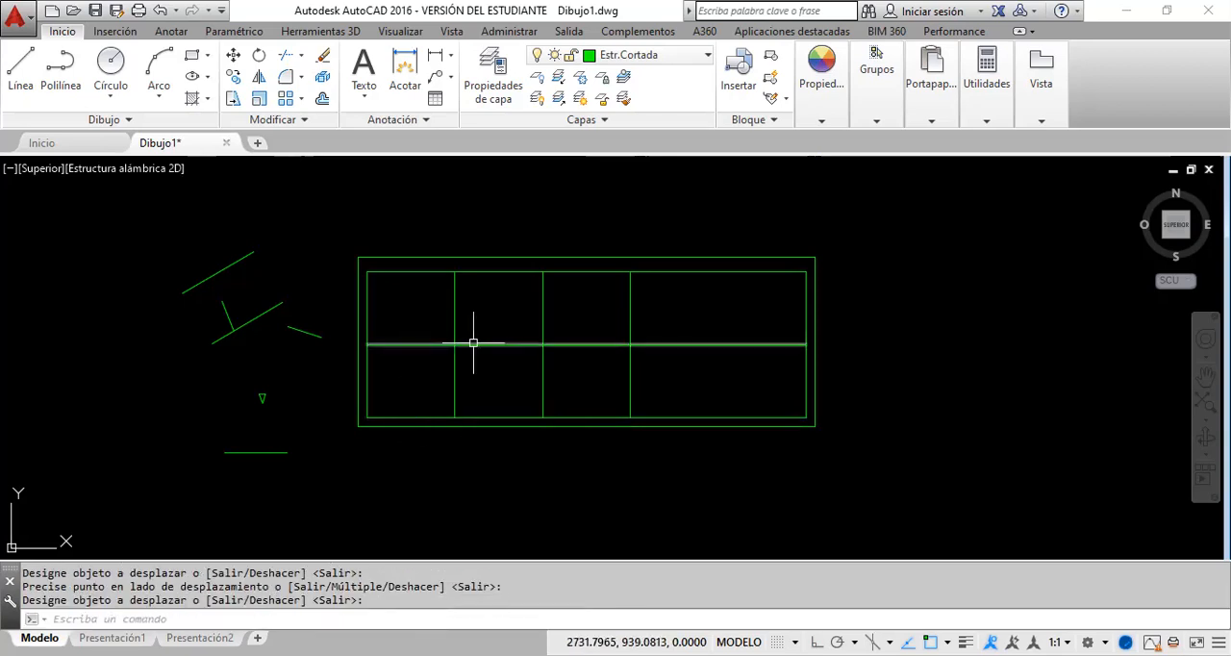
# Step: Draw a 0.4 by 0.25 column rectangle with its lower left corner where the first vertical division line crosses the horizontal midline
pyautogui.scroll(2, 473, 342)
pyautogui.scroll(4, 473, 331)
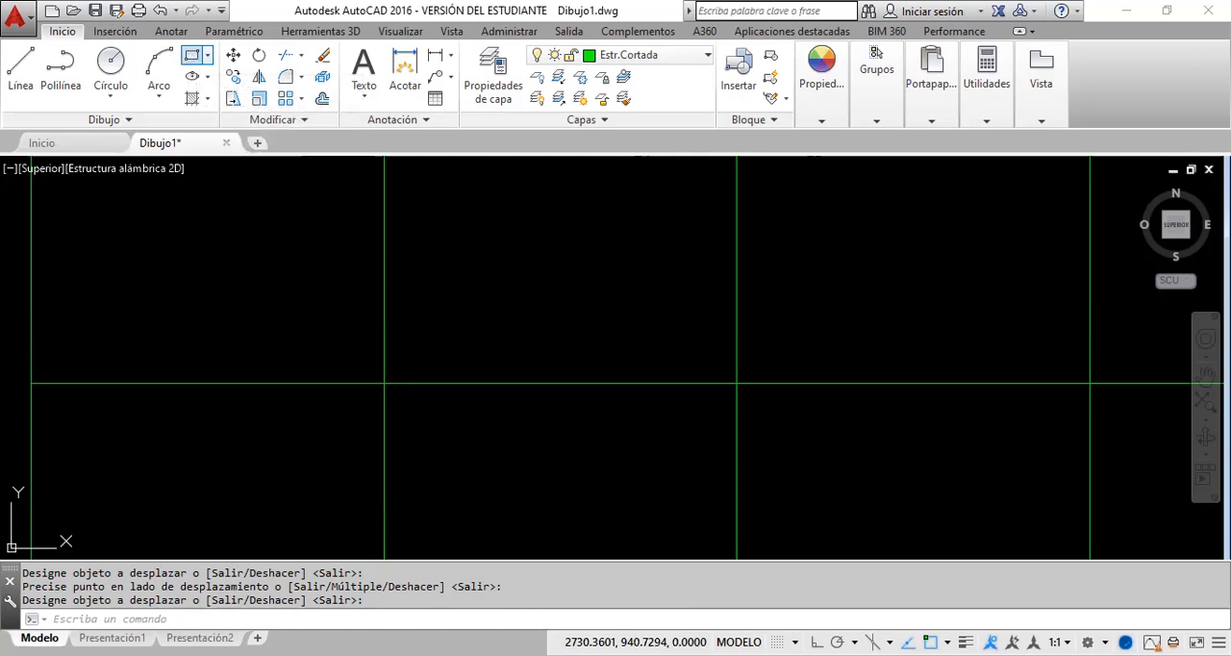
pyautogui.click(192, 55)
pyautogui.click(391, 383)
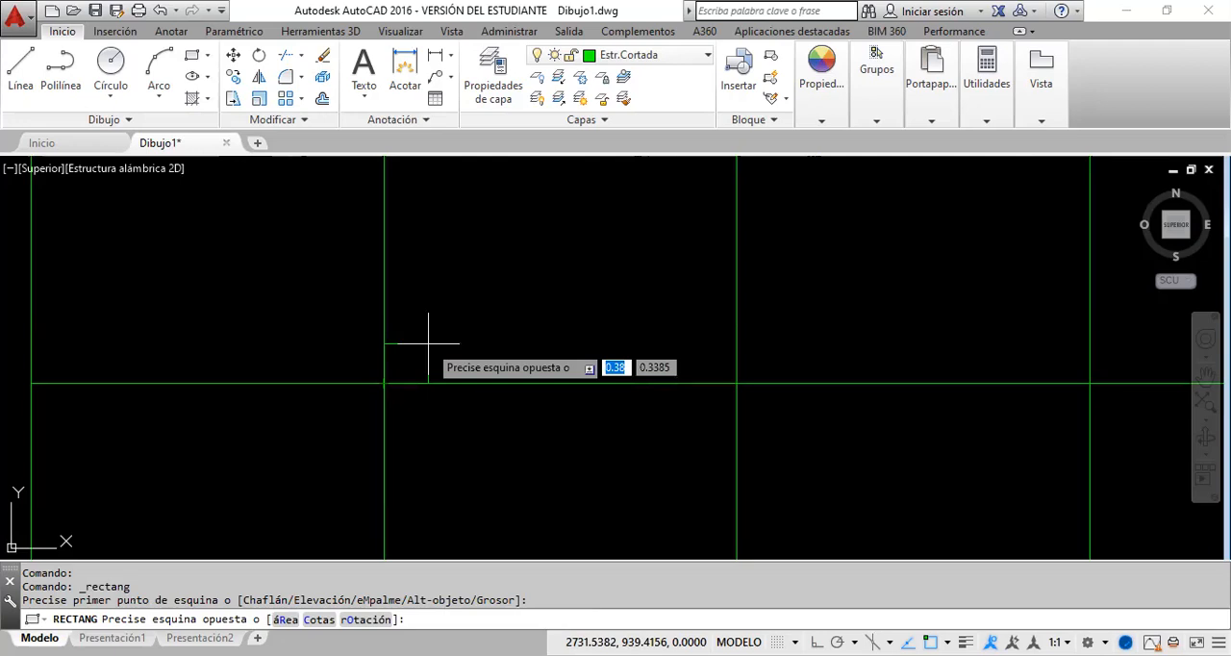
pyautogui.write('@')
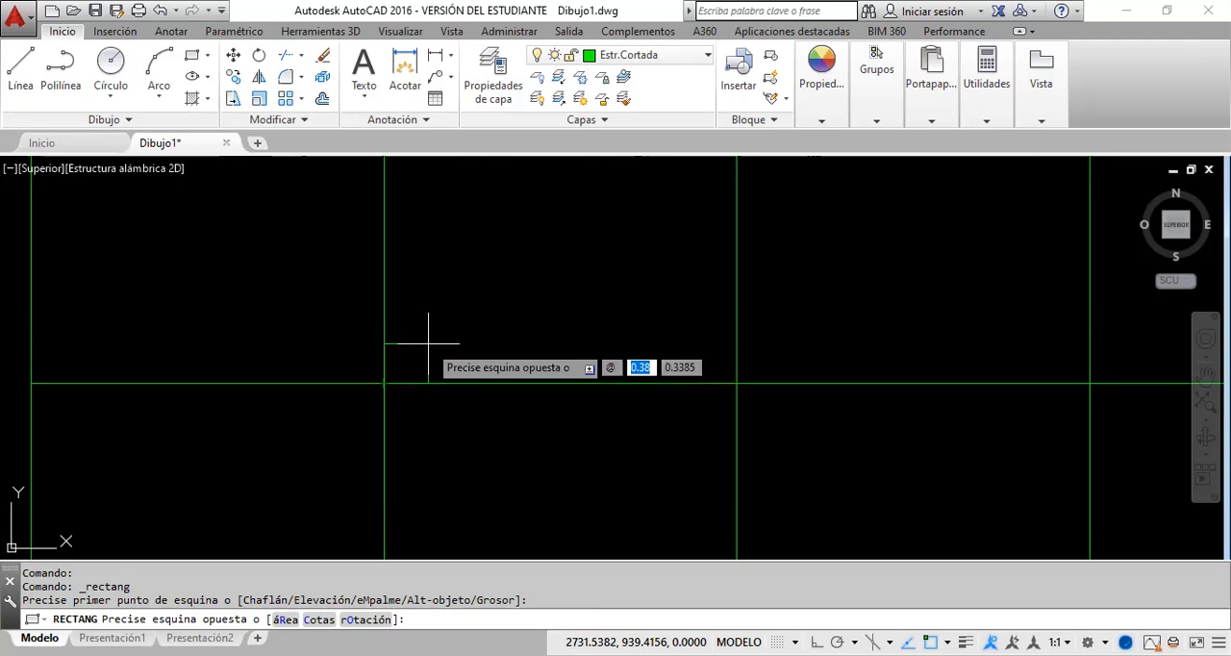
pyautogui.write('.4')
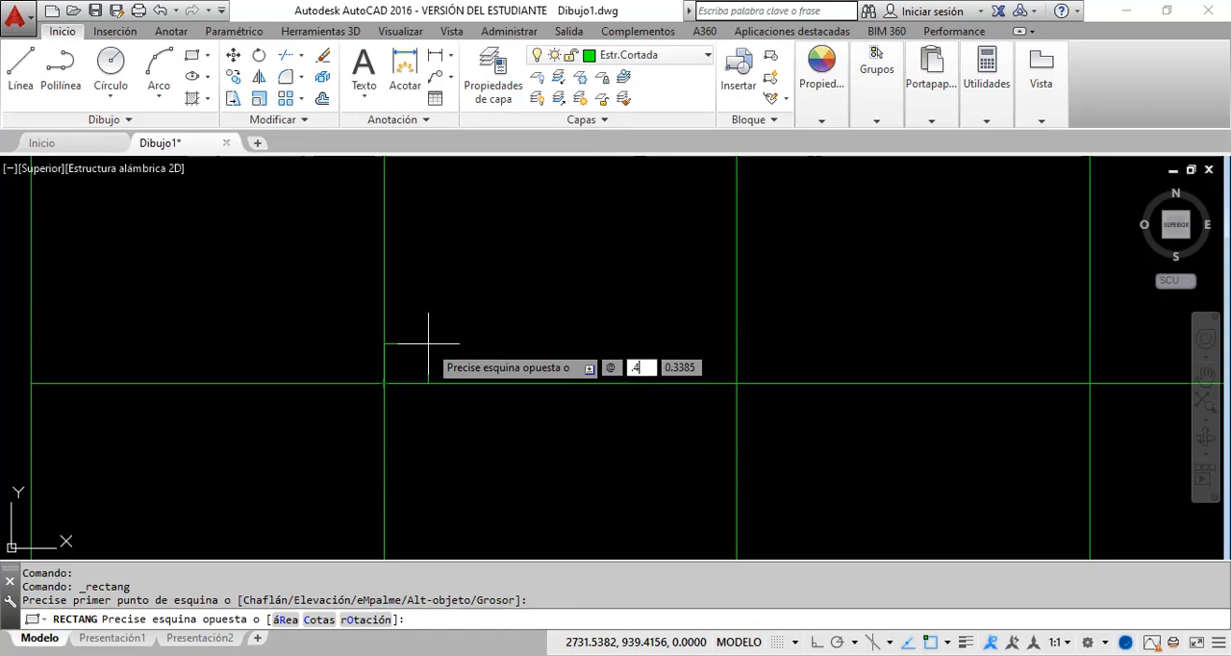
pyautogui.write(',.25')
pyautogui.press('Return')
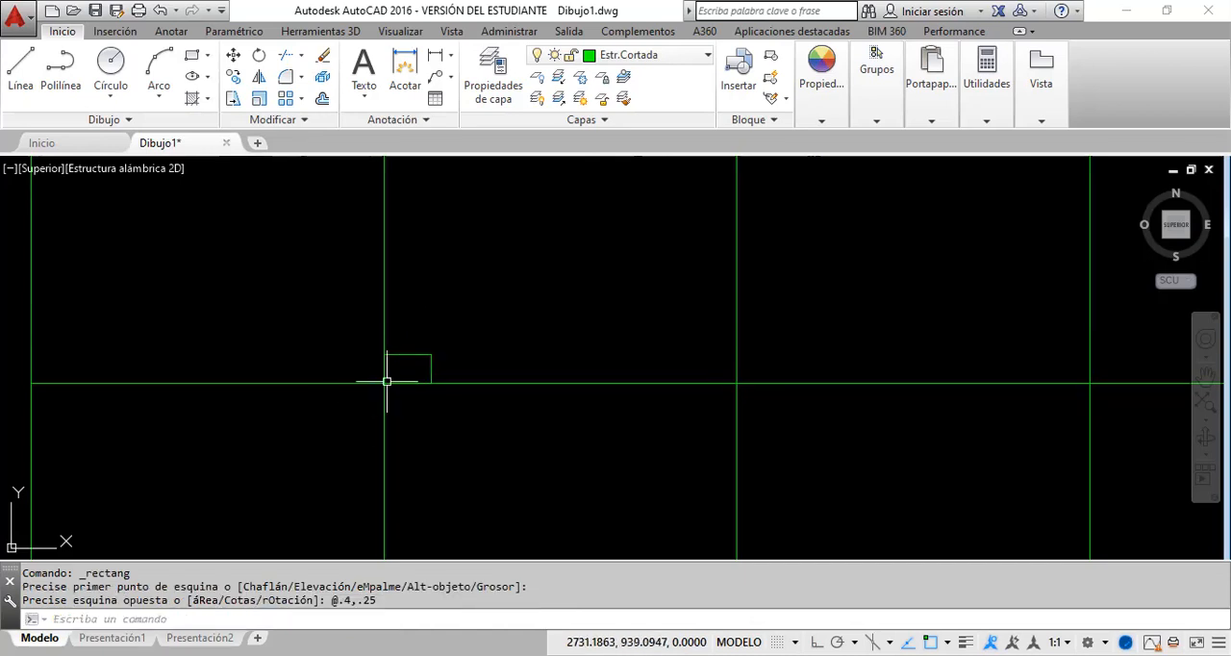
# Step: Move the column rectangle from its top side's midpoint to the intersection of the first vertical division line and the horizontal midline
pyautogui.click(439, 363)
pyautogui.click(415, 348)
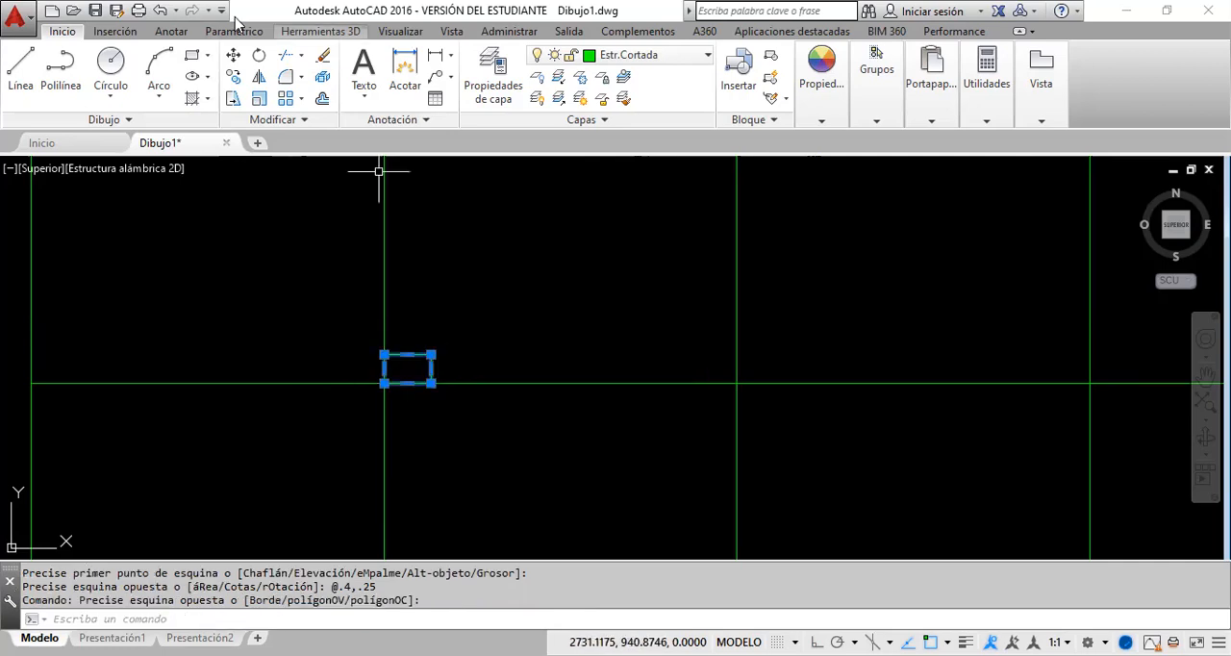
pyautogui.click(233, 55)
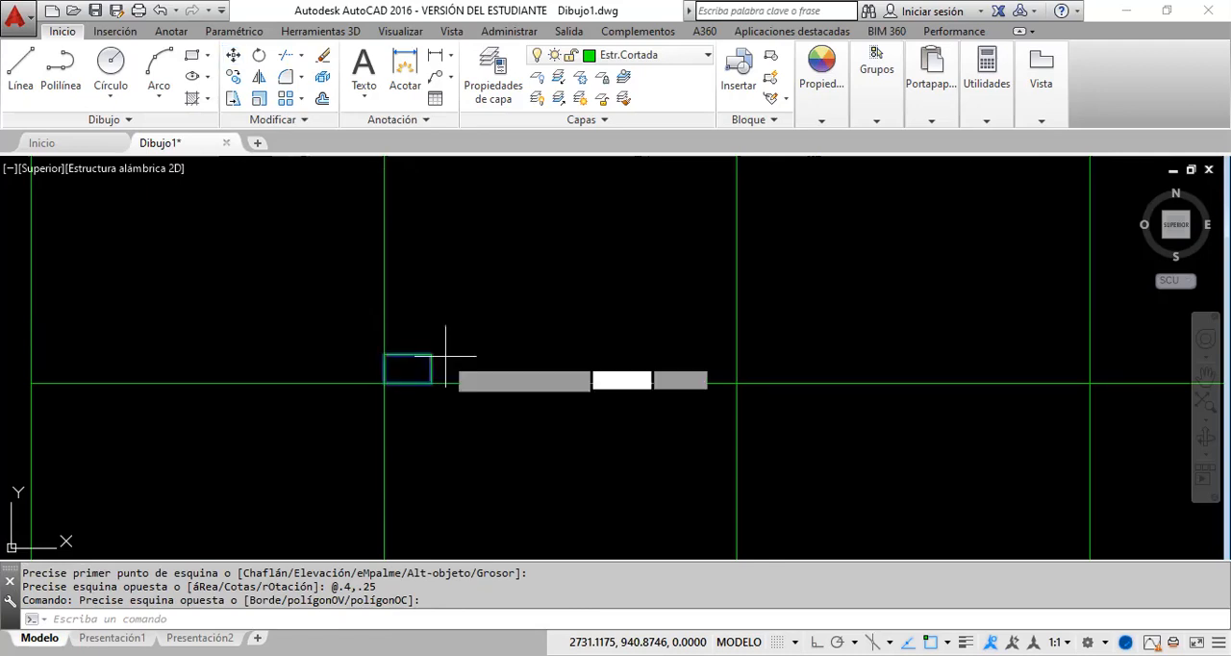
pyautogui.click(413, 355)
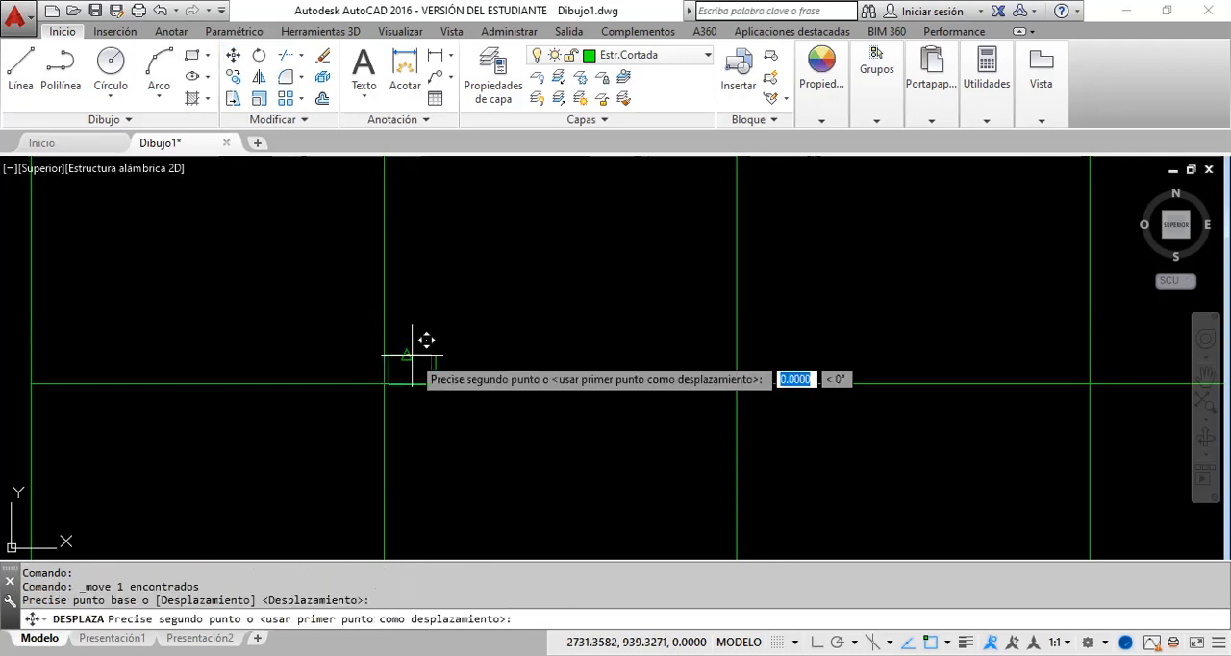
pyautogui.click(382, 385)
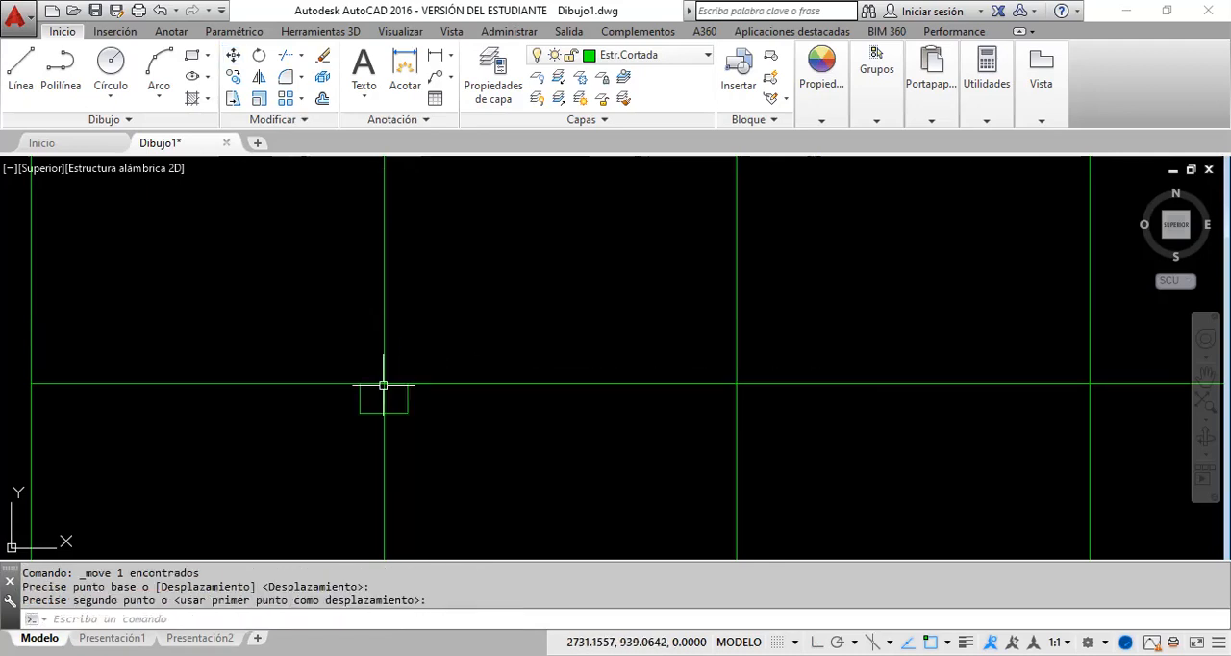
pyautogui.click(427, 428)
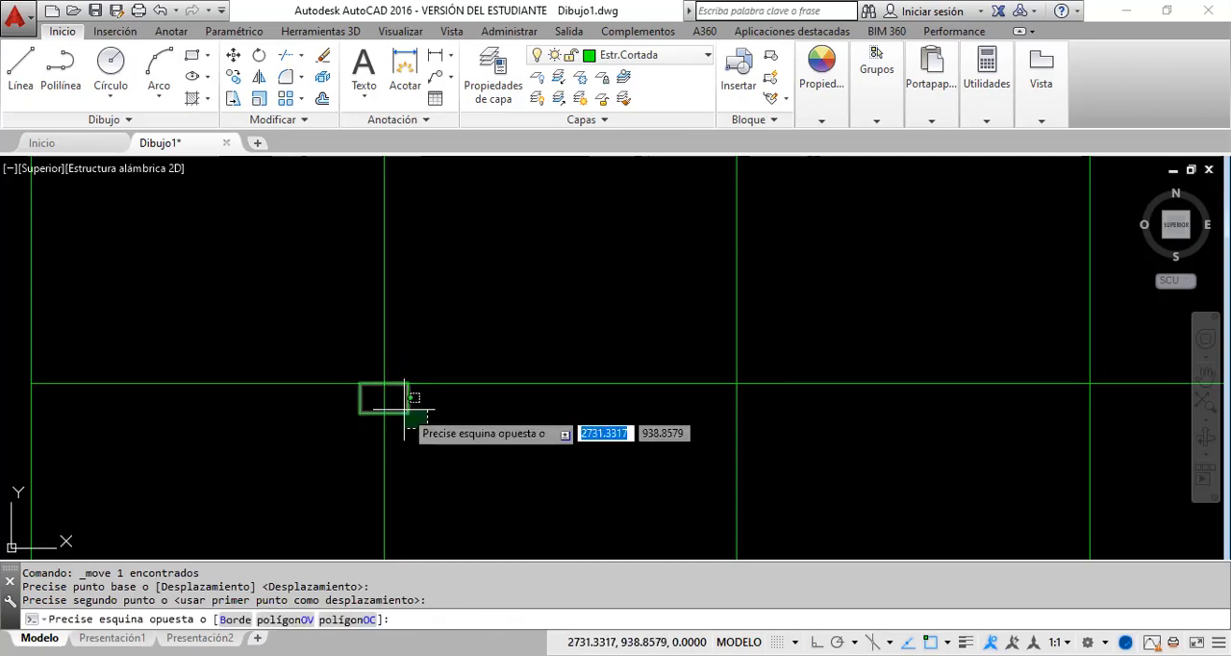
pyautogui.click(403, 410)
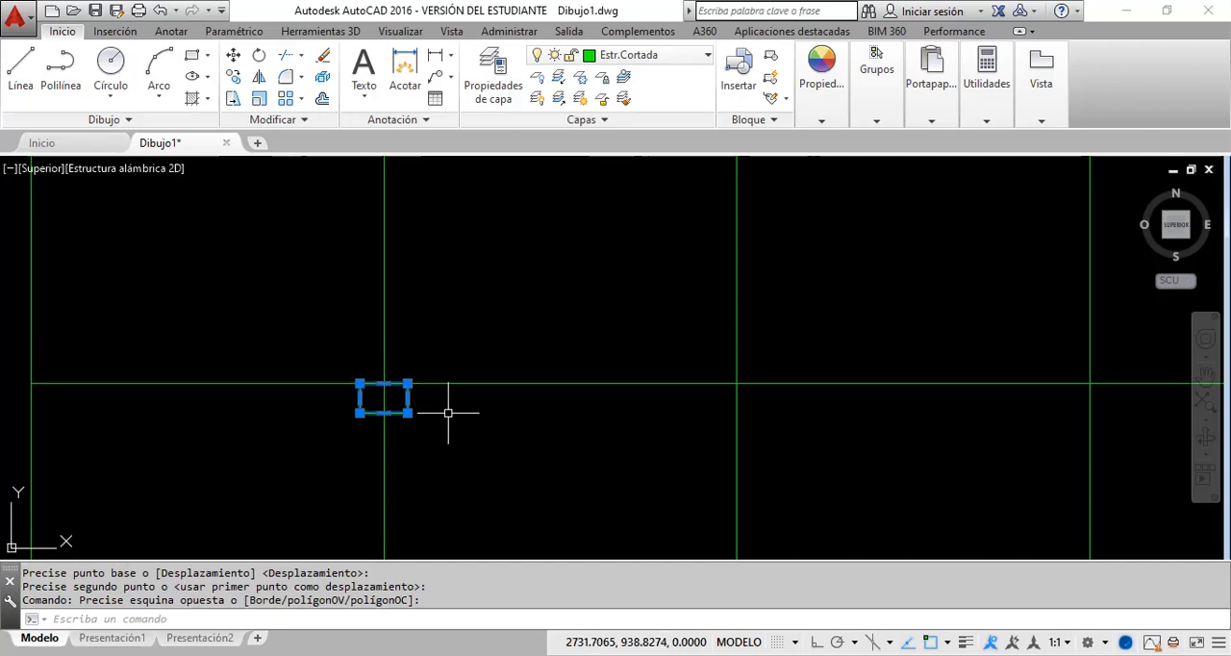
pyautogui.rightClick(396, 409)
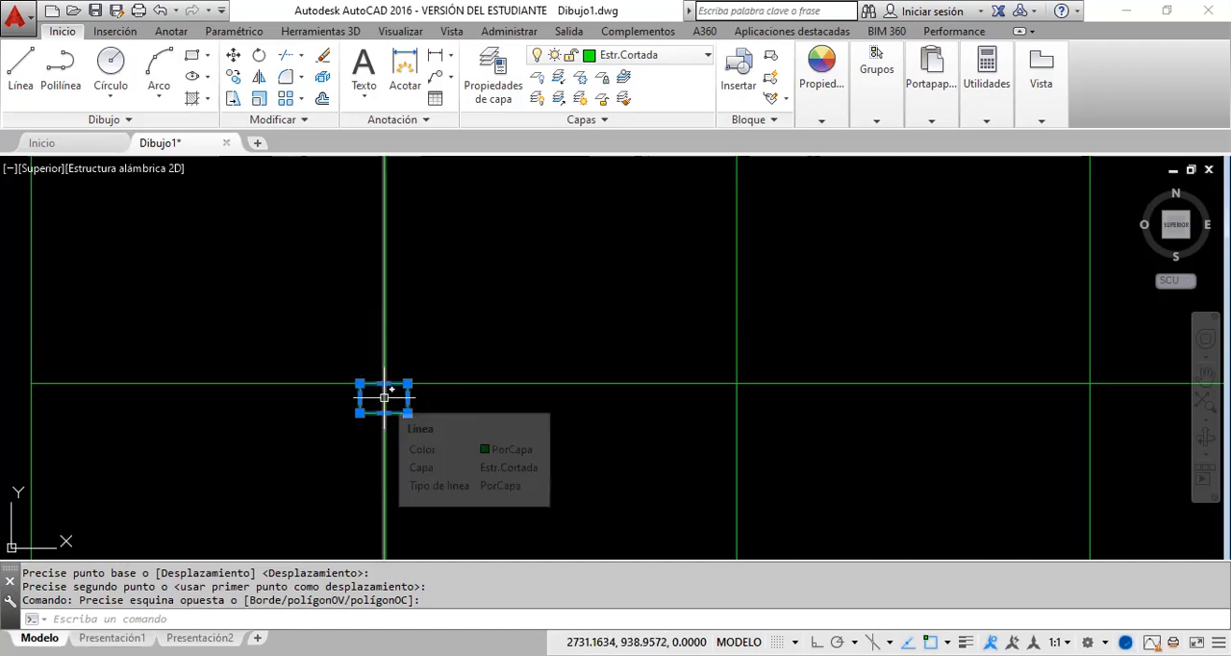
pyautogui.press('Escape')
pyautogui.press('Escape')
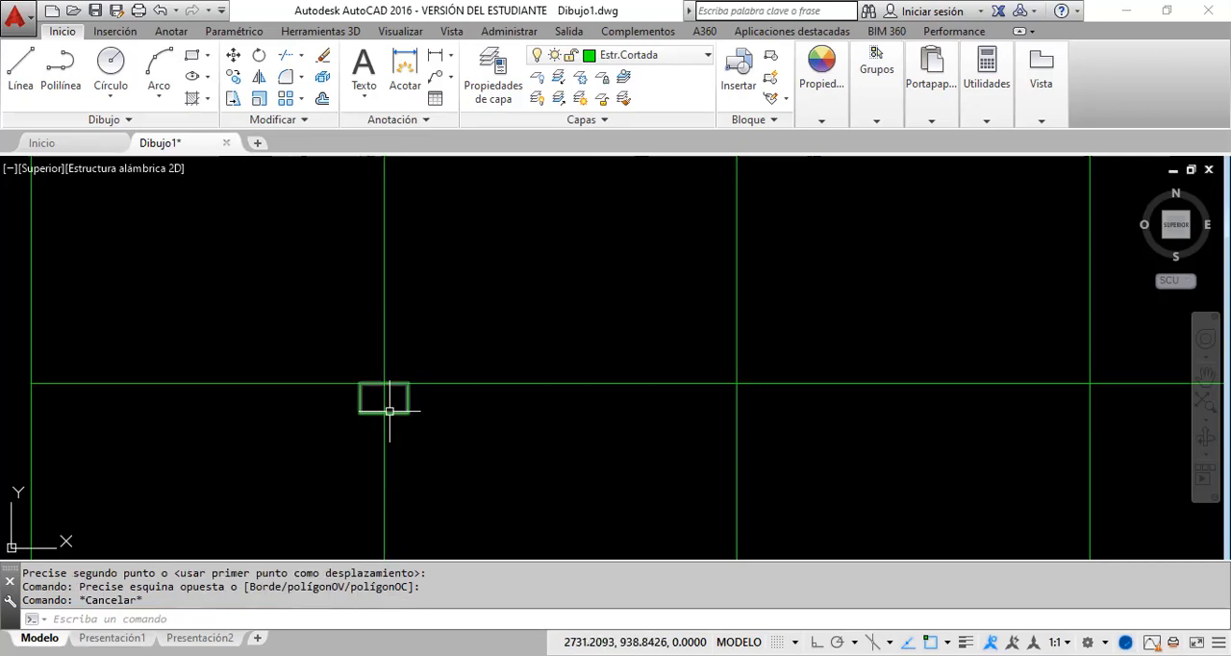
pyautogui.click(321, 100)
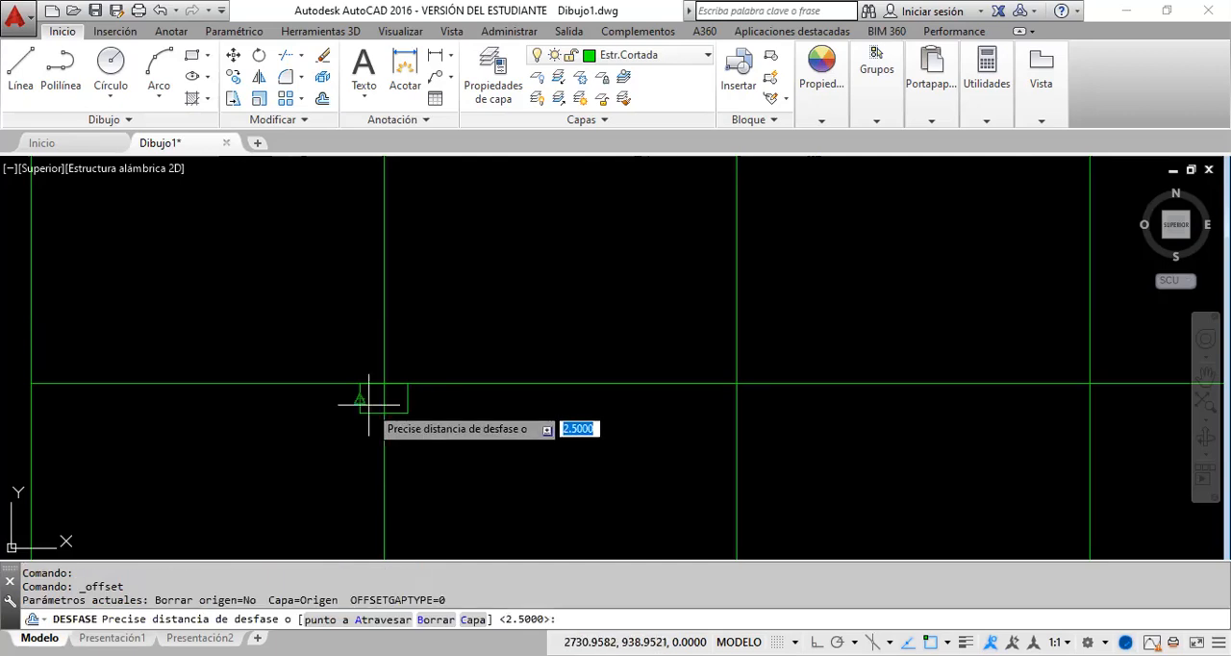
pyautogui.press('Escape')
# Step: Copy the column rectangle from its top side's midpoint to the midline intersections of the second and third vertical division lines
pyautogui.click(435, 440)
pyautogui.click(400, 409)
pyautogui.click(236, 77)
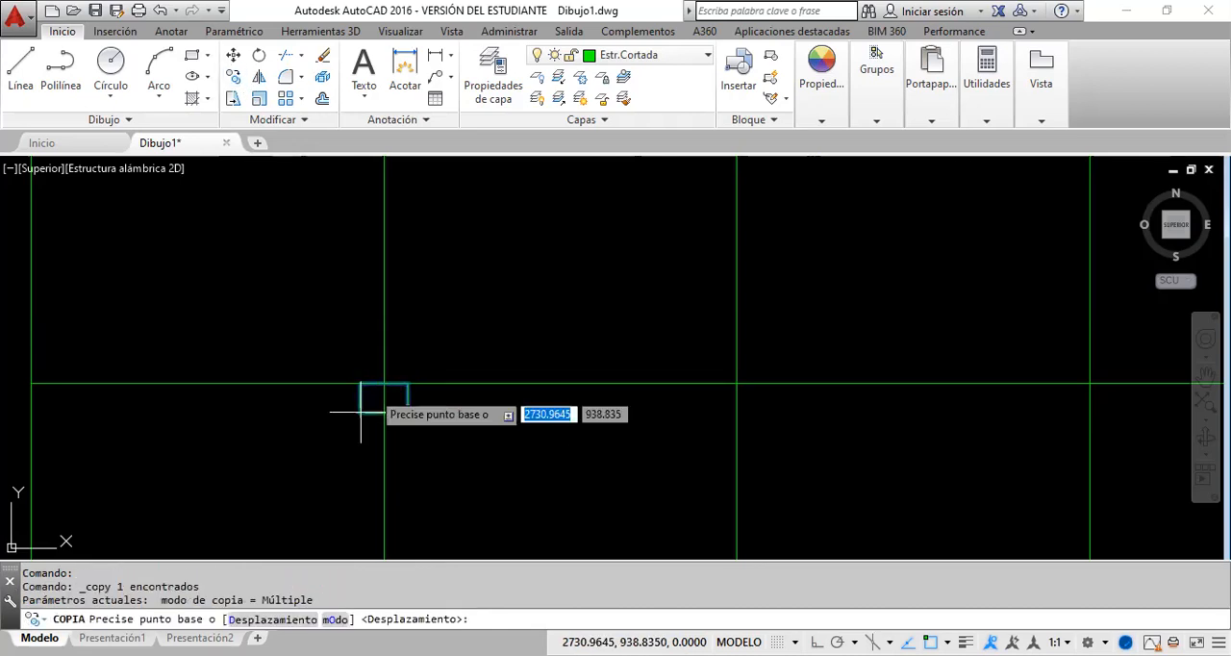
pyautogui.click(383, 383)
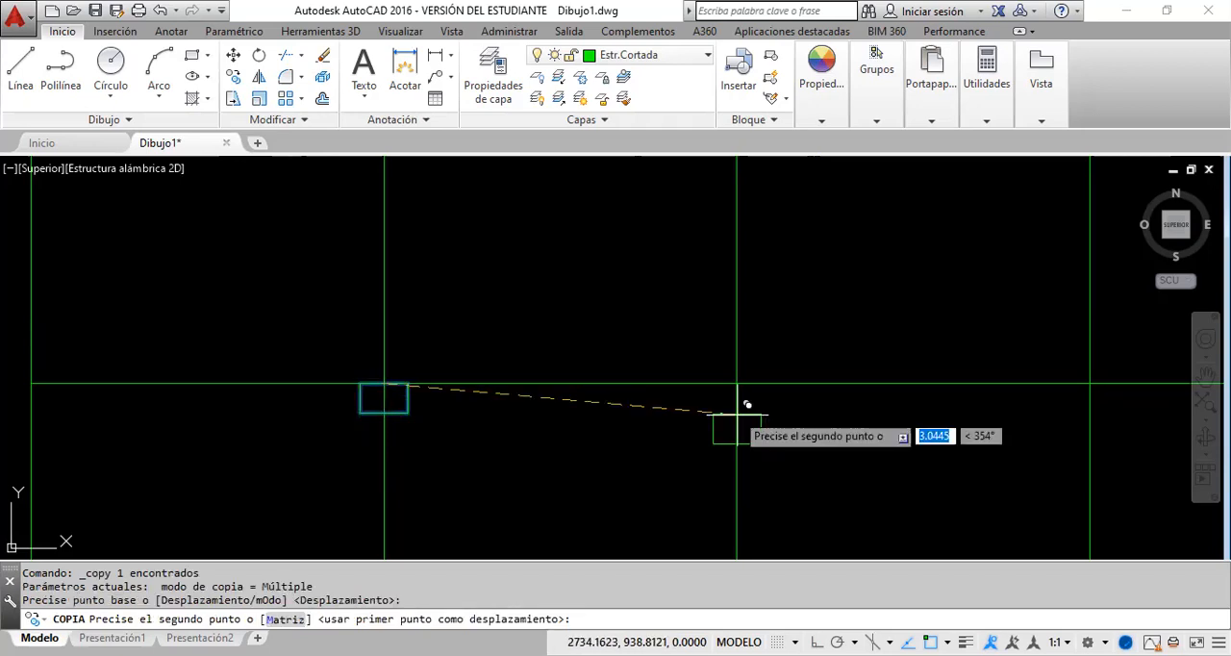
pyautogui.click(737, 384)
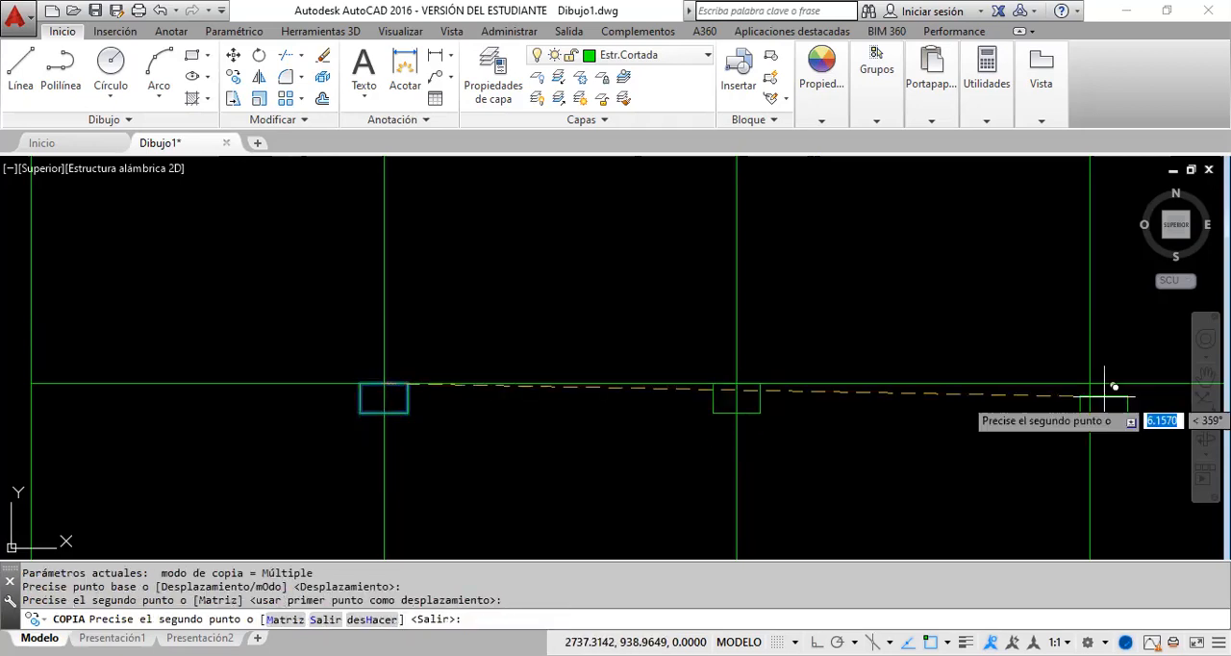
pyautogui.click(1091, 384)
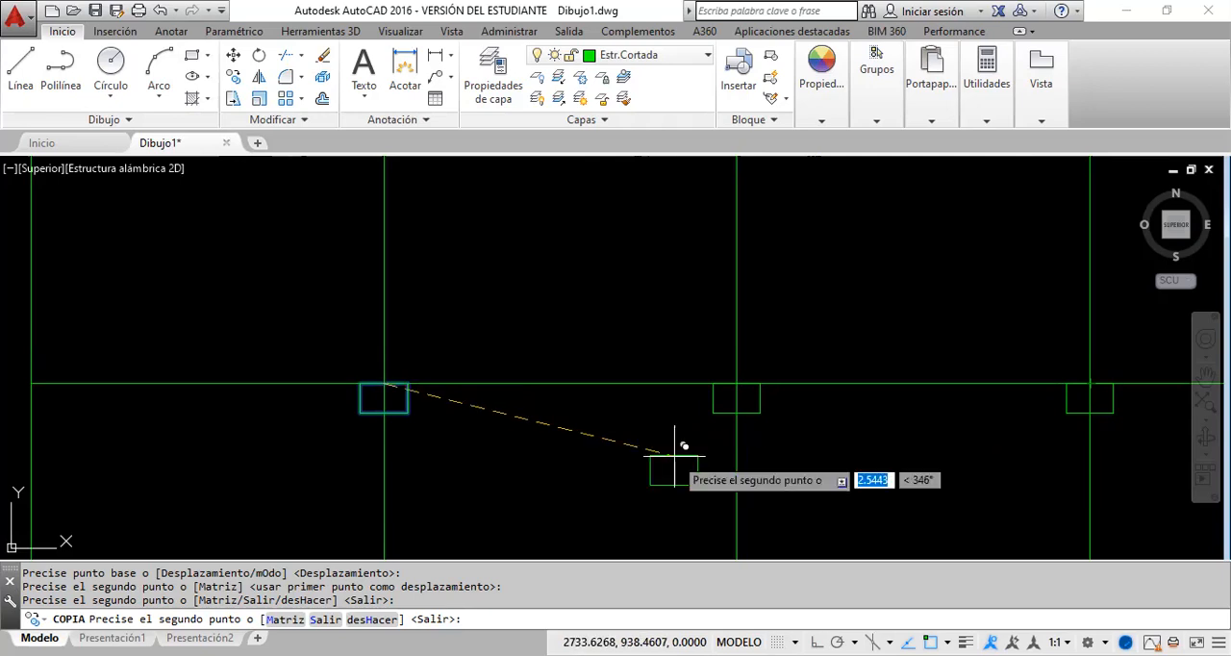
pyautogui.press('Escape')
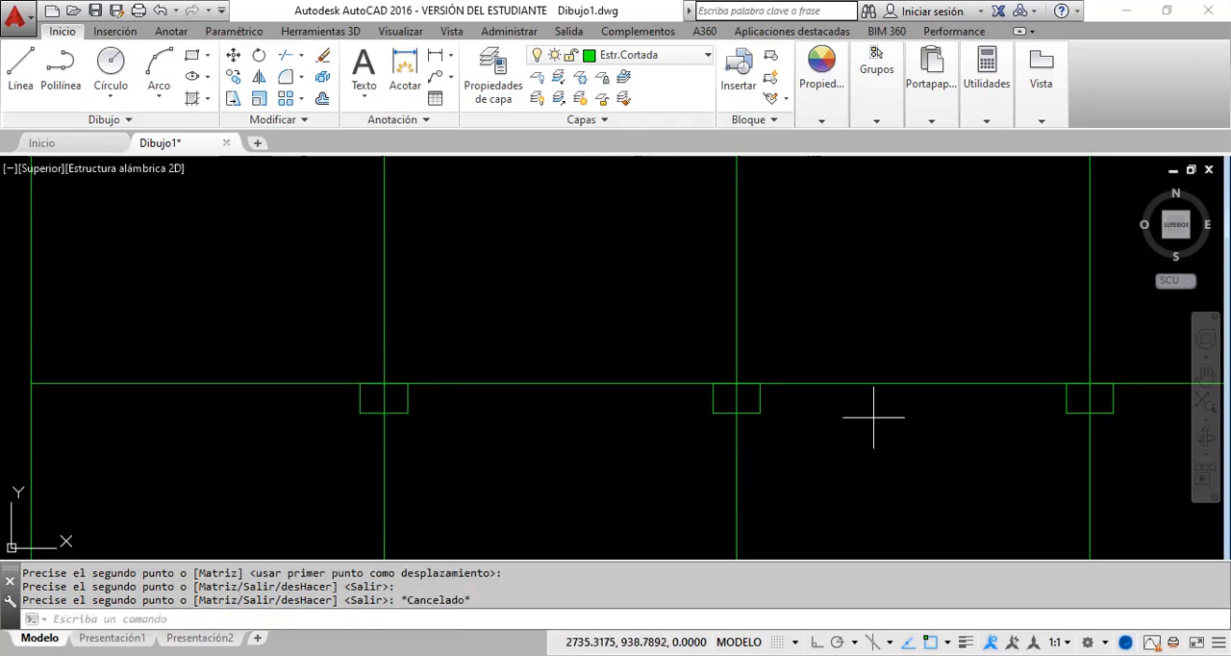
# Step: Erase the horizontal midline and the second vertical division line, and undo that deletion
pyautogui.click(861, 384)
pyautogui.click(824, 309)
pyautogui.click(489, 363)
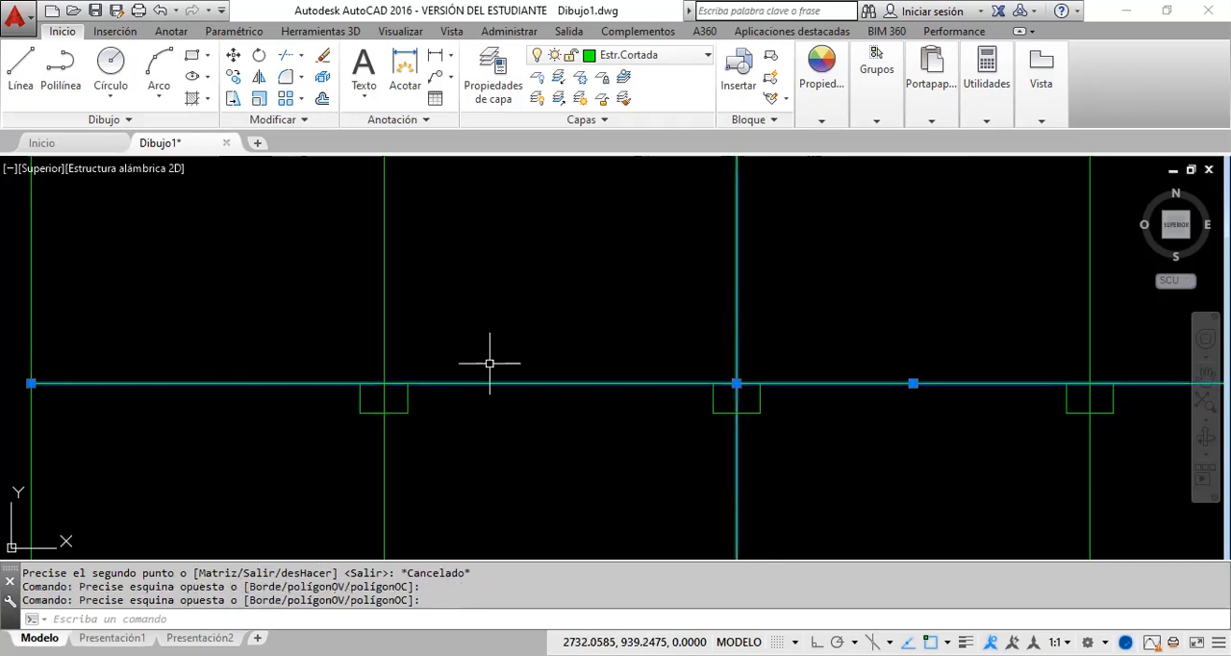
pyautogui.press('Delete')
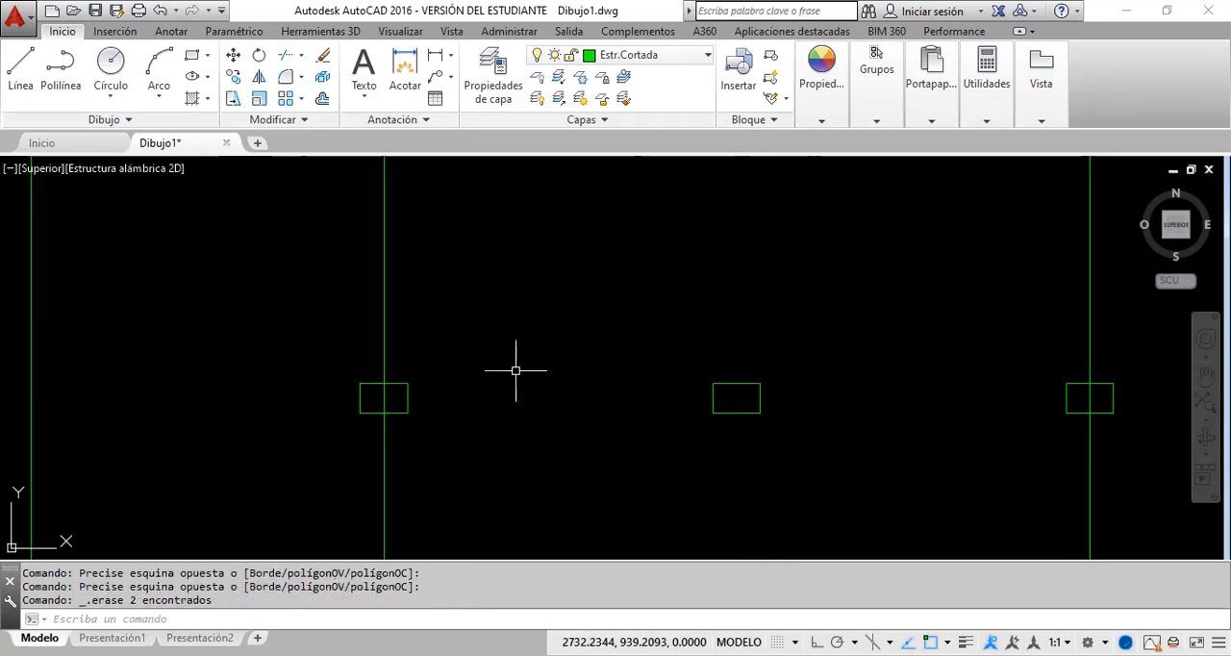
pyautogui.click(162, 11)
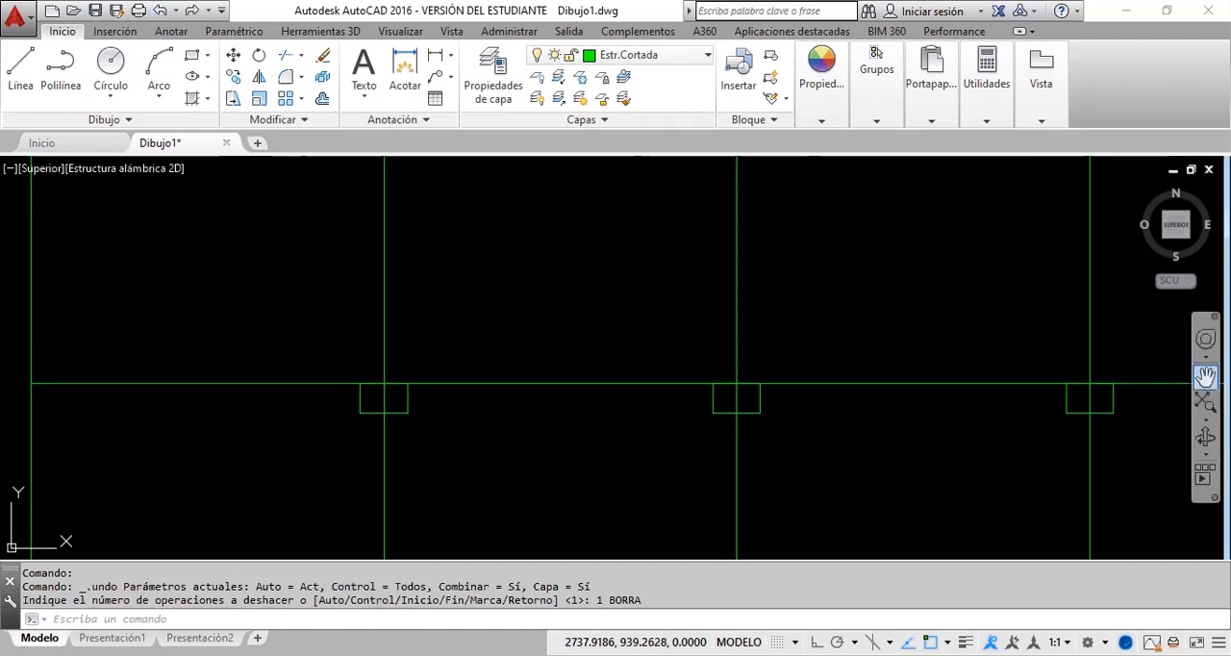
# Step: Delete the column rectangle at the third vertical division line
pyautogui.click(1205, 376)
pyautogui.moveTo(1017, 416); pyautogui.dragTo(773, 391)
pyautogui.scroll(-6, 773, 390)
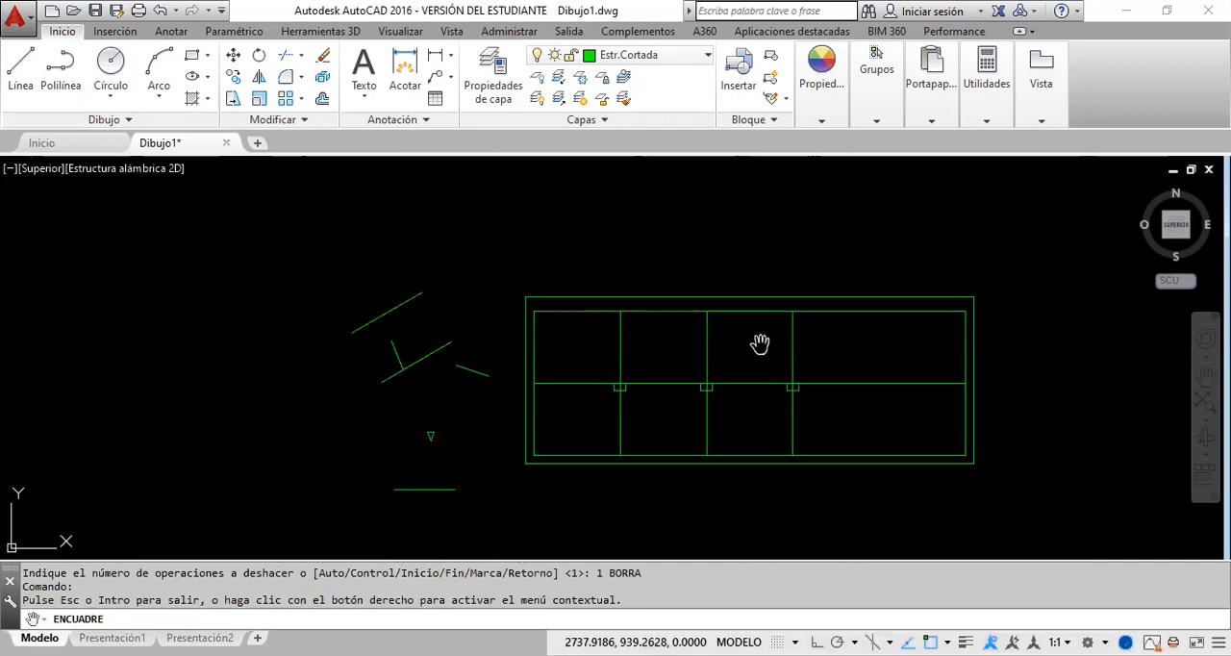
pyautogui.moveTo(760, 346); pyautogui.dragTo(698, 432)
pyautogui.rightClick(662, 387)
pyautogui.click(709, 405)
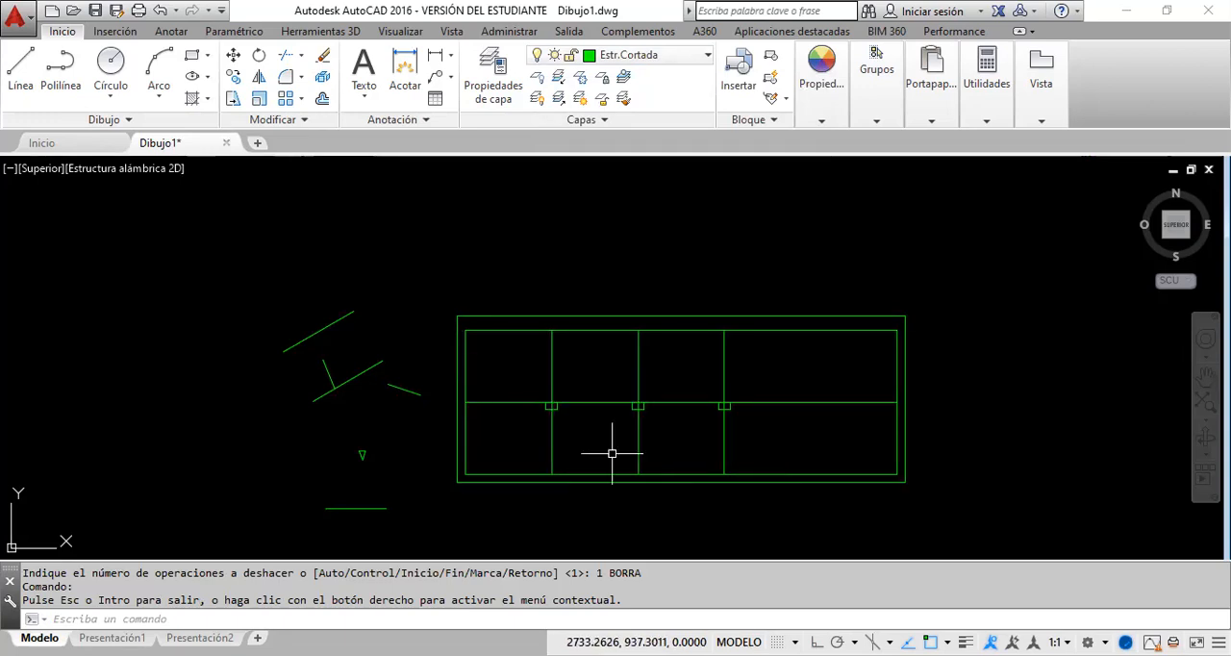
pyautogui.scroll(6, 631, 427)
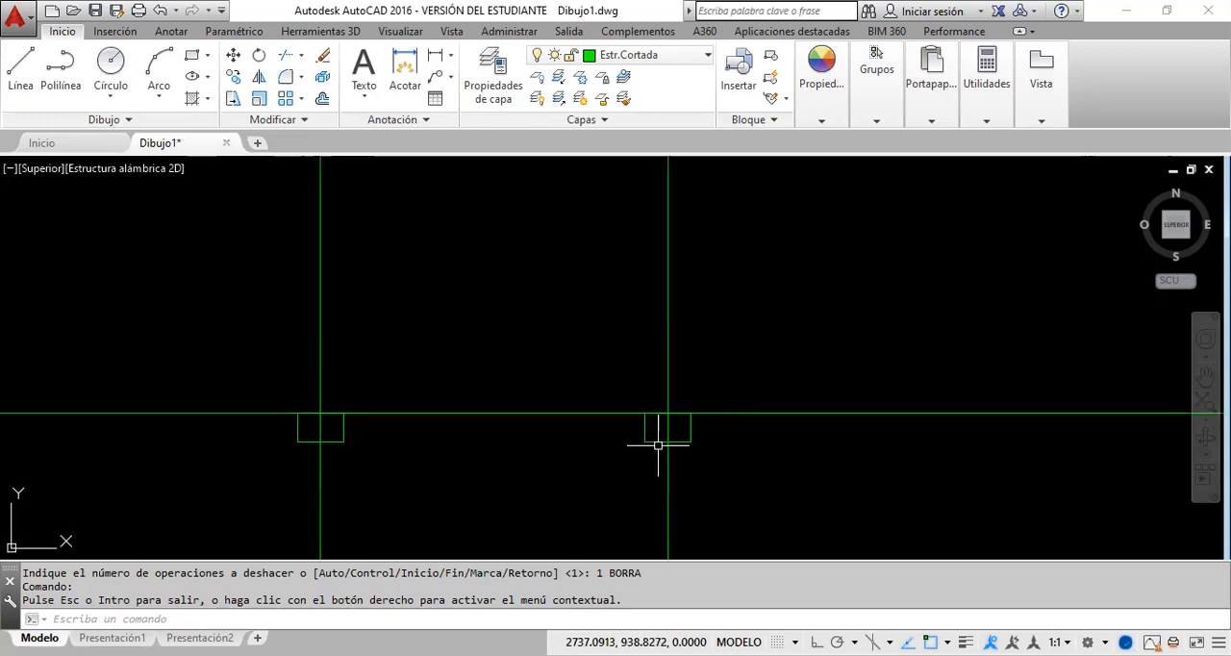
pyautogui.click(676, 442)
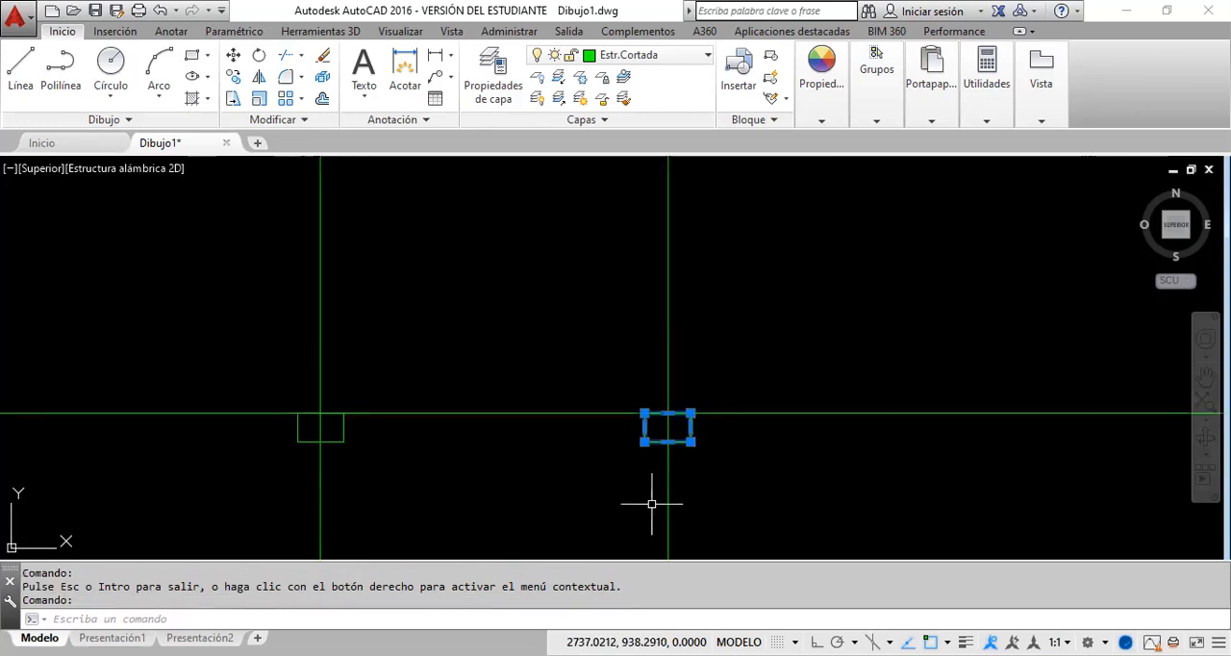
pyautogui.press('Delete')
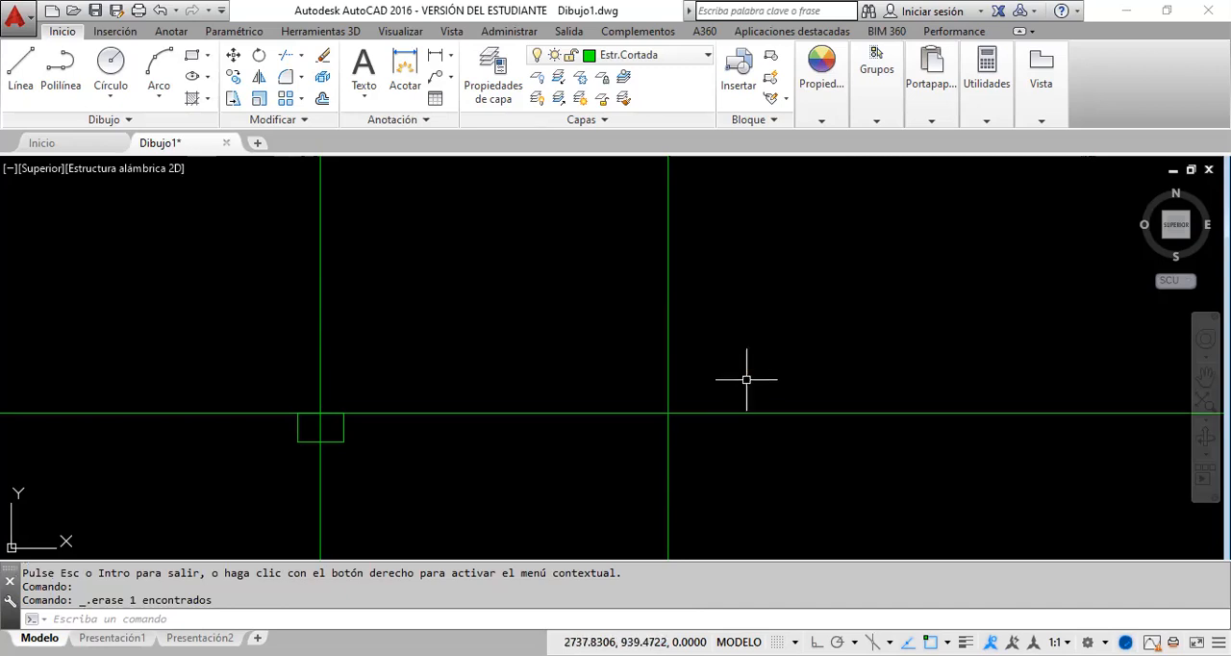
# Step: Offset the horizontal midline 0.25 units upward
pyautogui.click(322, 98)
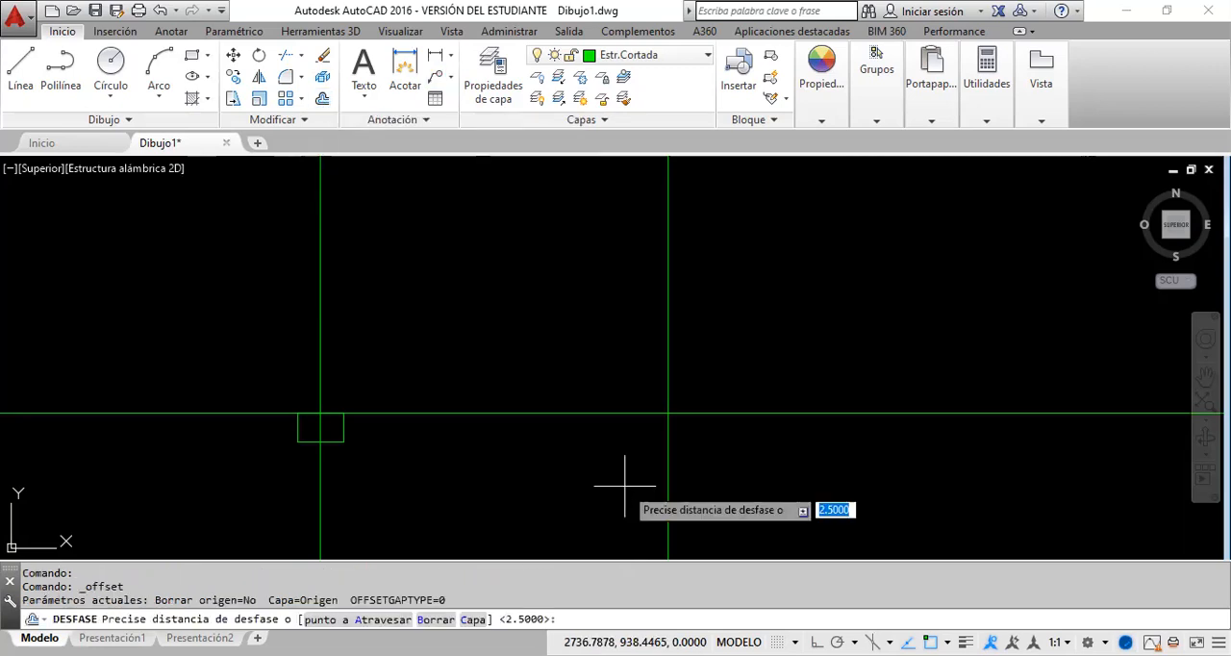
pyautogui.write('.25')
pyautogui.press('Return')
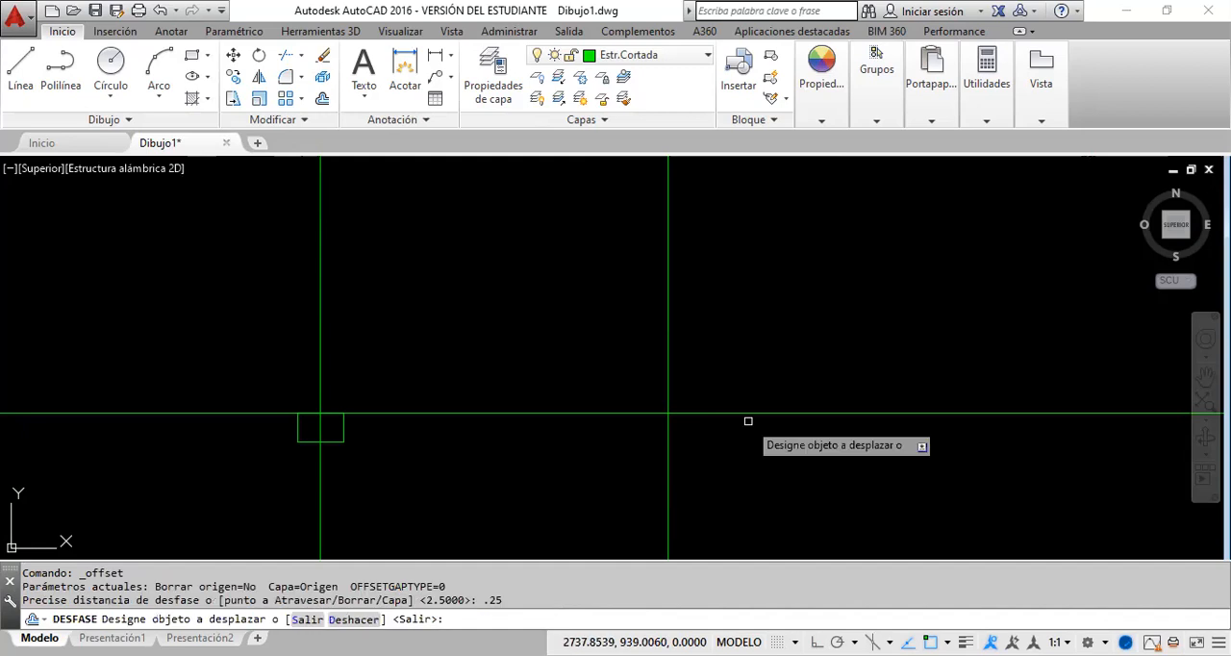
pyautogui.click(753, 414)
pyautogui.rightClick(805, 325)
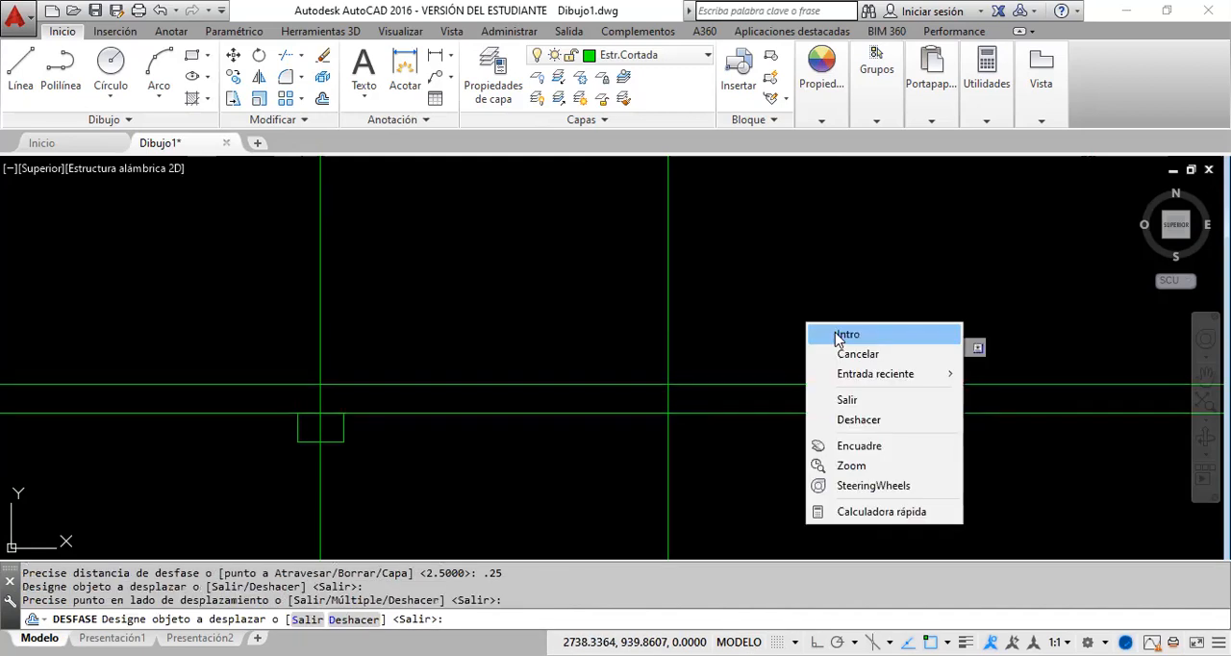
pyautogui.click(805, 322)
# Step: Offset the third, second and first vertical division lines 0.4 units to the right
pyautogui.click(323, 98)
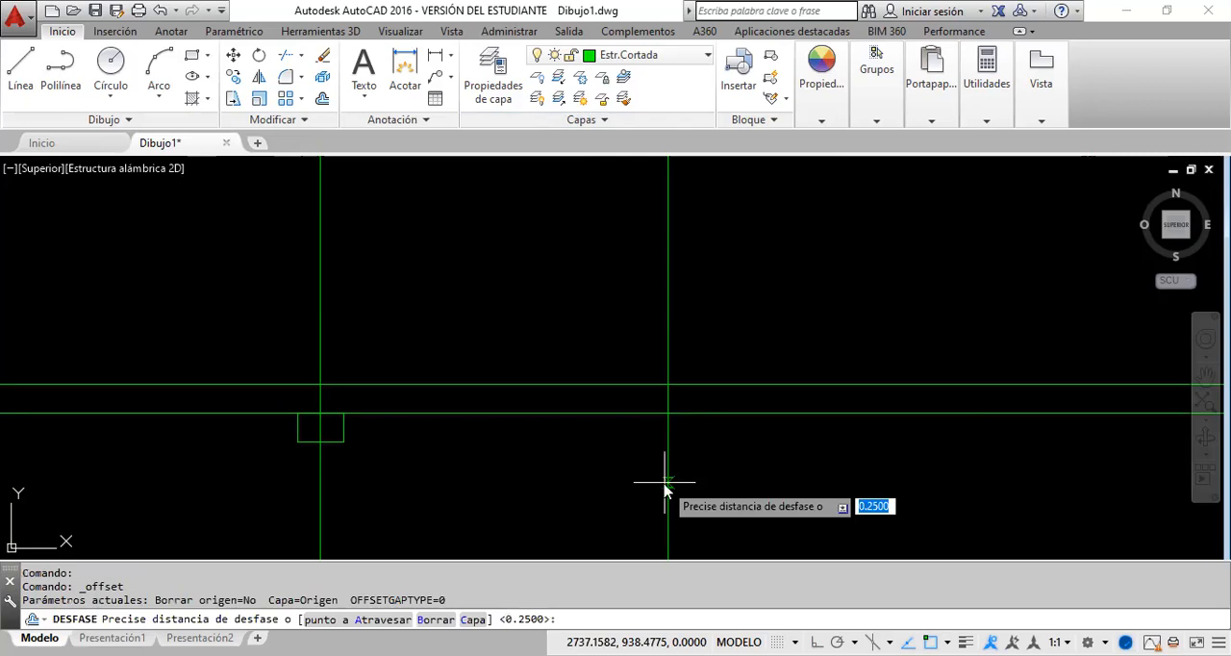
pyautogui.write('.4')
pyautogui.press('Return')
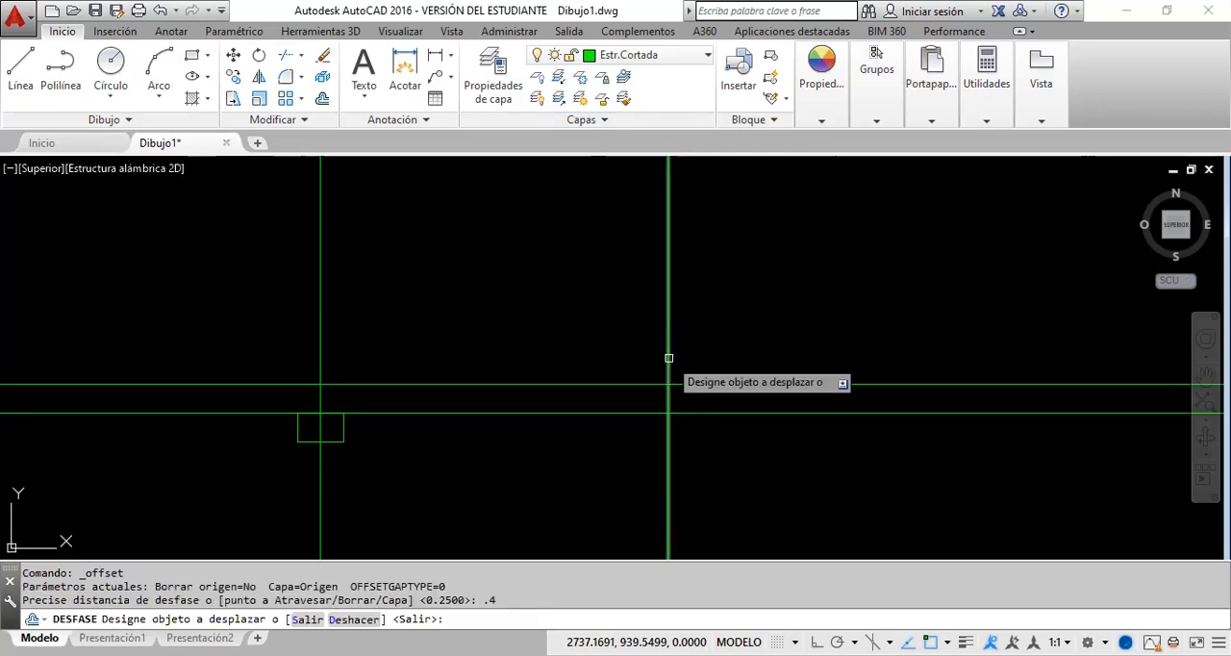
pyautogui.click(668, 358)
pyautogui.click(697, 351)
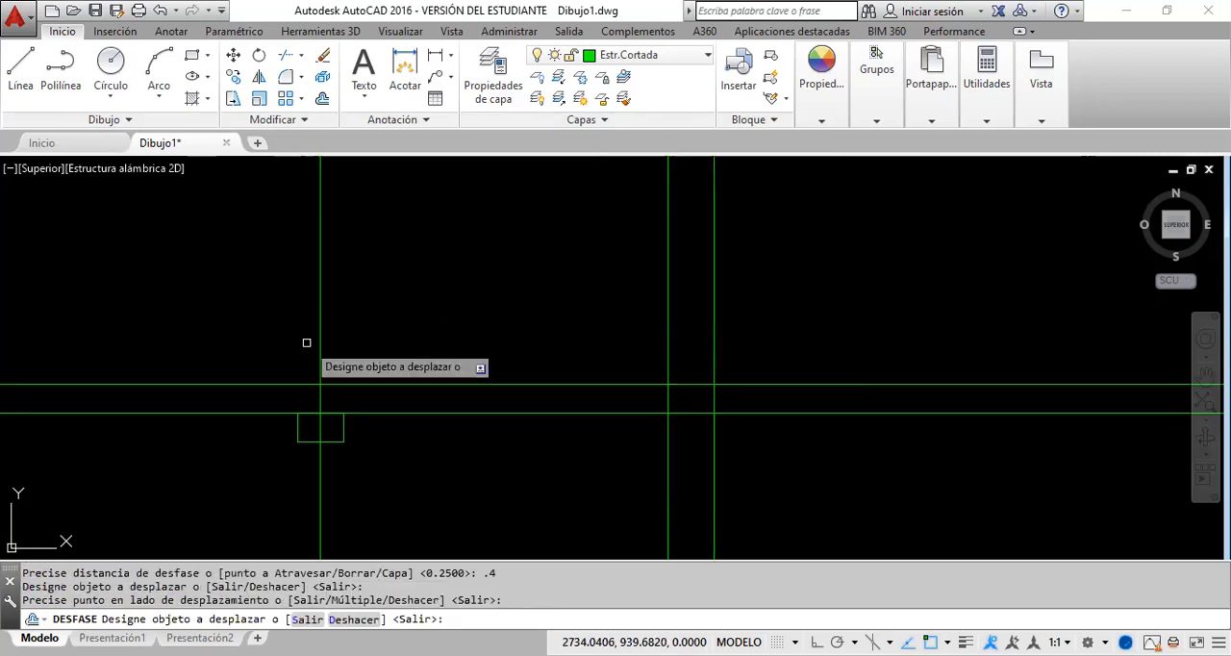
pyautogui.click(320, 348)
pyautogui.click(464, 365)
pyautogui.scroll(-5, 236, 321)
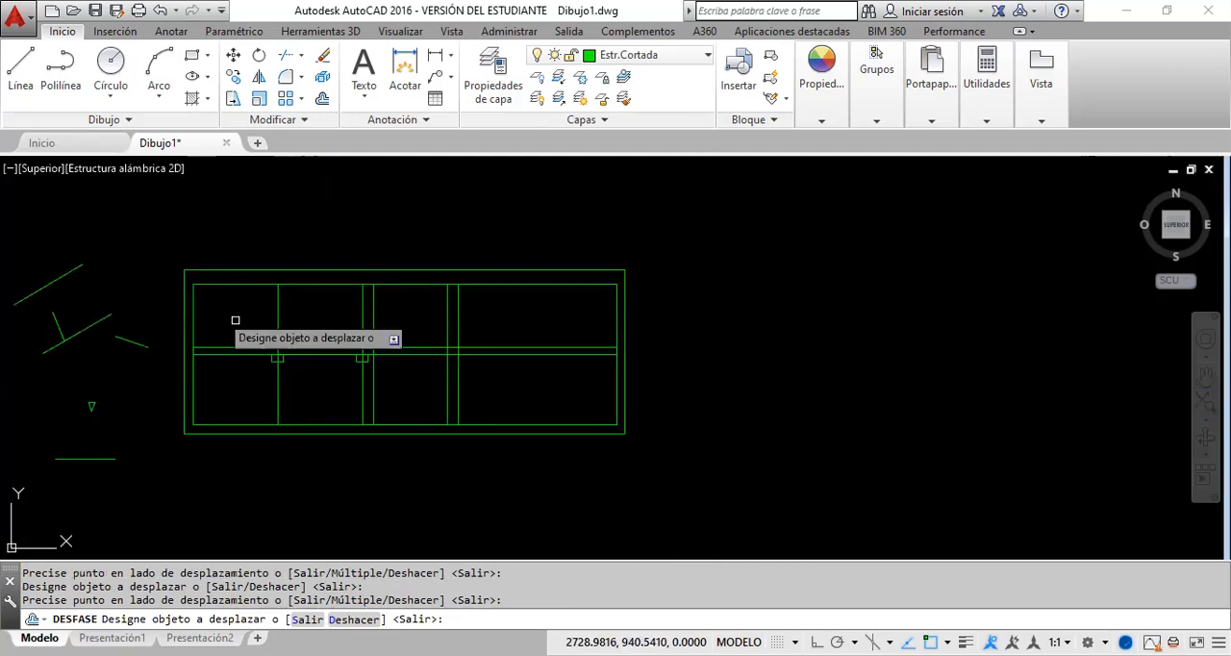
pyautogui.click(277, 330)
pyautogui.click(755, 379)
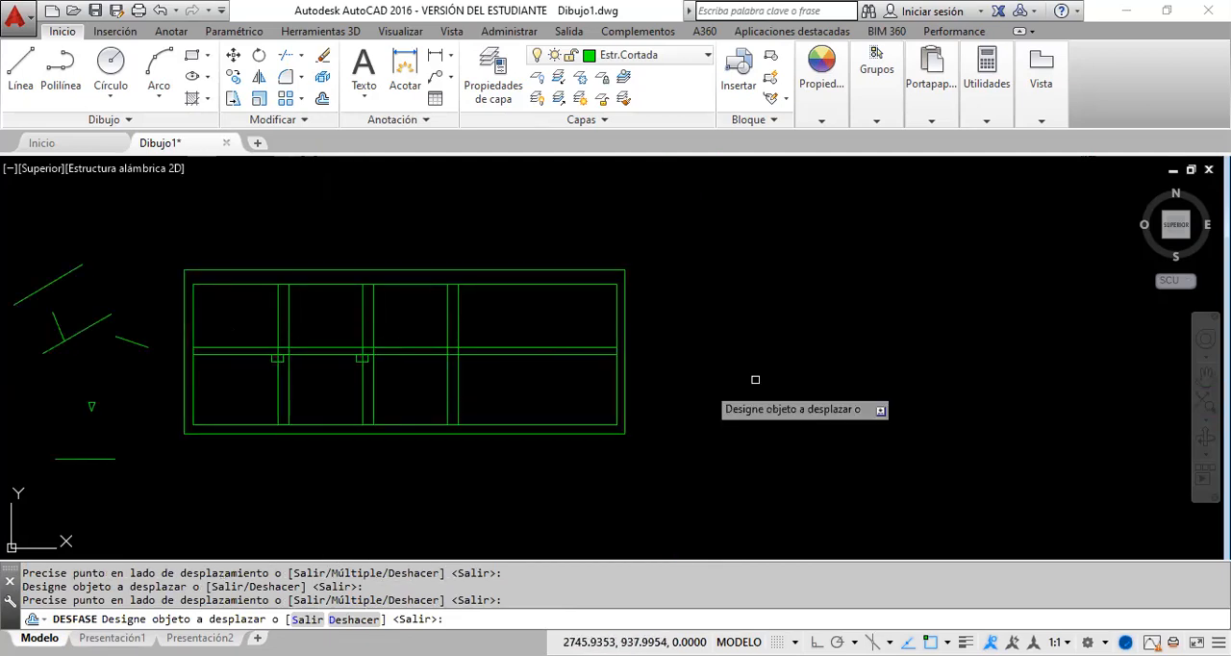
pyautogui.press('Escape')
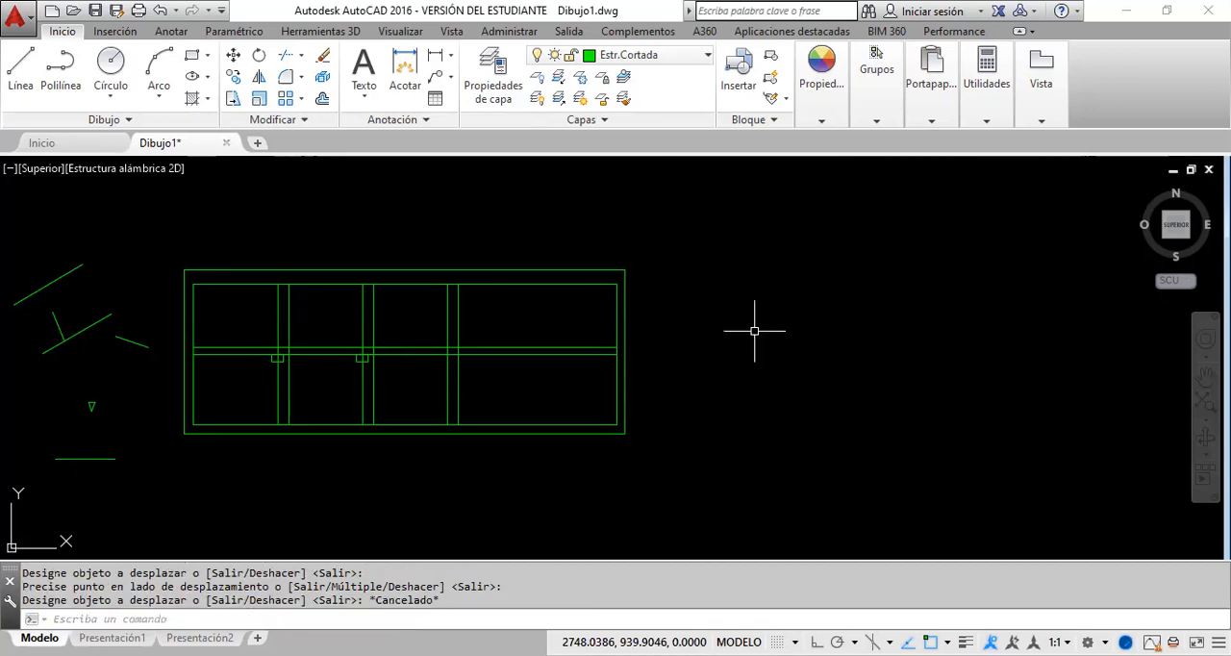
# Step: Trim the horizontal line pair beyond the third division and between the second and third, using all division and midline lines as cutting edges
pyautogui.click(285, 56)
pyautogui.click(493, 385)
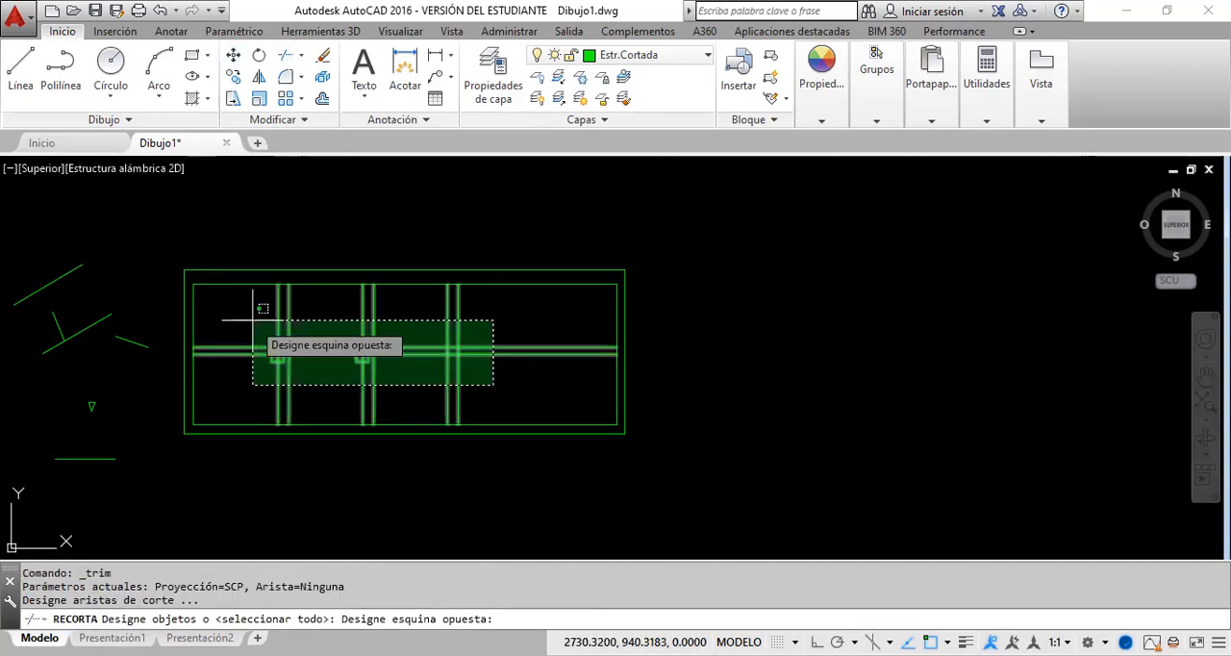
pyautogui.click(253, 320)
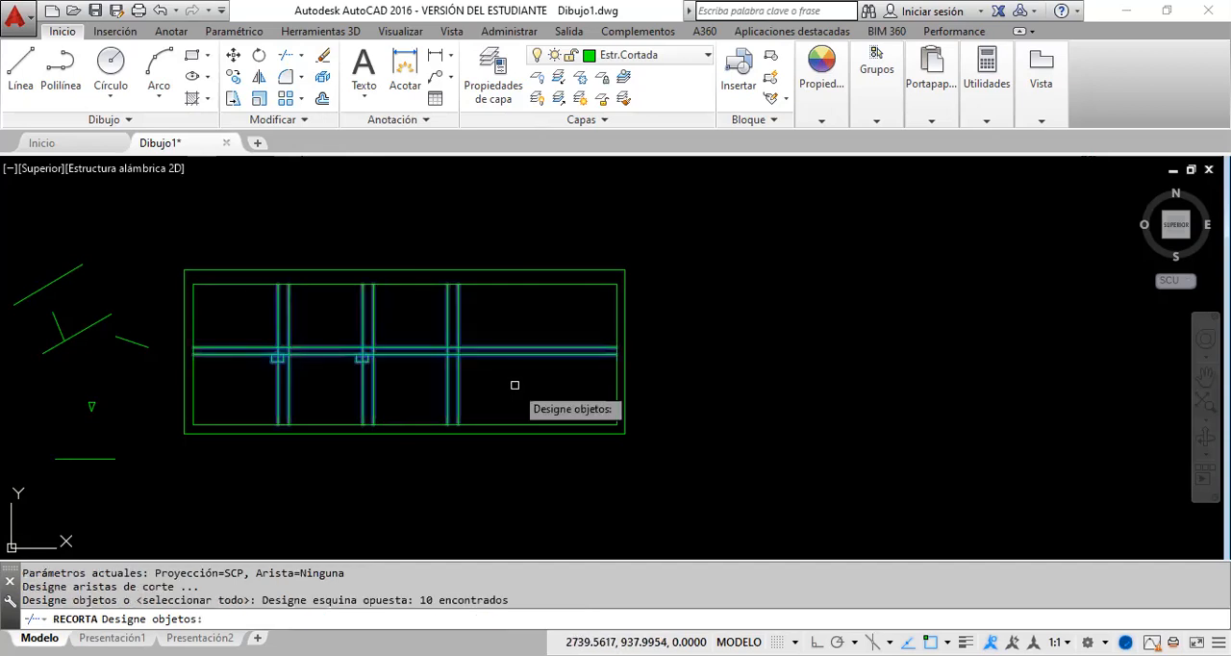
pyautogui.press('Return')
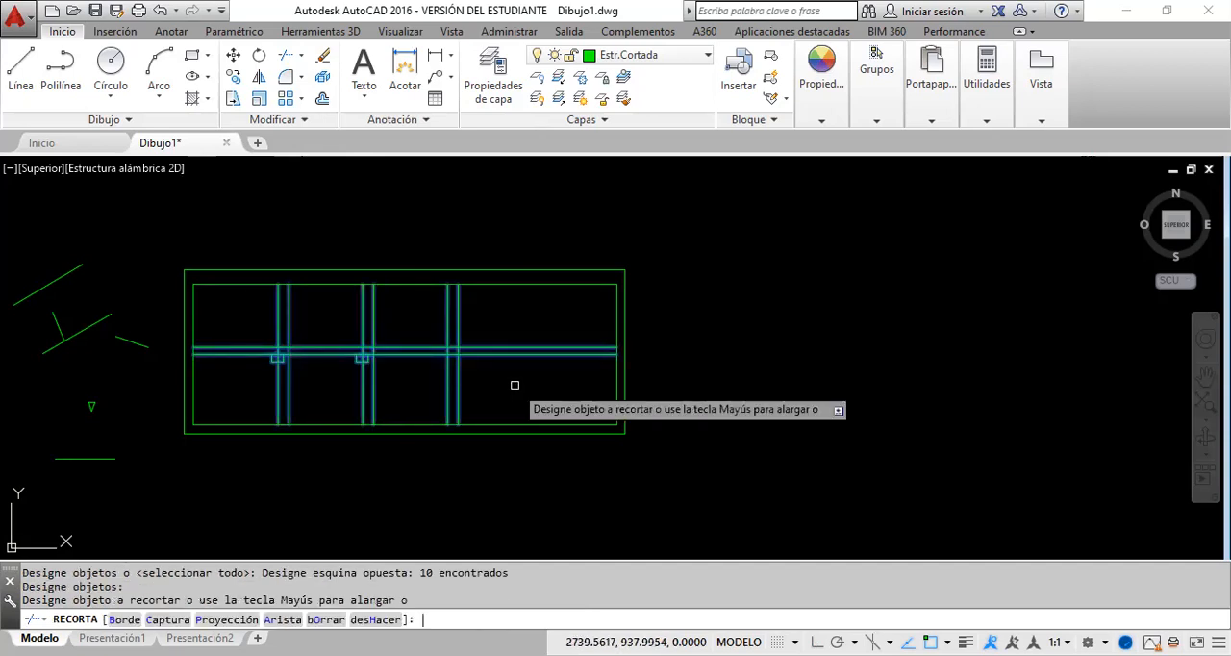
pyautogui.click(530, 365)
pyautogui.click(519, 346)
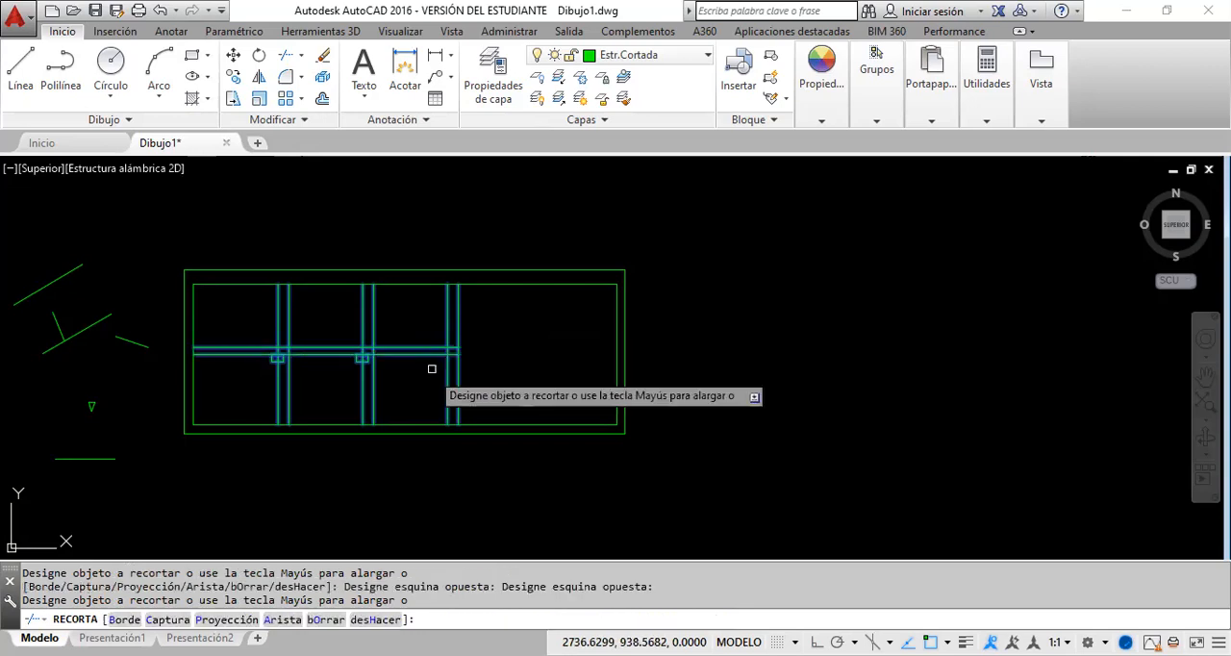
pyautogui.click(432, 368)
pyautogui.click(487, 342)
# Step: Trim the first two vertical line pairs above and below the midline pair, and the horizontal pair left of the first division
pyautogui.click(474, 311)
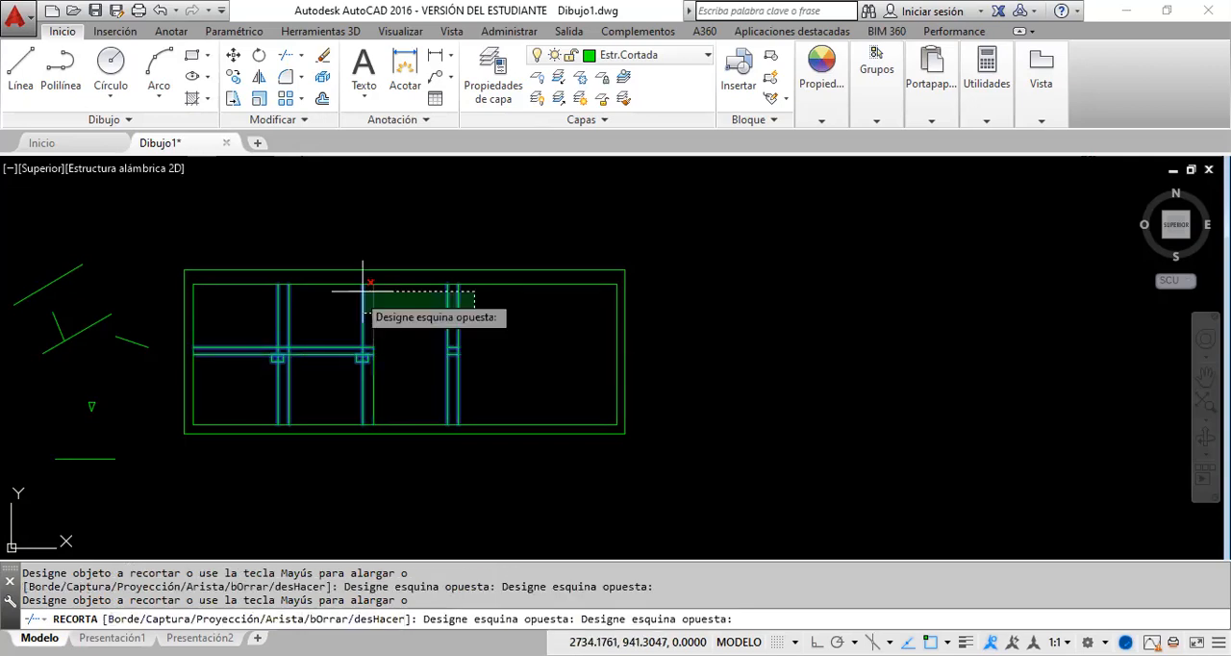
pyautogui.click(364, 288)
pyautogui.click(345, 307)
pyautogui.click(262, 302)
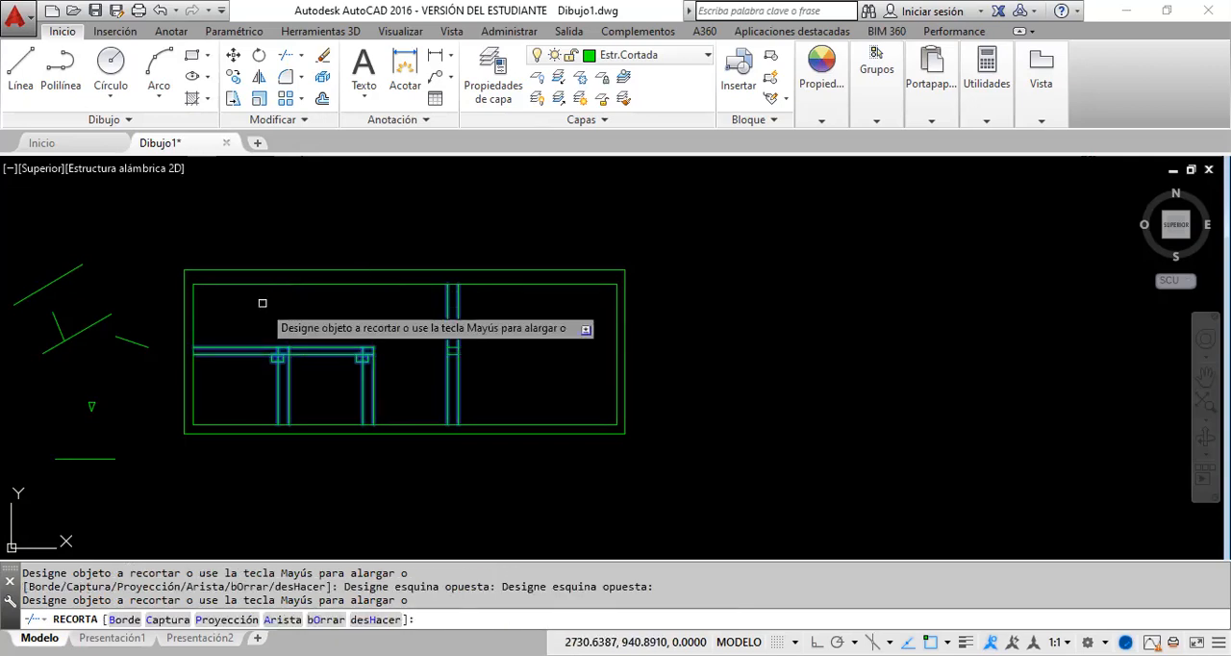
pyautogui.click(221, 371)
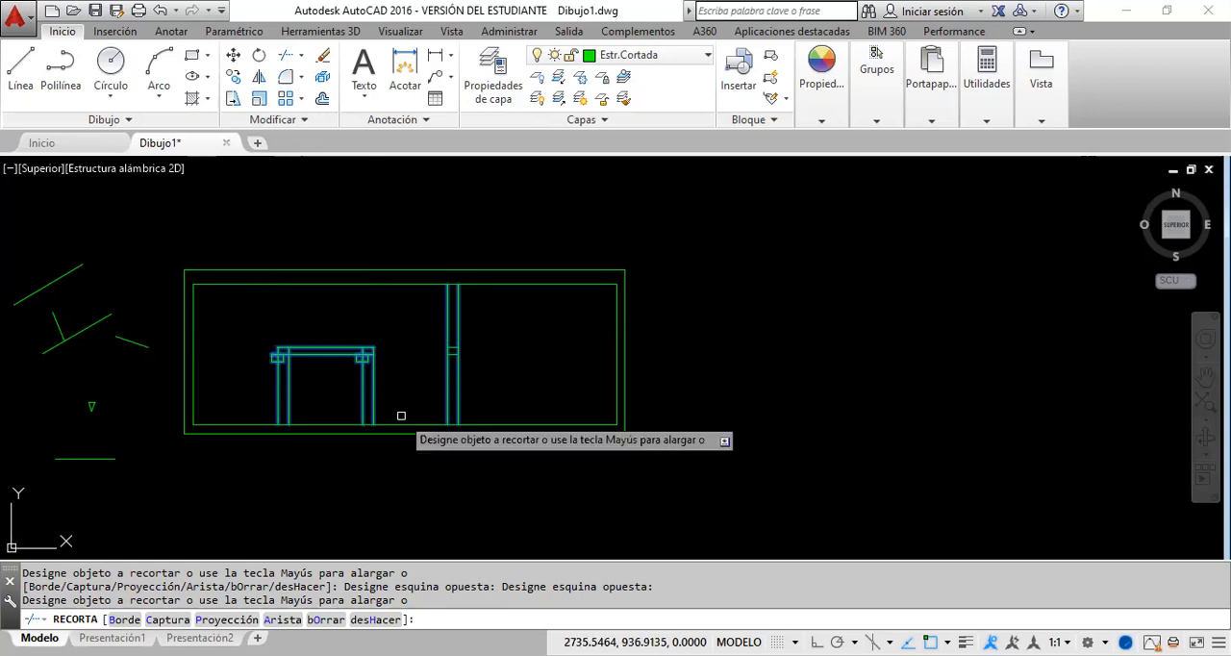
pyautogui.click(395, 411)
pyautogui.click(265, 381)
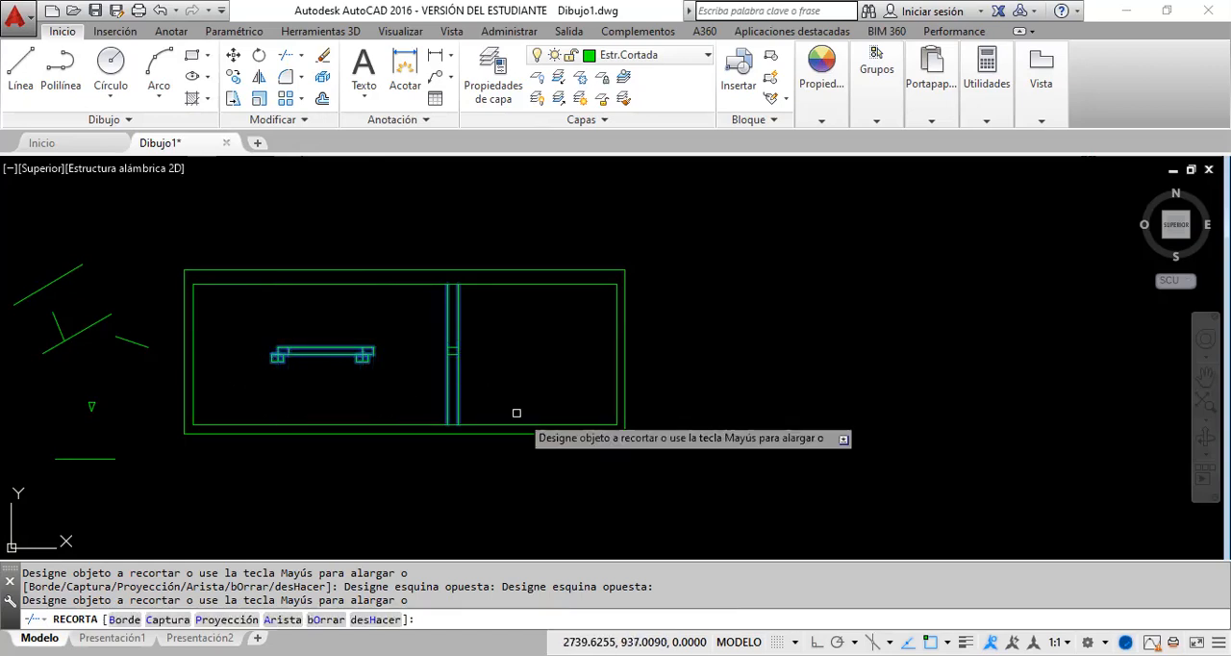
# Step: Try to trim the third vertical line pair below and above the short horizontal segments
pyautogui.click(478, 386)
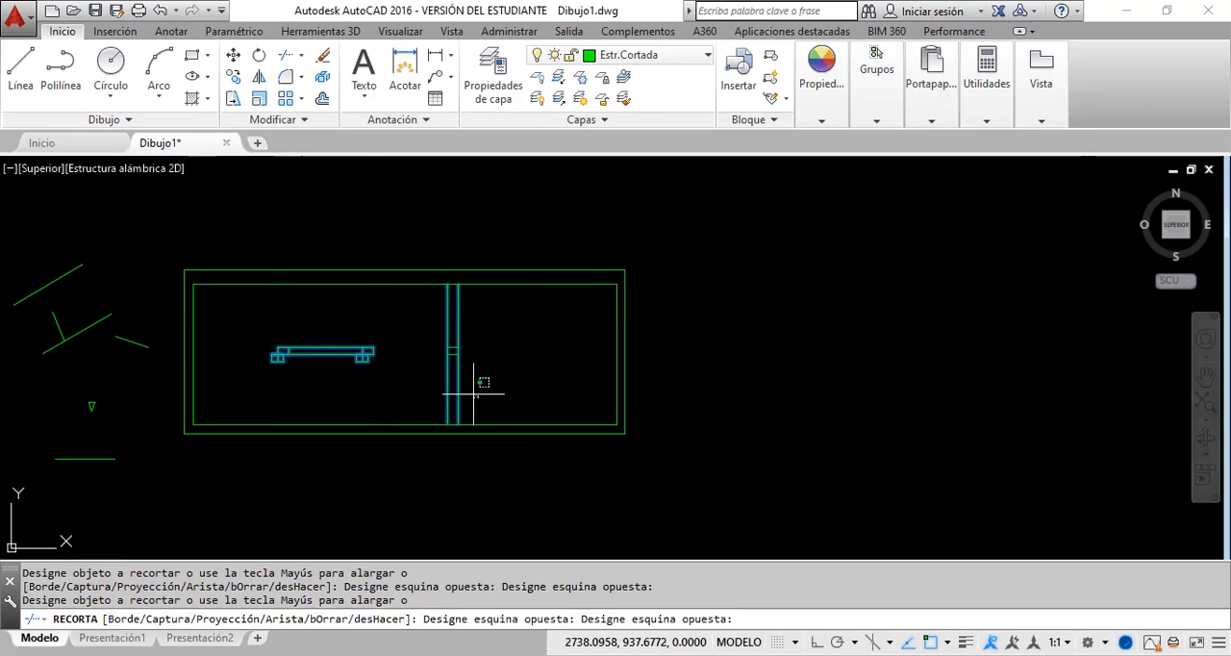
pyautogui.click(425, 375)
pyautogui.click(477, 325)
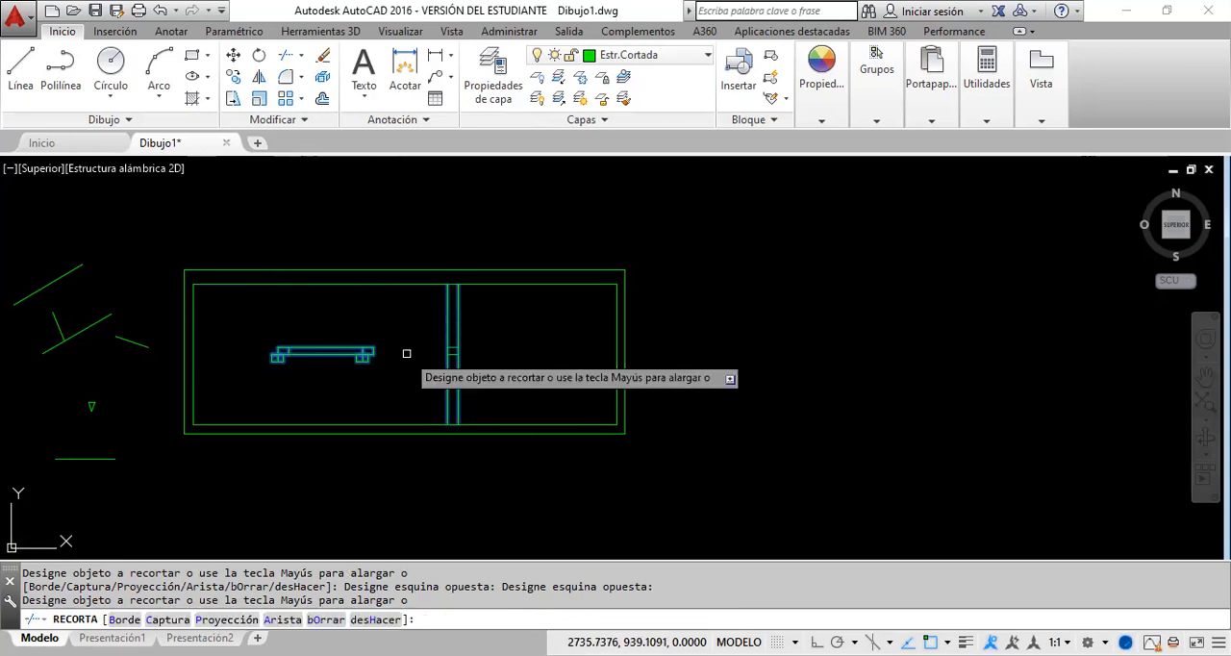
pyautogui.press('Escape')
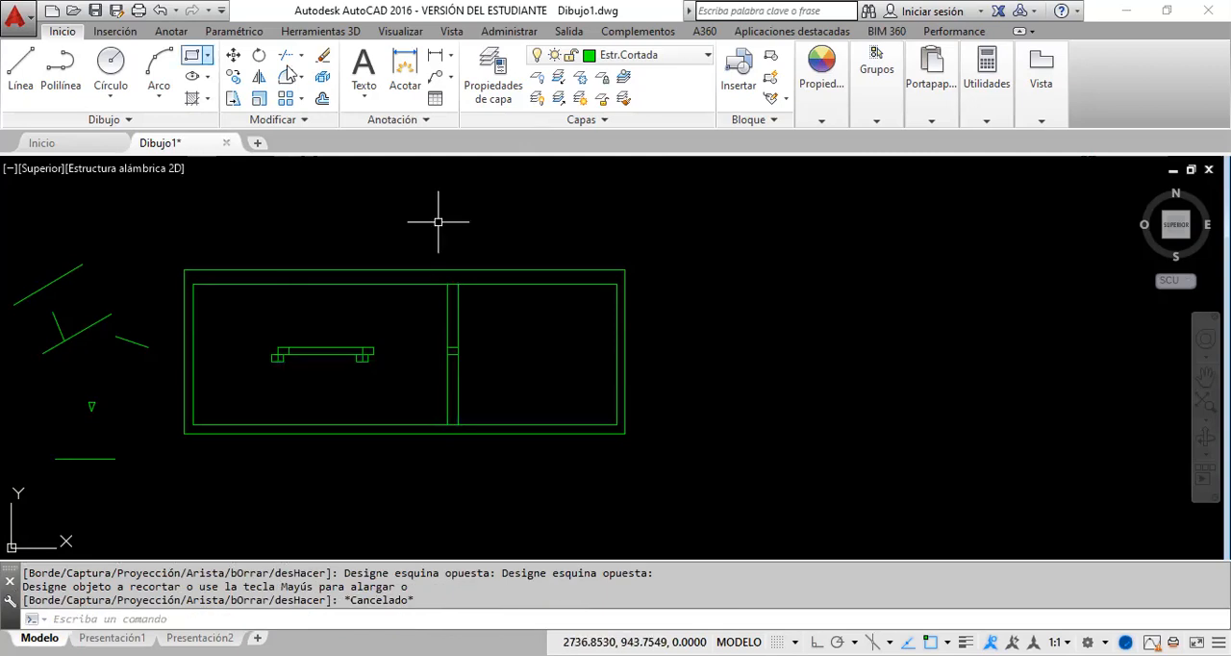
# Step: Trim the third vertical line pair below and above the two short horizontal segments, using all four lines as cutting edges
pyautogui.click(288, 59)
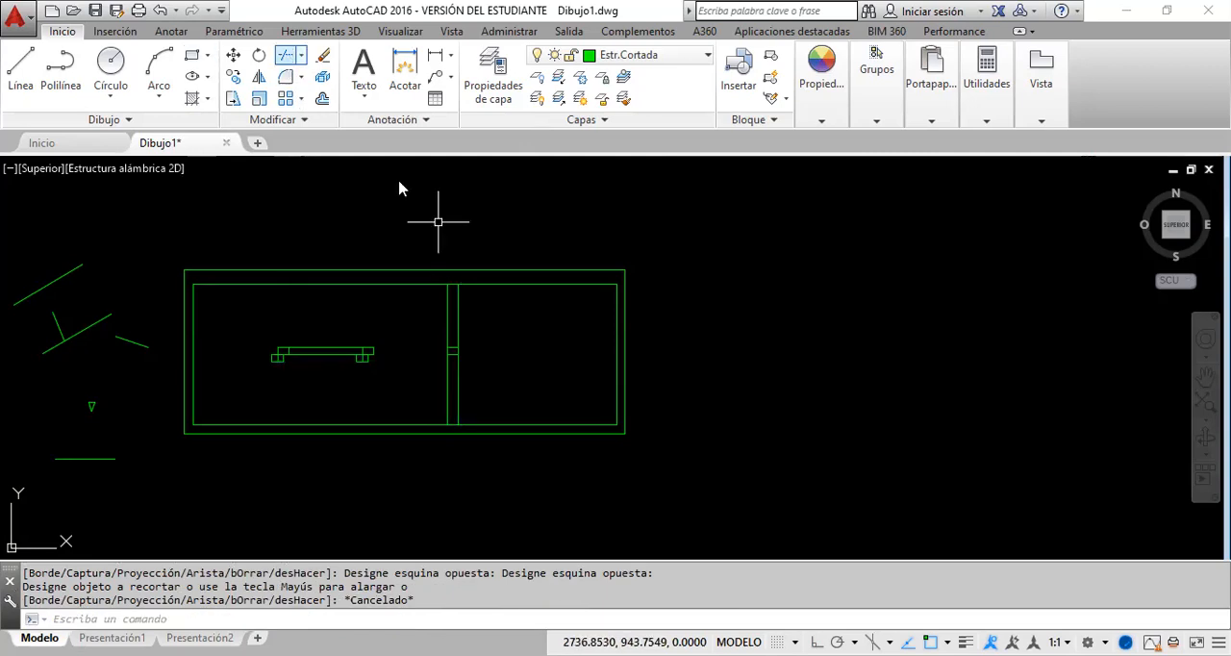
pyautogui.click(477, 383)
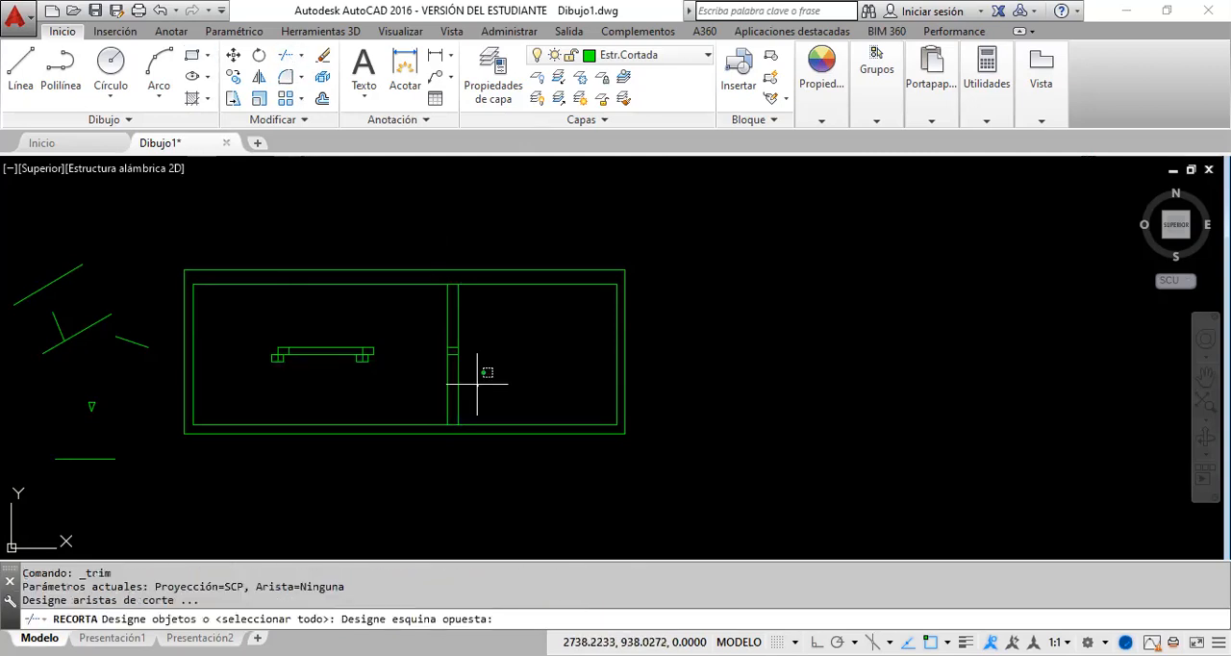
pyautogui.click(387, 311)
pyautogui.press('Return')
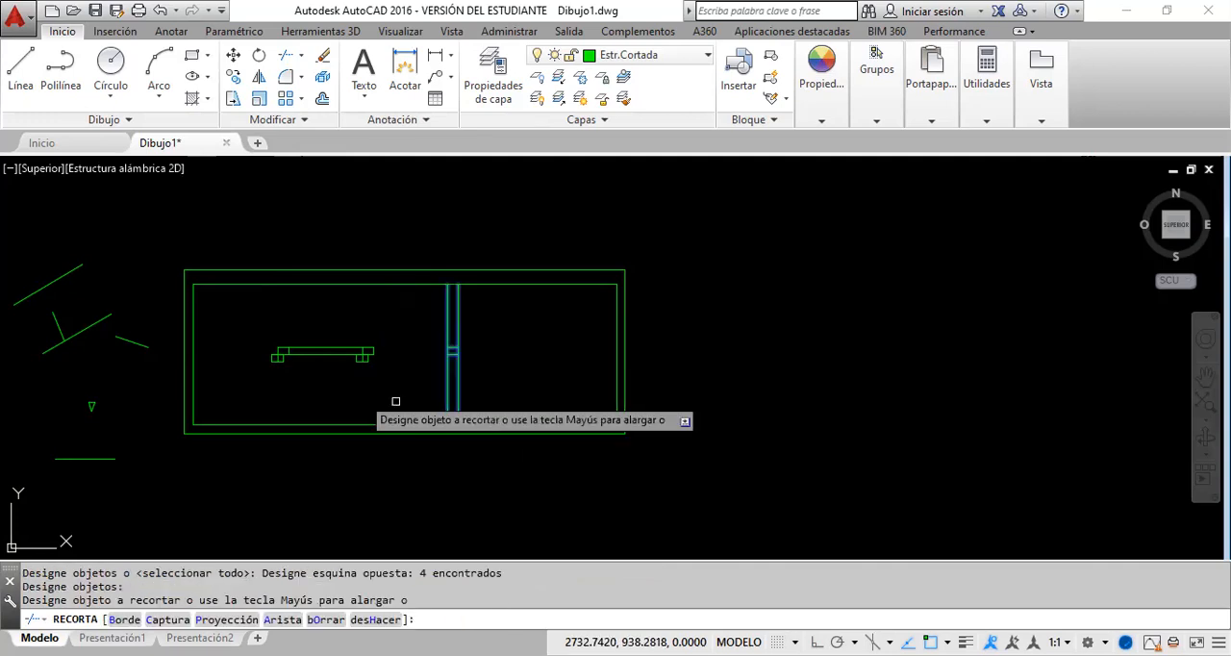
pyautogui.click(431, 381)
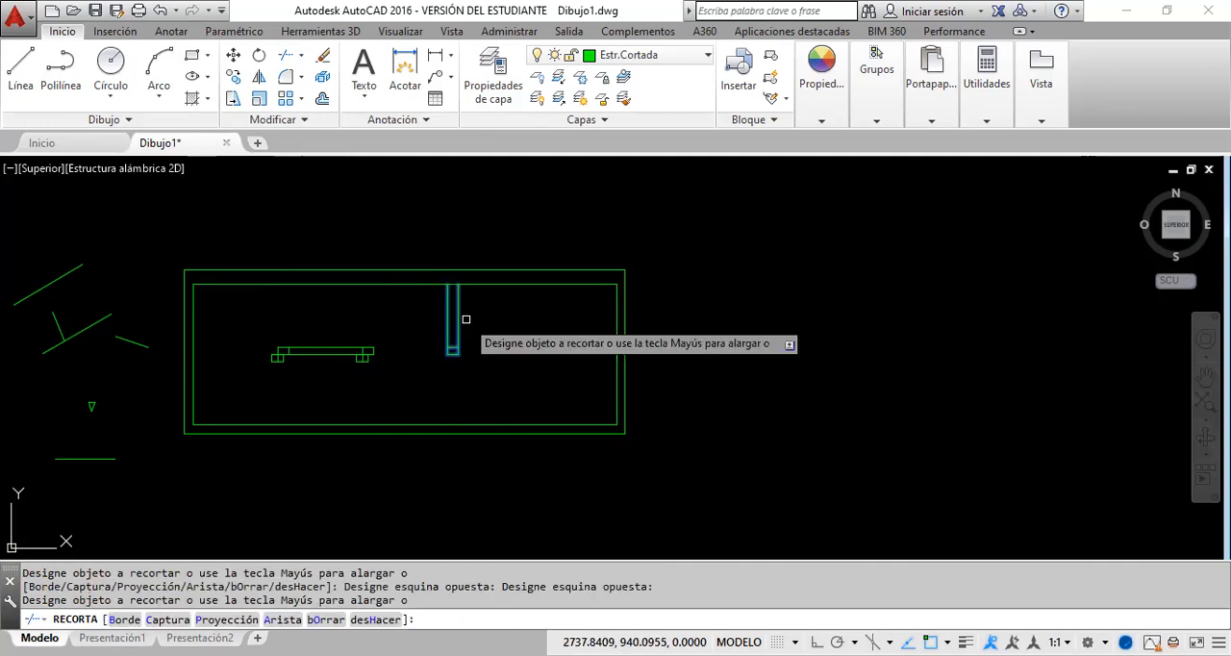
pyautogui.click(476, 313)
pyautogui.click(441, 312)
pyautogui.rightClick(513, 342)
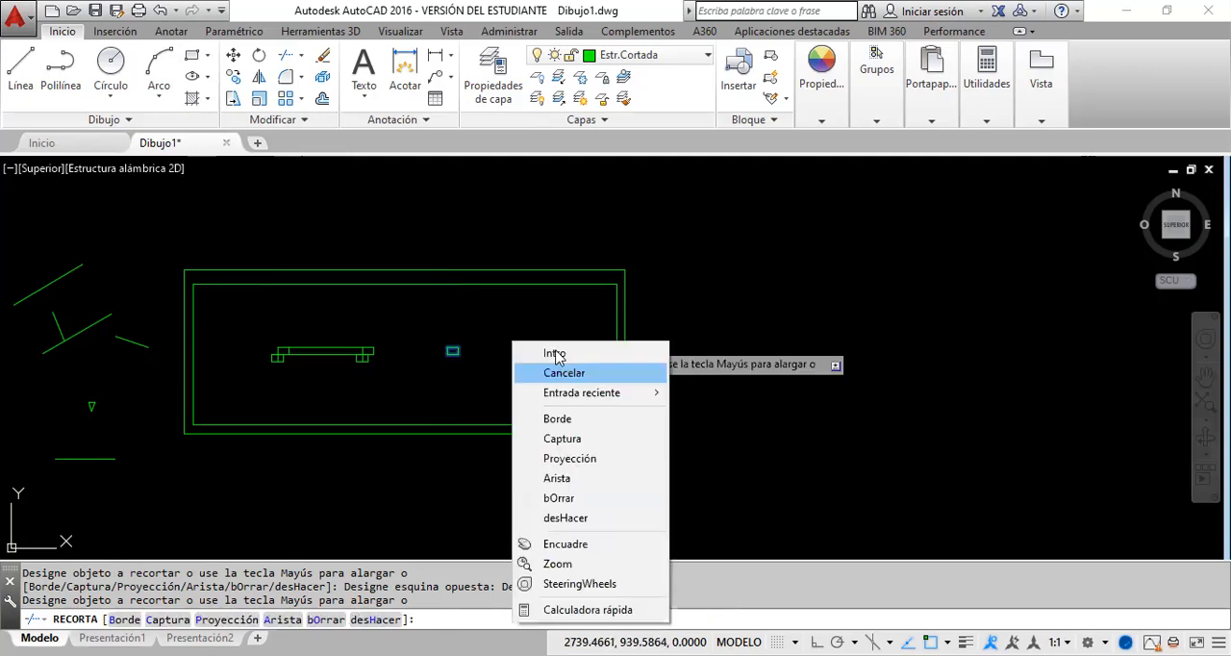
pyautogui.click(556, 353)
# Step: Try to erase the leftover lines below the first two columns, and undo the deletion
pyautogui.scroll(4, 298, 352)
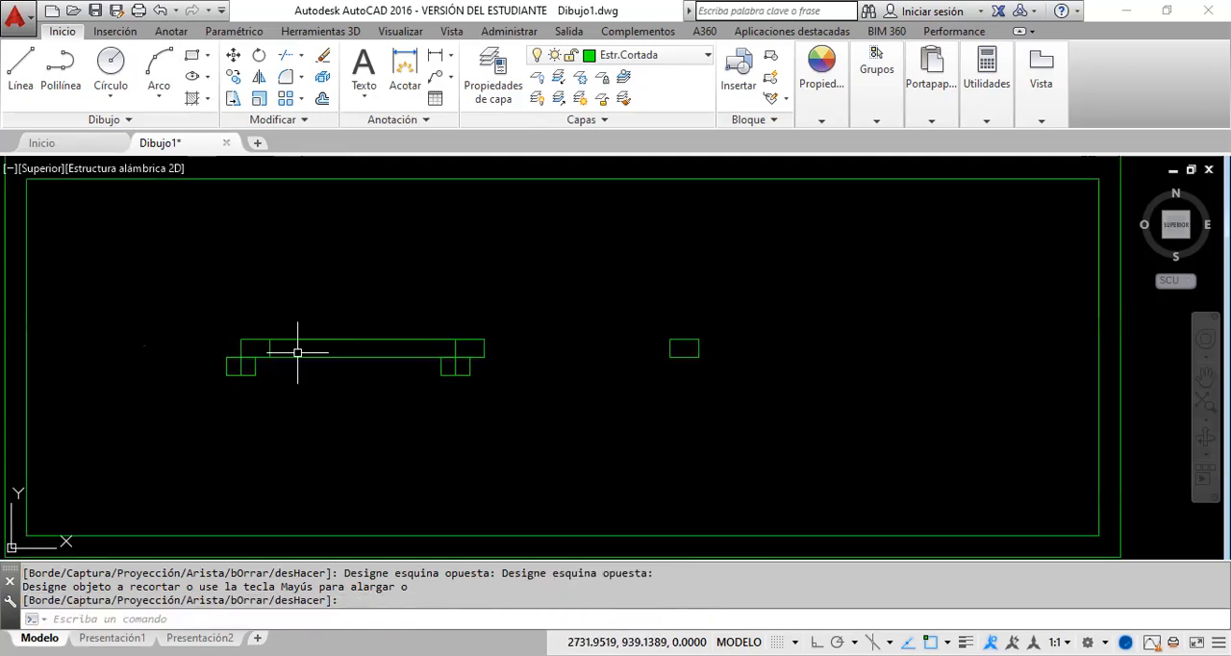
pyautogui.click(258, 376)
pyautogui.click(202, 367)
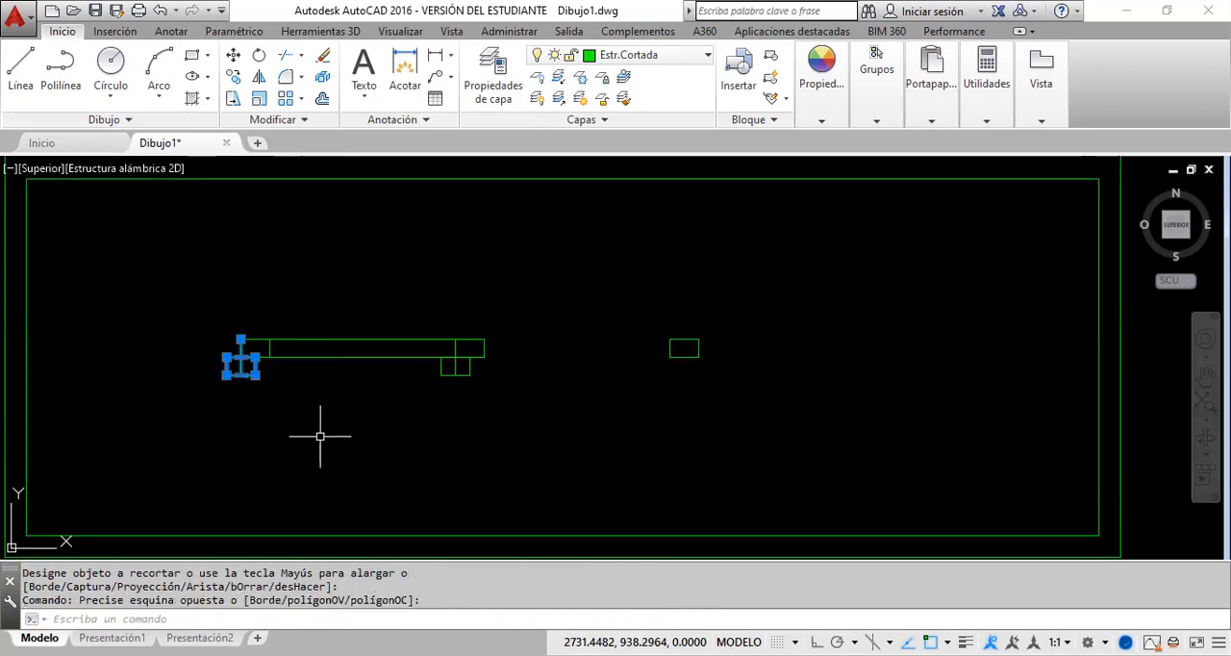
pyautogui.click(475, 394)
pyautogui.click(413, 367)
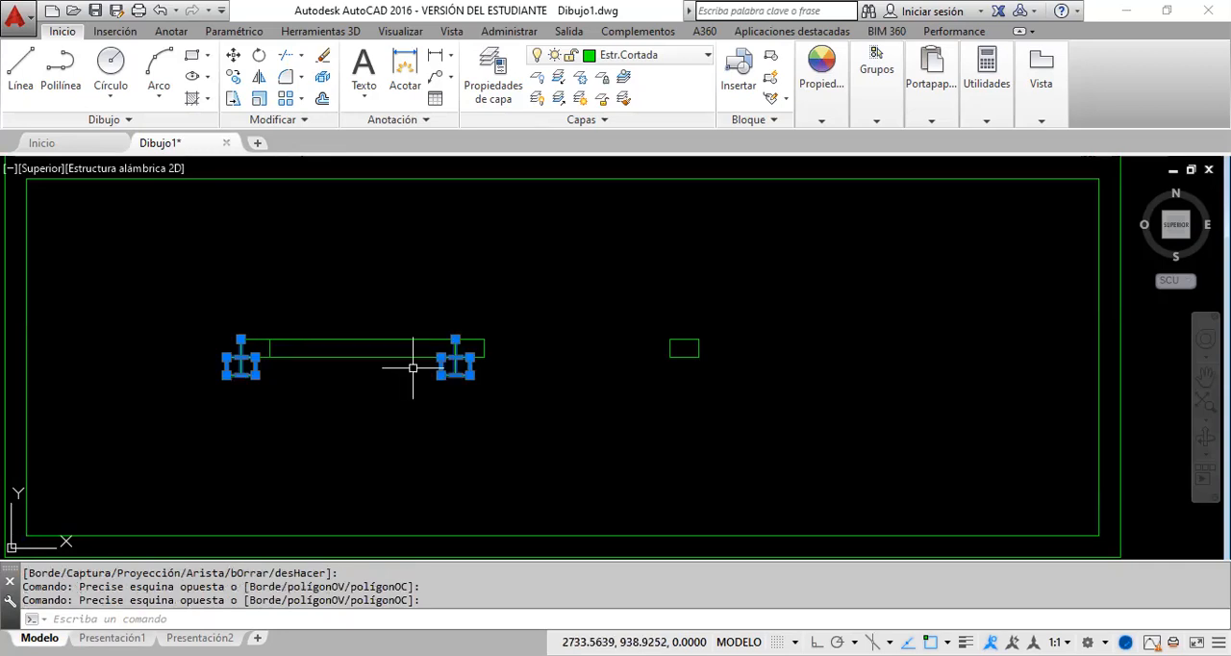
pyautogui.press('Delete')
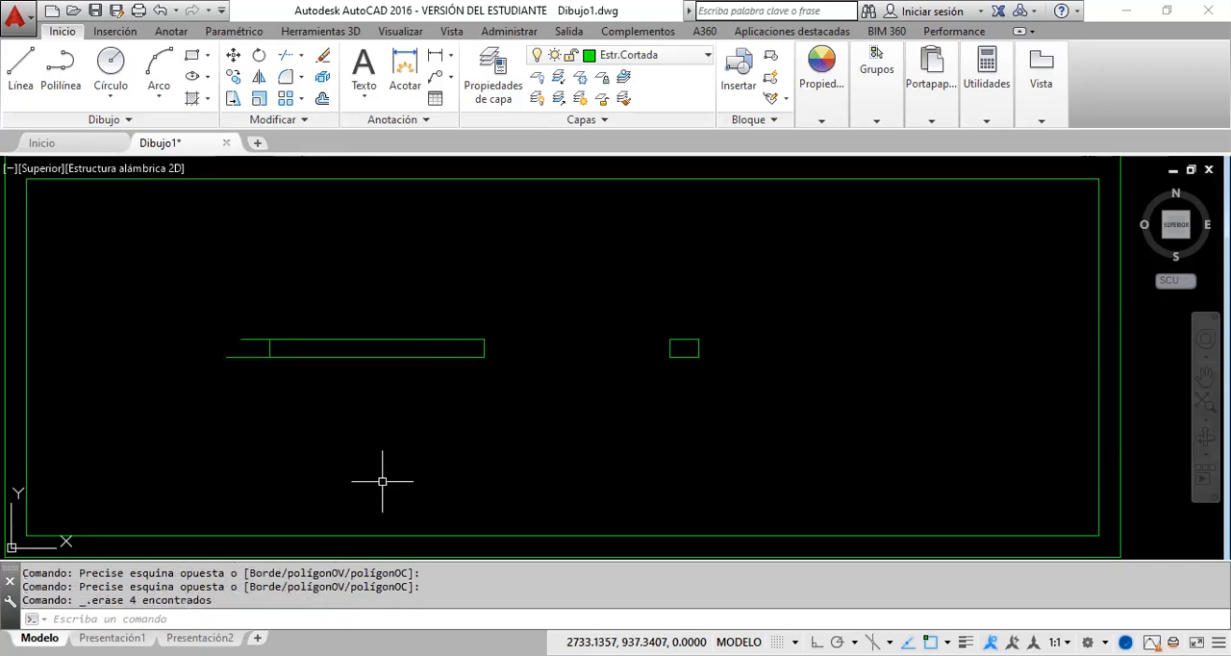
pyautogui.click(159, 10)
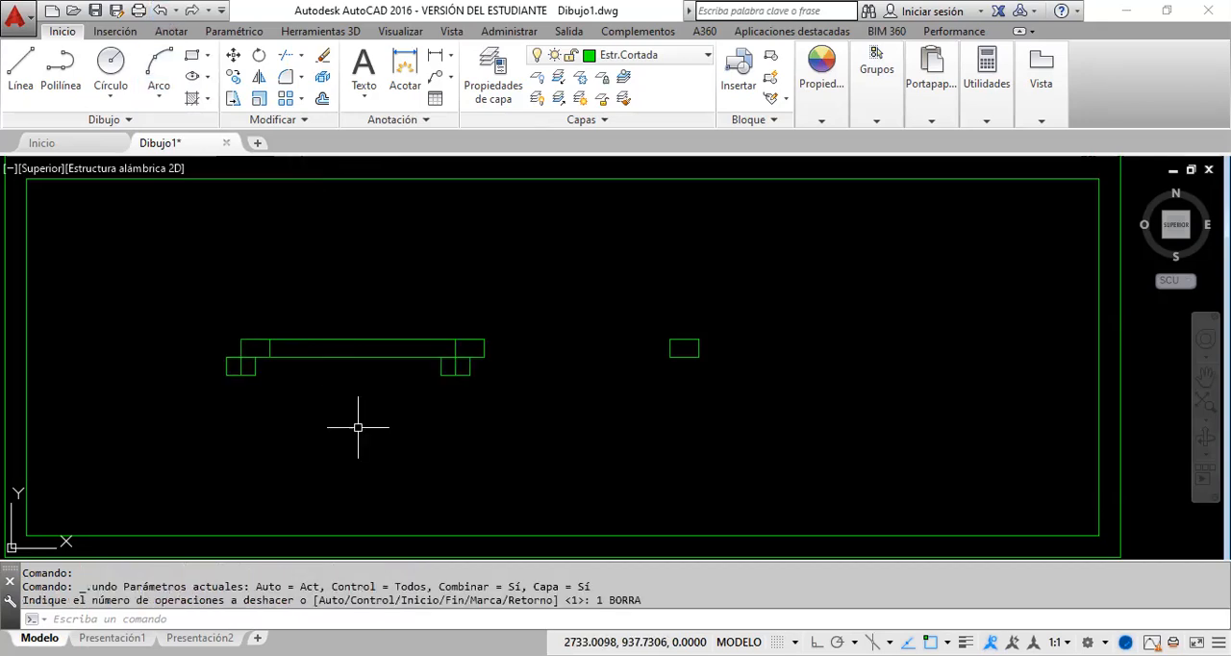
# Step: Trim the horizontal line pair between the first and second columns, using all lines of both columns as cutting edges
pyautogui.click(285, 55)
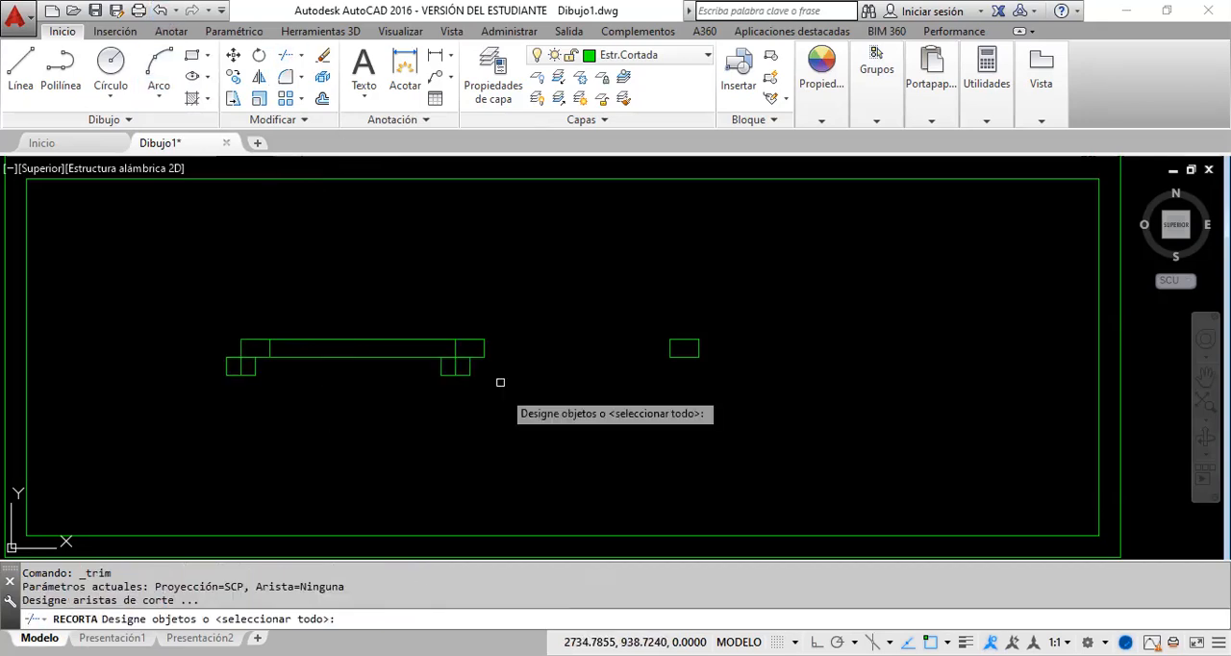
pyautogui.click(497, 379)
pyautogui.click(183, 312)
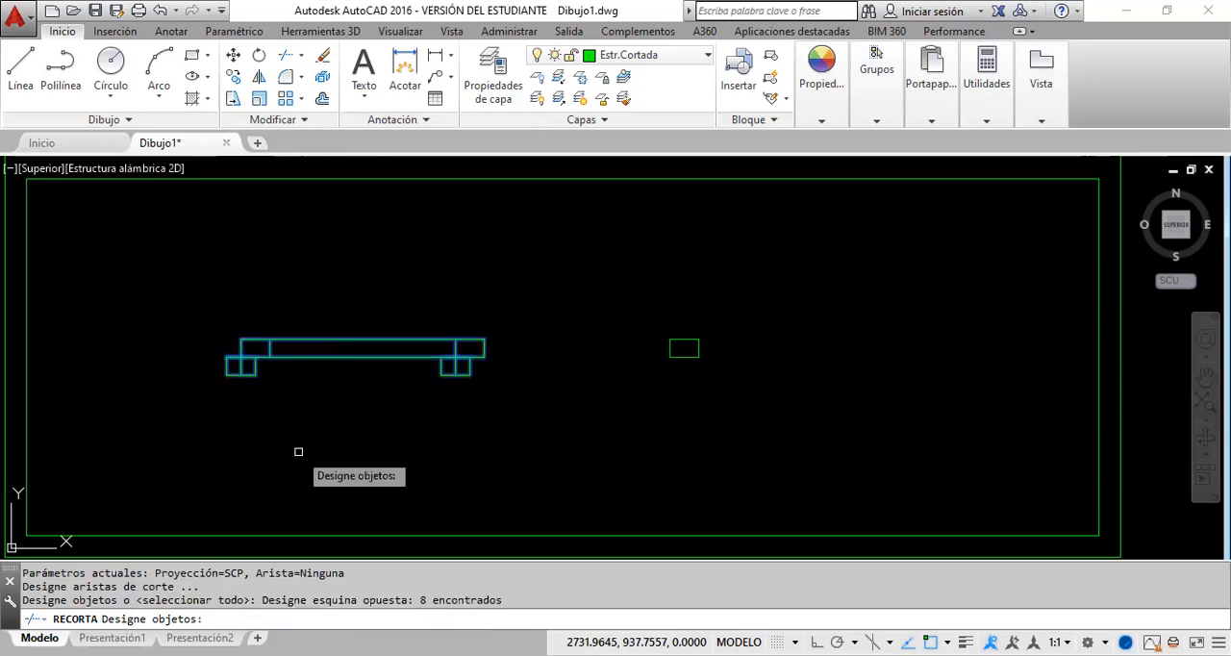
pyautogui.press('Return')
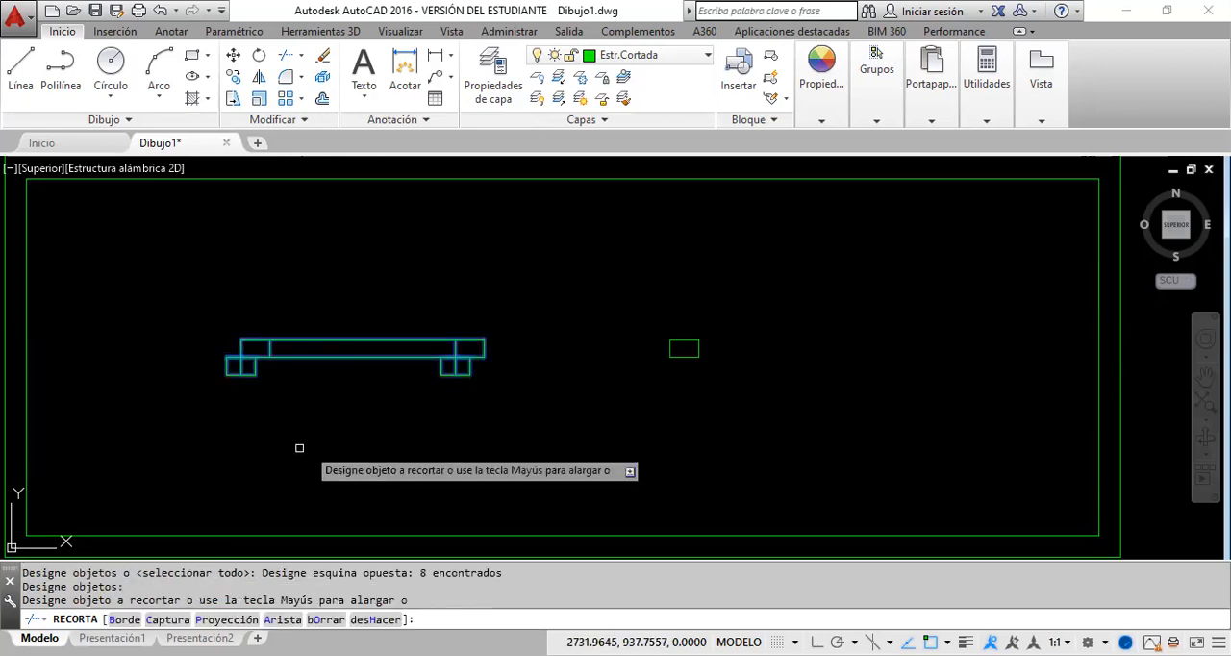
pyautogui.click(434, 370)
pyautogui.click(394, 331)
pyautogui.rightClick(403, 429)
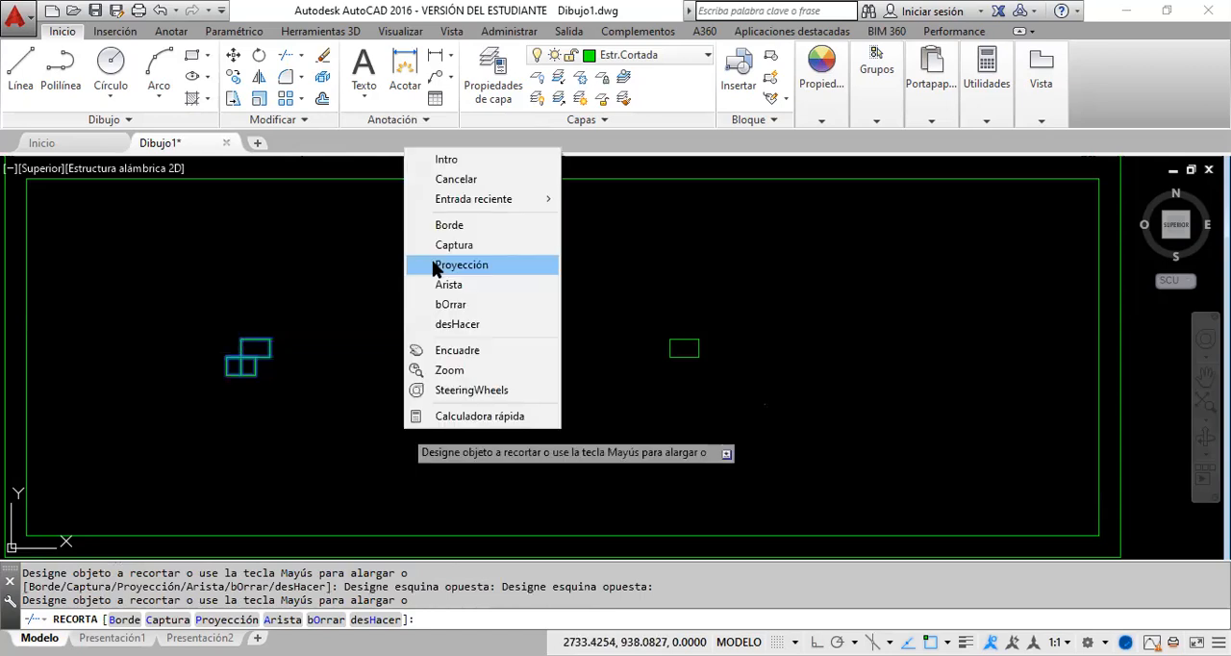
pyautogui.click(447, 160)
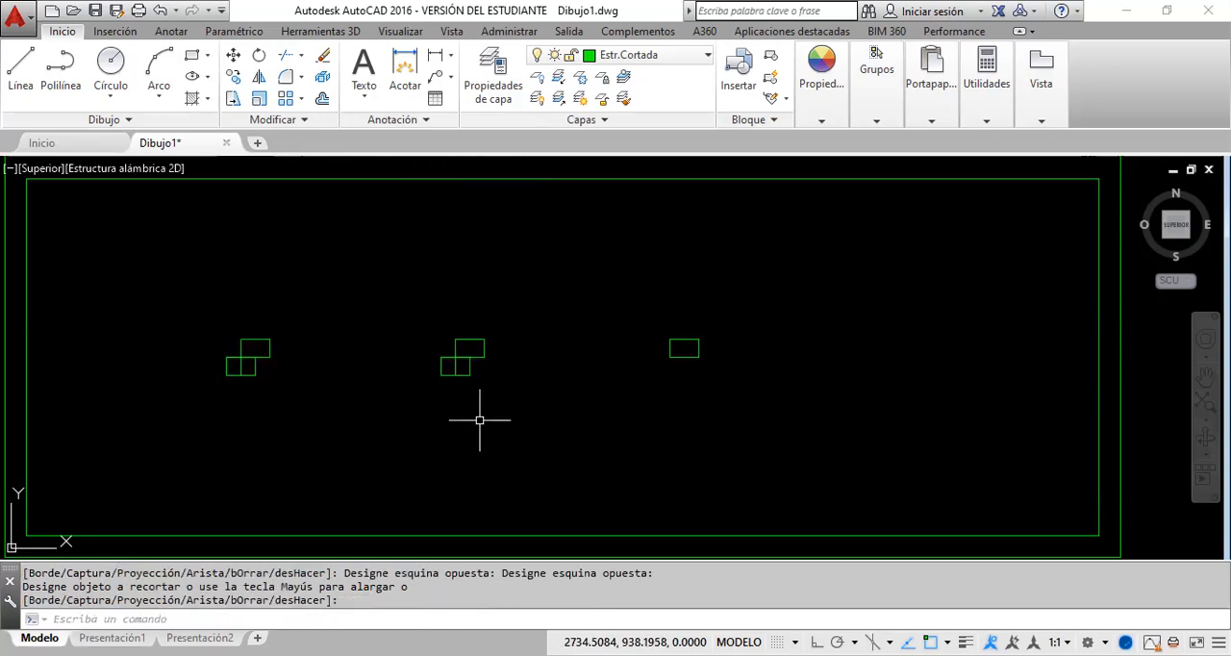
# Step: Try to erase the small box and shared vertical line under each of the first two columns, and undo it
pyautogui.click(486, 408)
pyautogui.click(422, 369)
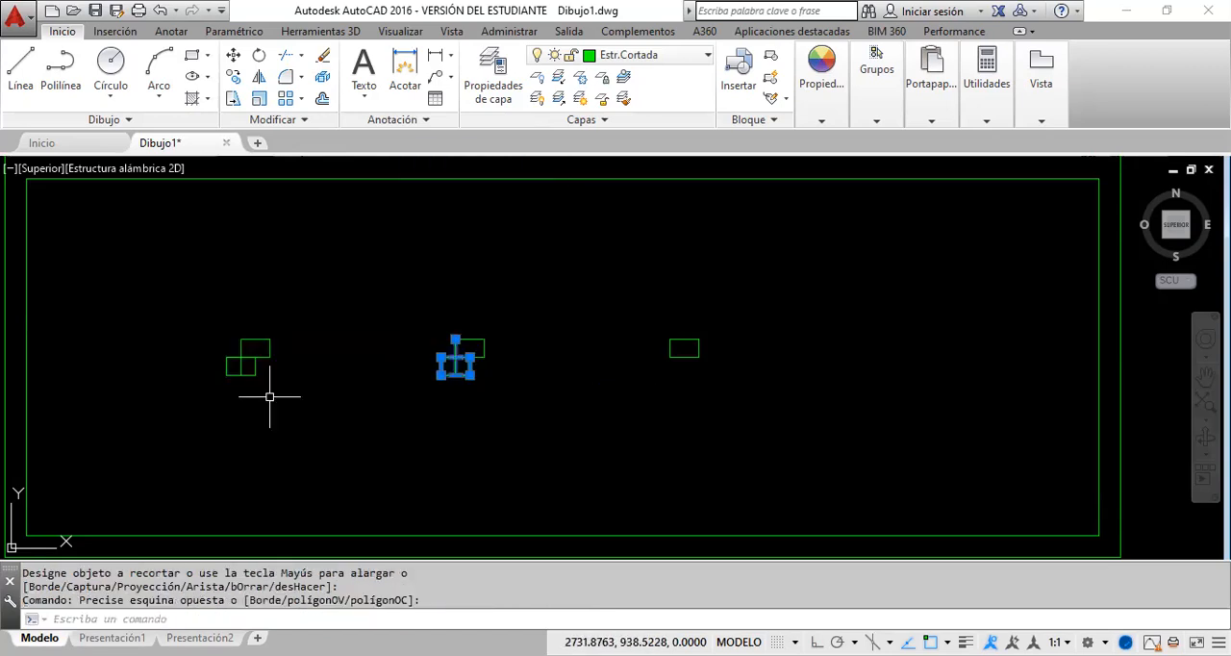
pyautogui.click(270, 384)
pyautogui.click(228, 369)
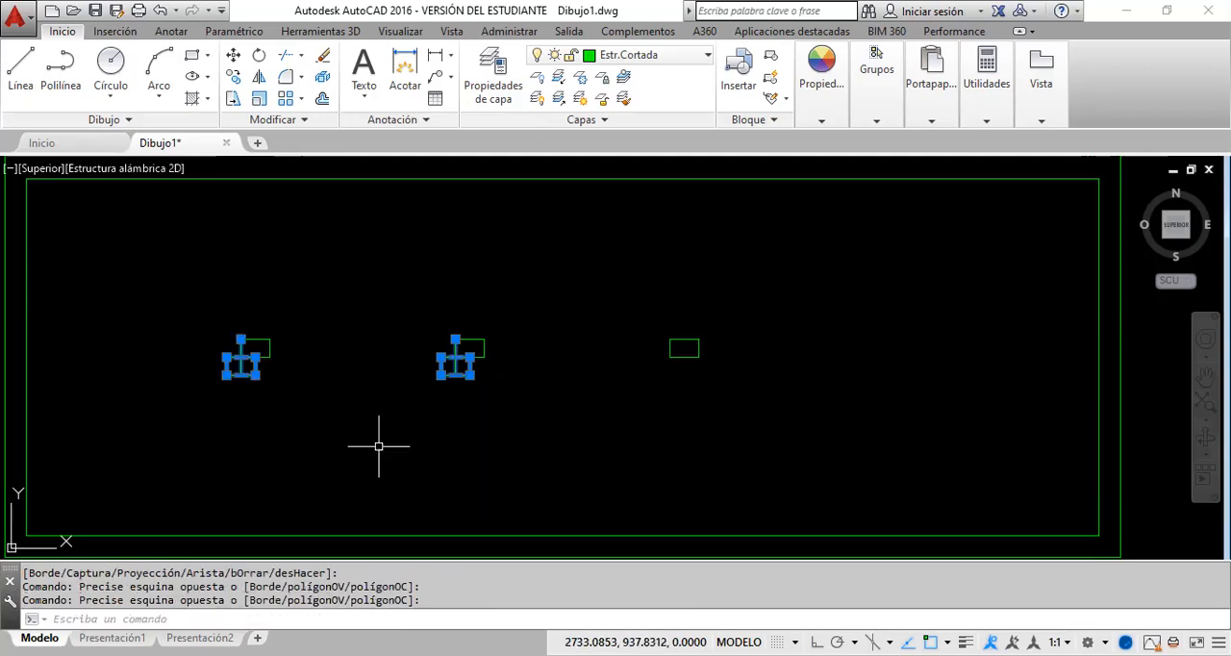
pyautogui.press('Delete')
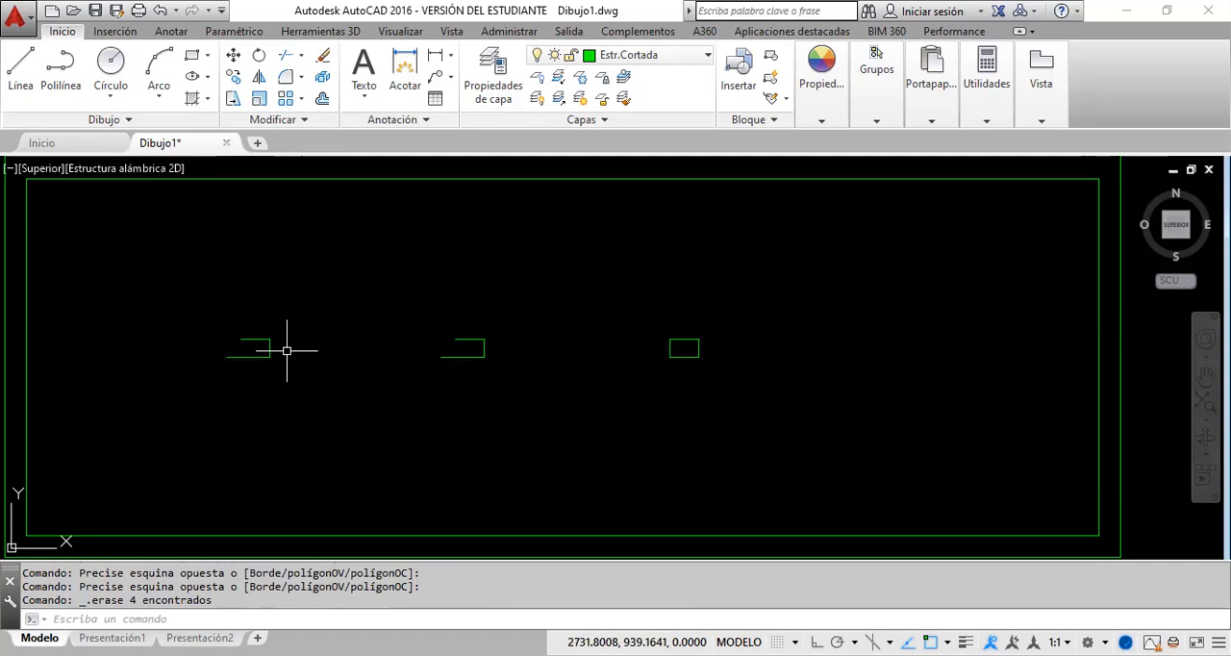
pyautogui.click(161, 12)
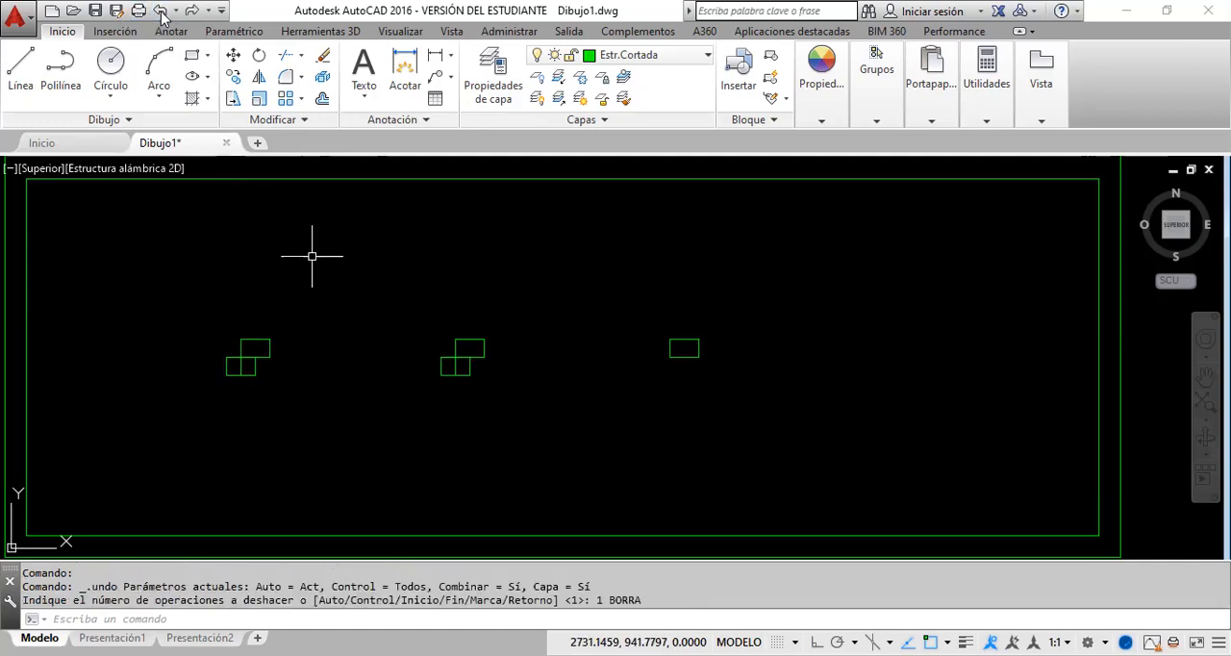
pyautogui.click(285, 54)
pyautogui.click(529, 397)
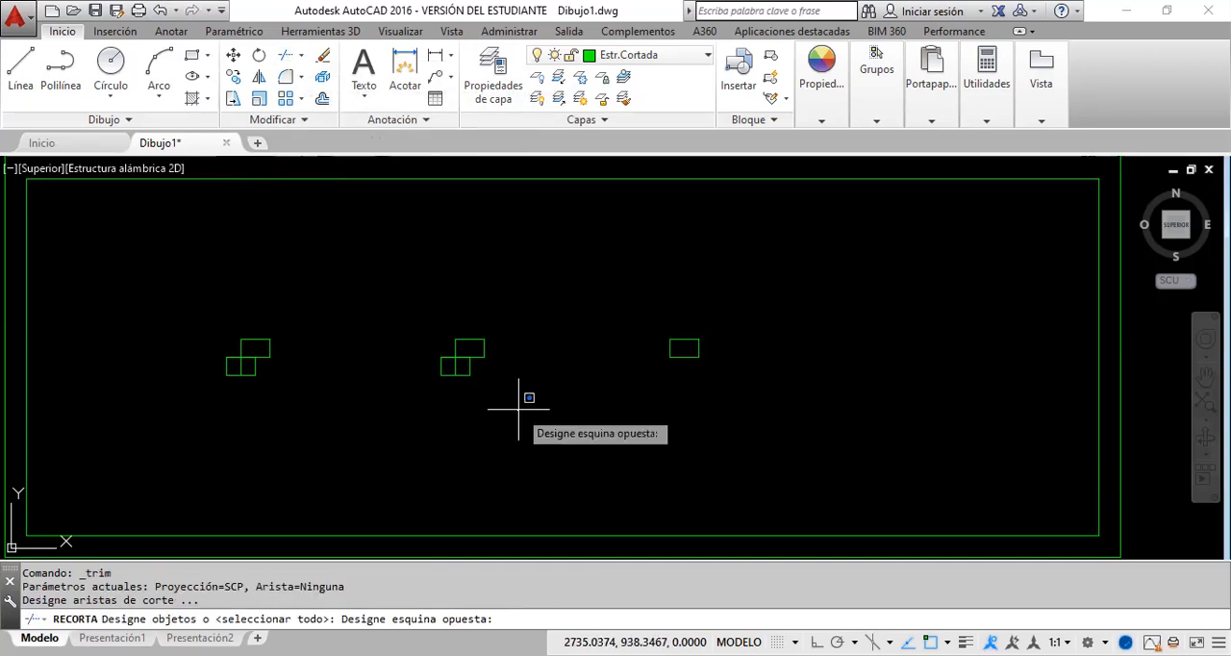
pyautogui.click(433, 331)
pyautogui.click(324, 389)
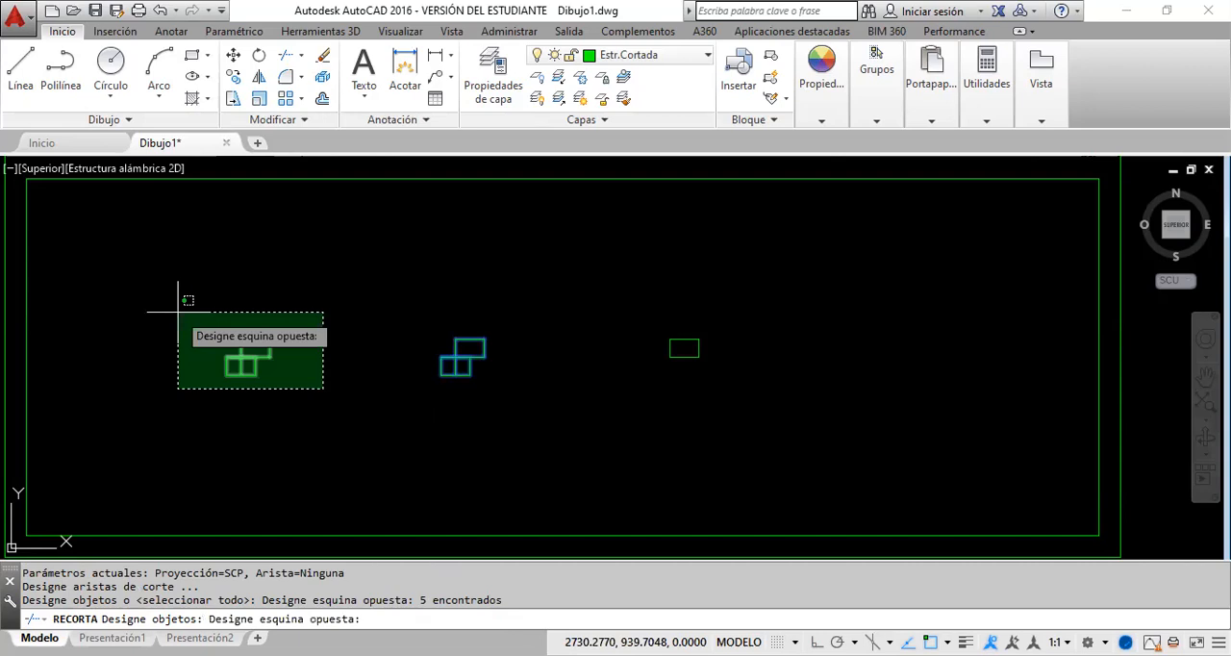
pyautogui.click(178, 311)
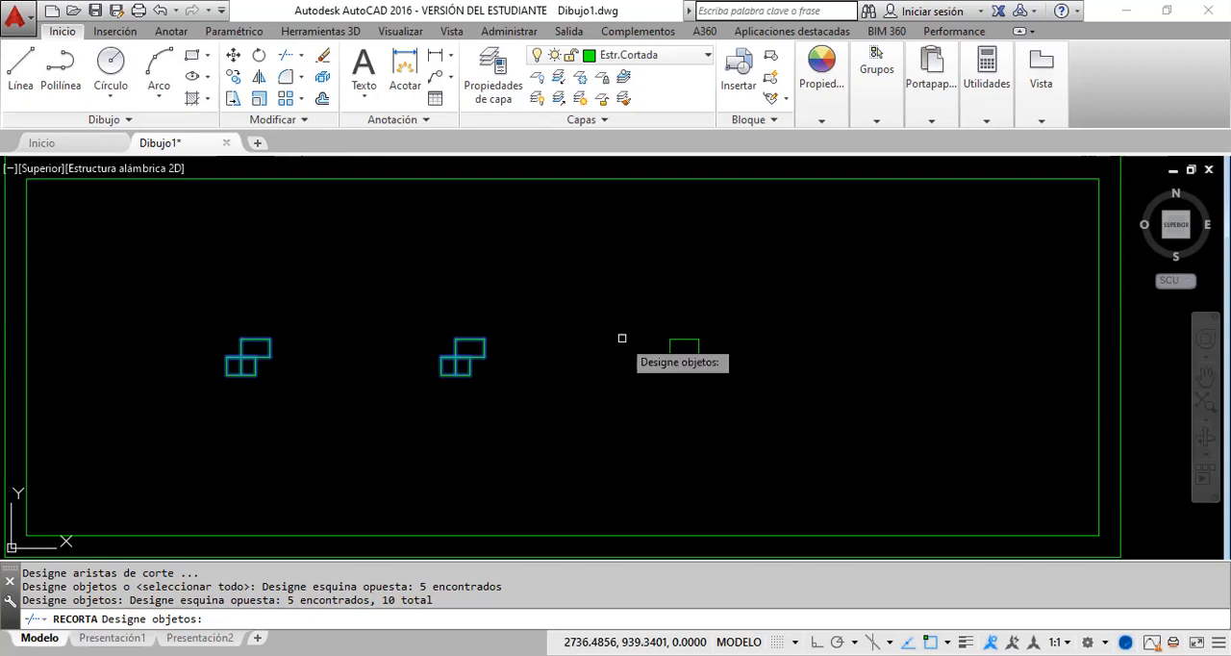
pyautogui.press('Escape')
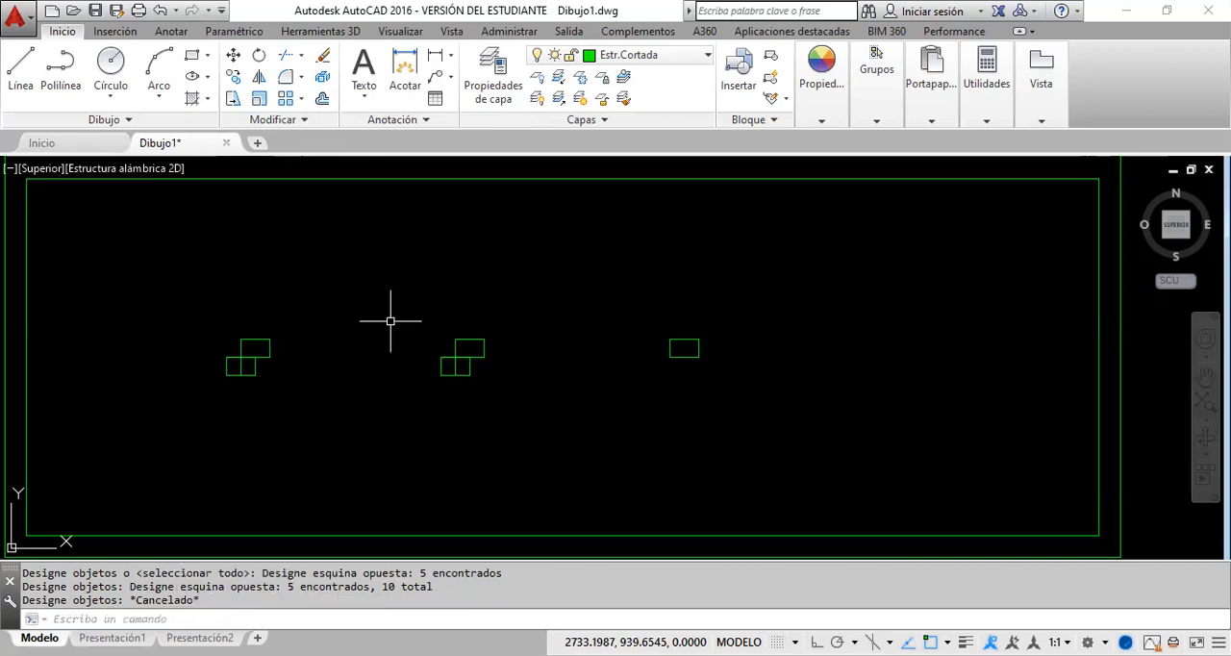
pyautogui.click(478, 381)
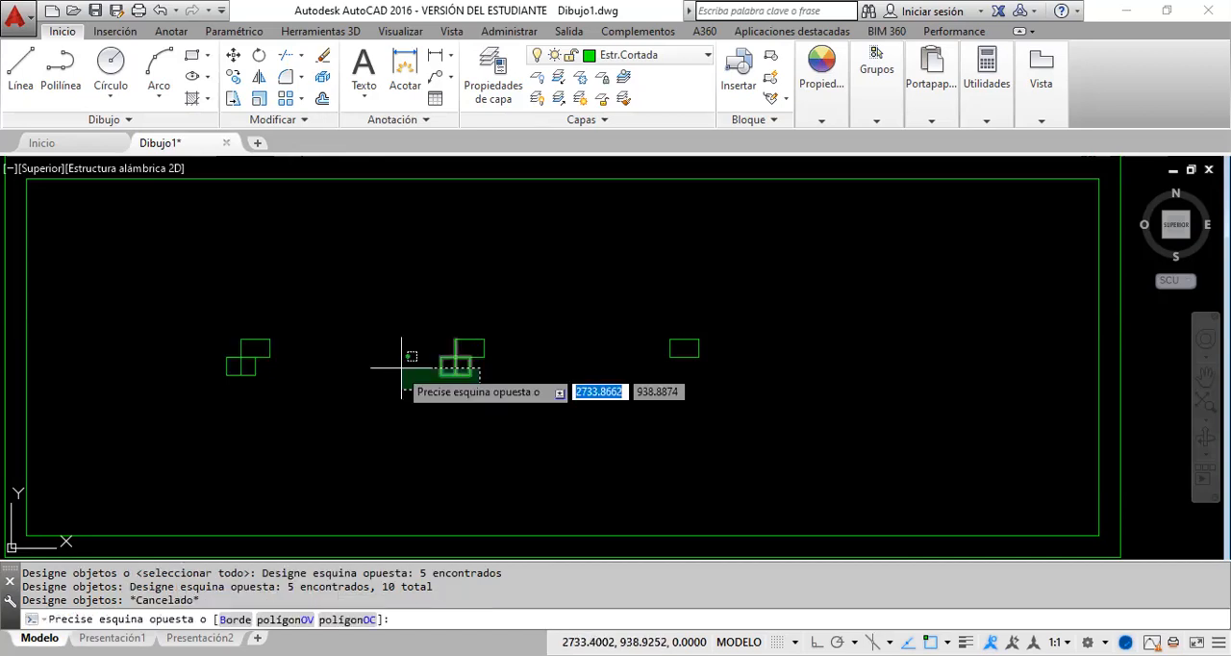
pyautogui.click(402, 368)
pyautogui.scroll(4, 422, 371)
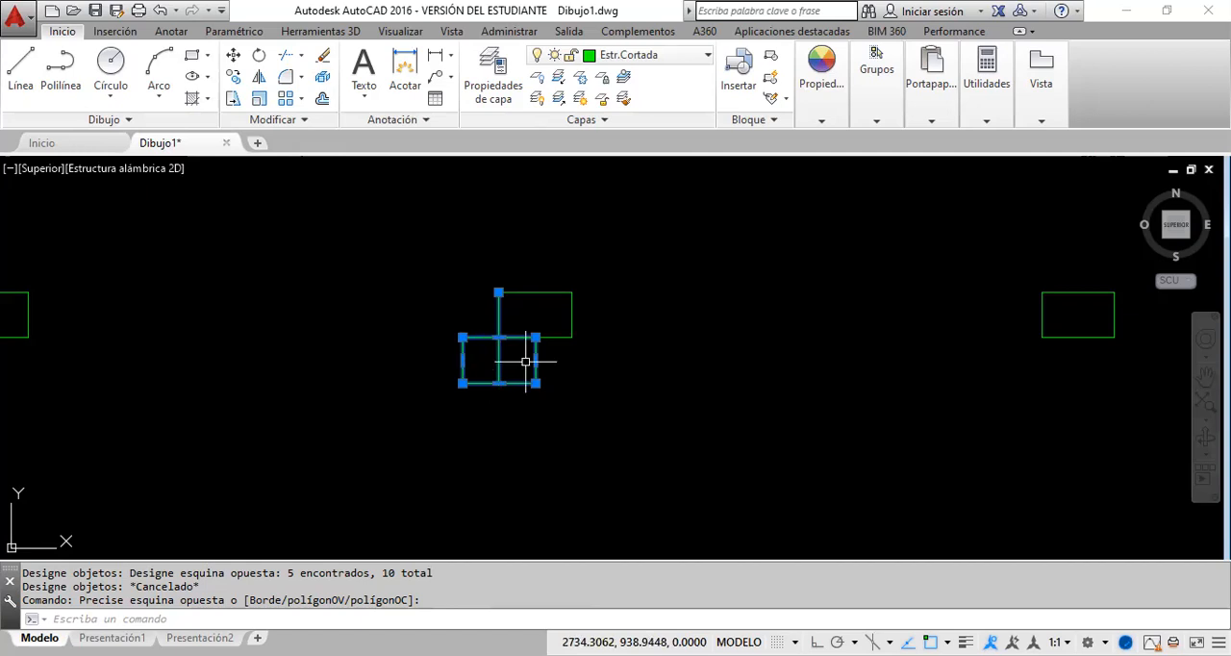
pyautogui.press('Escape')
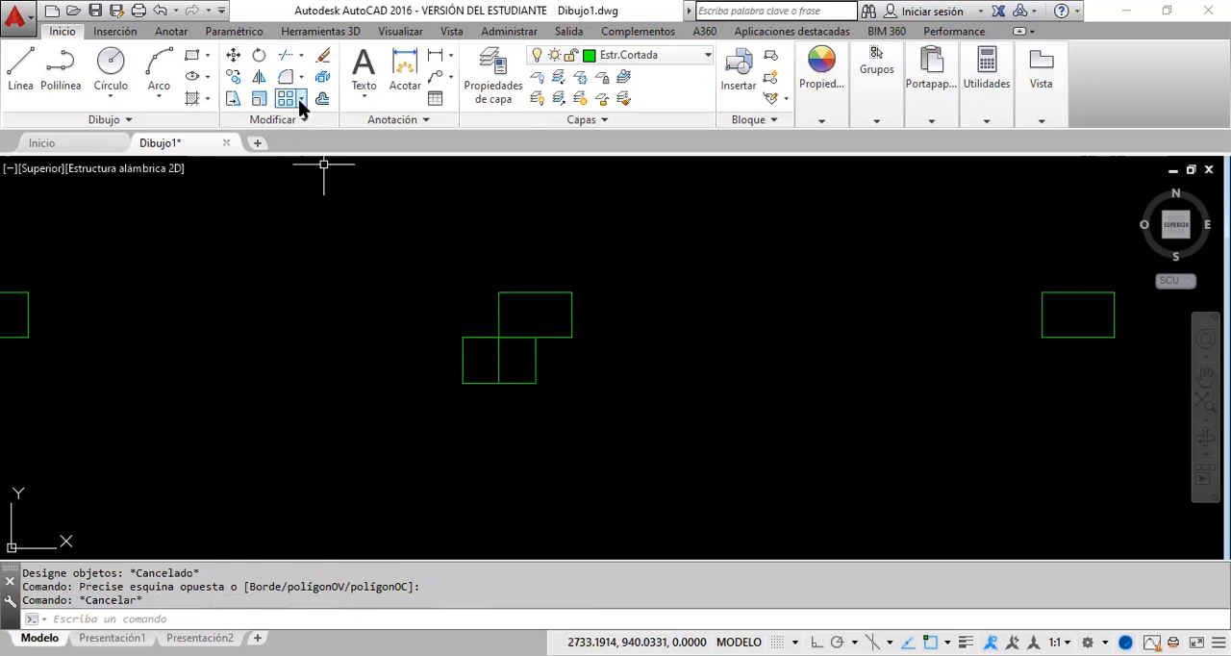
# Step: Trim the vertical lines below the second column and its protruding horizontal stub, using both leftover column groups as cutting edges
pyautogui.click(287, 58)
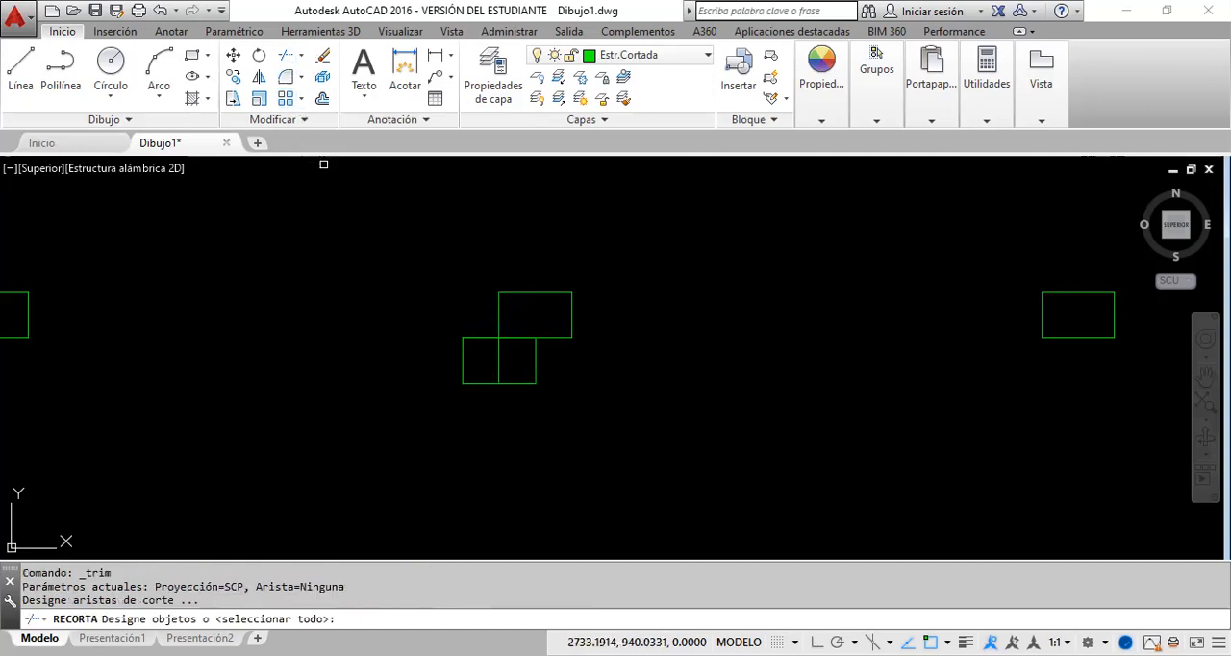
pyautogui.click(610, 402)
pyautogui.click(412, 262)
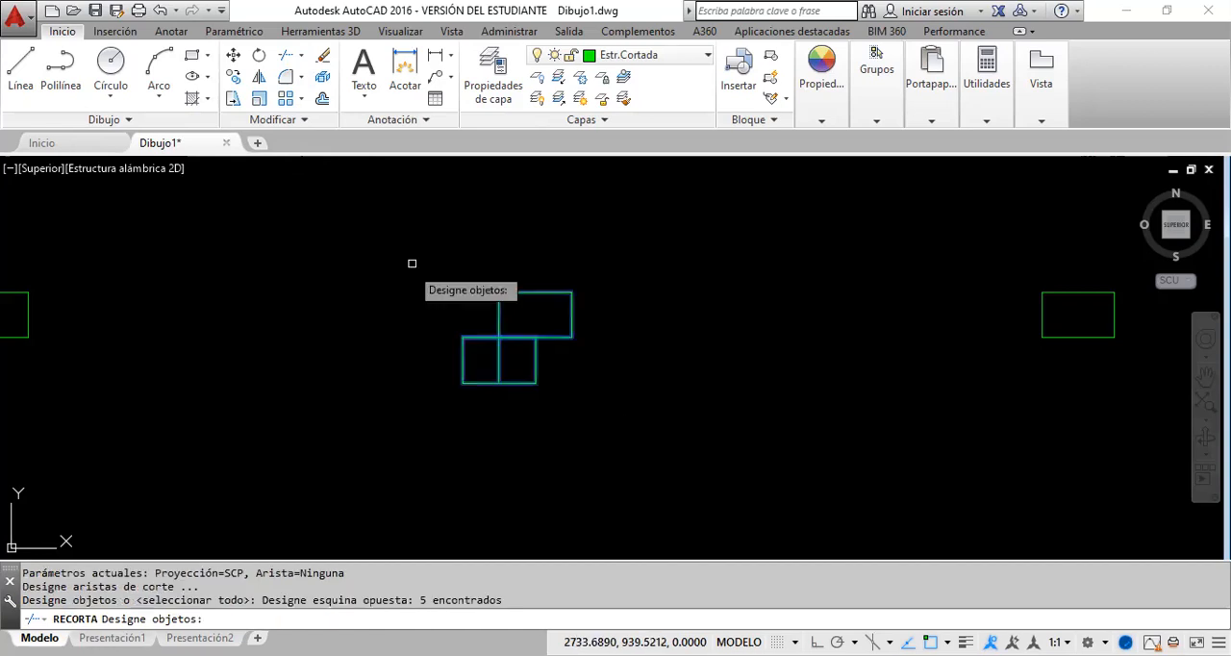
pyautogui.scroll(-3, 387, 312)
pyautogui.click(292, 340)
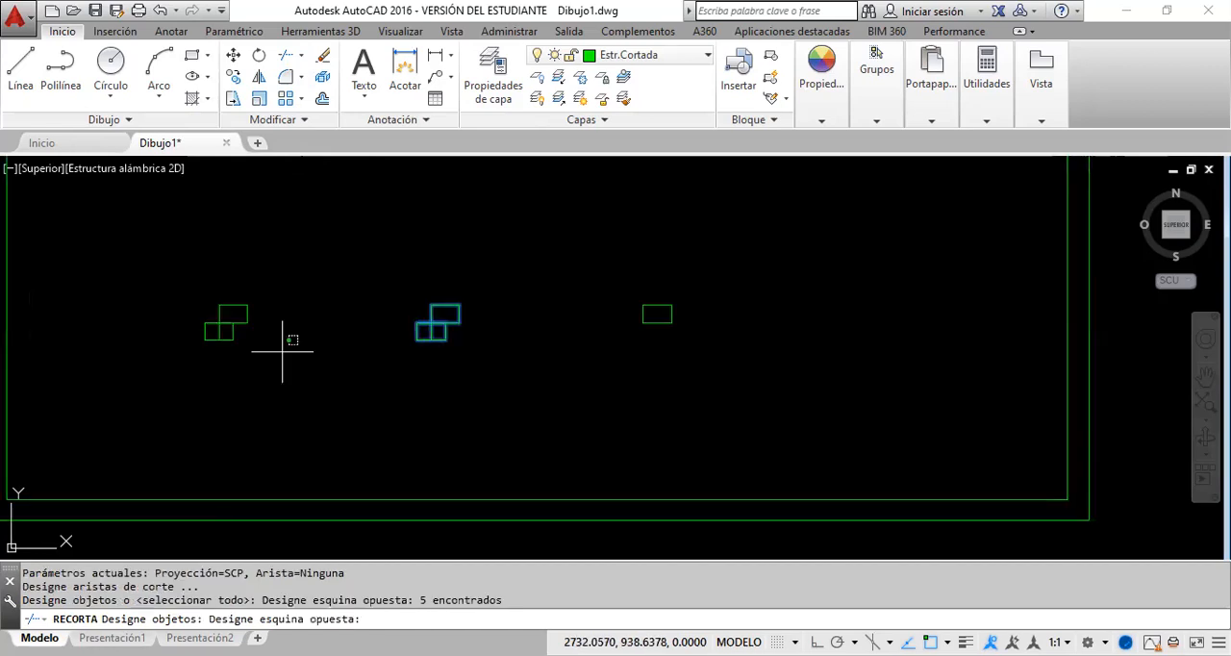
pyautogui.click(135, 268)
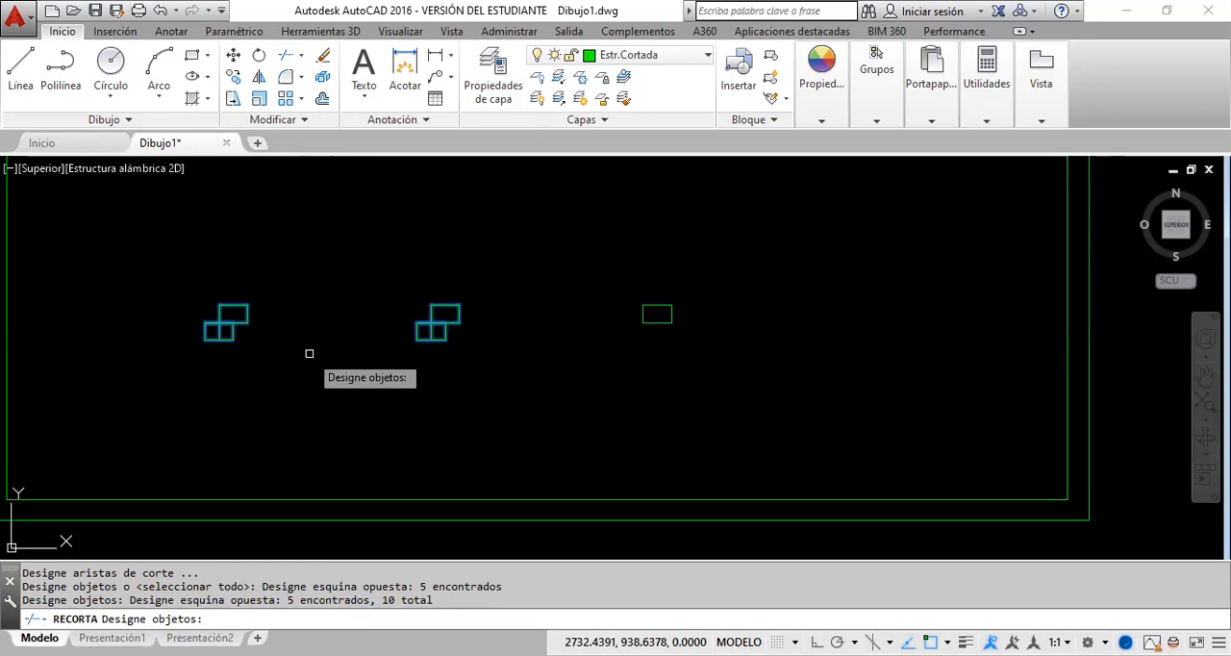
pyautogui.press('Return')
pyautogui.scroll(4, 492, 334)
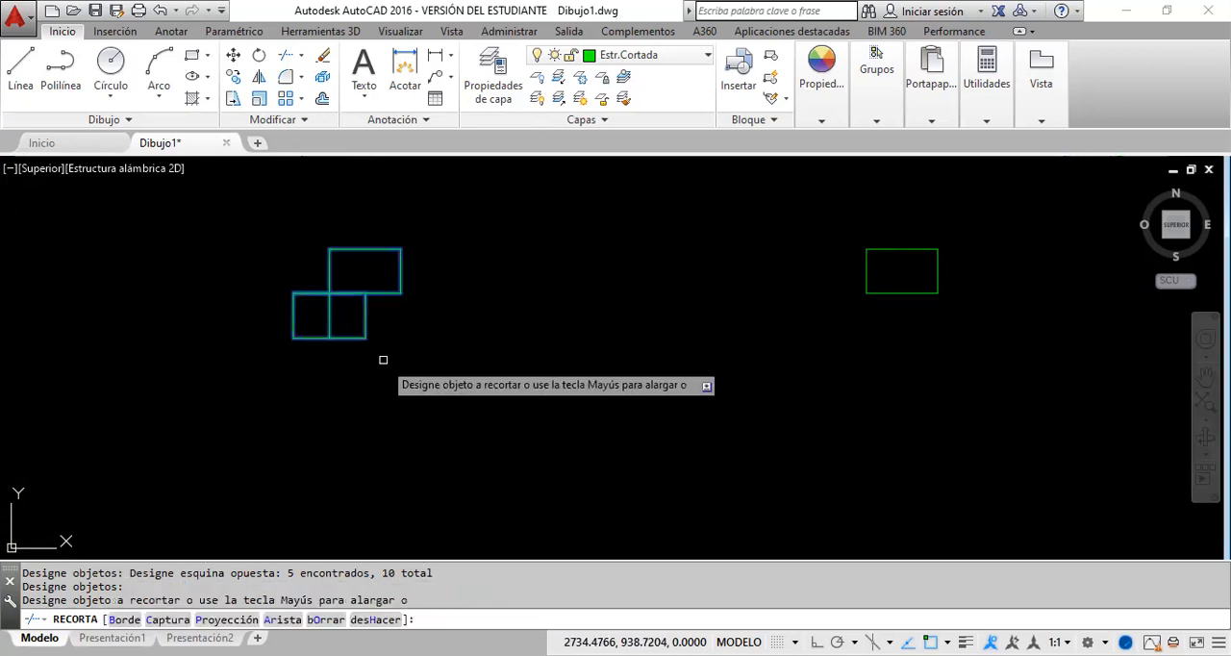
pyautogui.click(390, 359)
pyautogui.click(293, 329)
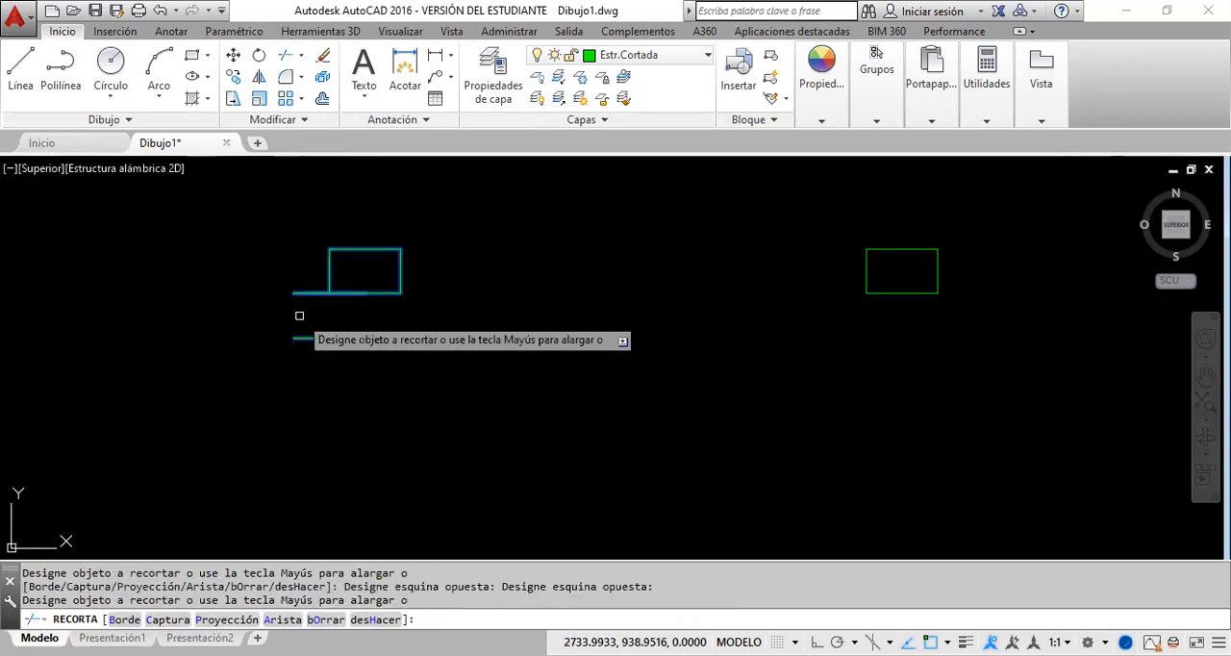
pyautogui.click(310, 293)
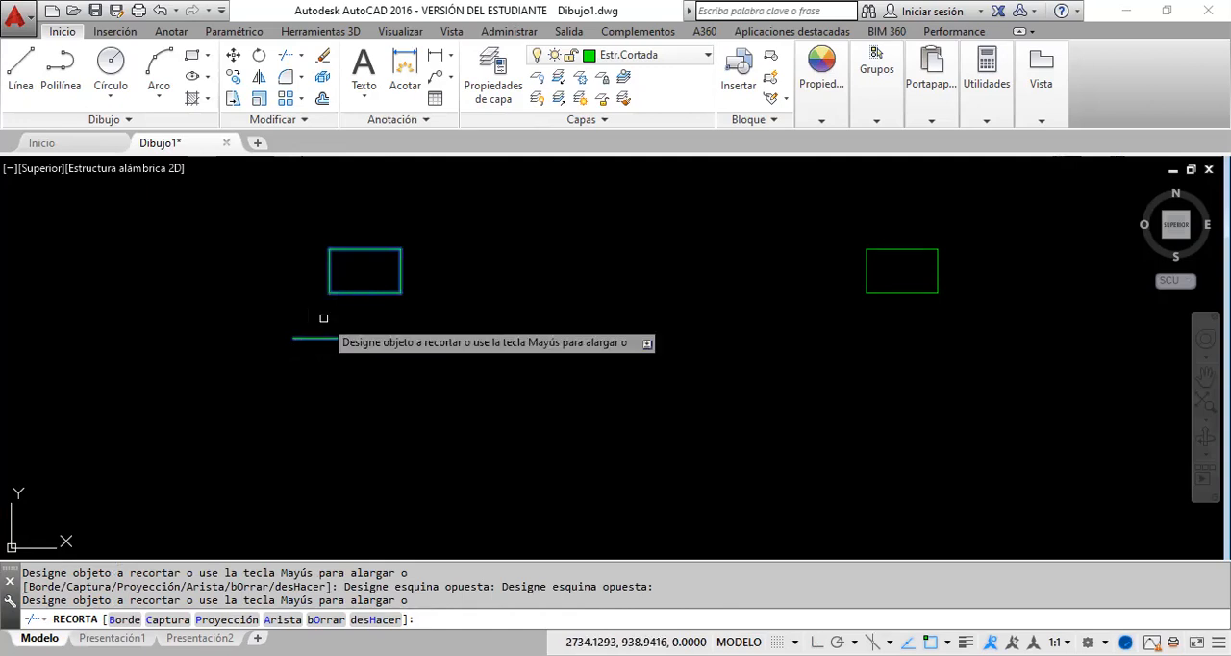
# Step: Trim the leftover vertical lines below the first column and its protruding horizontal stub, then end the trim
pyautogui.scroll(-5, 329, 324)
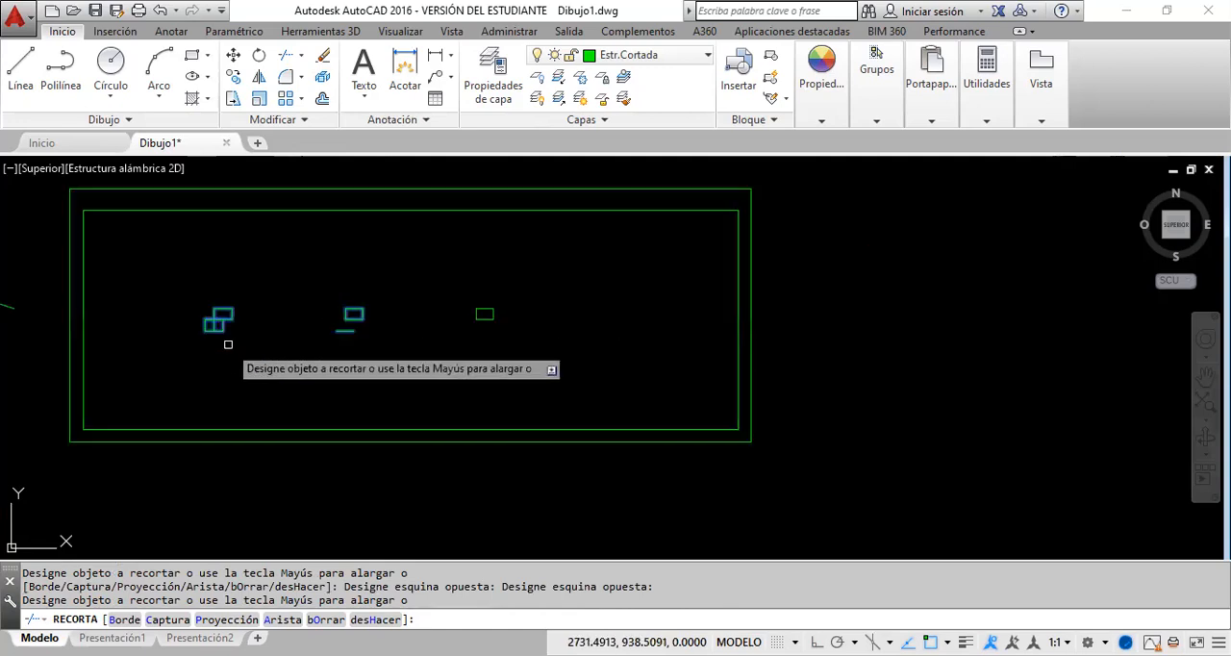
pyautogui.click(240, 341)
pyautogui.click(202, 331)
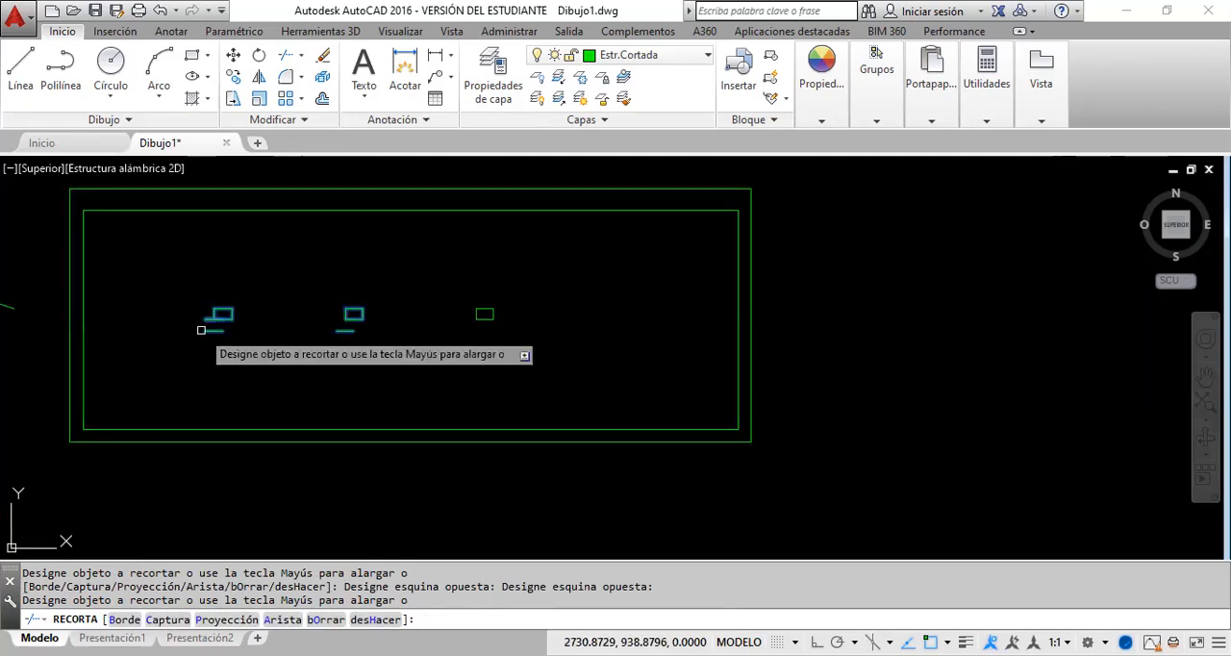
pyautogui.scroll(3, 201, 330)
pyautogui.click(208, 297)
pyautogui.press('Escape')
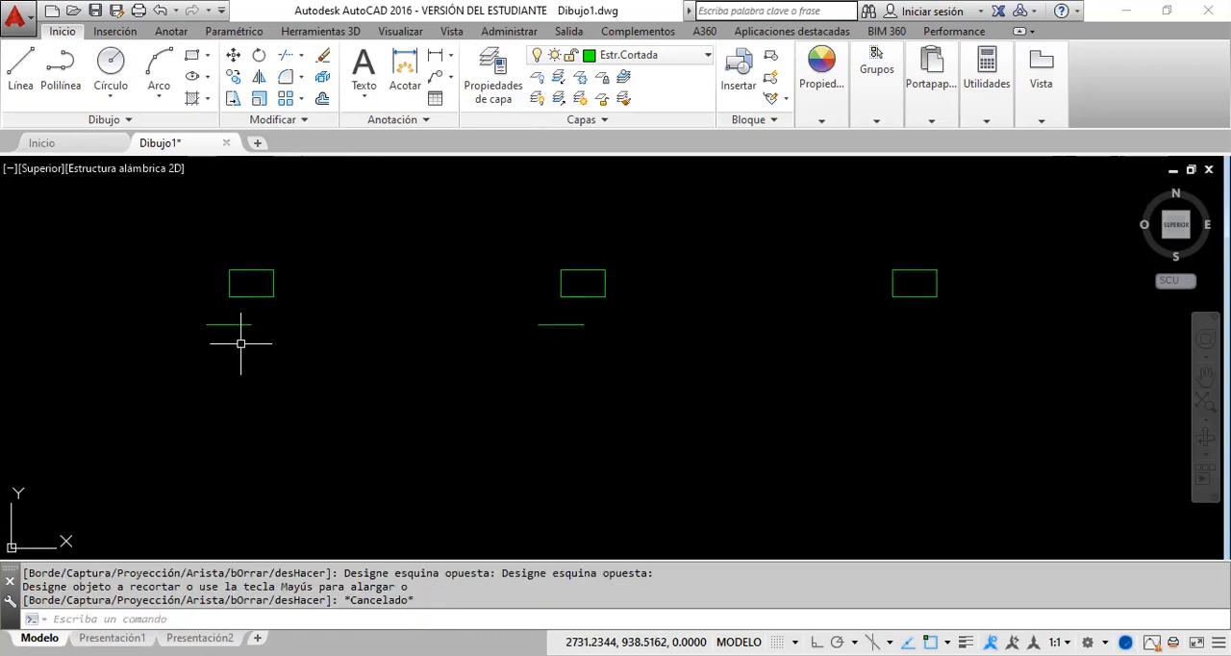
# Step: Erase the two remaining horizontal lines below the first and second columns
pyautogui.click(662, 368)
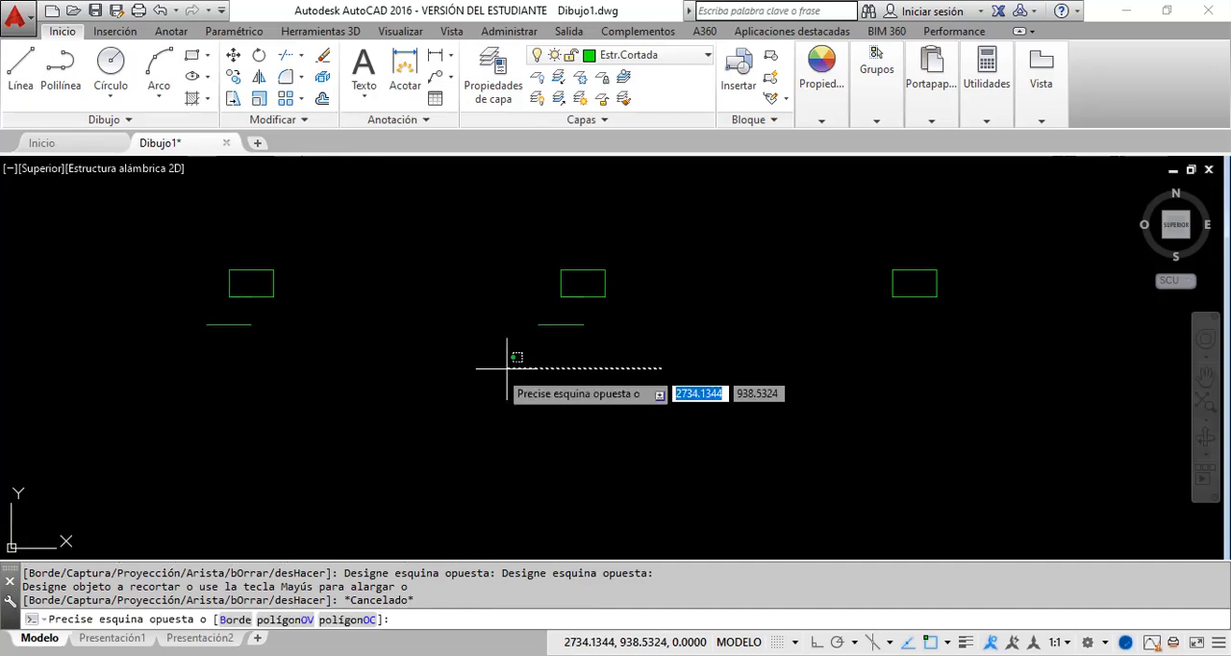
pyautogui.click(246, 317)
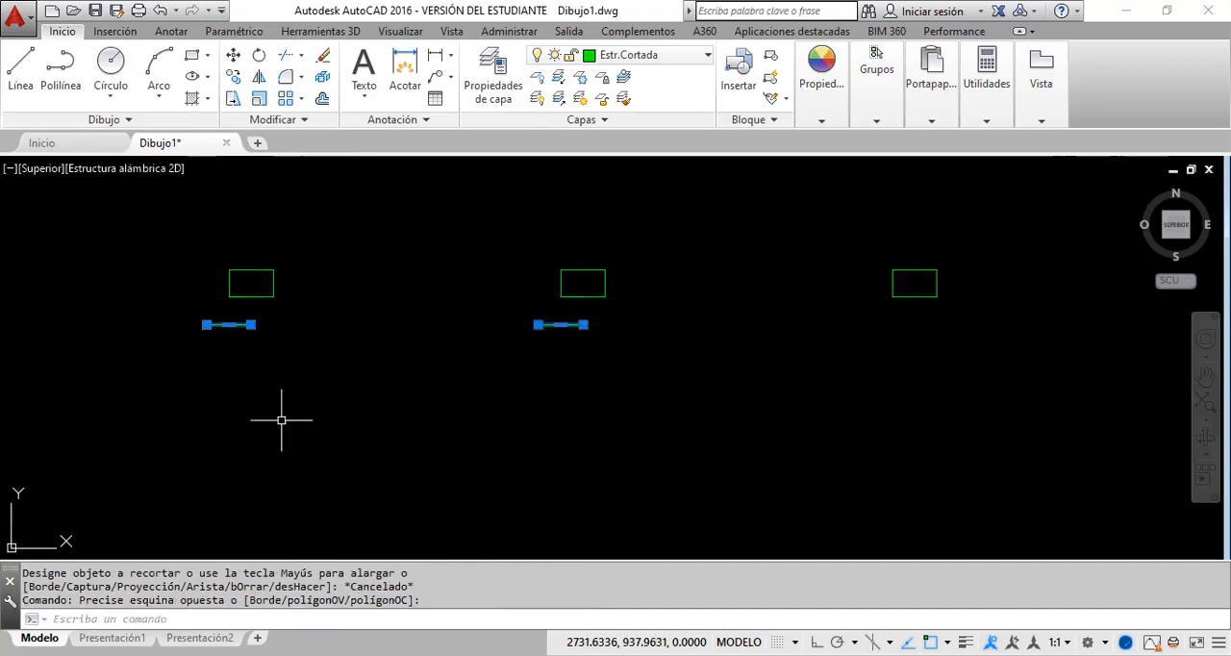
pyautogui.press('Delete')
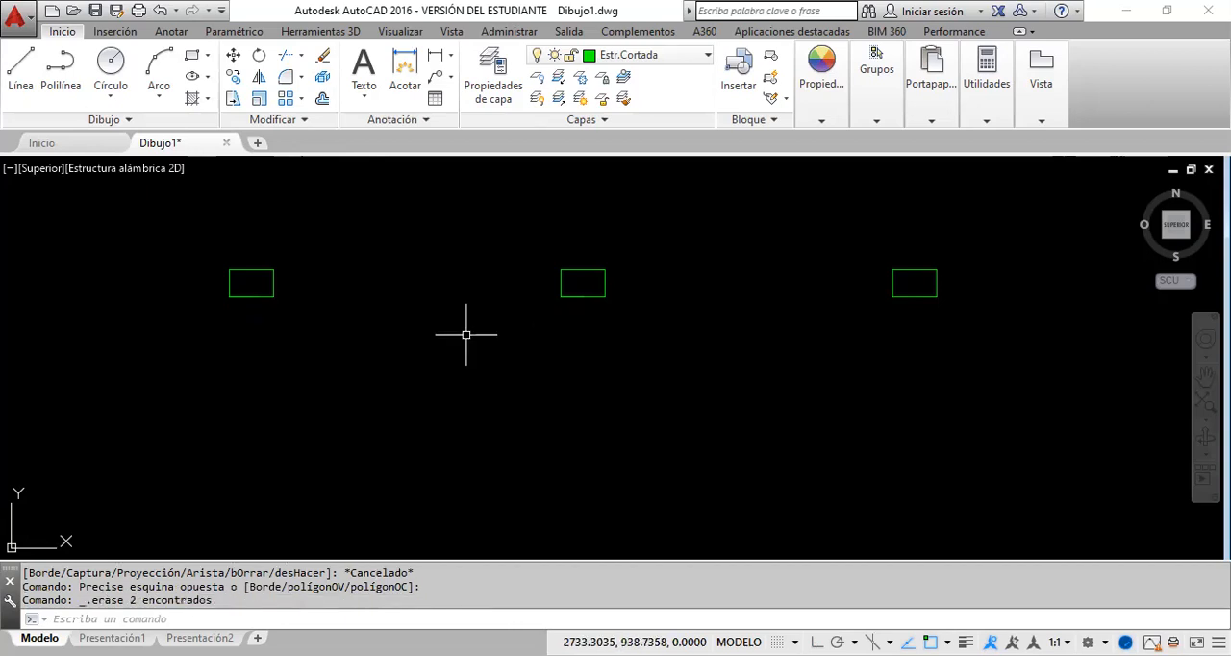
# Step: Offset the outer line of the left wall 5 units towards the inside of the plan
pyautogui.scroll(-4, 466, 334)
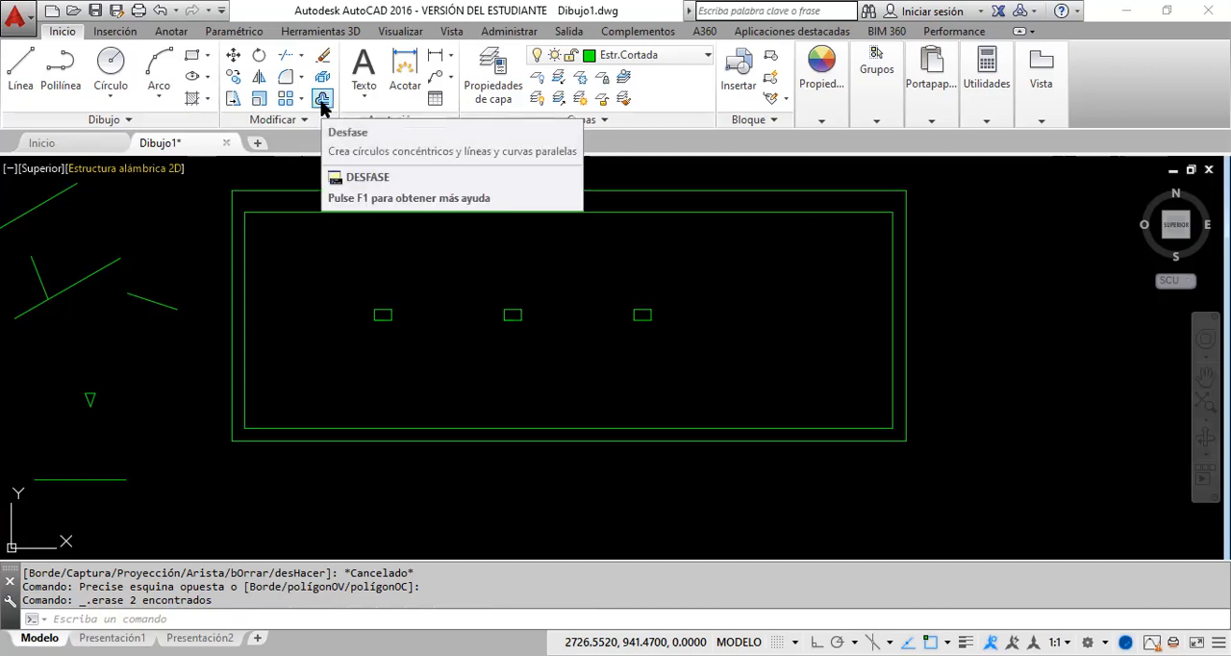
pyautogui.click(322, 100)
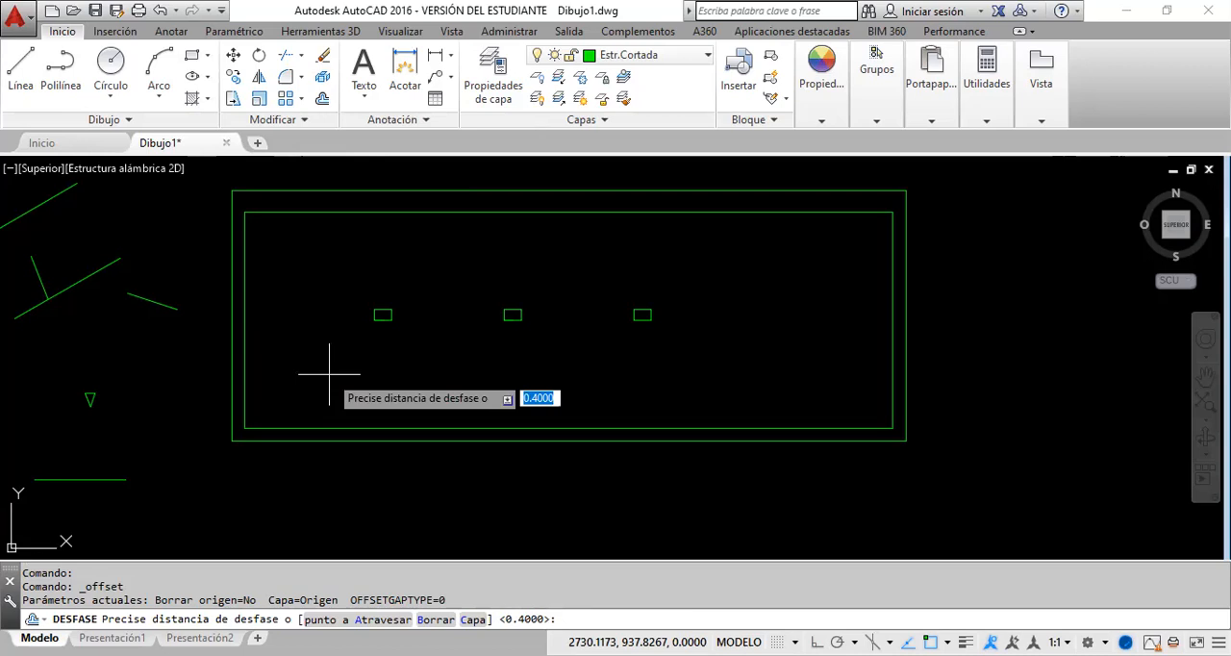
pyautogui.write('5')
pyautogui.press('Return')
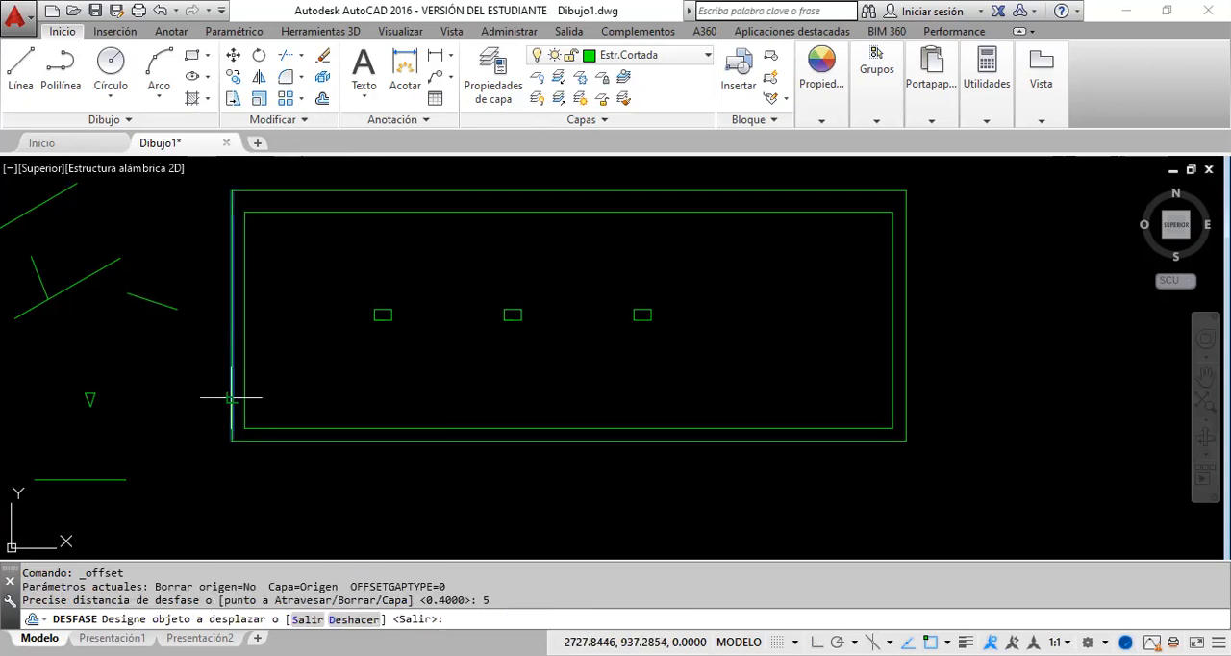
pyautogui.click(230, 397)
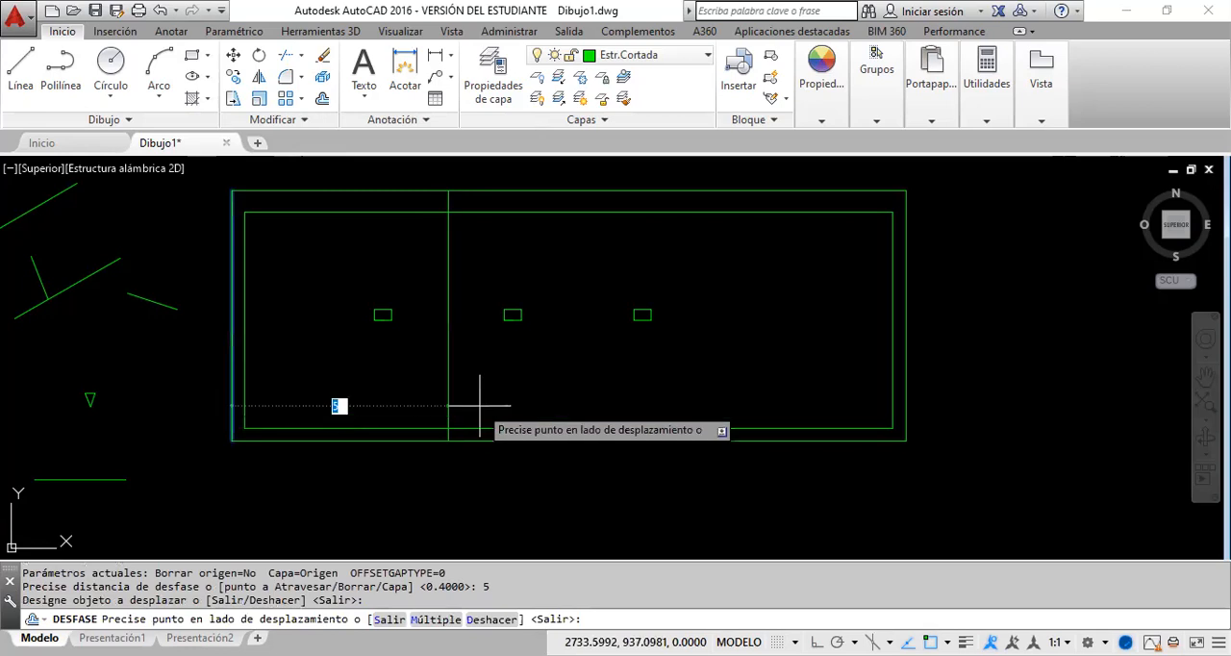
pyautogui.click(498, 408)
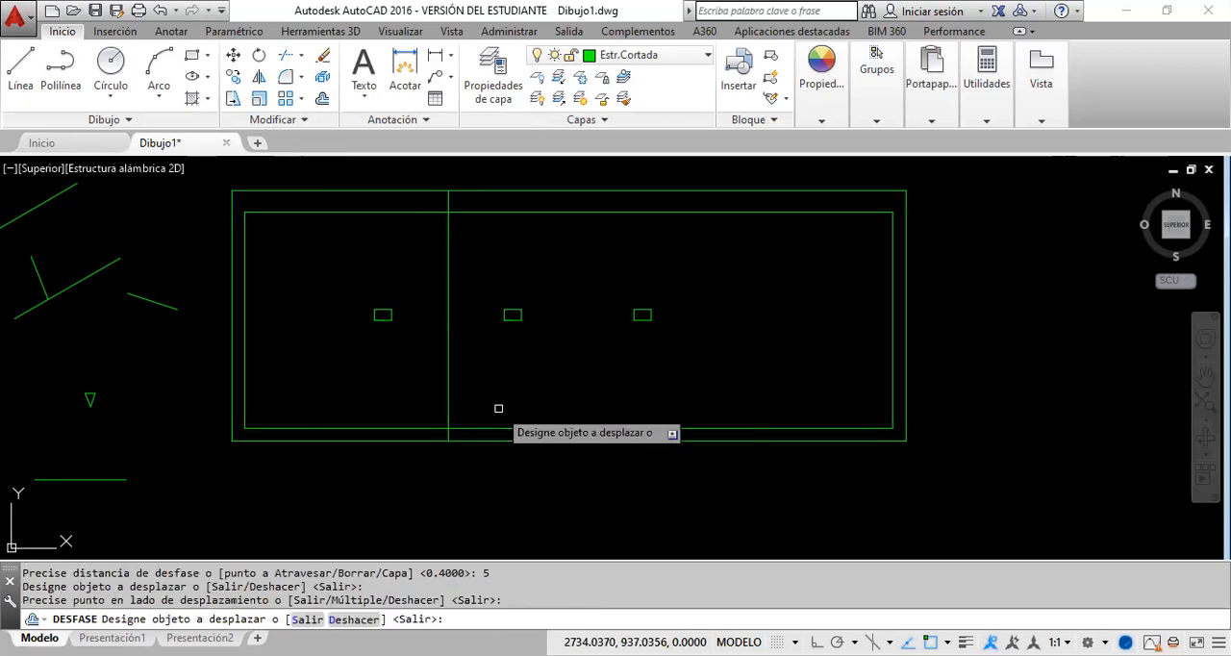
pyautogui.press('Escape')
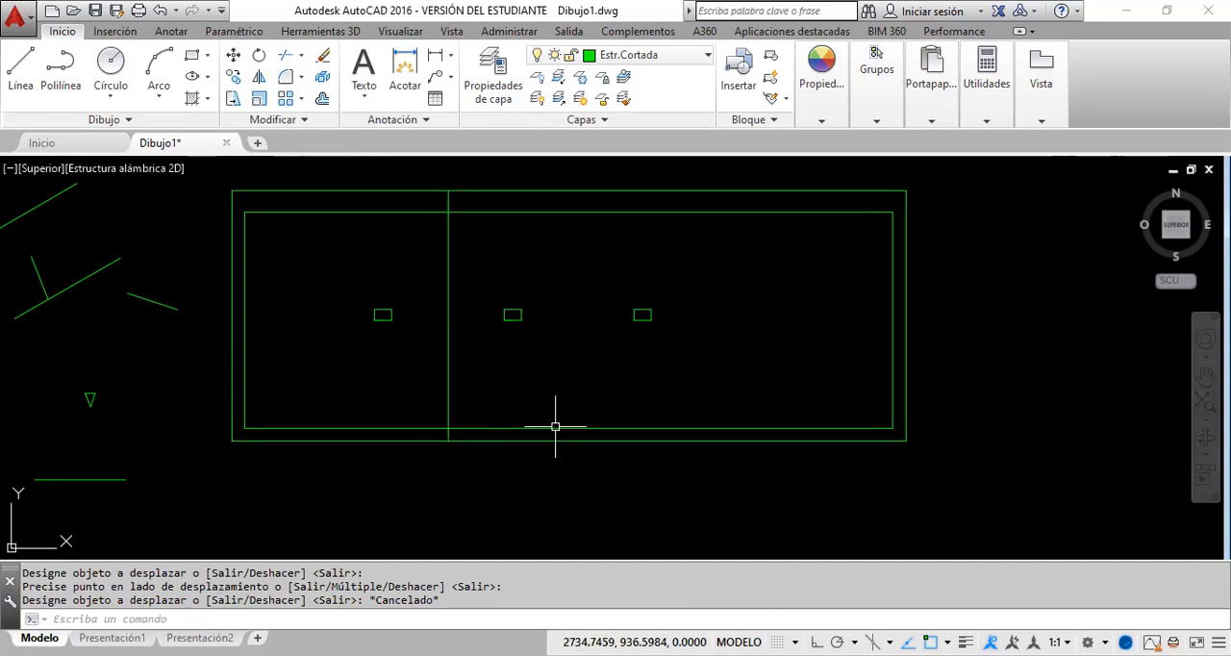
# Step: Offset the new vertical line 1.2 units to the right to mark the opening's width
pyautogui.click(322, 99)
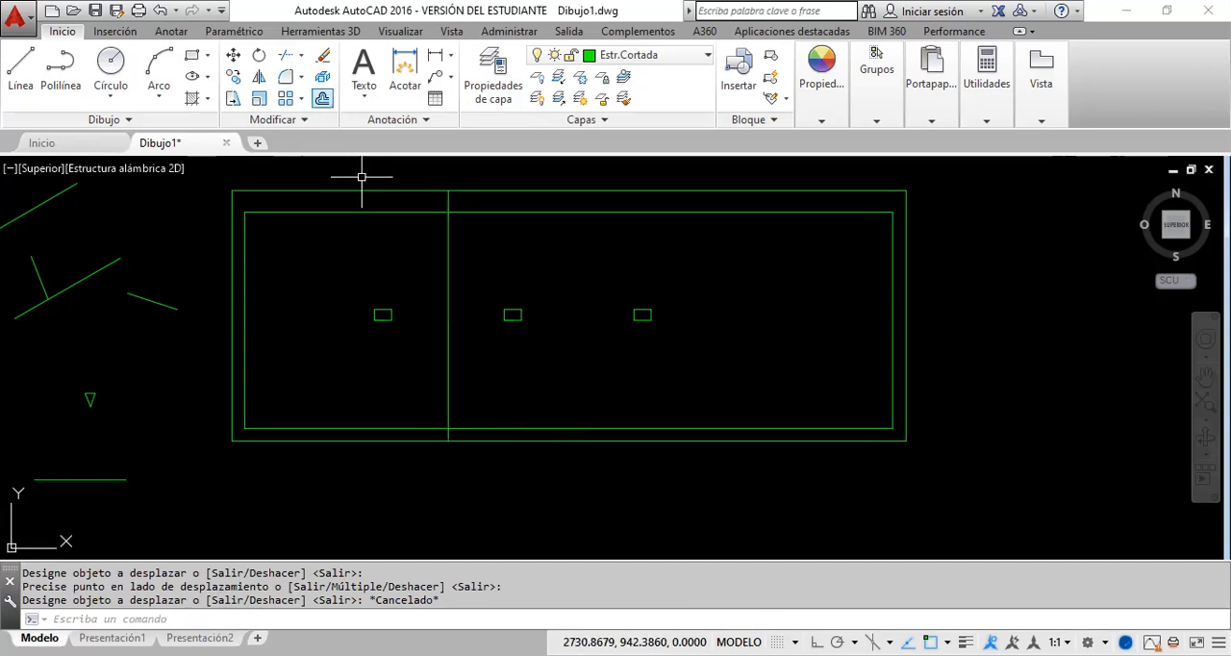
pyautogui.write('1.2')
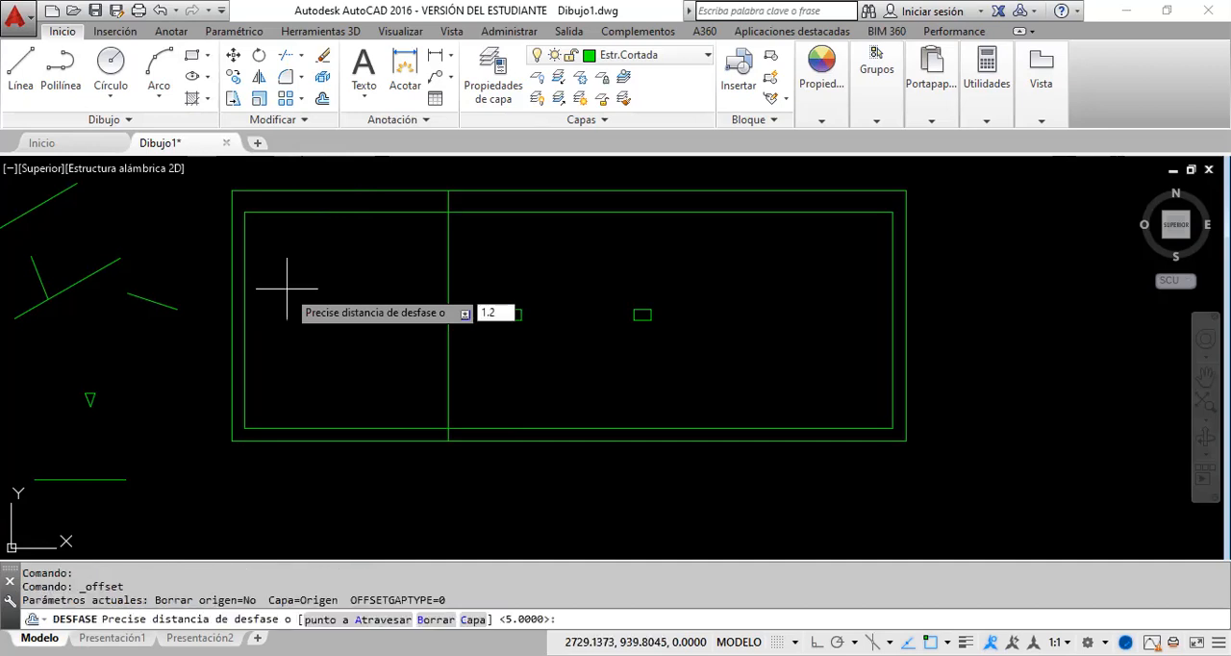
pyautogui.press('Return')
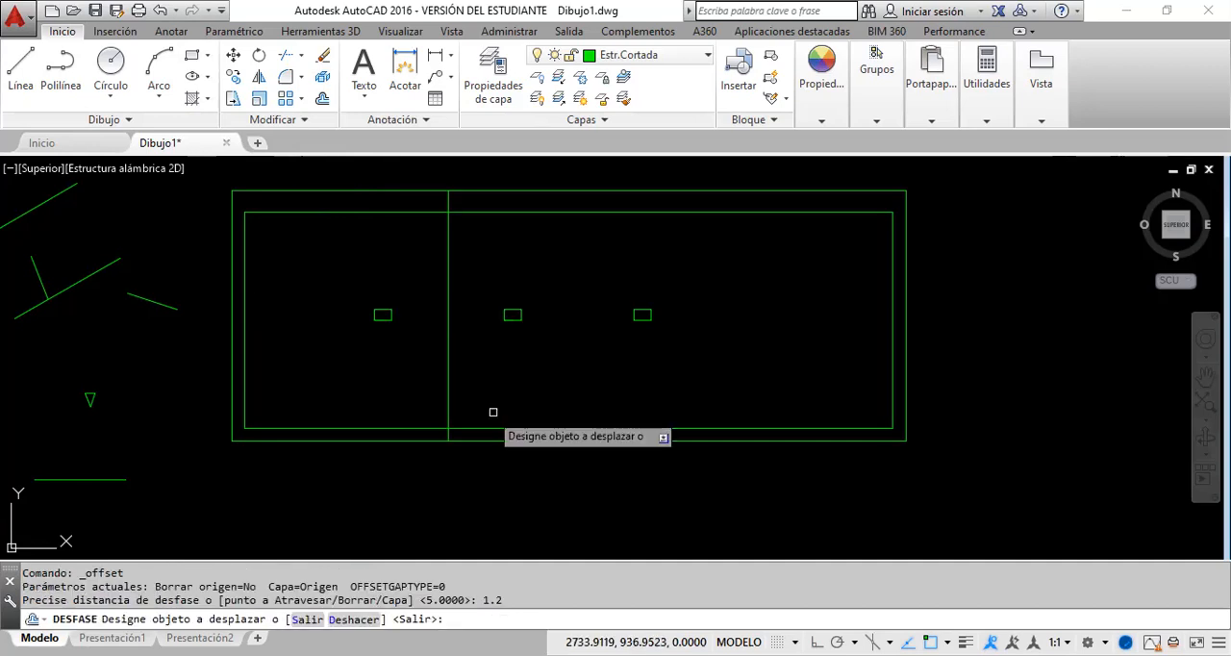
pyautogui.click(446, 404)
pyautogui.click(558, 385)
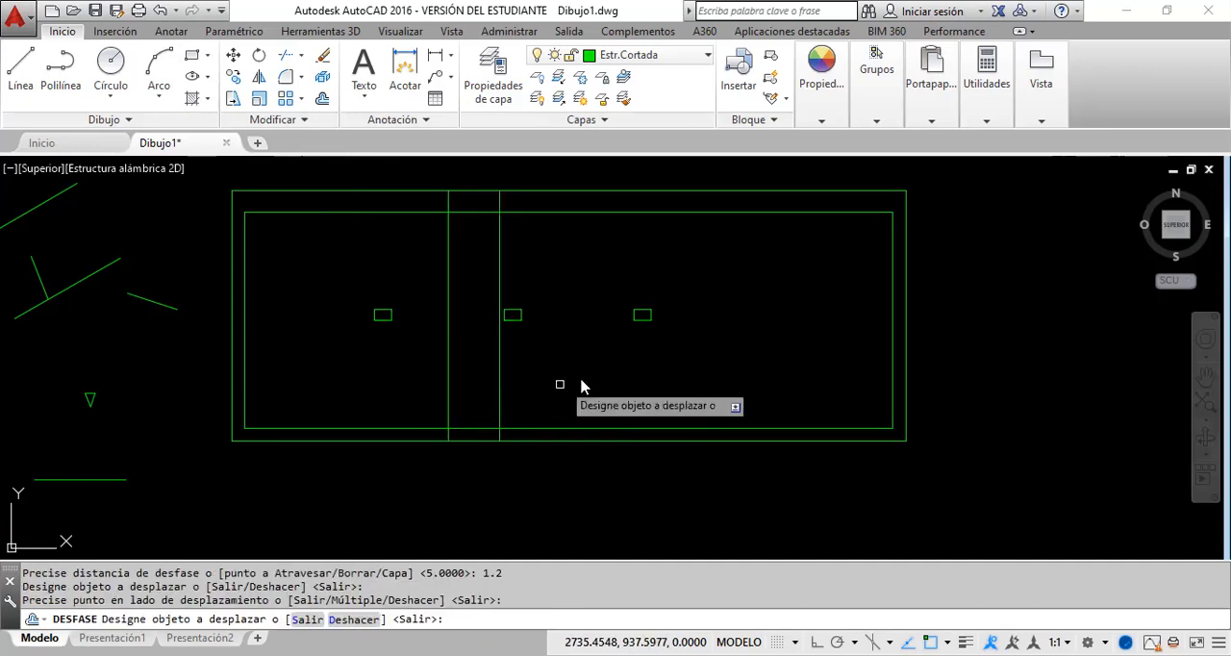
pyautogui.rightClick(565, 378)
pyautogui.click(577, 388)
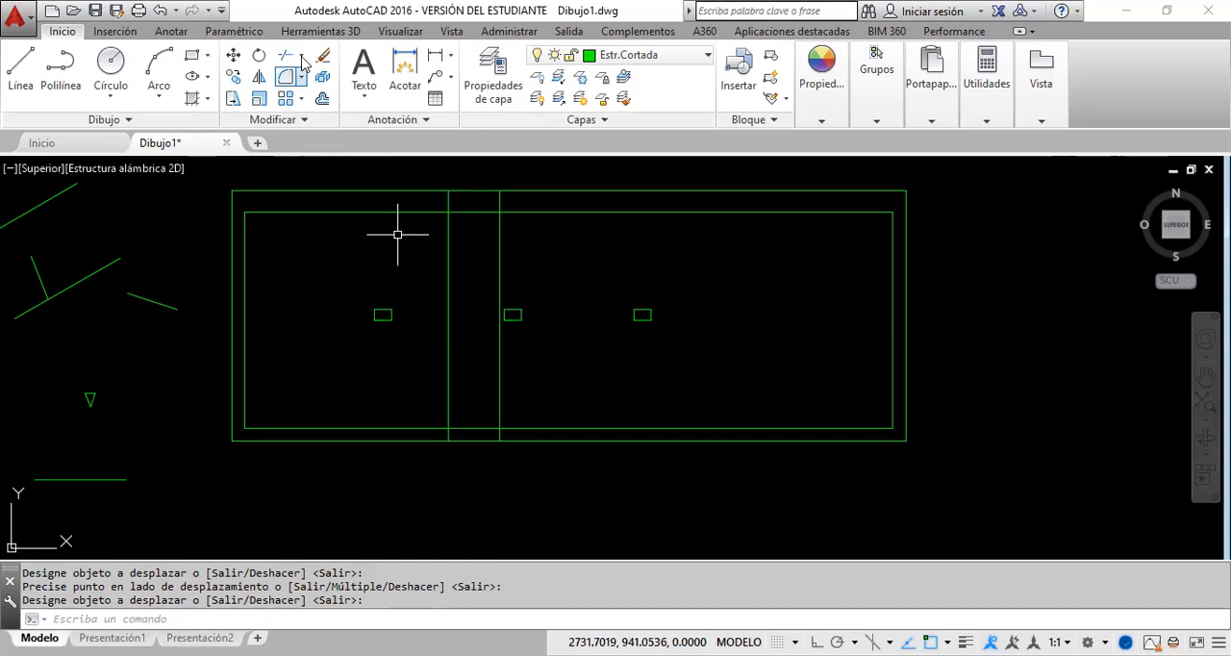
# Step: Try to shorten the first offset line by stretching its upper endpoint to the bottom wall's inner line, and undo the stretch
pyautogui.click(534, 386)
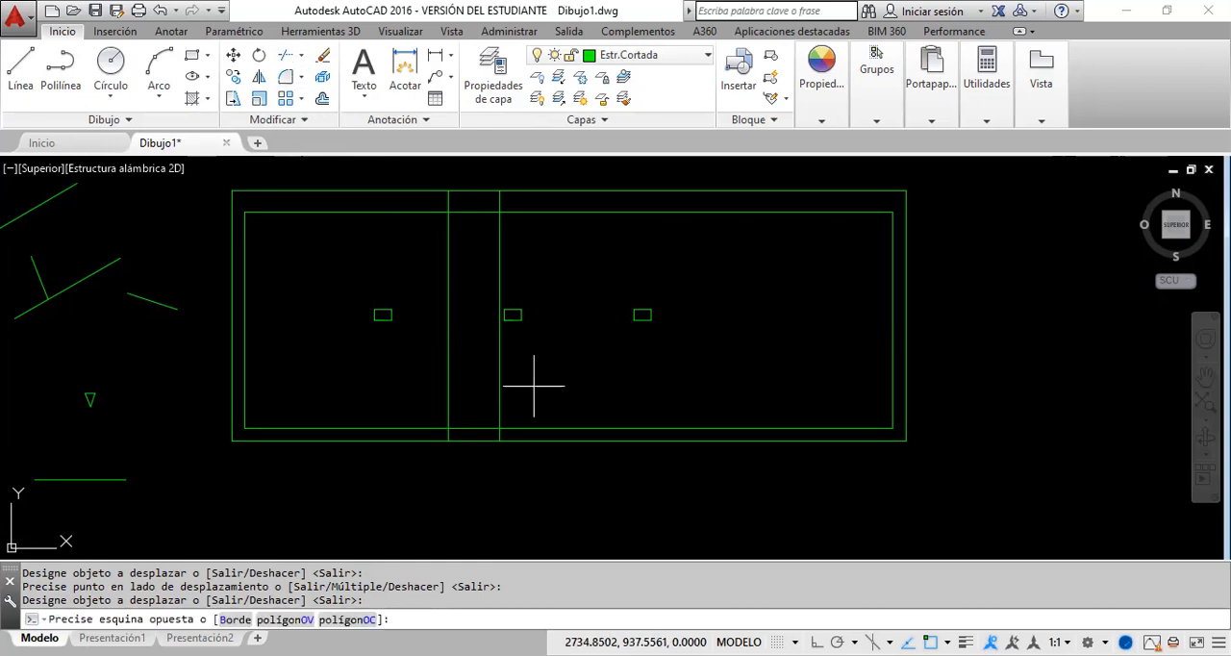
pyautogui.click(413, 349)
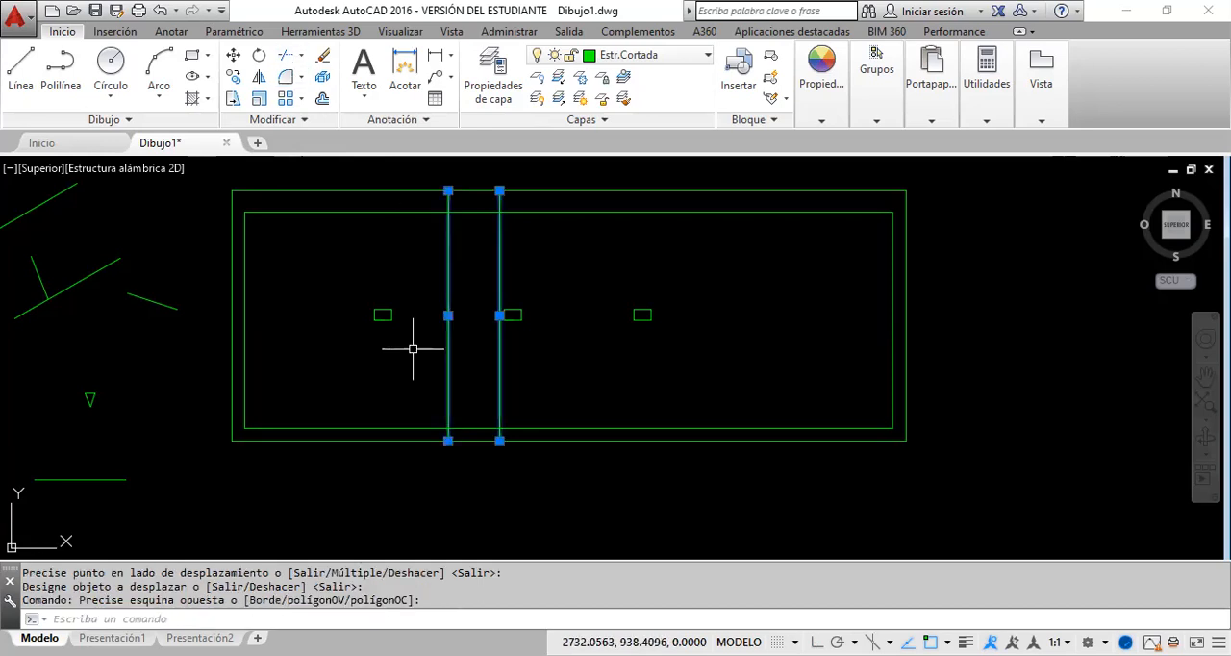
pyautogui.click(448, 190)
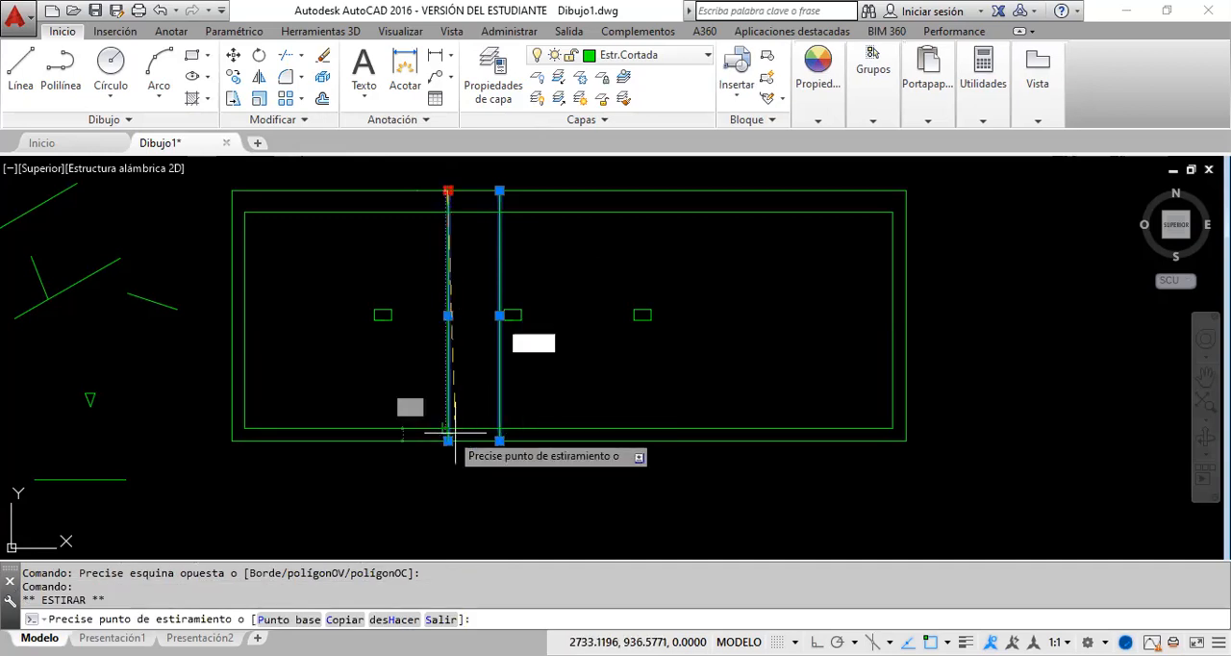
pyautogui.click(448, 429)
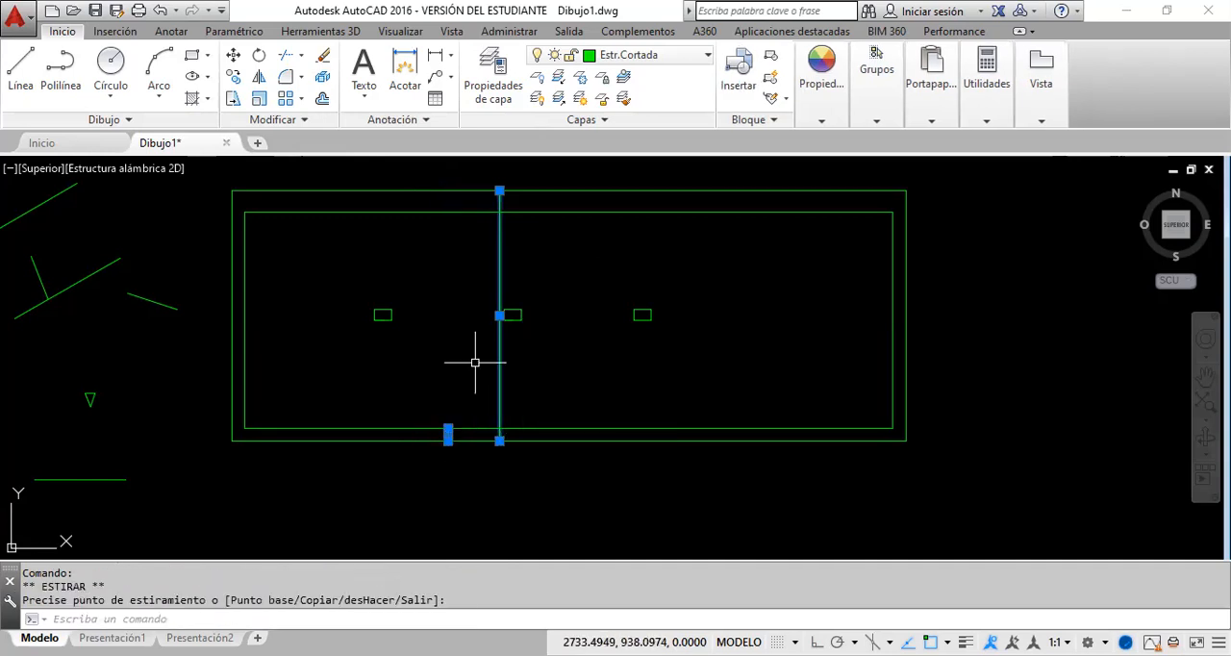
pyautogui.press('Escape')
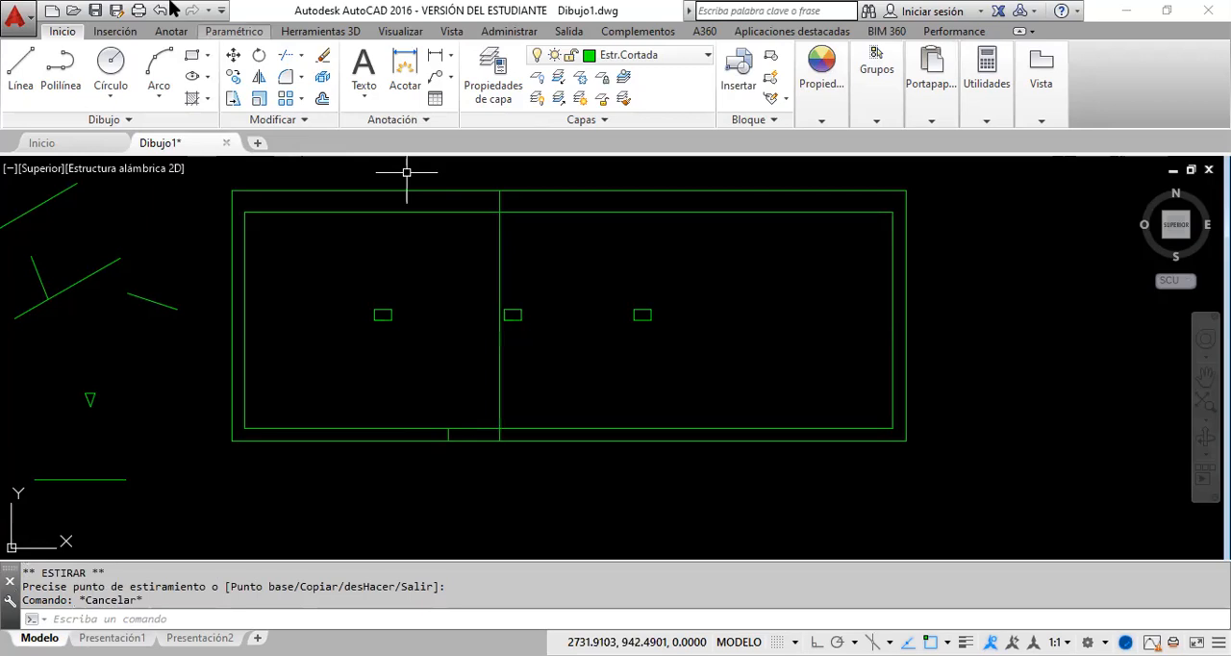
pyautogui.click(160, 10)
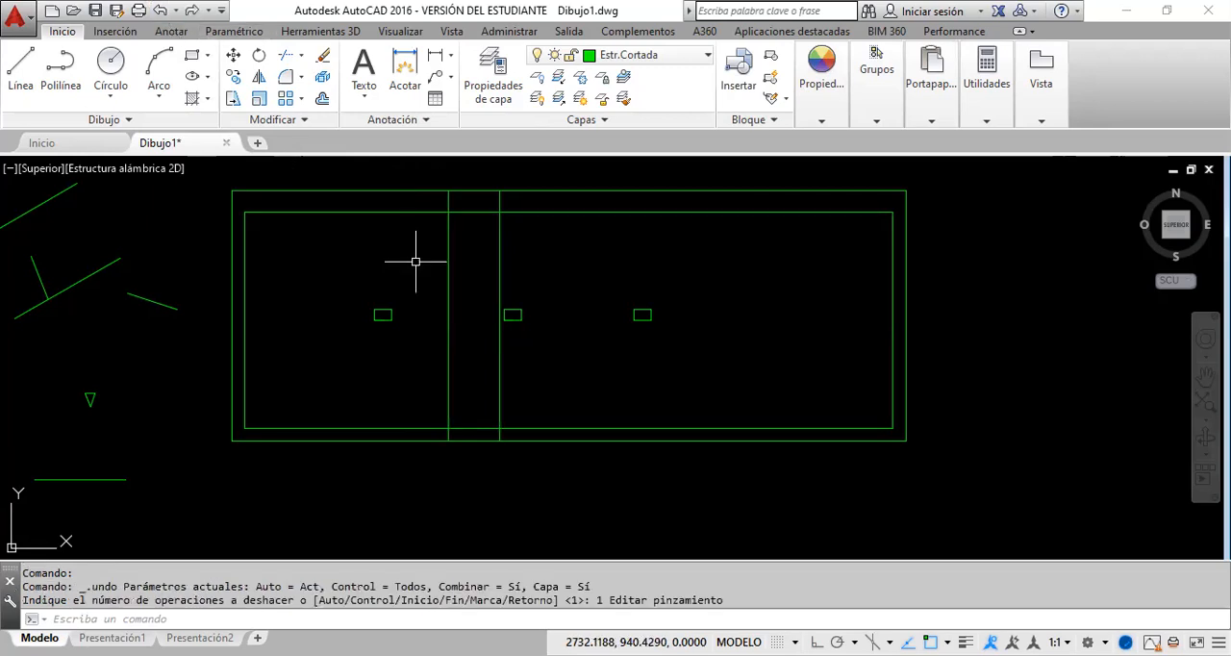
pyautogui.click(524, 269)
pyautogui.click(442, 258)
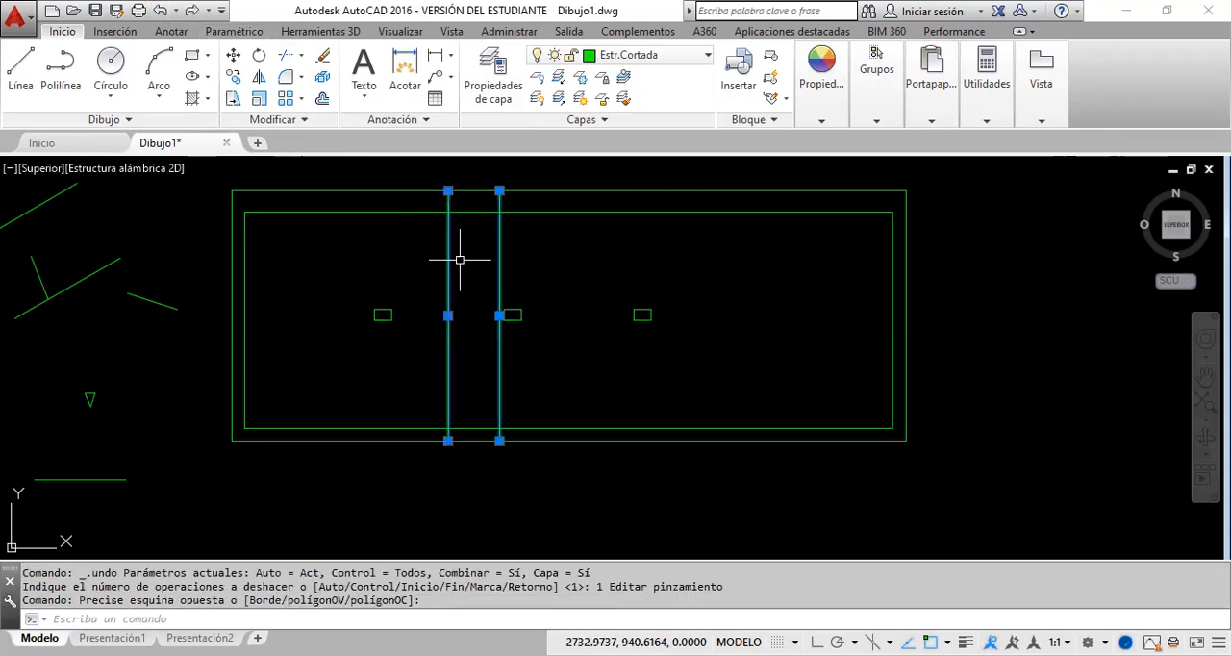
pyautogui.click(499, 191)
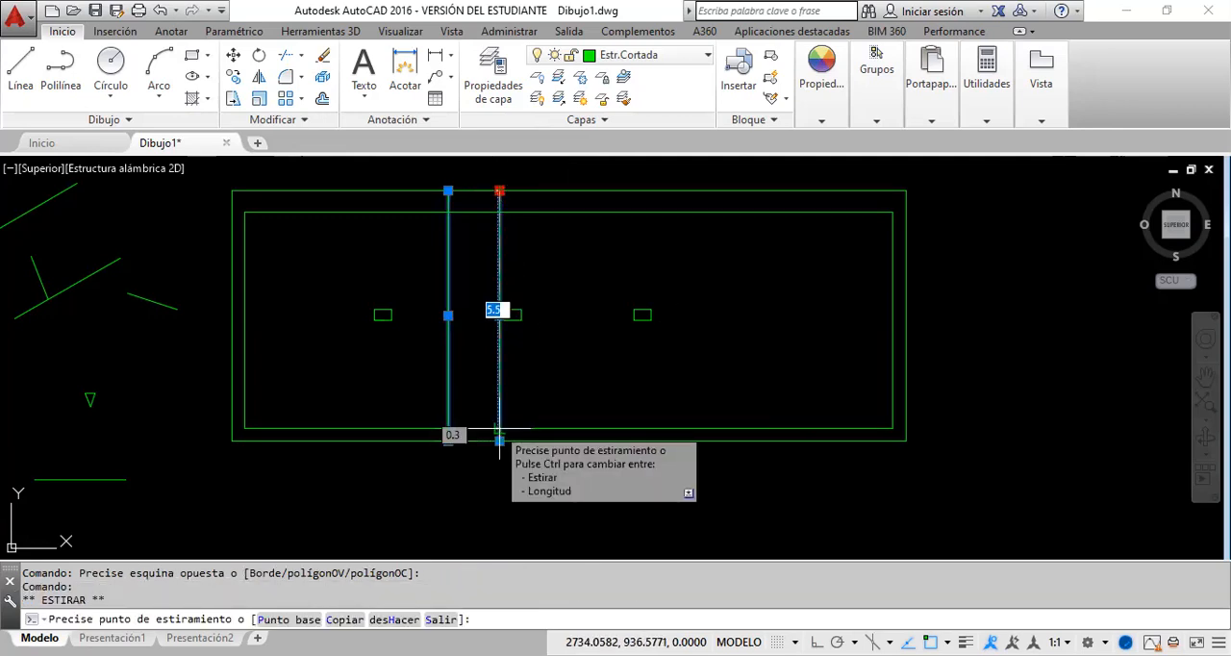
pyautogui.press('Escape')
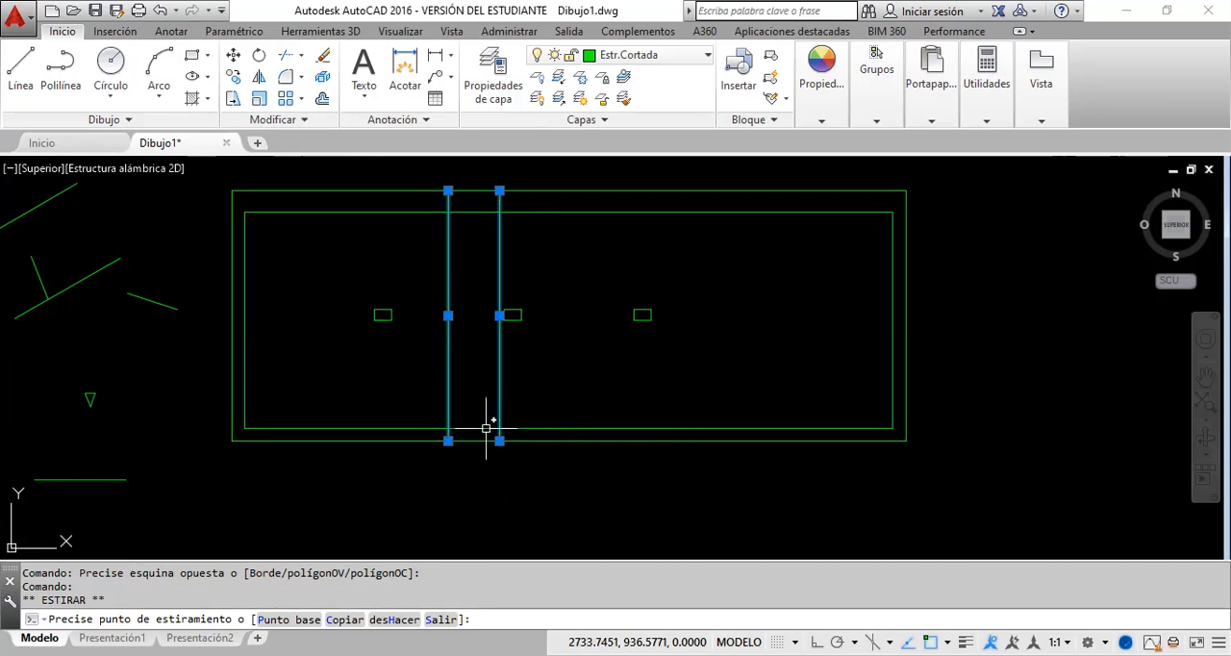
pyautogui.press('Escape')
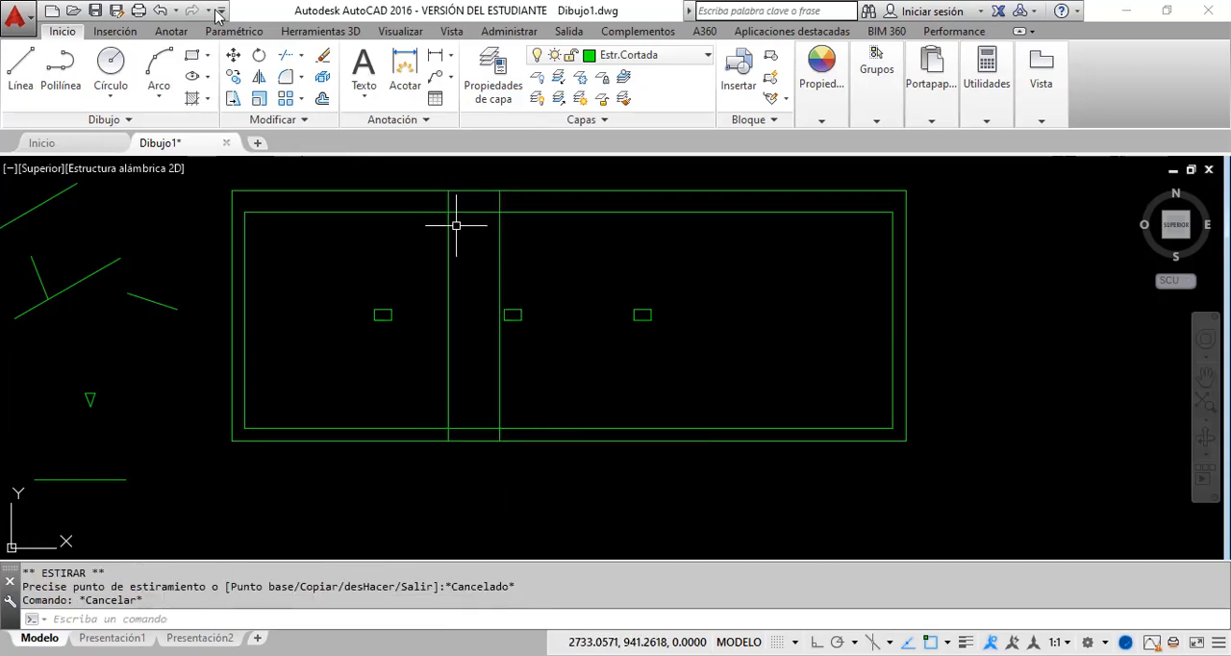
# Step: Trim both offset verticals above the bottom wall, using the wall's inner line and the two verticals as cutting edges
pyautogui.click(285, 57)
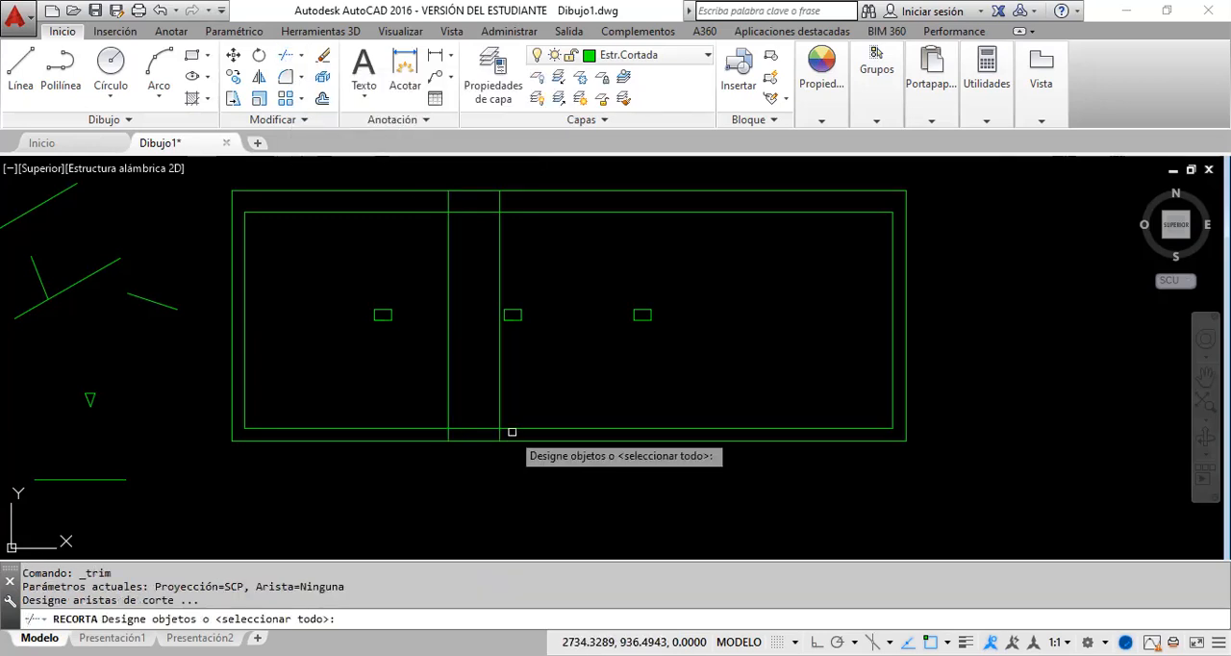
pyautogui.click(512, 427)
pyautogui.click(523, 388)
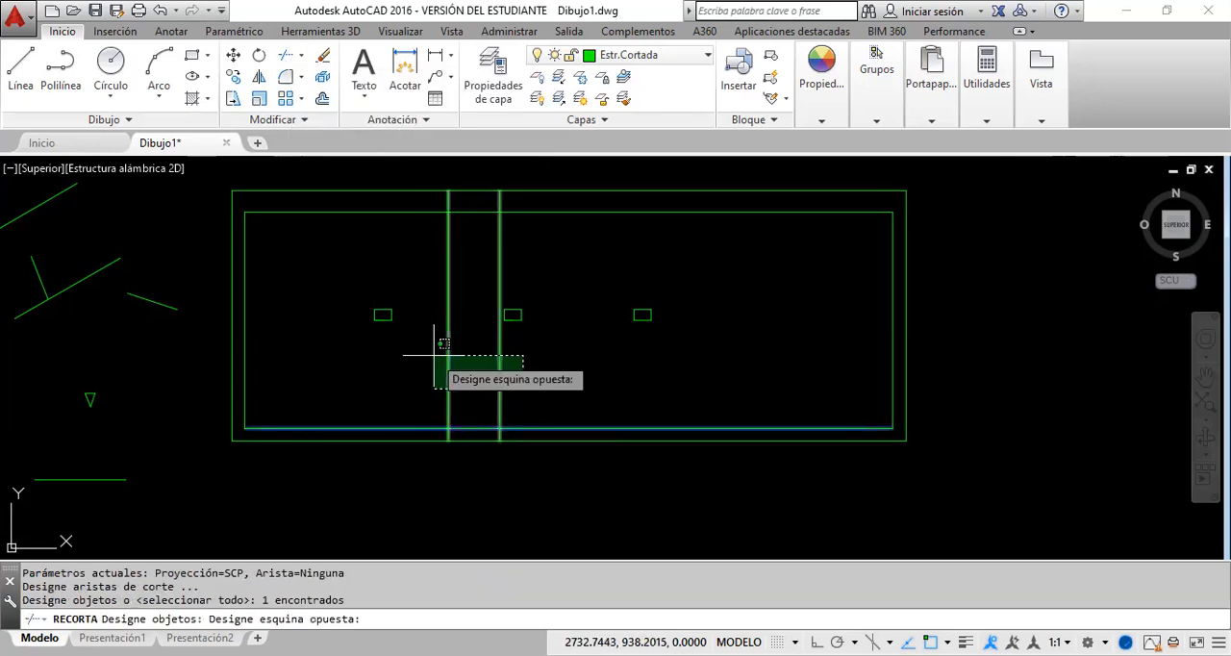
pyautogui.click(427, 357)
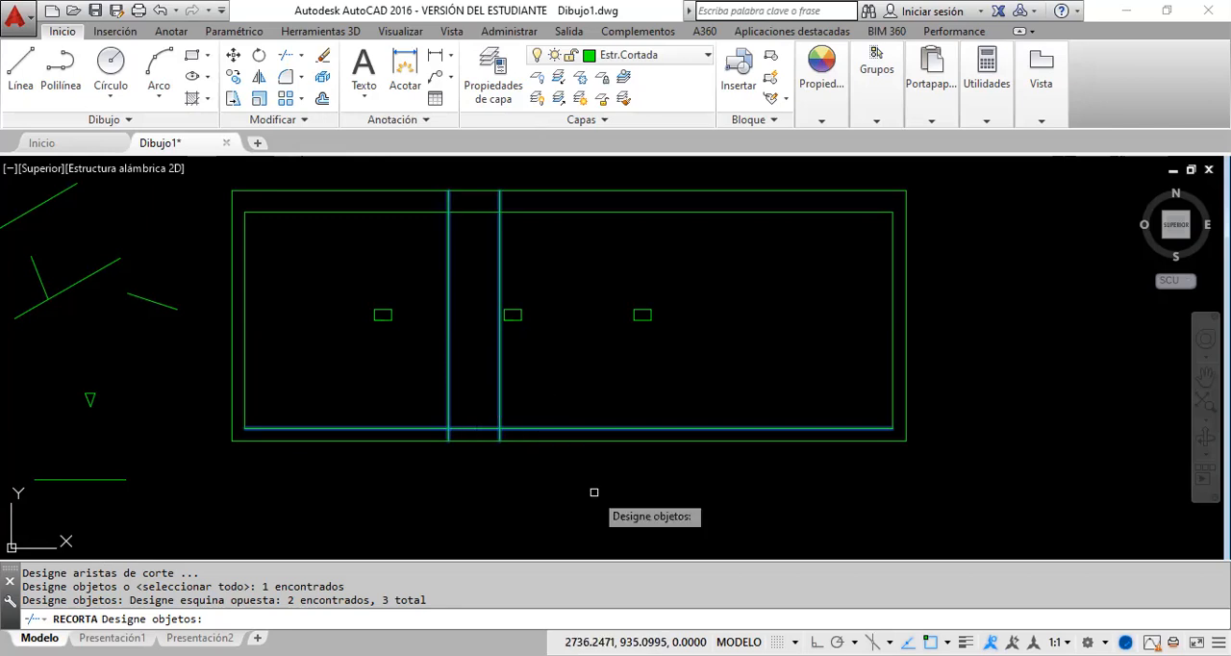
pyautogui.press('Return')
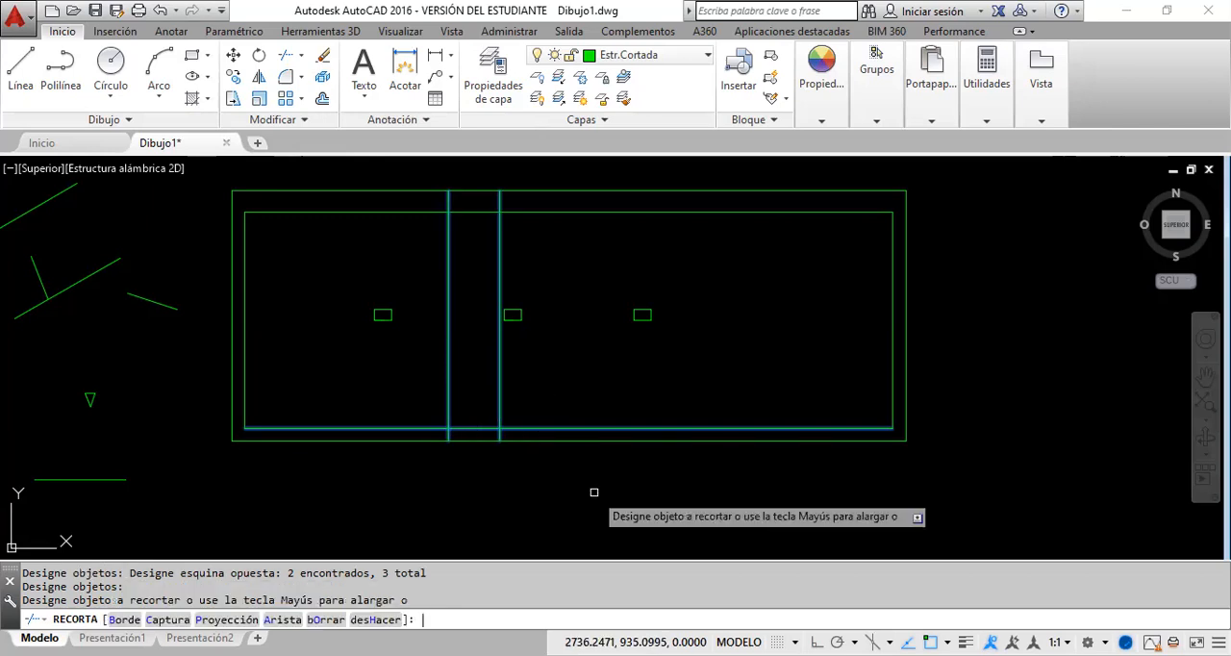
pyautogui.click(532, 385)
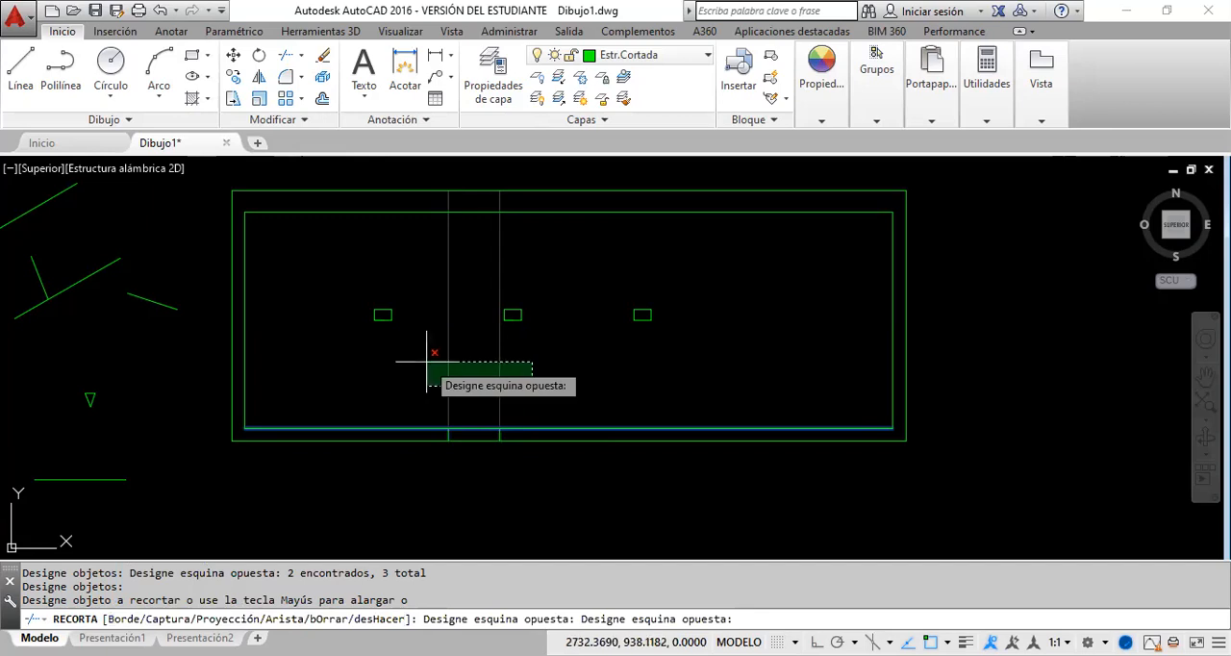
pyautogui.click(427, 363)
pyautogui.press('Escape')
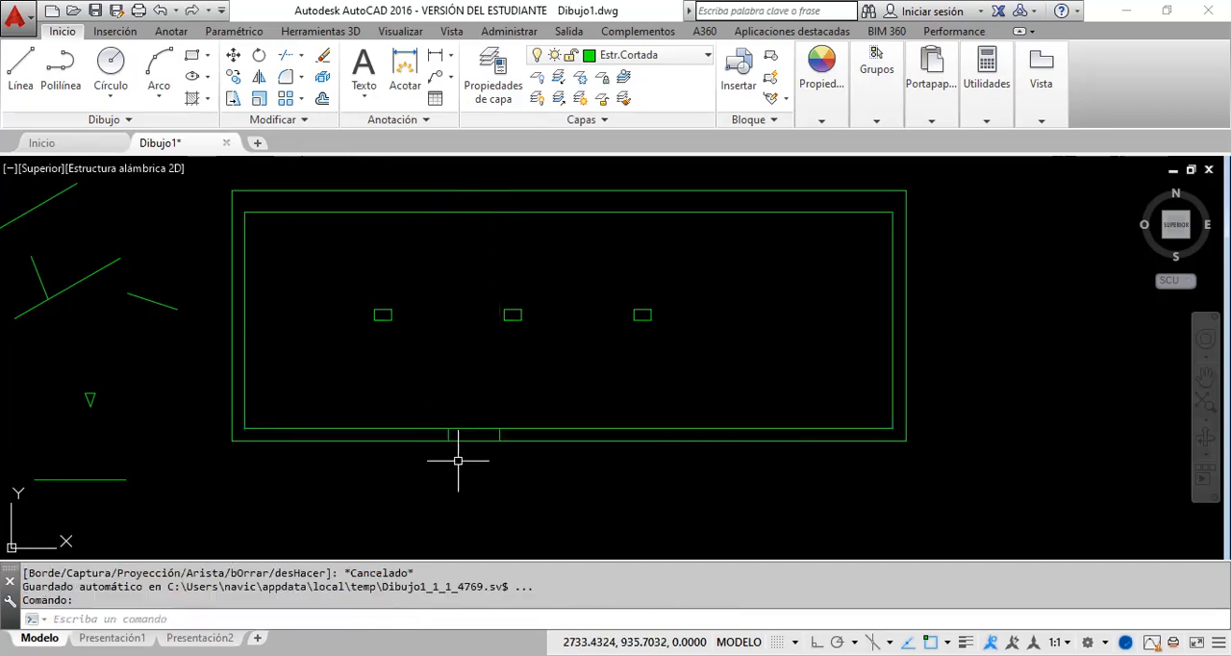
# Step: Try trimming the bottom wall's two lines between the opening's verticals, using all four lines as cutting edges, and undo the trim
pyautogui.scroll(2, 458, 461)
pyautogui.scroll(2, 462, 447)
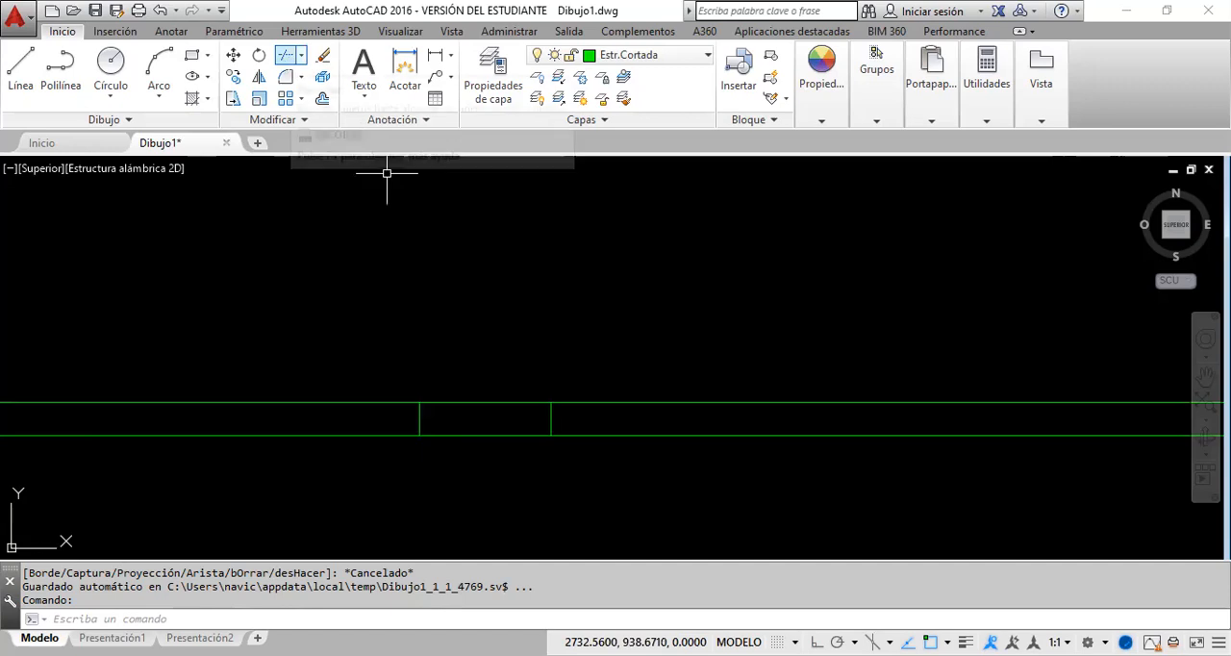
pyautogui.click(609, 455)
pyautogui.click(470, 364)
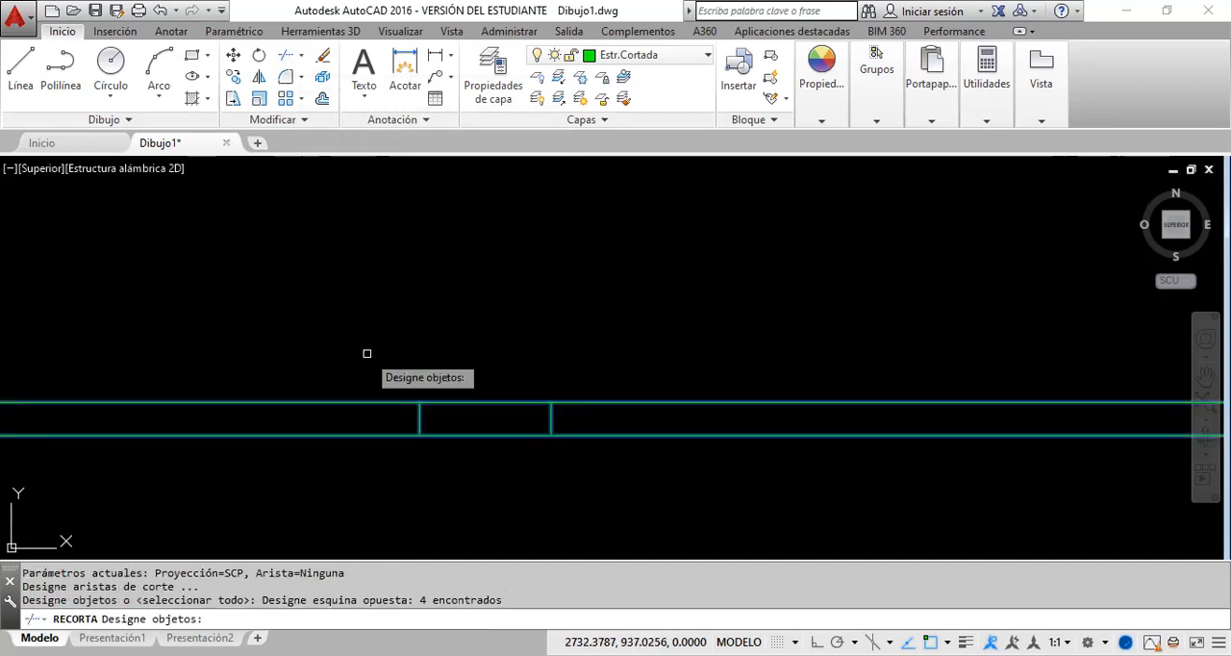
pyautogui.press('Return')
pyautogui.click(493, 461)
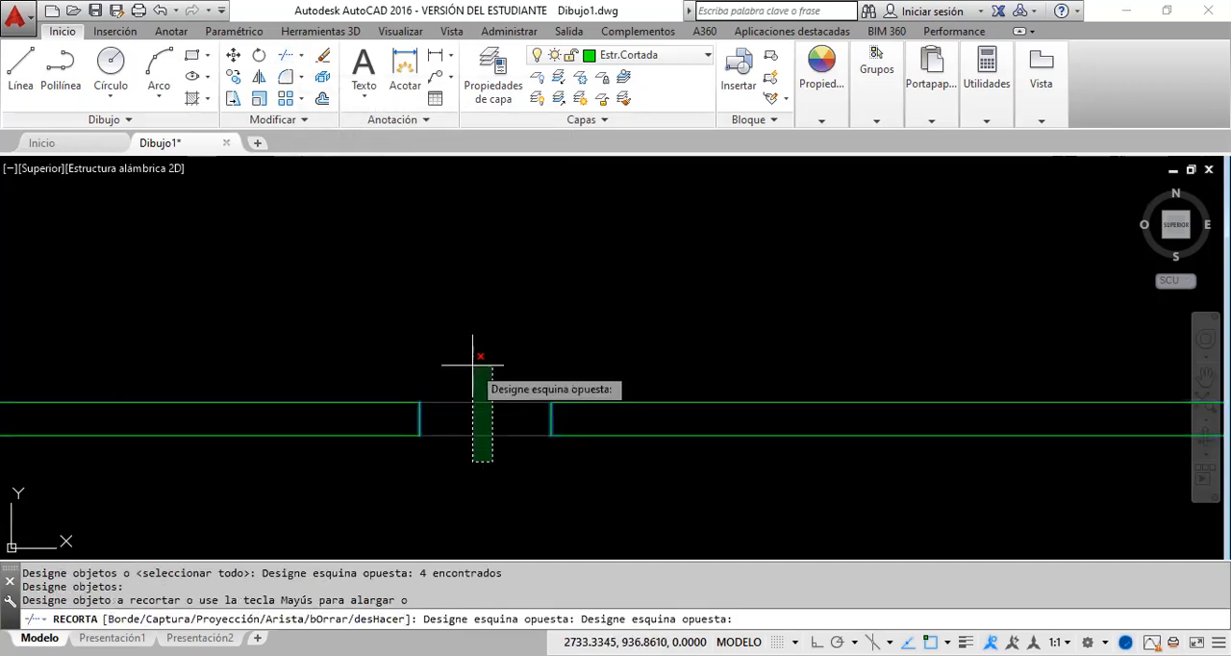
pyautogui.click(472, 364)
pyautogui.press('Escape')
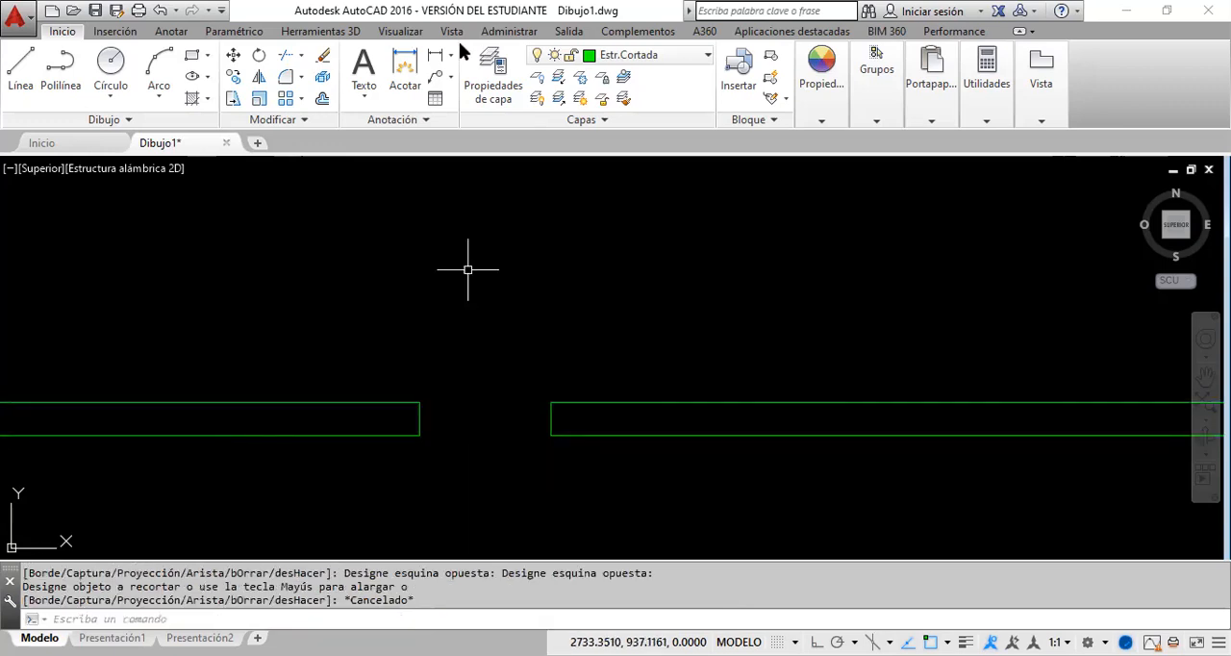
pyautogui.click(160, 10)
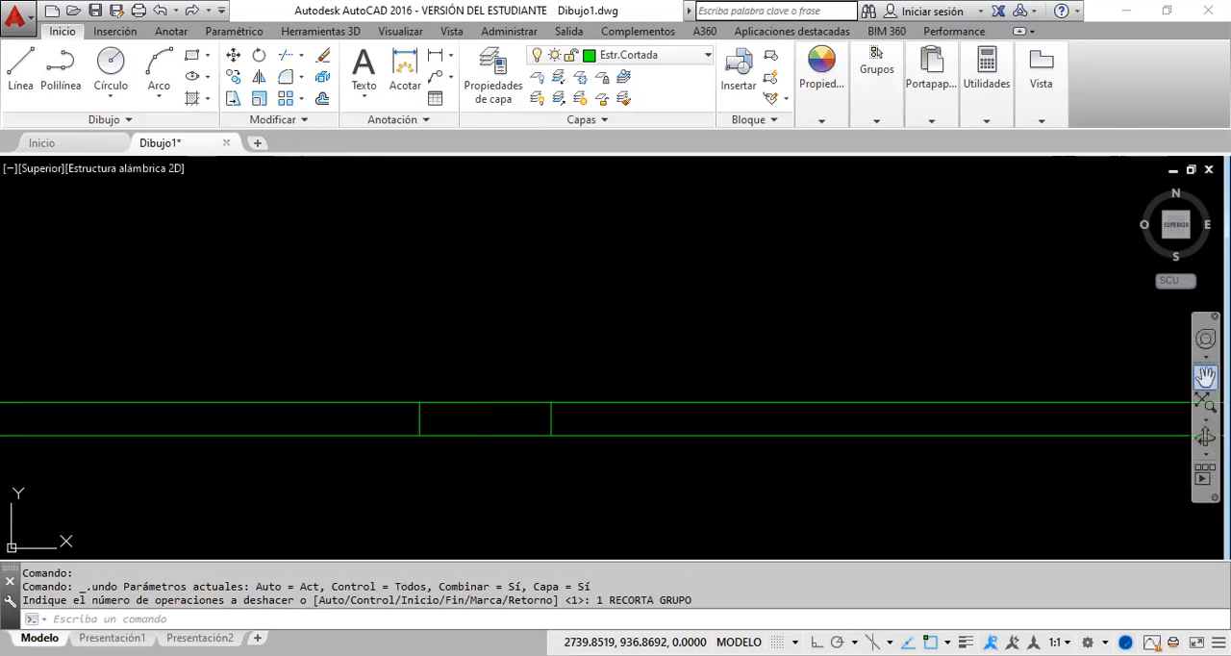
# Step: Check whether the bottom wall's inner line runs as a single segment across the opening
pyautogui.click(1206, 377)
pyautogui.scroll(-2, 853, 388)
pyautogui.moveTo(626, 332); pyautogui.dragTo(554, 325)
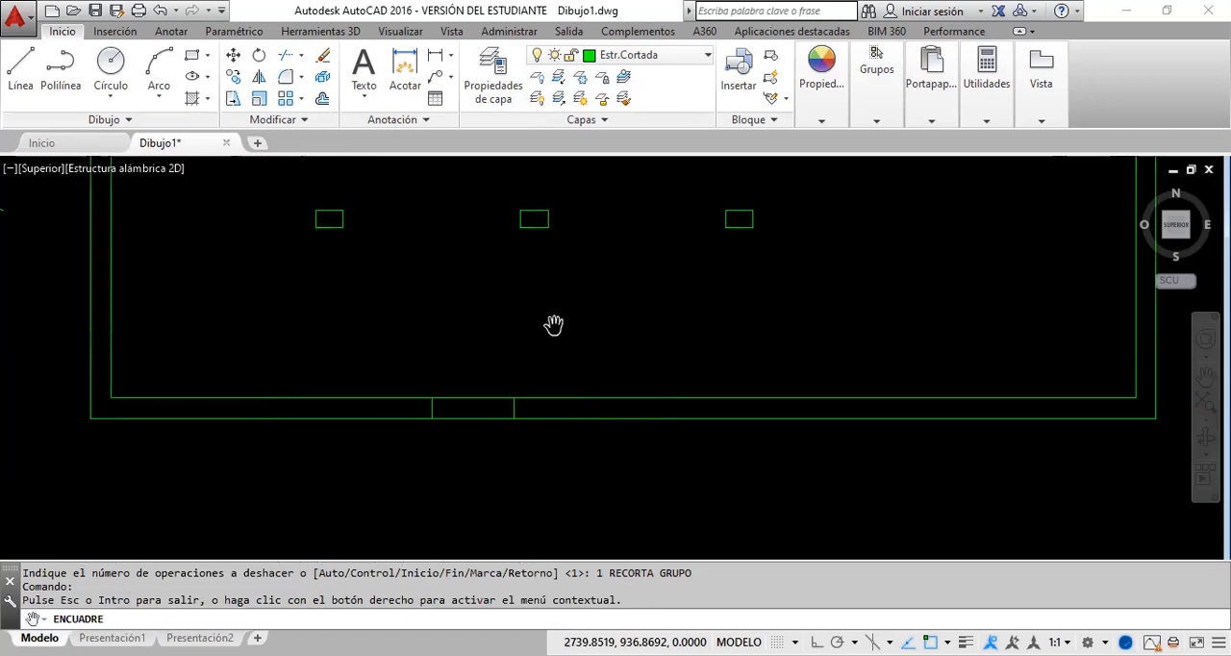
pyautogui.rightClick(554, 325)
pyautogui.click(621, 327)
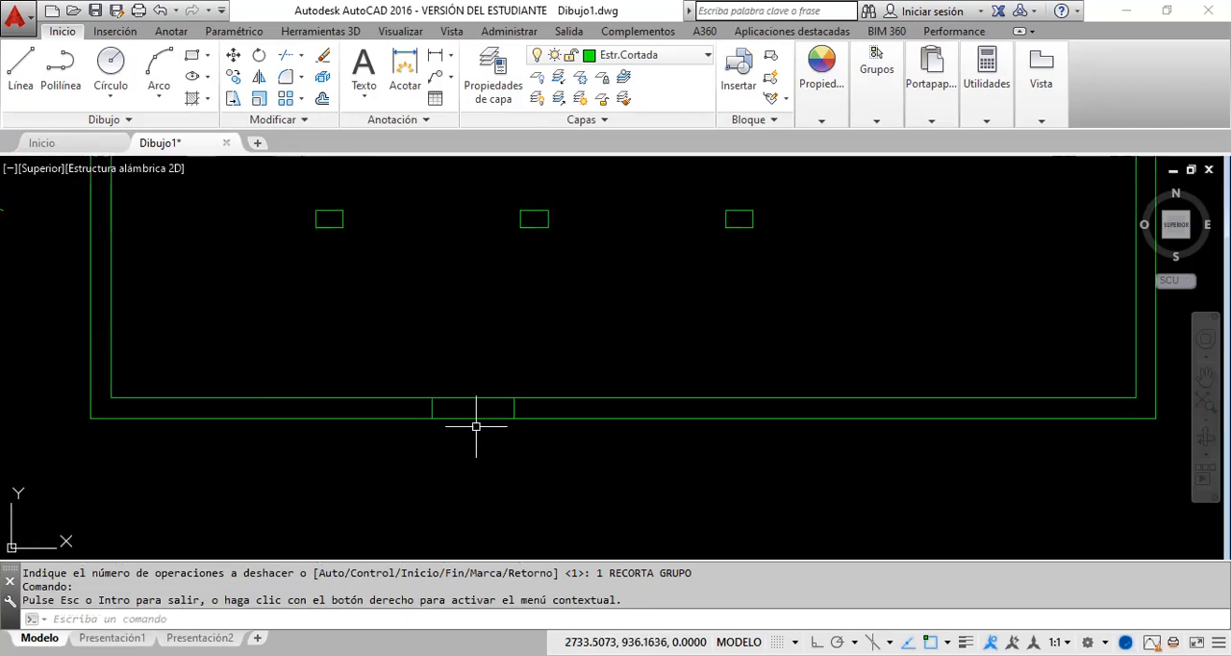
pyautogui.click(286, 55)
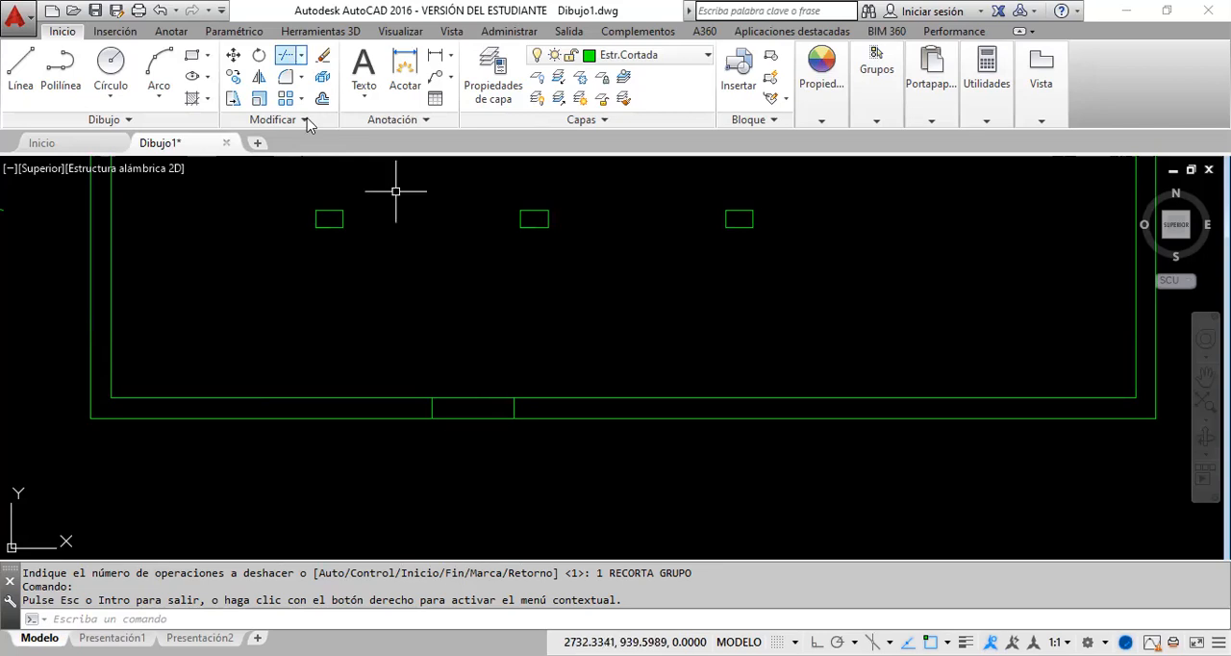
pyautogui.click(473, 399)
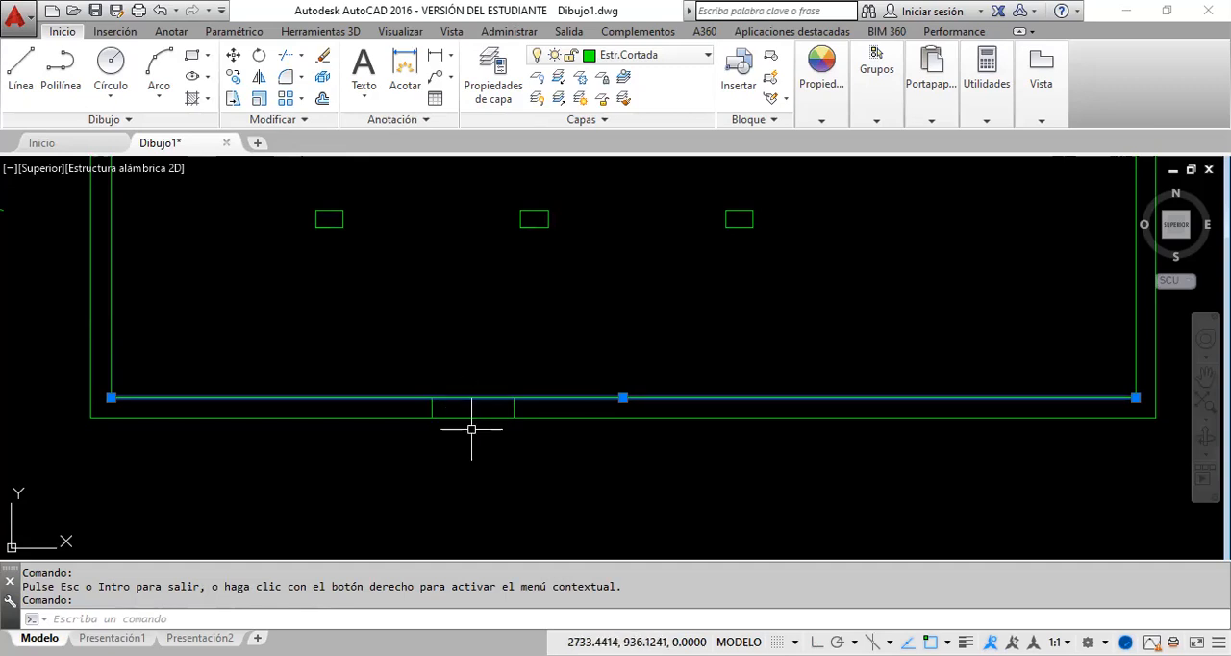
pyautogui.press('Escape')
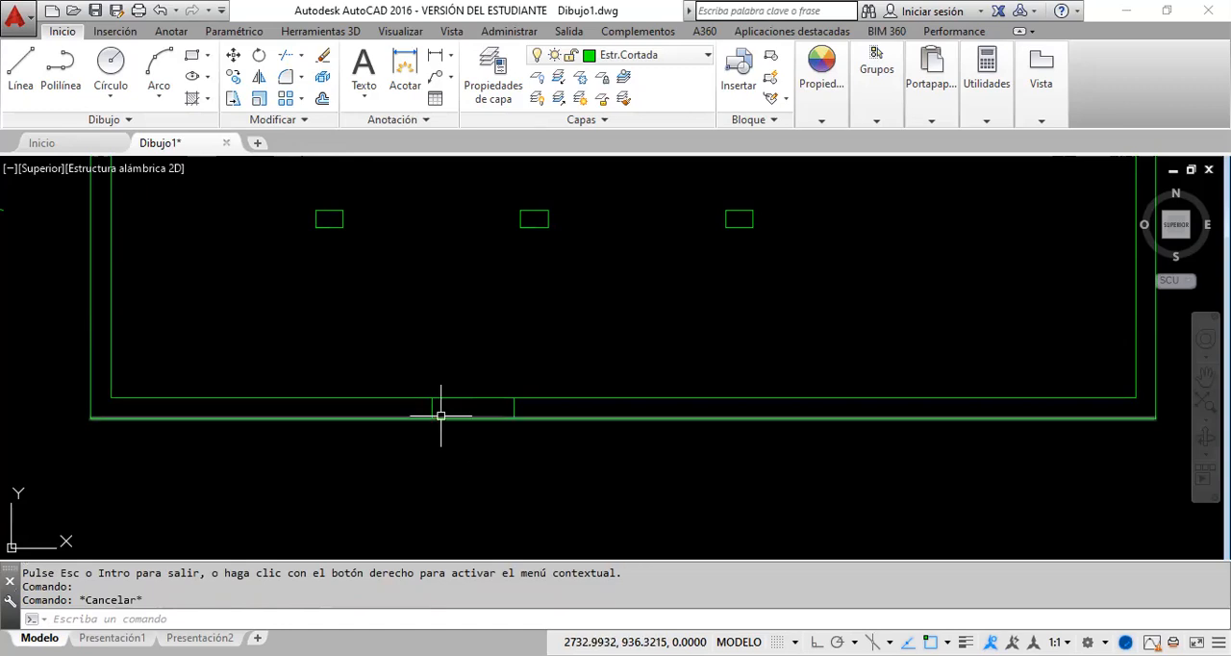
pyautogui.click(464, 398)
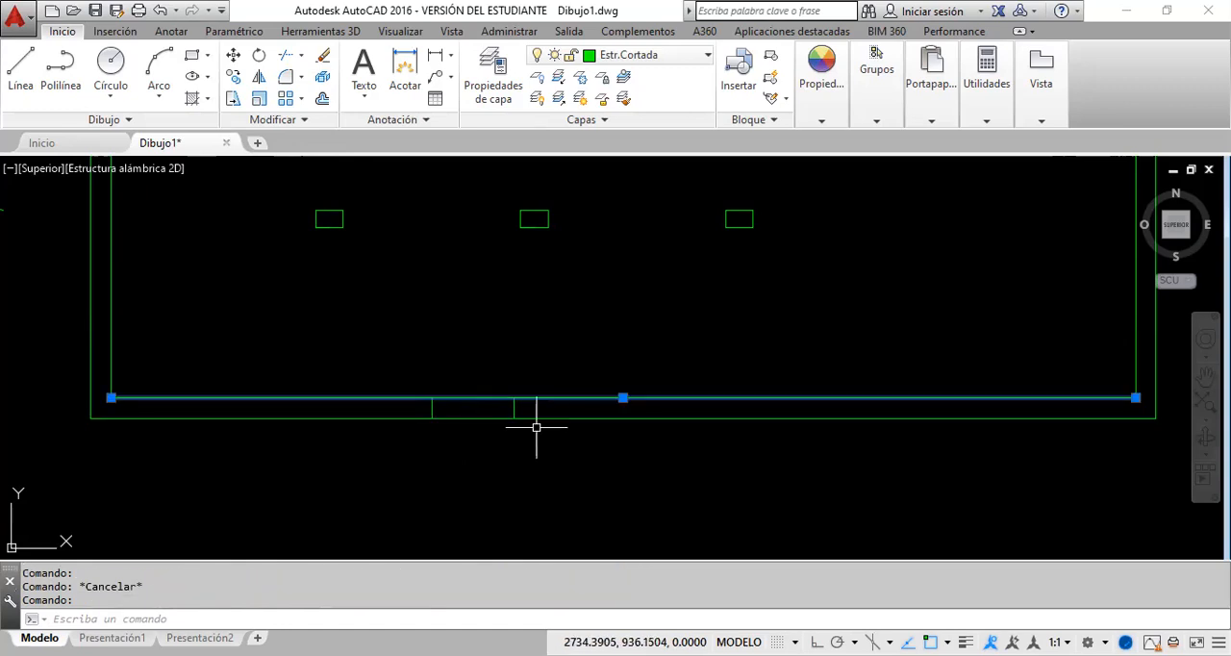
pyautogui.press('Escape')
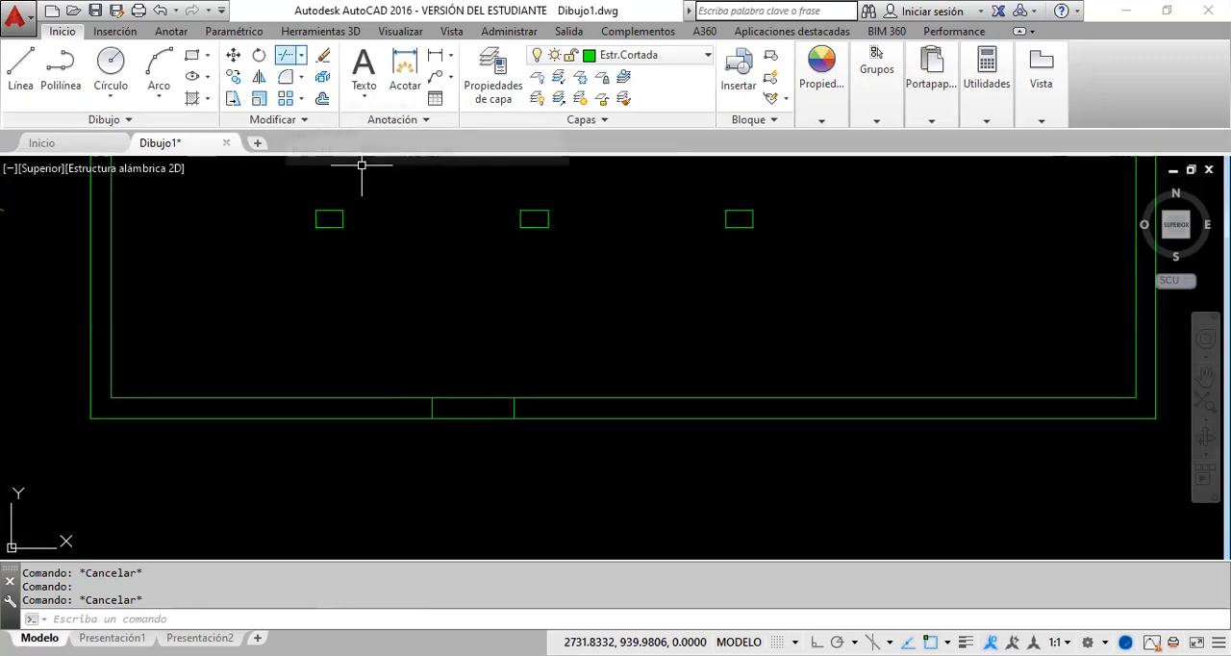
# Step: Trim the bottom wall's inner and outer lines between the opening's two verticals
pyautogui.click(606, 459)
pyautogui.click(413, 352)
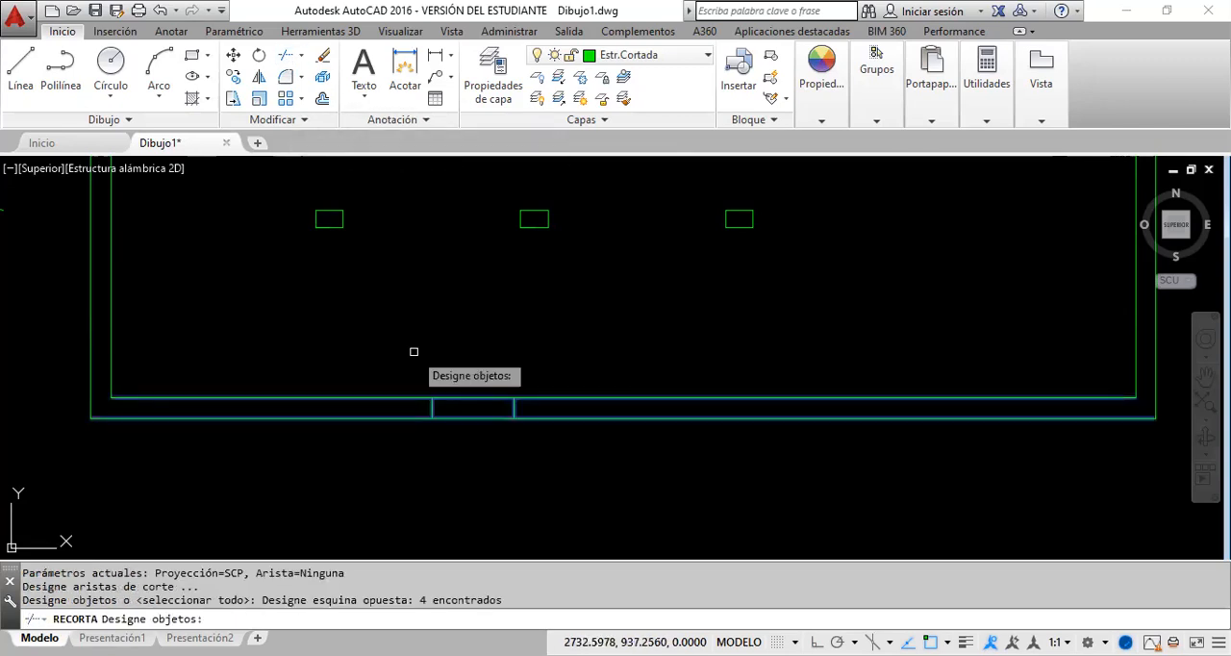
pyautogui.press('Return')
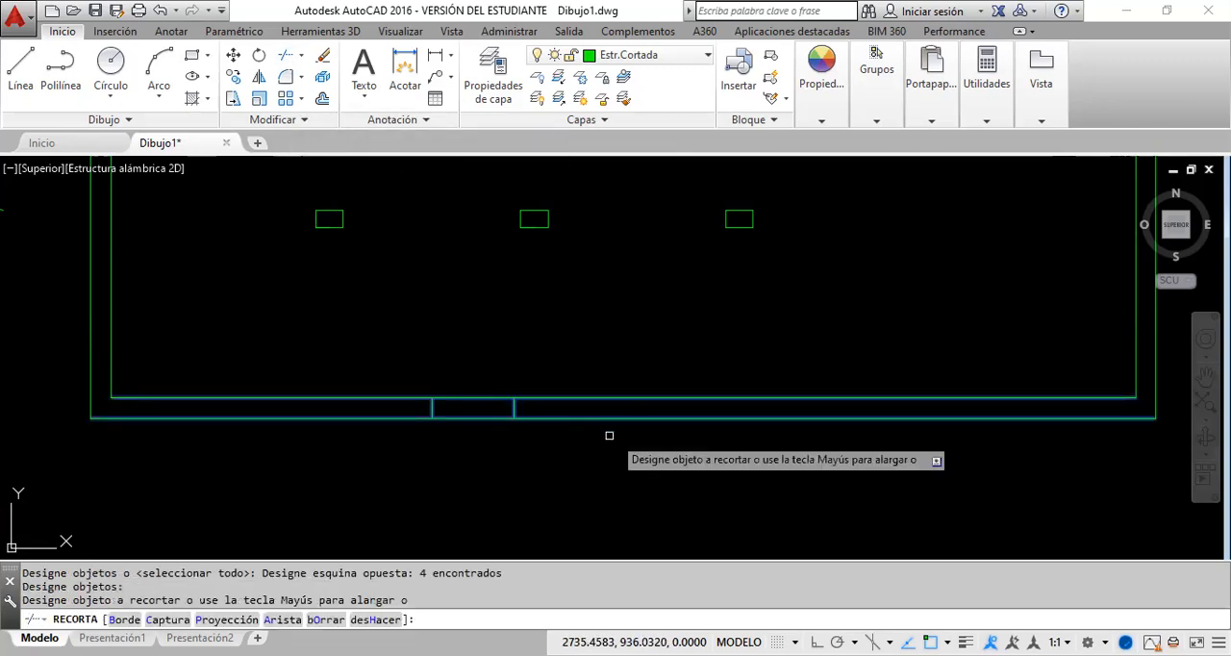
pyautogui.click(493, 434)
pyautogui.click(483, 395)
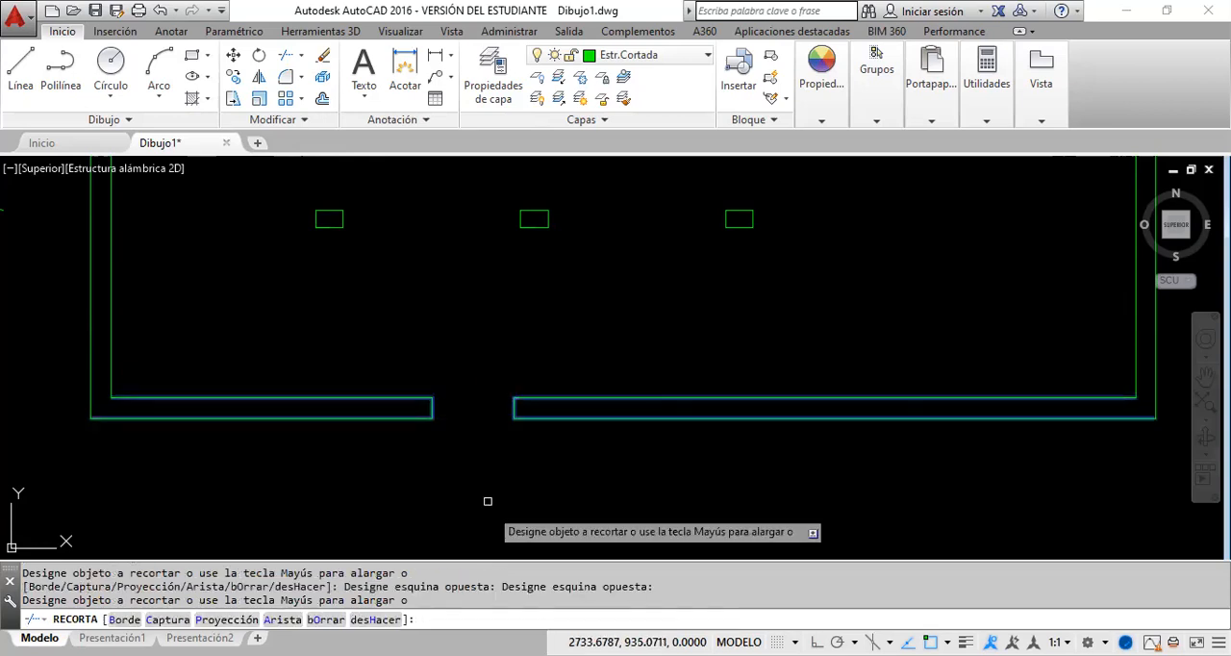
pyautogui.press('Return')
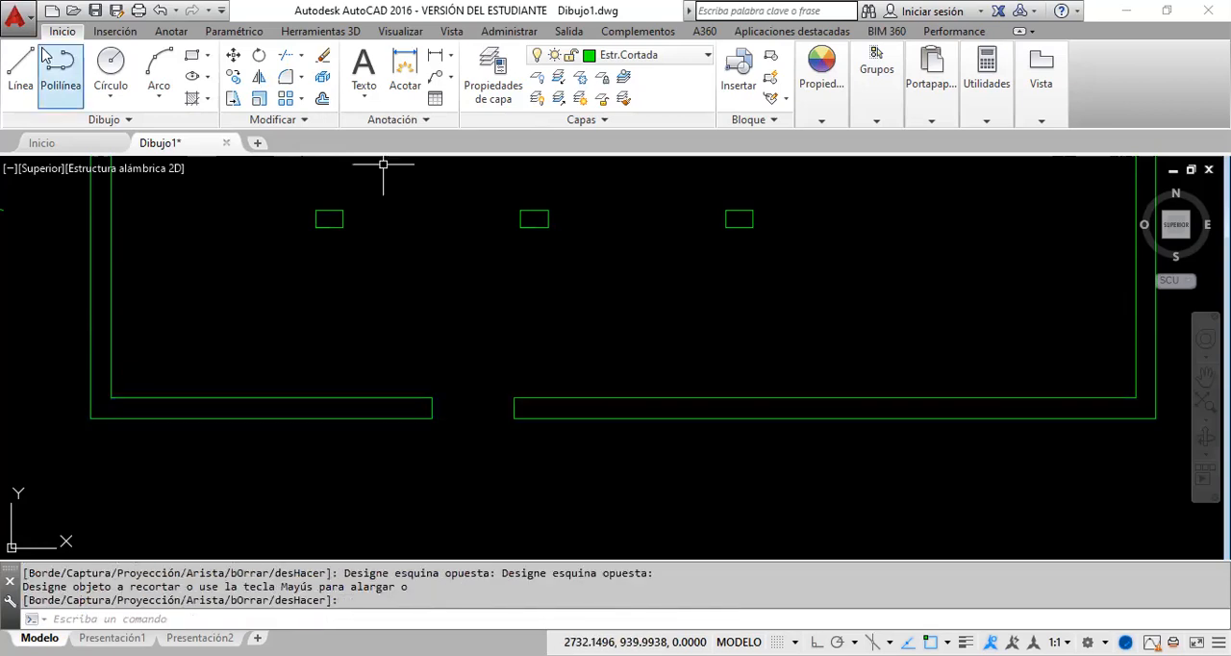
# Step: Draw two horizontal lines across the opening, joining the verticals' upper endpoints and their lower endpoints
pyautogui.click(21, 66)
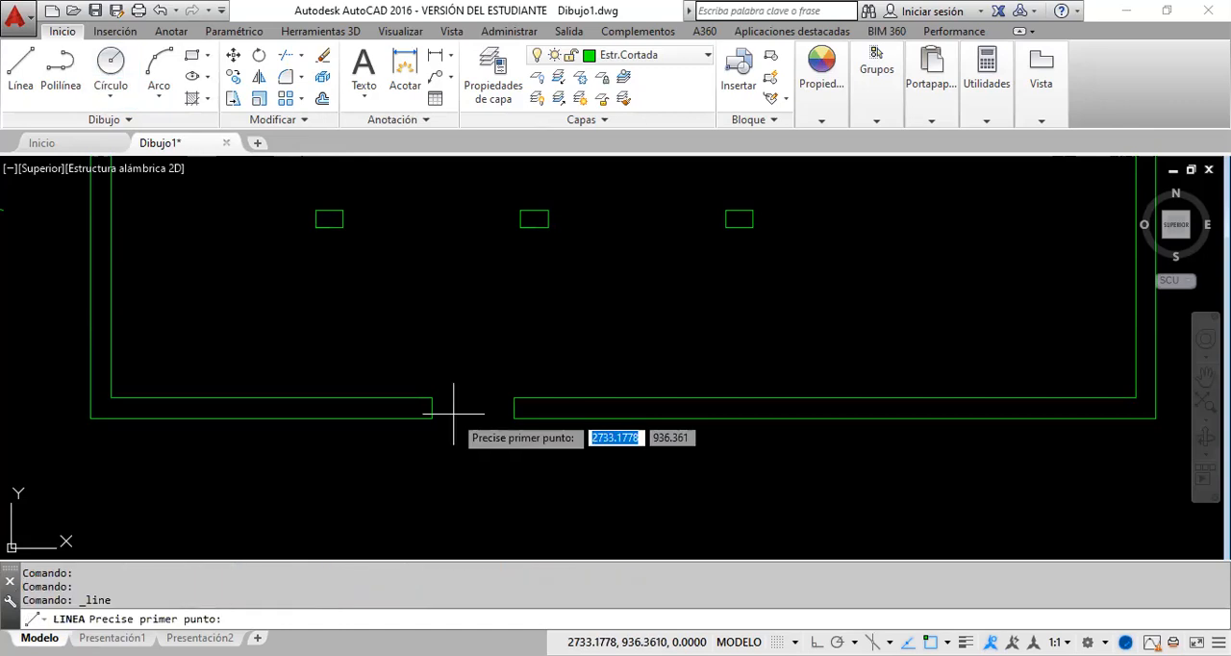
pyautogui.click(433, 397)
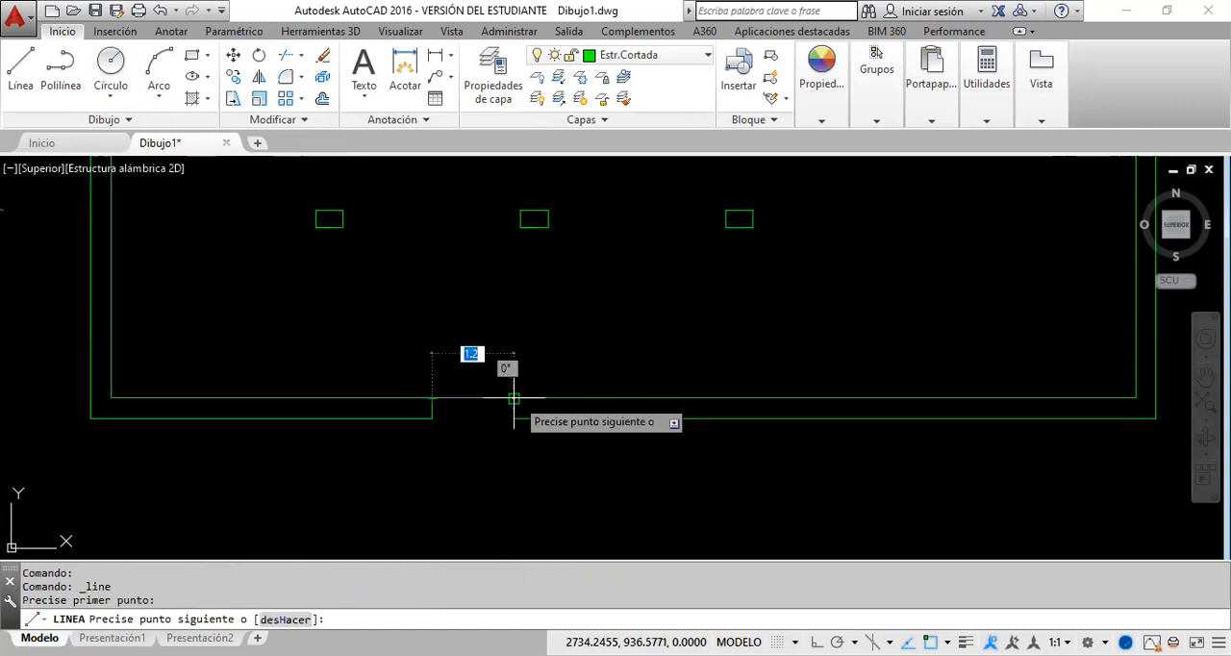
pyautogui.click(513, 398)
pyautogui.press('Return')
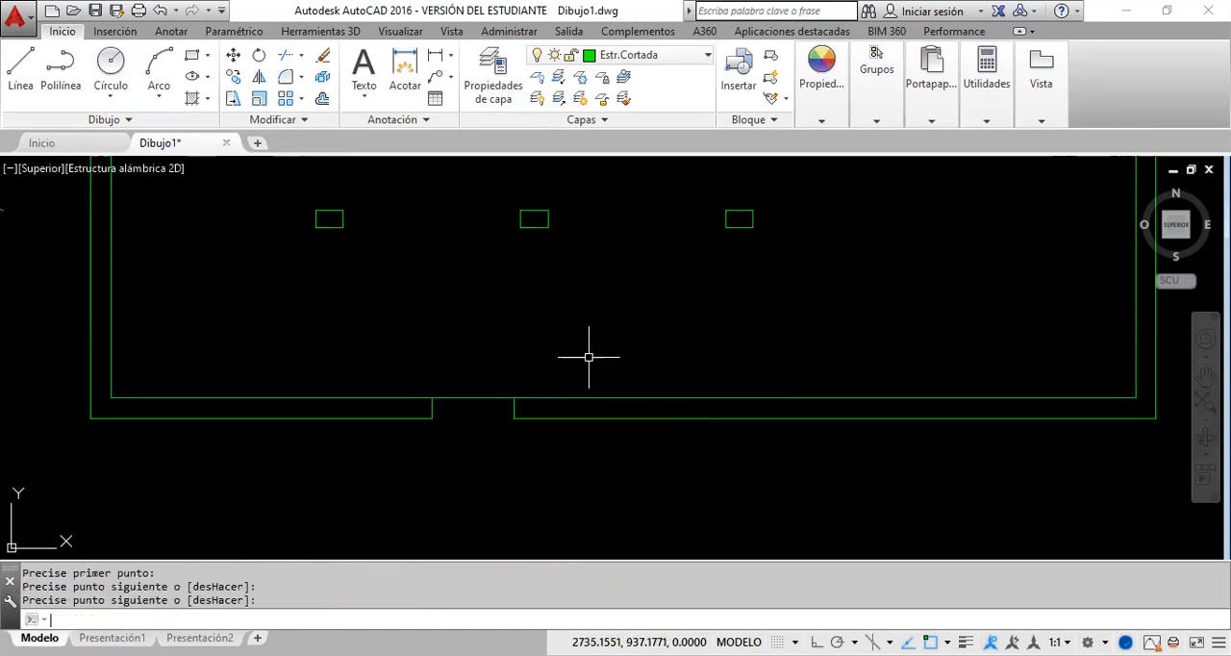
pyautogui.click(21, 63)
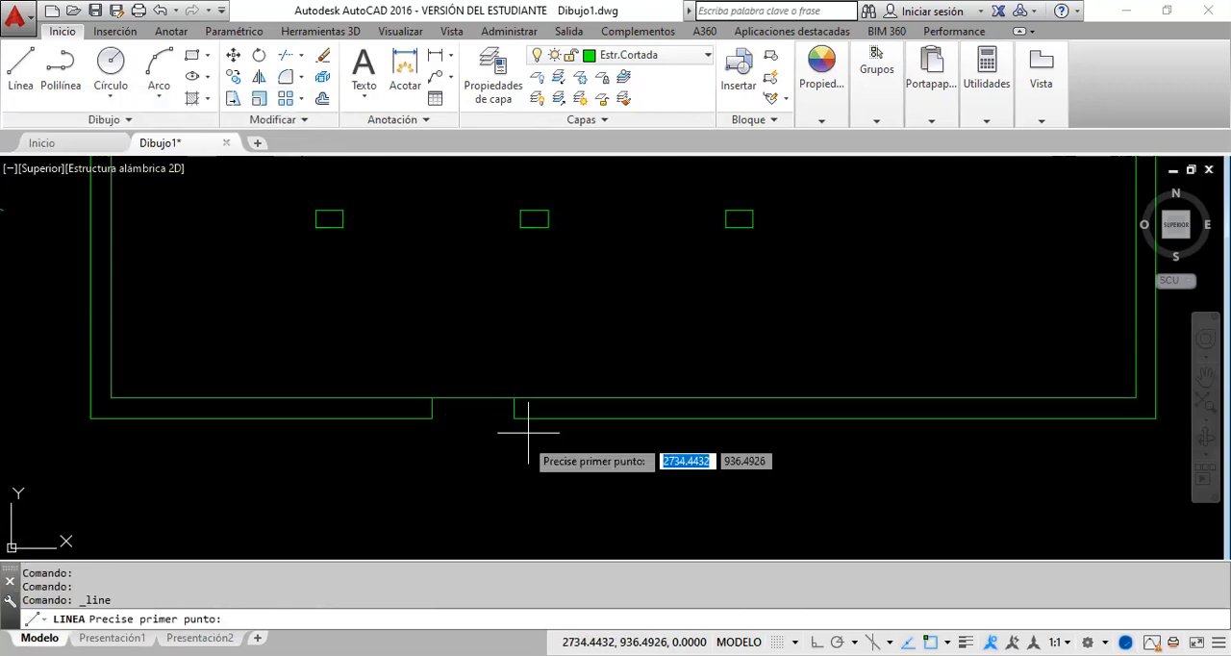
pyautogui.click(431, 418)
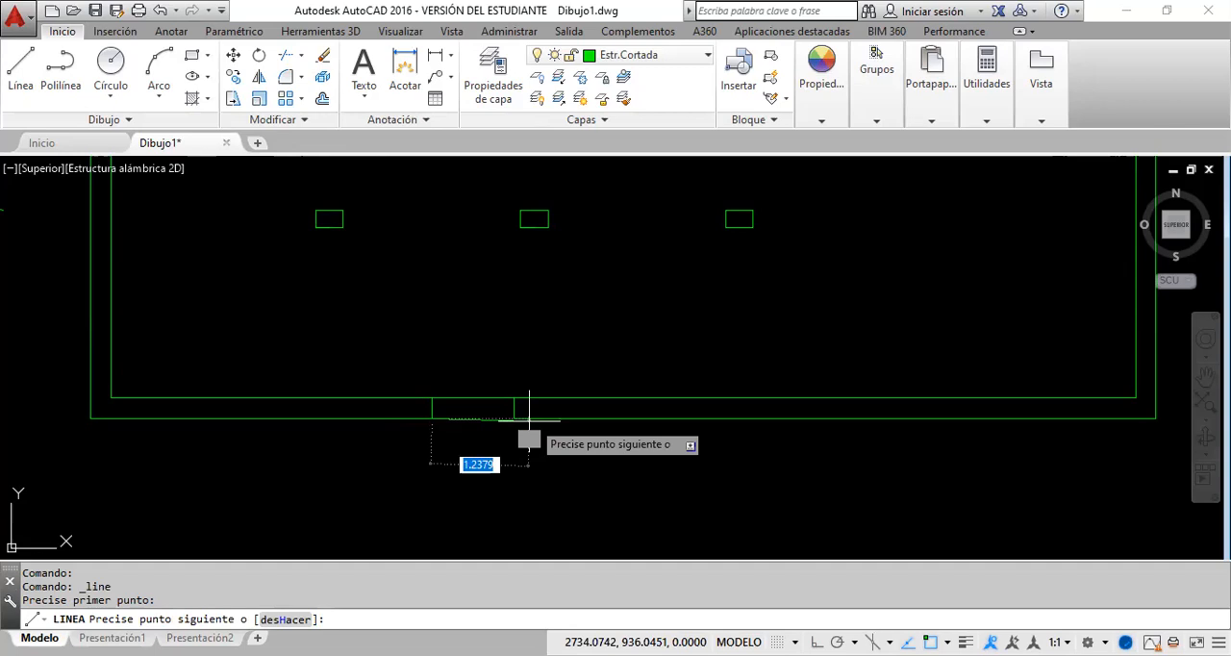
pyautogui.click(514, 419)
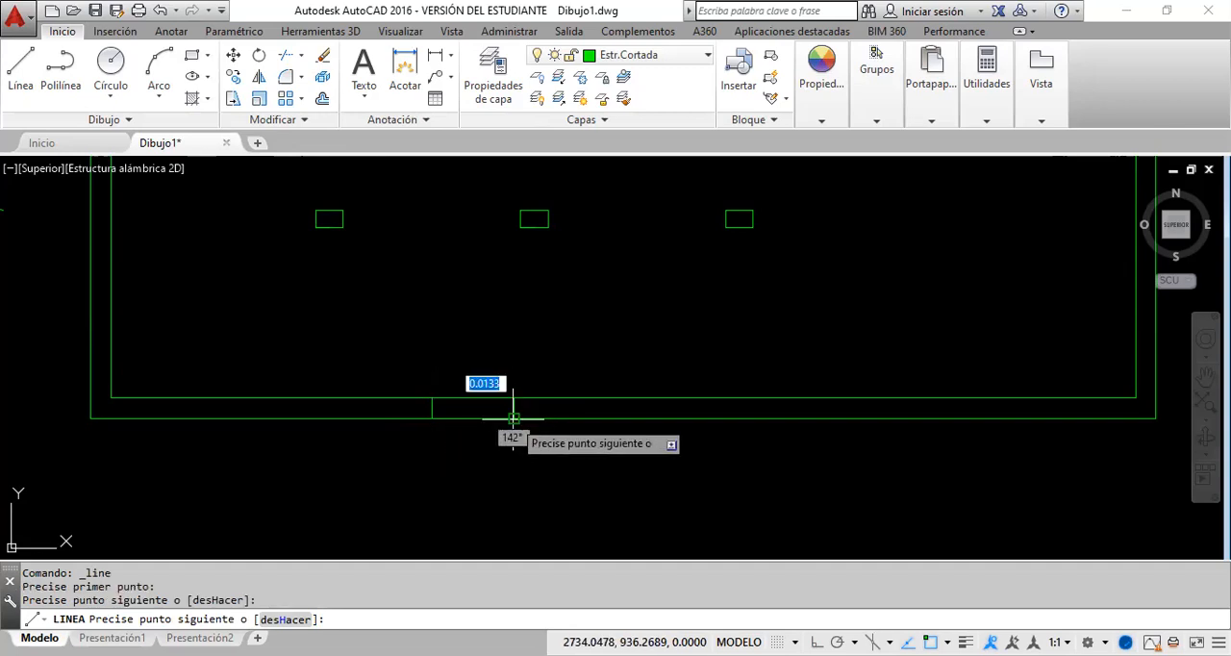
pyautogui.press('Escape')
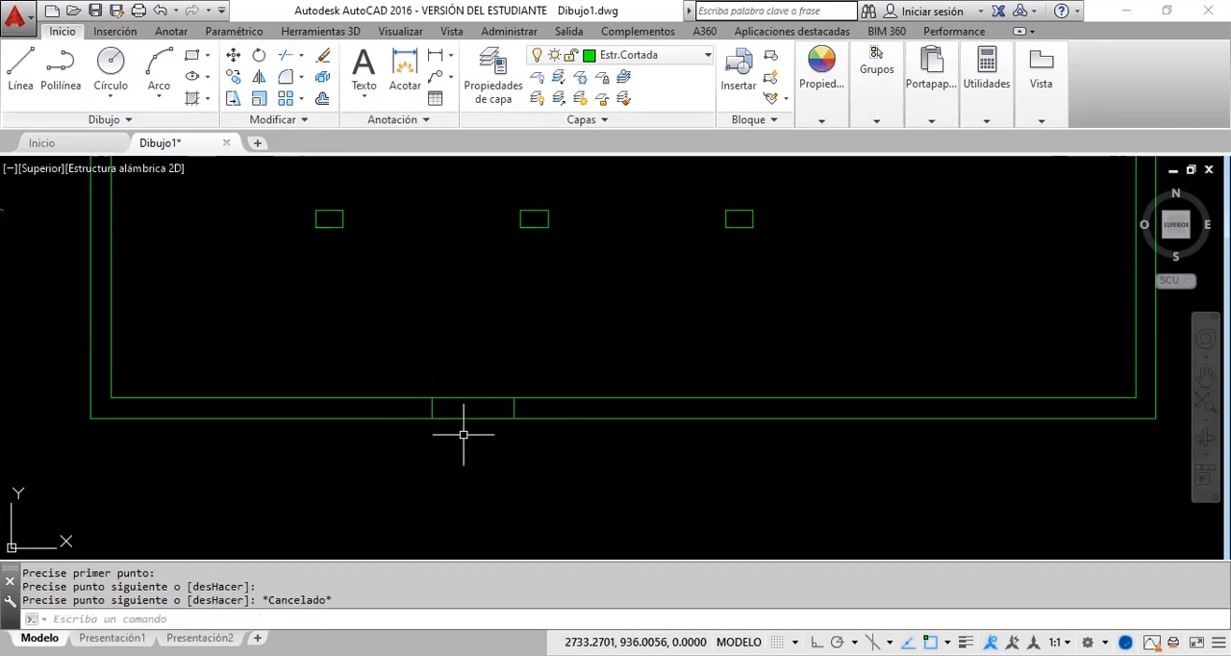
# Step: Move the two horizontal lines across the opening to the Estr. Vista layer
pyautogui.click(463, 435)
pyautogui.click(465, 392)
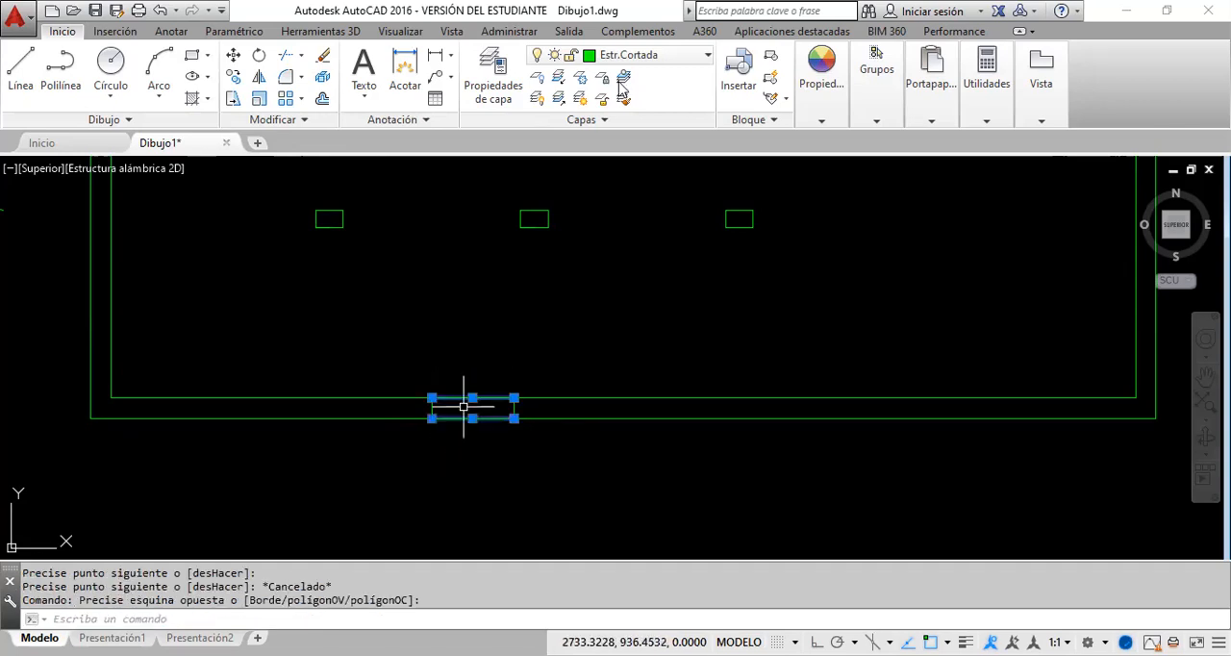
pyautogui.click(709, 60)
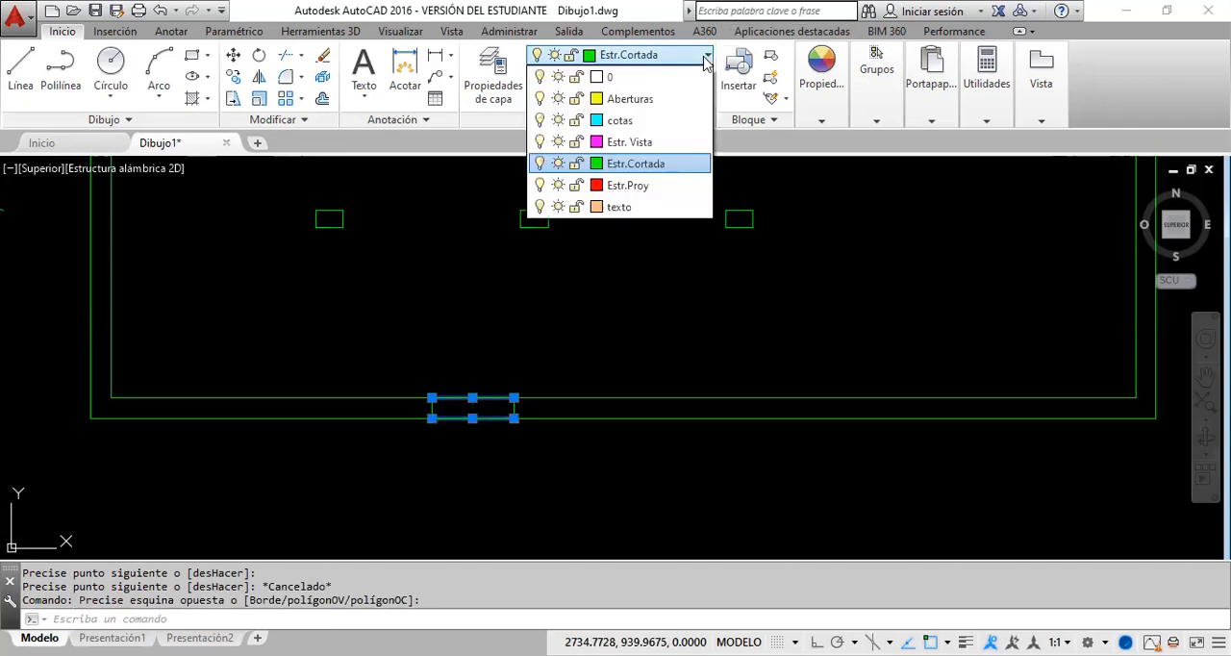
pyautogui.click(660, 144)
pyautogui.press('Escape')
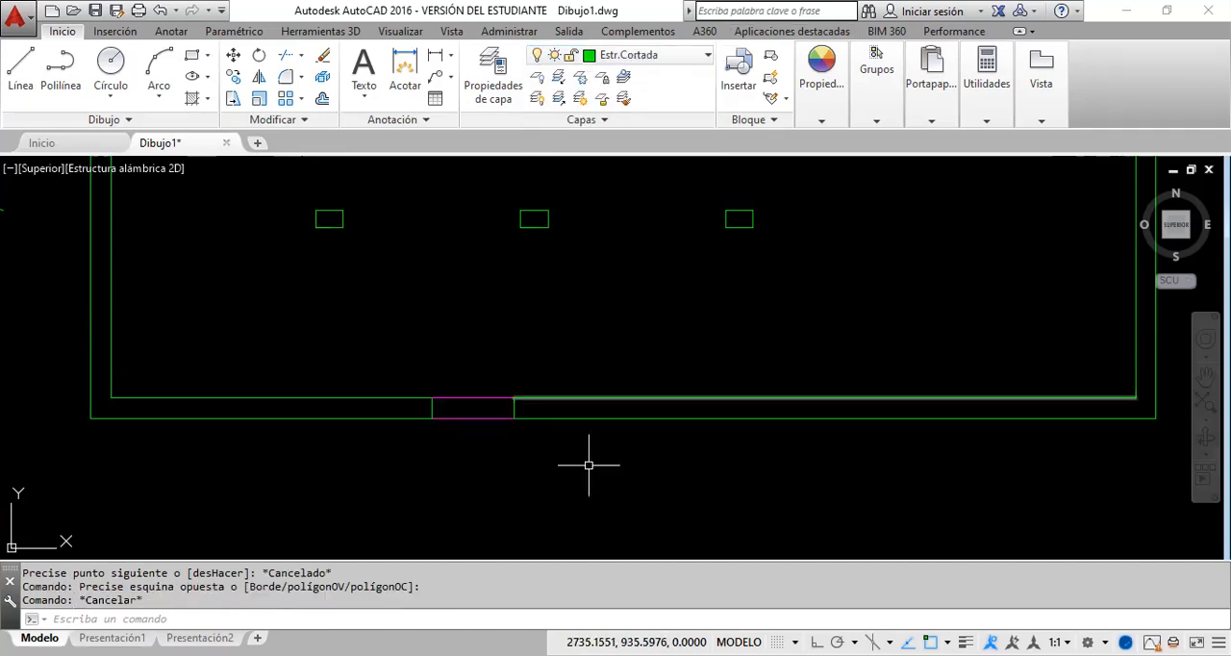
# Step: Display lineweights to compare the opening's lines with the cut wall lines, and turn the display off again
pyautogui.scroll(4, 481, 412)
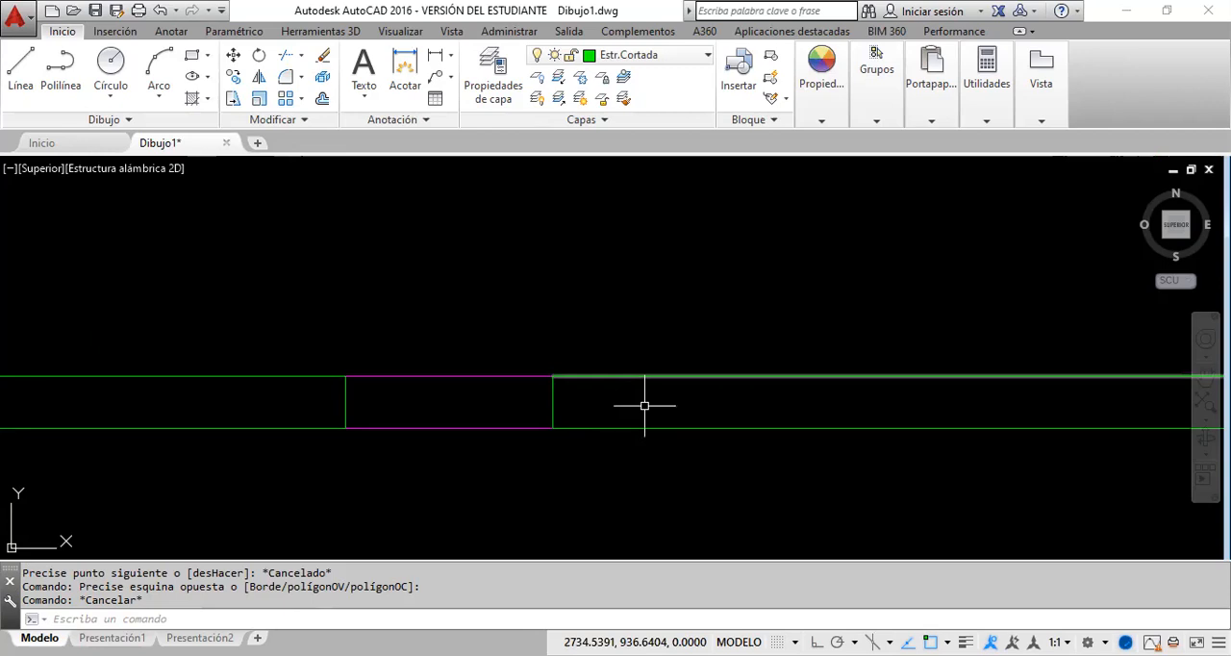
pyautogui.click(966, 642)
pyautogui.click(966, 641)
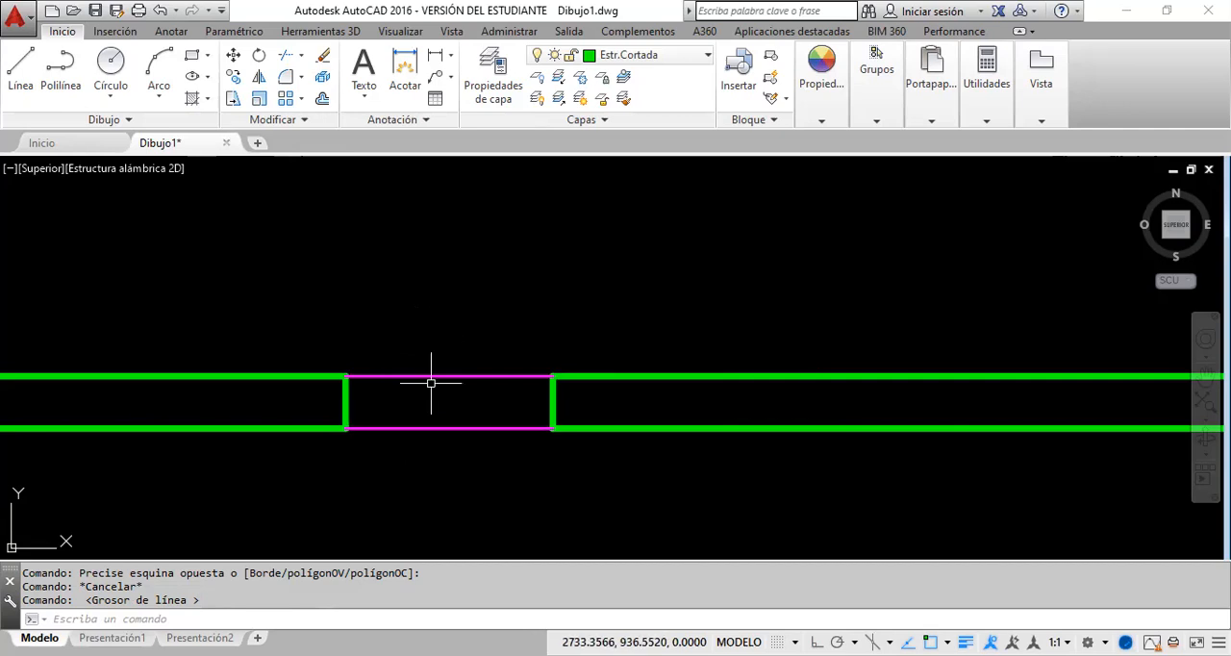
pyautogui.click(966, 642)
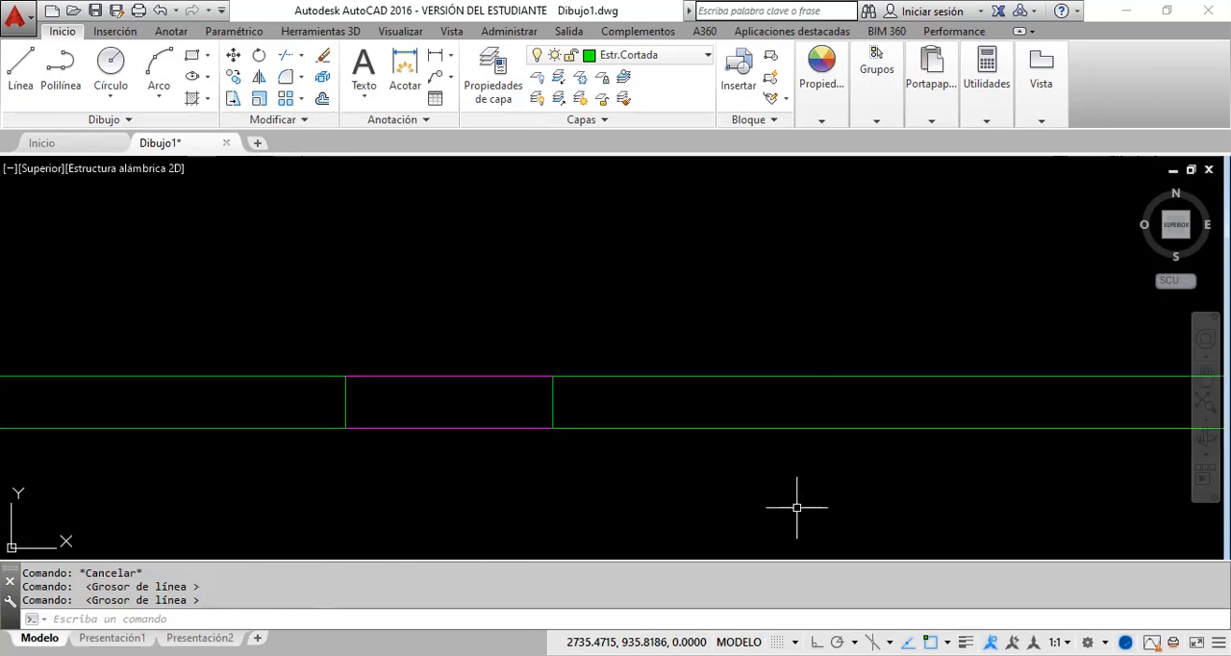
# Step: Undo the layer change, the two lines across the opening and the trim of the bottom wall
pyautogui.click(159, 19)
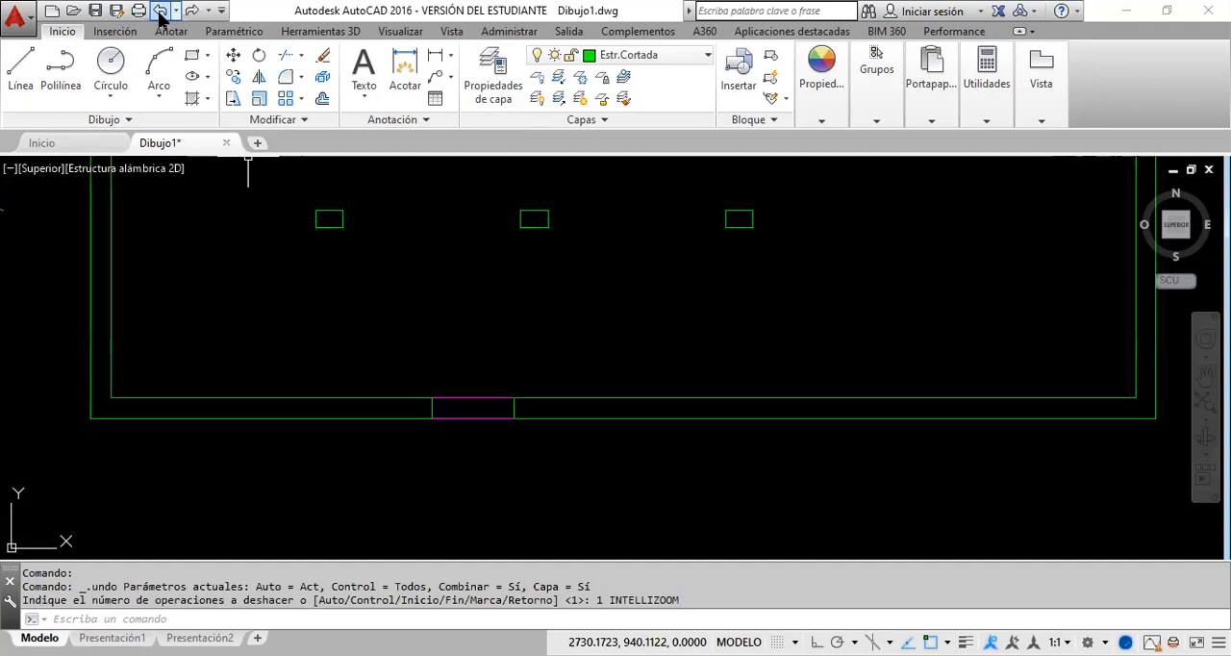
pyautogui.click(160, 18)
pyautogui.click(160, 18)
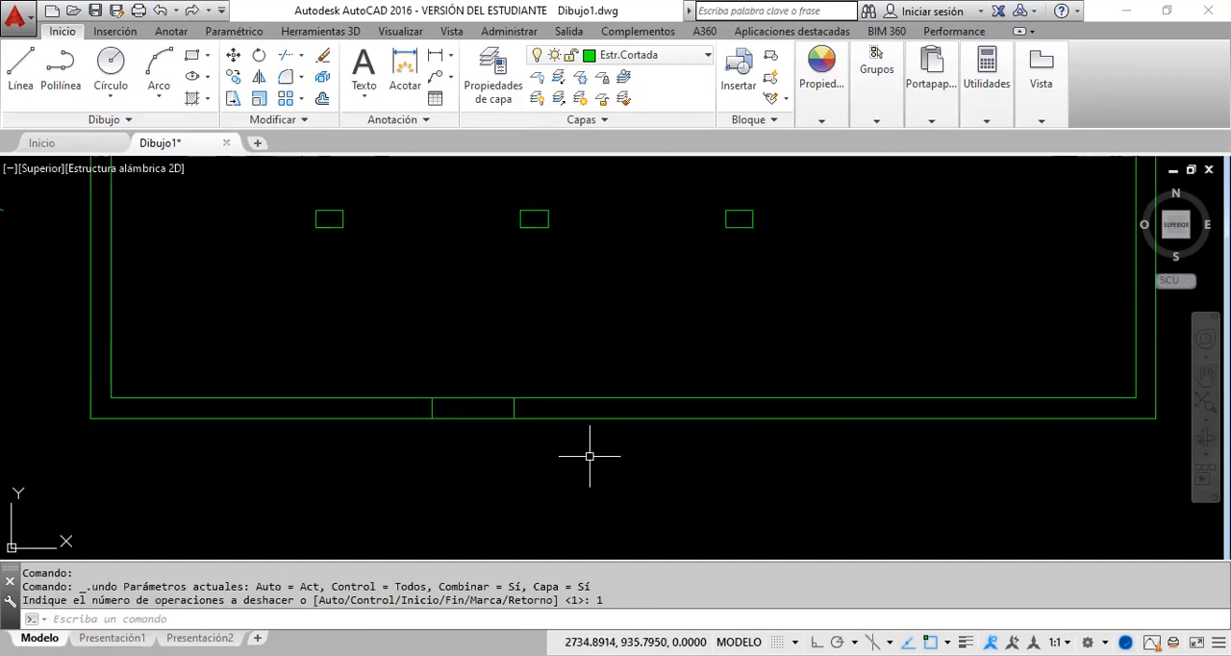
pyautogui.click(590, 416)
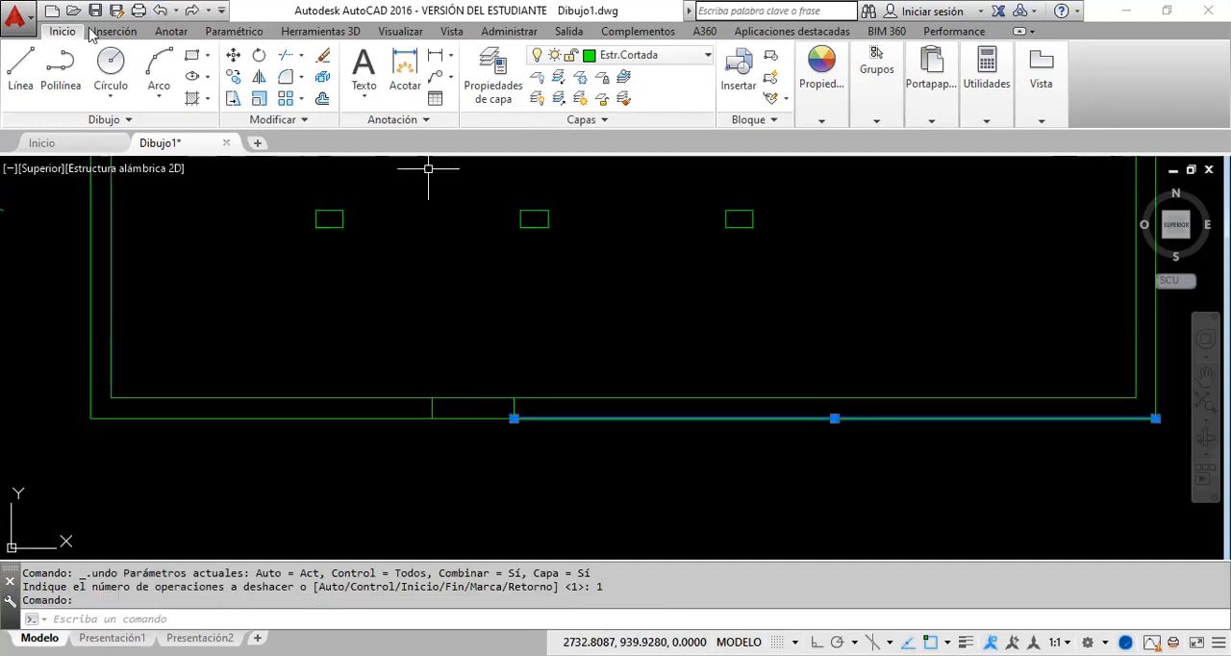
pyautogui.press('Escape')
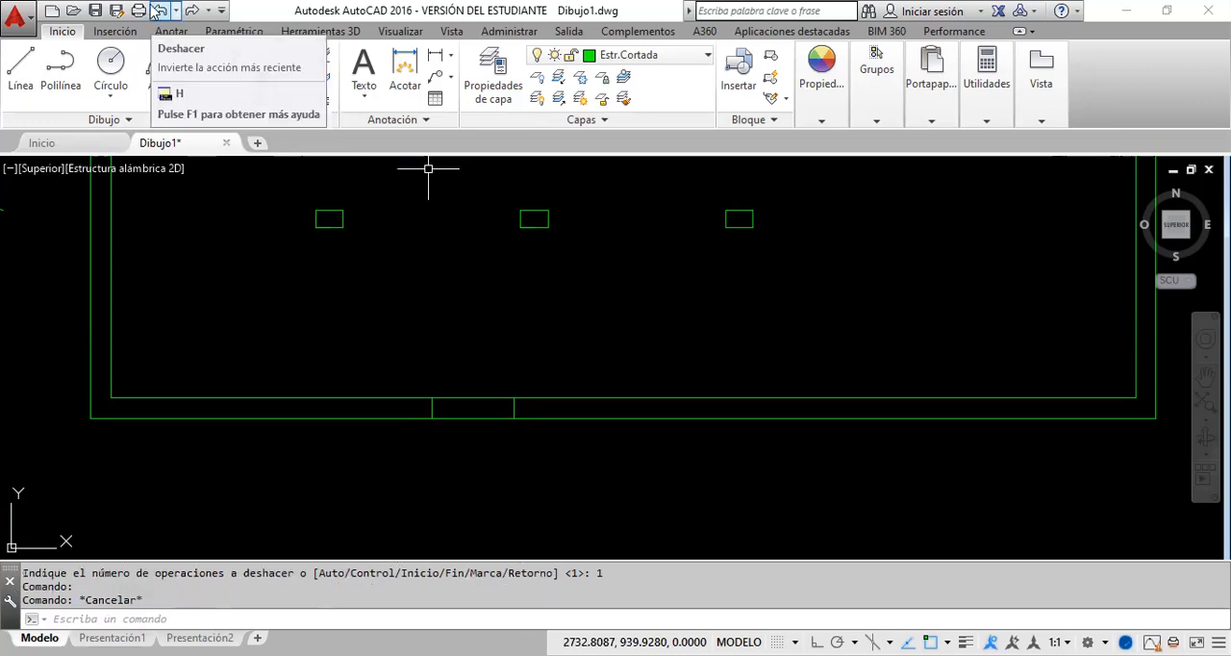
pyautogui.click(162, 16)
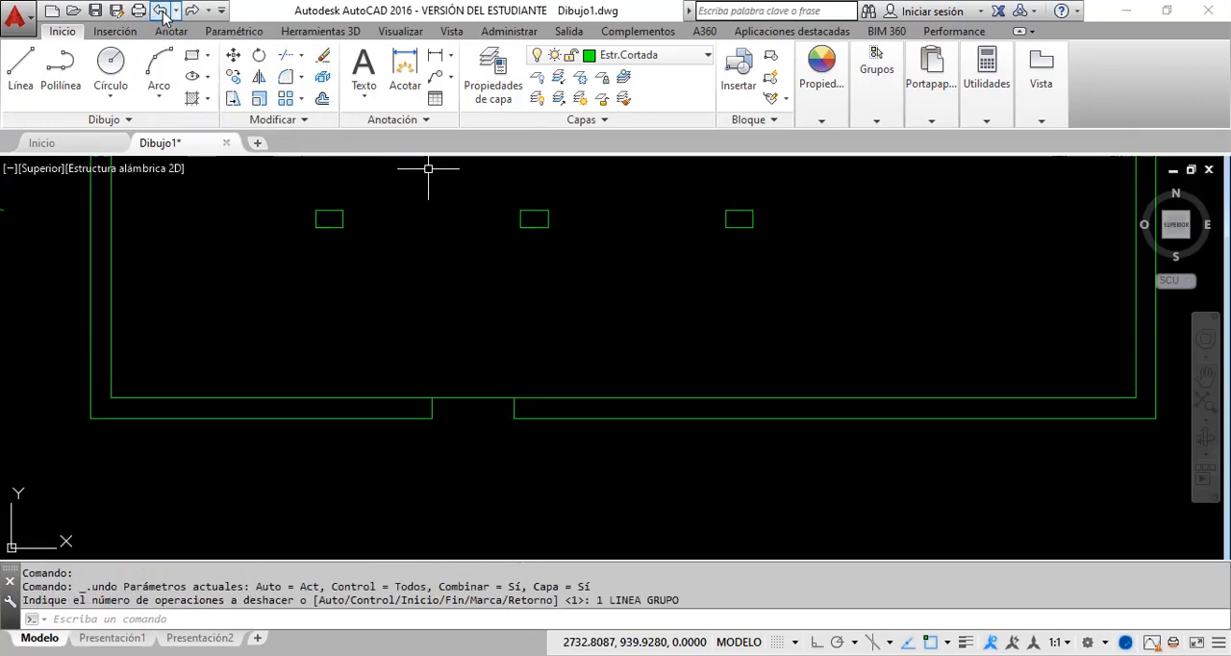
pyautogui.click(161, 14)
# Step: Break the inner line of the bottom wall at the upper endpoint of the opening's left vertical
pyautogui.click(562, 398)
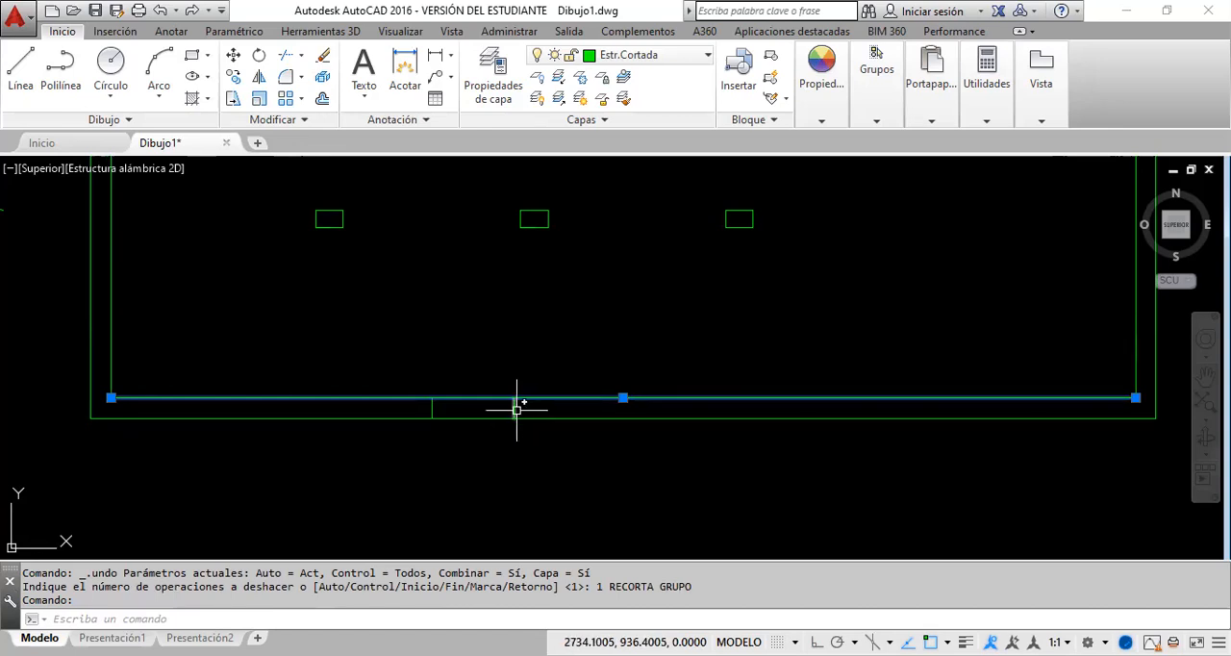
pyautogui.press('Escape')
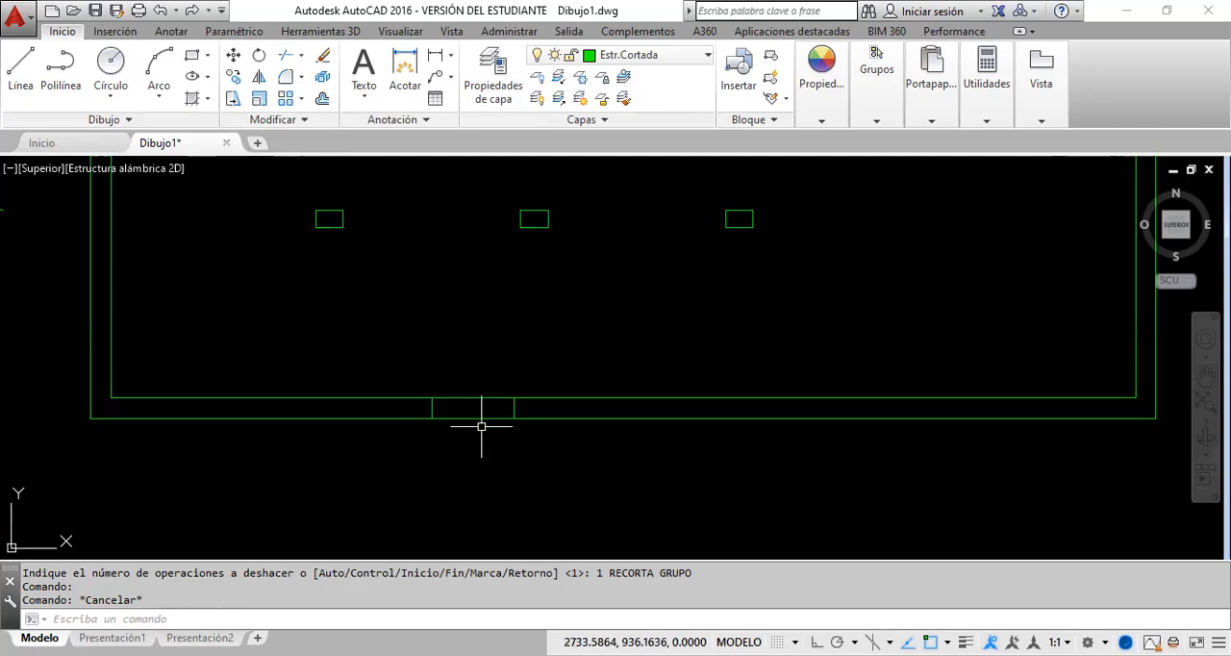
pyautogui.click(305, 121)
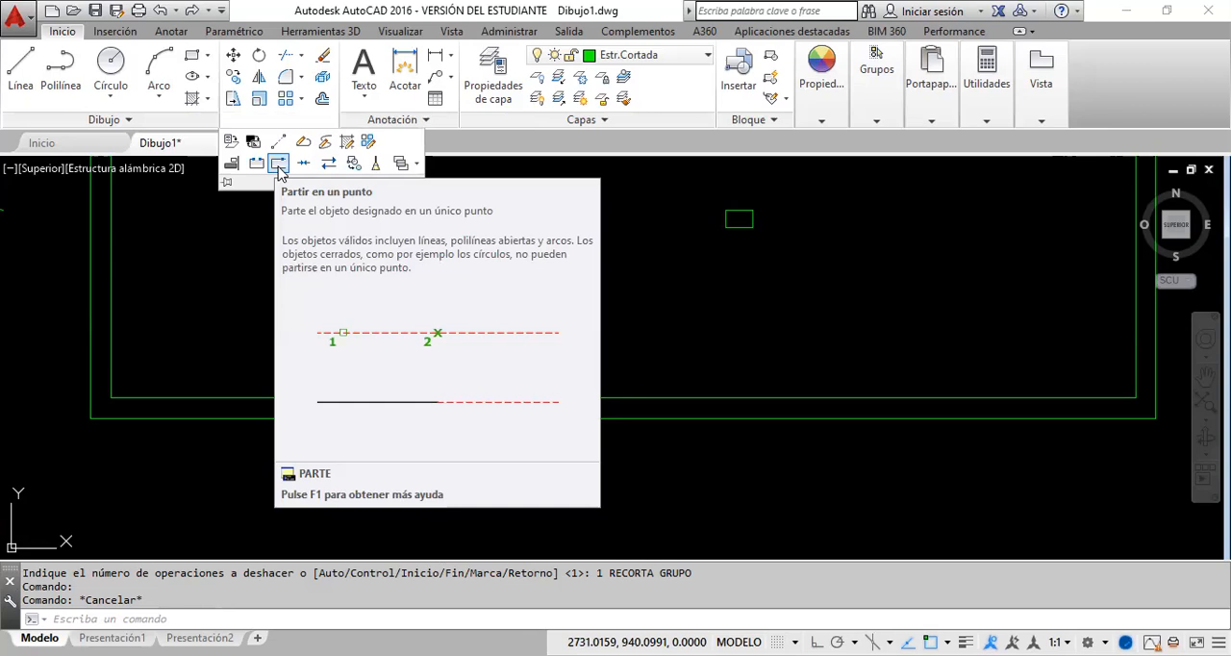
pyautogui.click(278, 163)
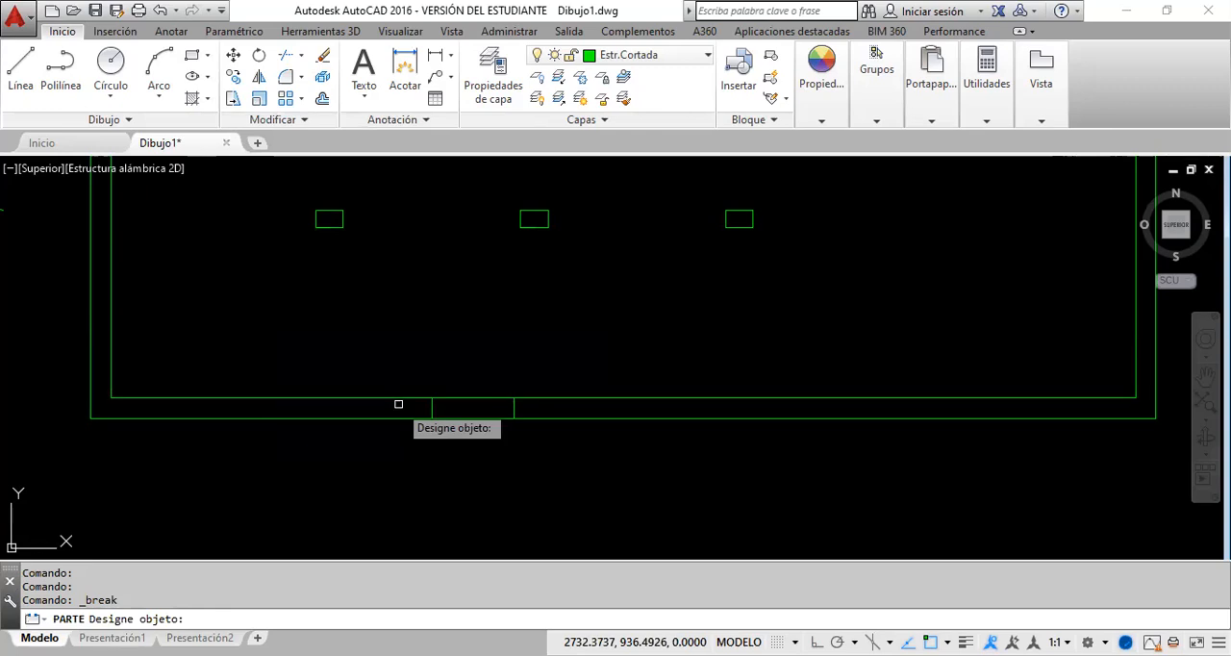
pyautogui.click(401, 397)
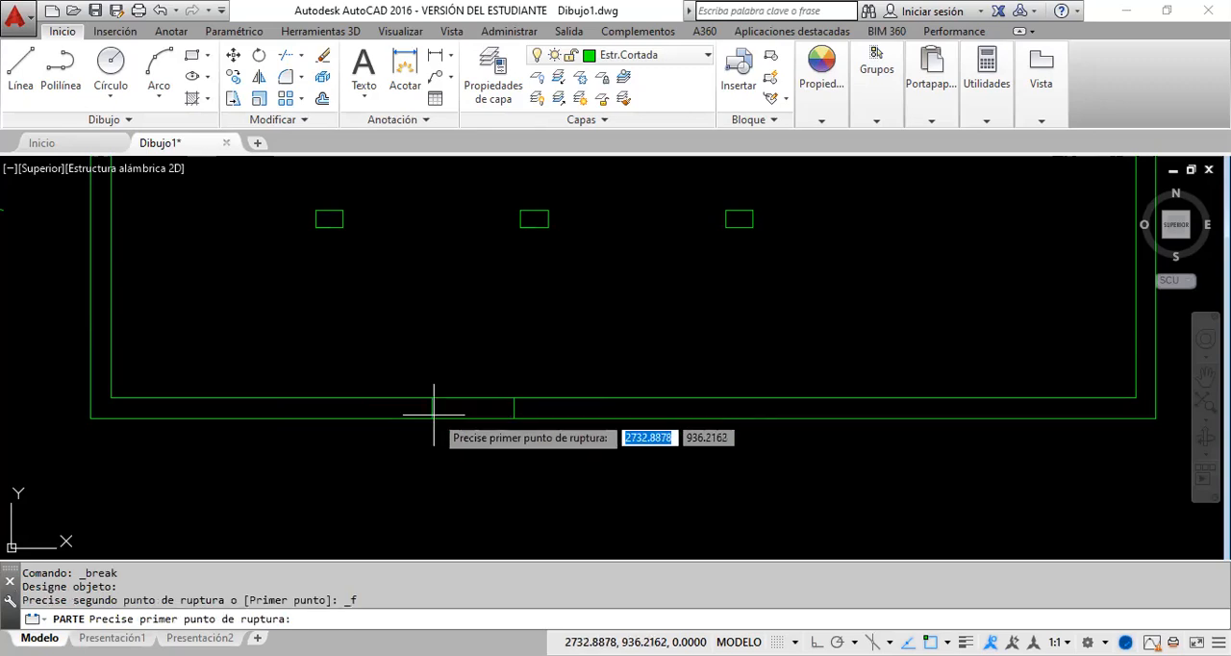
pyautogui.scroll(4, 423, 399)
pyautogui.scroll(2, 414, 385)
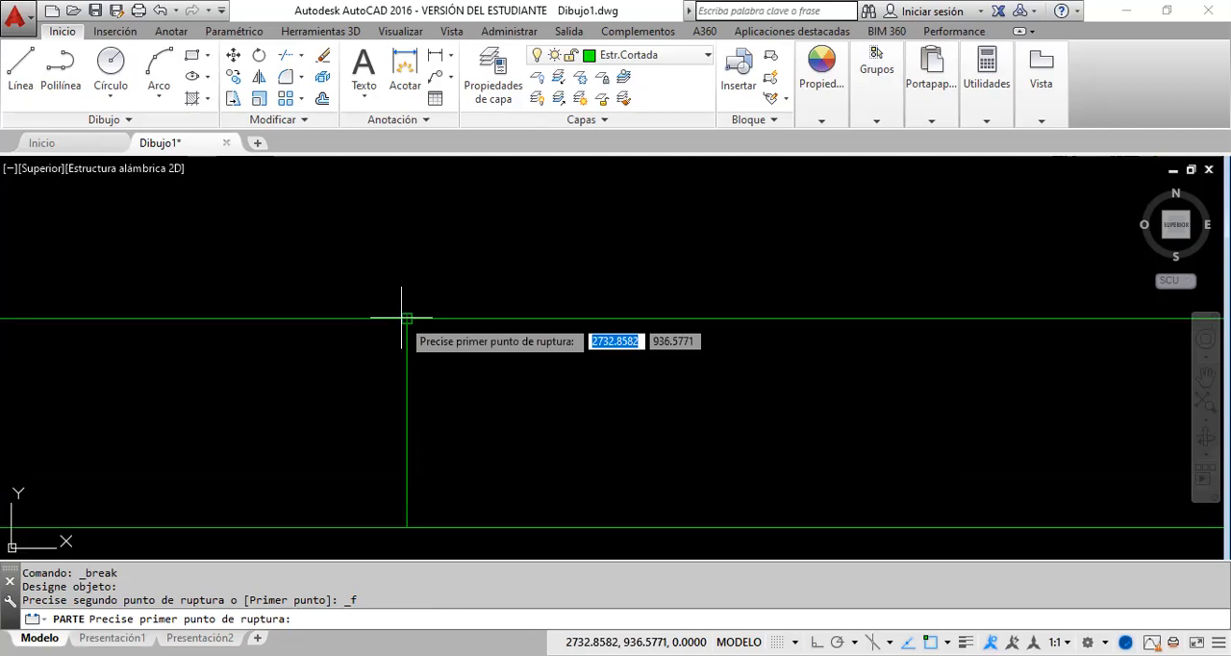
pyautogui.click(402, 317)
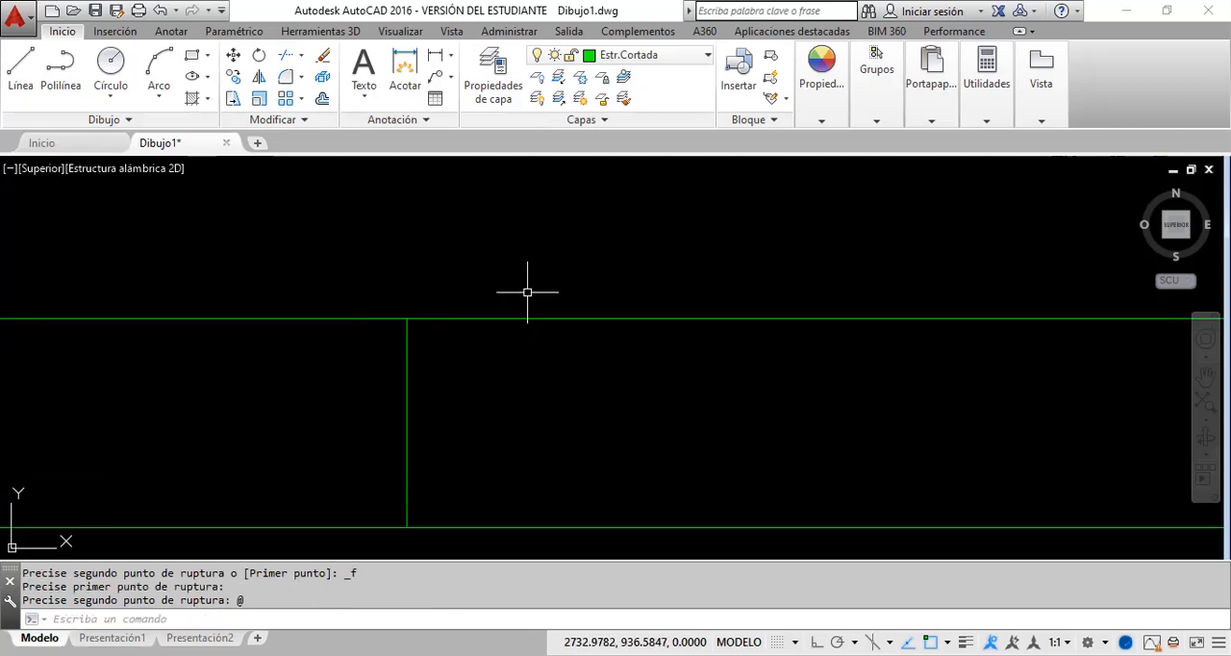
# Step: Select the two pieces of the inner bottom wall line in turn to check the break, and clear the selection
pyautogui.scroll(-3, 527, 292)
pyautogui.click(556, 289)
pyautogui.click(548, 301)
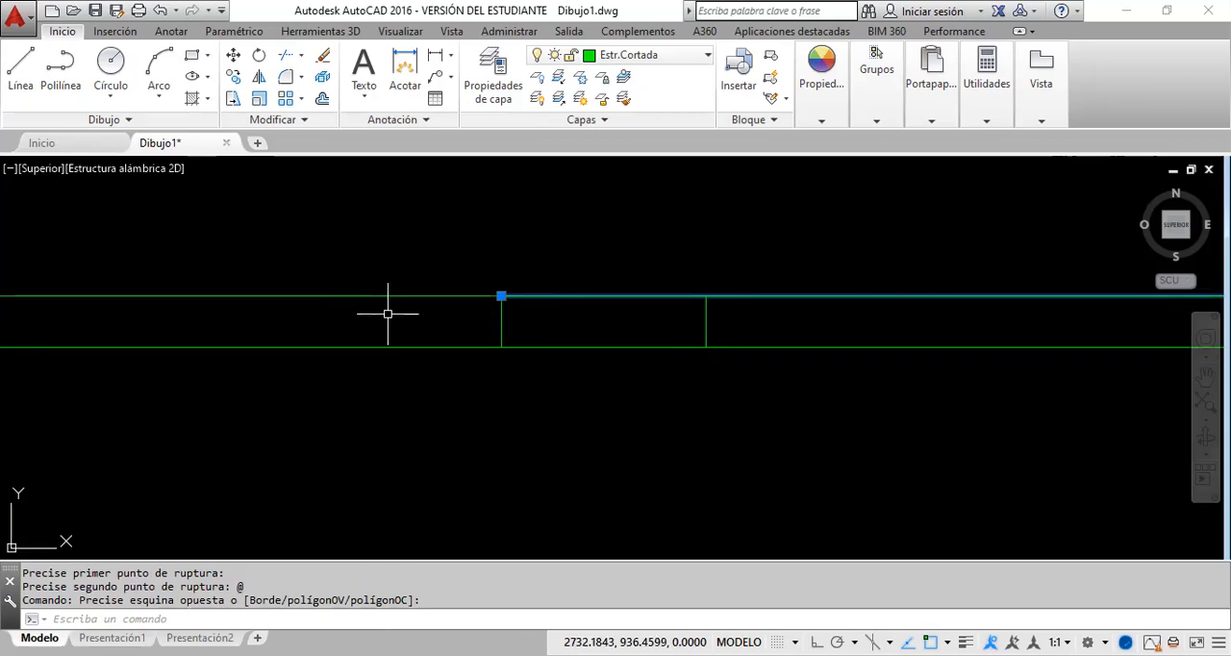
pyautogui.scroll(-4, 276, 335)
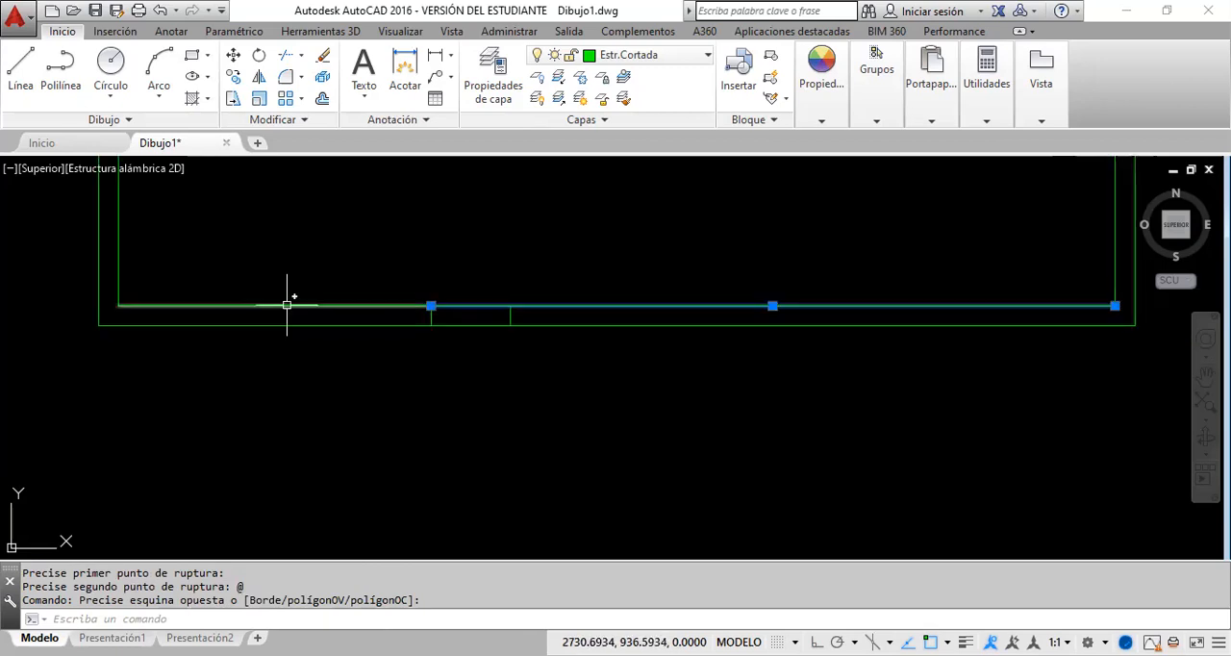
pyautogui.click(286, 305)
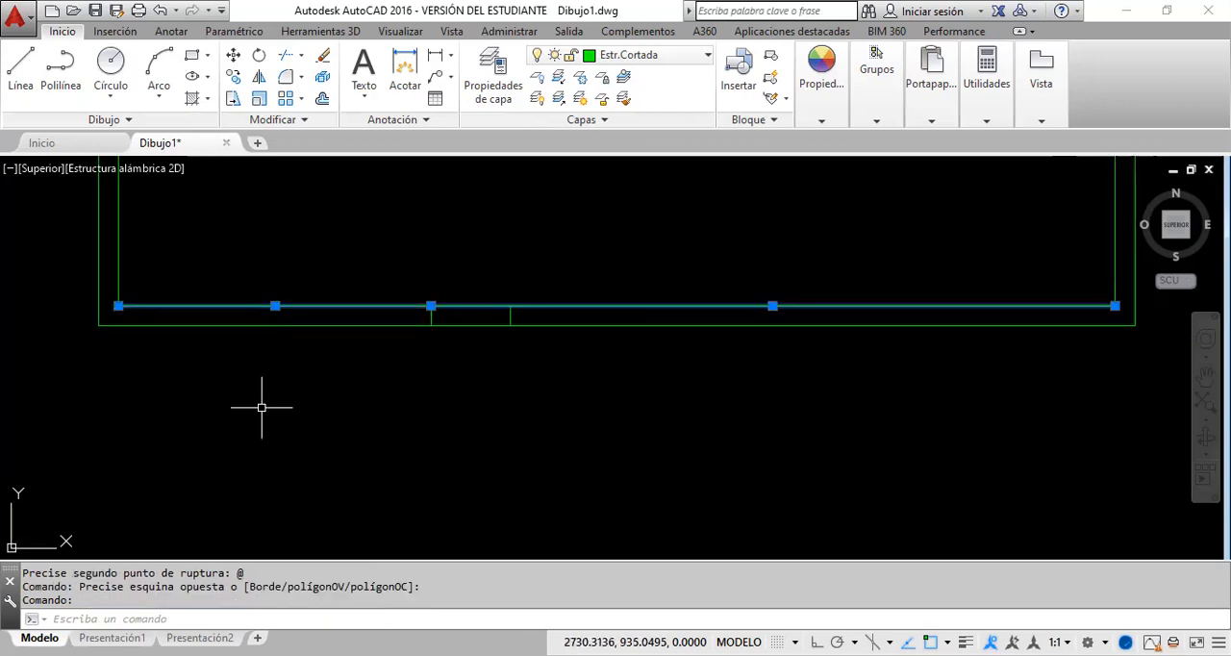
pyautogui.press('Escape')
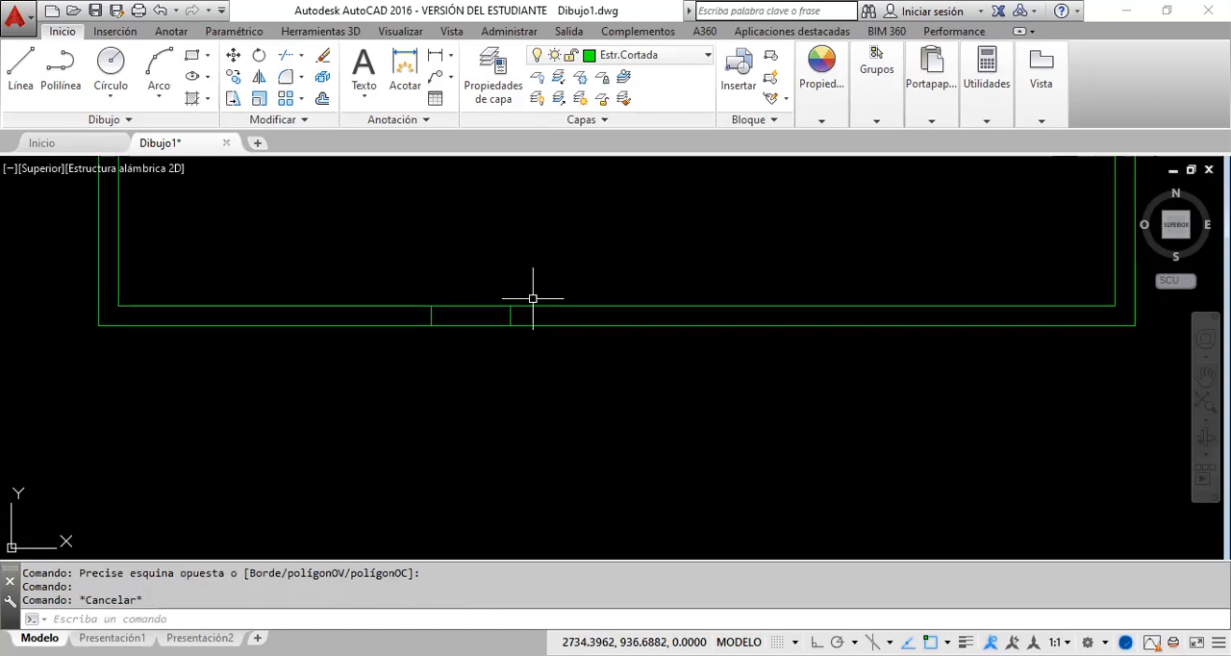
# Step: Try stretching the right-hand piece's start point to the opening's right vertical, and undo the stretch
pyautogui.click(493, 303)
pyautogui.click(428, 312)
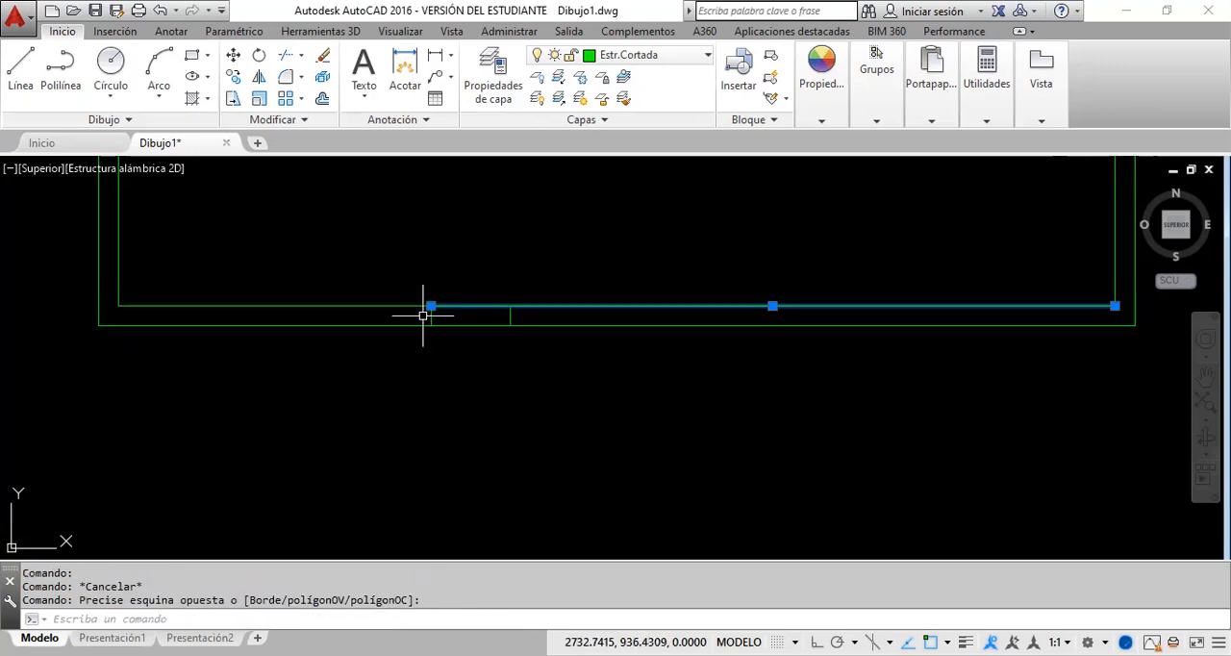
pyautogui.click(431, 306)
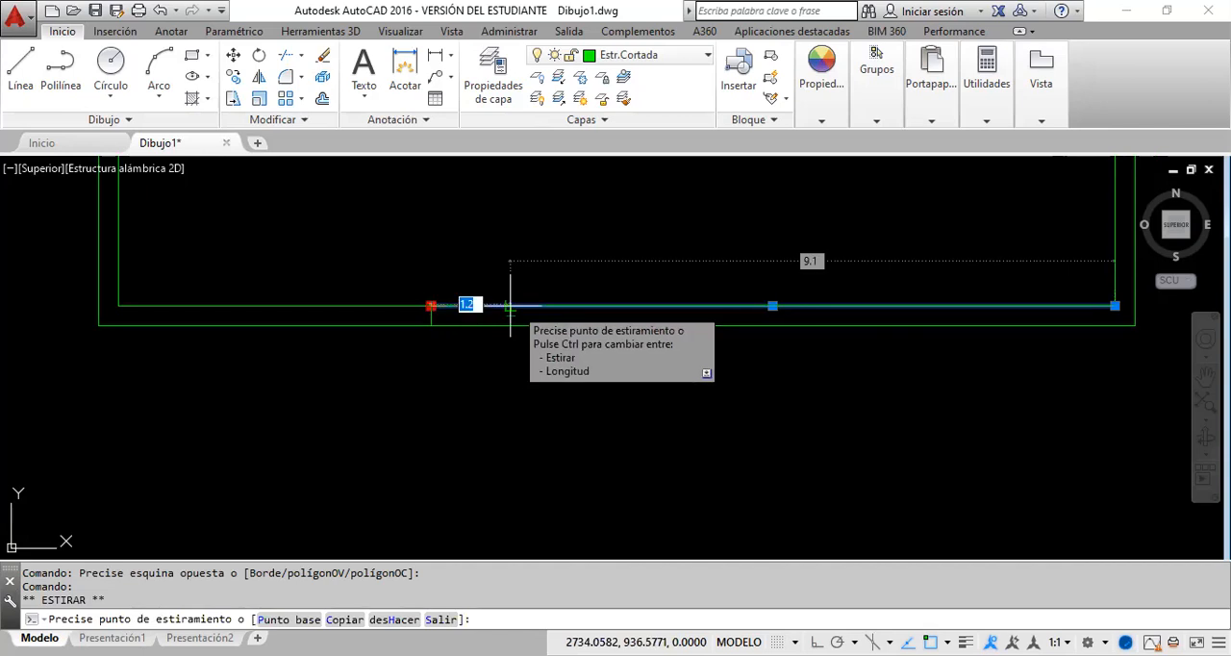
pyautogui.click(509, 306)
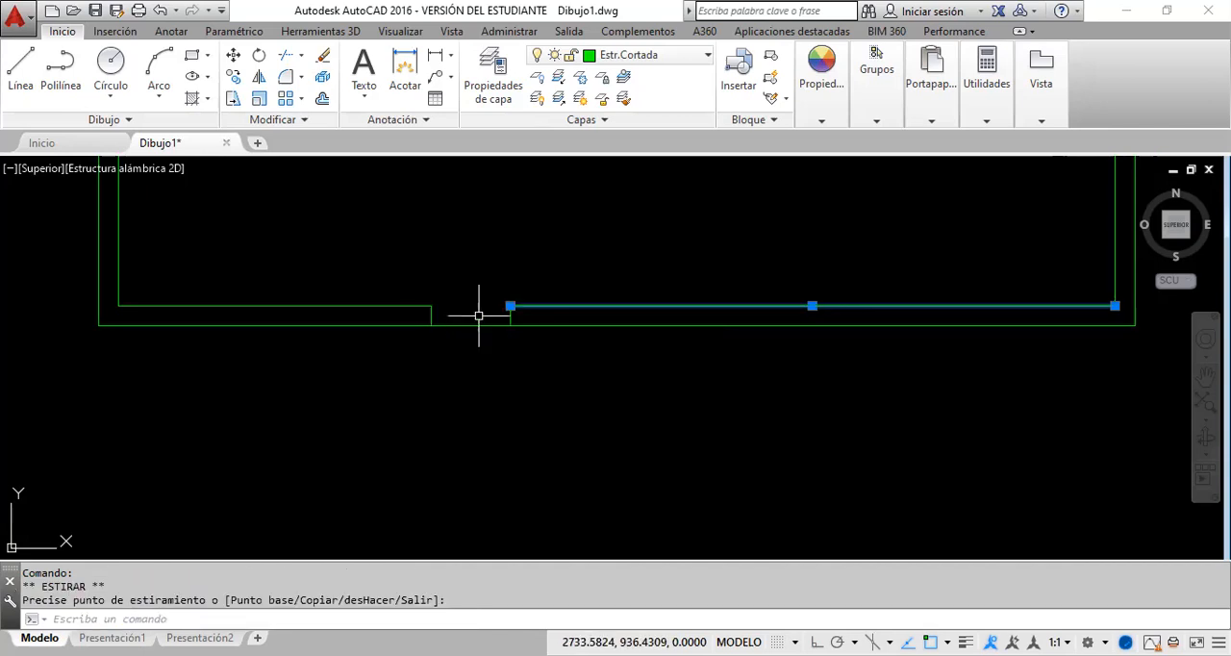
pyautogui.press('Escape')
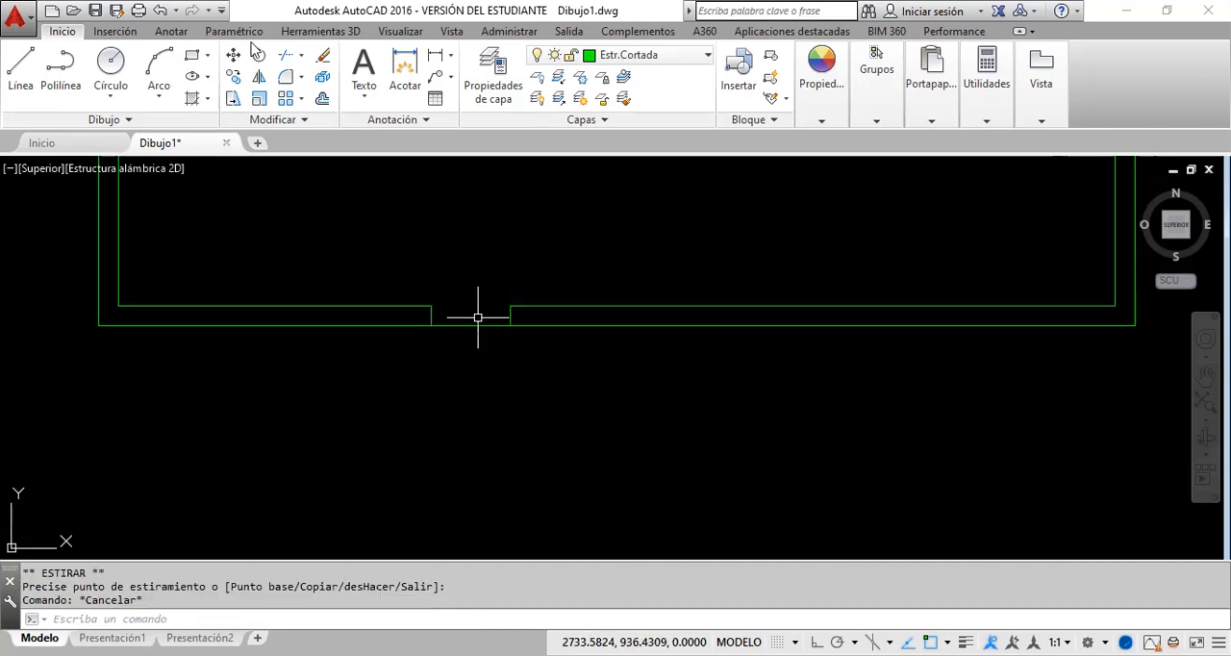
pyautogui.click(163, 13)
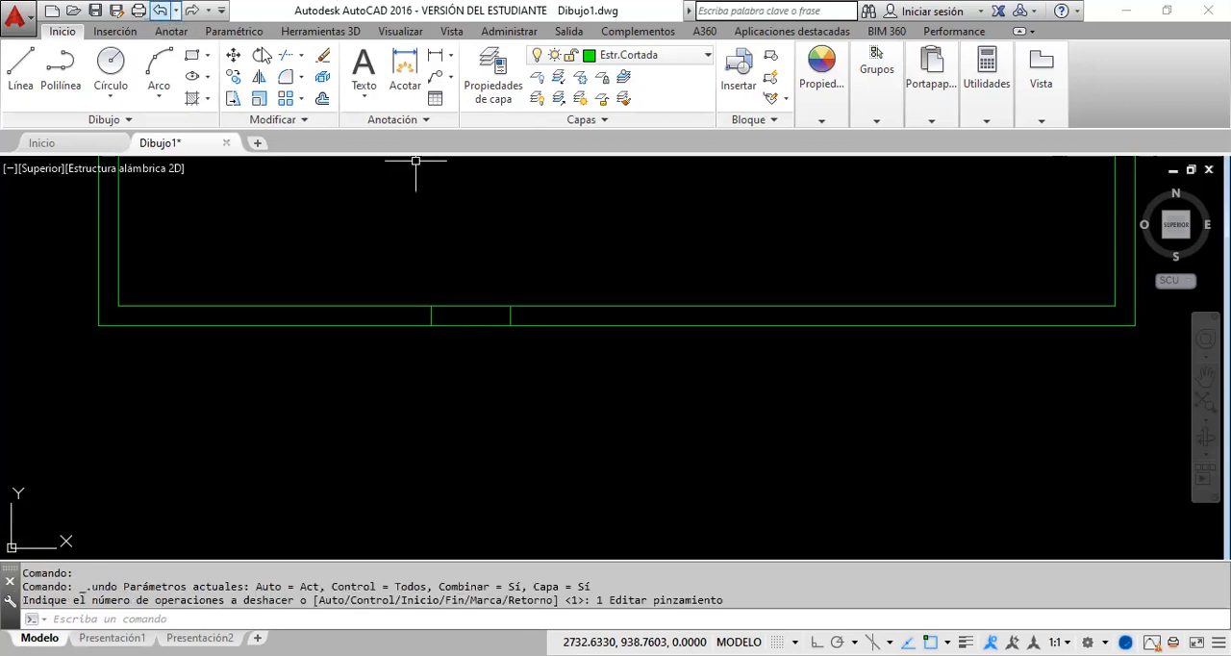
# Step: Break the right-hand piece of the inner bottom wall line at the upper endpoint of the opening's right vertical
pyautogui.click(304, 119)
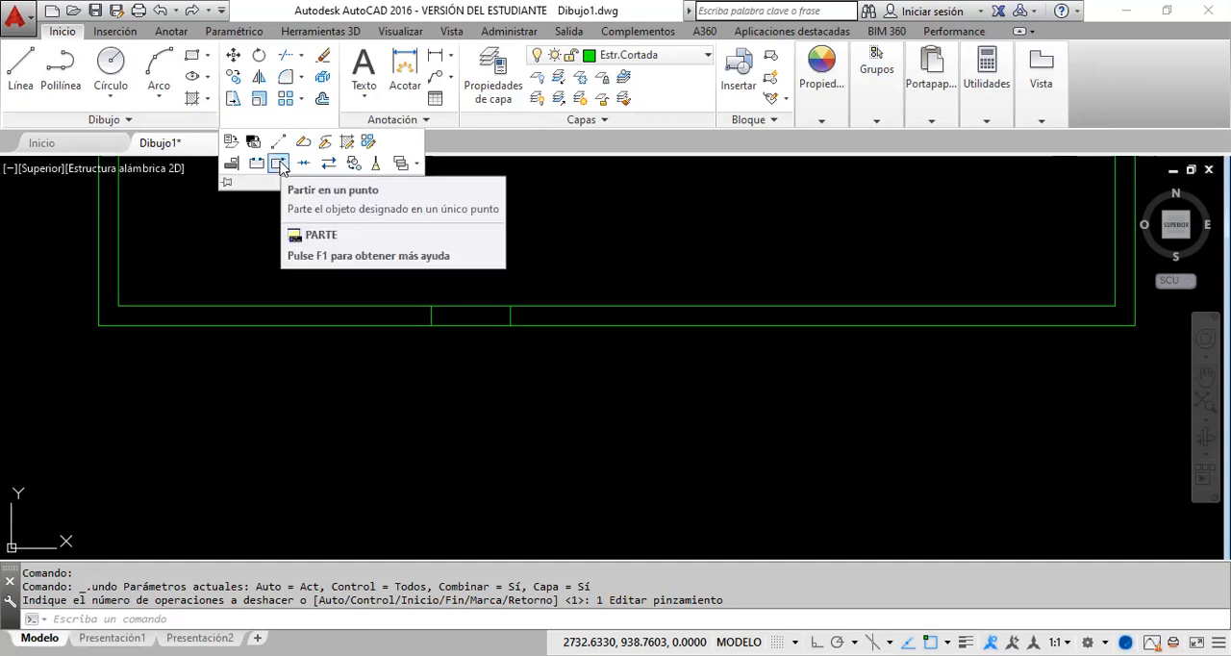
pyautogui.click(281, 163)
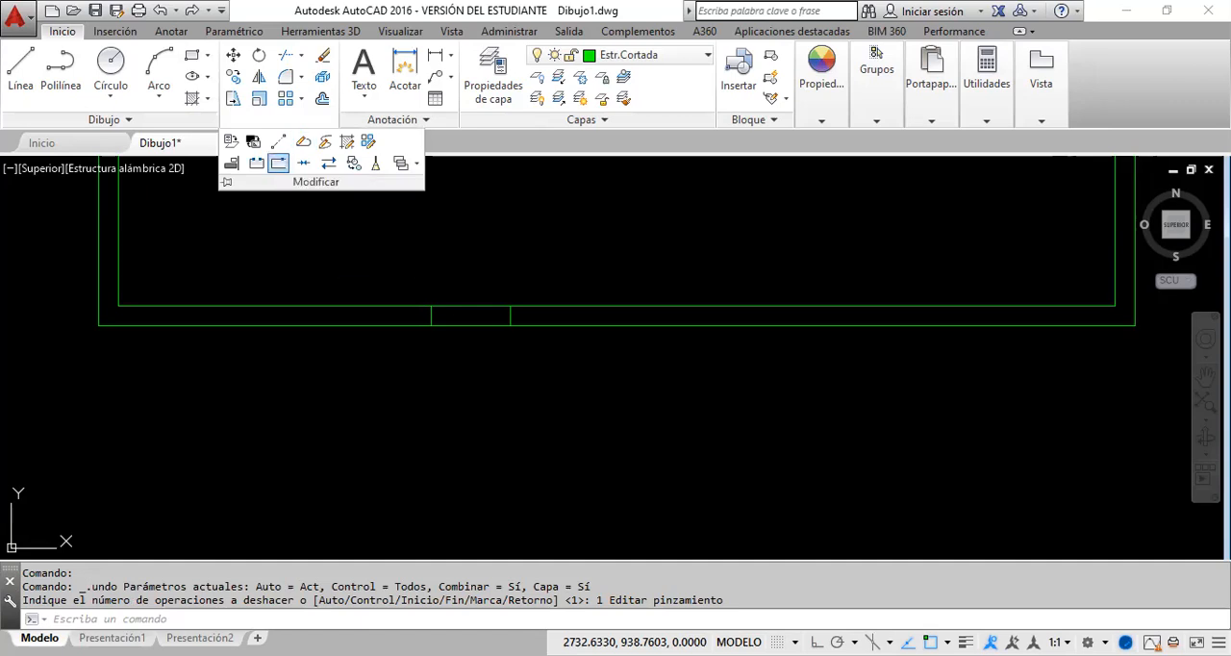
pyautogui.click(553, 308)
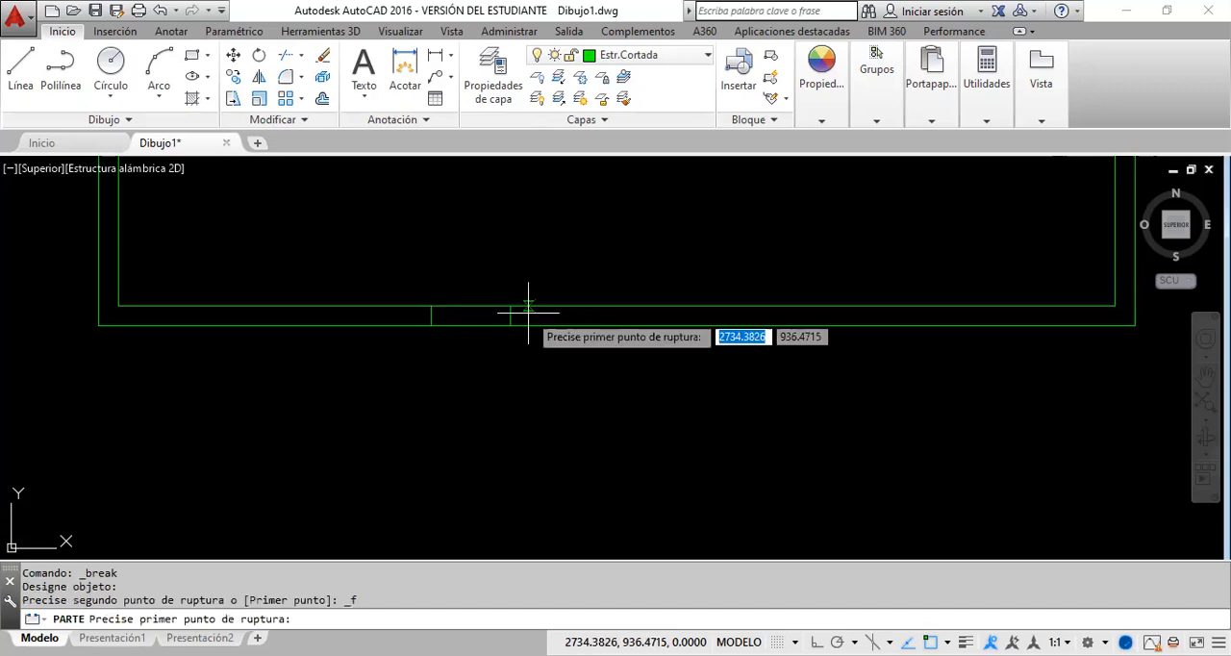
pyautogui.scroll(4, 510, 308)
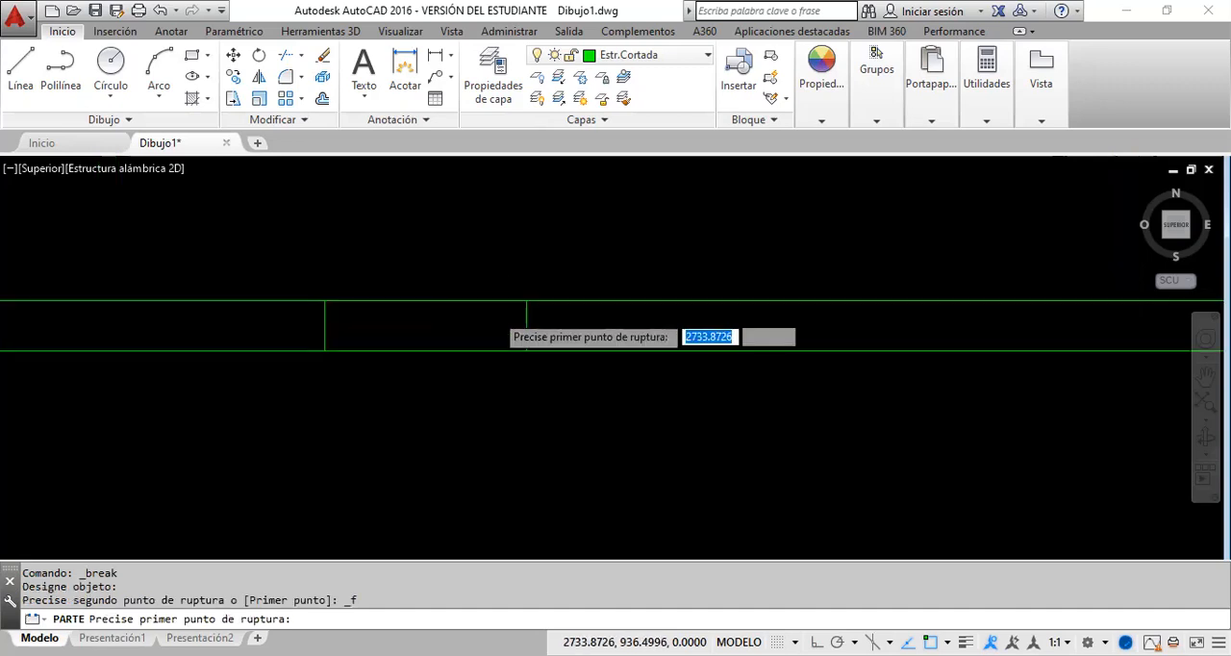
pyautogui.scroll(4, 568, 274)
pyautogui.click(568, 274)
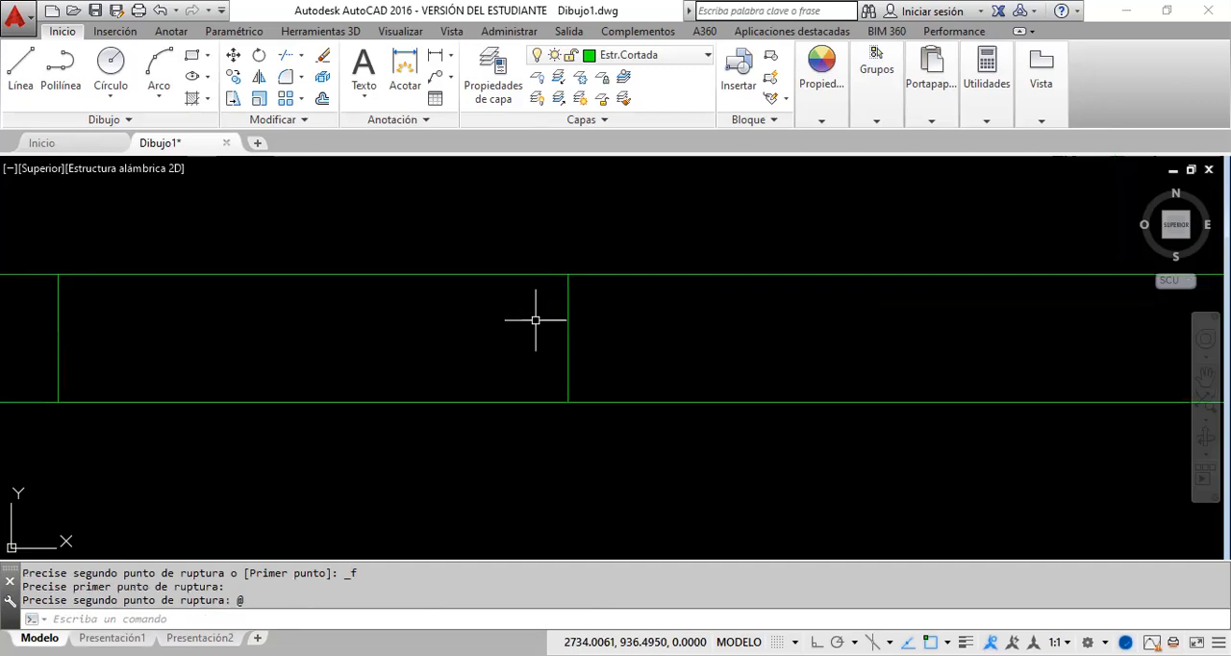
# Step: Move the inner wall segment spanning the opening to the Estr. Vista layer
pyautogui.scroll(-4, 403, 297)
pyautogui.scroll(-2, 403, 298)
pyautogui.click(403, 297)
pyautogui.click(376, 272)
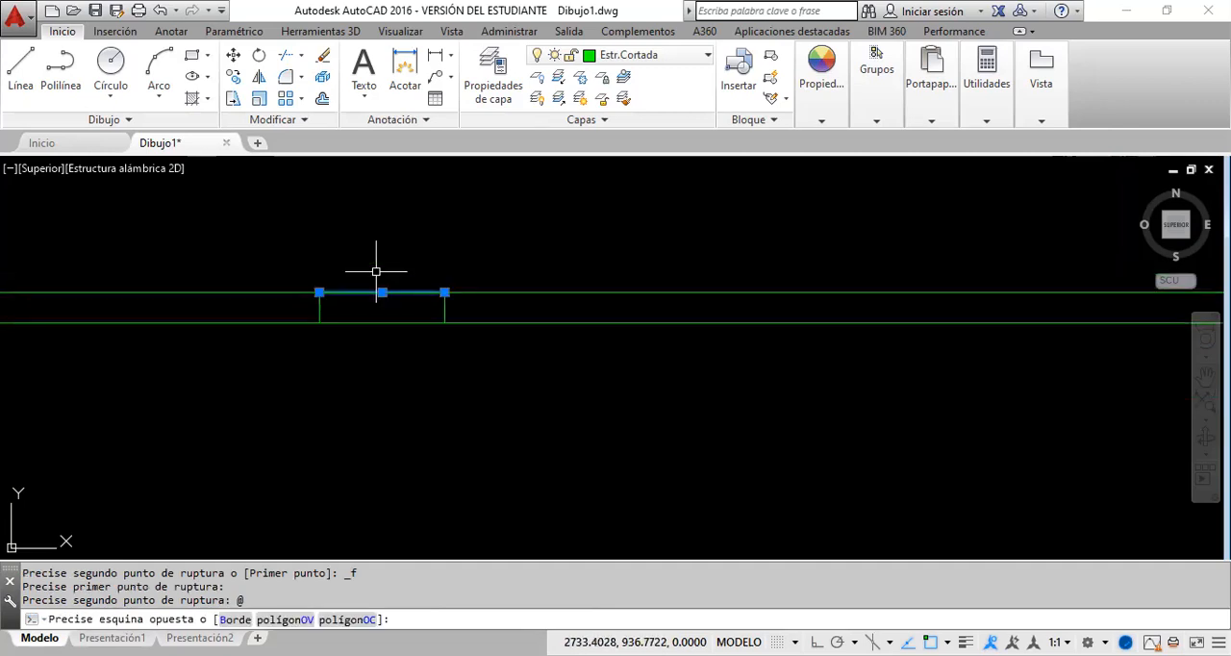
pyautogui.click(708, 56)
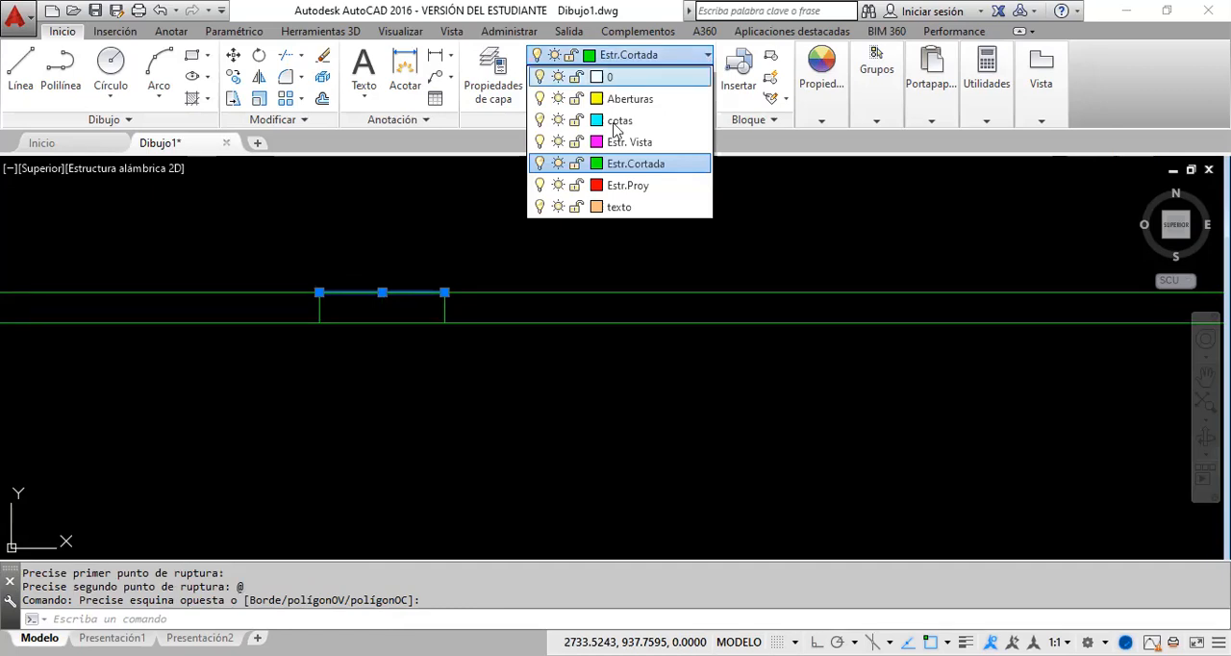
pyautogui.click(616, 142)
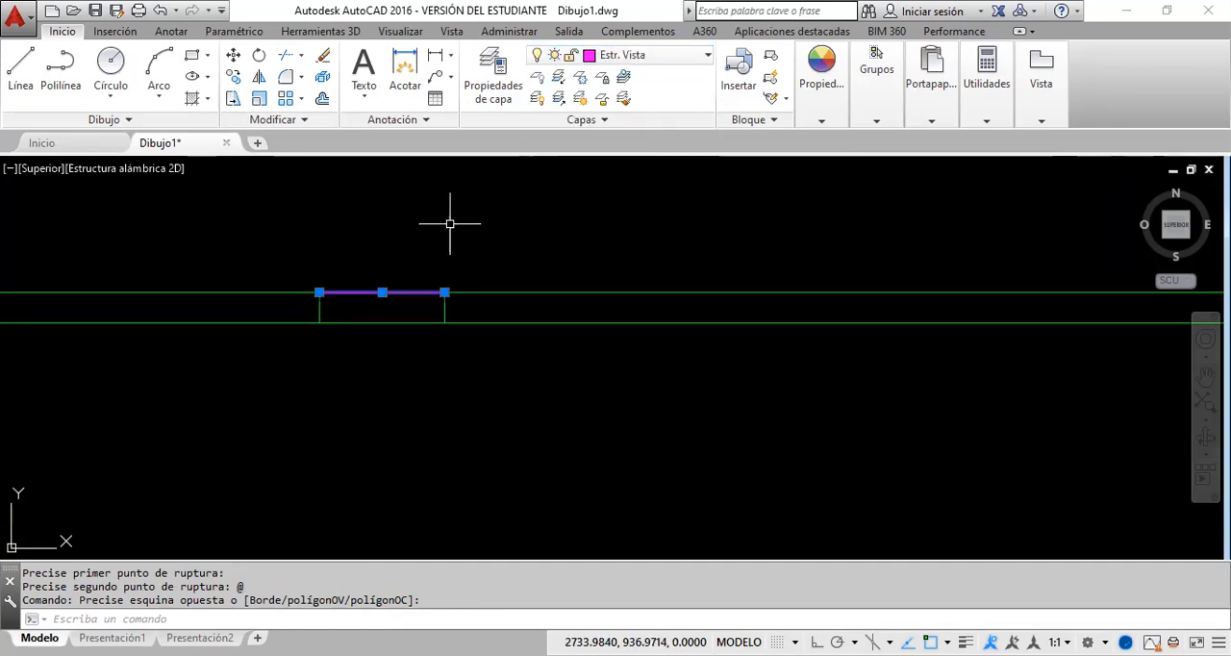
pyautogui.press('Escape')
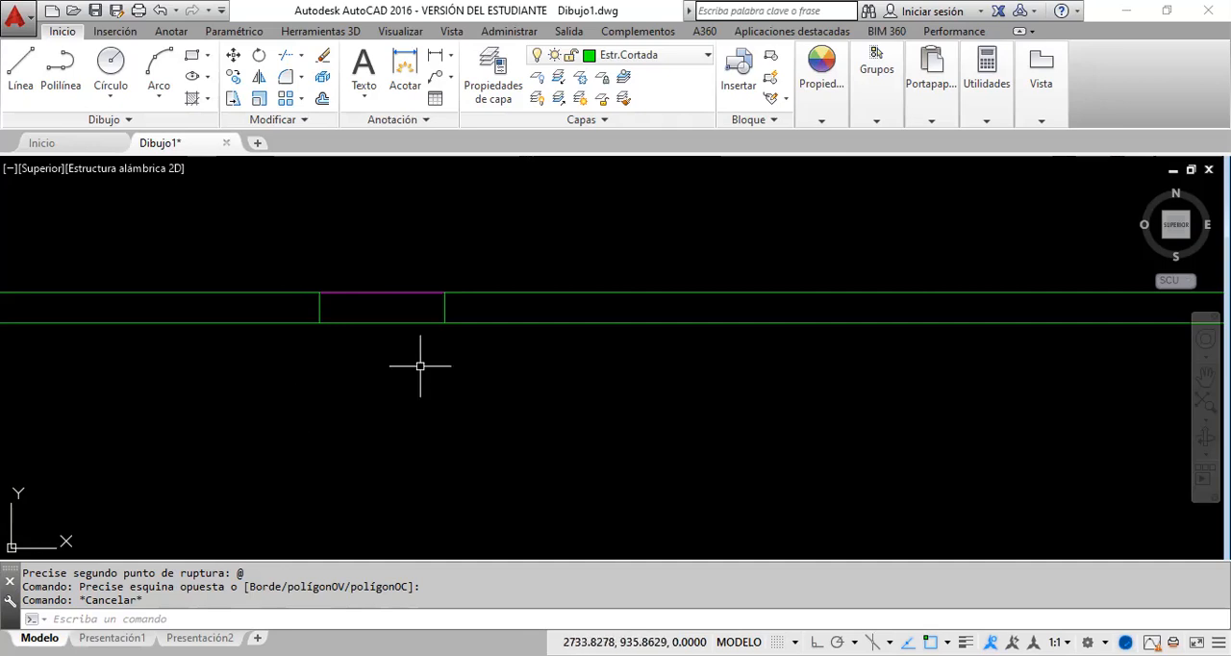
# Step: Delete the inner and outer vertical lines of the right wall
pyautogui.scroll(-4, 396, 361)
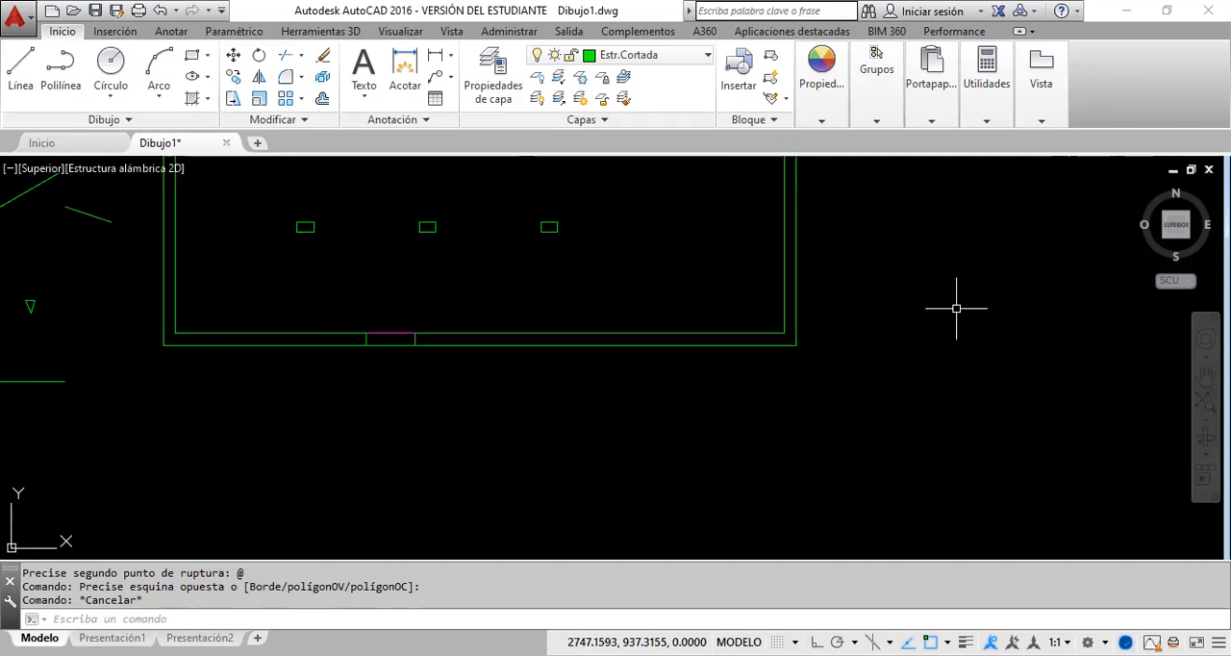
pyautogui.moveTo(924, 338); pyautogui.dragTo(925, 338, button='middle')
pyautogui.moveTo(345, 253); pyautogui.dragTo(481, 340)
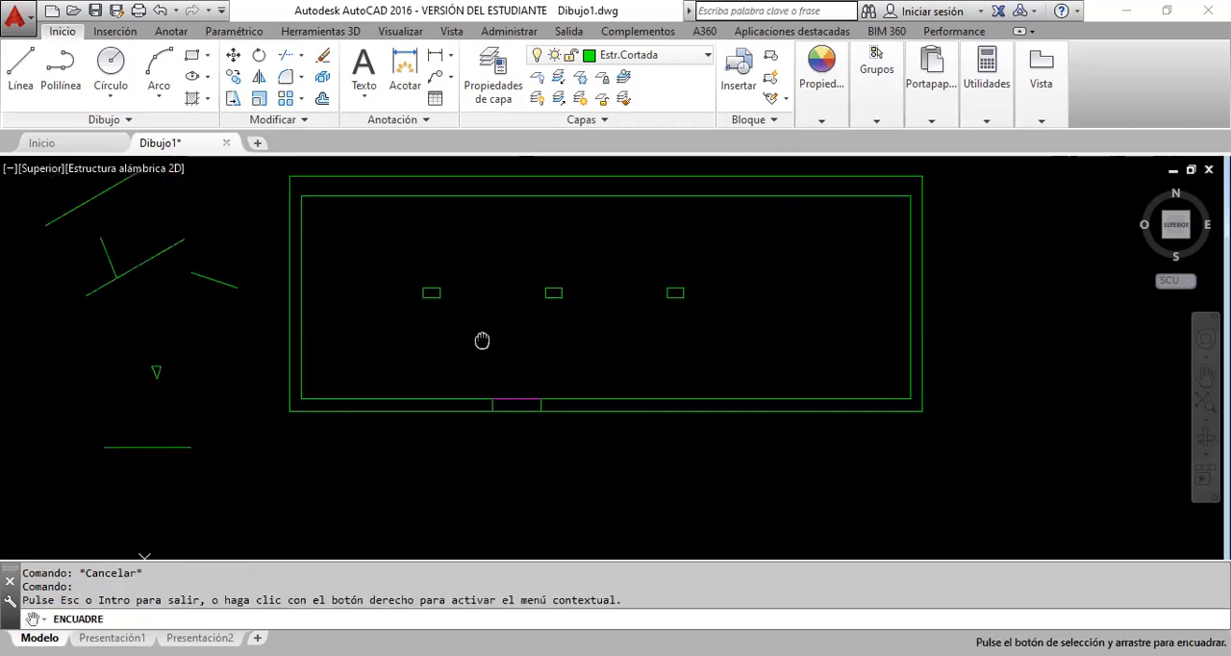
pyautogui.rightClick(490, 306)
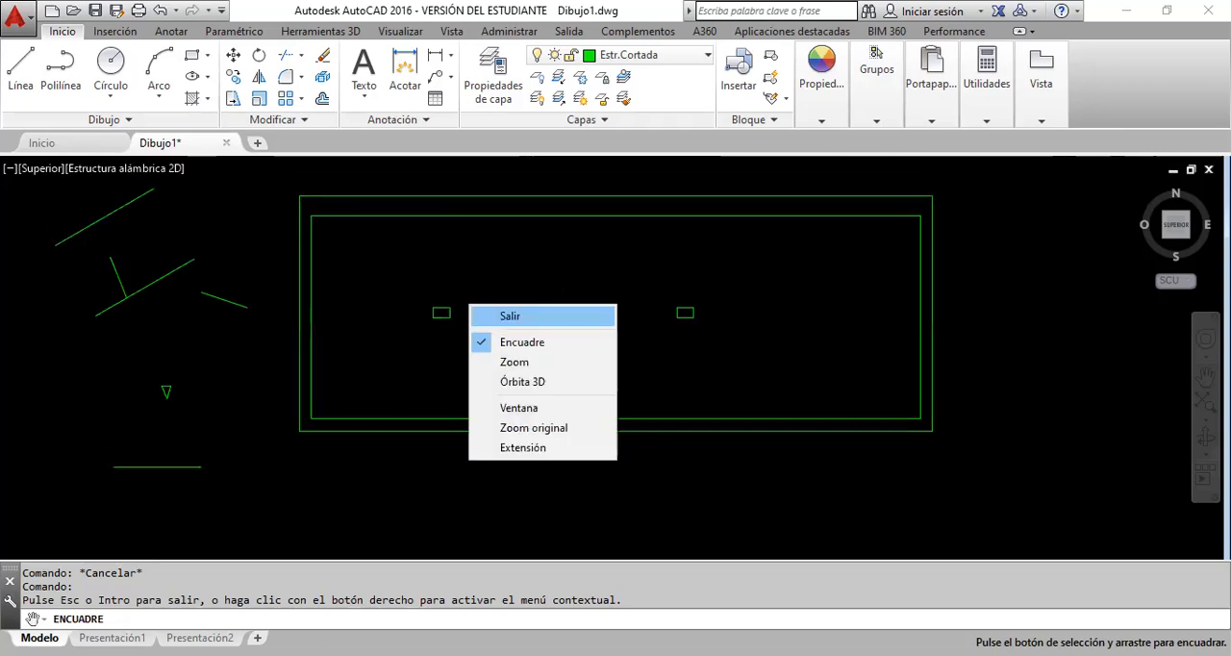
pyautogui.click(513, 315)
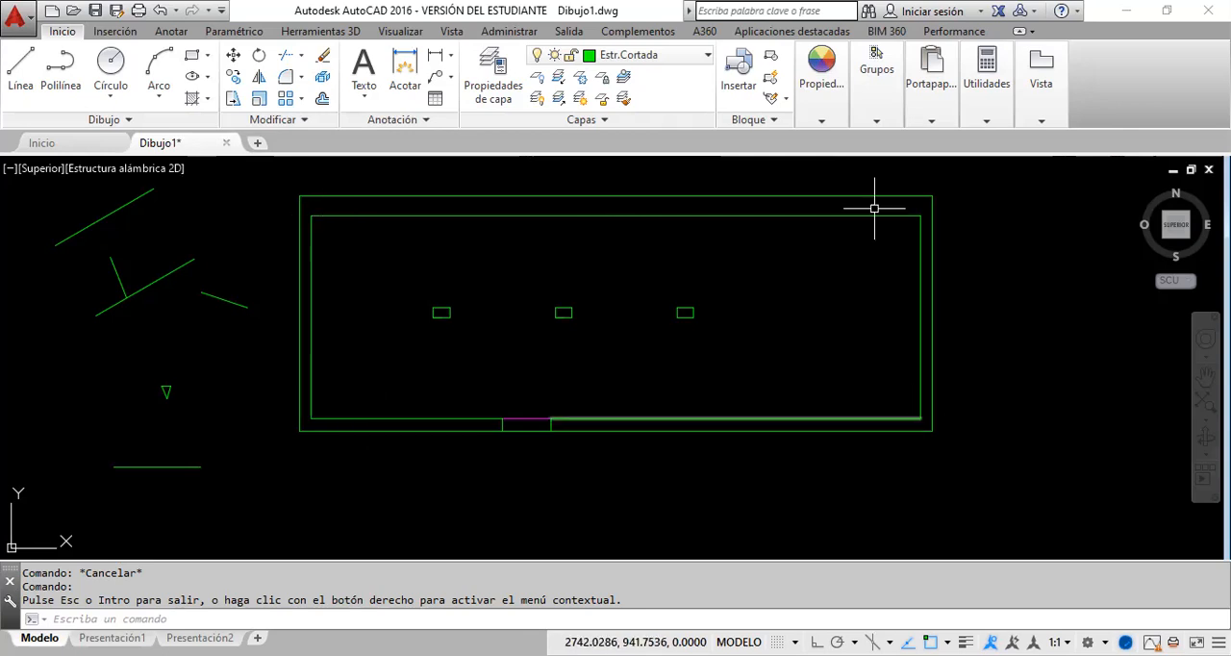
pyautogui.click(942, 336)
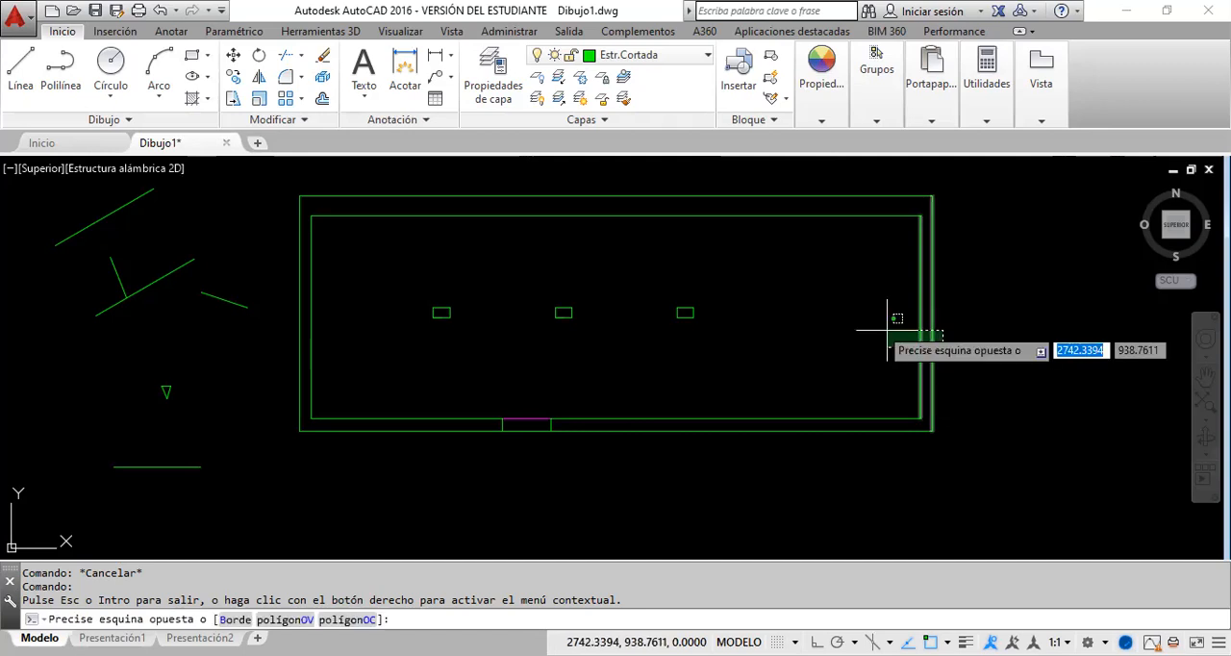
pyautogui.click(887, 330)
pyautogui.press('Delete')
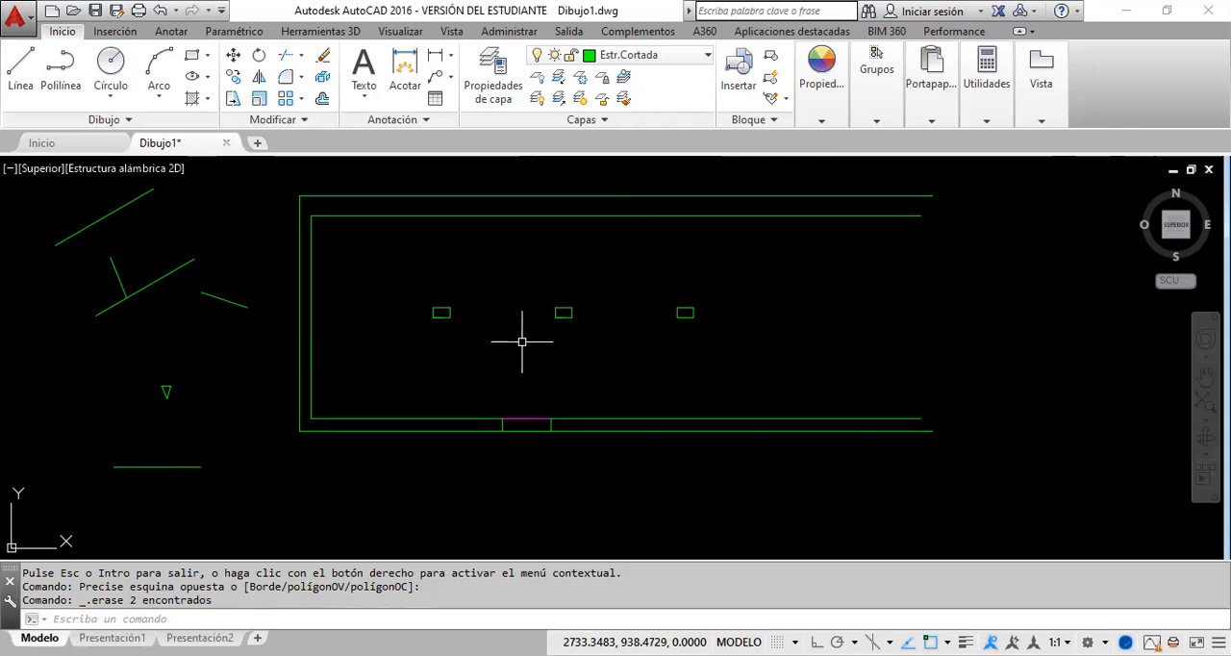
# Step: Move the inner line of the top wall to the Estr.Proy layer
pyautogui.click(527, 217)
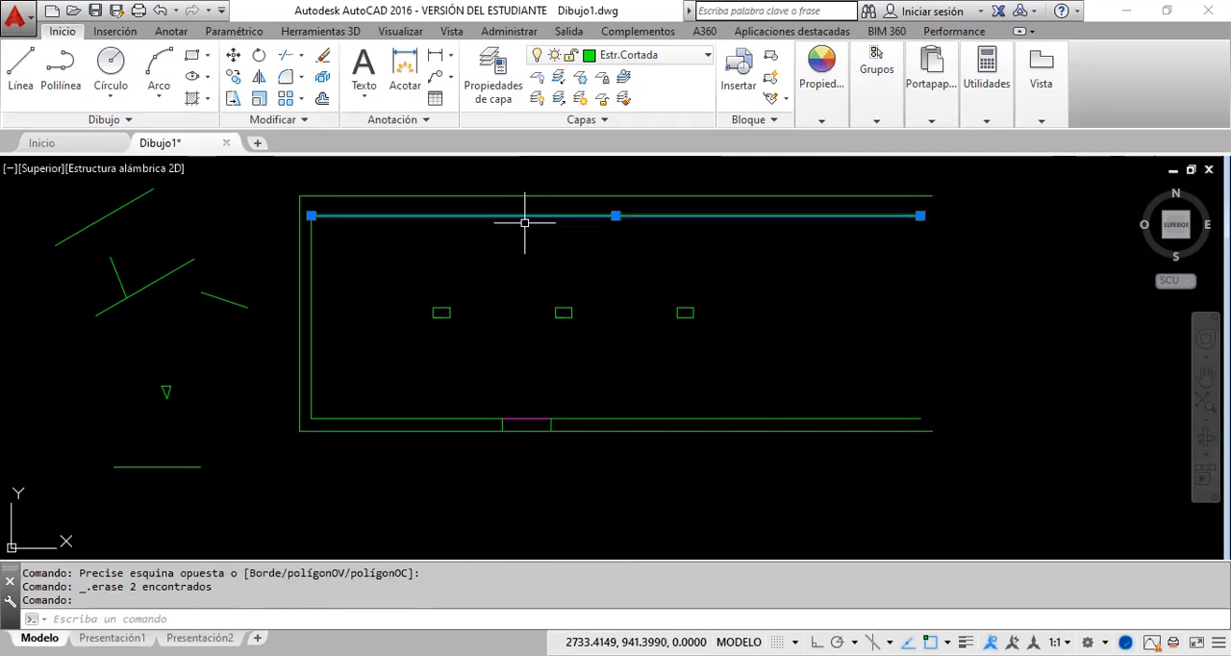
pyautogui.click(708, 60)
pyautogui.click(630, 132)
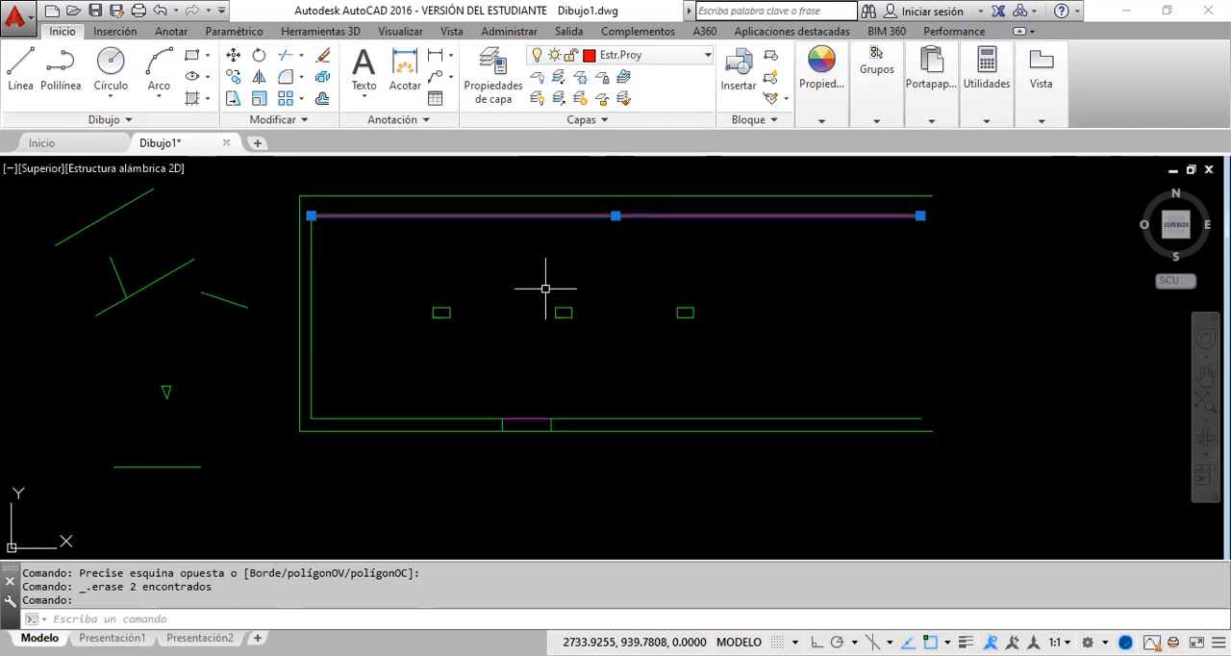
pyautogui.press('Escape')
# Step: Check the inner top wall line's colour, lineweight and linetype properties, and review the linetype assigned to the Estr.Proy layer
pyautogui.click(579, 242)
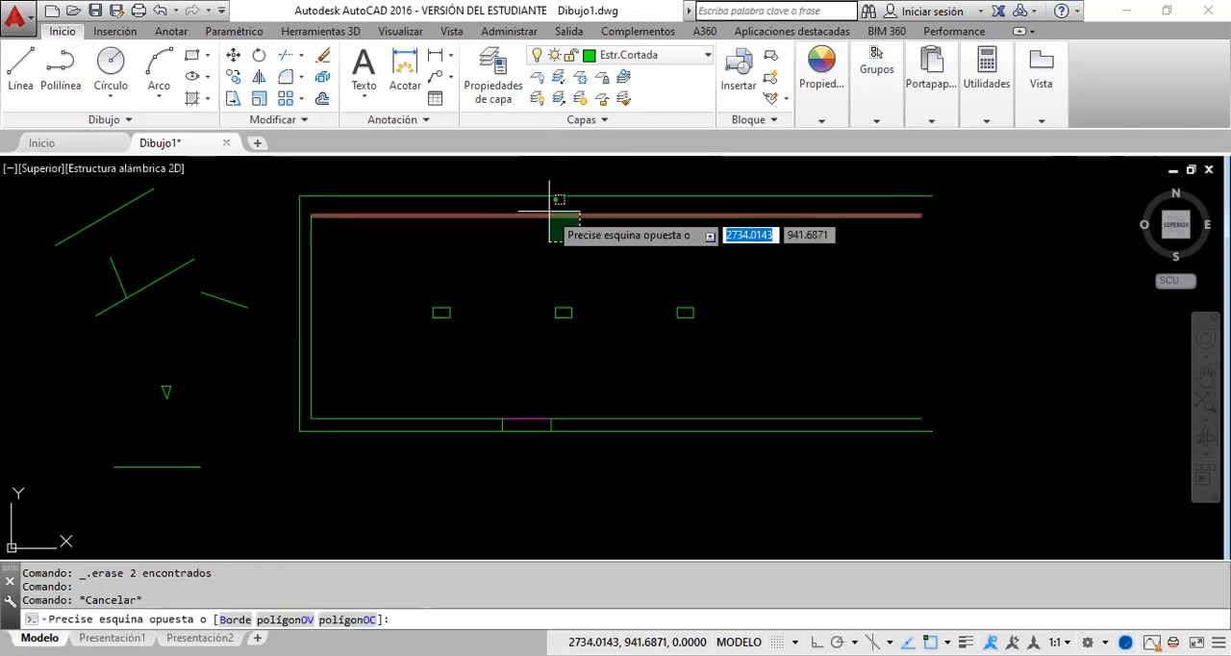
pyautogui.click(566, 168)
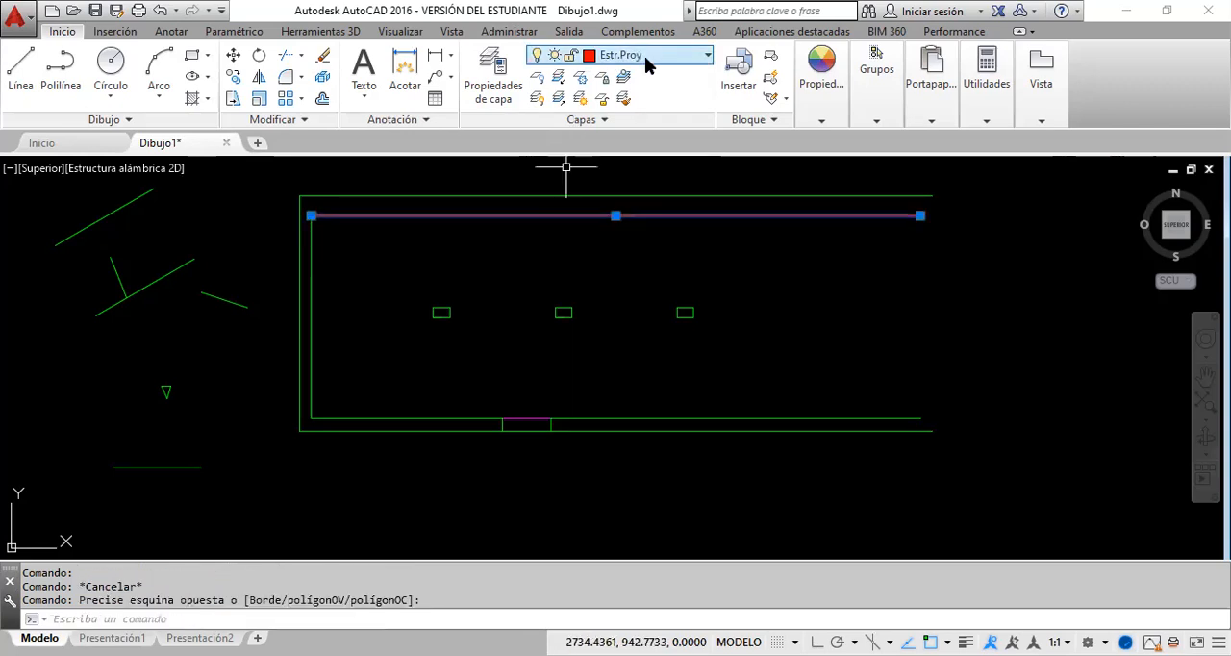
pyautogui.click(822, 123)
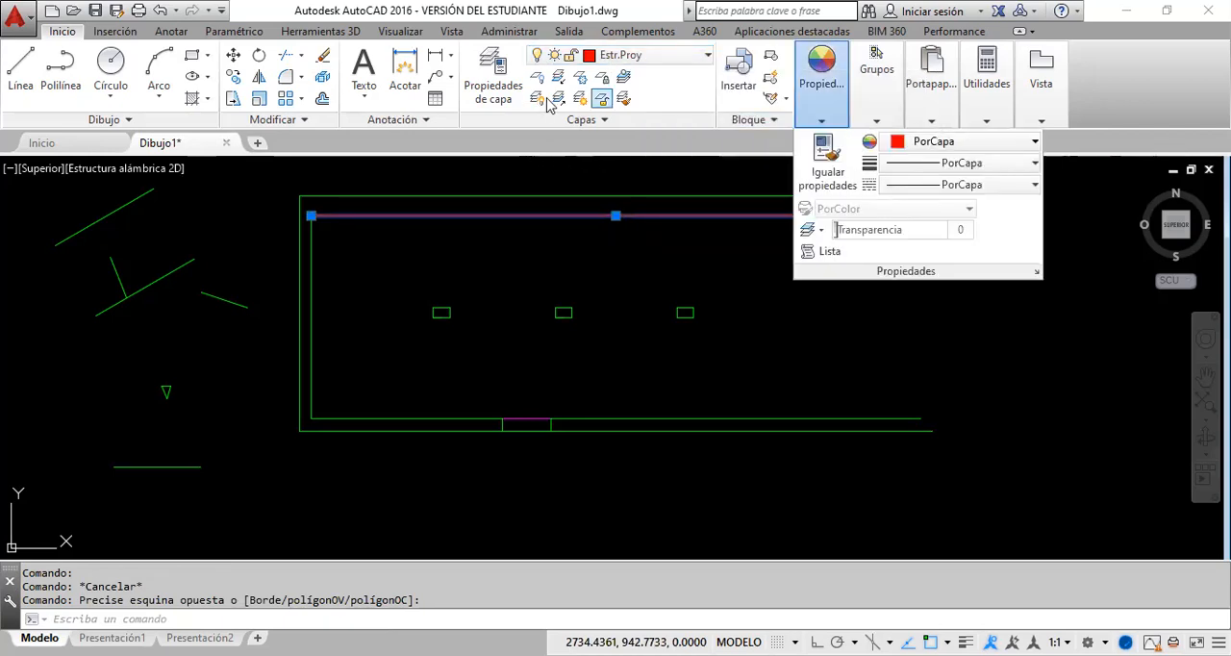
pyautogui.click(502, 94)
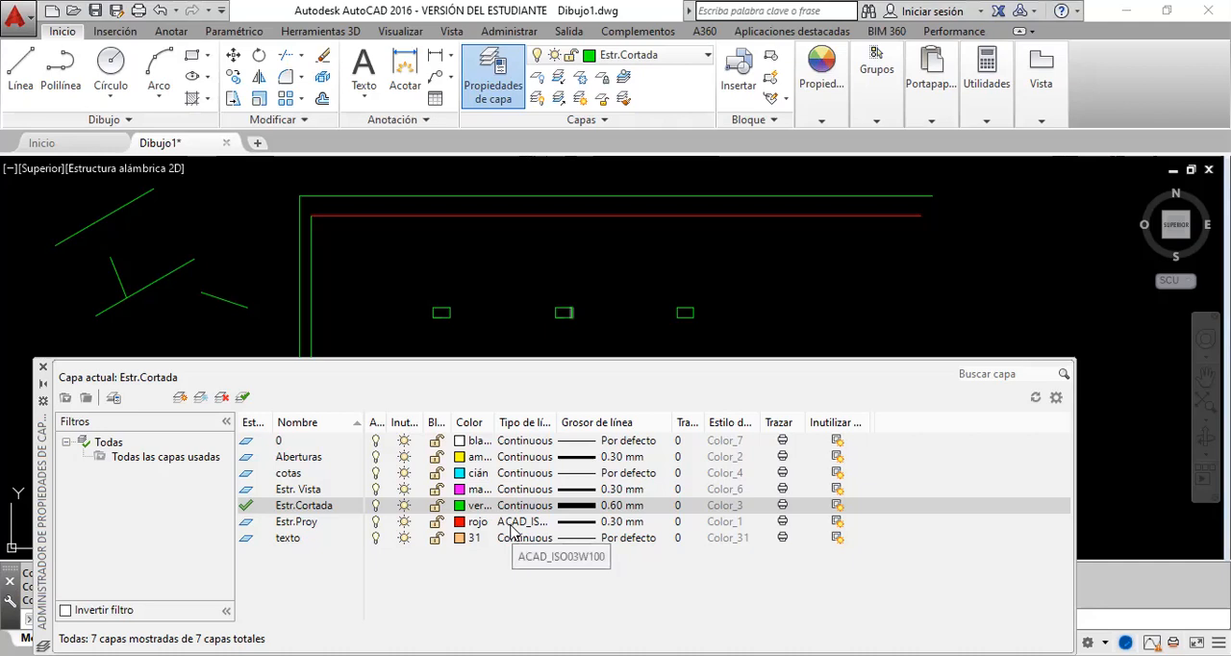
pyautogui.click(43, 366)
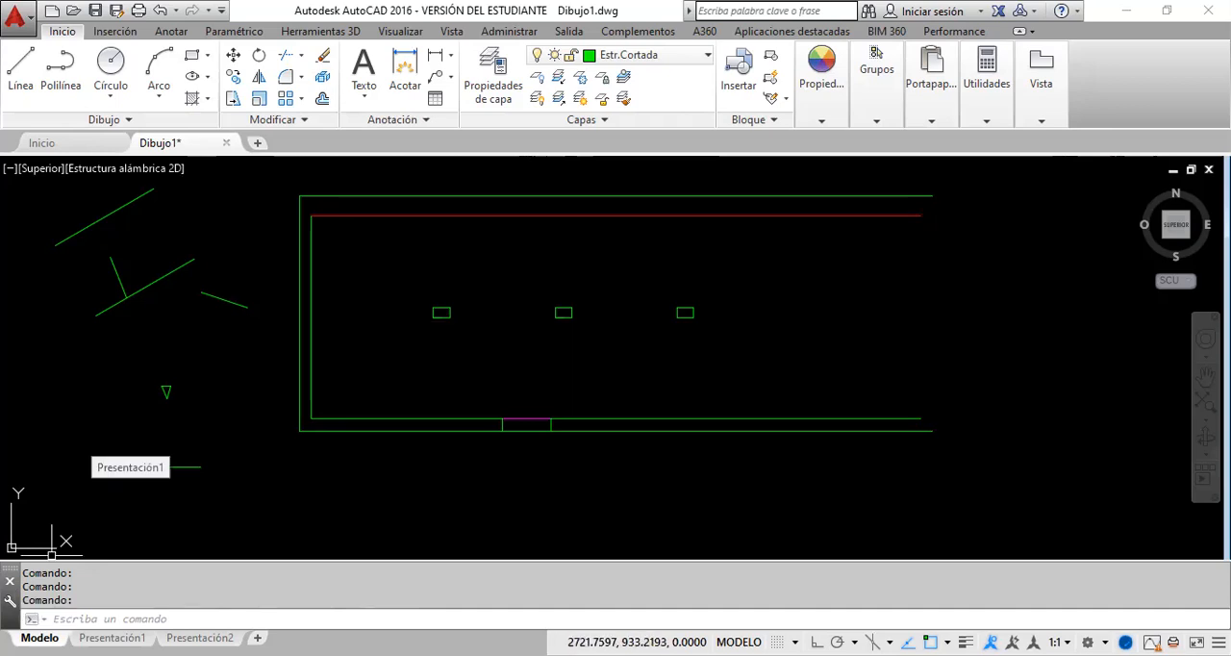
pyautogui.moveTo(199, 637)
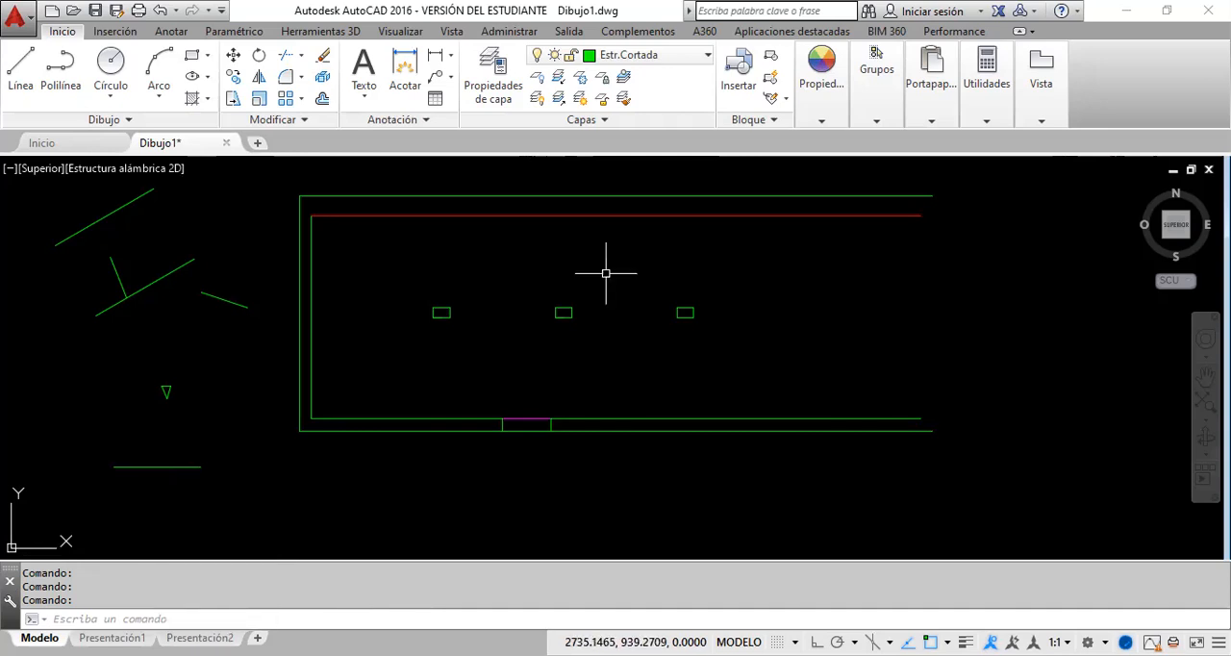
# Step: Examine the inner top wall line at close range for its linetype pattern, and clear the selection
pyautogui.click(632, 215)
pyautogui.scroll(2, 632, 215)
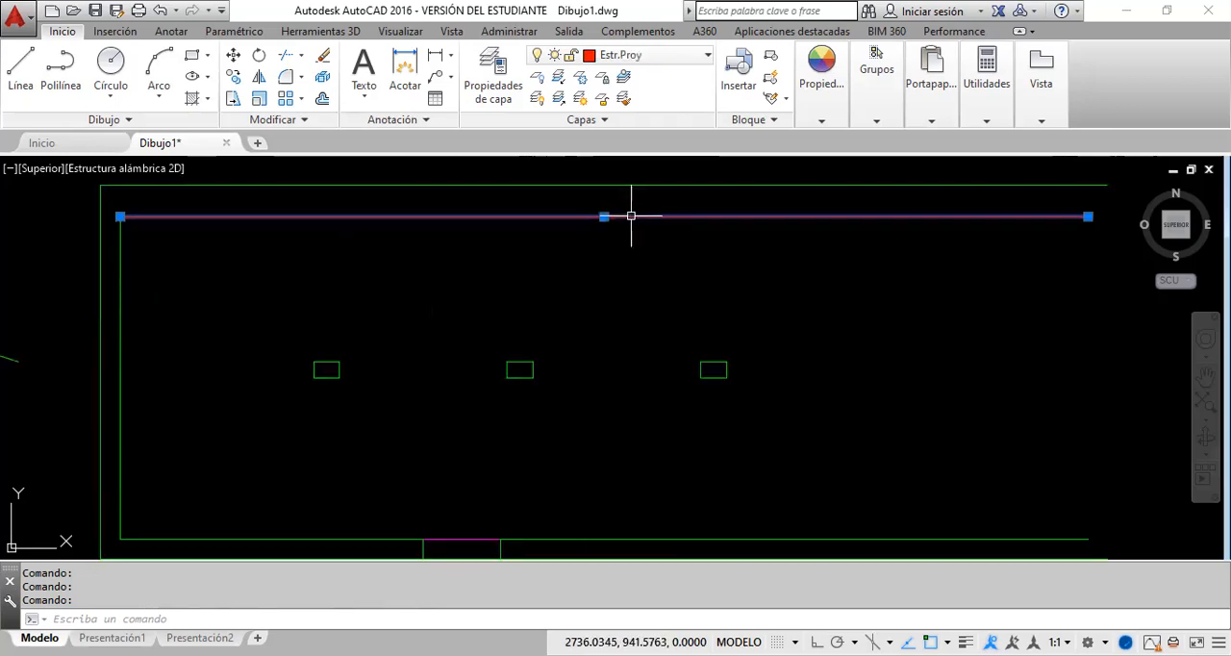
pyautogui.scroll(3, 632, 216)
pyautogui.scroll(4, 622, 225)
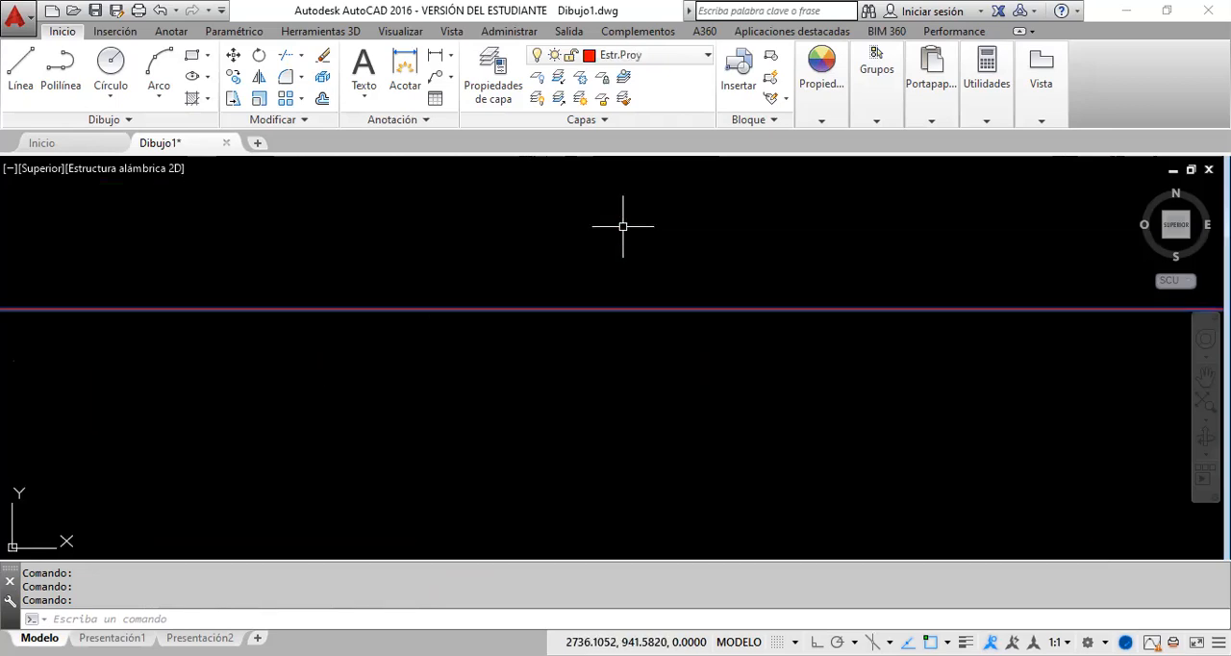
pyautogui.scroll(-3, 617, 298)
pyautogui.click(618, 300)
pyautogui.scroll(-4, 617, 301)
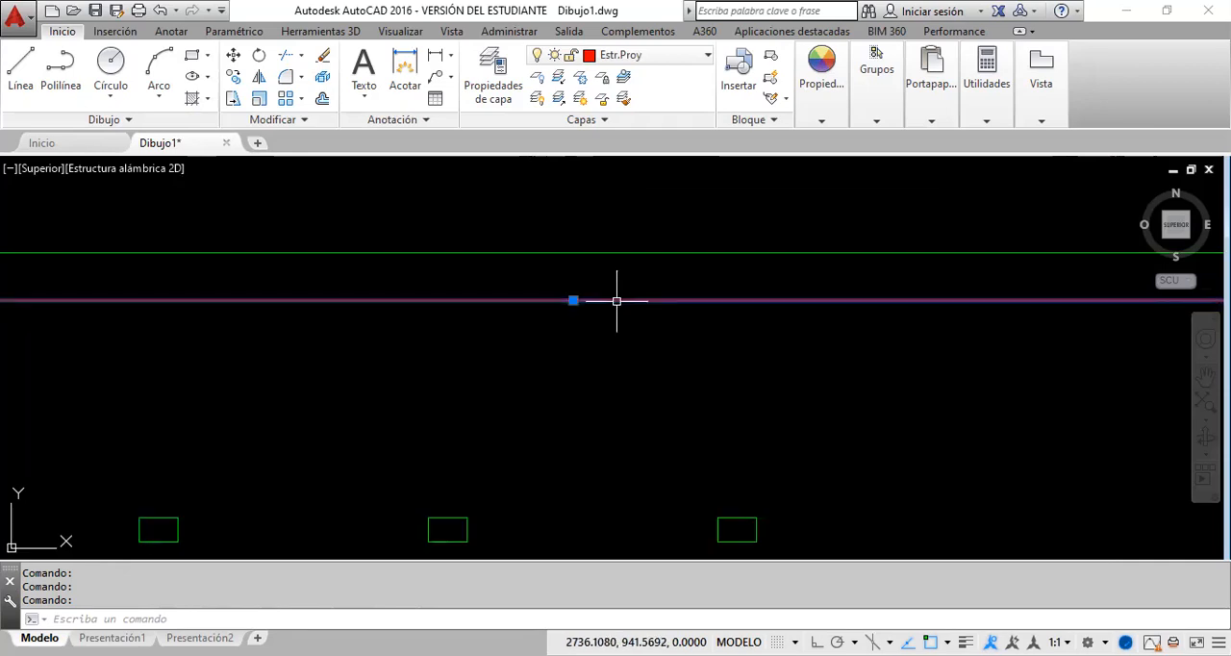
pyautogui.scroll(-5, 617, 301)
pyautogui.scroll(4, 634, 305)
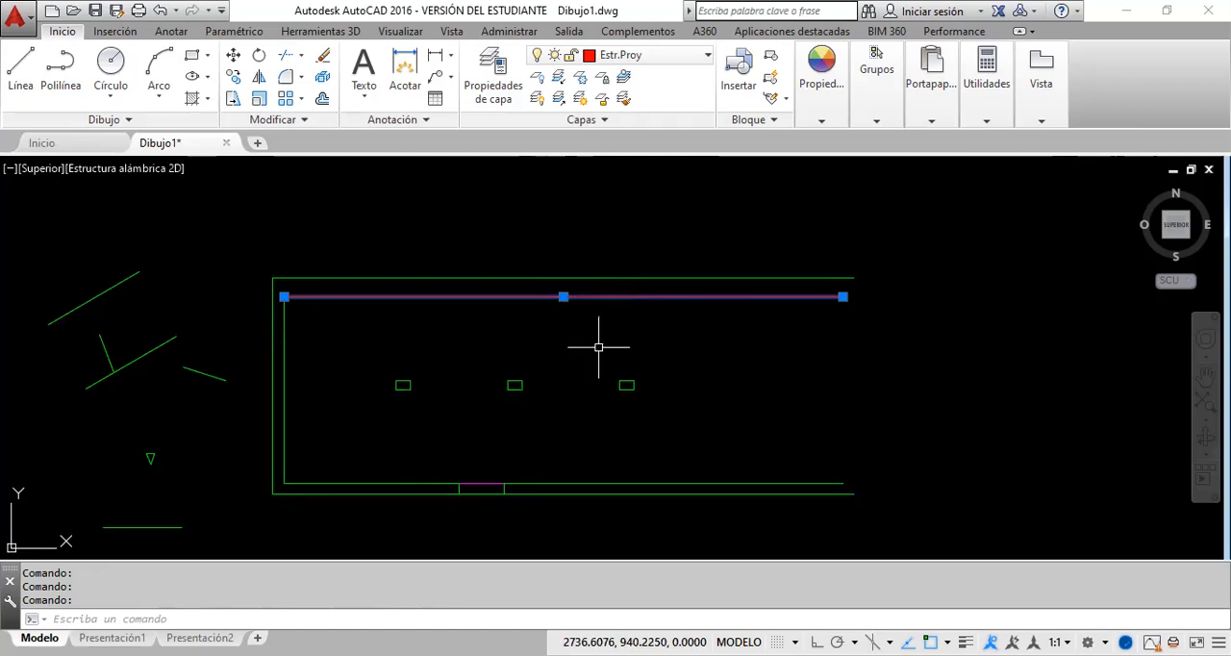
pyautogui.press('Escape')
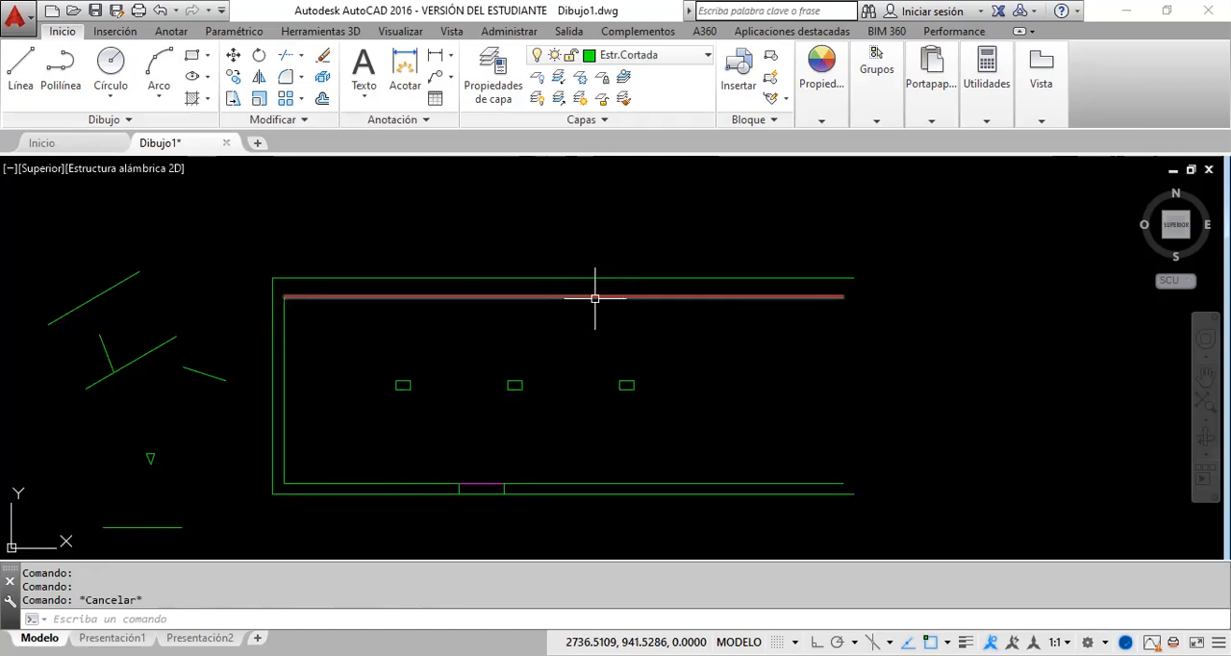
# Step: Select the inner top wall line again and recheck the Estr.Proy layer's settings in the layer properties manager
pyautogui.click(595, 296)
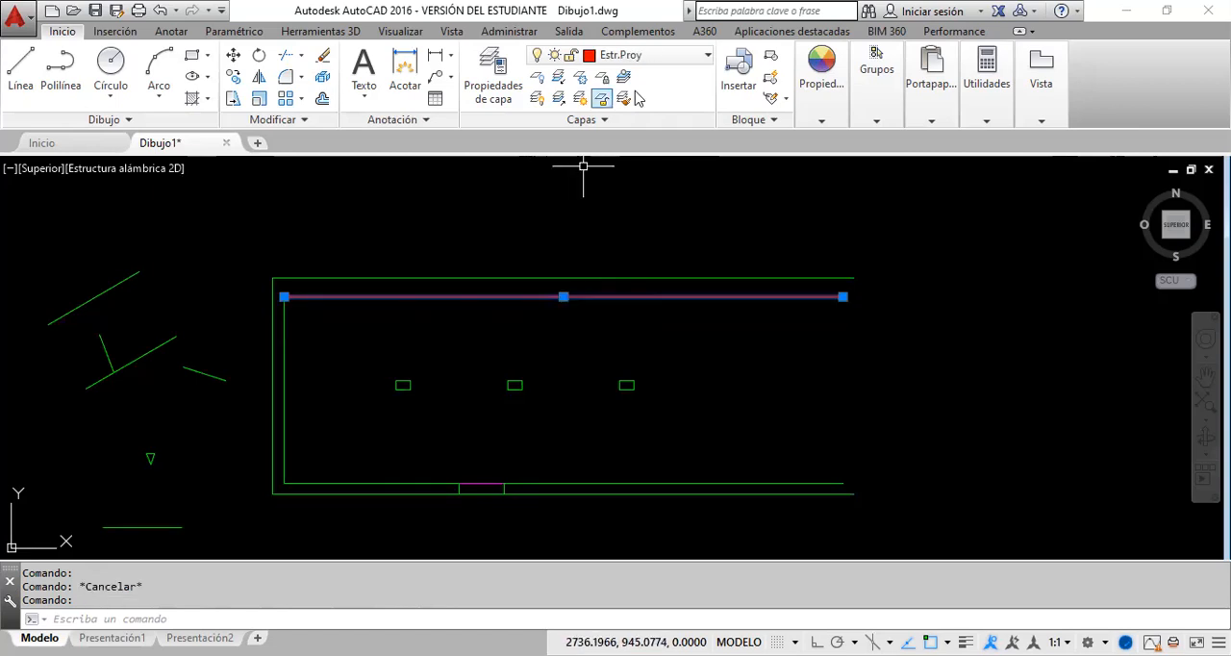
pyautogui.click(514, 96)
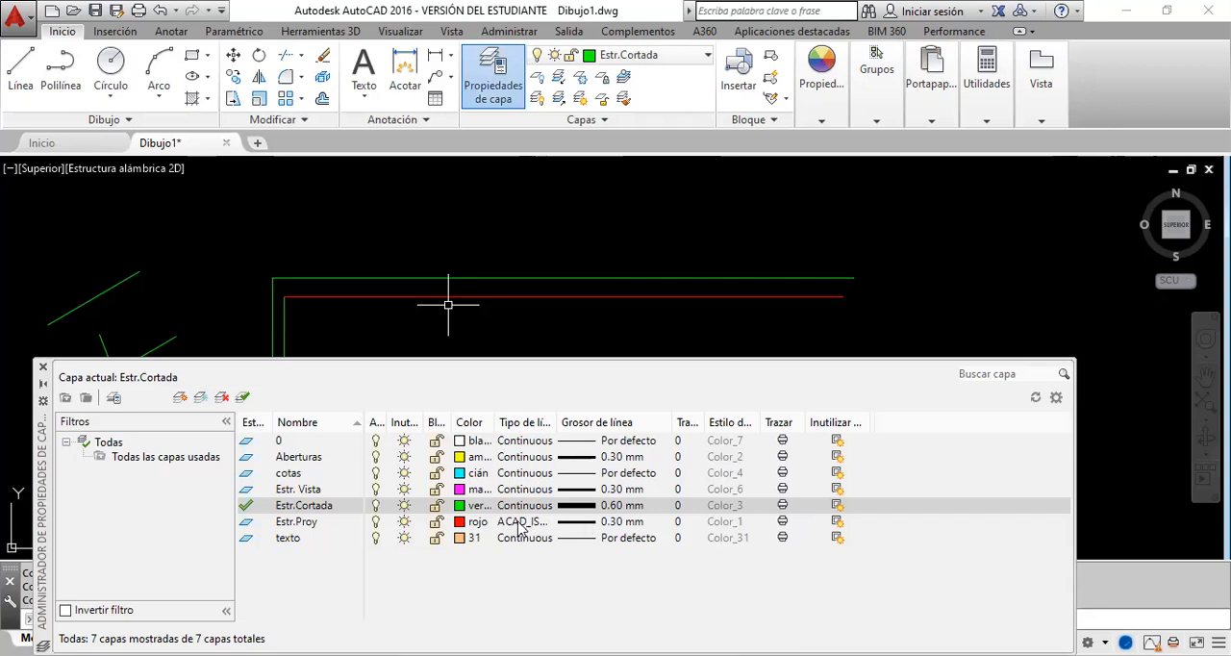
pyautogui.click(43, 367)
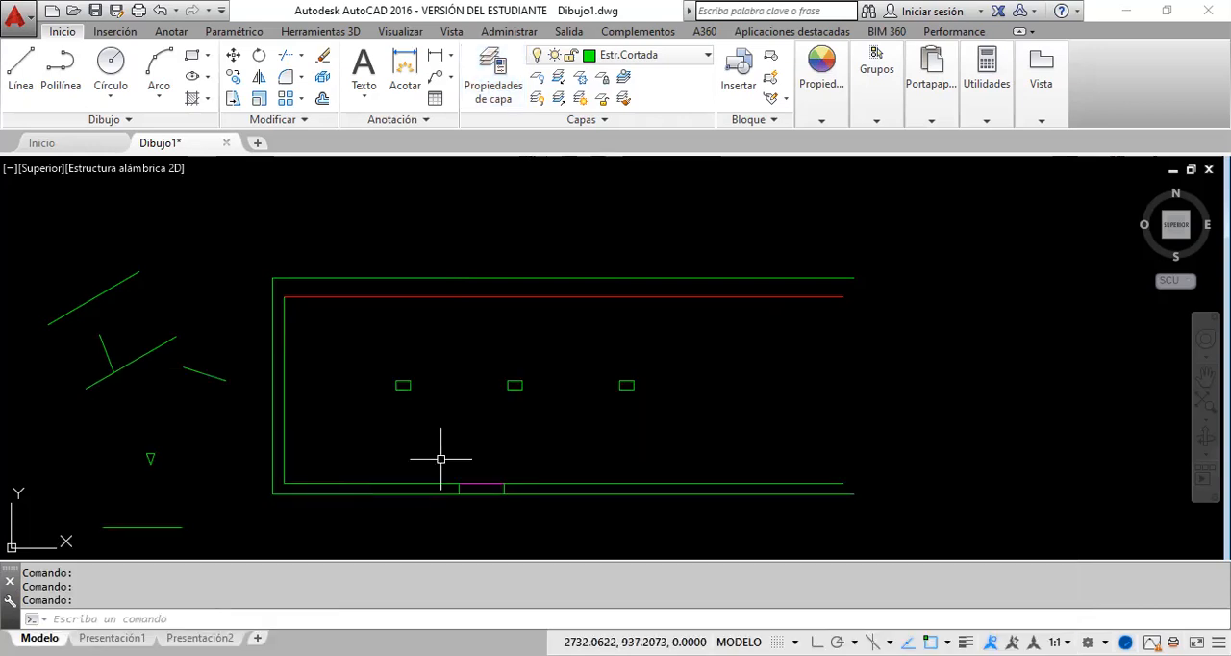